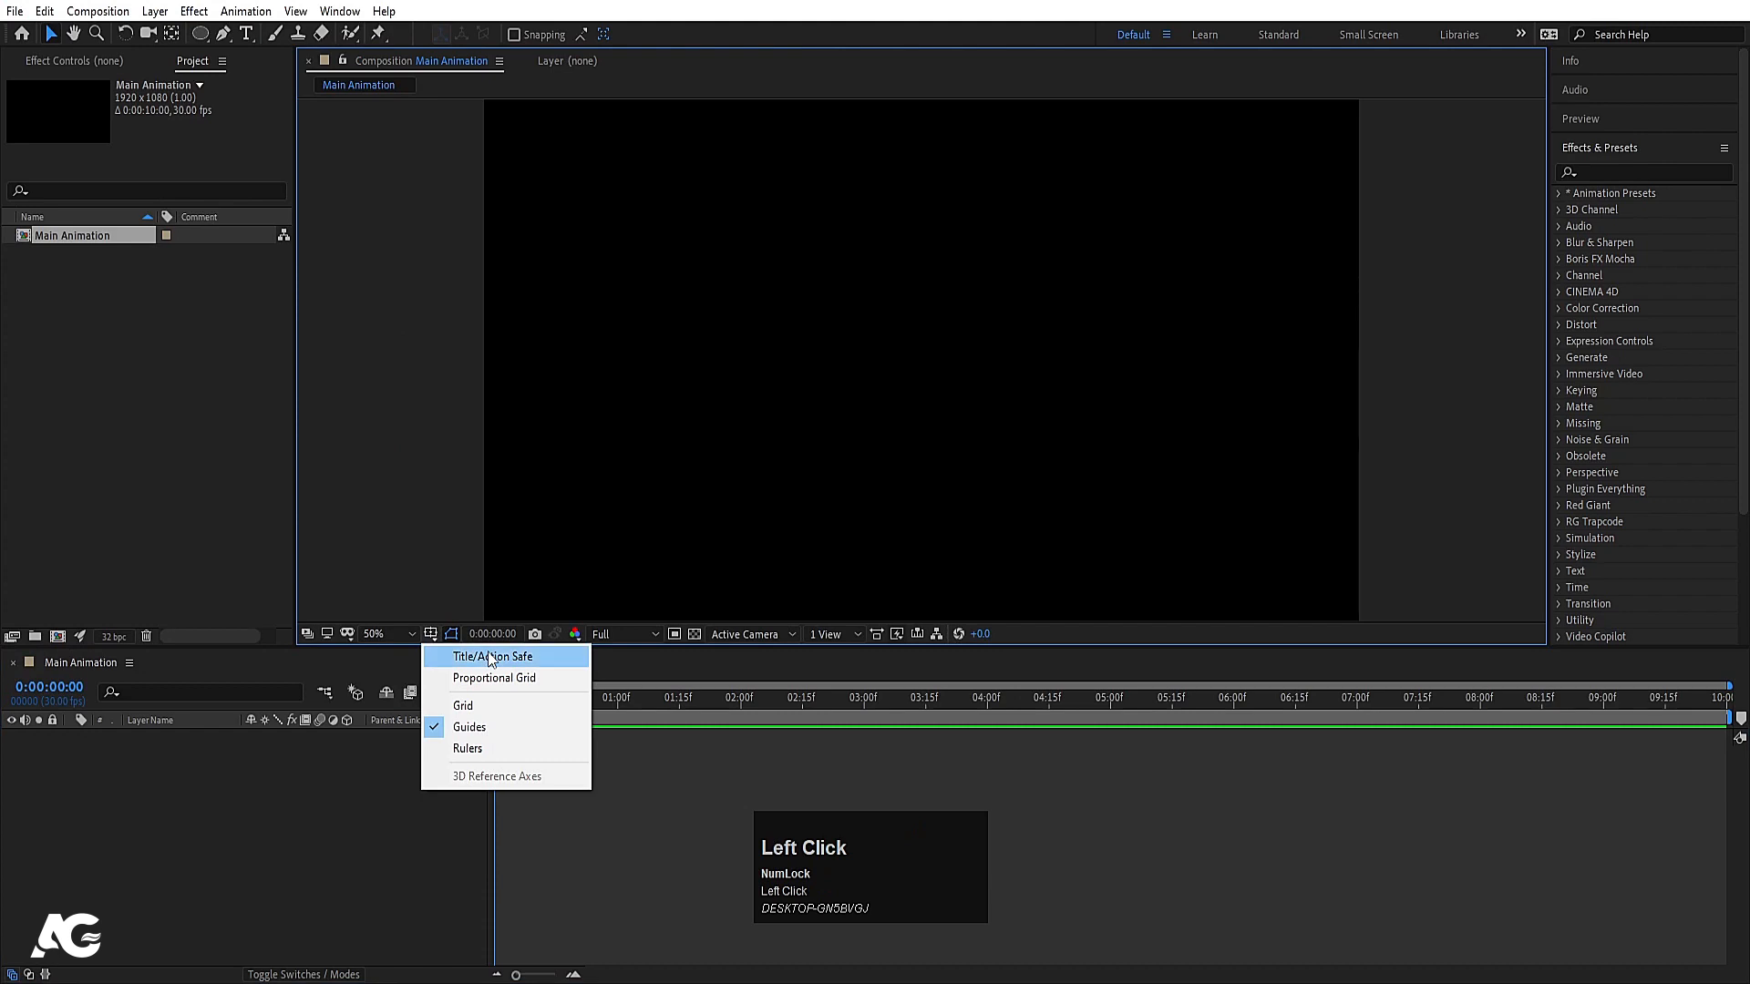
# Show the title/action safe guides and add a text layer reading MOTION in the upper middle of the composition
pyautogui.click(490, 657)
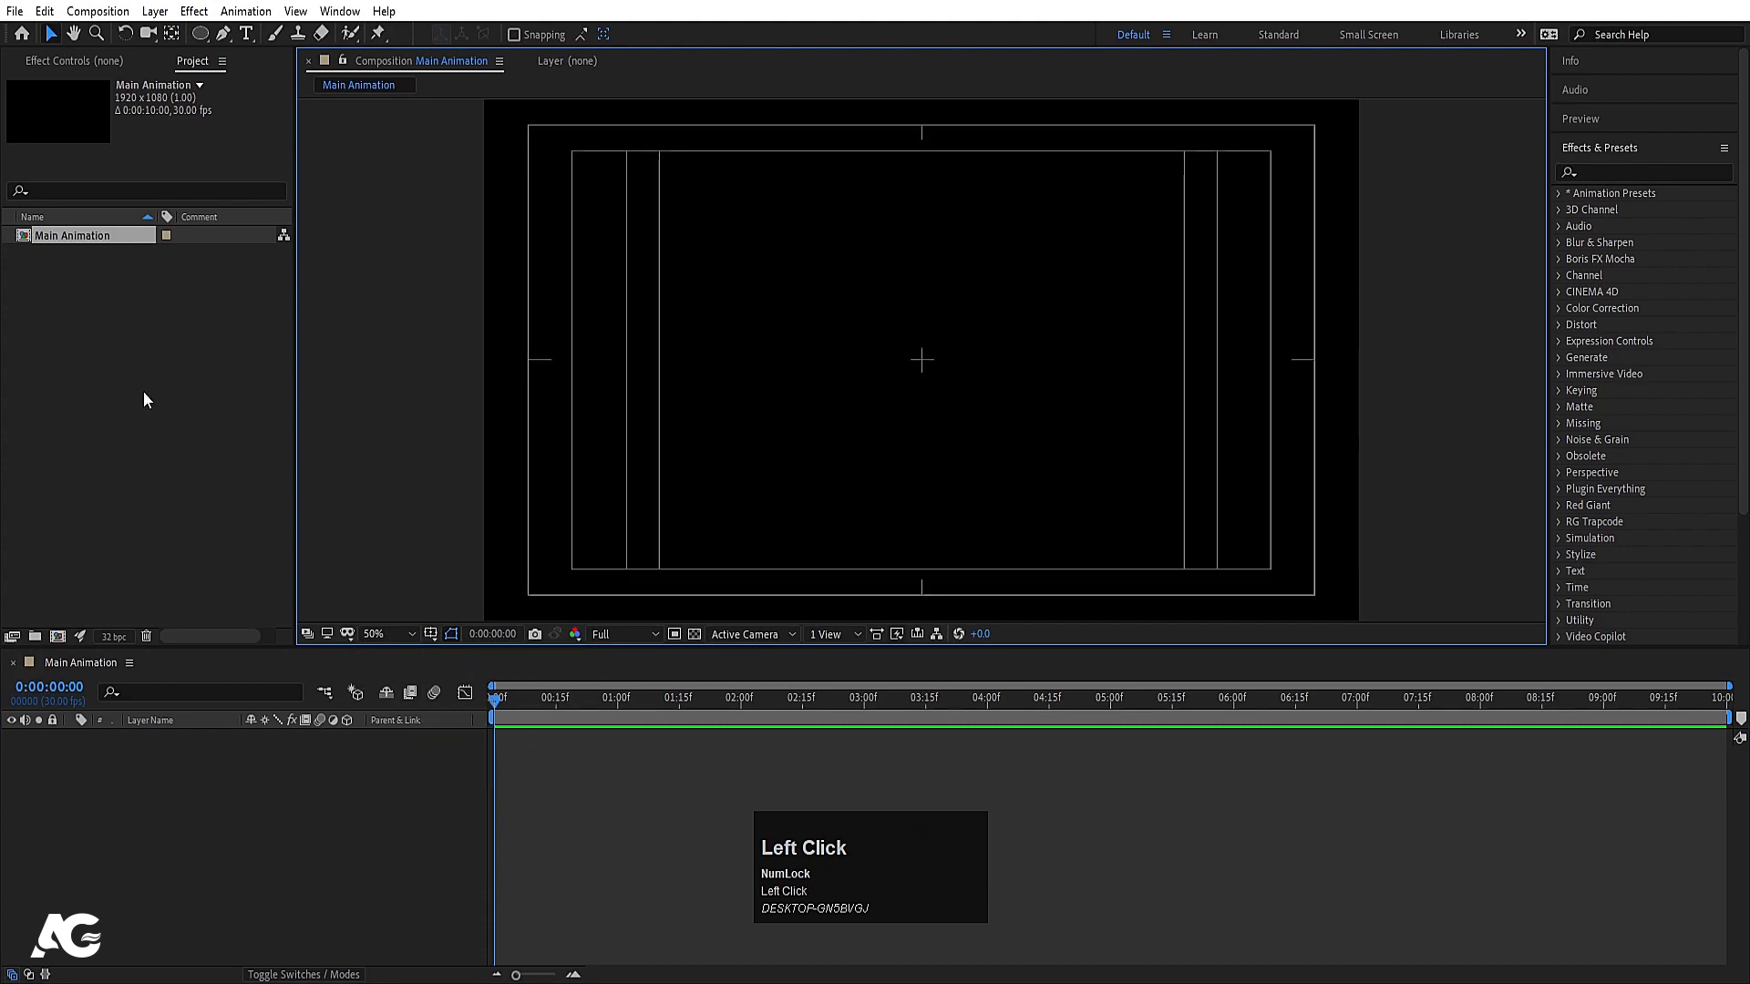
pyautogui.click(246, 34)
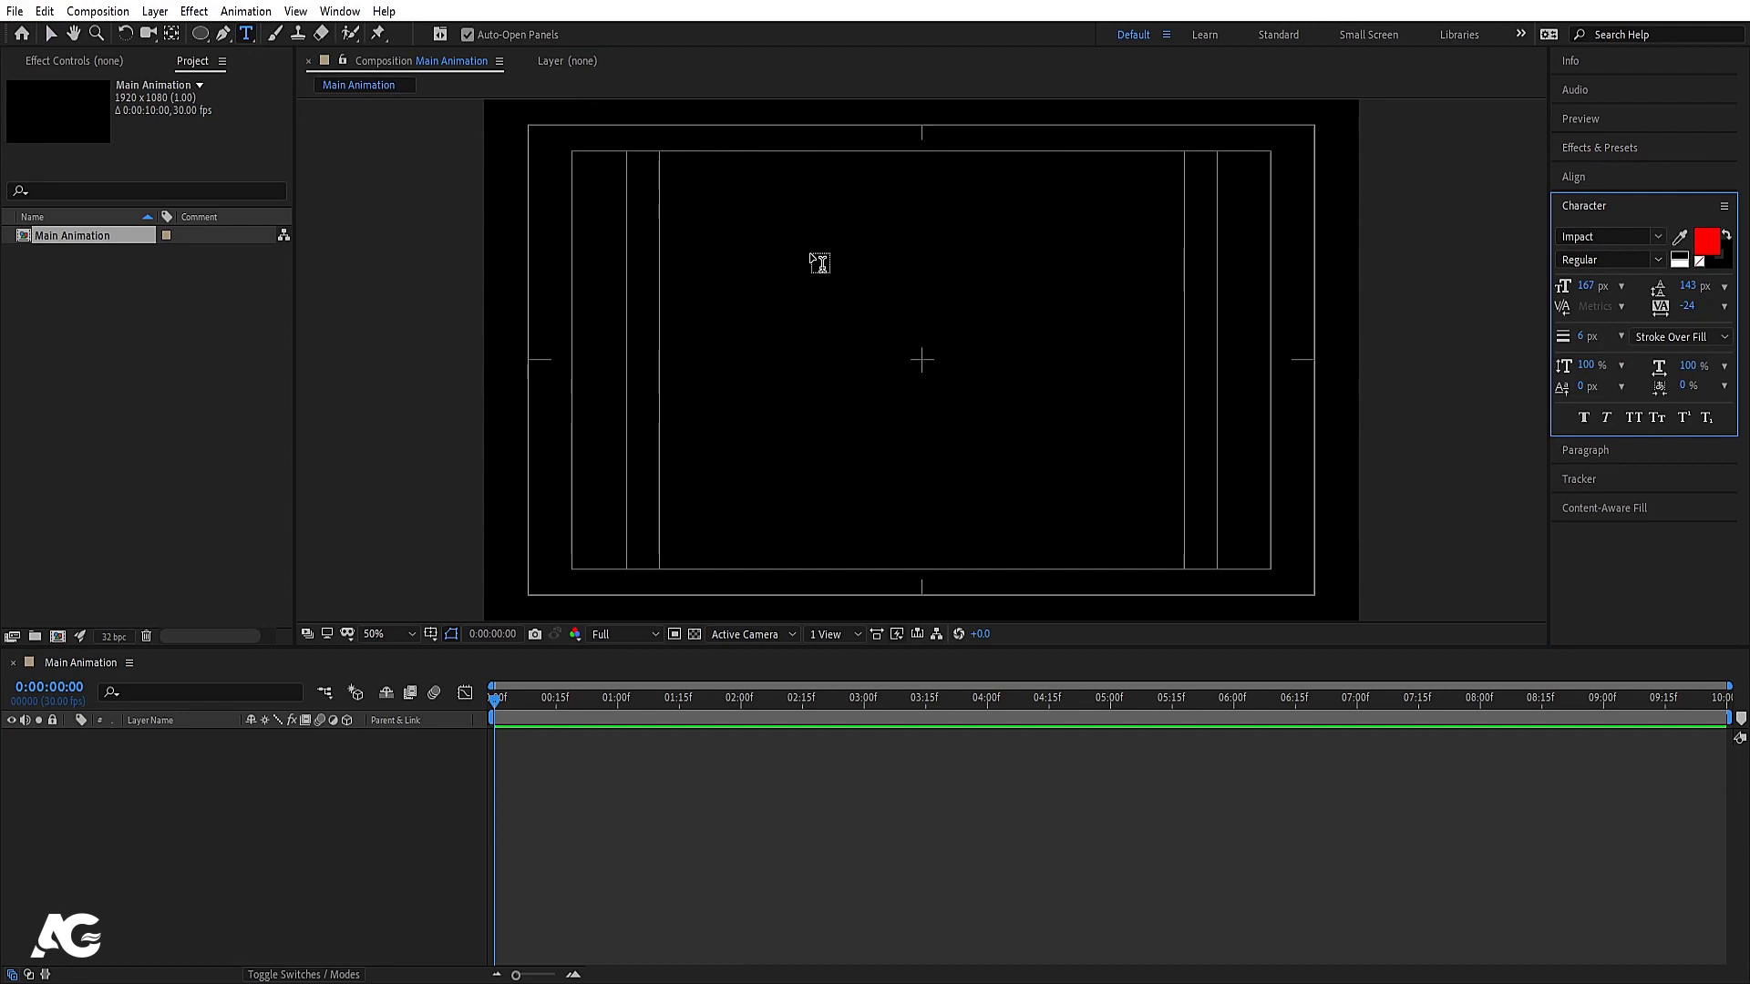
pyautogui.click(792, 321)
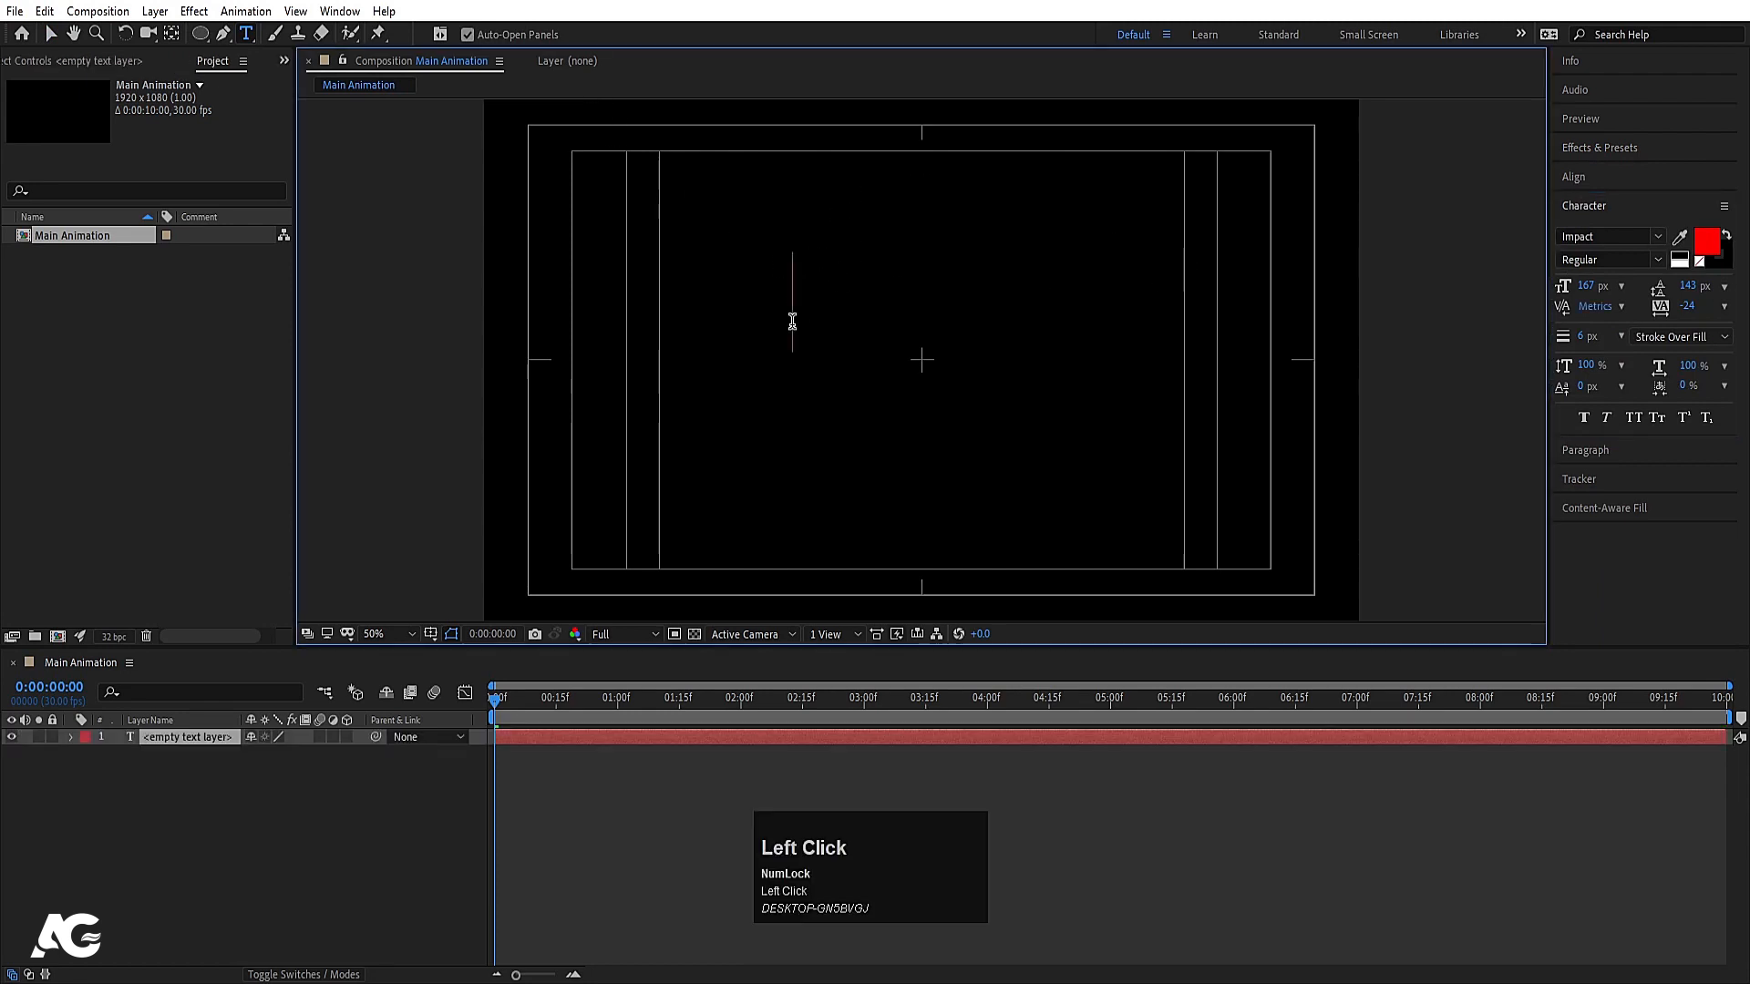
pyautogui.write('MOTION')
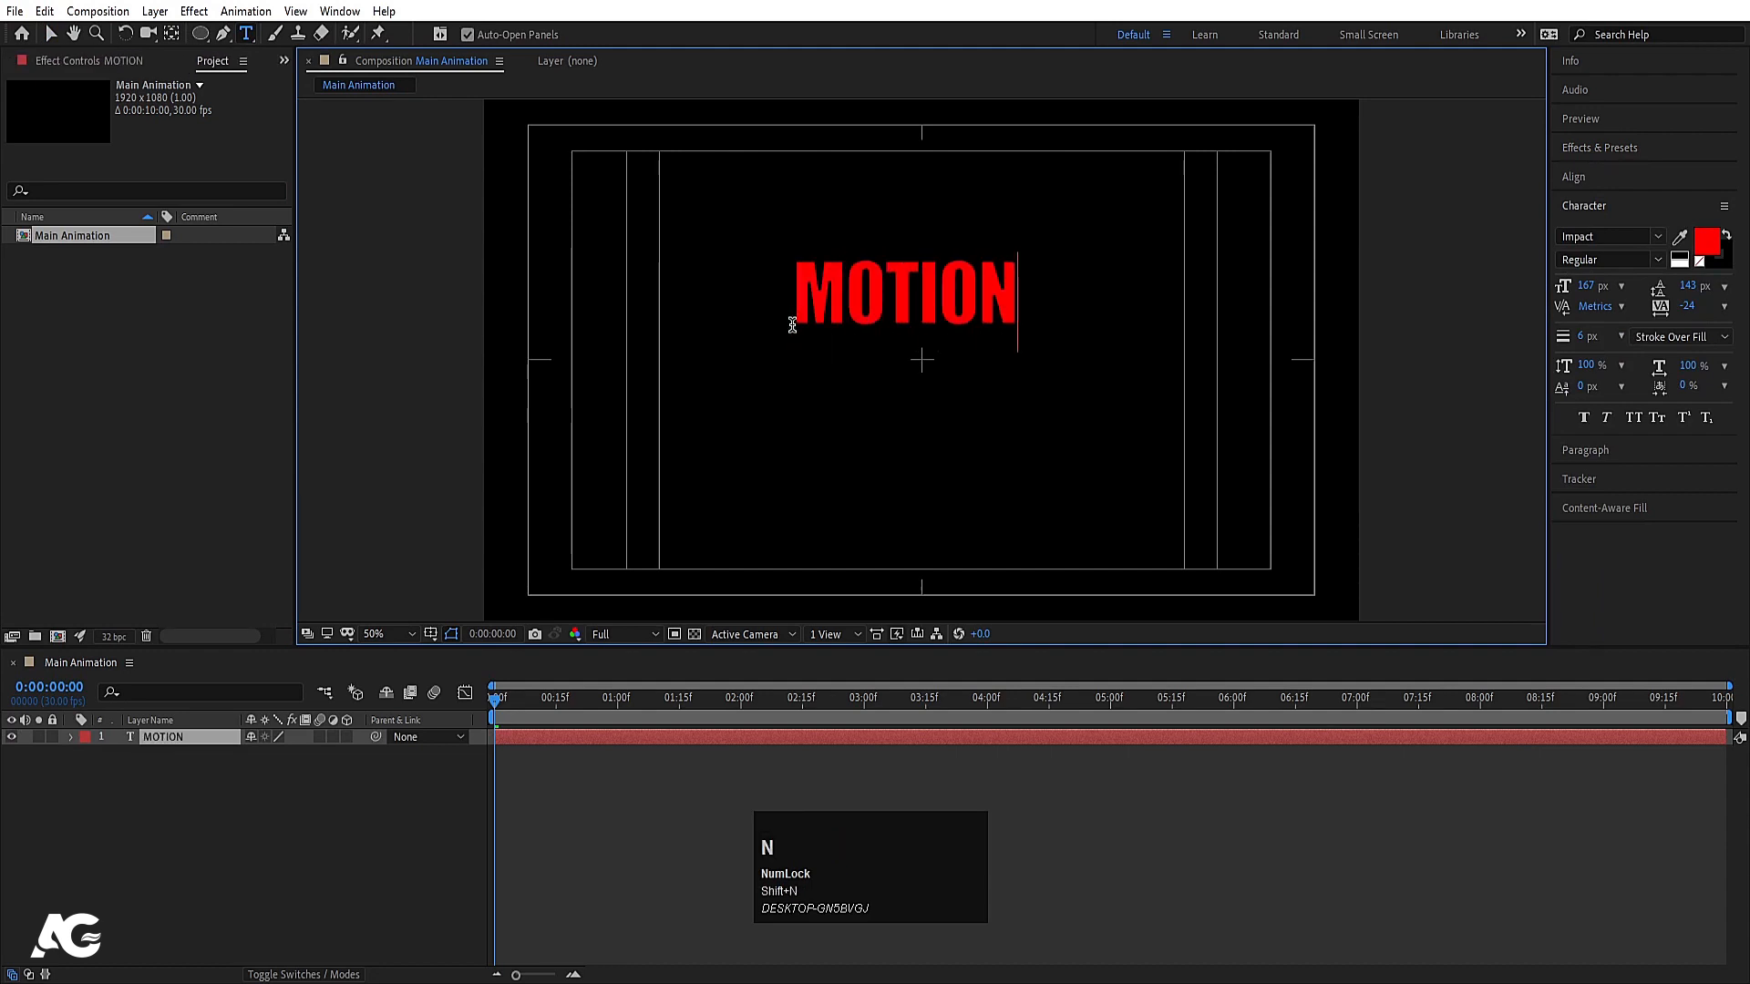
# Set the MOTION text to the Poppins font in Black style with a tracking of -76
pyautogui.hotkey('ctrl', 'a')
pyautogui.click(1613, 237)
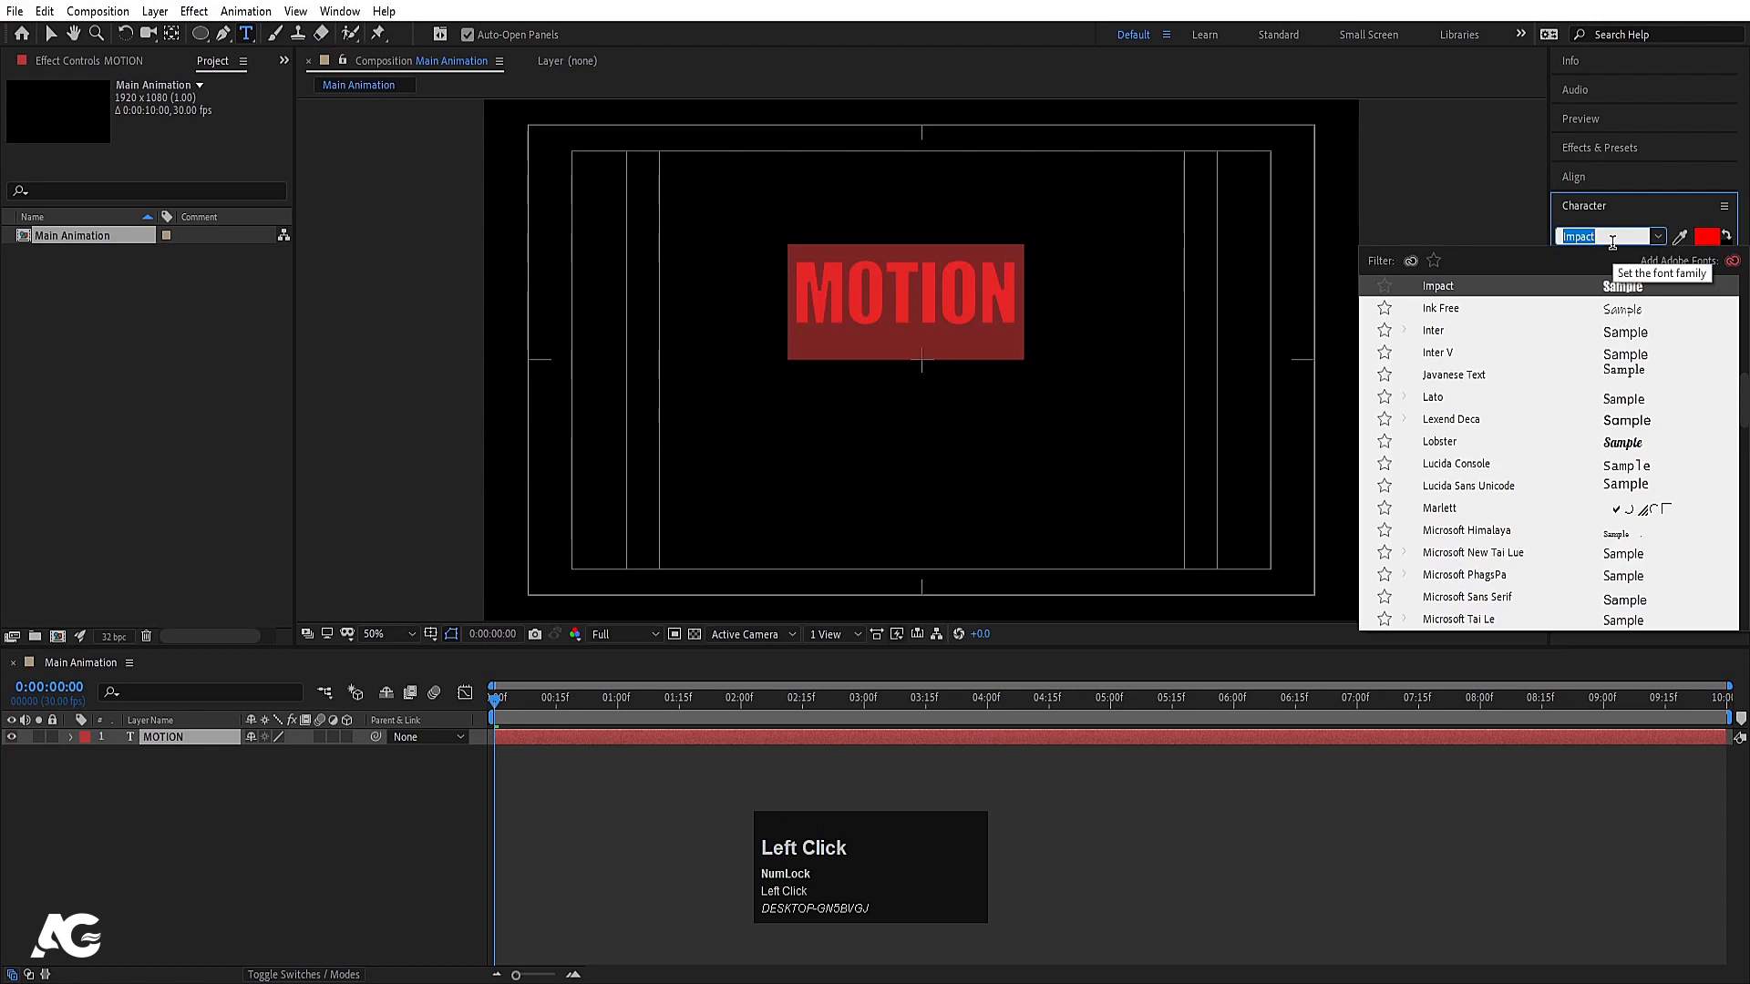
pyautogui.write('pop')
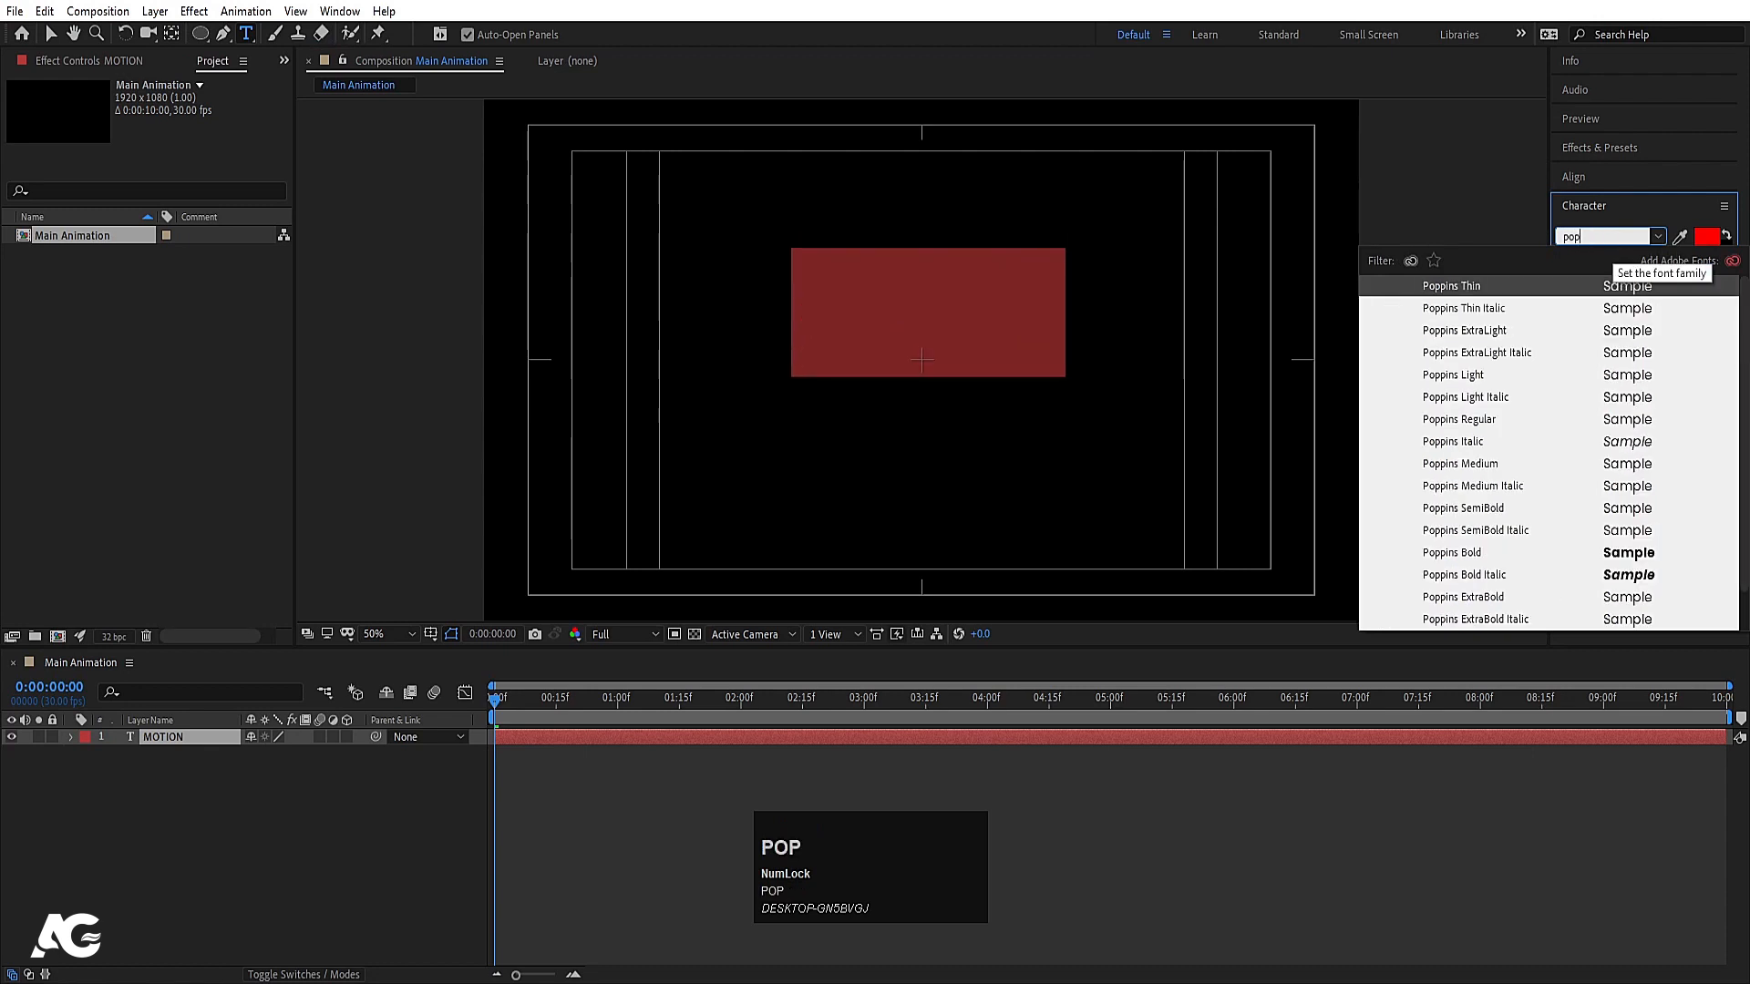
pyautogui.click(1624, 553)
pyautogui.click(1684, 306)
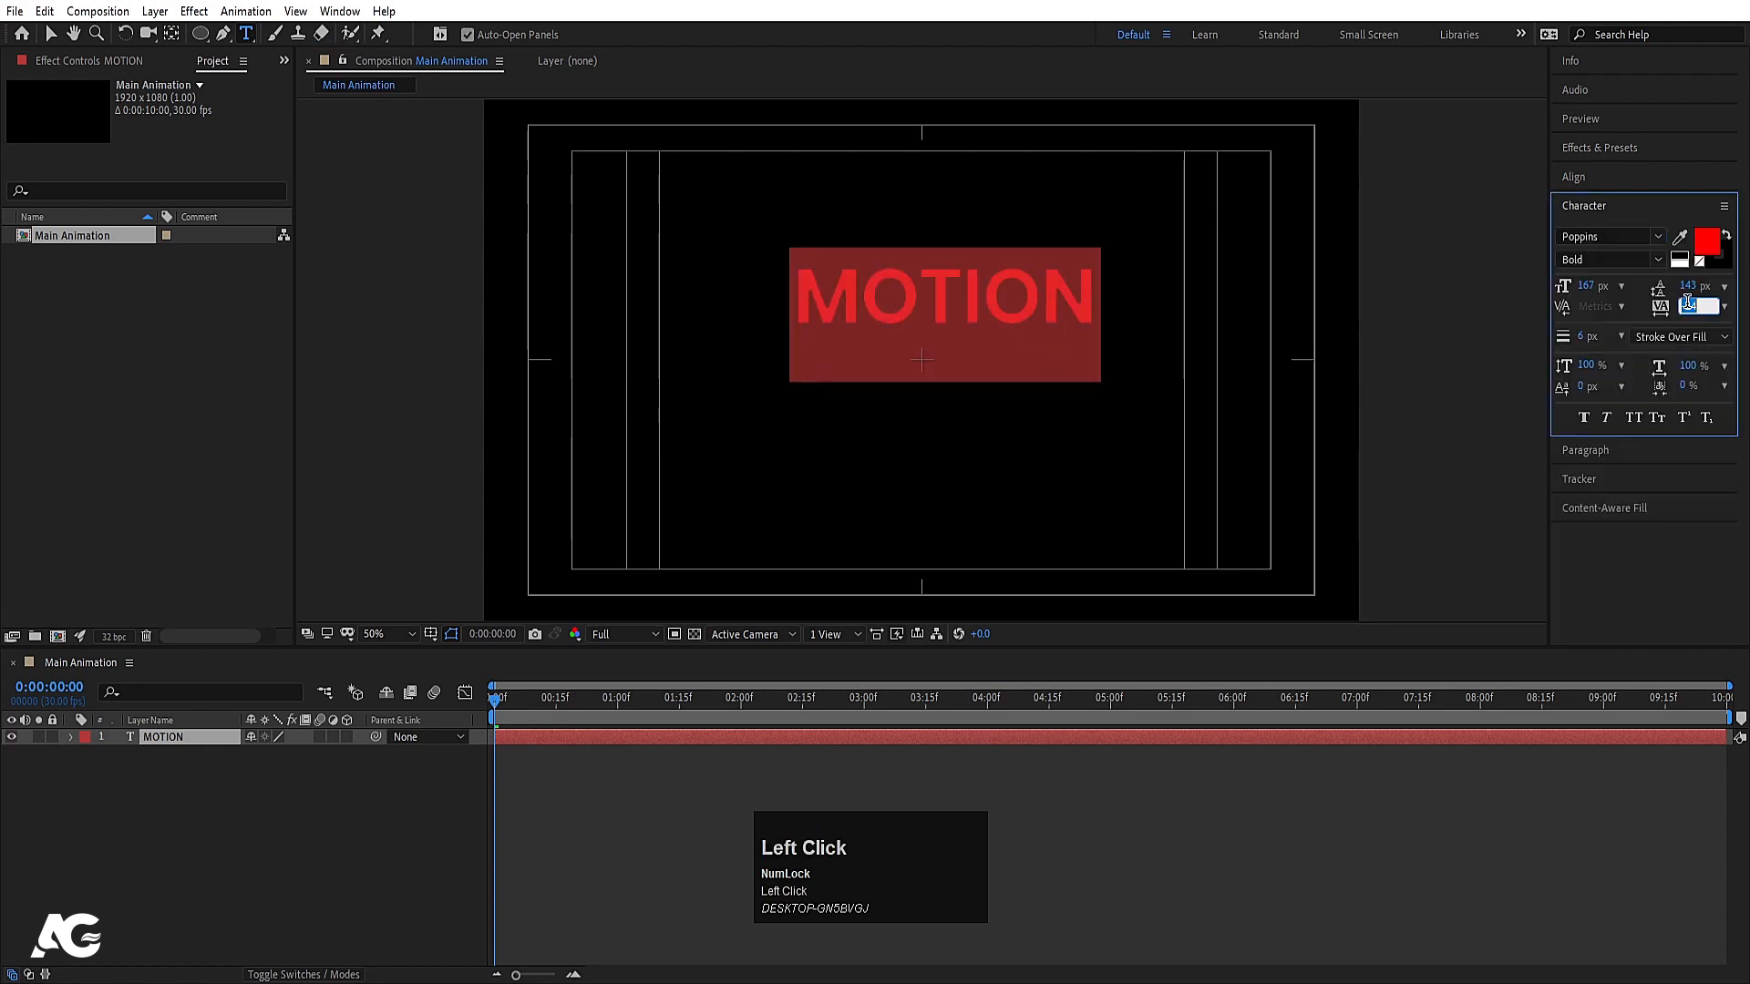
pyautogui.write('-5')
pyautogui.press('Return')
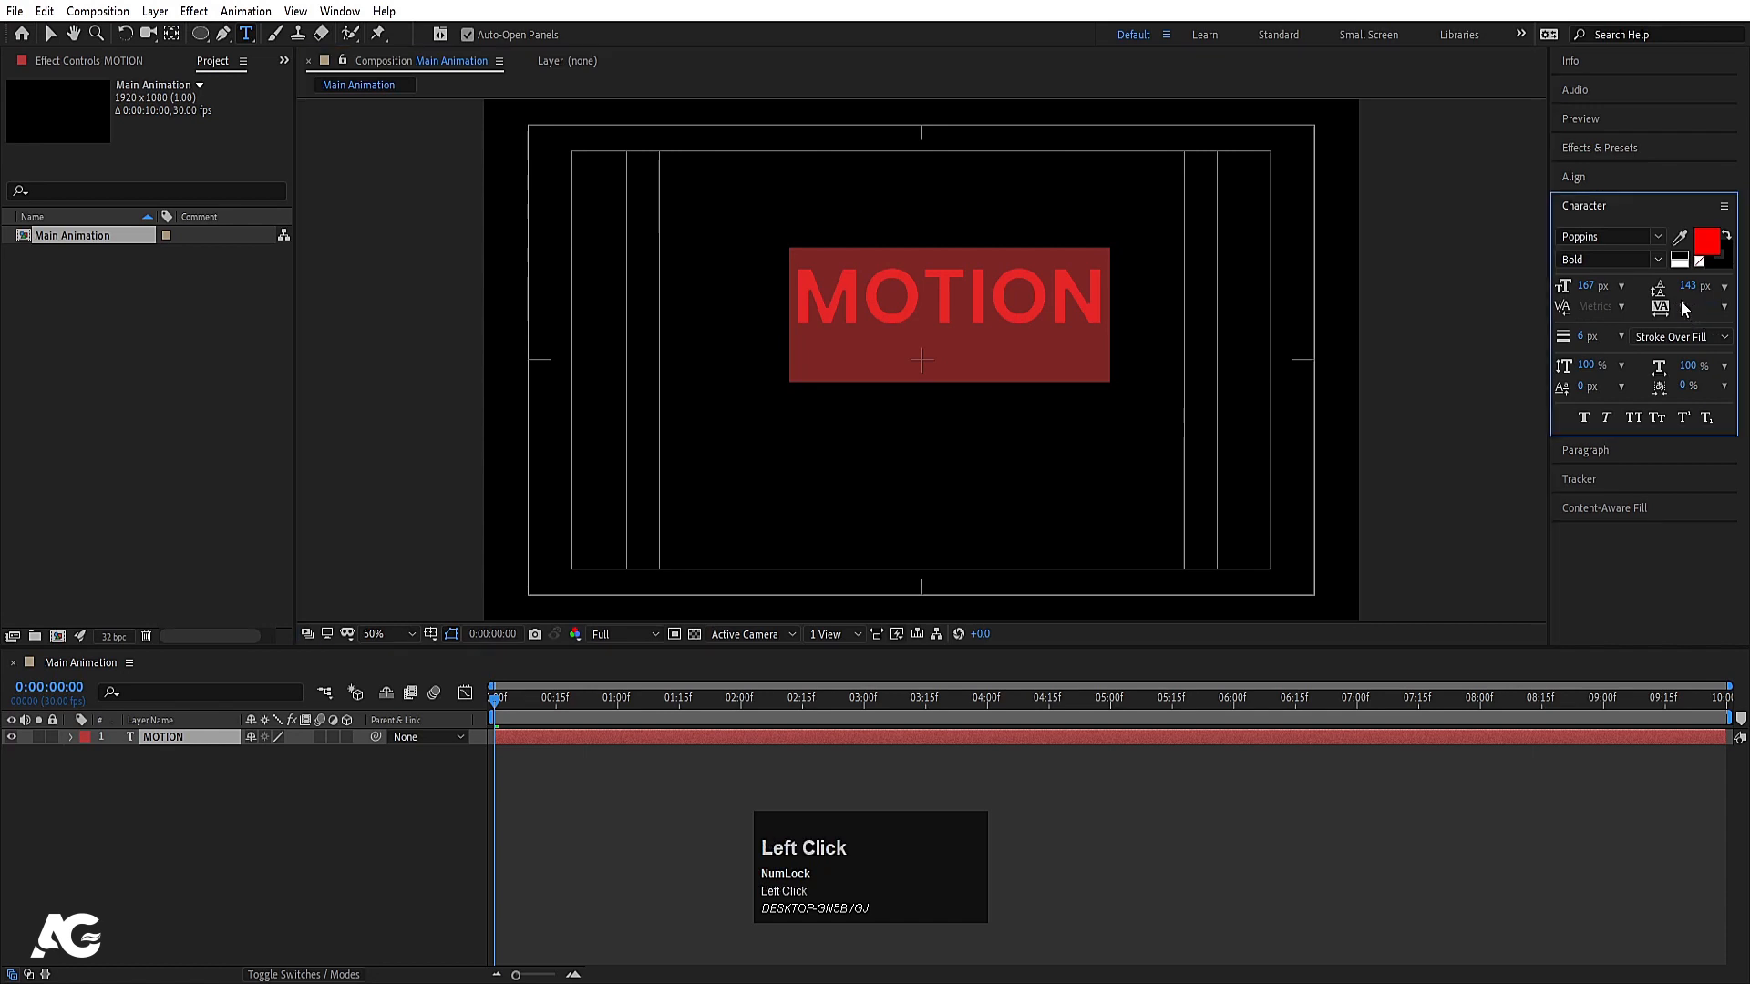
pyautogui.moveTo(1683, 305); pyautogui.dragTo(1605, 297)
pyautogui.click(1655, 261)
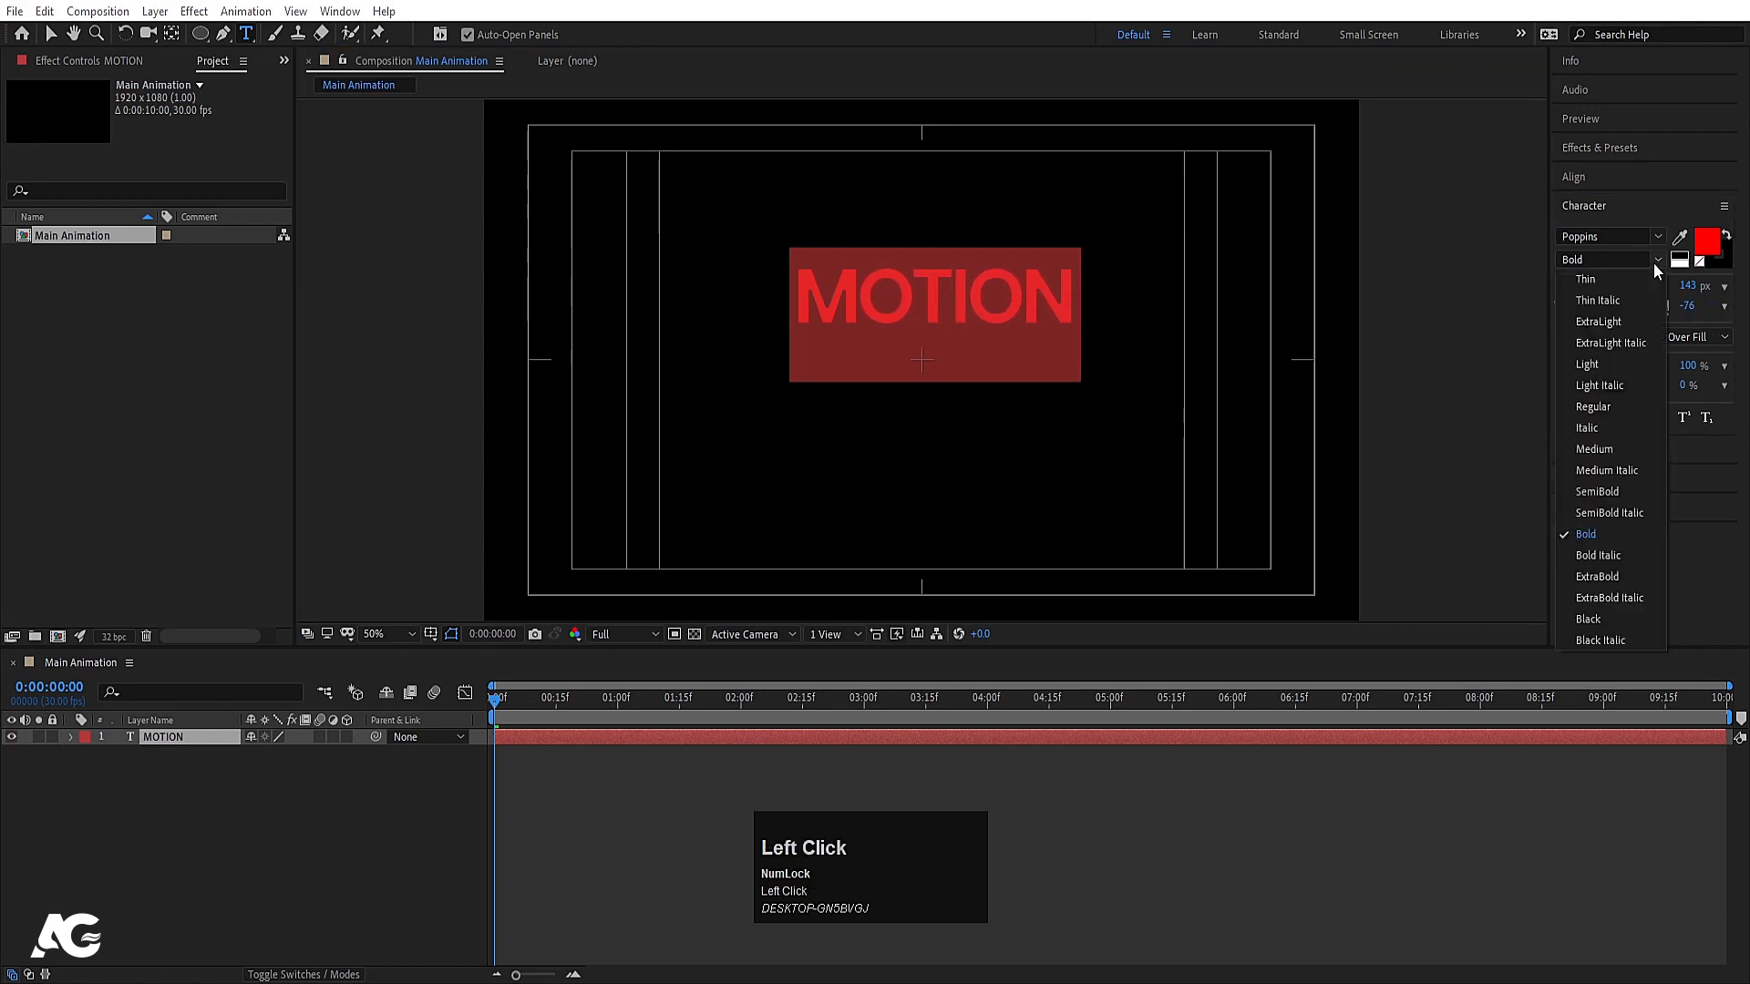
pyautogui.click(1599, 619)
pyautogui.click(226, 857)
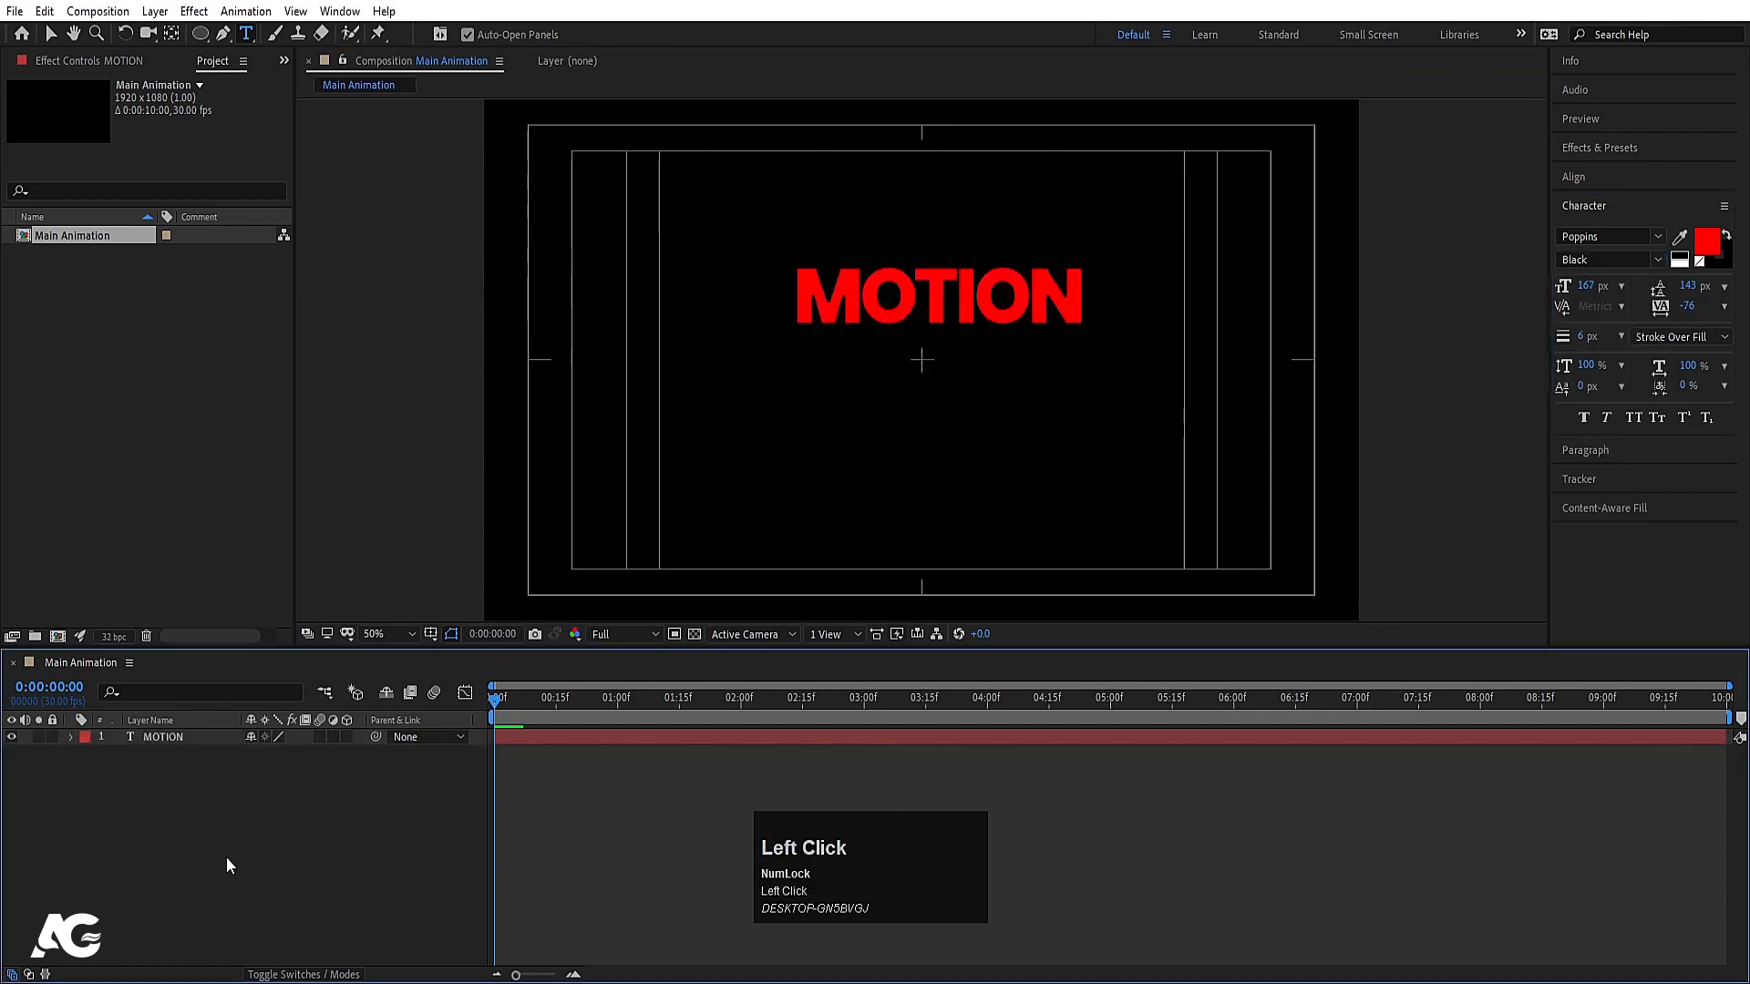
# Centre the anchor point of the MOTION layer and align the layer to the composition's centre horizontally and vertically
pyautogui.click(167, 742)
pyautogui.press('ctrl')
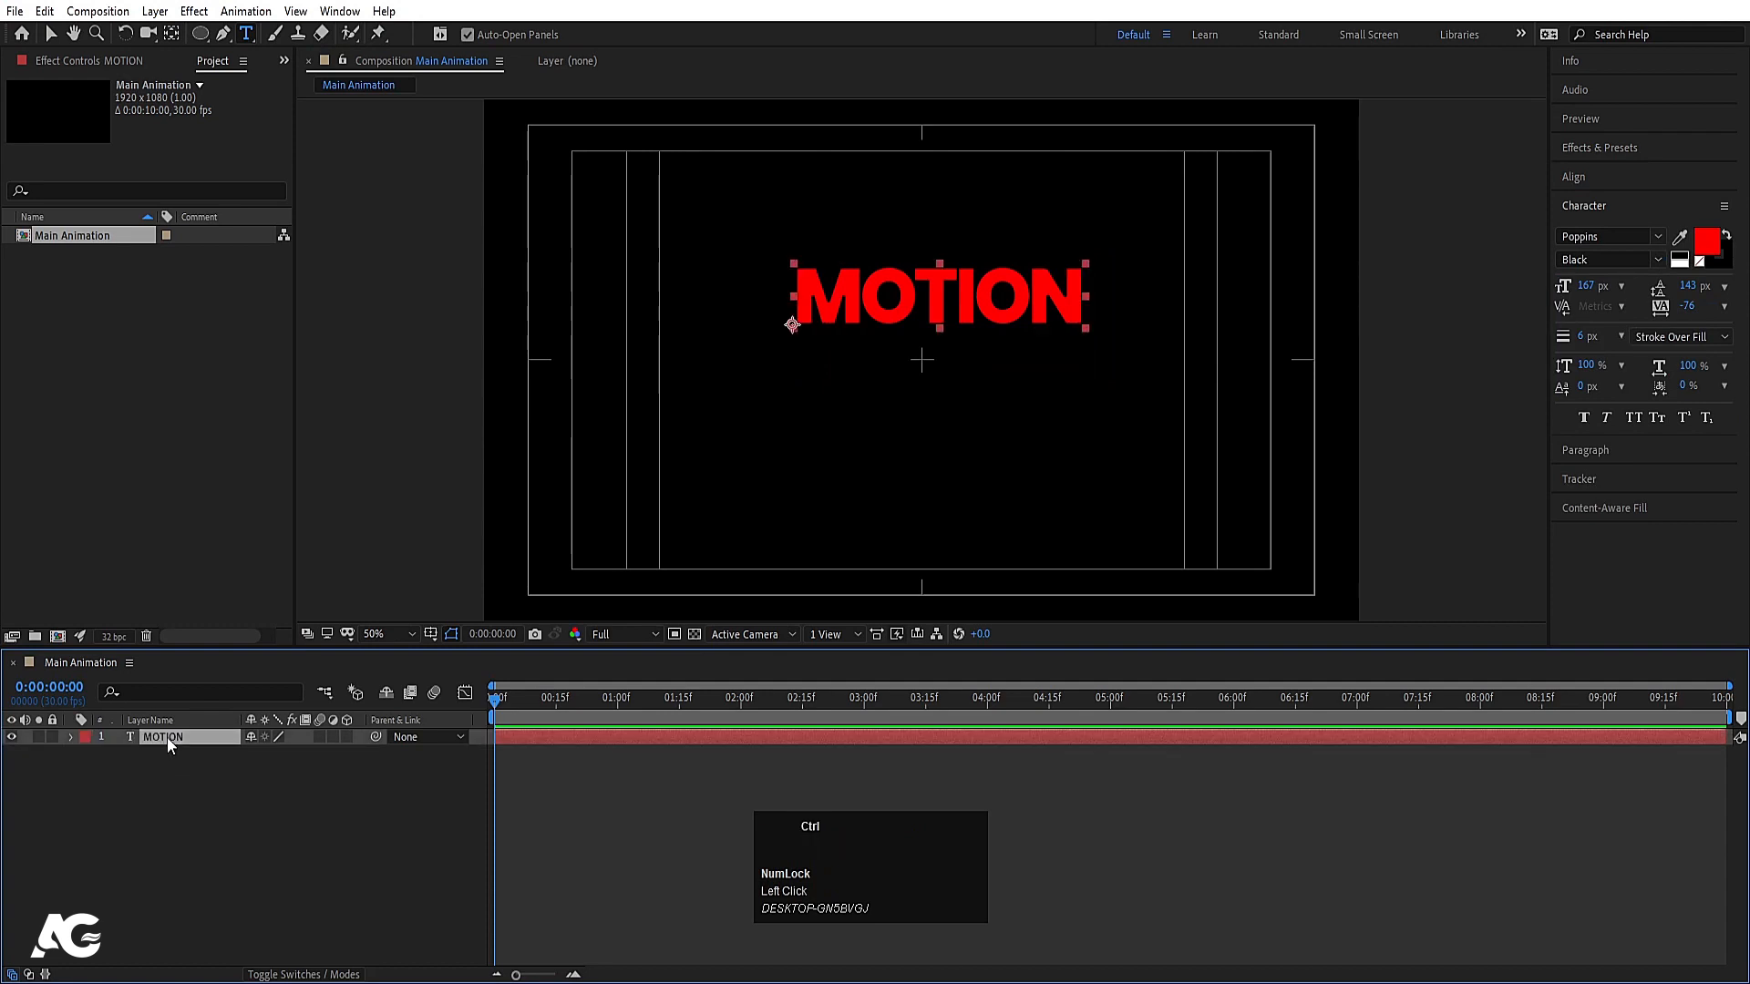
pyautogui.hotkey('ctrl', 'alt', 'Home')
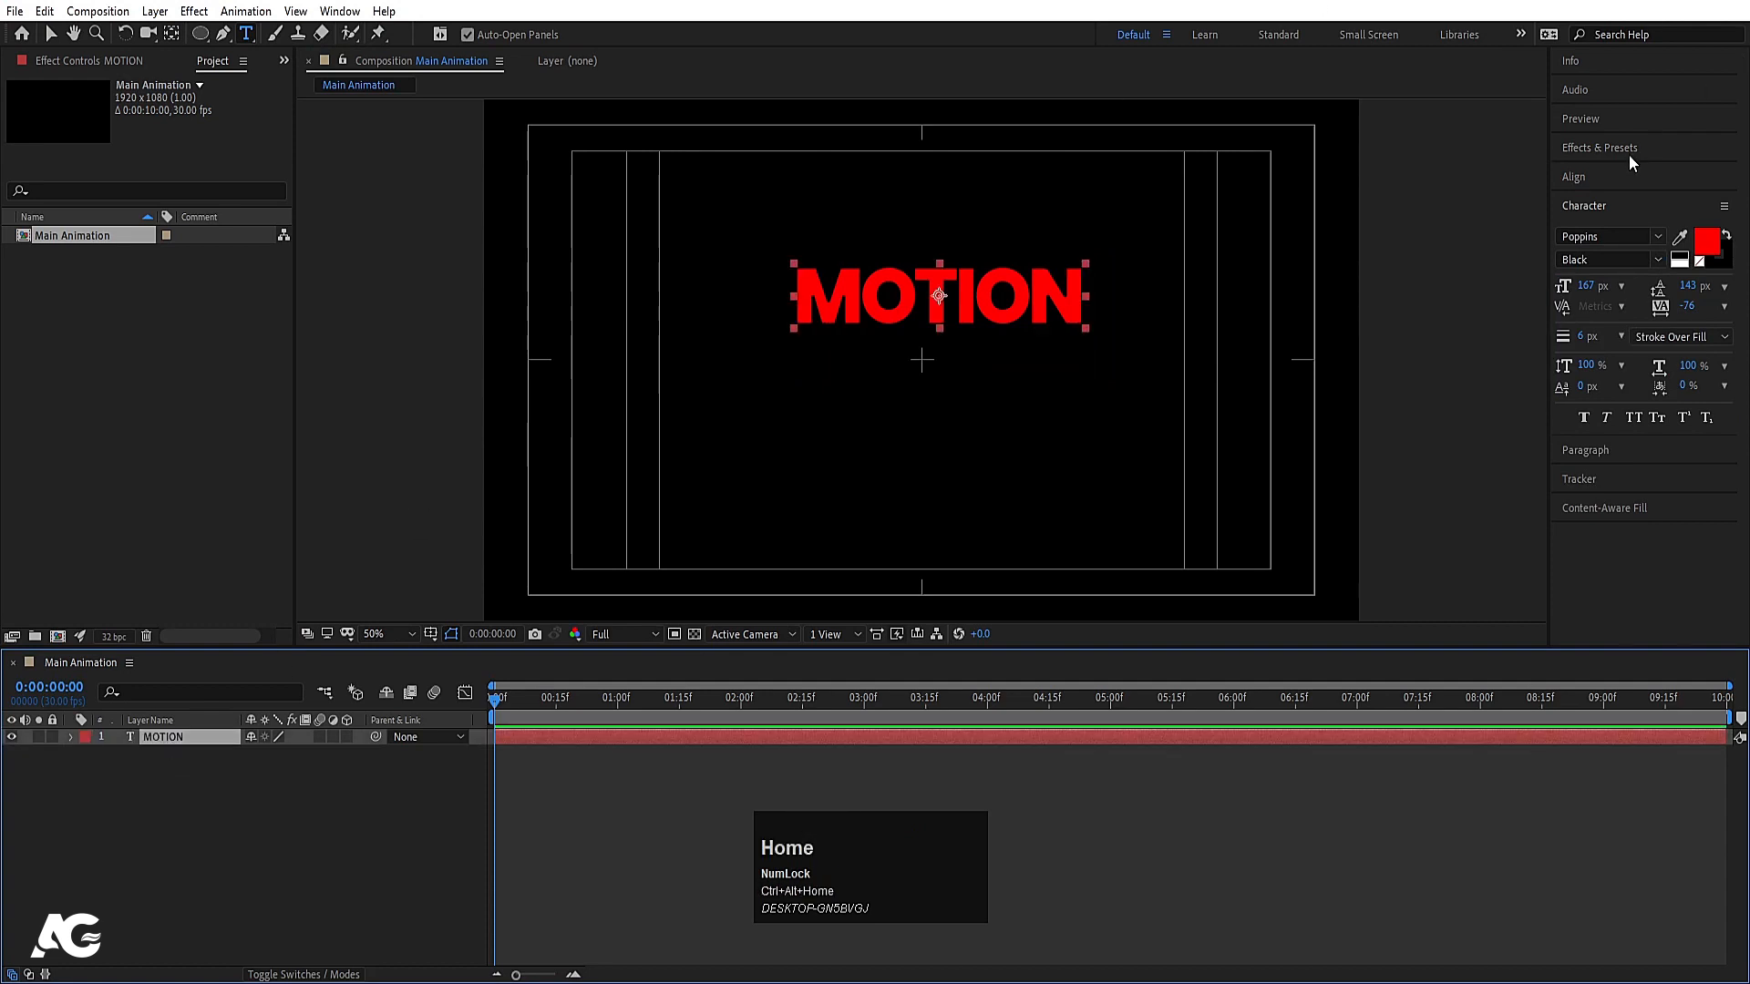
pyautogui.click(1590, 178)
pyautogui.click(1598, 225)
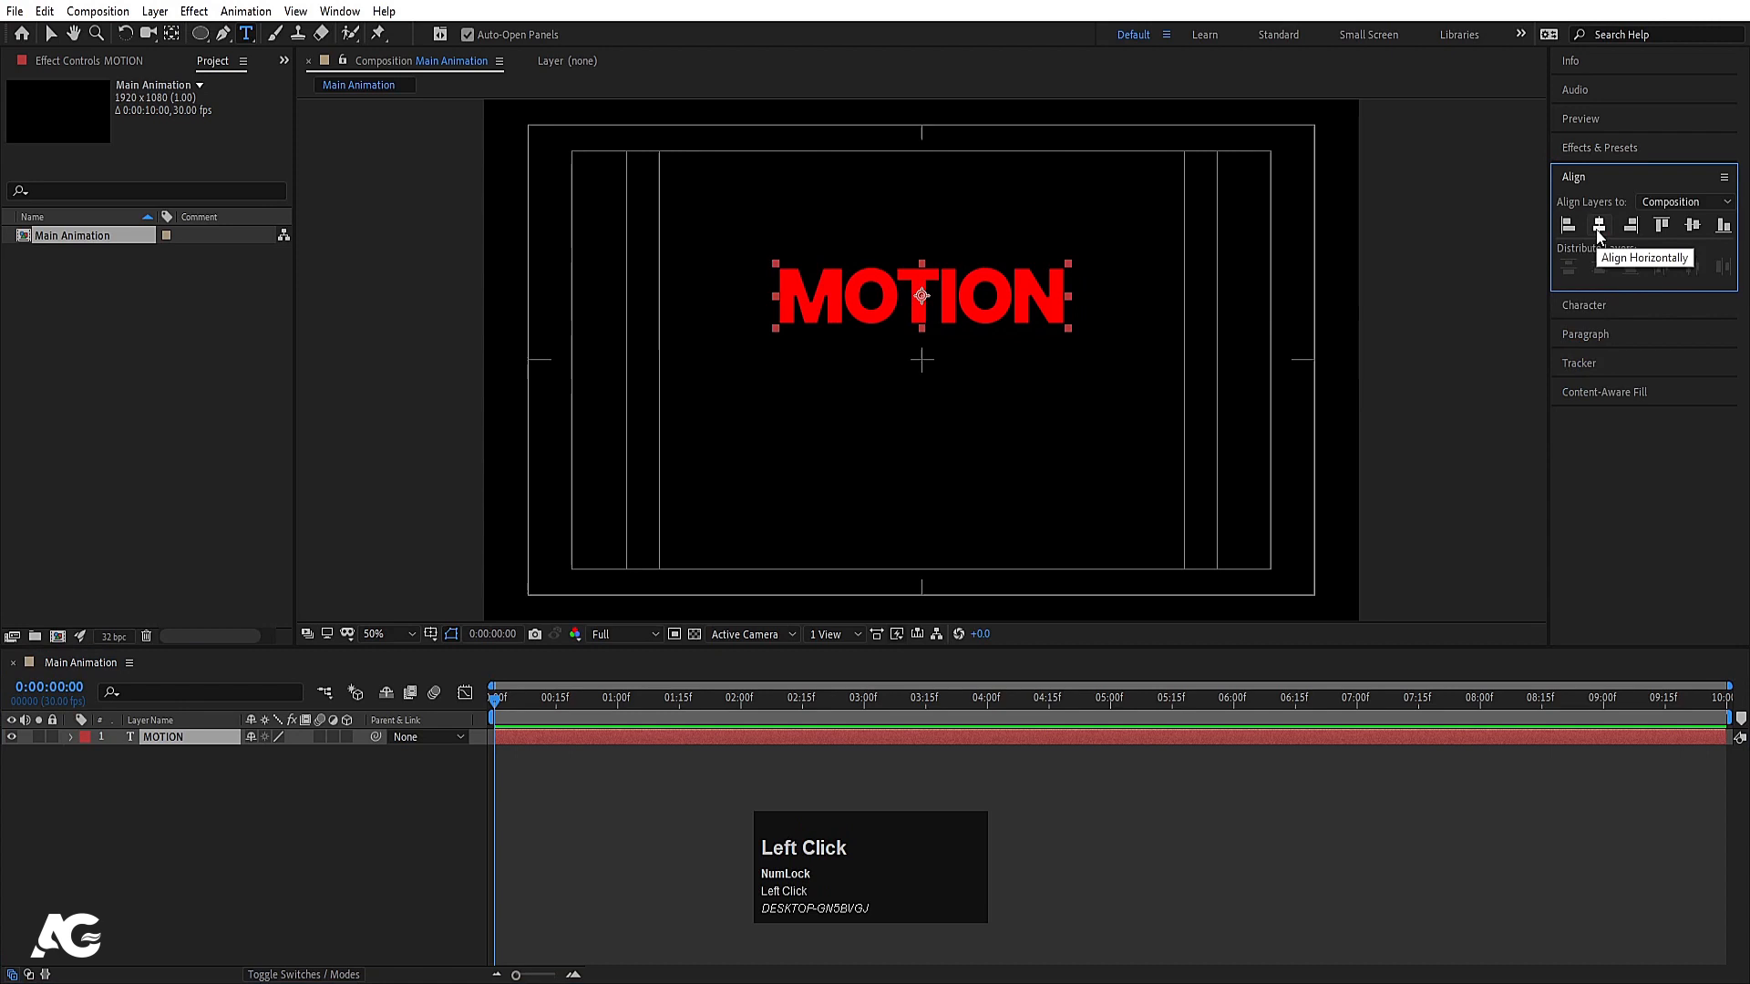
pyautogui.click(1686, 226)
# Move the MOTION text slightly above the composition centre and scale it to 154%
pyautogui.press('v')
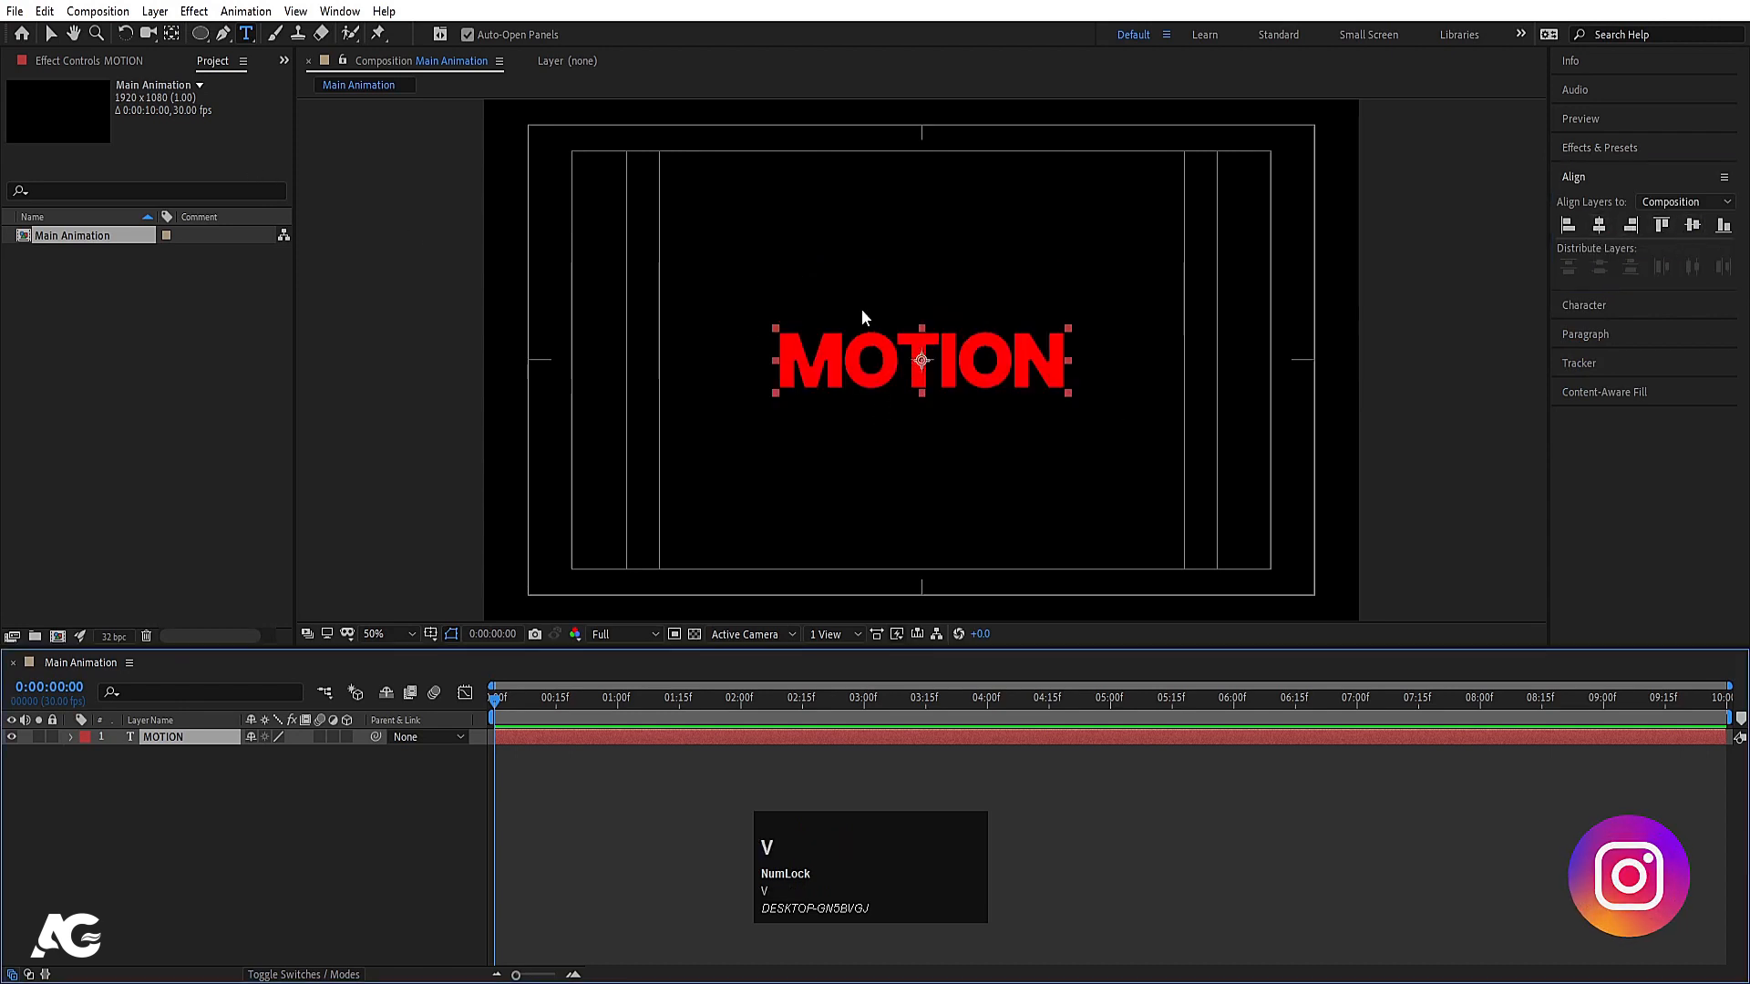
pyautogui.moveTo(933, 358); pyautogui.dragTo(933, 320)
pyautogui.press('s')
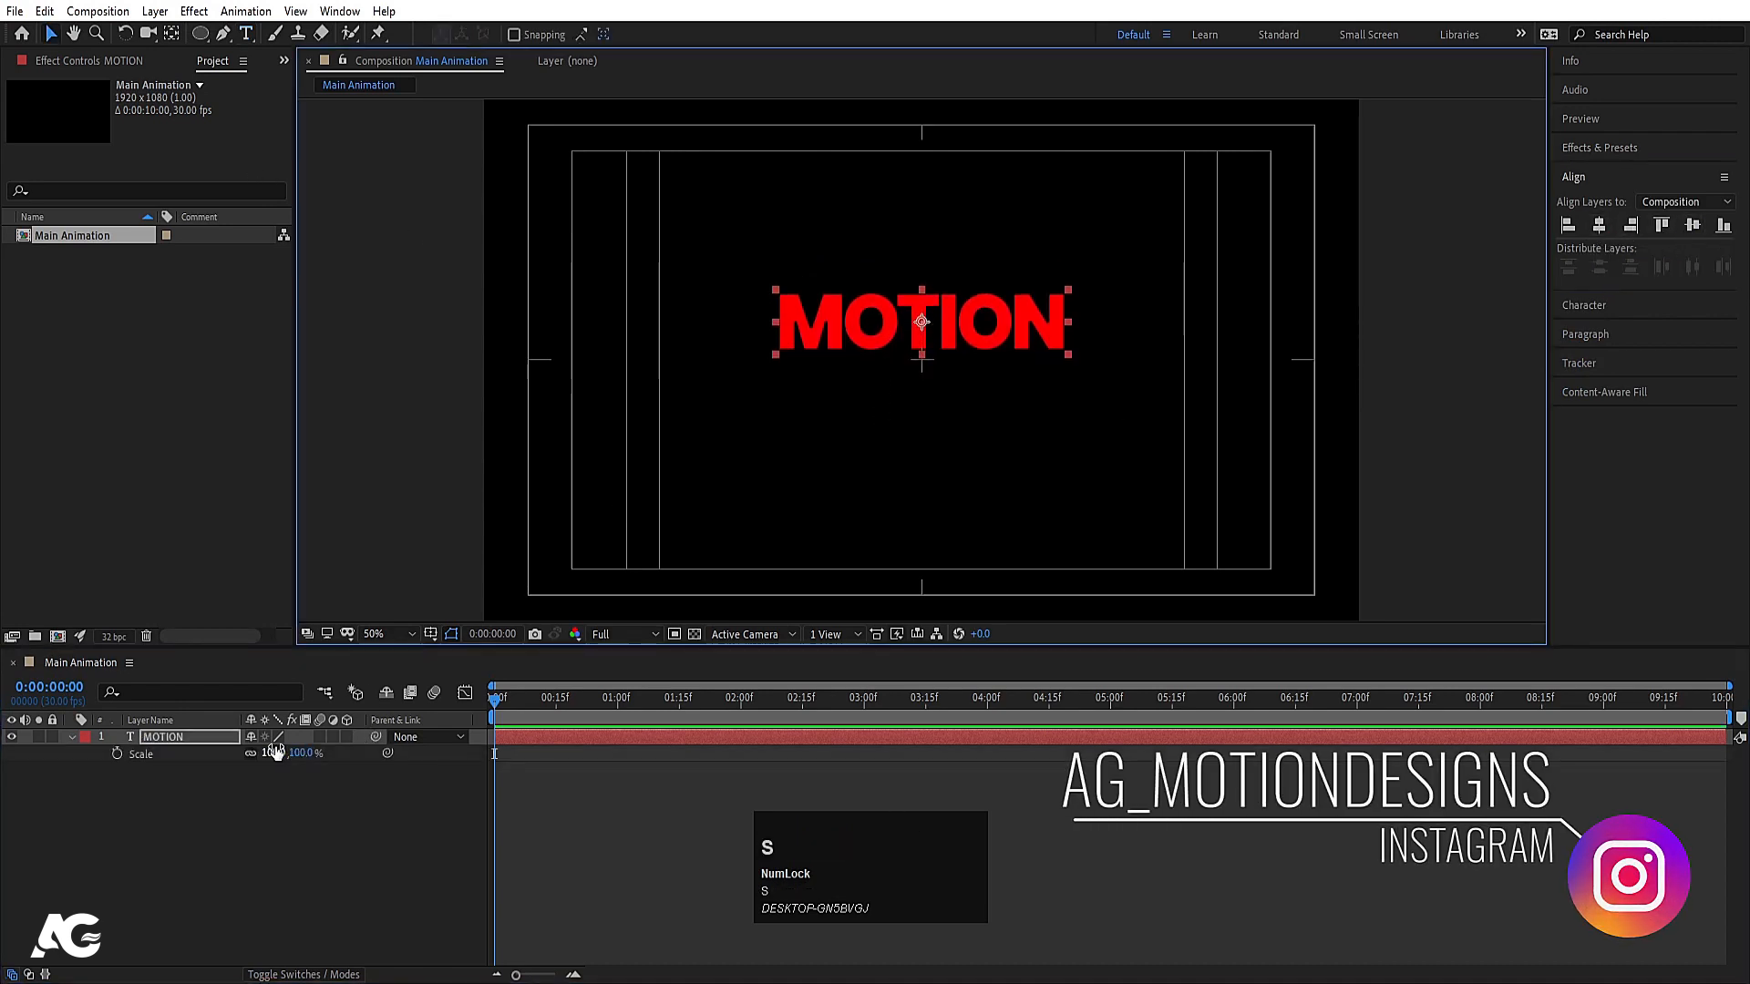
pyautogui.click(283, 753)
pyautogui.moveTo(283, 753); pyautogui.dragTo(327, 753)
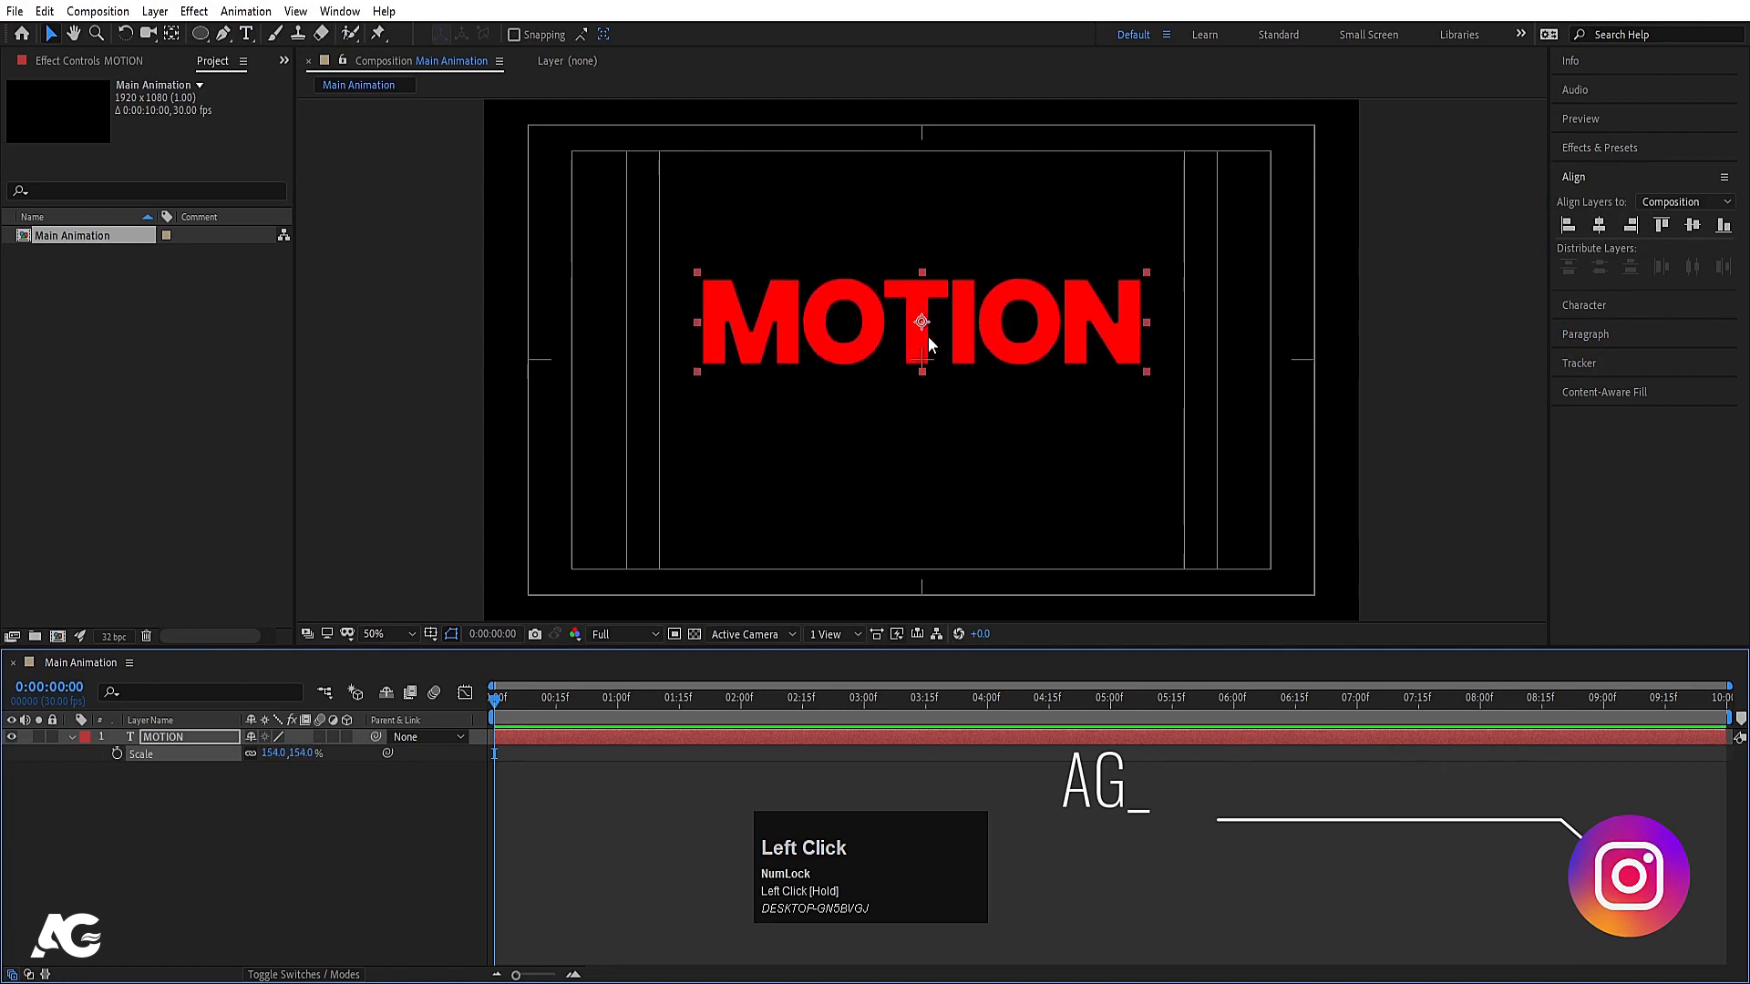
pyautogui.moveTo(1000, 311); pyautogui.dragTo(1001, 307)
# Remove the stroke from the MOTION text and set its tracking to -16
pyautogui.click(1579, 304)
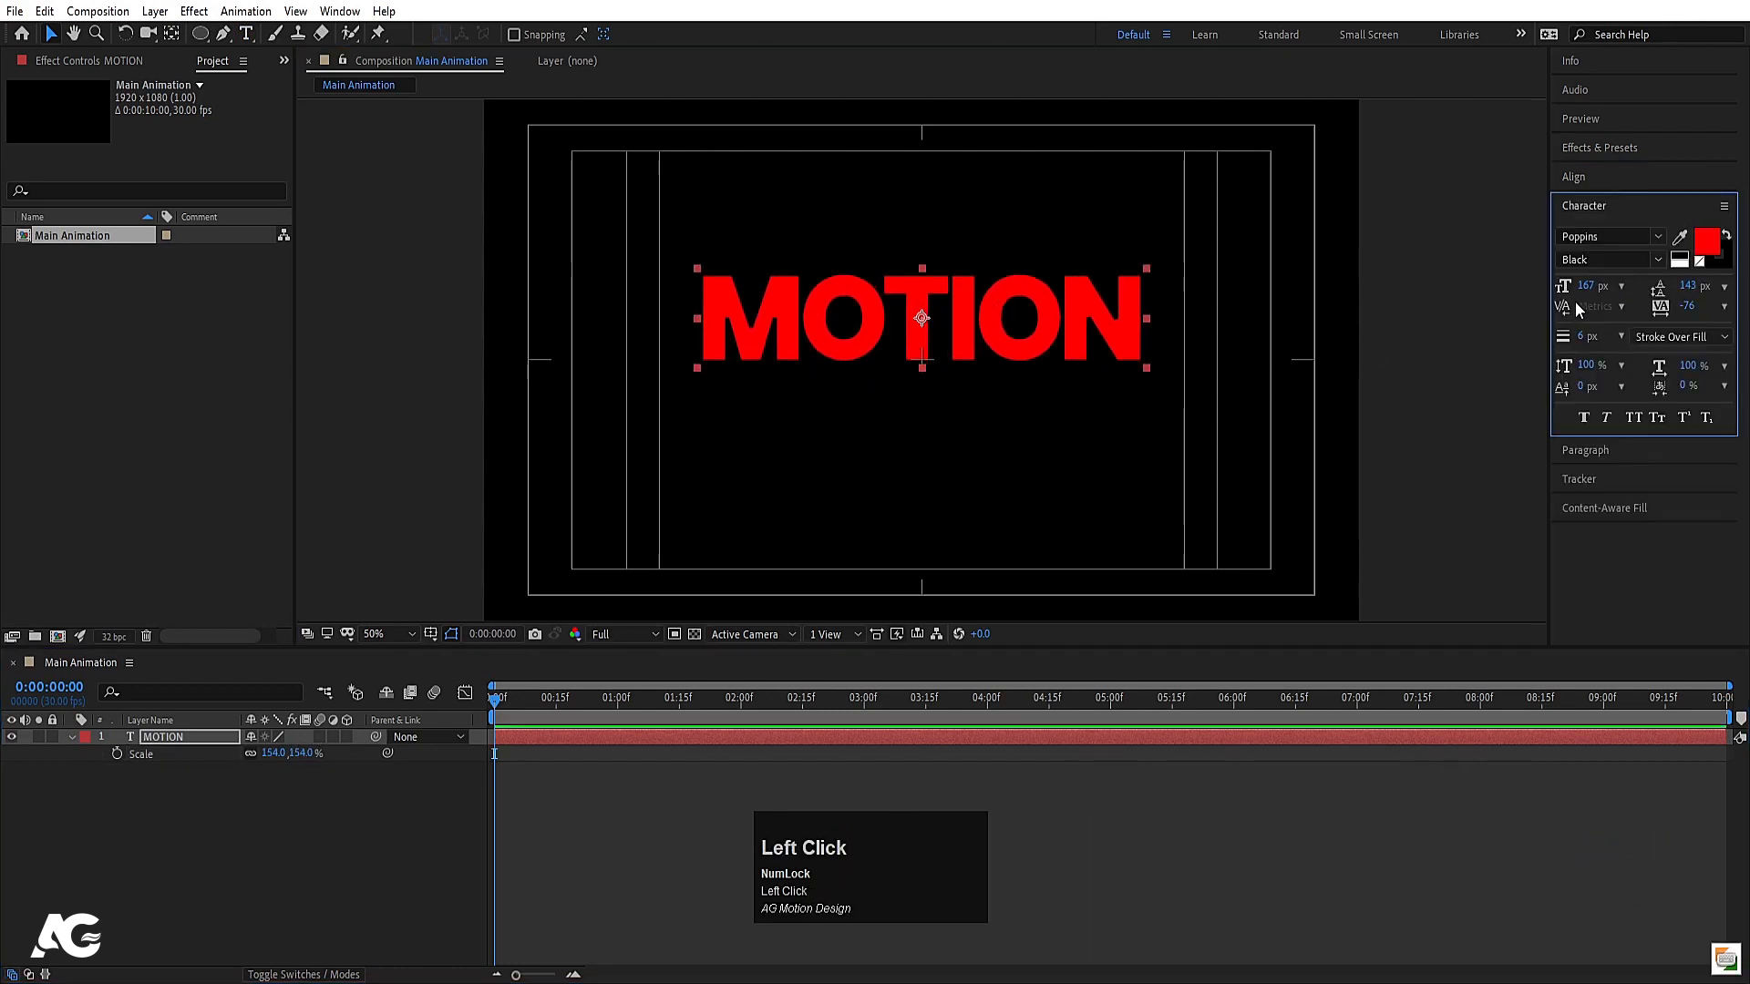
pyautogui.click(1699, 264)
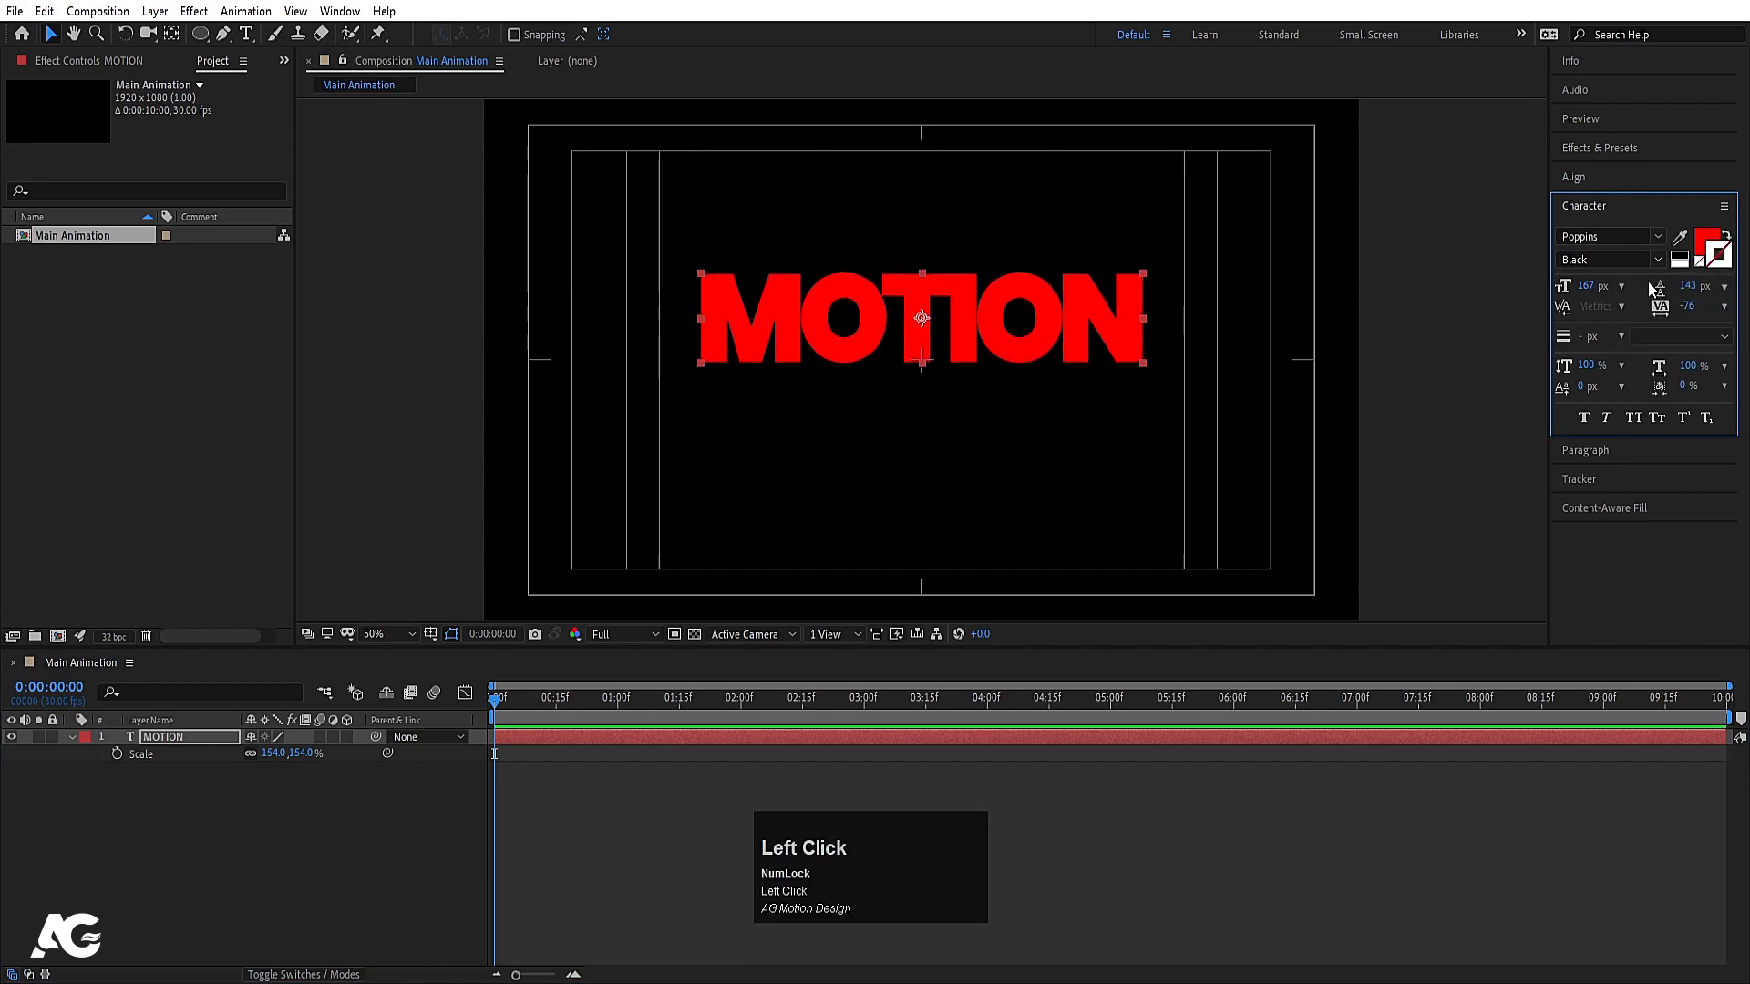
pyautogui.moveTo(1698, 307); pyautogui.dragTo(501, 627)
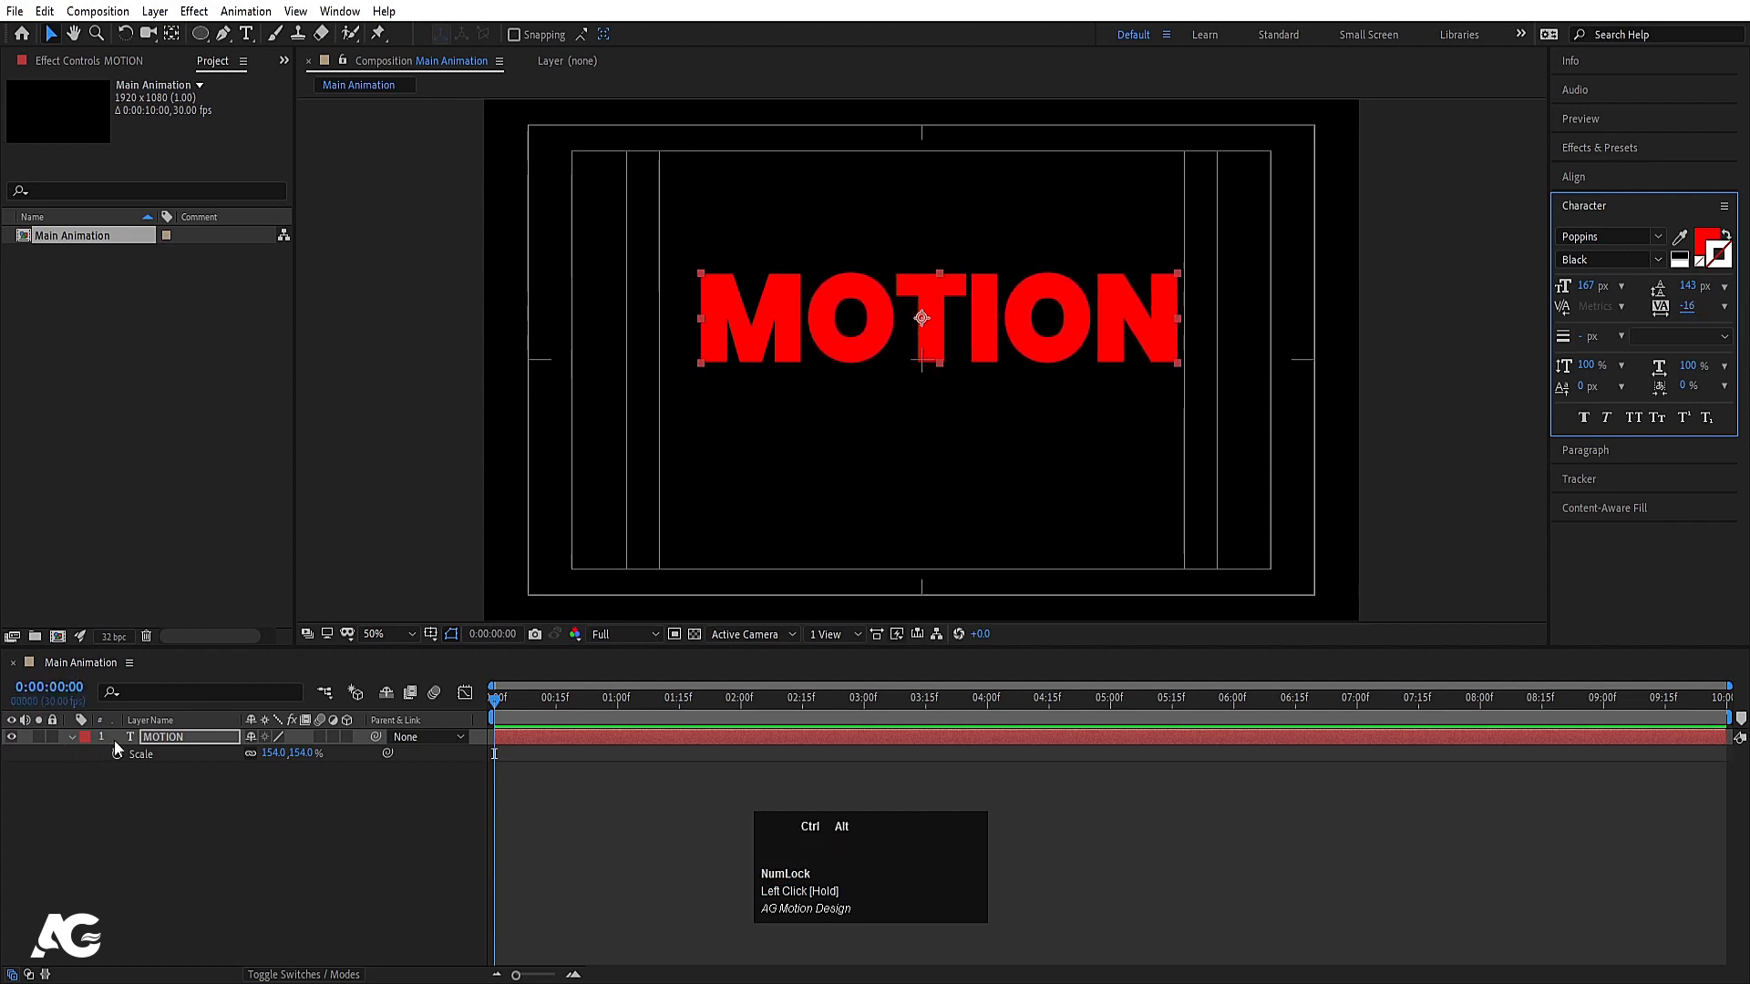
# Recentre the MOTION layer's anchor point and align the layer horizontally in the composition
pyautogui.hotkey('ctrl', 'alt', 'Home')
pyautogui.click(1599, 174)
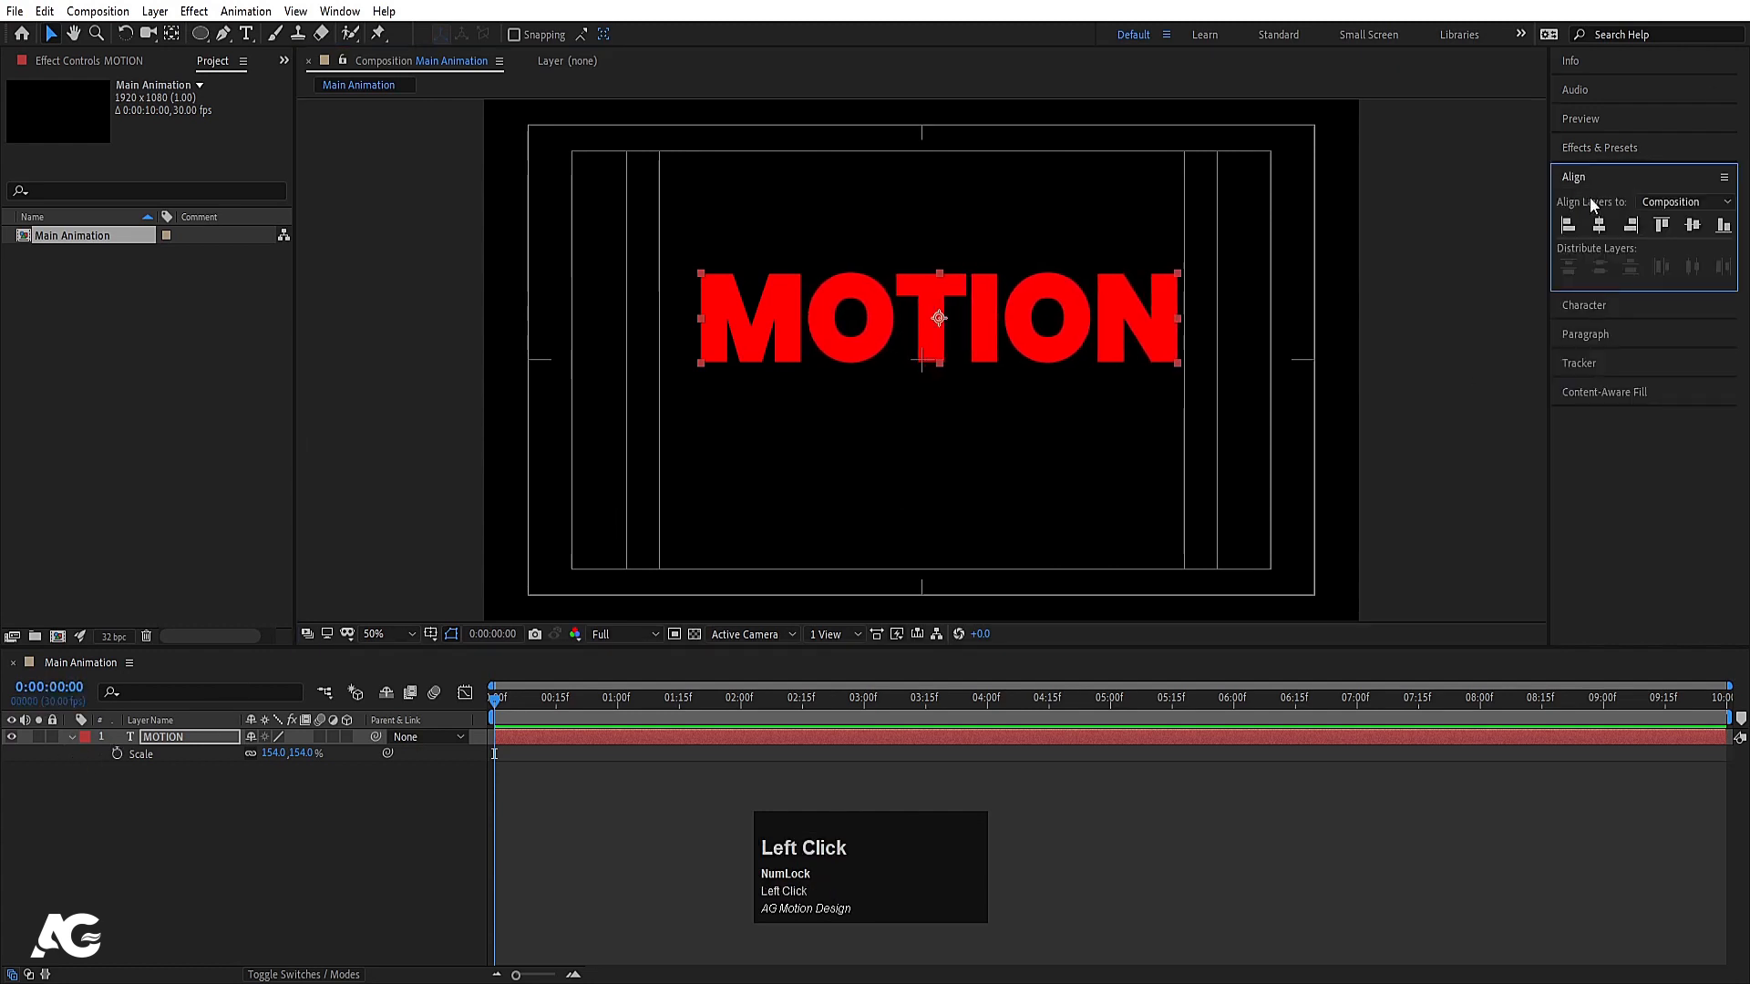
pyautogui.click(1599, 225)
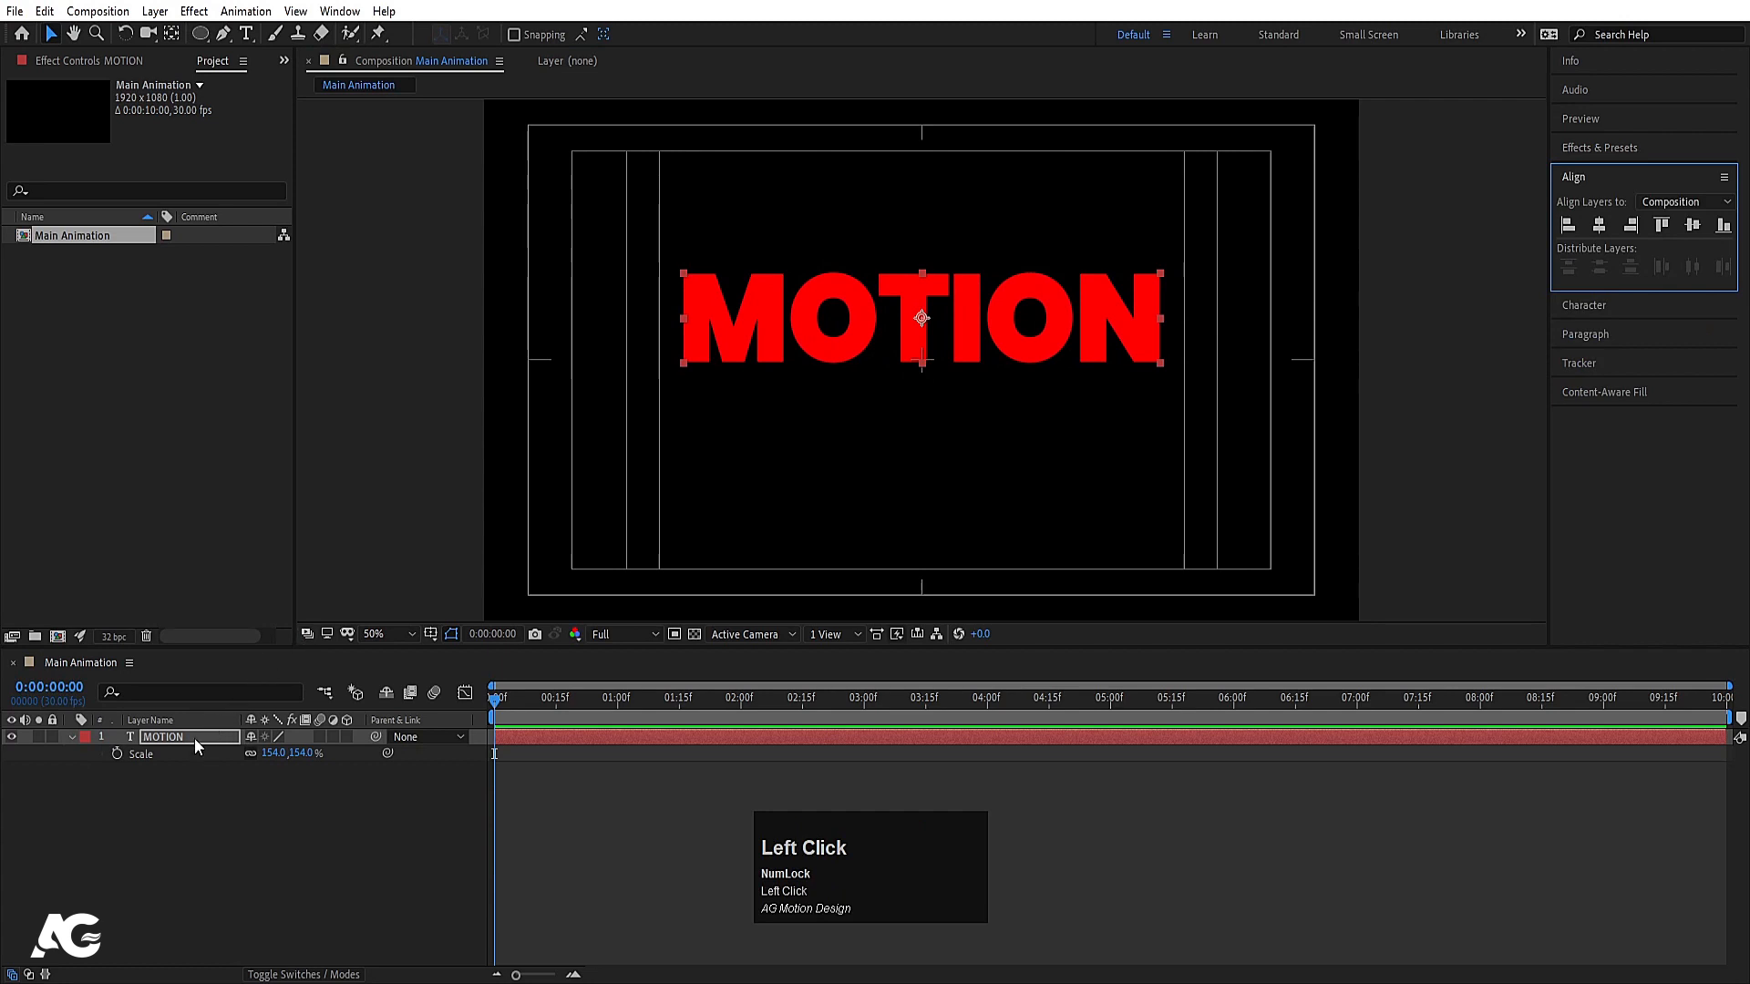
# Duplicate the MOTION layer, place the copy directly below the original and change its text to GRAPHICS
pyautogui.hotkey('ctrl', 'd')
pyautogui.moveTo(849, 341); pyautogui.dragTo(828, 439)
pyautogui.doubleClick(828, 439)
pyautogui.hotkey('ctrl', 'a')
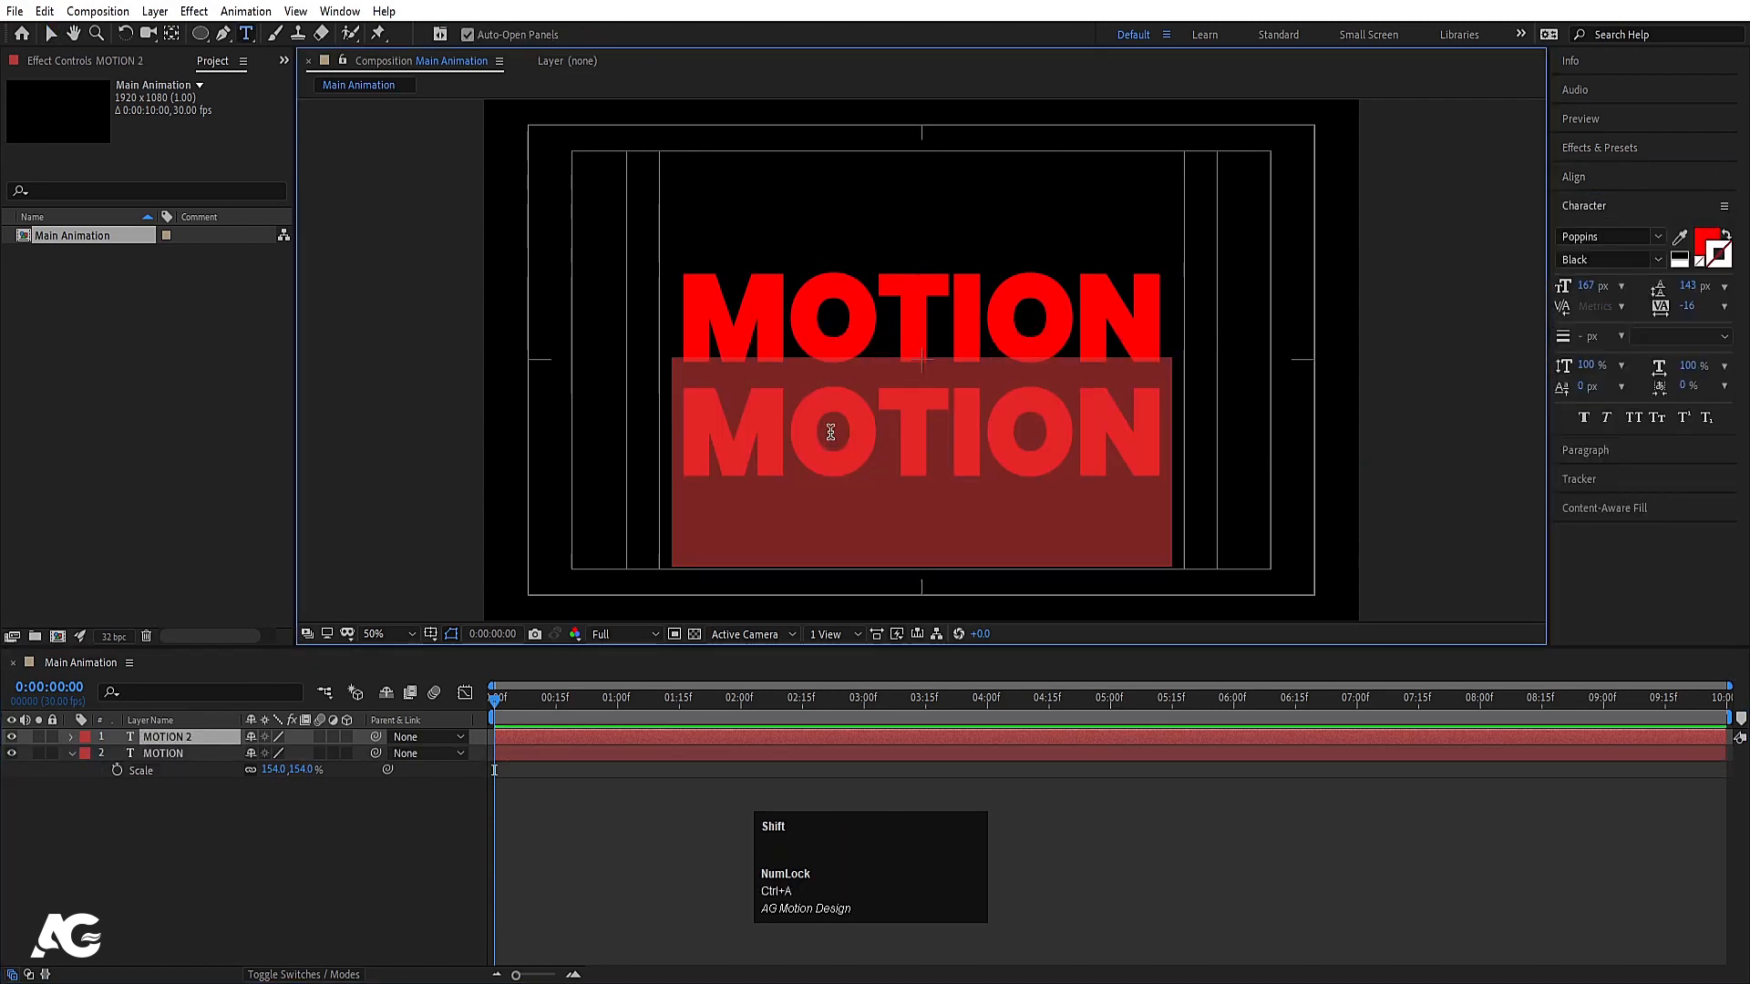
pyautogui.write('GRAPHICS')
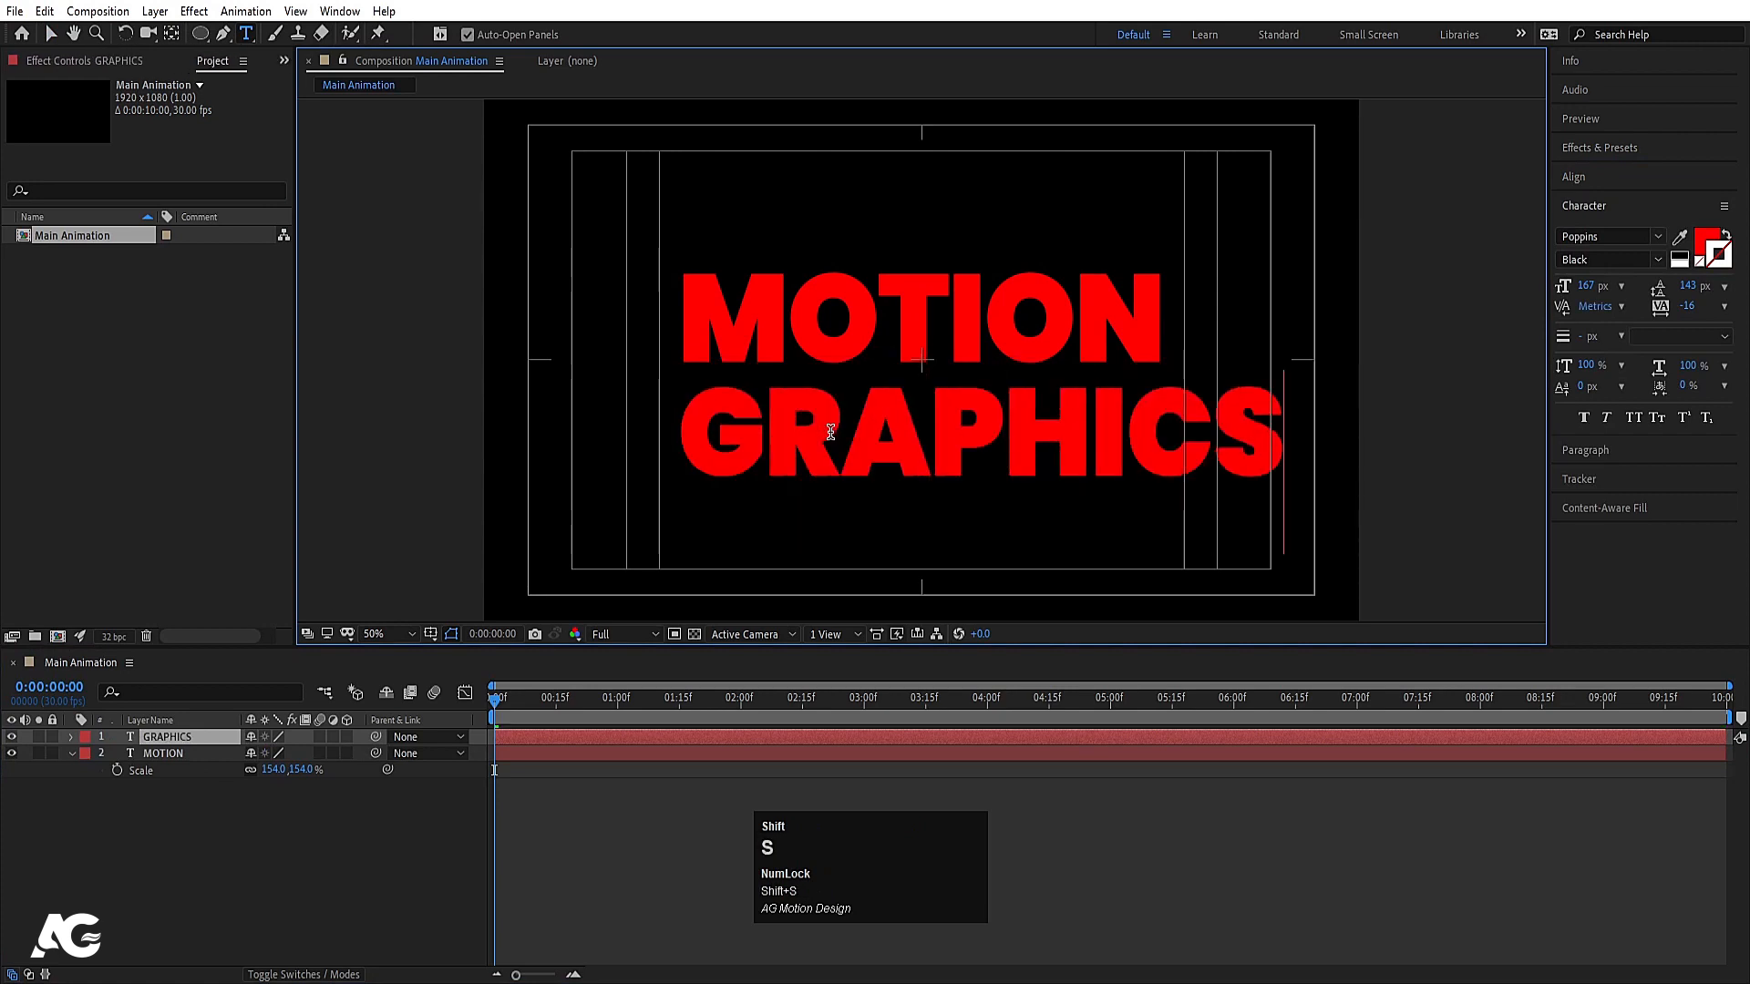
# Centre the GRAPHICS layer's anchor point, align it horizontally in the composition and move it up close beneath MOTION
pyautogui.click(180, 736)
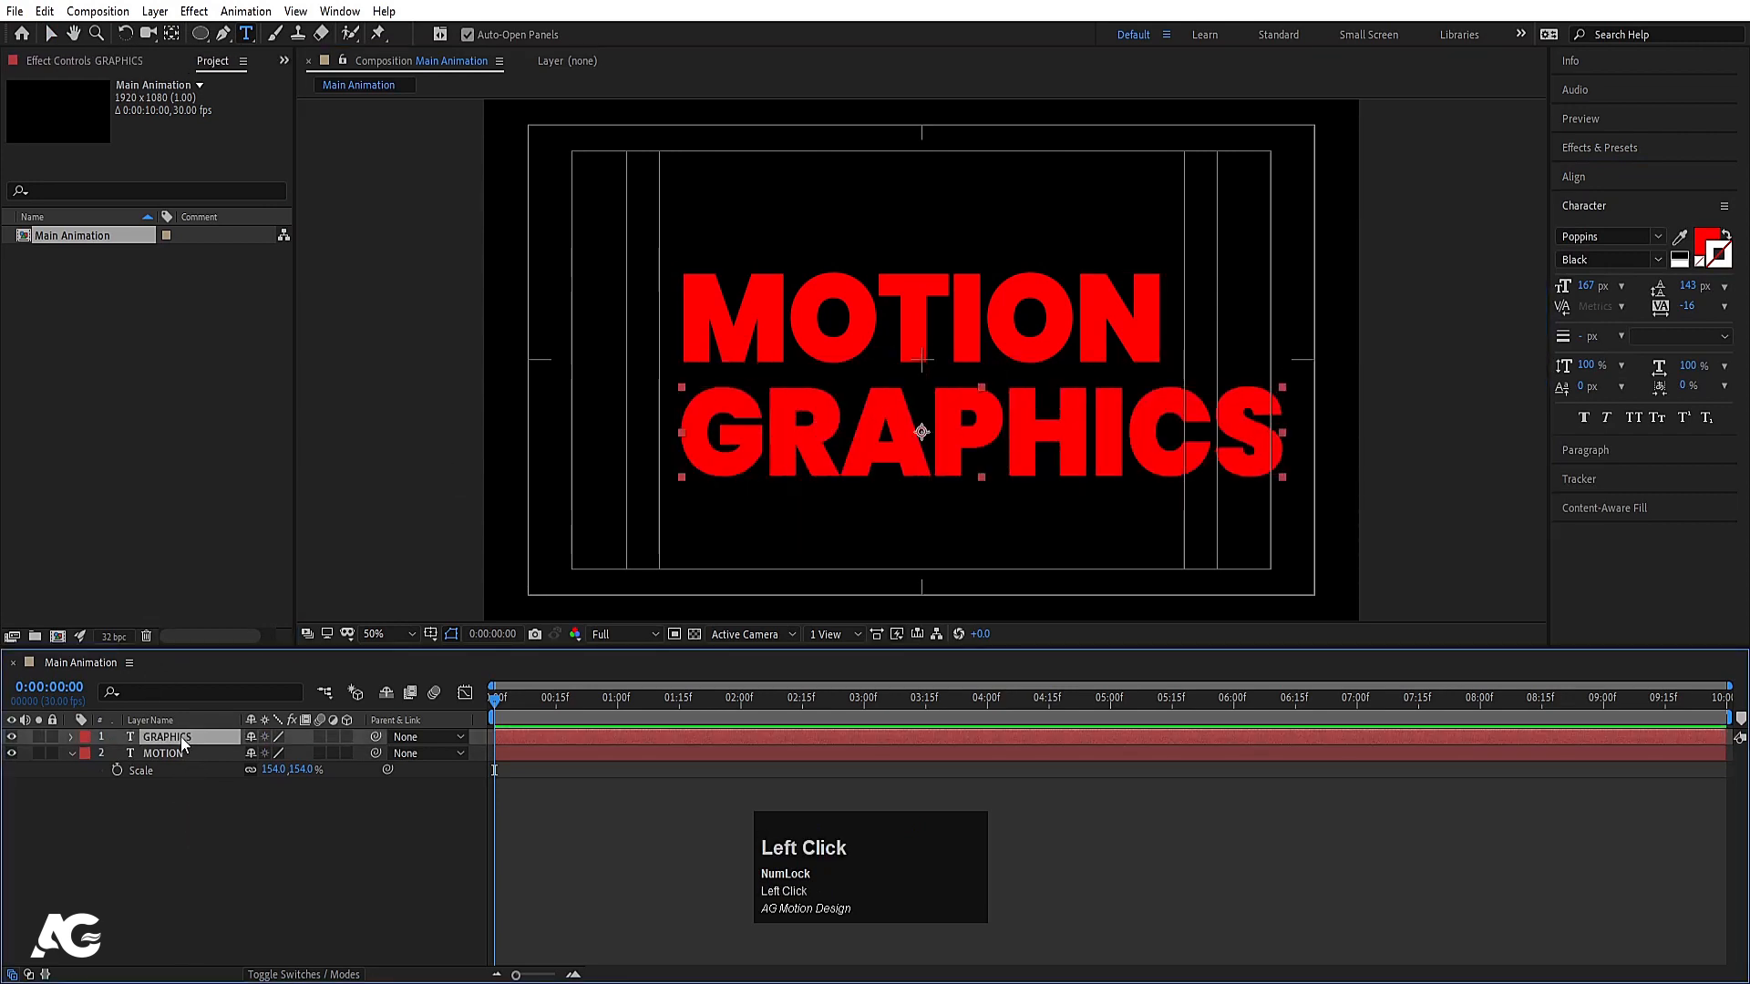
pyautogui.hotkey('ctrl', 'alt', 'Home')
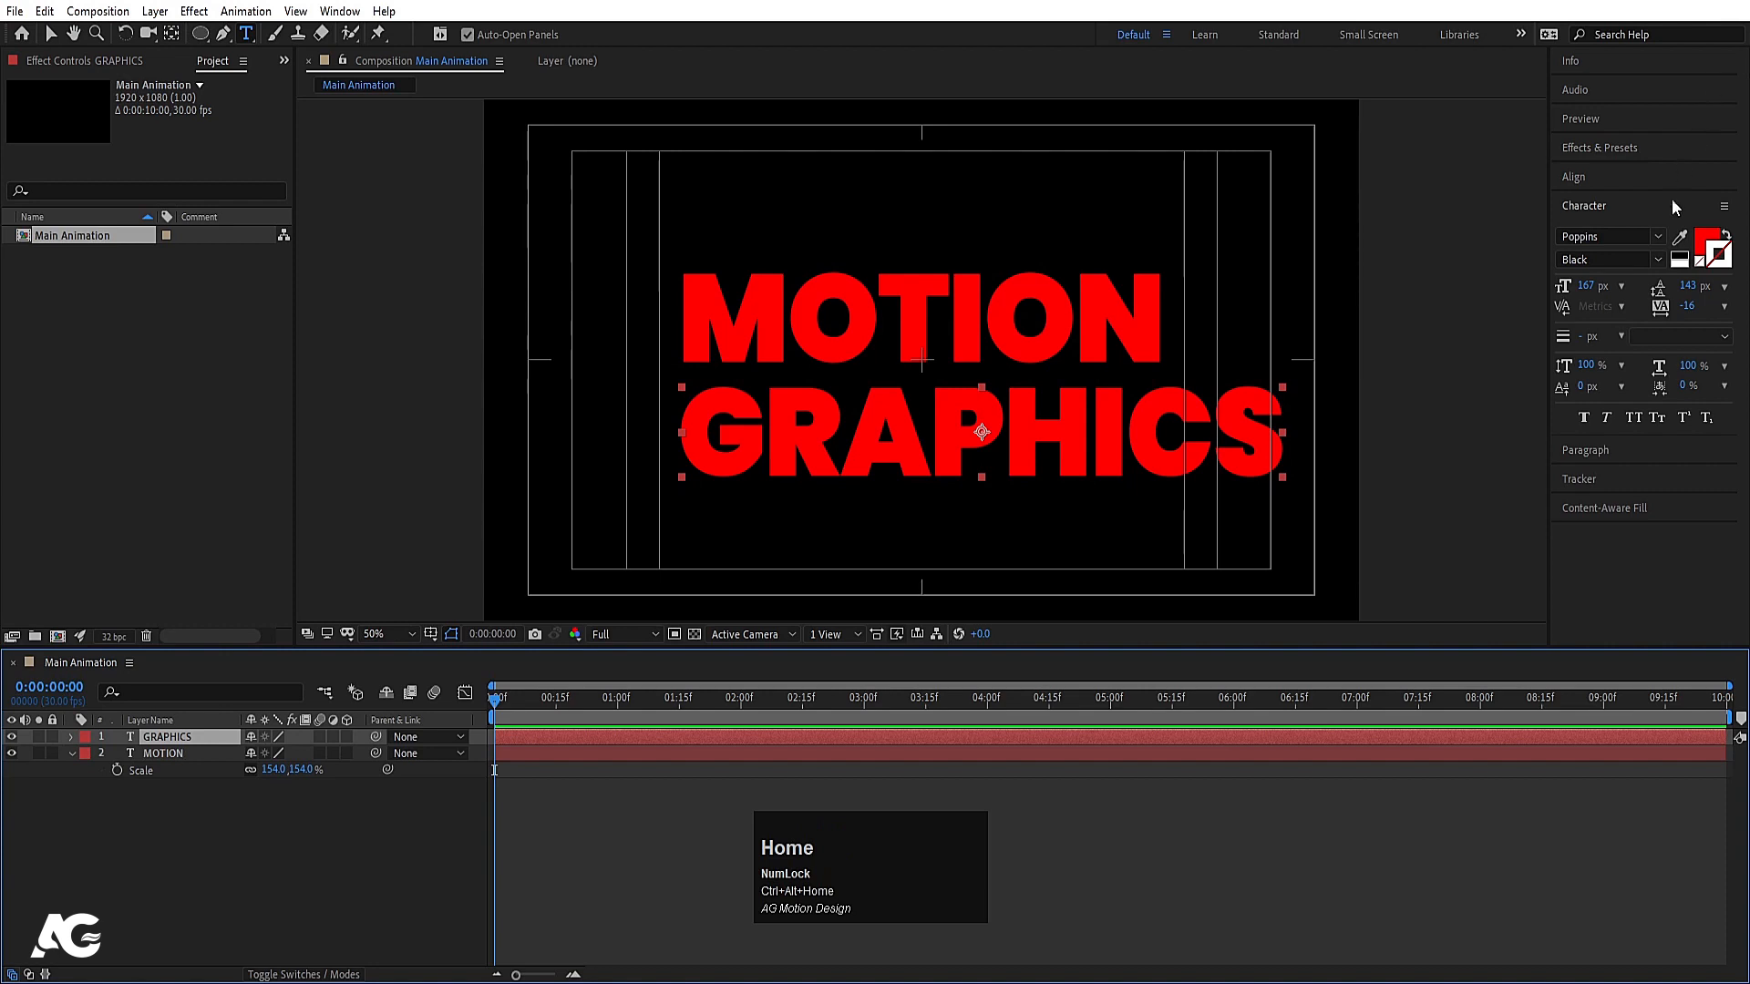
pyautogui.click(1606, 178)
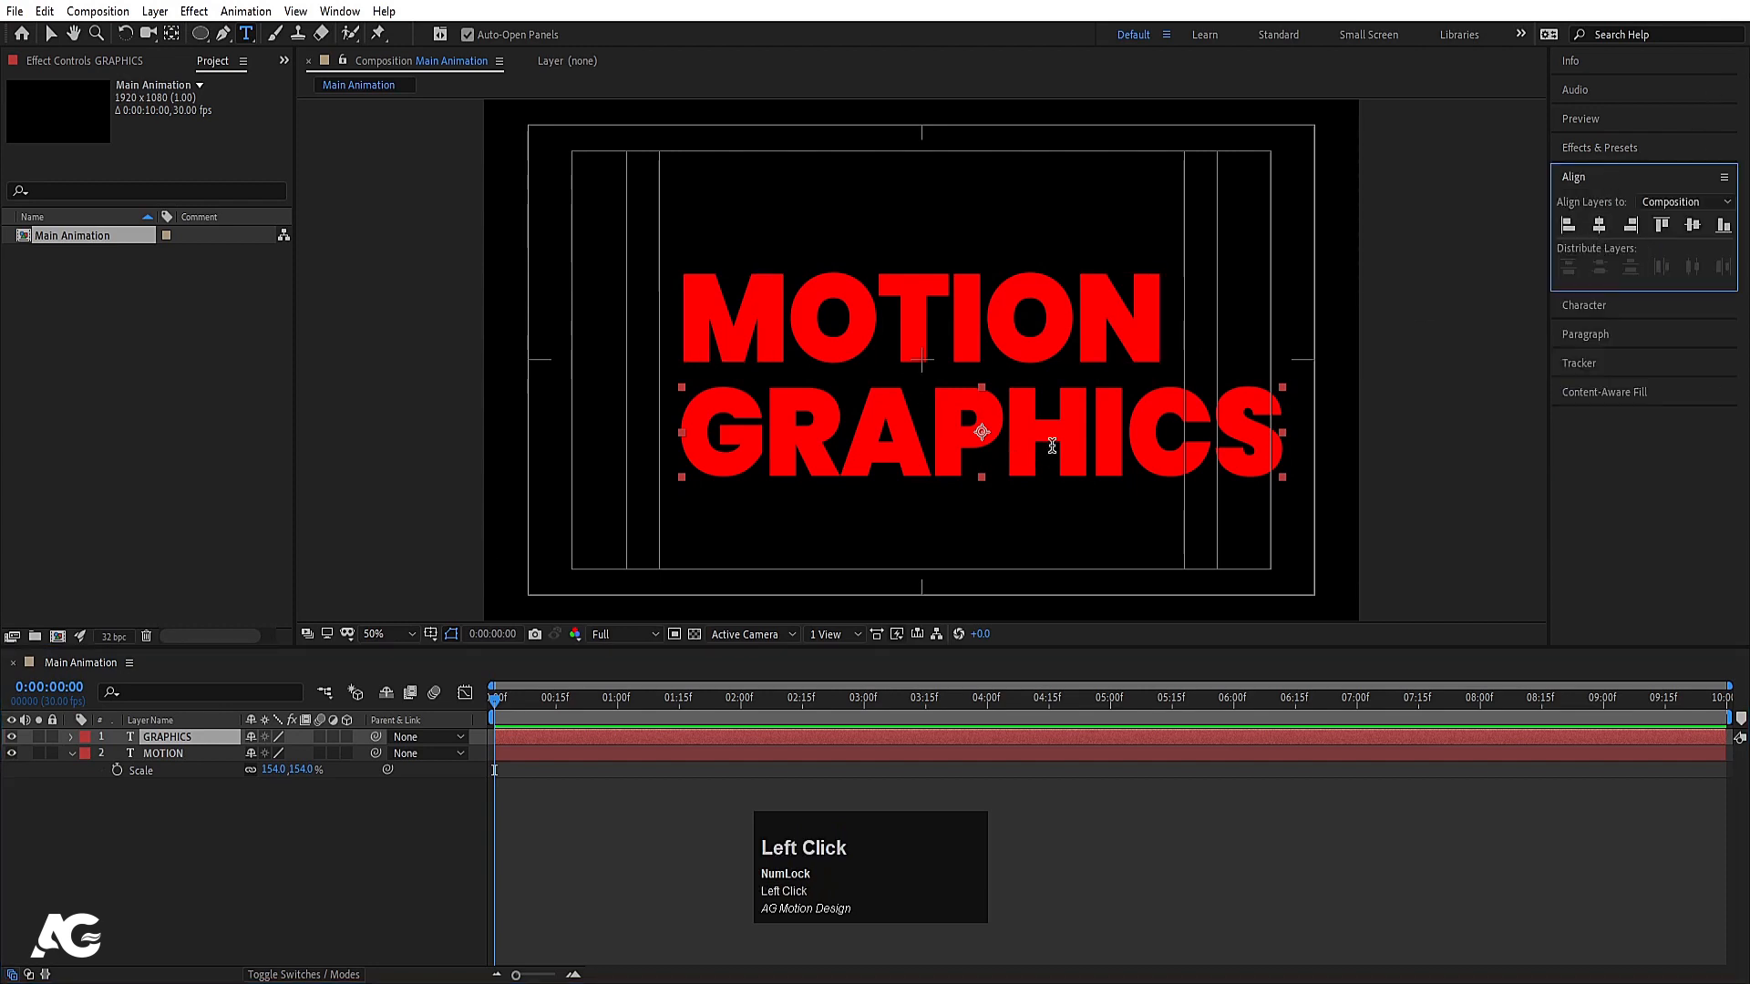
pyautogui.click(1597, 227)
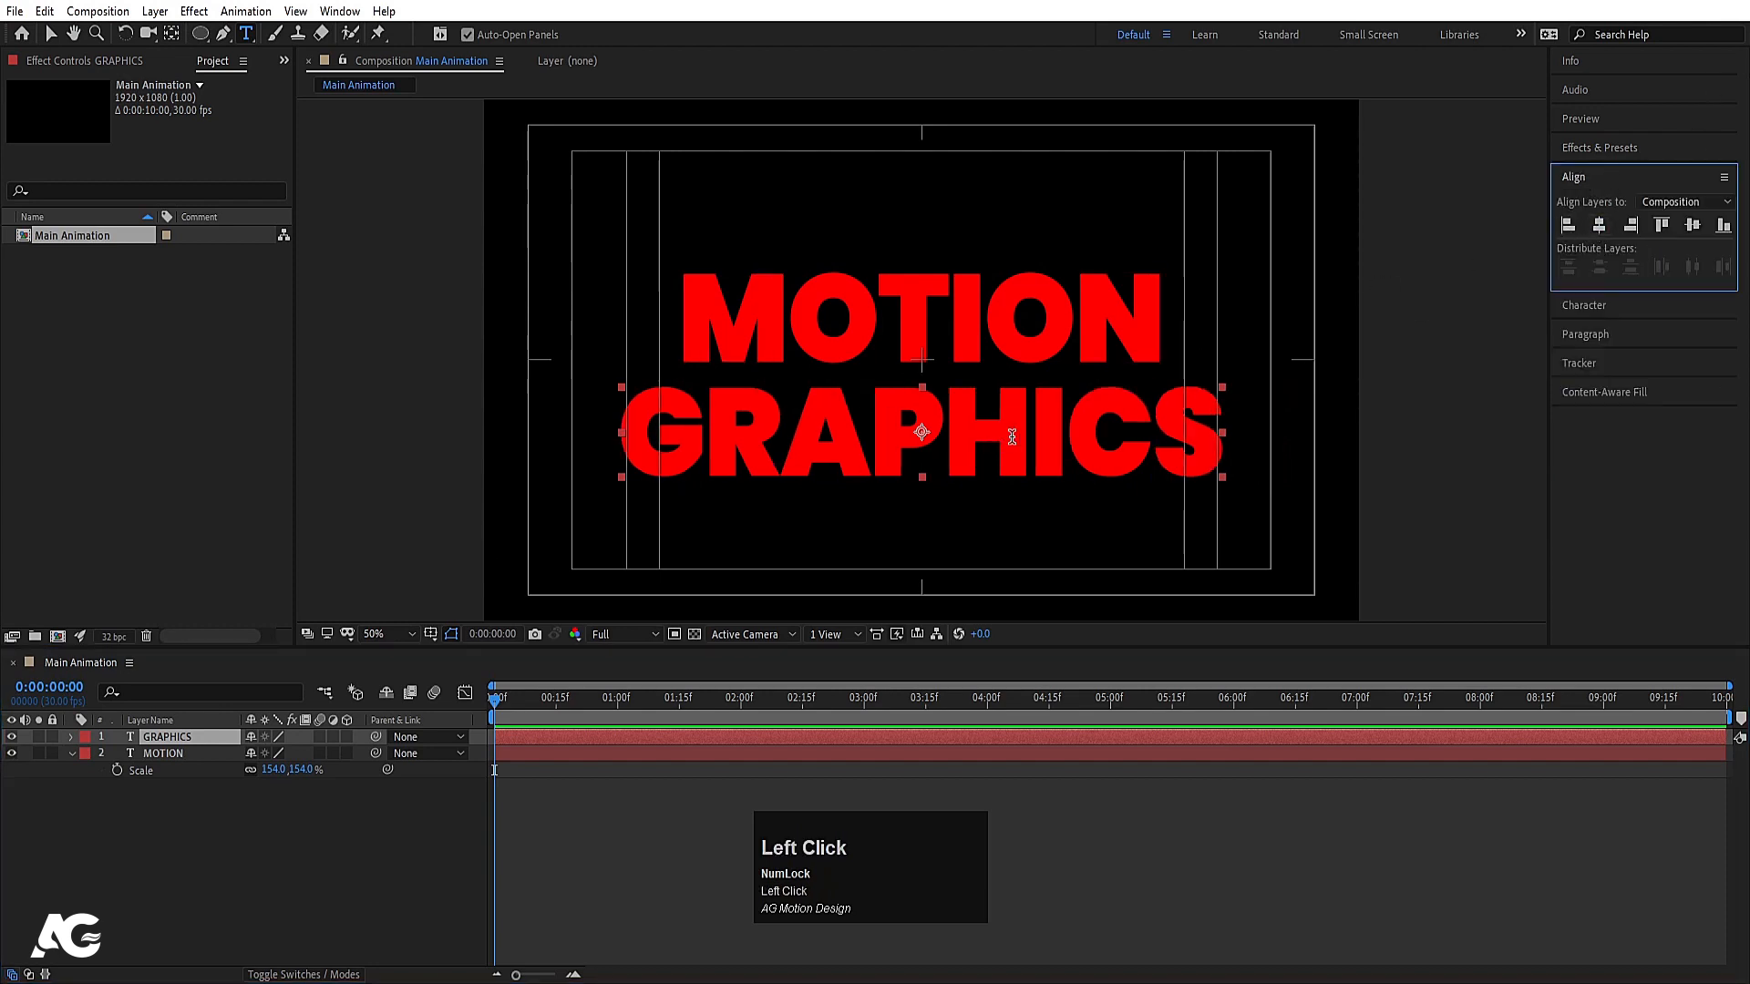
pyautogui.press('v')
pyautogui.moveTo(1010, 440); pyautogui.dragTo(1002, 423)
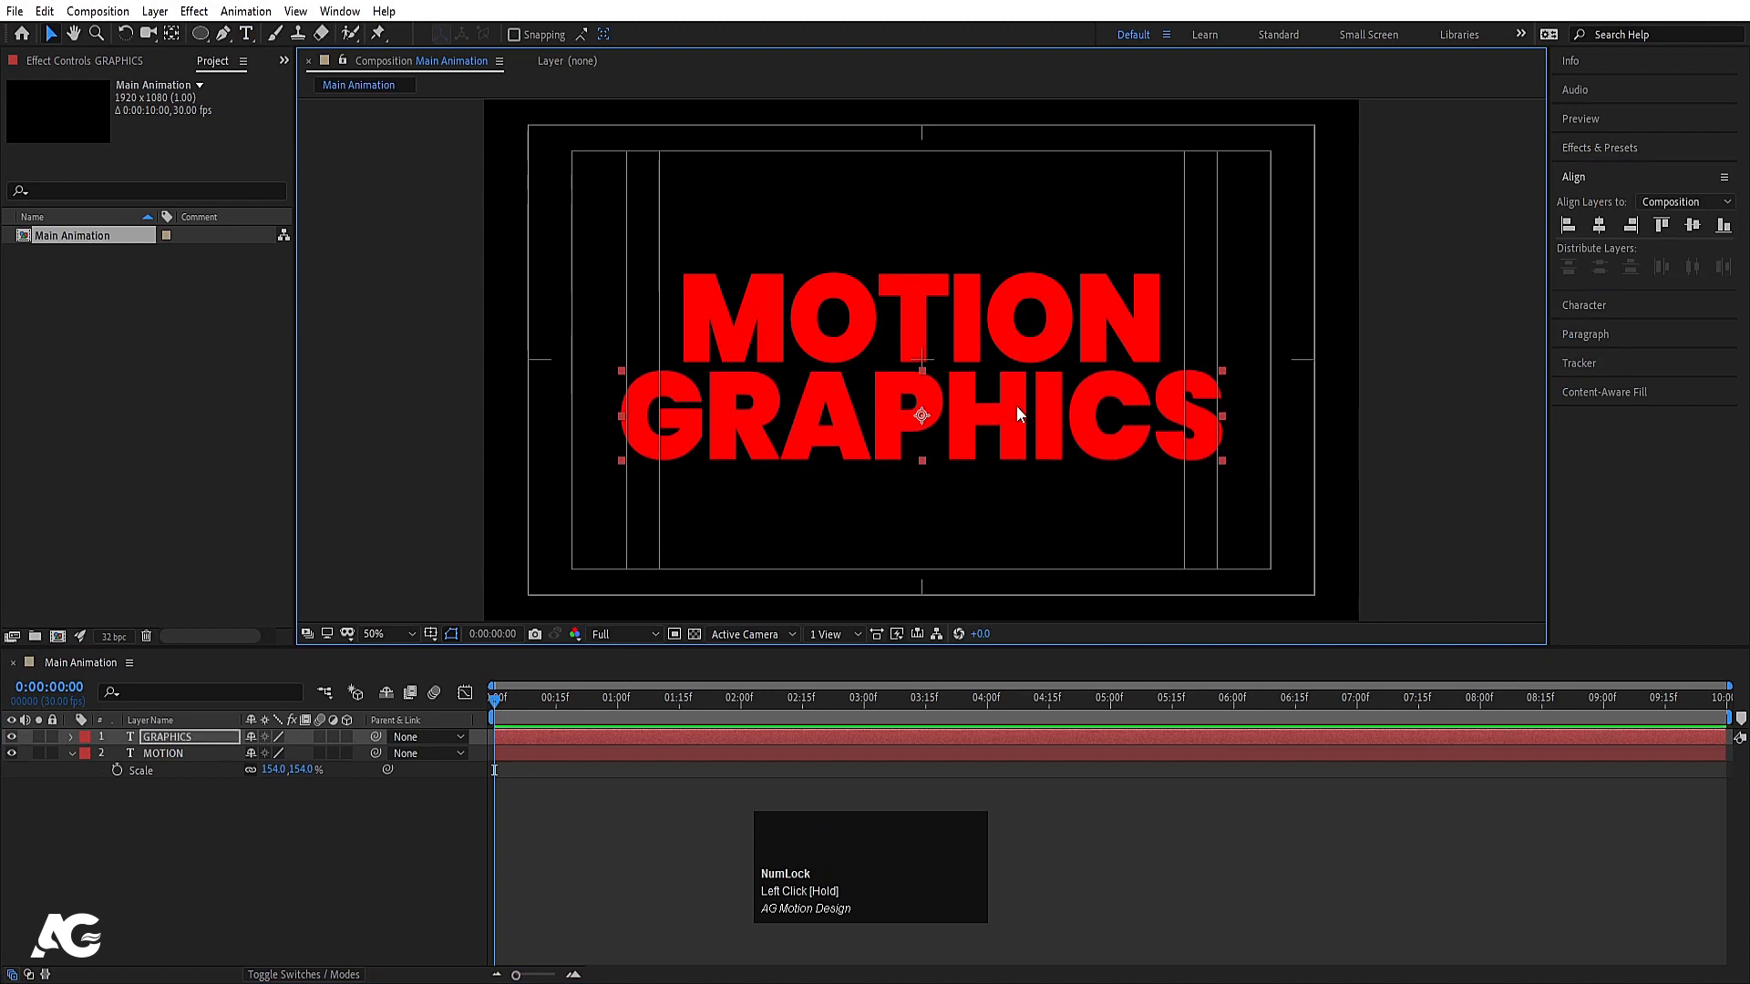
# Add a null object to the composition and name it Text Controller
pyautogui.click(217, 813)
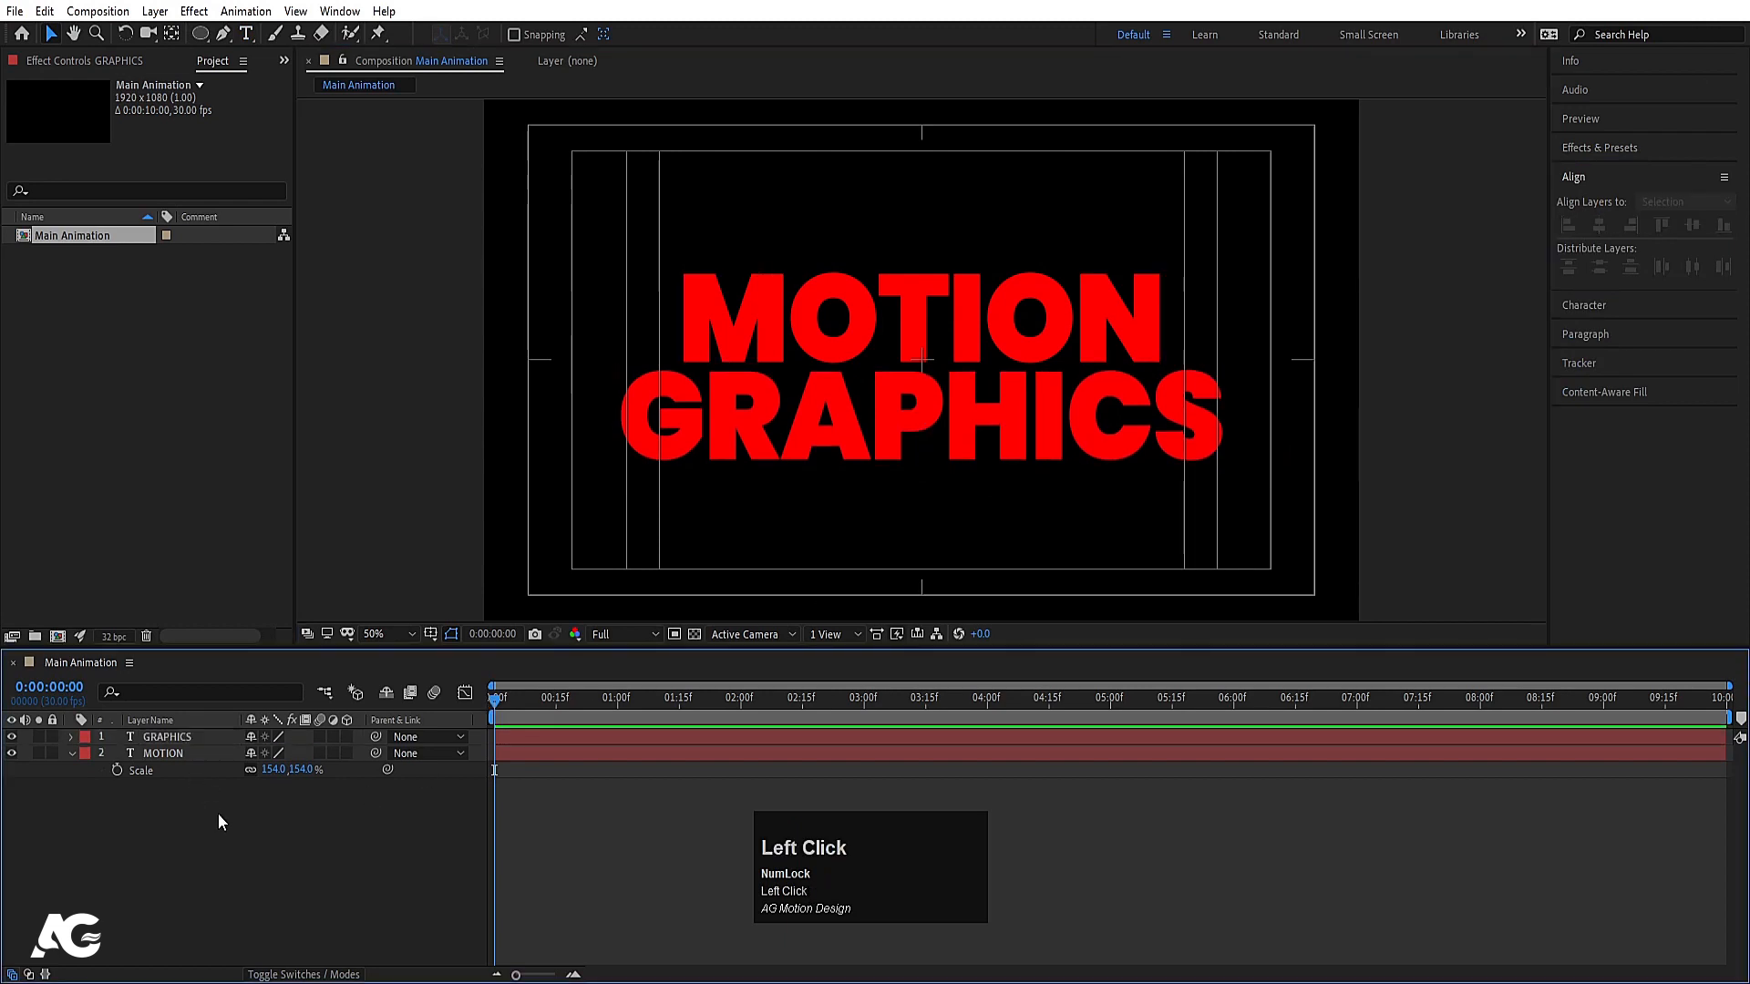
pyautogui.rightClick(217, 813)
pyautogui.click(282, 604)
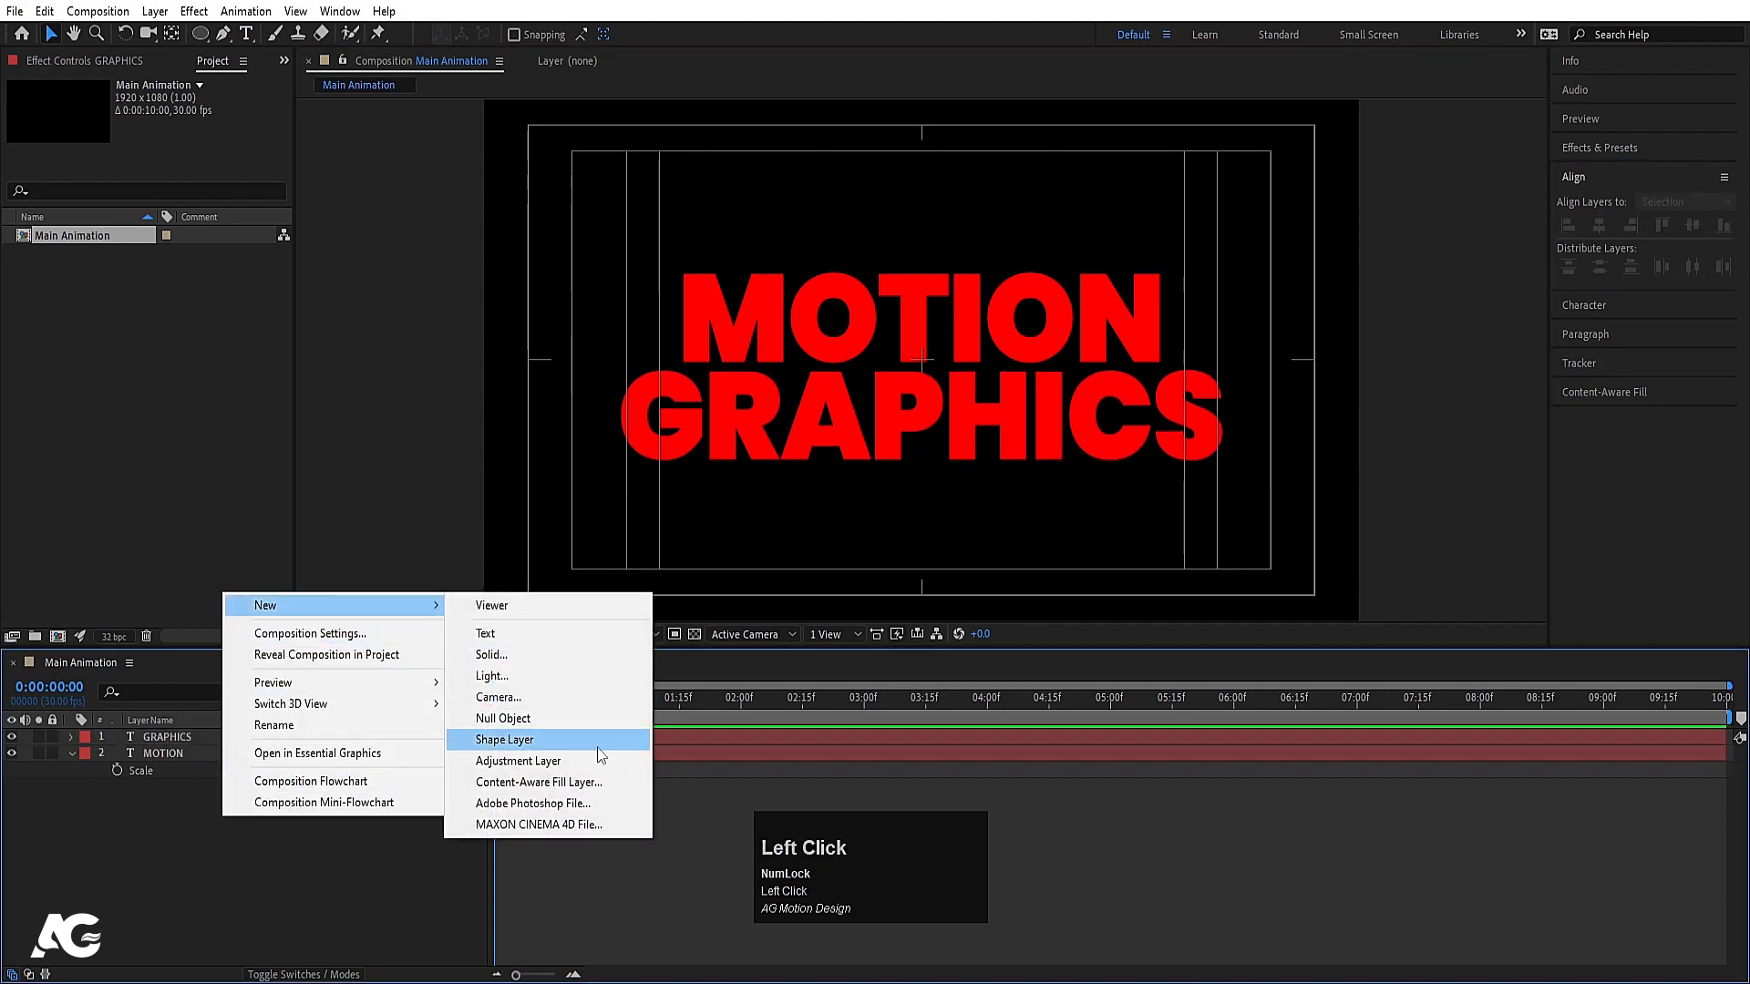
pyautogui.click(516, 712)
pyautogui.press('Return')
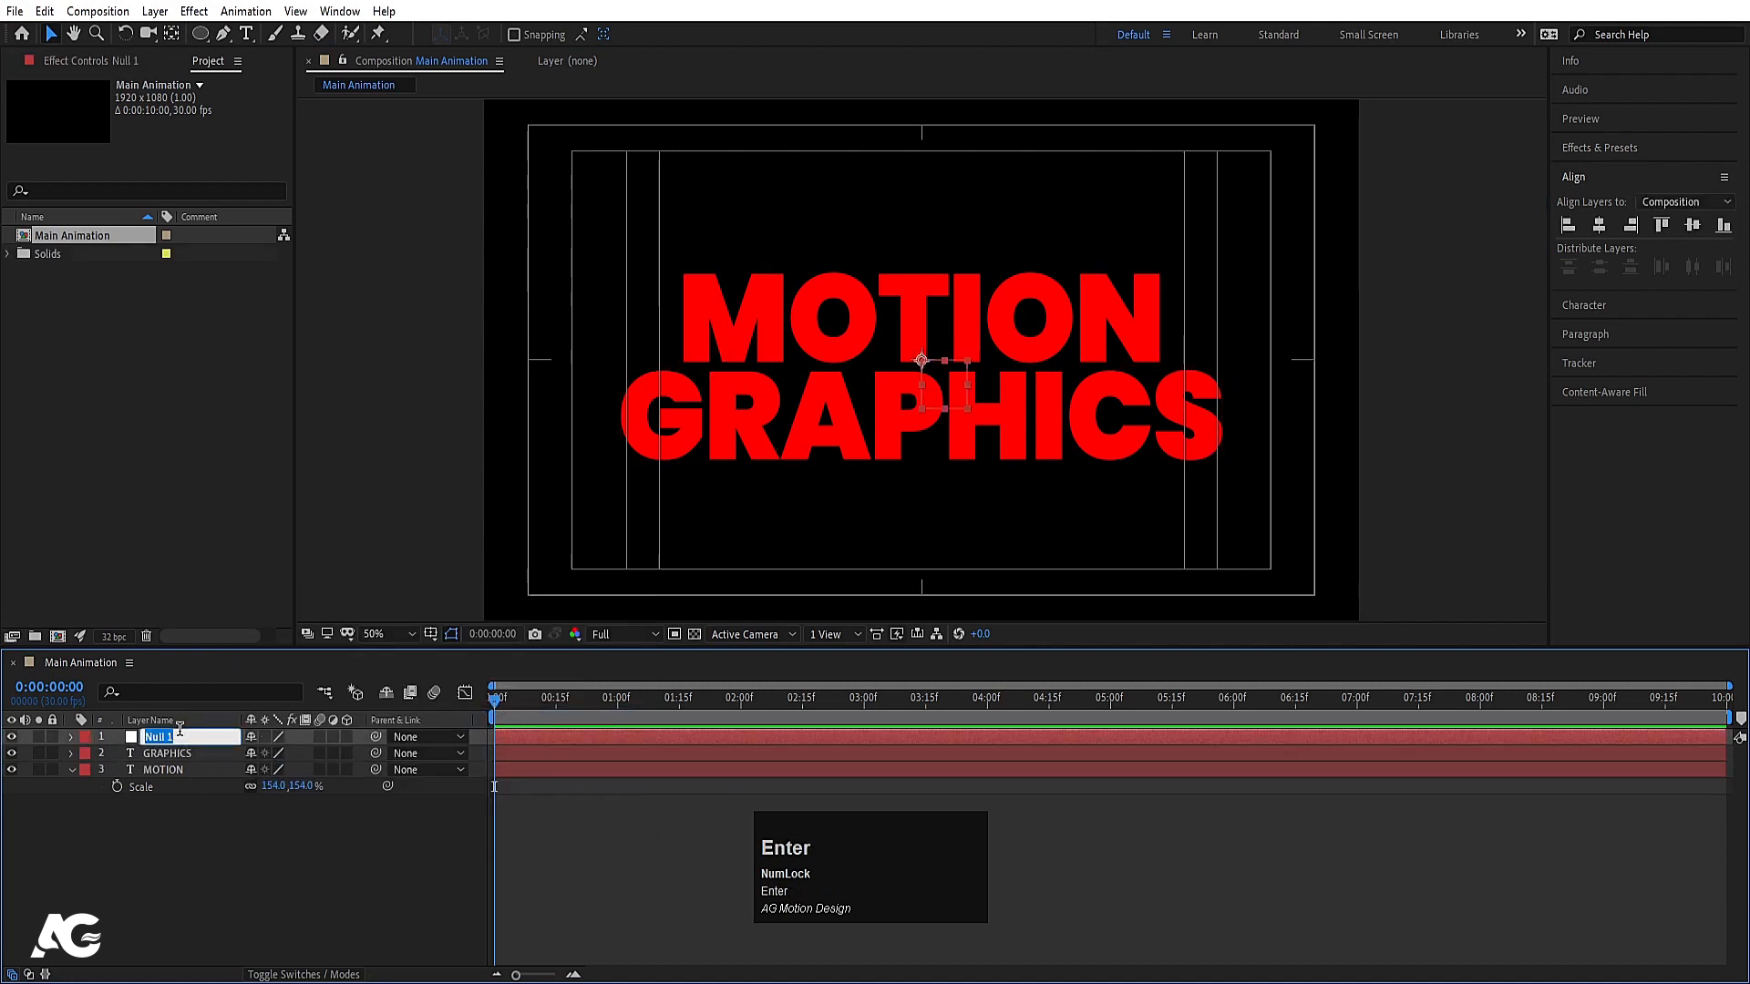
pyautogui.write('Text Controll')
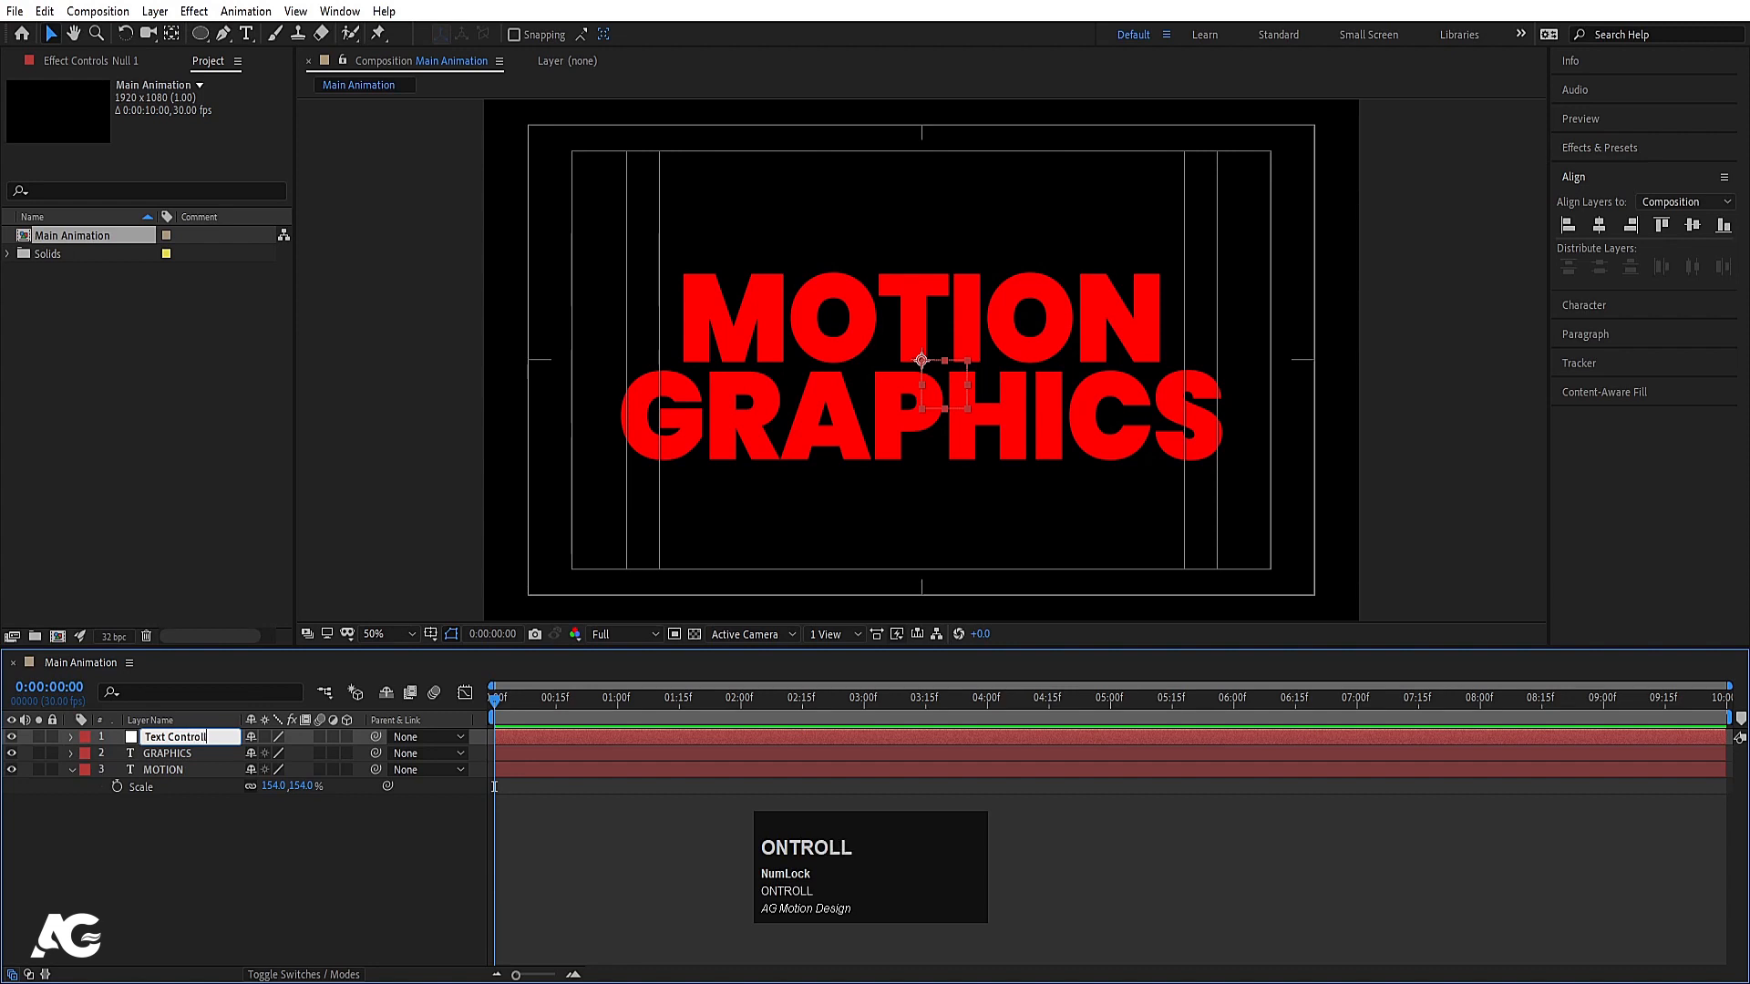
pyautogui.write('er')
pyautogui.press('Return')
# Parent the GRAPHICS and MOTION layers to Text Controller and scale the null to 77%
pyautogui.click(166, 753)
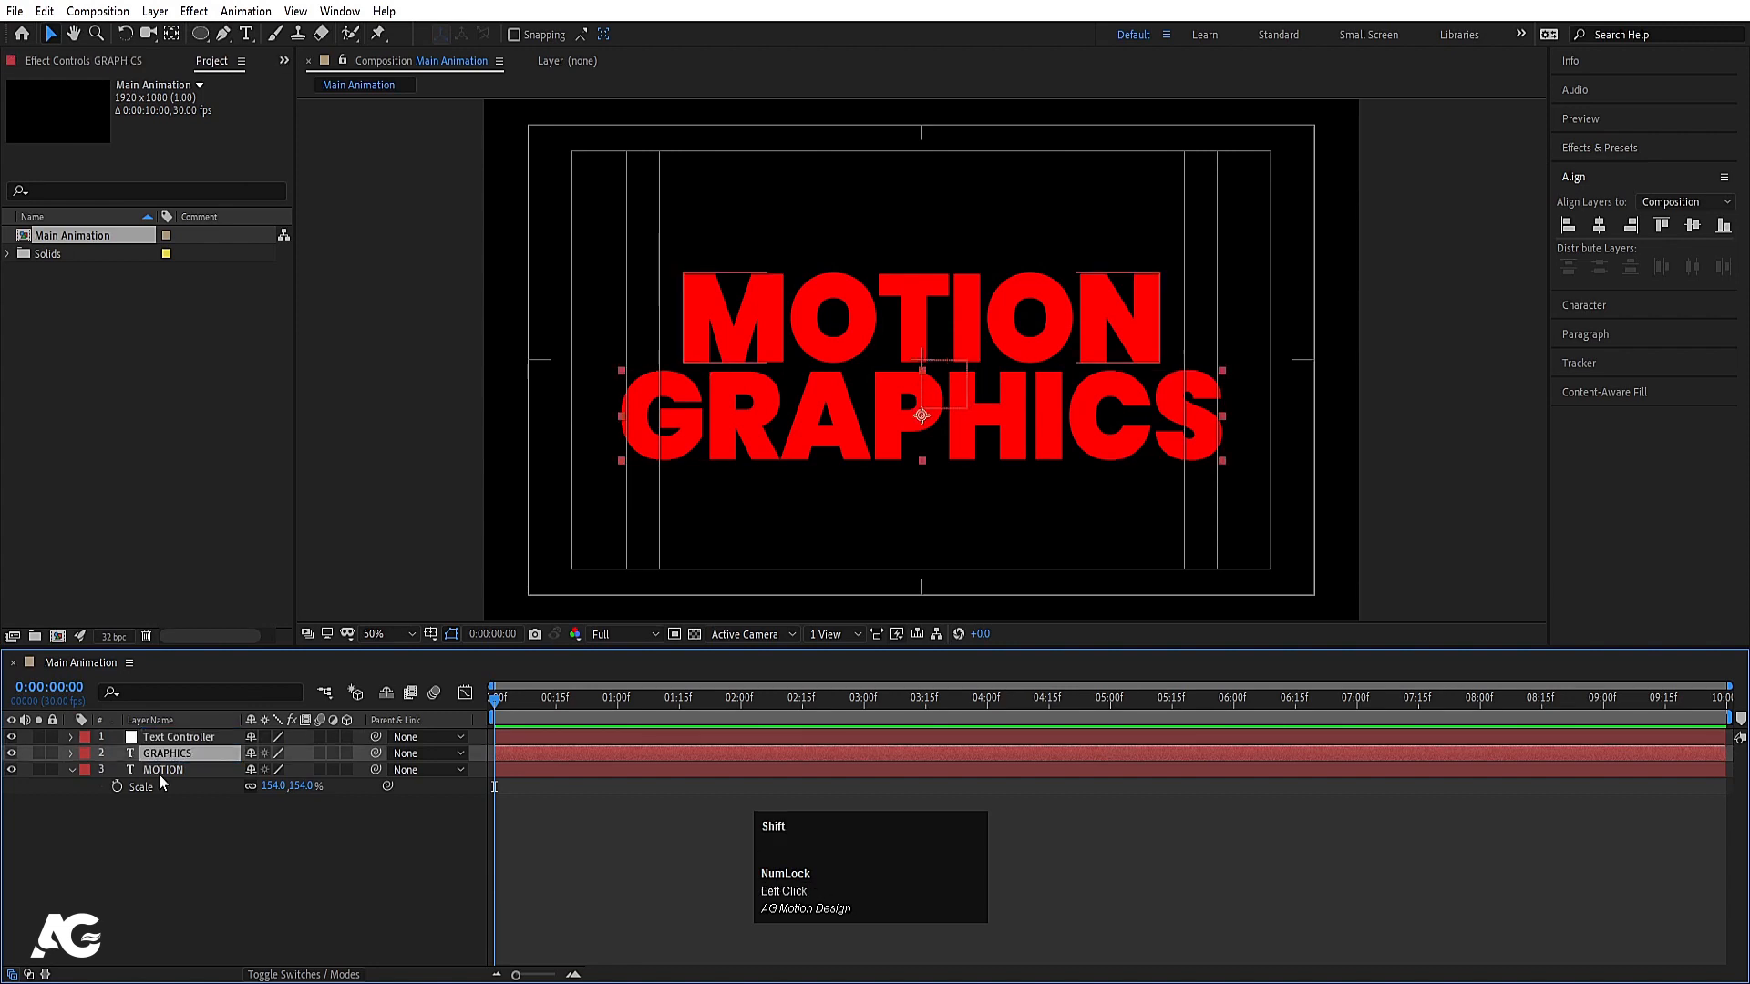
pyautogui.keyDown('shift'); pyautogui.click(160, 771); pyautogui.keyUp('shift')
pyautogui.moveTo(370, 746); pyautogui.dragTo(254, 756)
pyautogui.click(213, 740)
pyautogui.press('s')
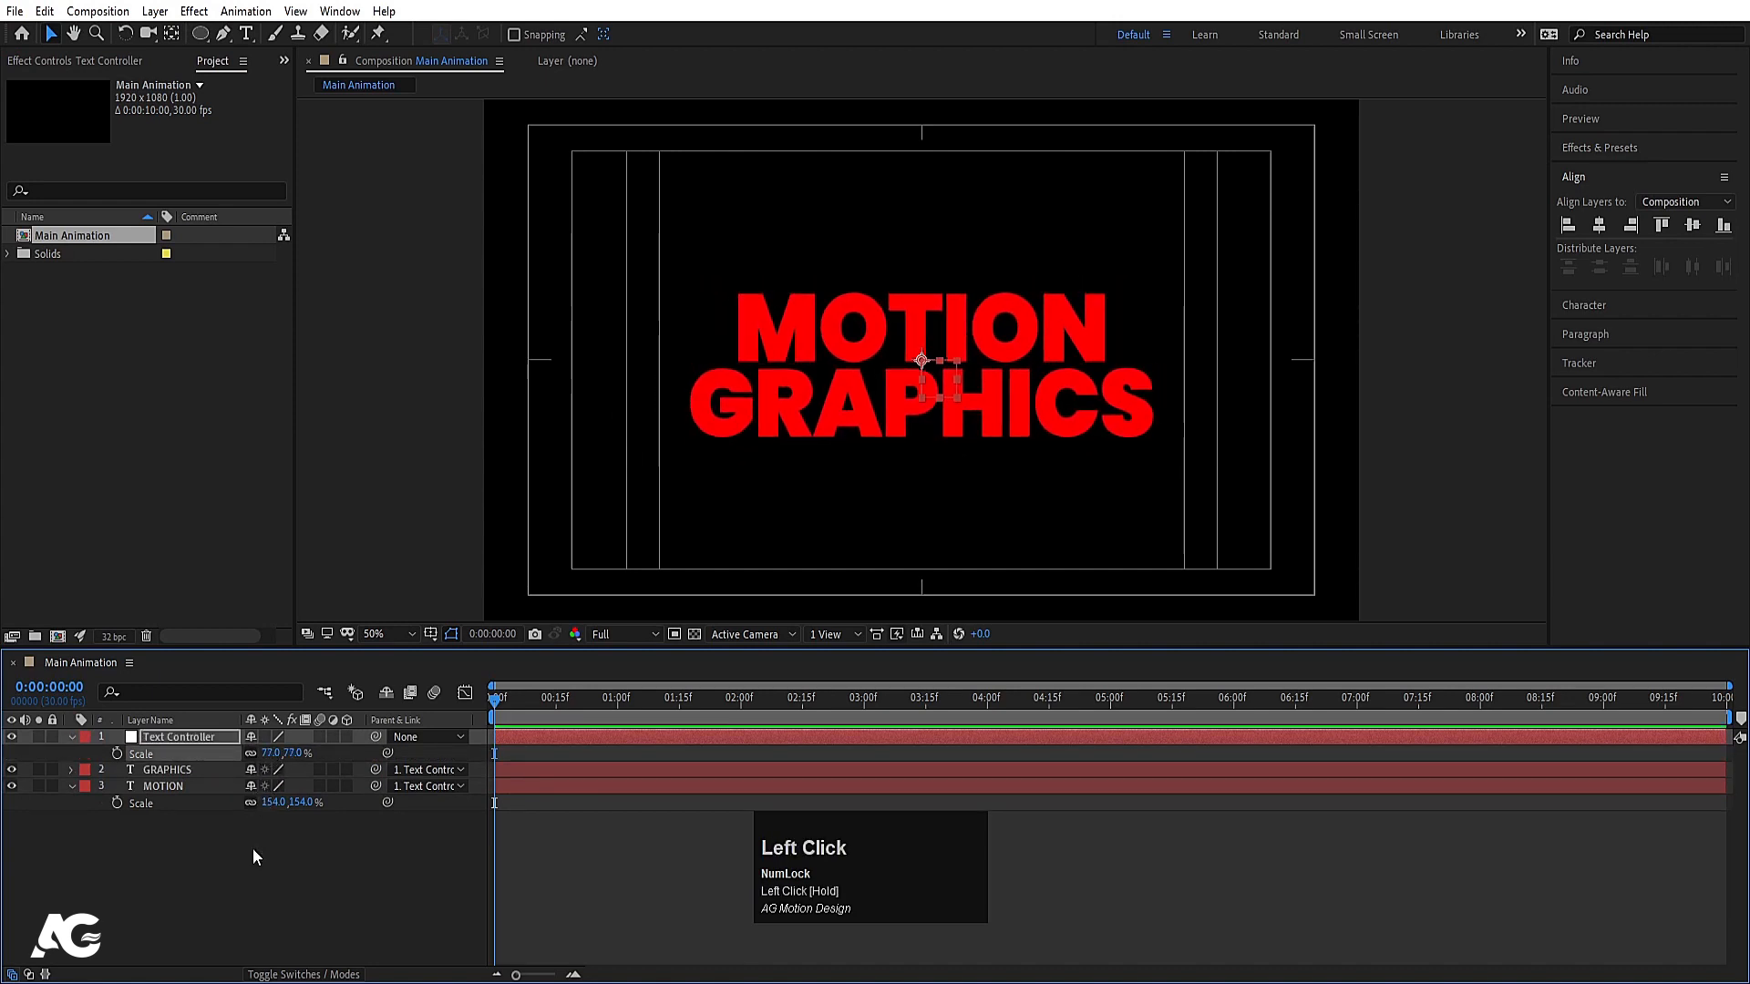
pyautogui.click(253, 849)
# Set up the Rectangle tool with a red FF0000 fill and no stroke
pyautogui.click(204, 33)
pyautogui.moveTo(210, 35); pyautogui.dragTo(266, 34)
pyautogui.click(516, 35)
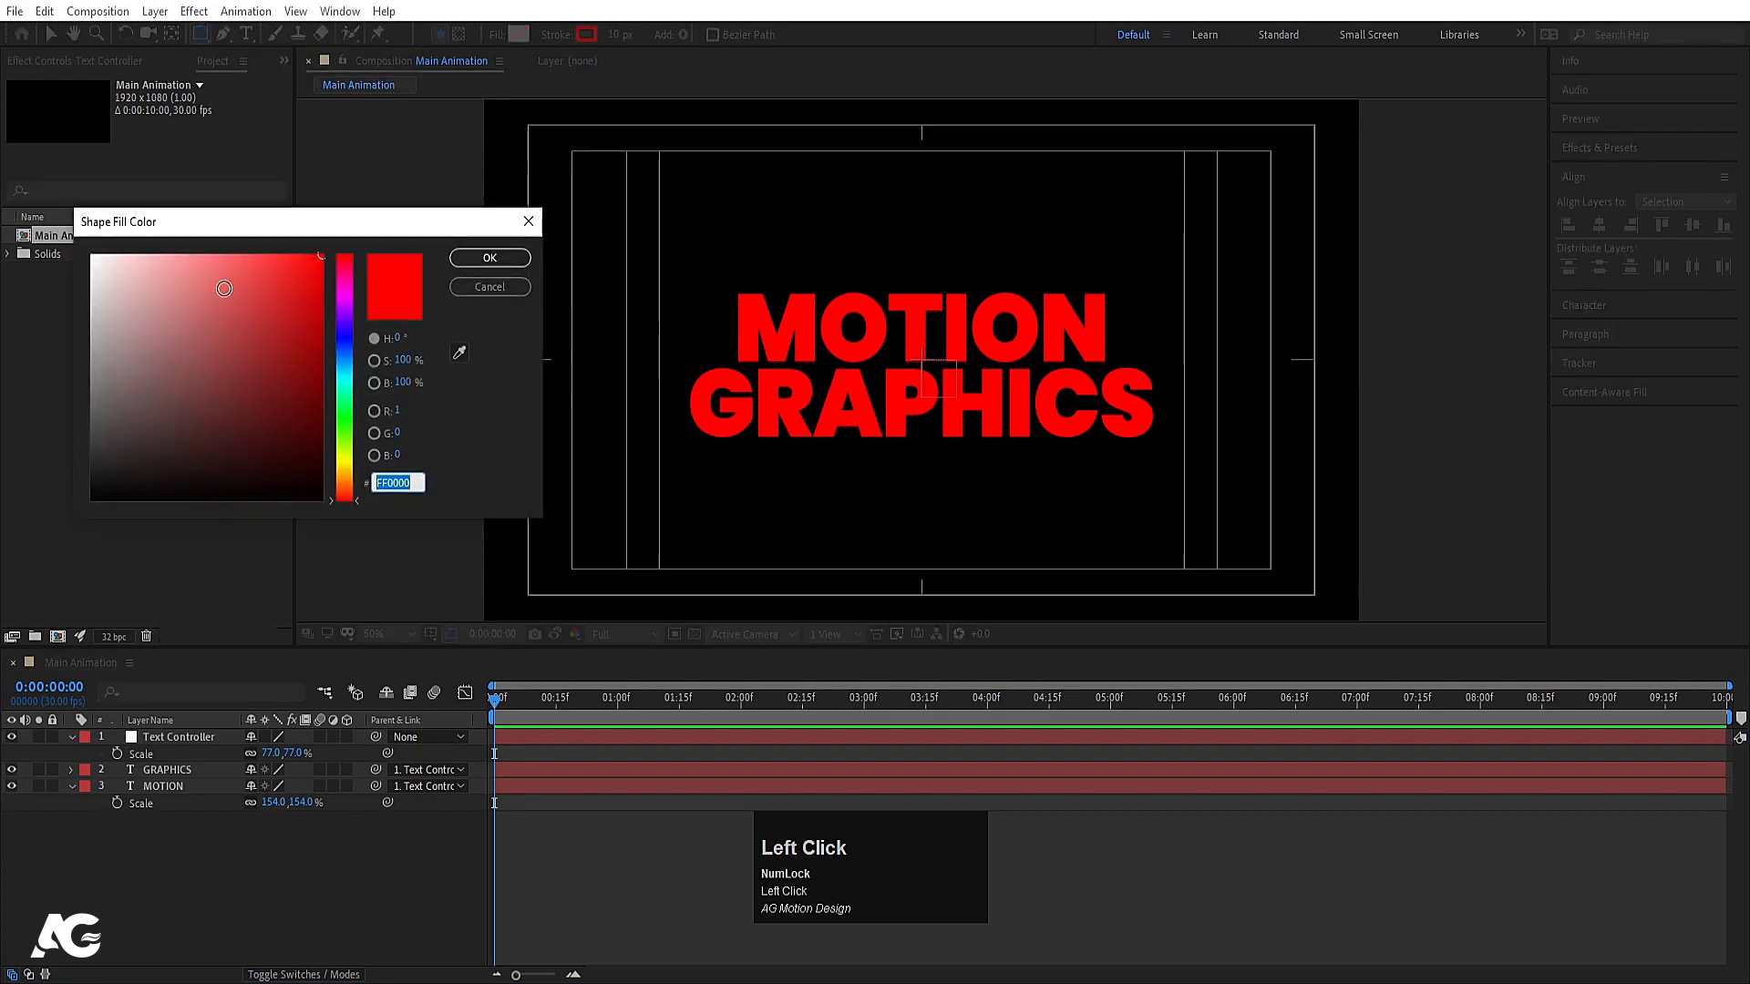
pyautogui.press('Return')
pyautogui.click(556, 34)
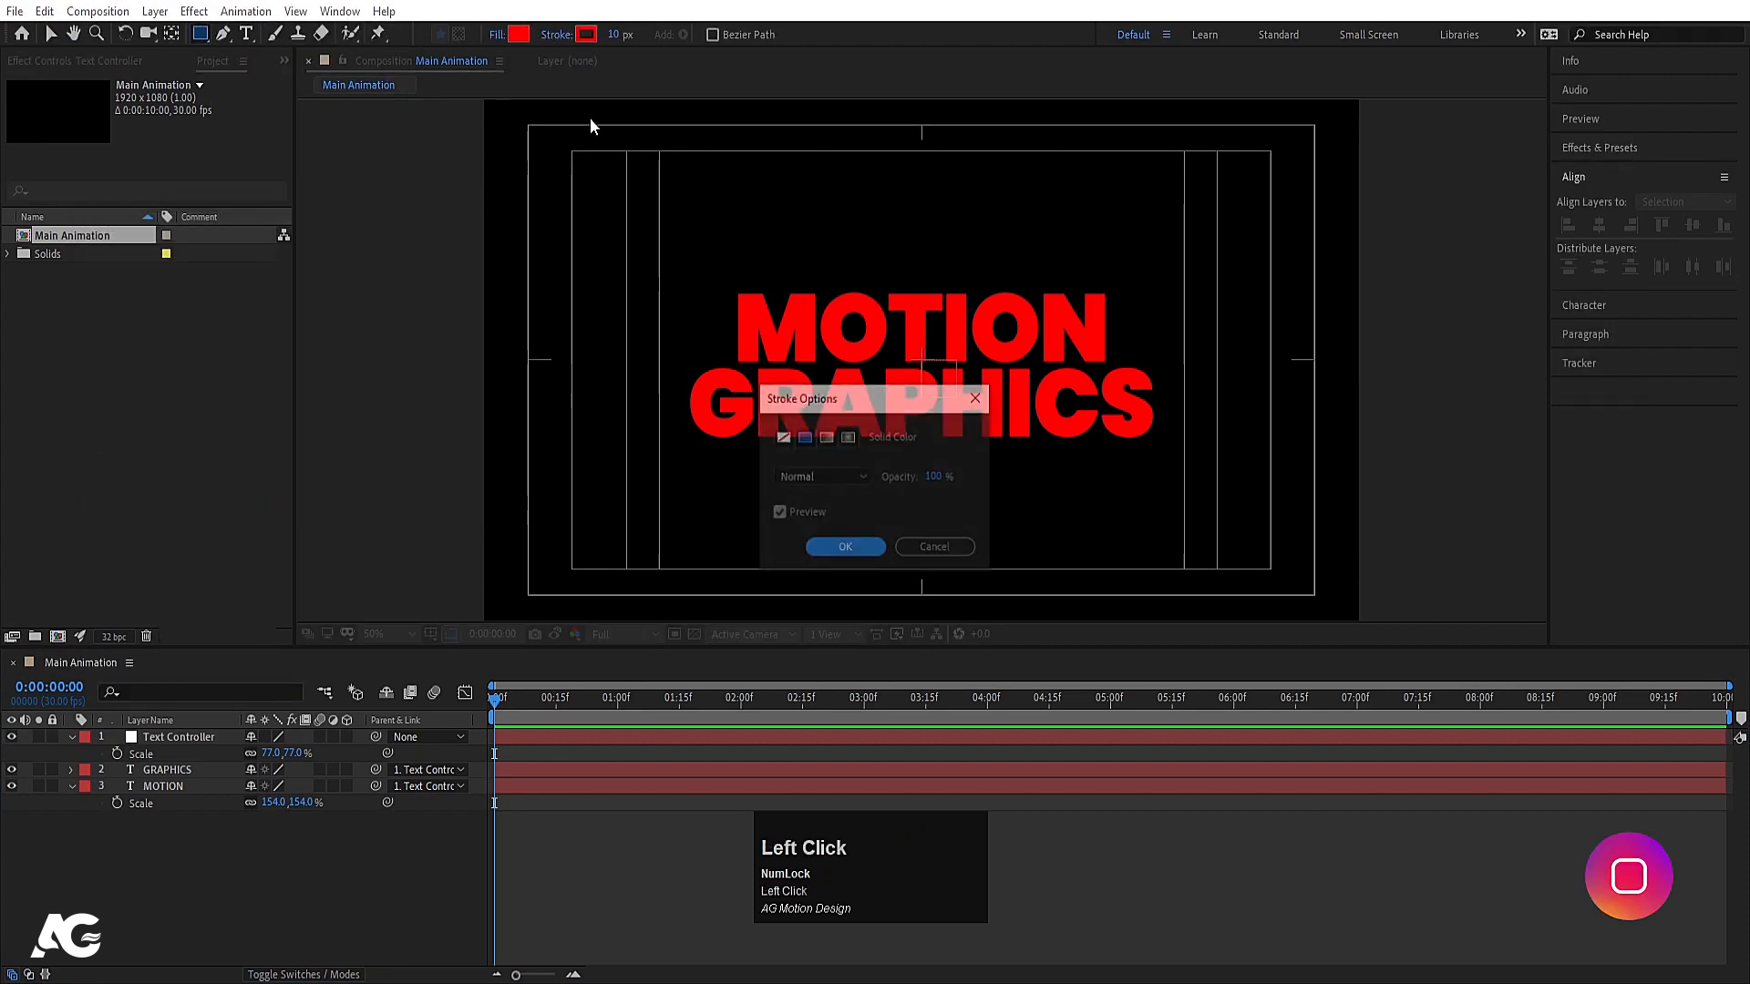
pyautogui.click(782, 436)
pyautogui.click(882, 549)
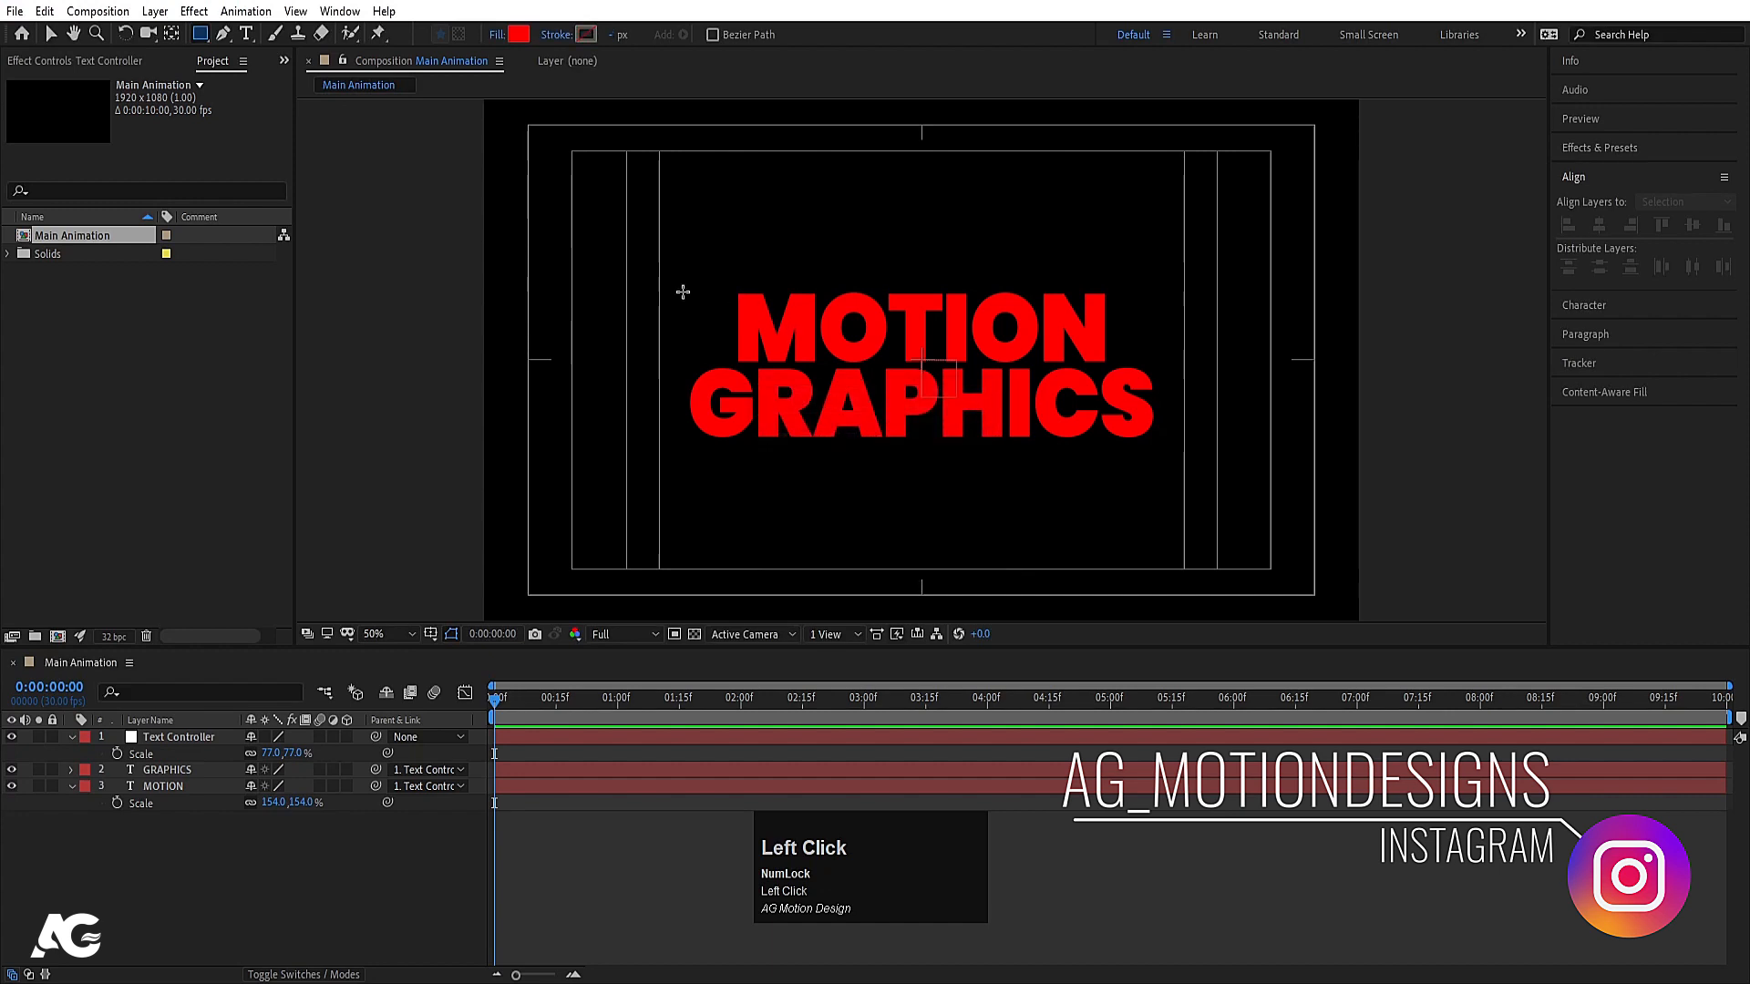
# Draw a rectangle that fully covers the word MOTION and rename its shape layer mask
pyautogui.moveTo(655, 273); pyautogui.dragTo(1201, 362)
pyautogui.click(545, 782)
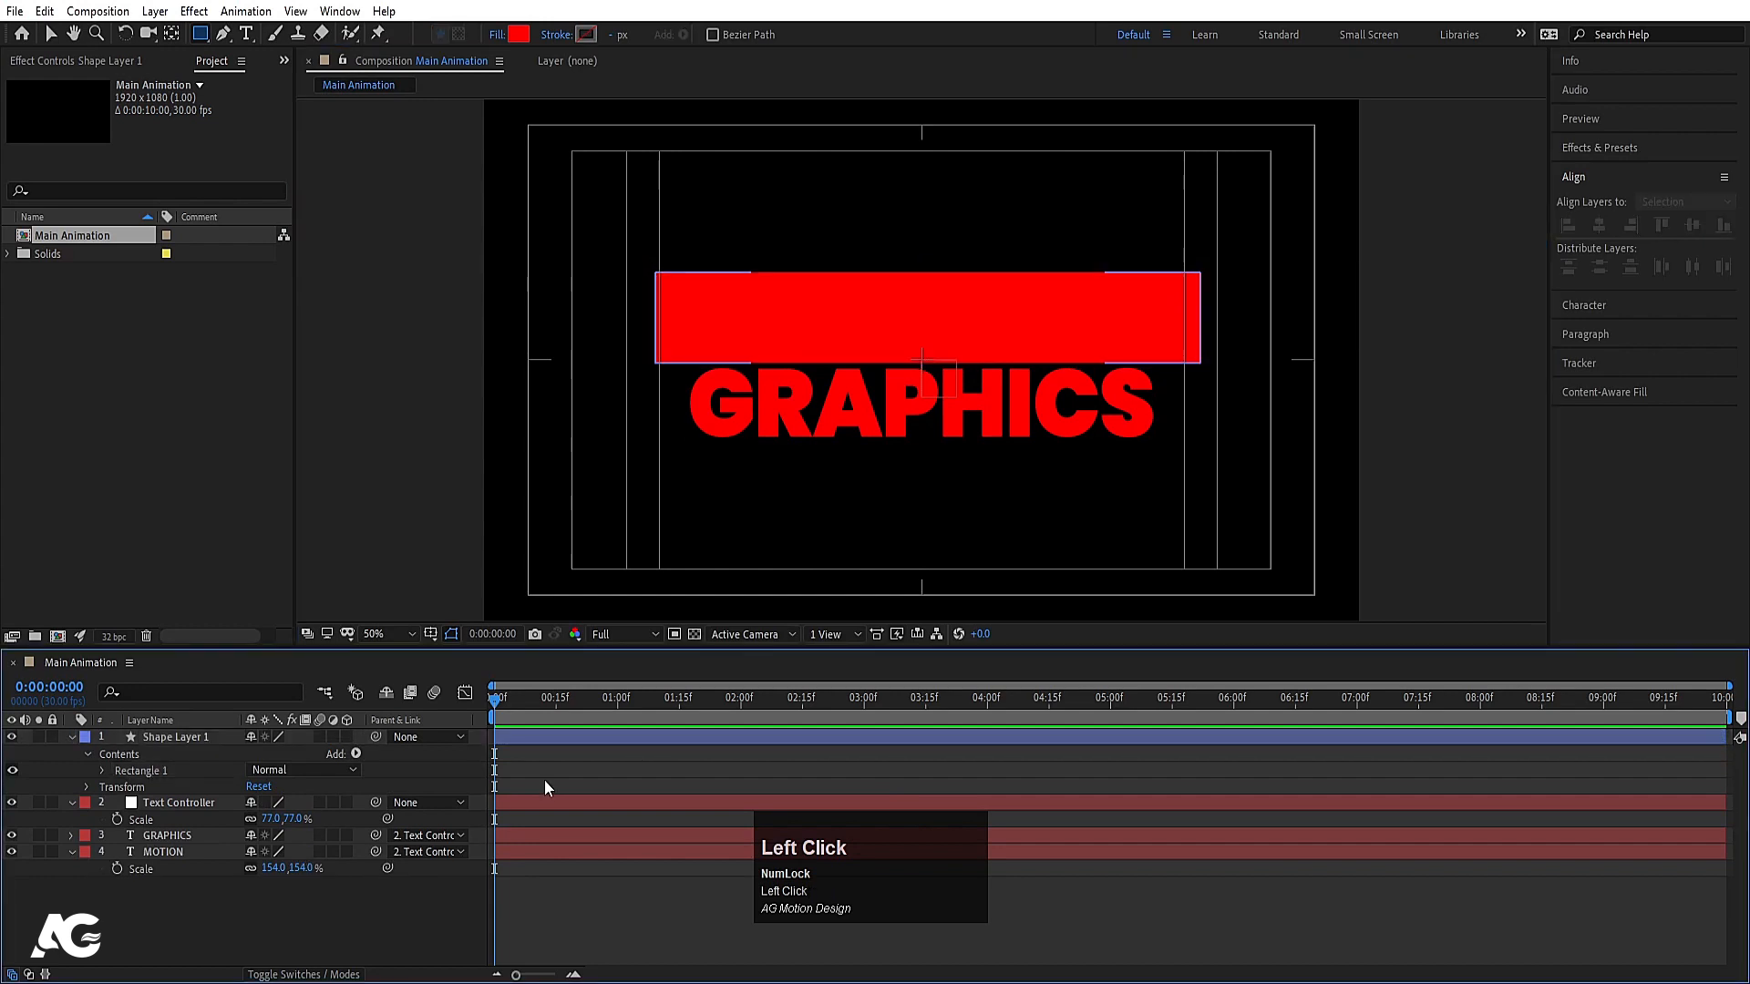
pyautogui.press('u')
pyautogui.click(156, 738)
pyautogui.press('Return')
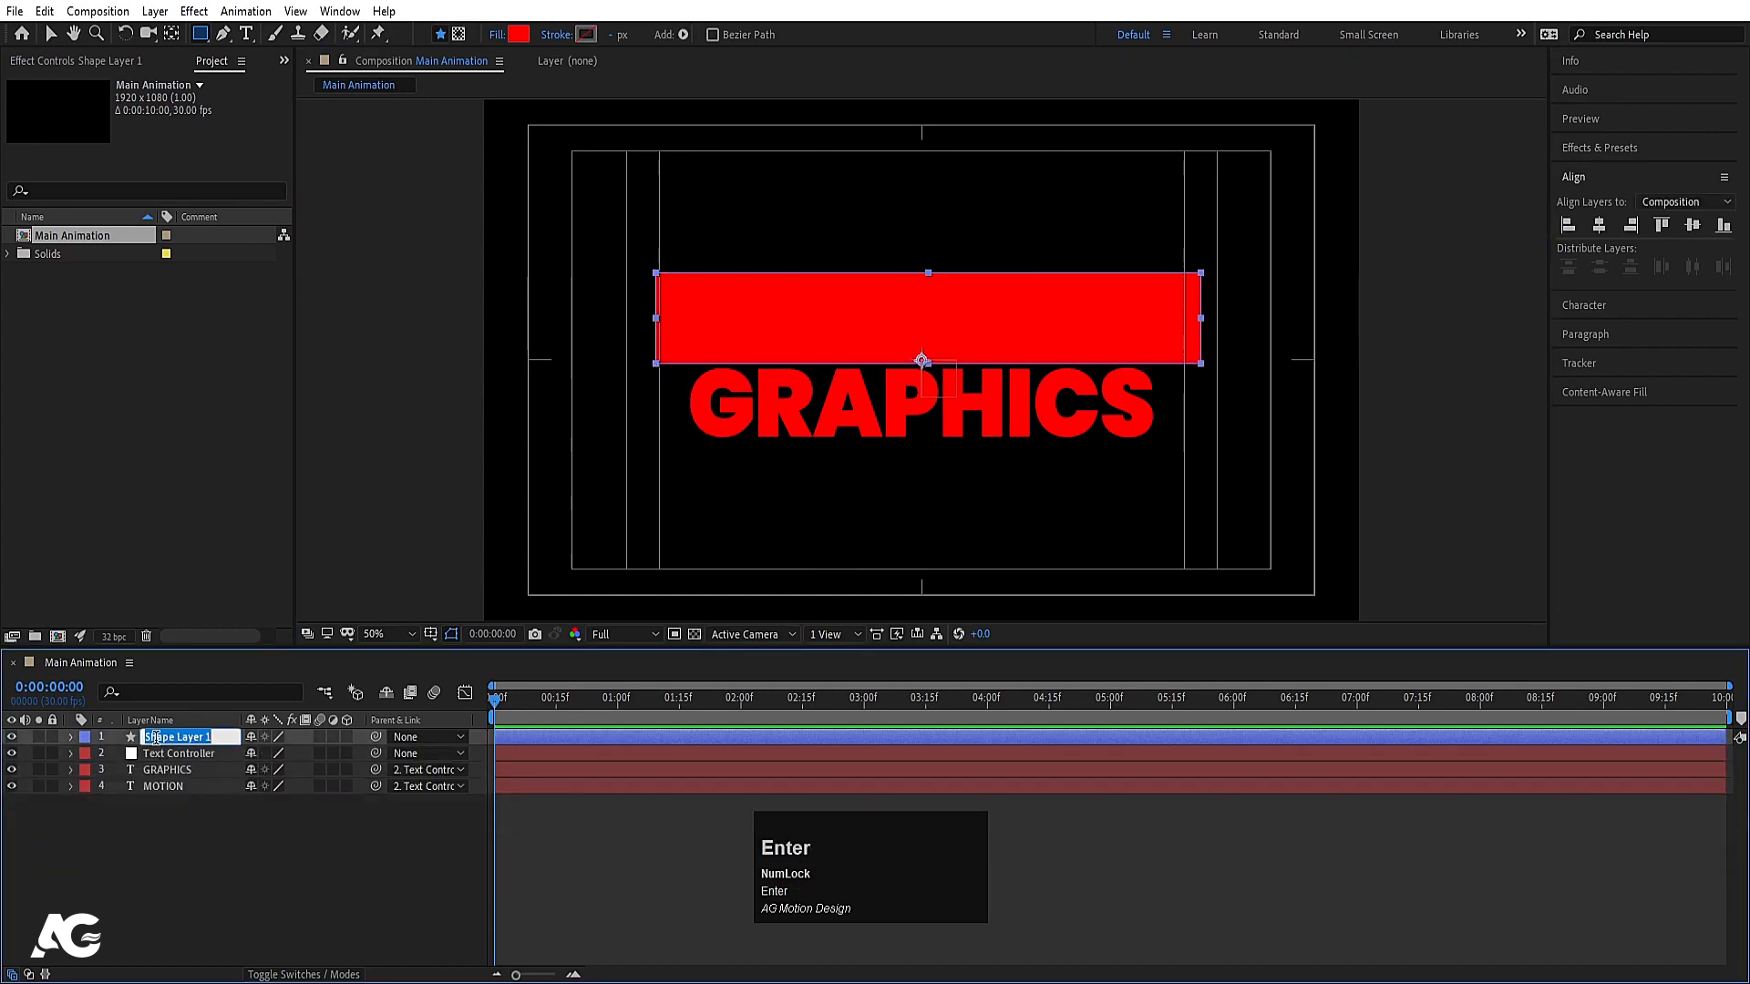
pyautogui.write('mask')
pyautogui.press('Return')
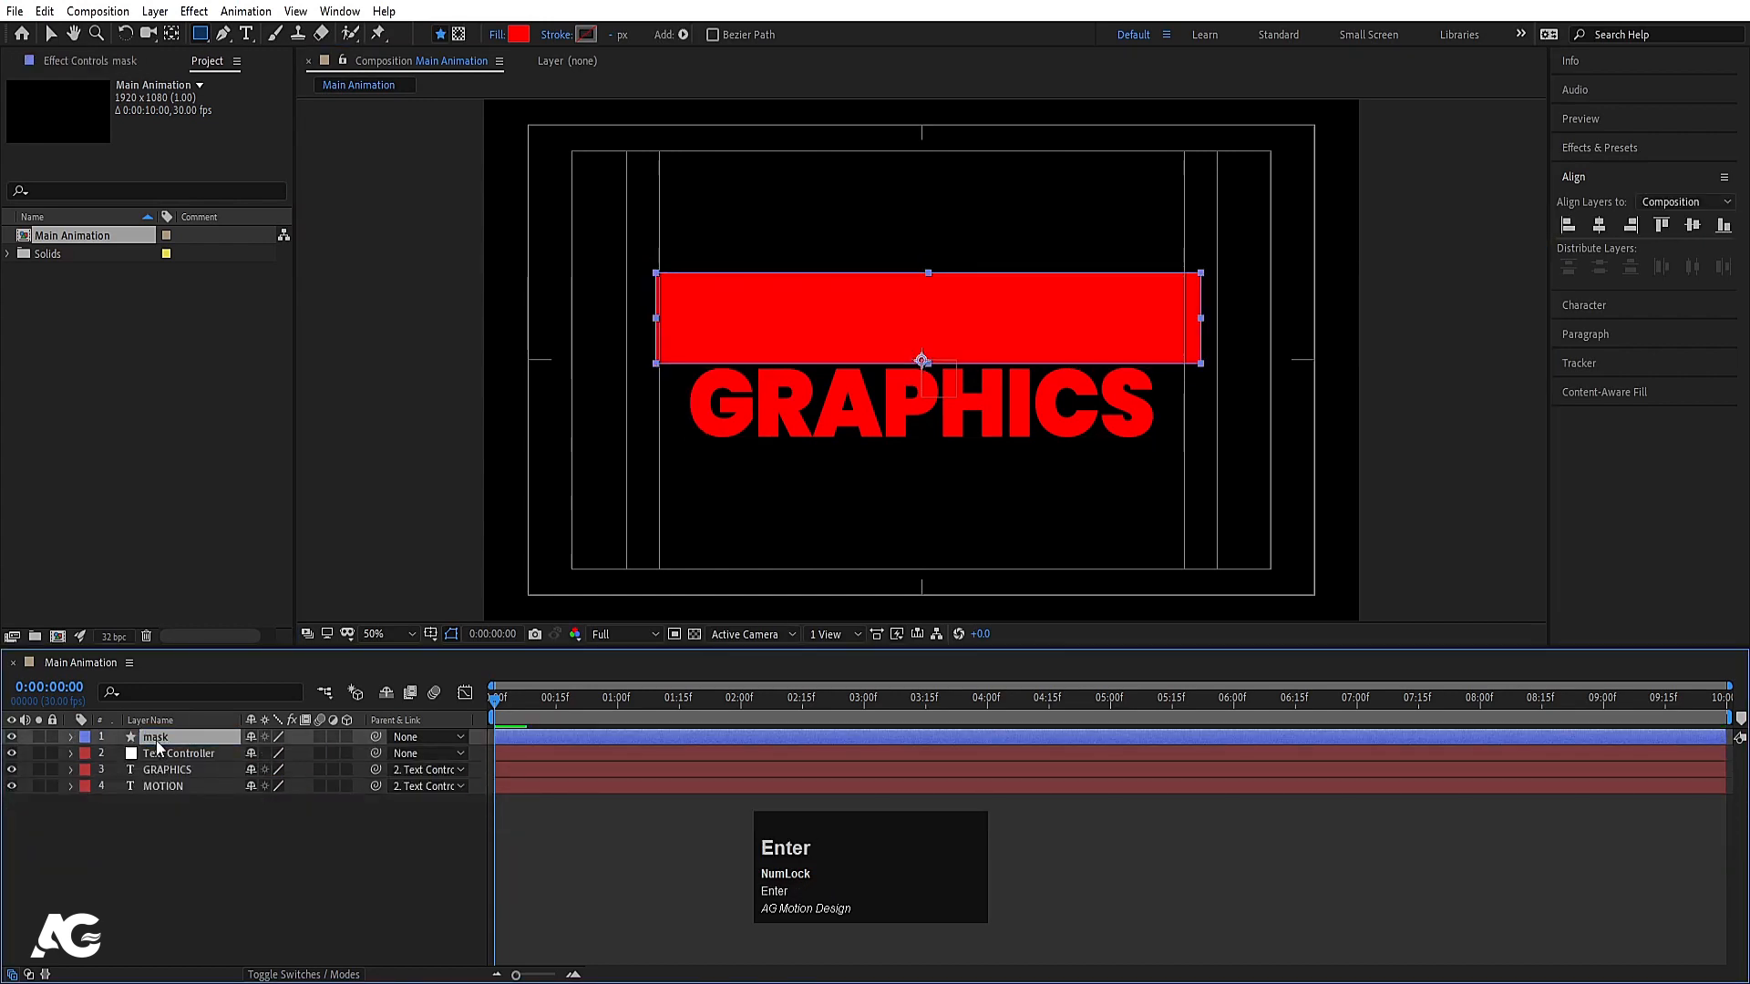
# Find the Set Matte effect and apply it to the MOTION layer
pyautogui.click(146, 788)
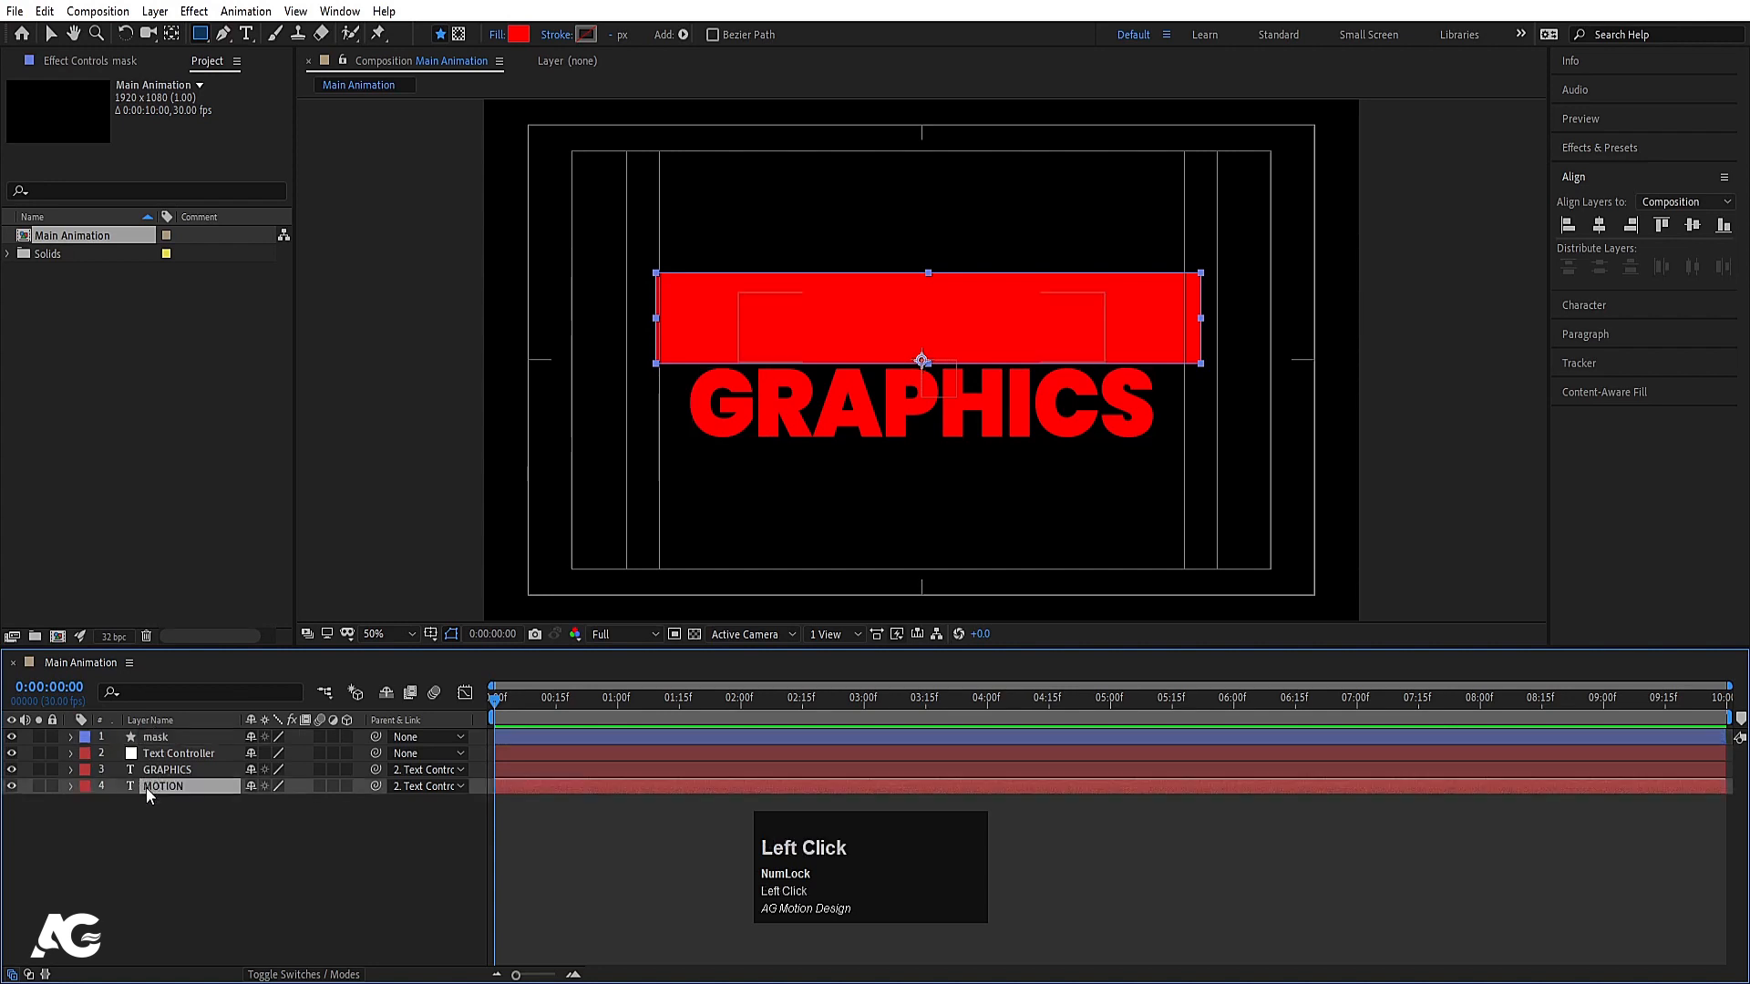
pyautogui.click(1606, 148)
pyautogui.click(1608, 172)
pyautogui.write('se')
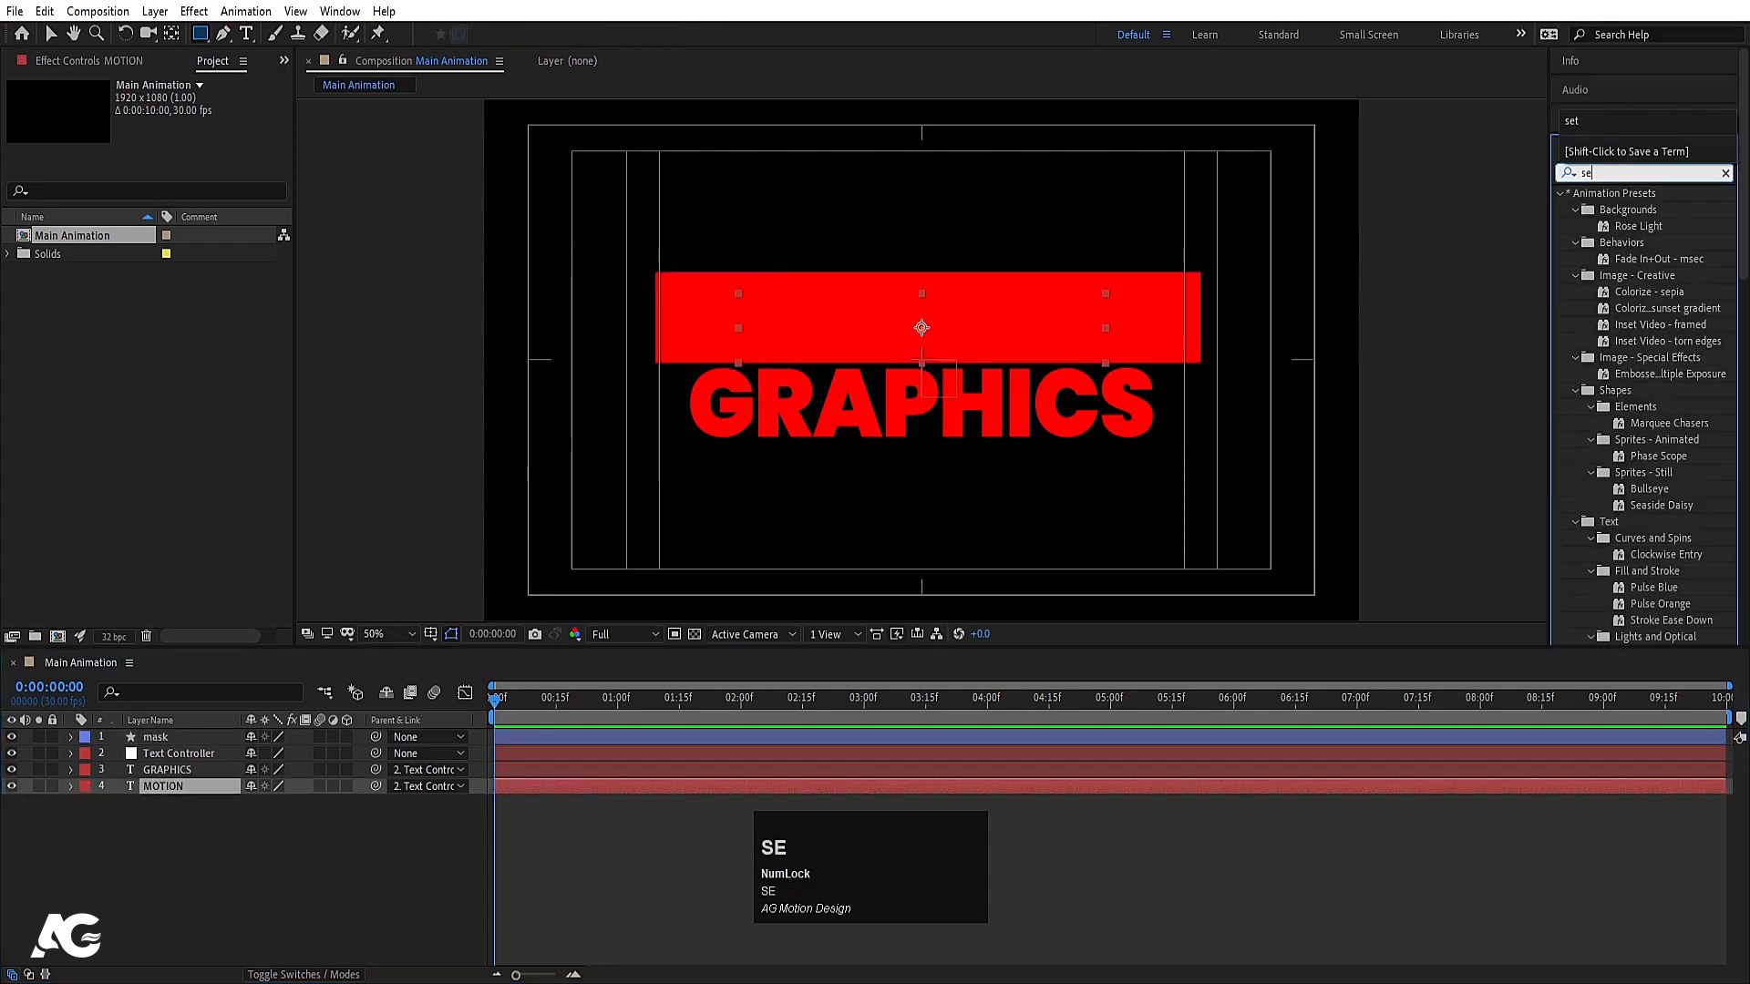
pyautogui.write('t')
pyautogui.doubleClick(1619, 341)
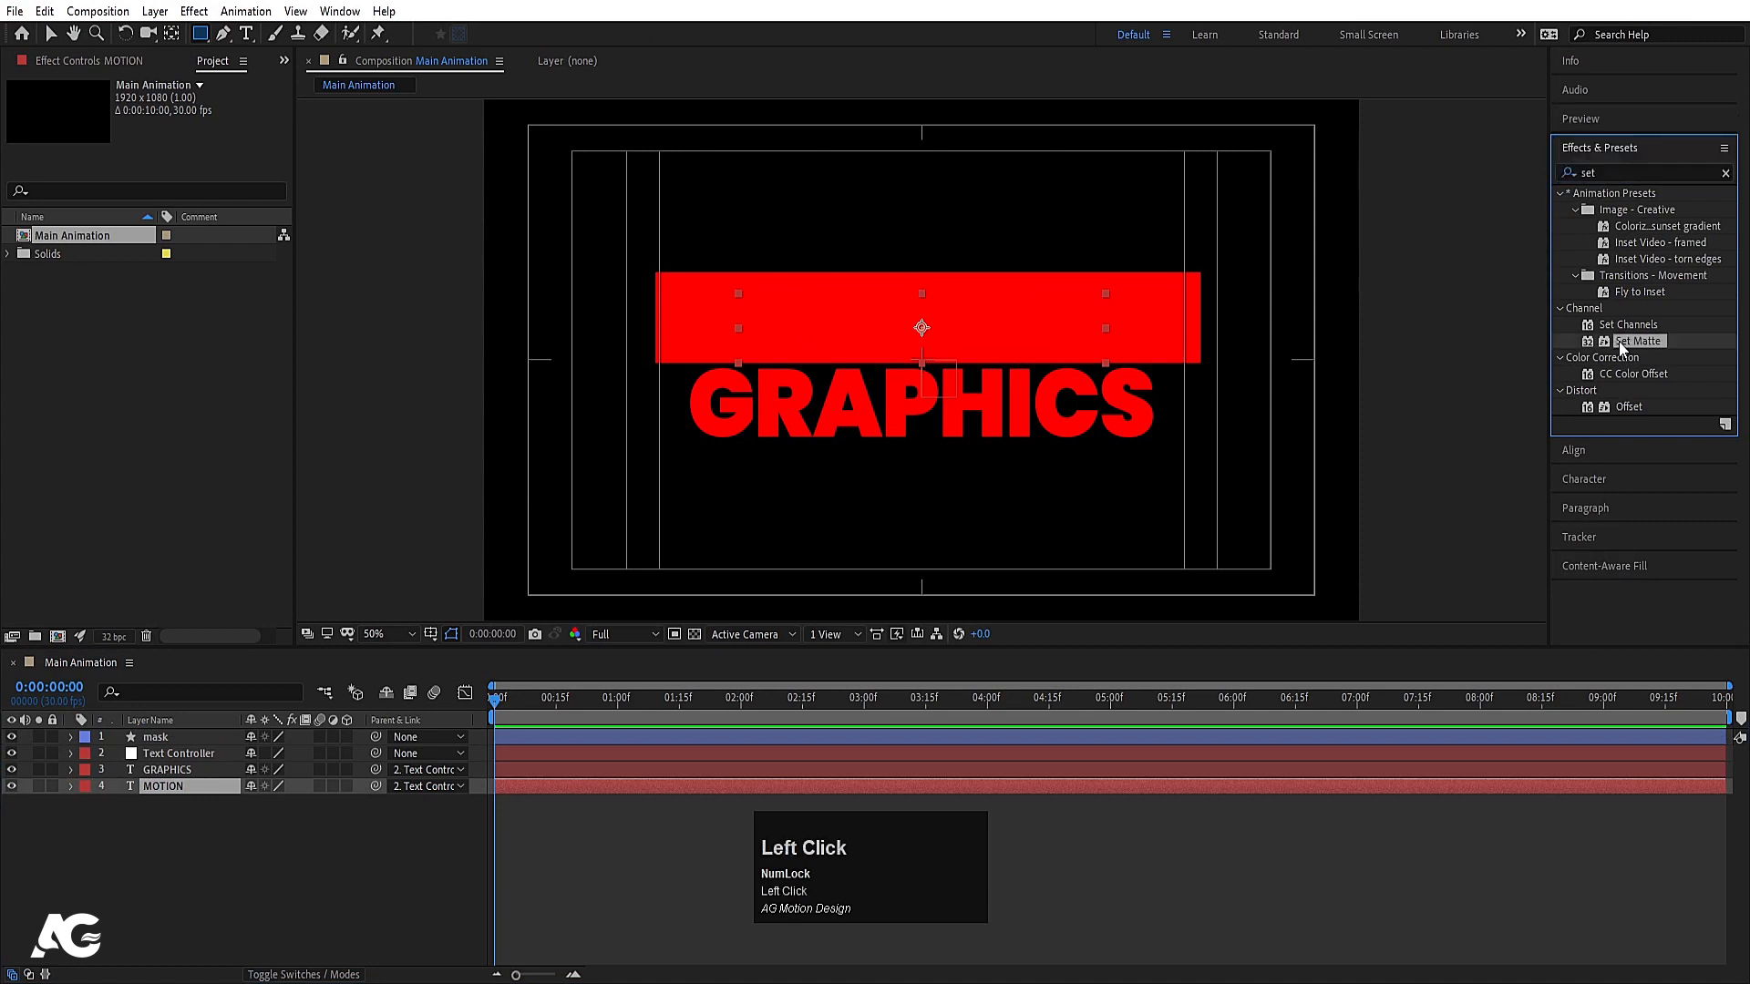
# Hide the mask layer and make it the matte source of MOTION's Set Matte effect
pyautogui.click(11, 736)
pyautogui.click(181, 785)
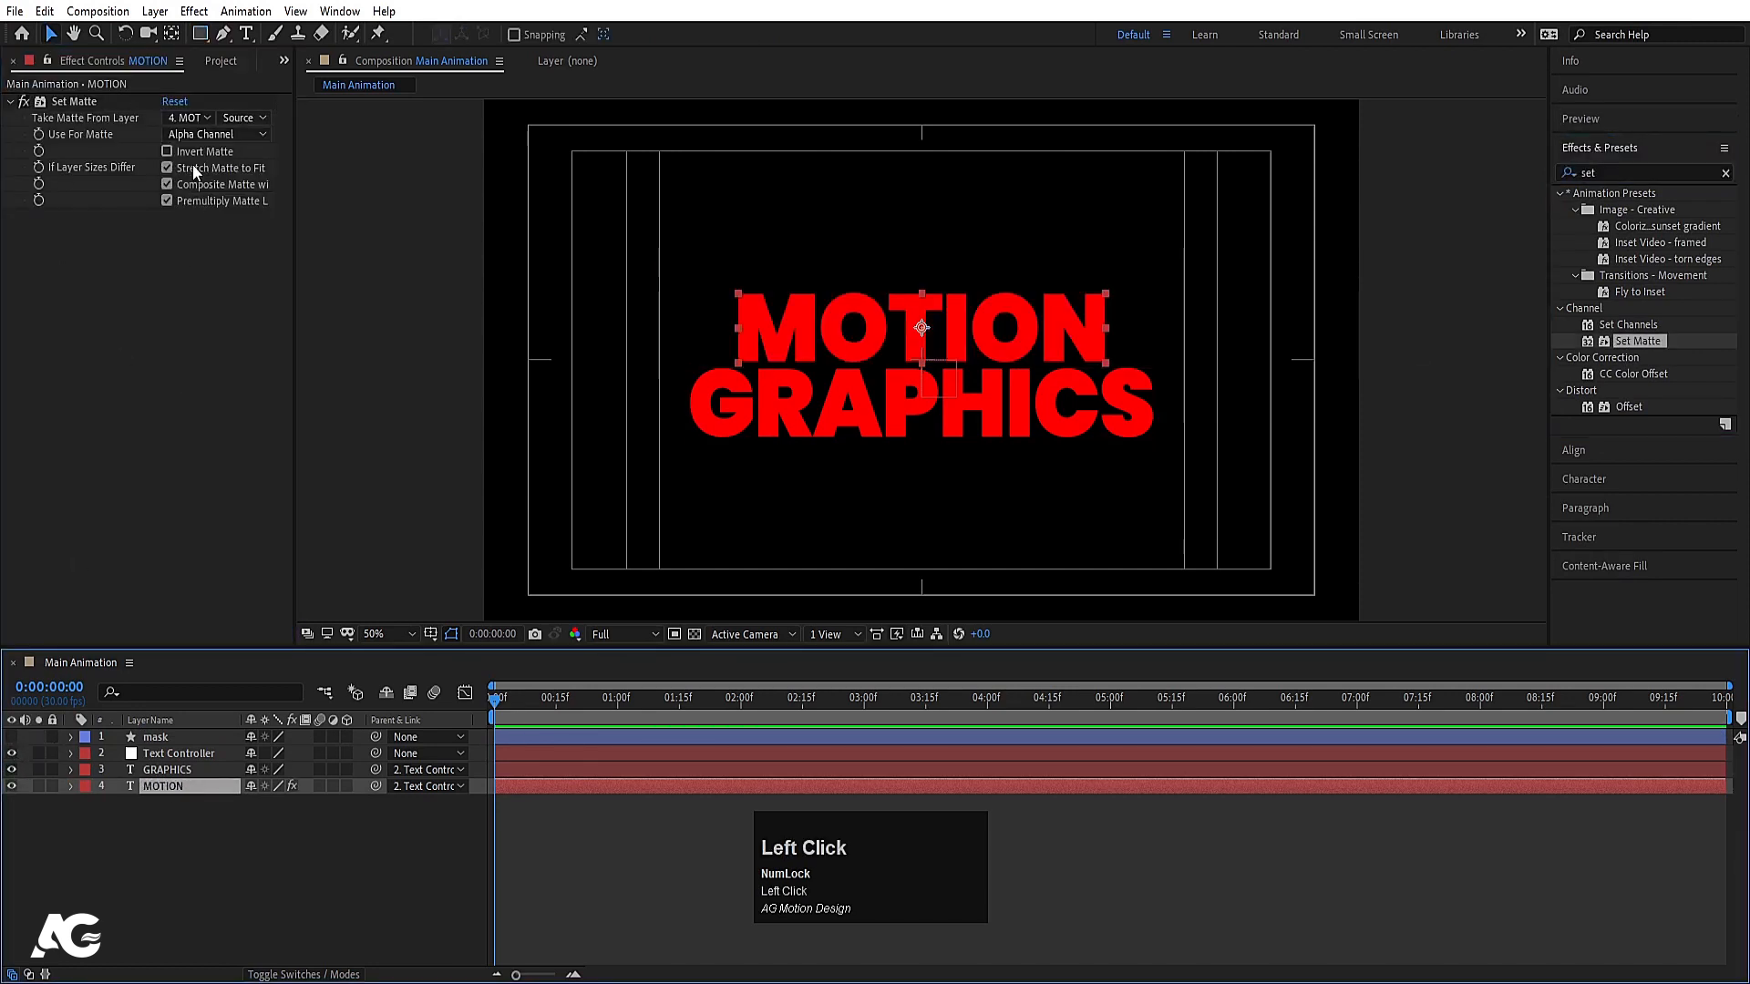
pyautogui.click(187, 118)
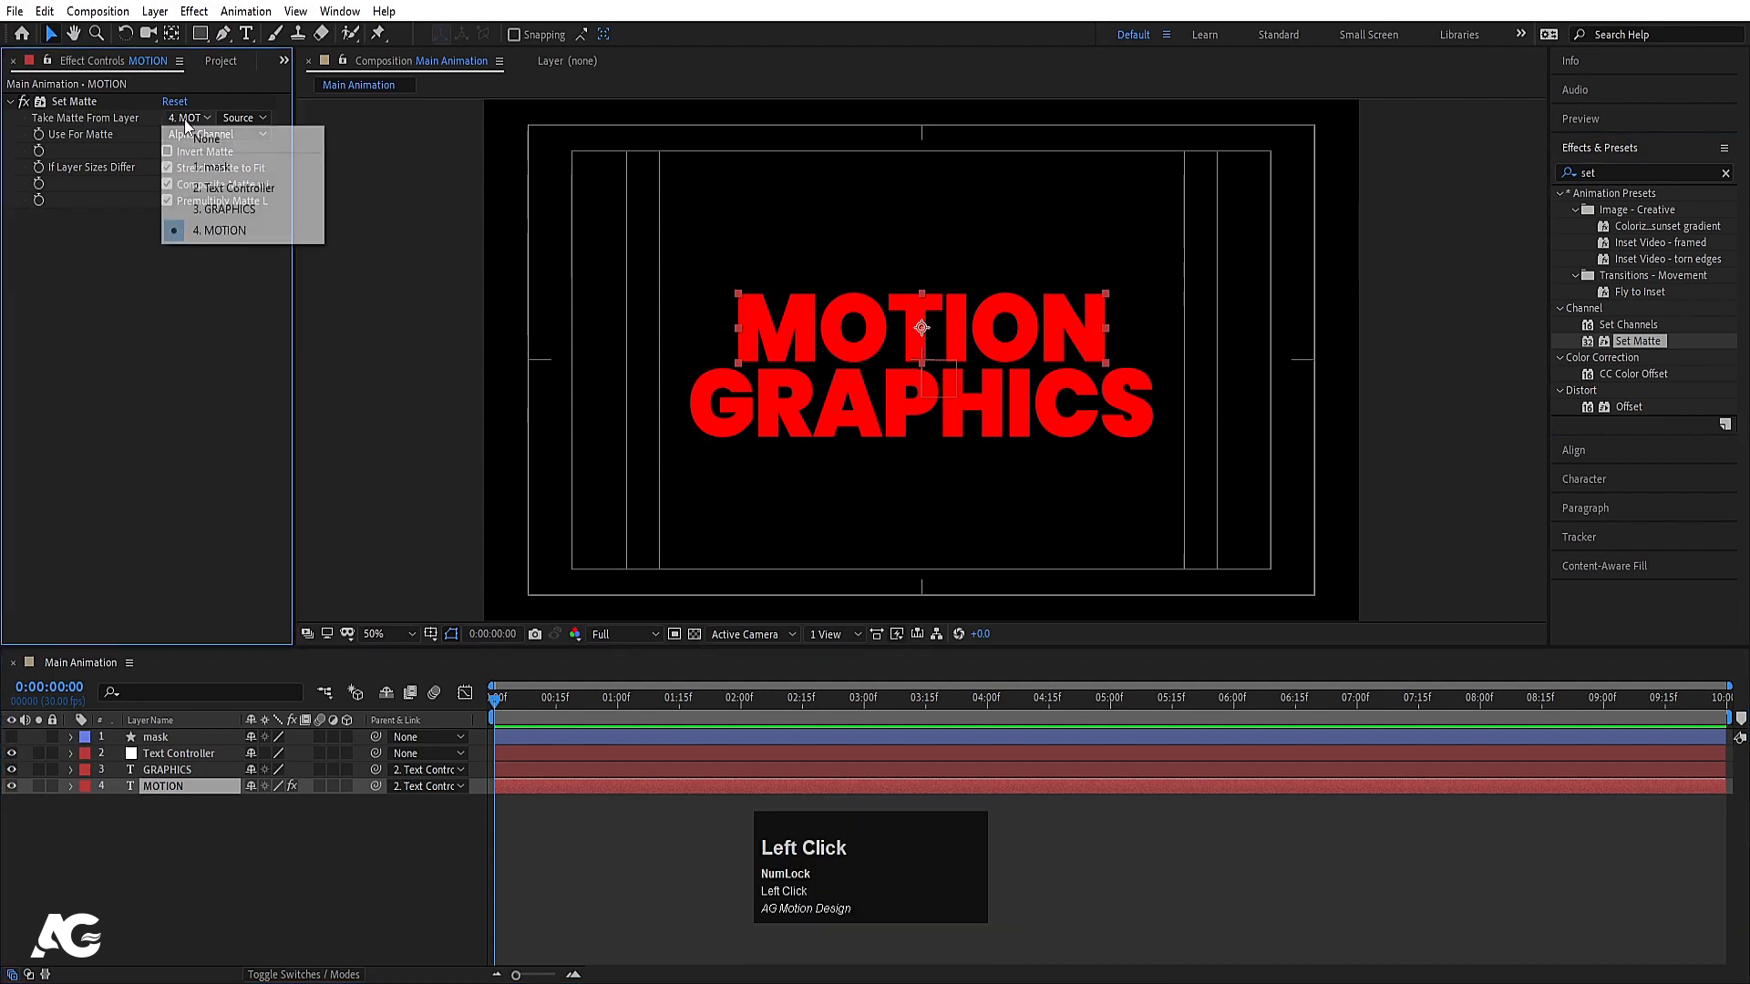
pyautogui.click(178, 167)
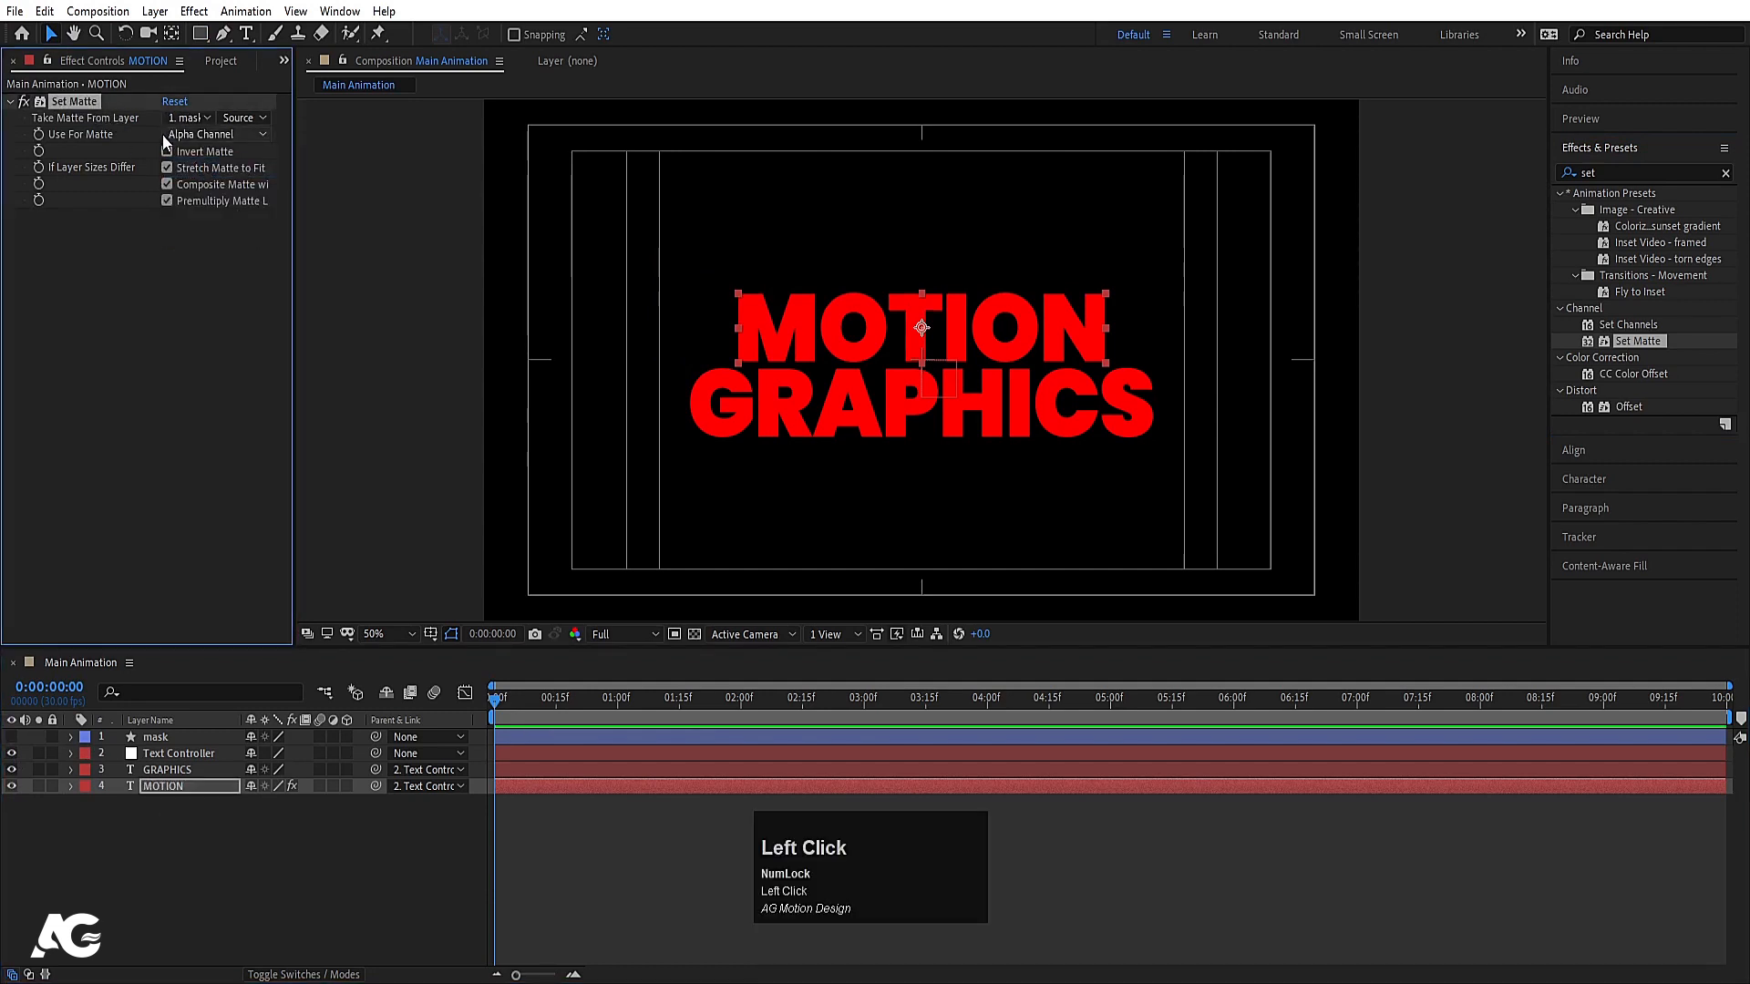
# Copy the Set Matte effect from MOTION to the GRAPHICS layer and invert the matte there
pyautogui.click(70, 103)
pyautogui.press('ctrl')
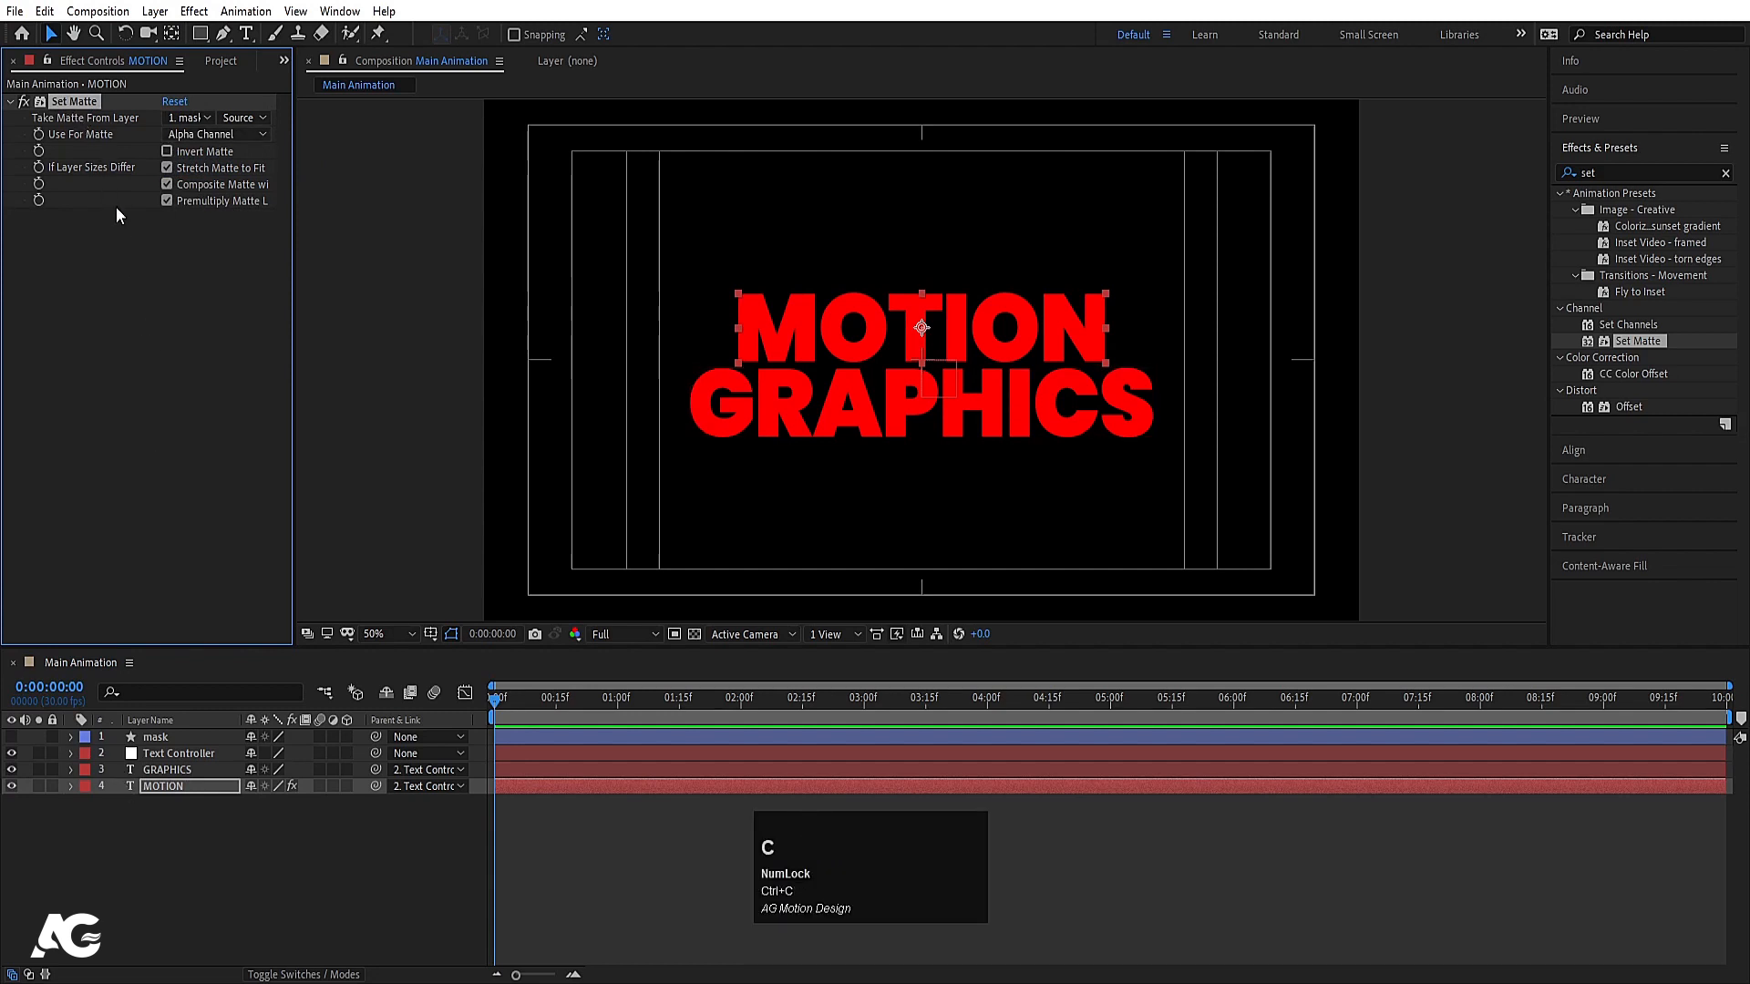
pyautogui.click(165, 769)
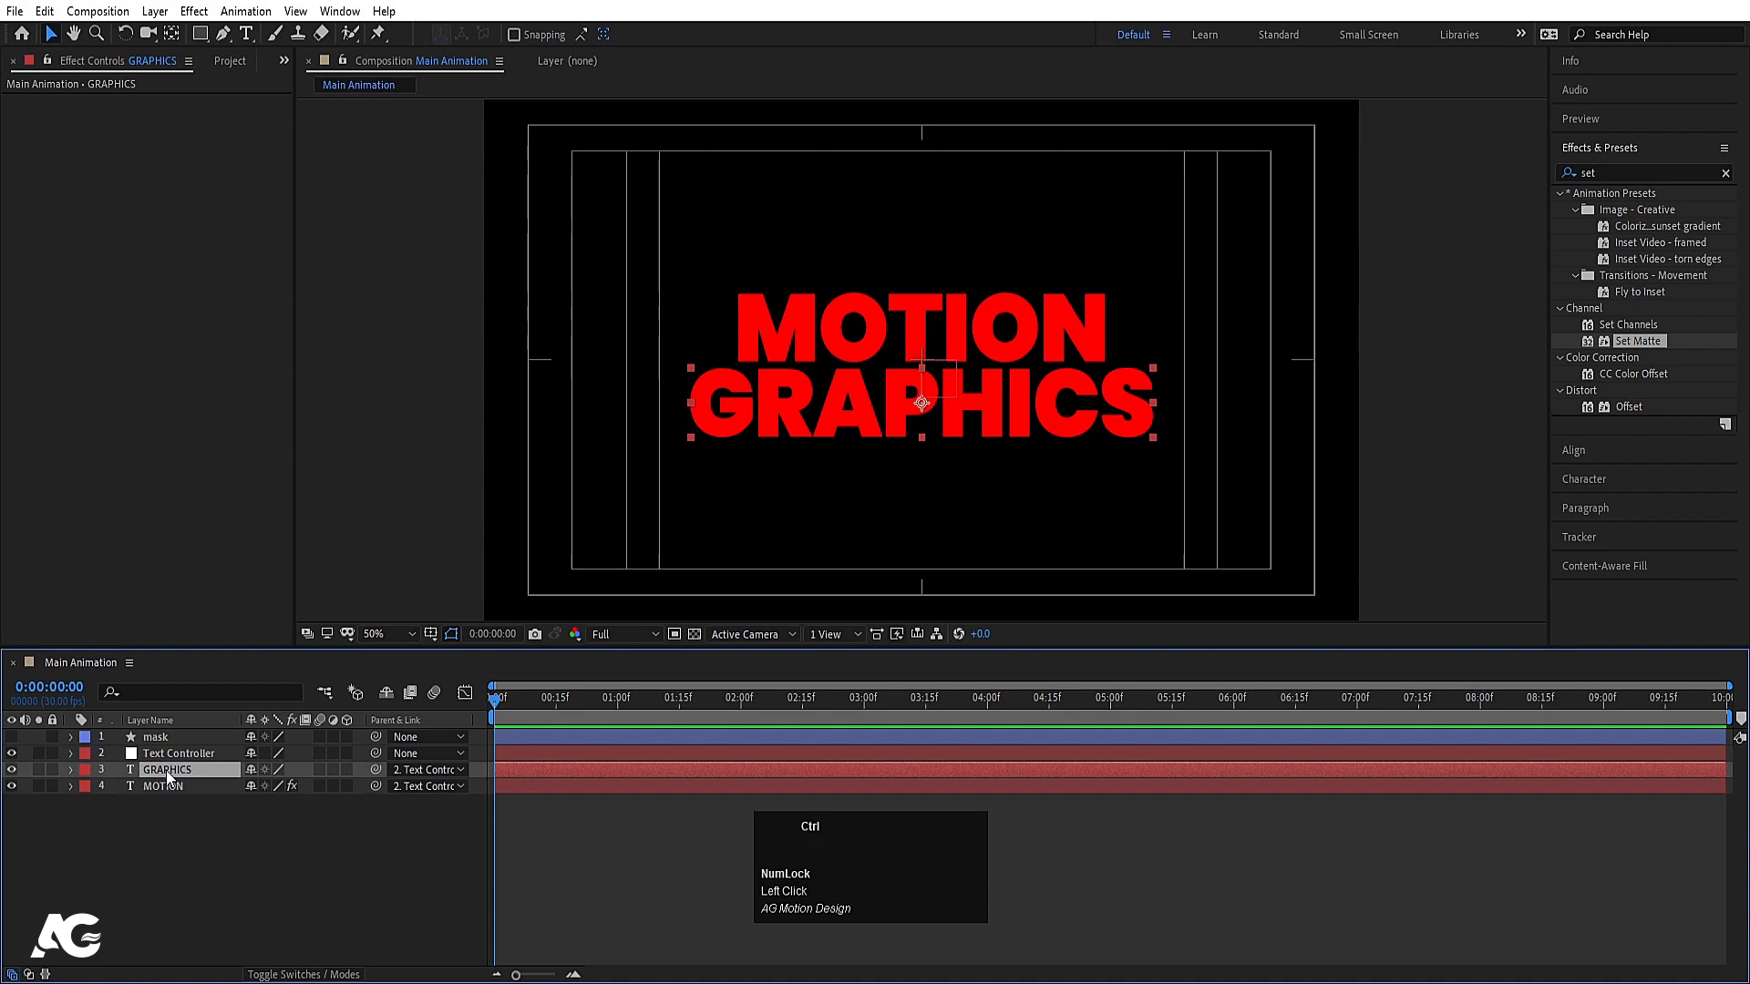
pyautogui.hotkey('ctrl', 'v')
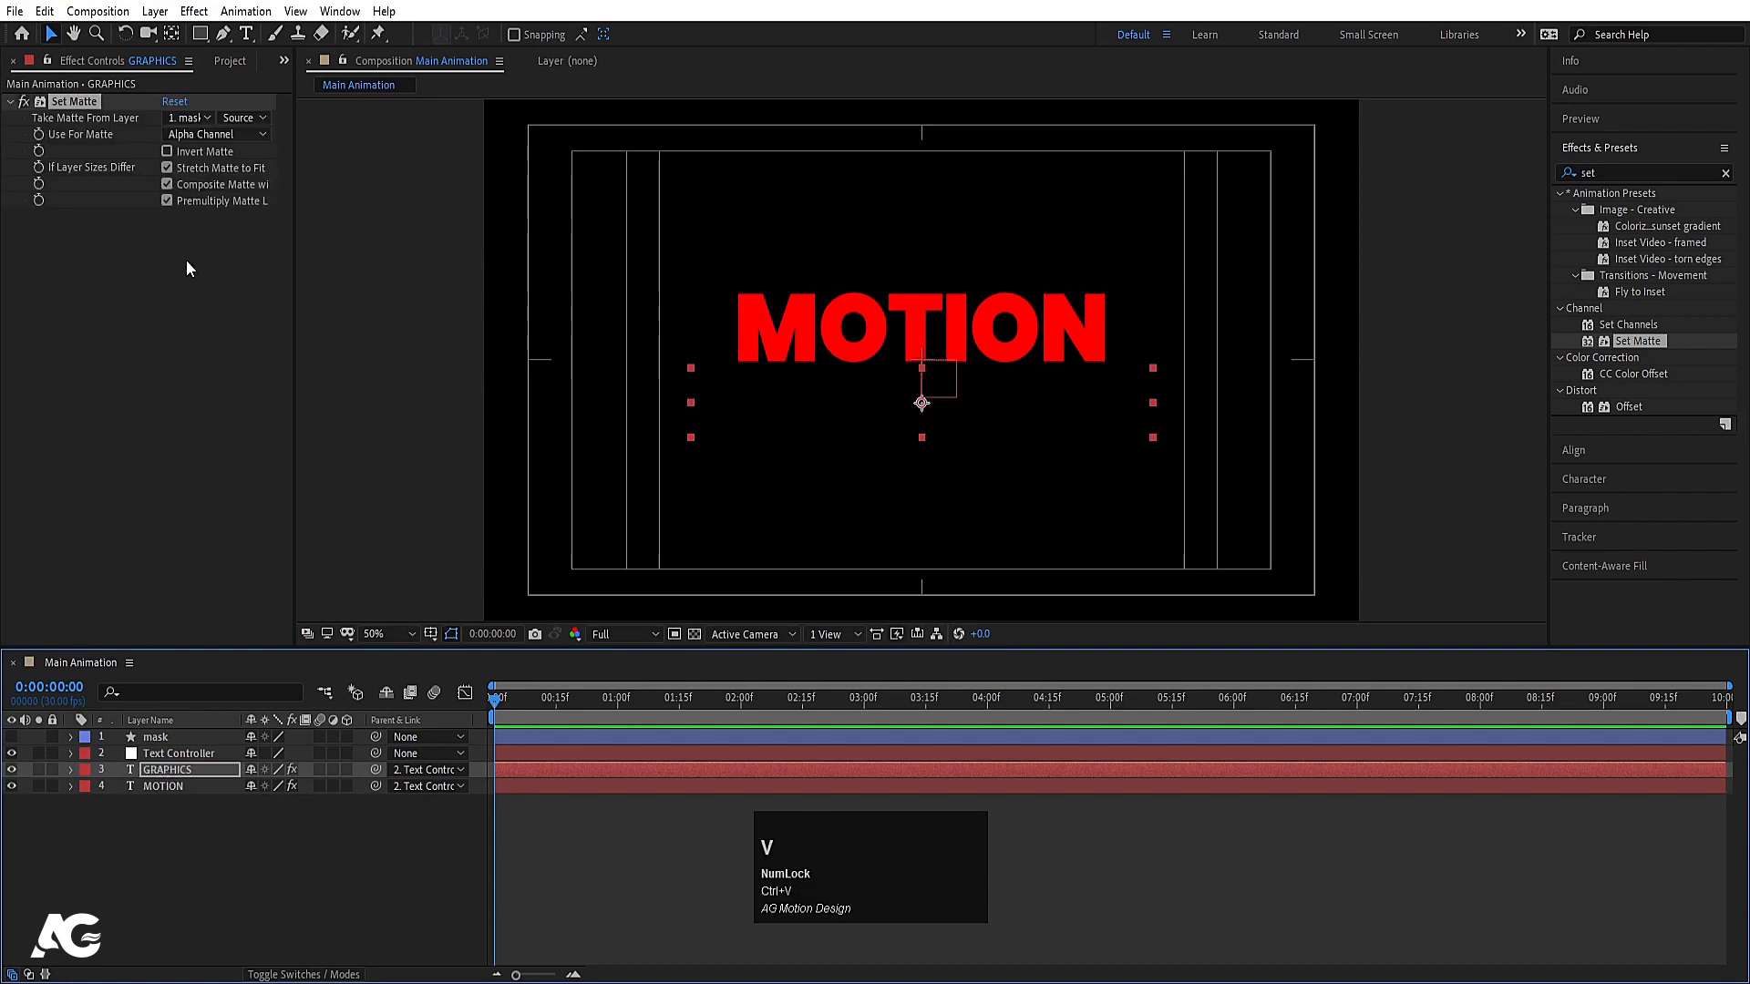
pyautogui.click(167, 152)
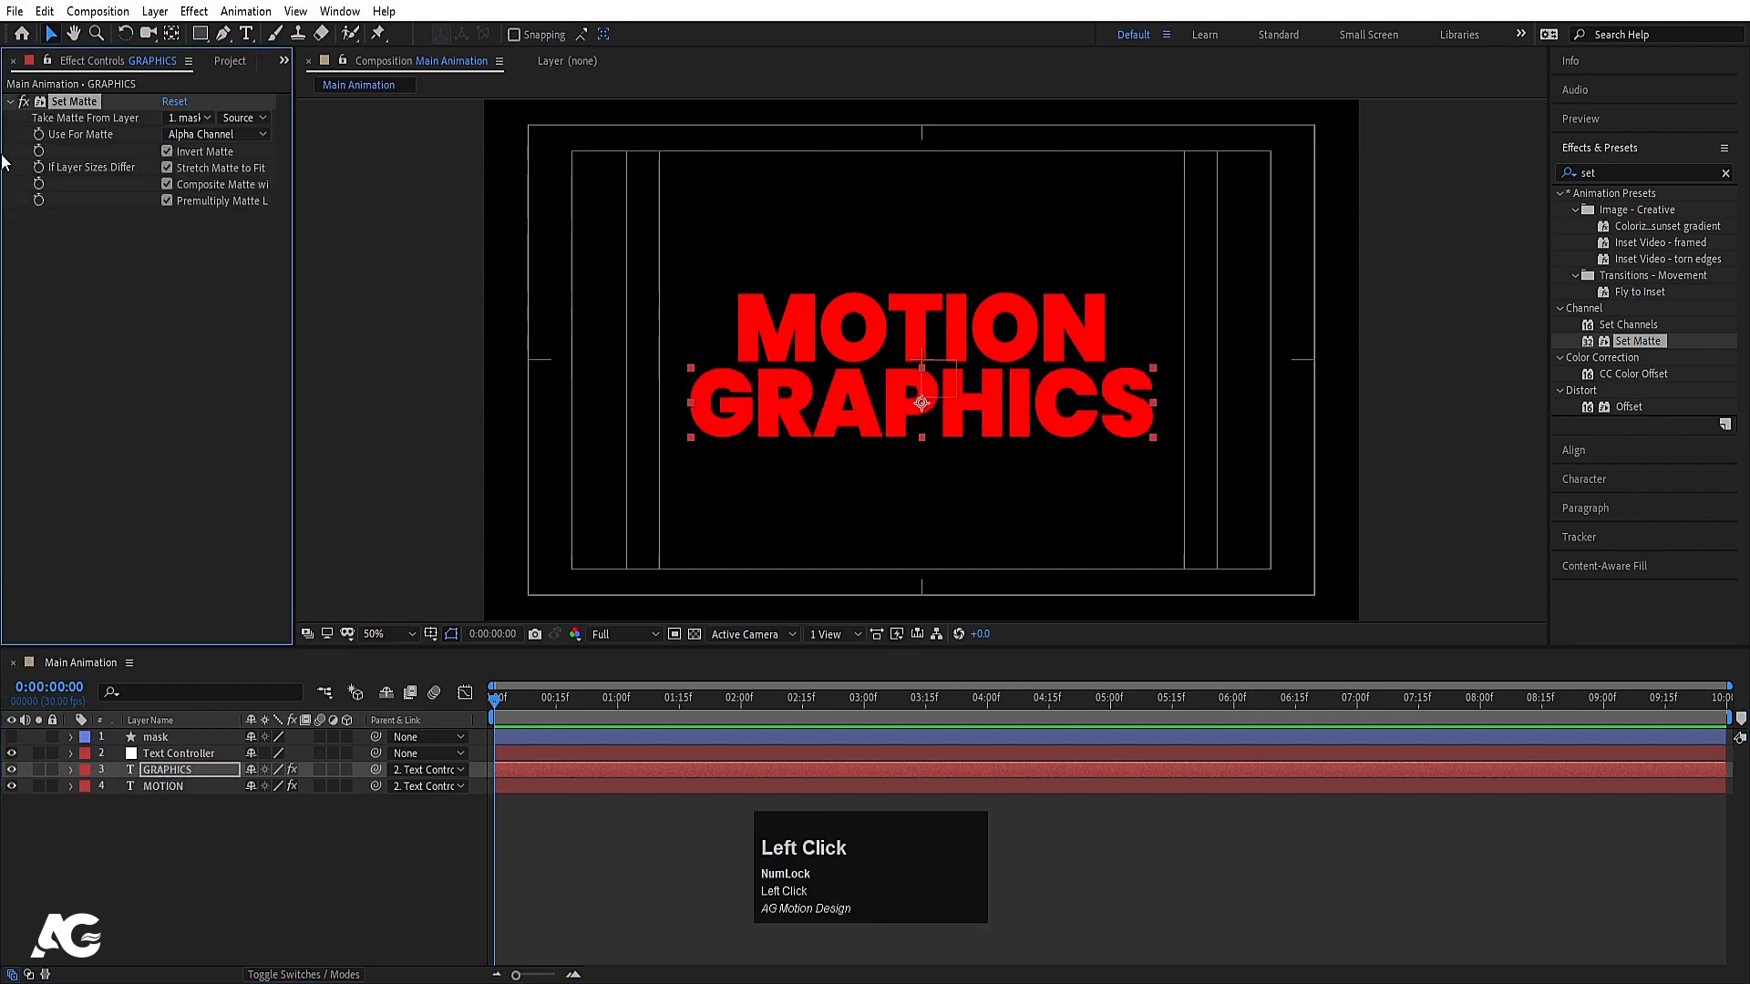
pyautogui.click(277, 869)
# Keyframe the current Position of both MOTION and GRAPHICS at 0:00 and at 1:15
pyautogui.click(159, 780)
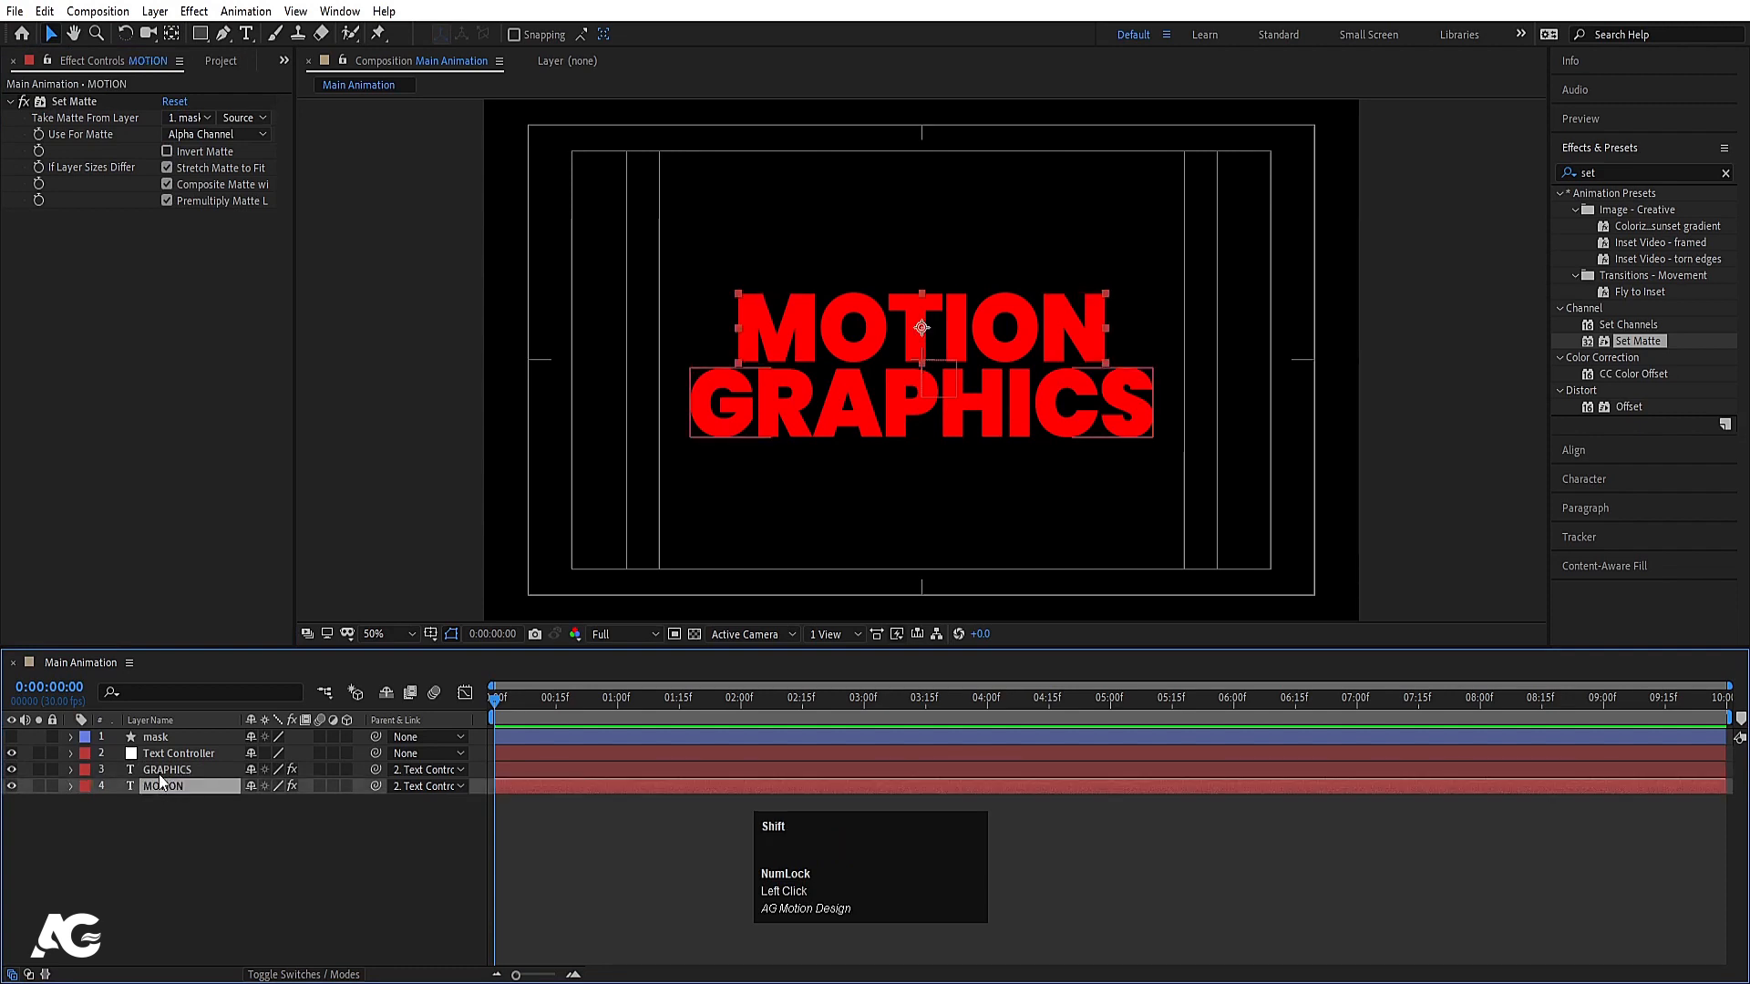
pyautogui.keyDown('shift'); pyautogui.click(160, 774); pyautogui.keyUp('shift')
pyautogui.press('p')
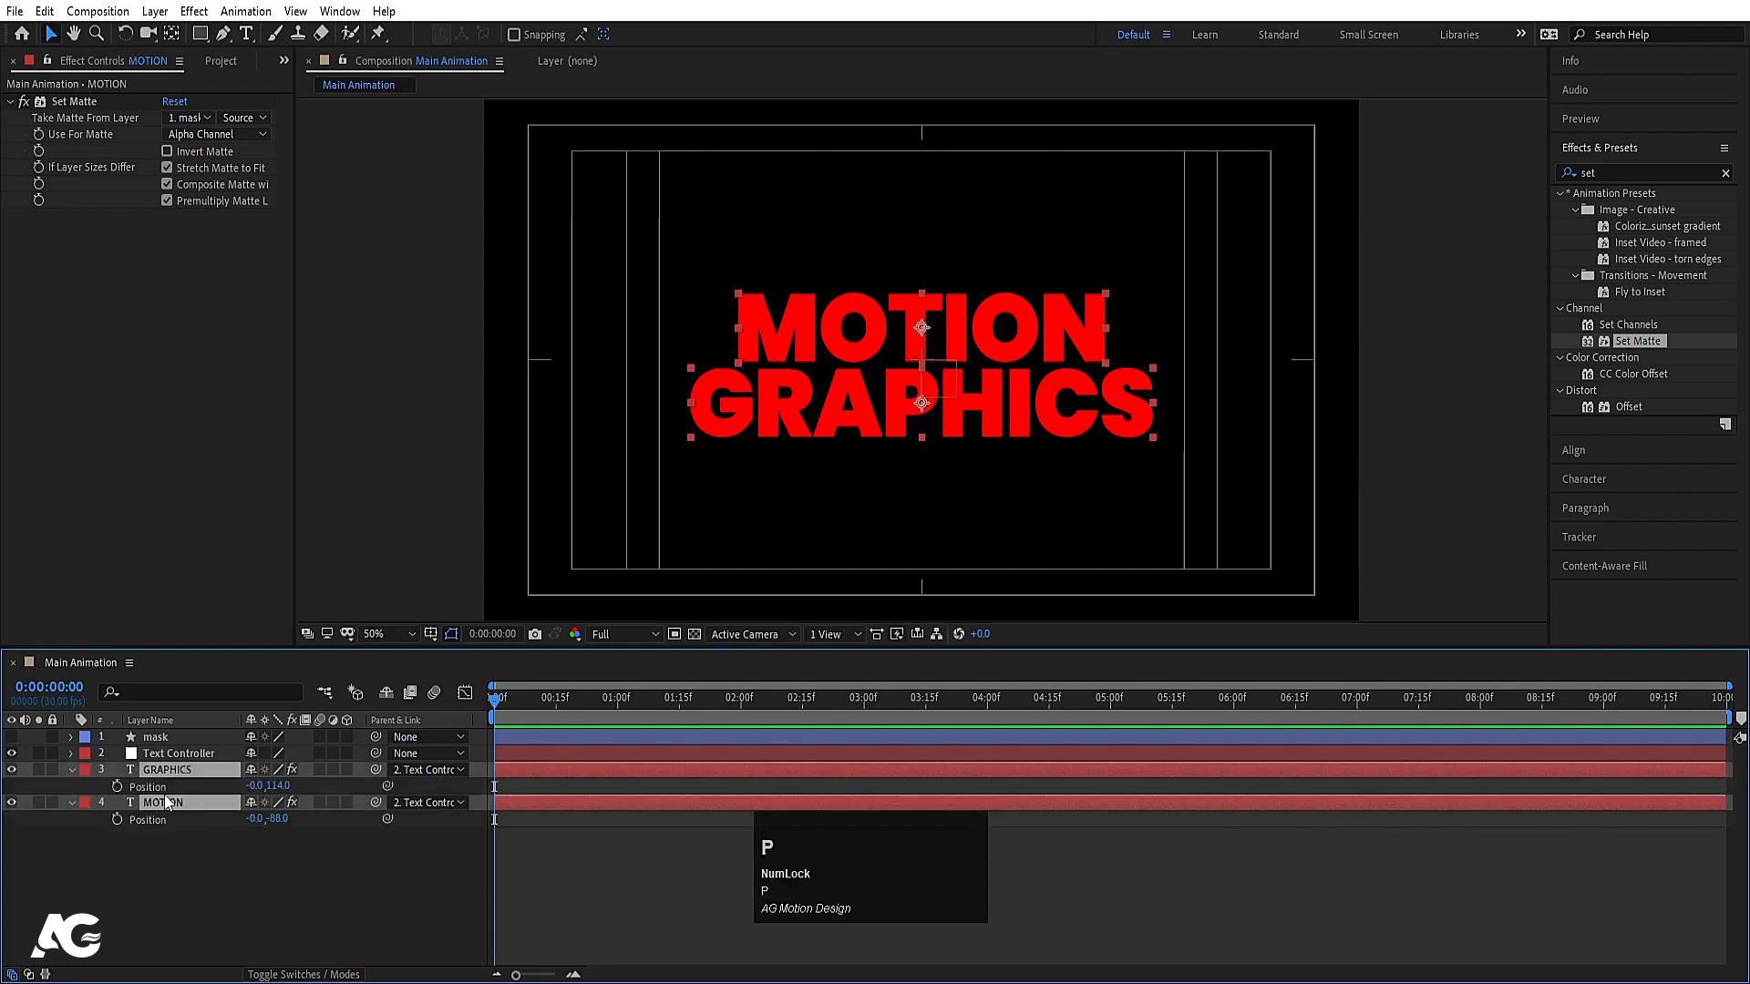
pyautogui.click(118, 786)
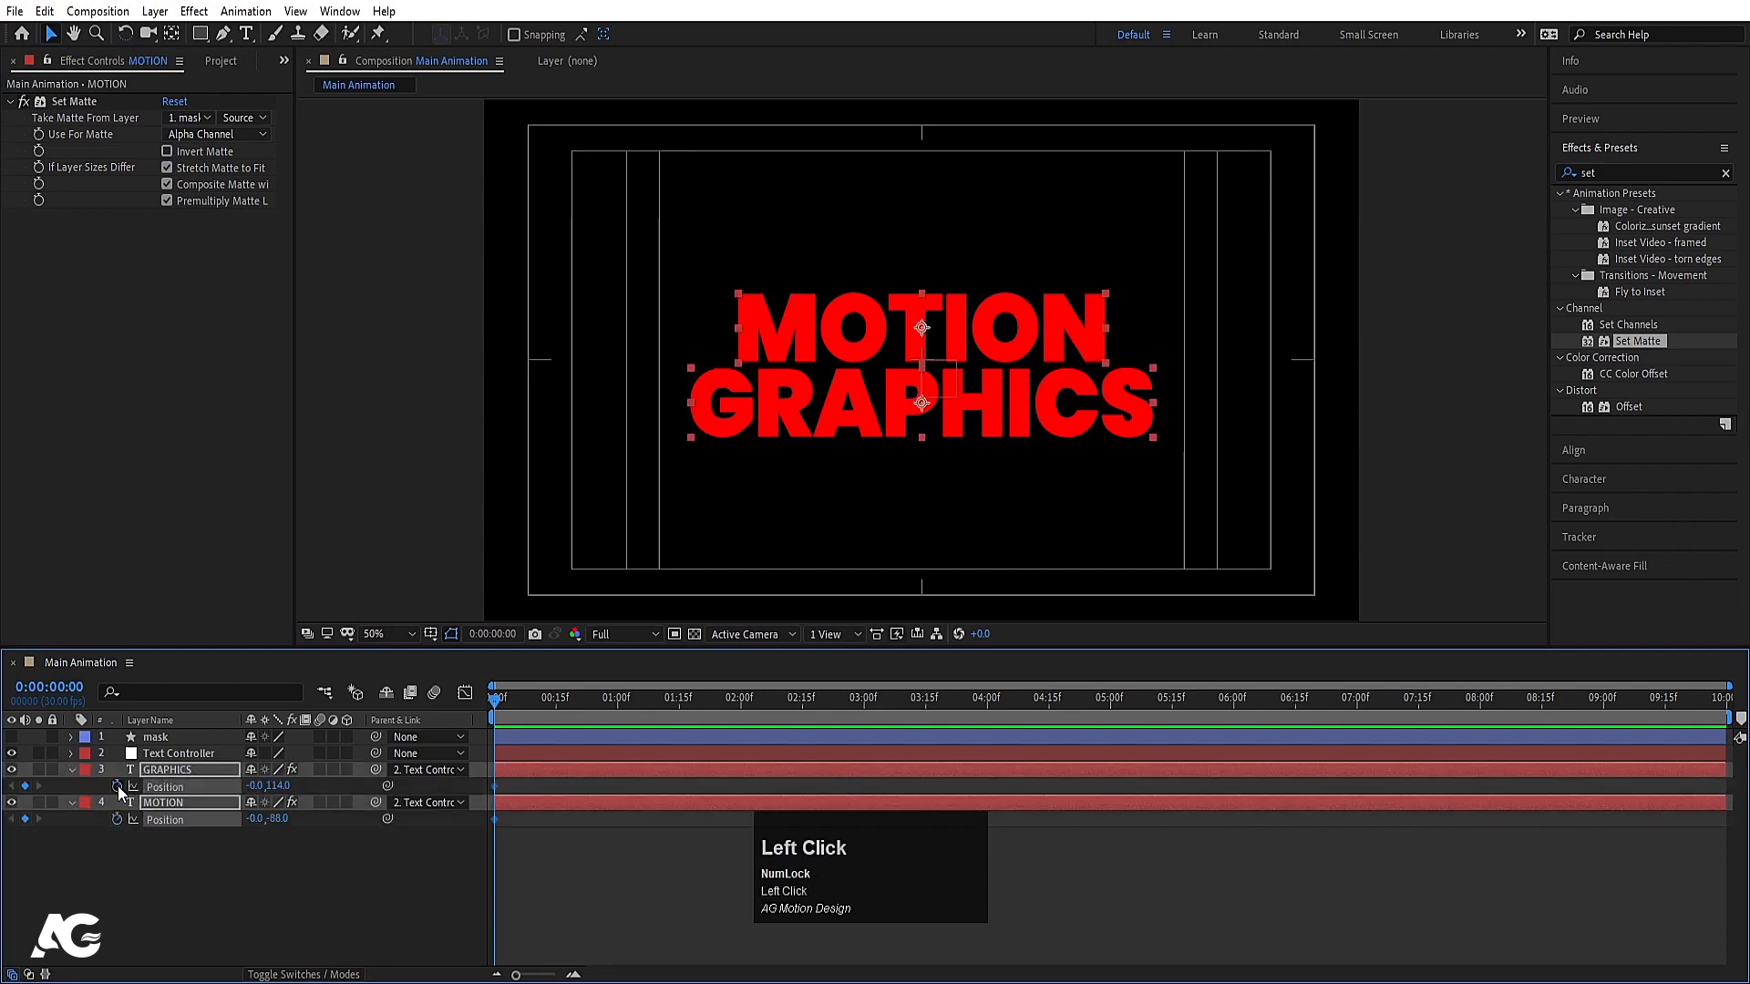
pyautogui.click(678, 695)
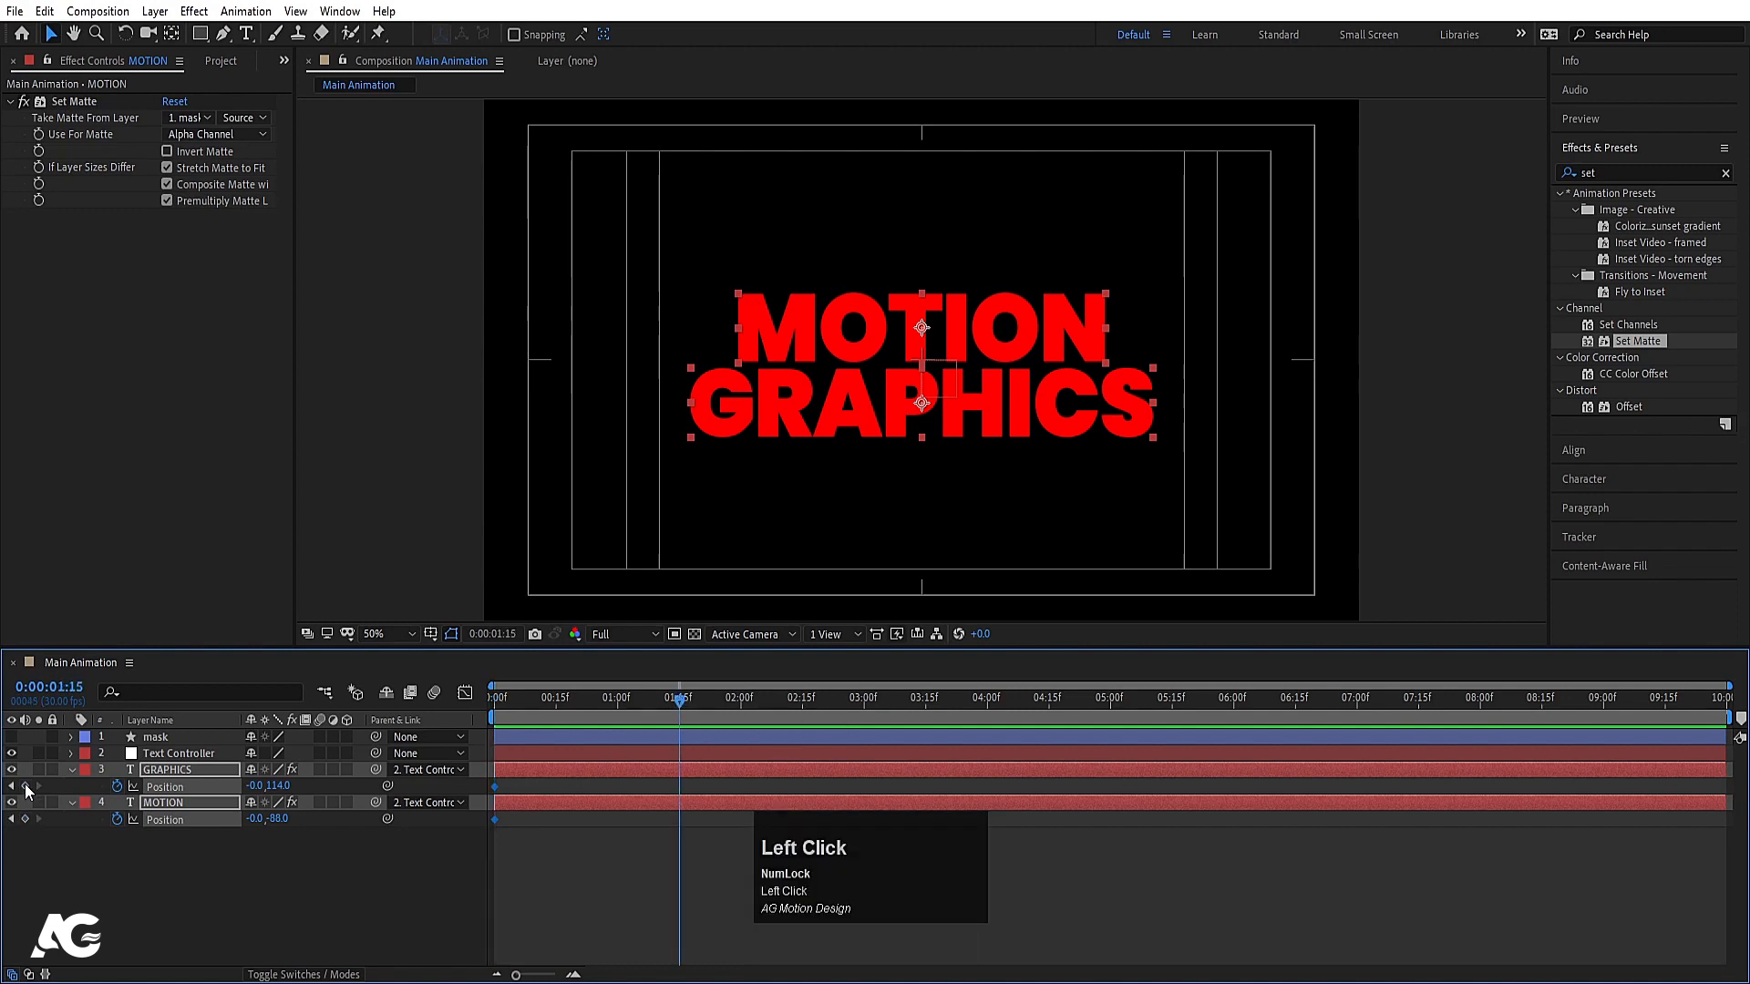
pyautogui.press('j')
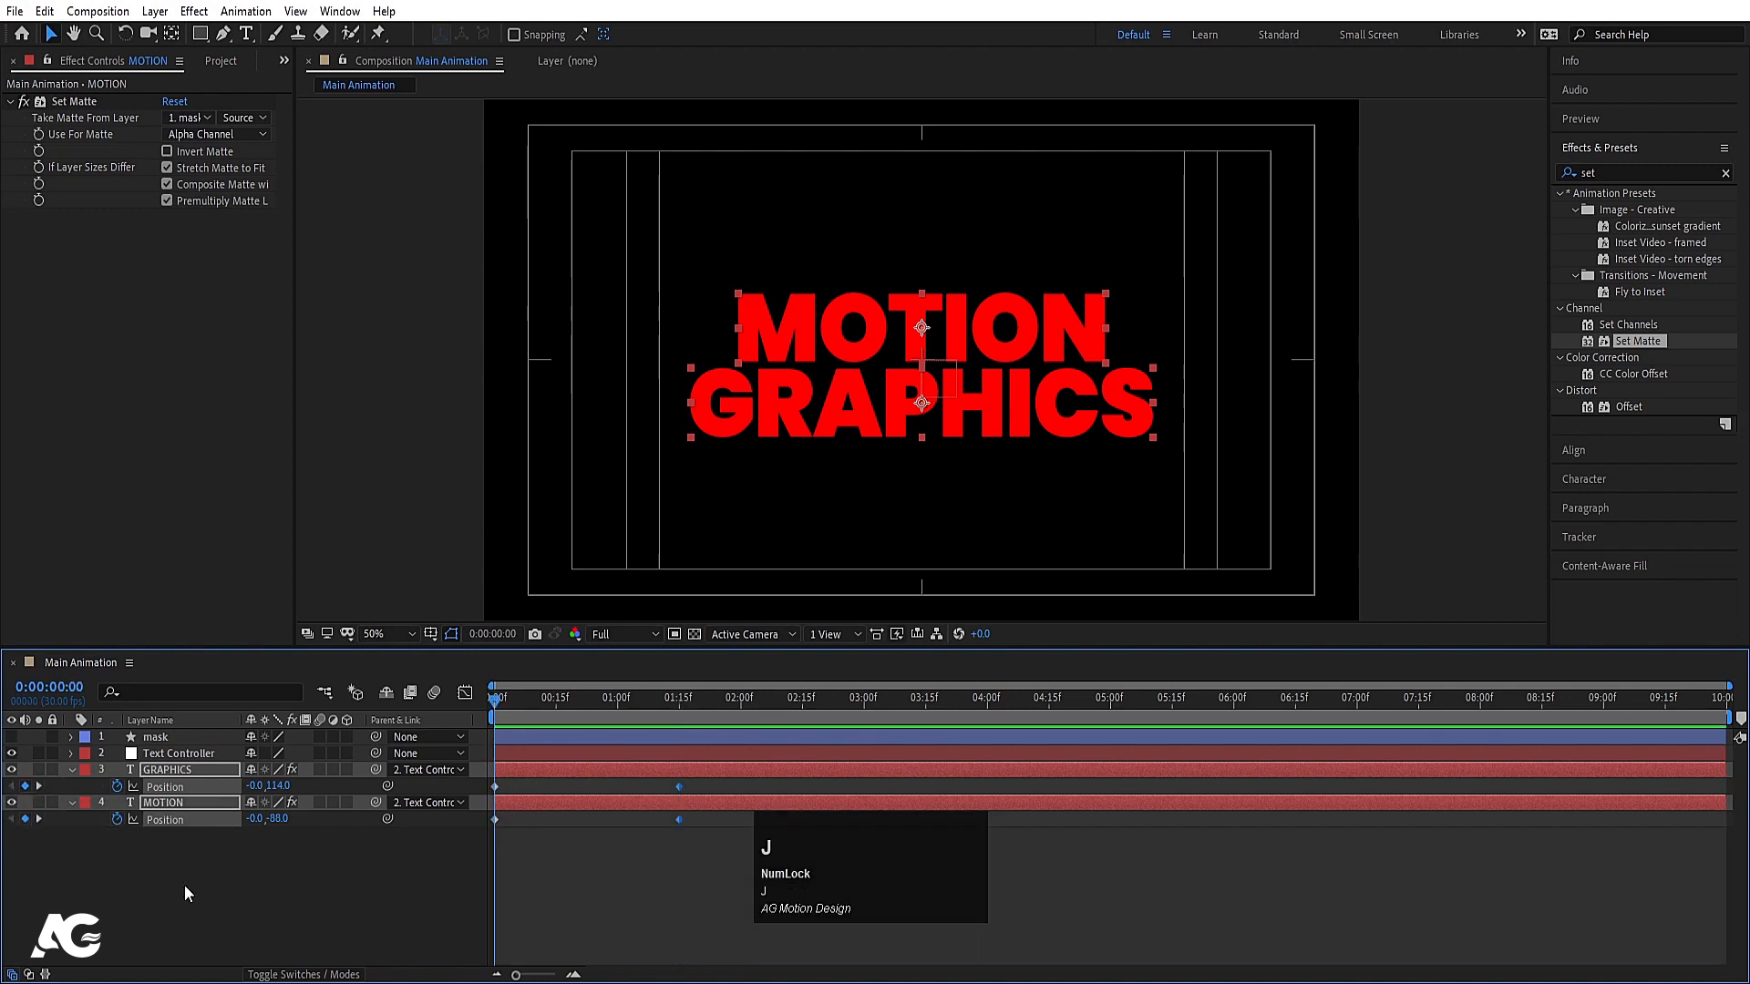
# At the first frame, set MOTION's Y position to 114 and GRAPHICS's Y position to -106
pyautogui.click(184, 884)
pyautogui.click(155, 806)
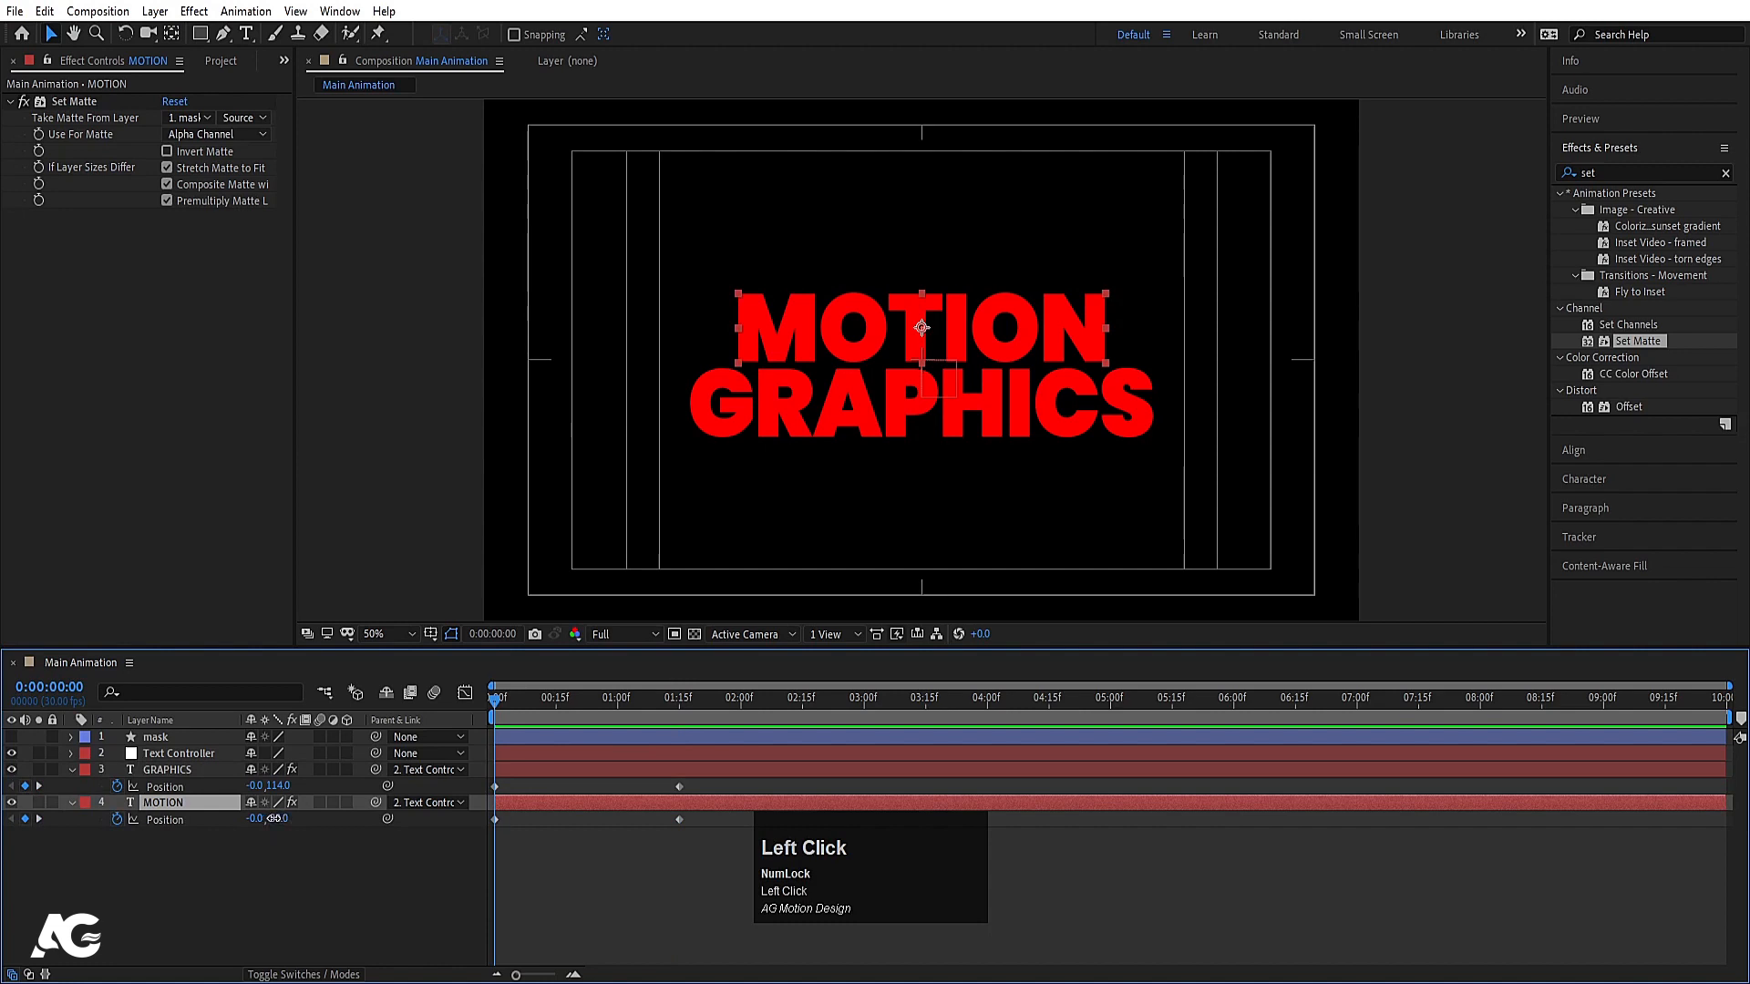
pyautogui.moveTo(276, 818); pyautogui.dragTo(412, 867)
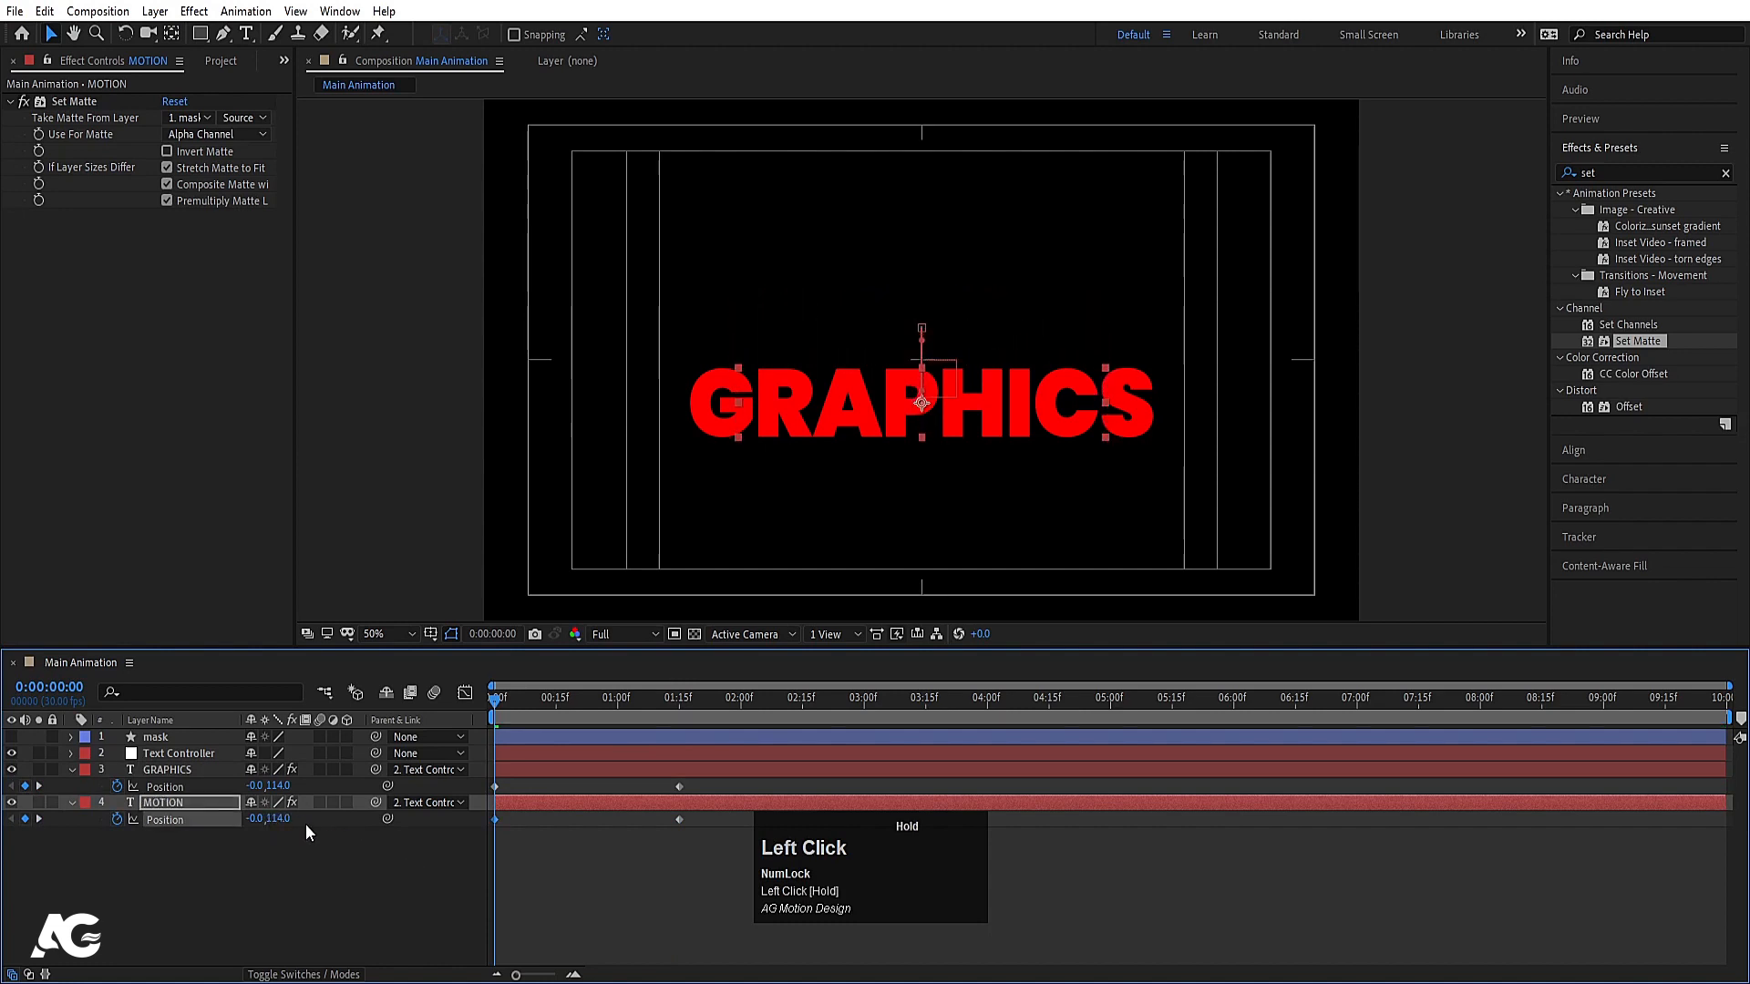
pyautogui.click(172, 772)
pyautogui.moveTo(281, 787); pyautogui.dragTo(148, 721)
# Easy-ease all Position keyframes, shape their speed curves for a fast start and slow finish, and preview the animation
pyautogui.moveTo(704, 872); pyautogui.dragTo(412, 728)
pyautogui.press('F9')
pyautogui.click(471, 697)
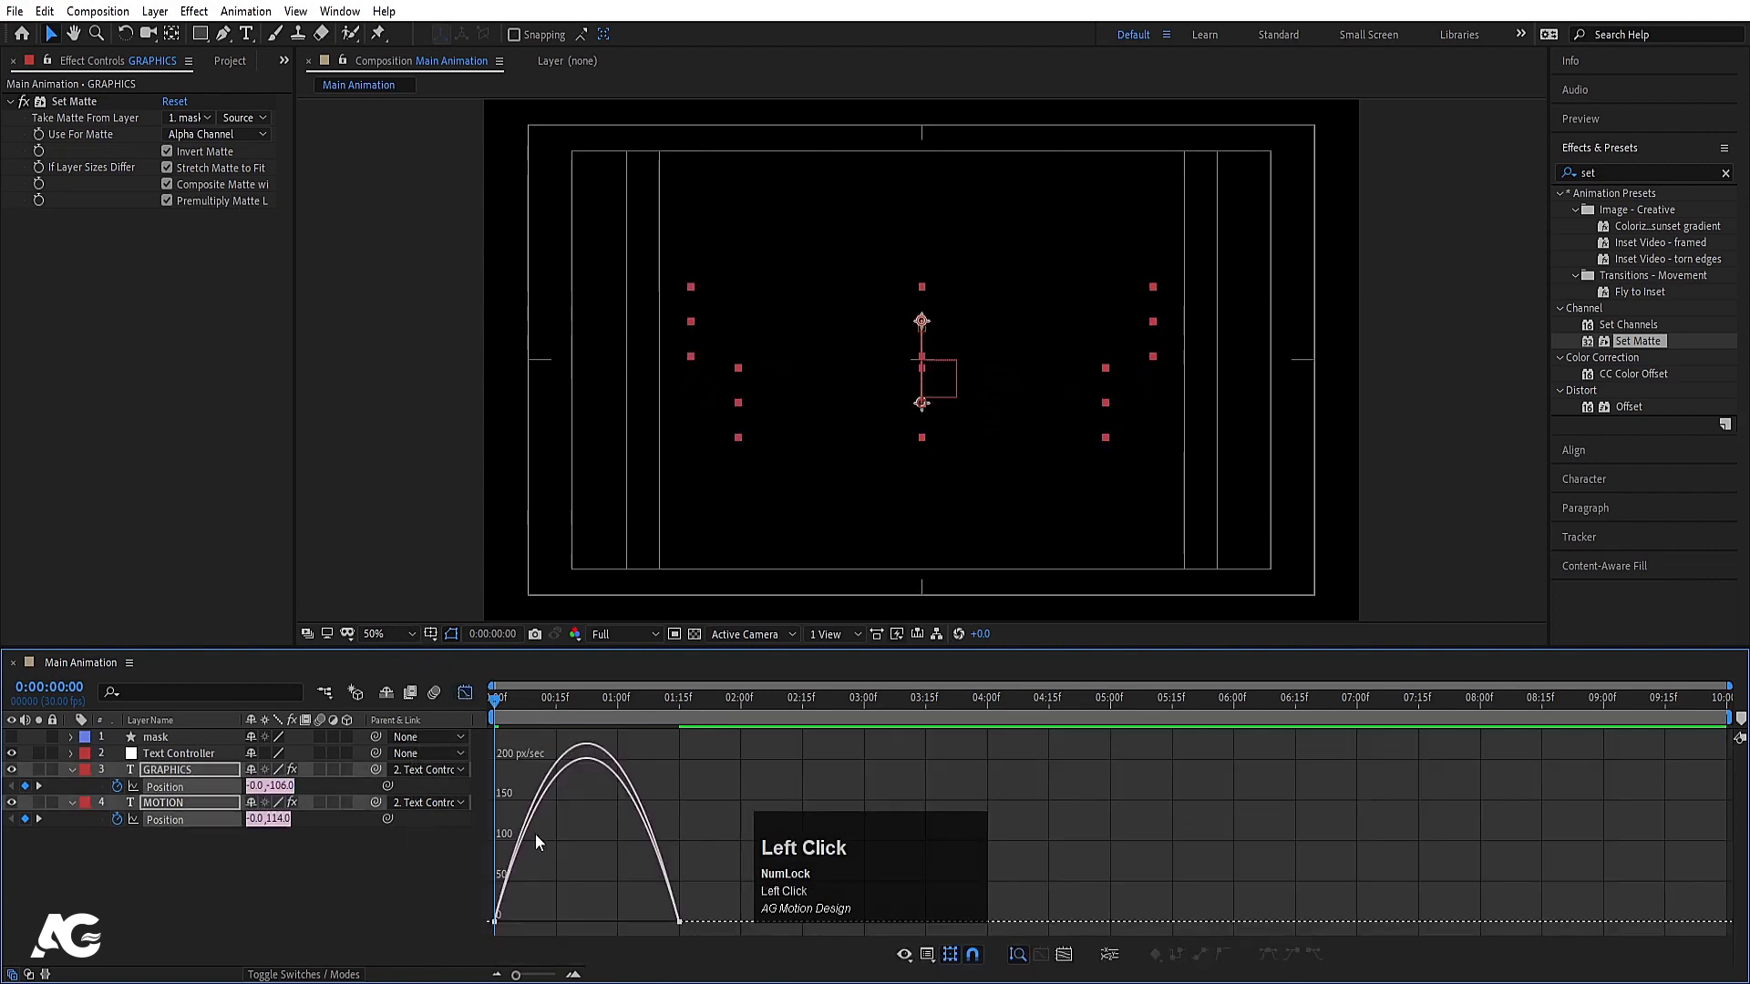
pyautogui.moveTo(648, 922); pyautogui.dragTo(538, 913)
pyautogui.click(470, 695)
pyautogui.press('space')
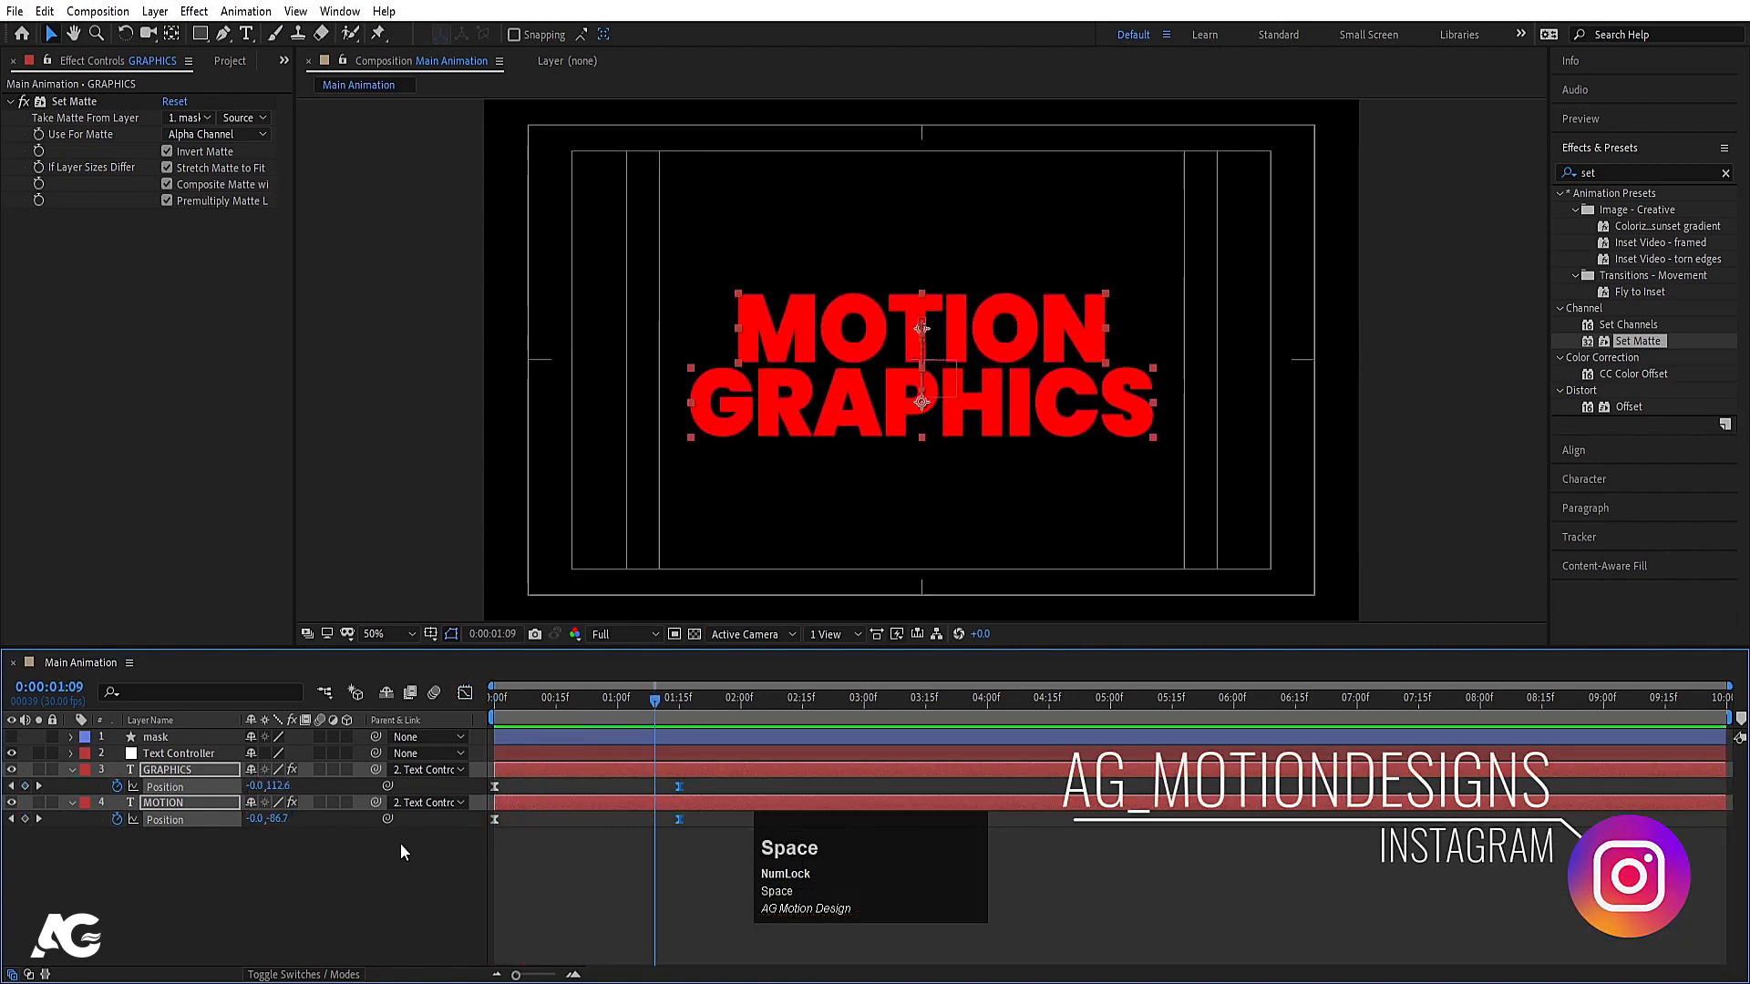
# Place the current time at 1:05 and parent the mask layer to Text Controller
pyautogui.click(637, 695)
pyautogui.click(188, 739)
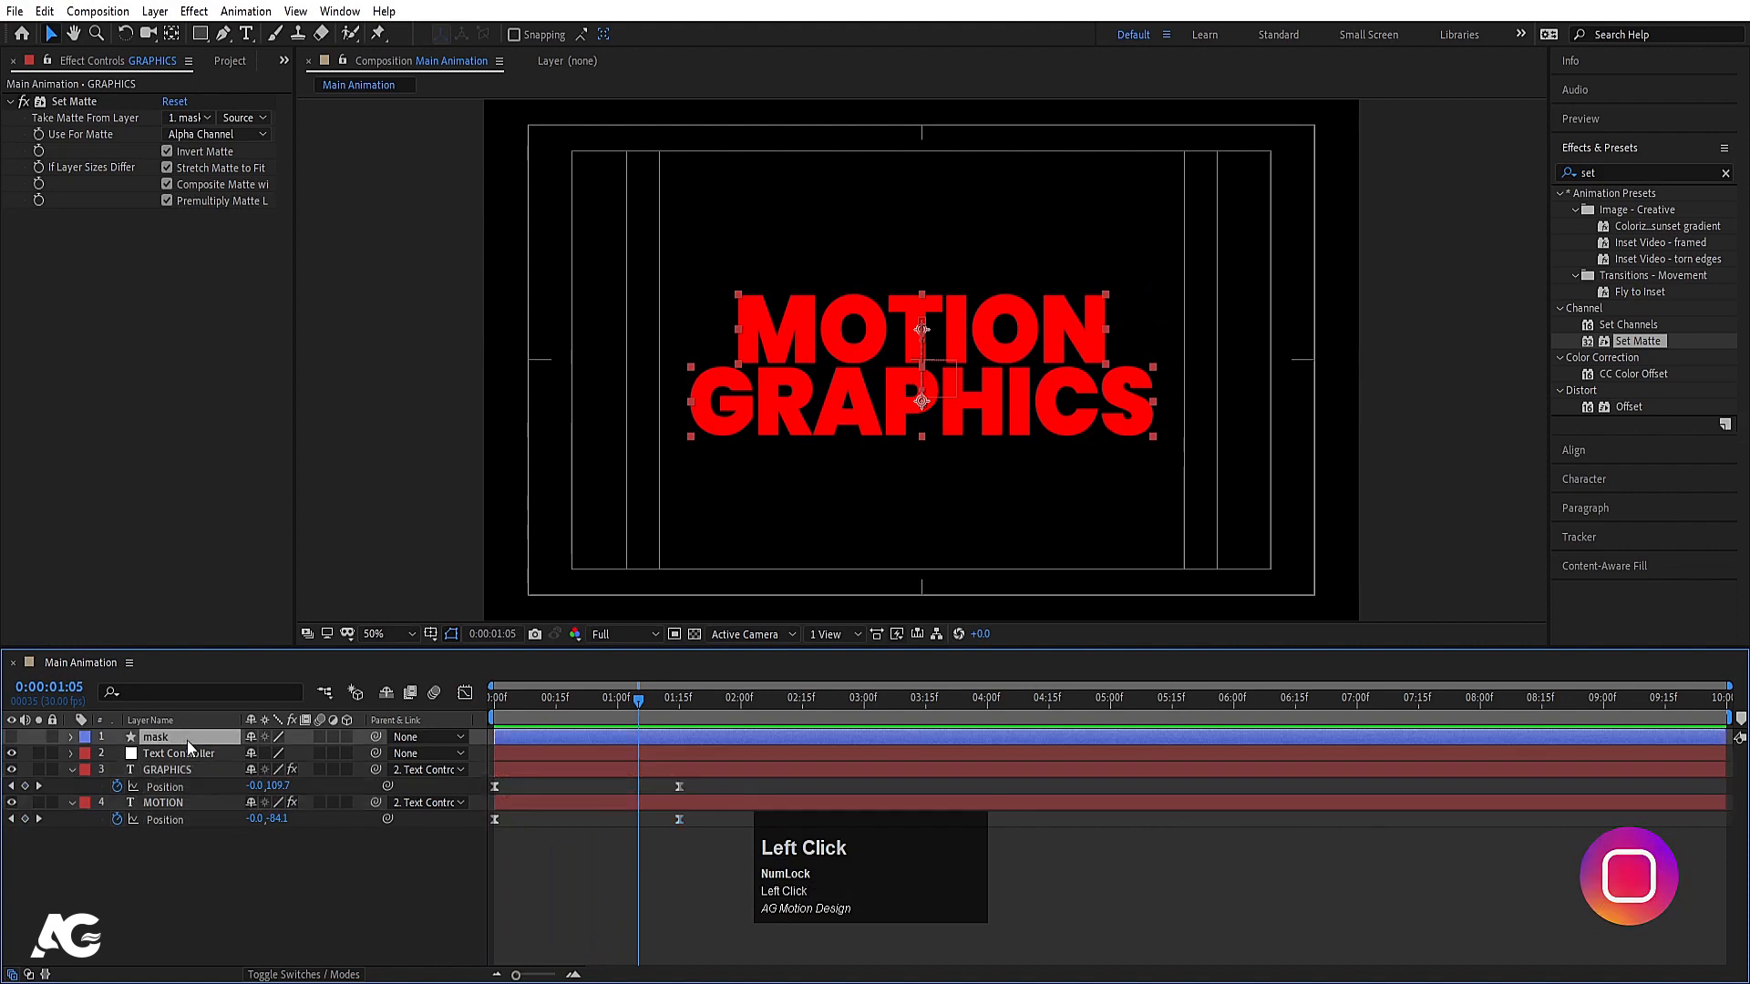
pyautogui.click(177, 755)
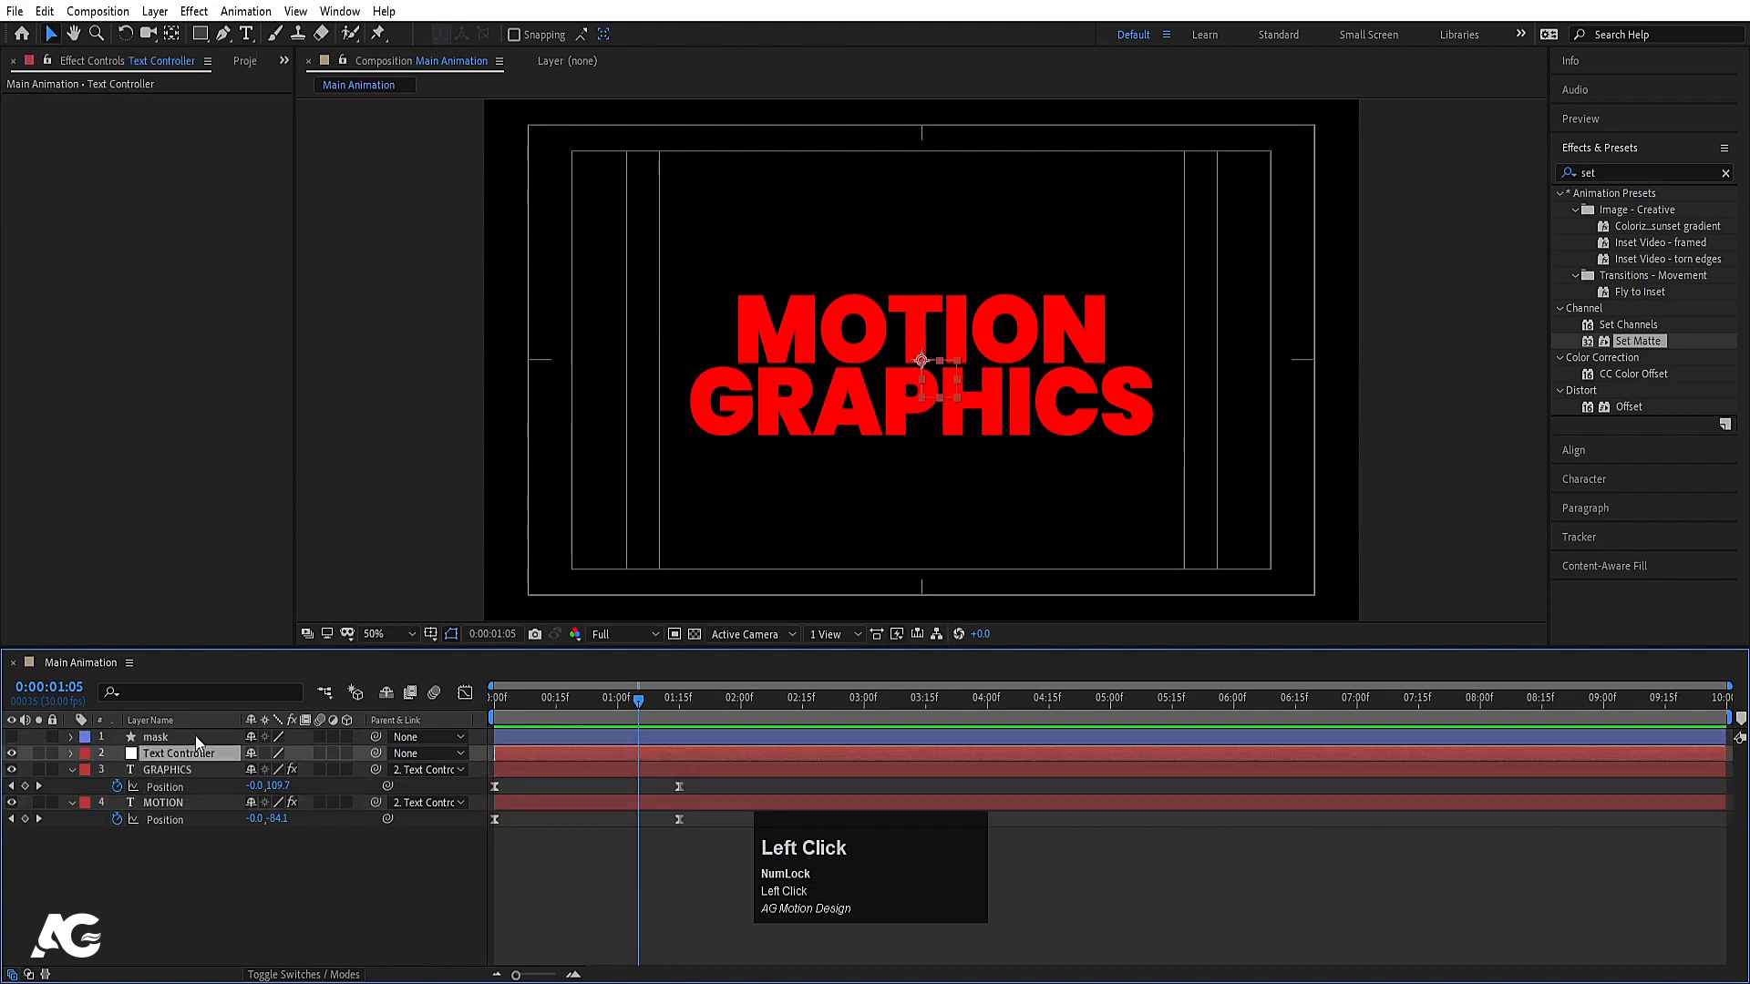
pyautogui.click(181, 738)
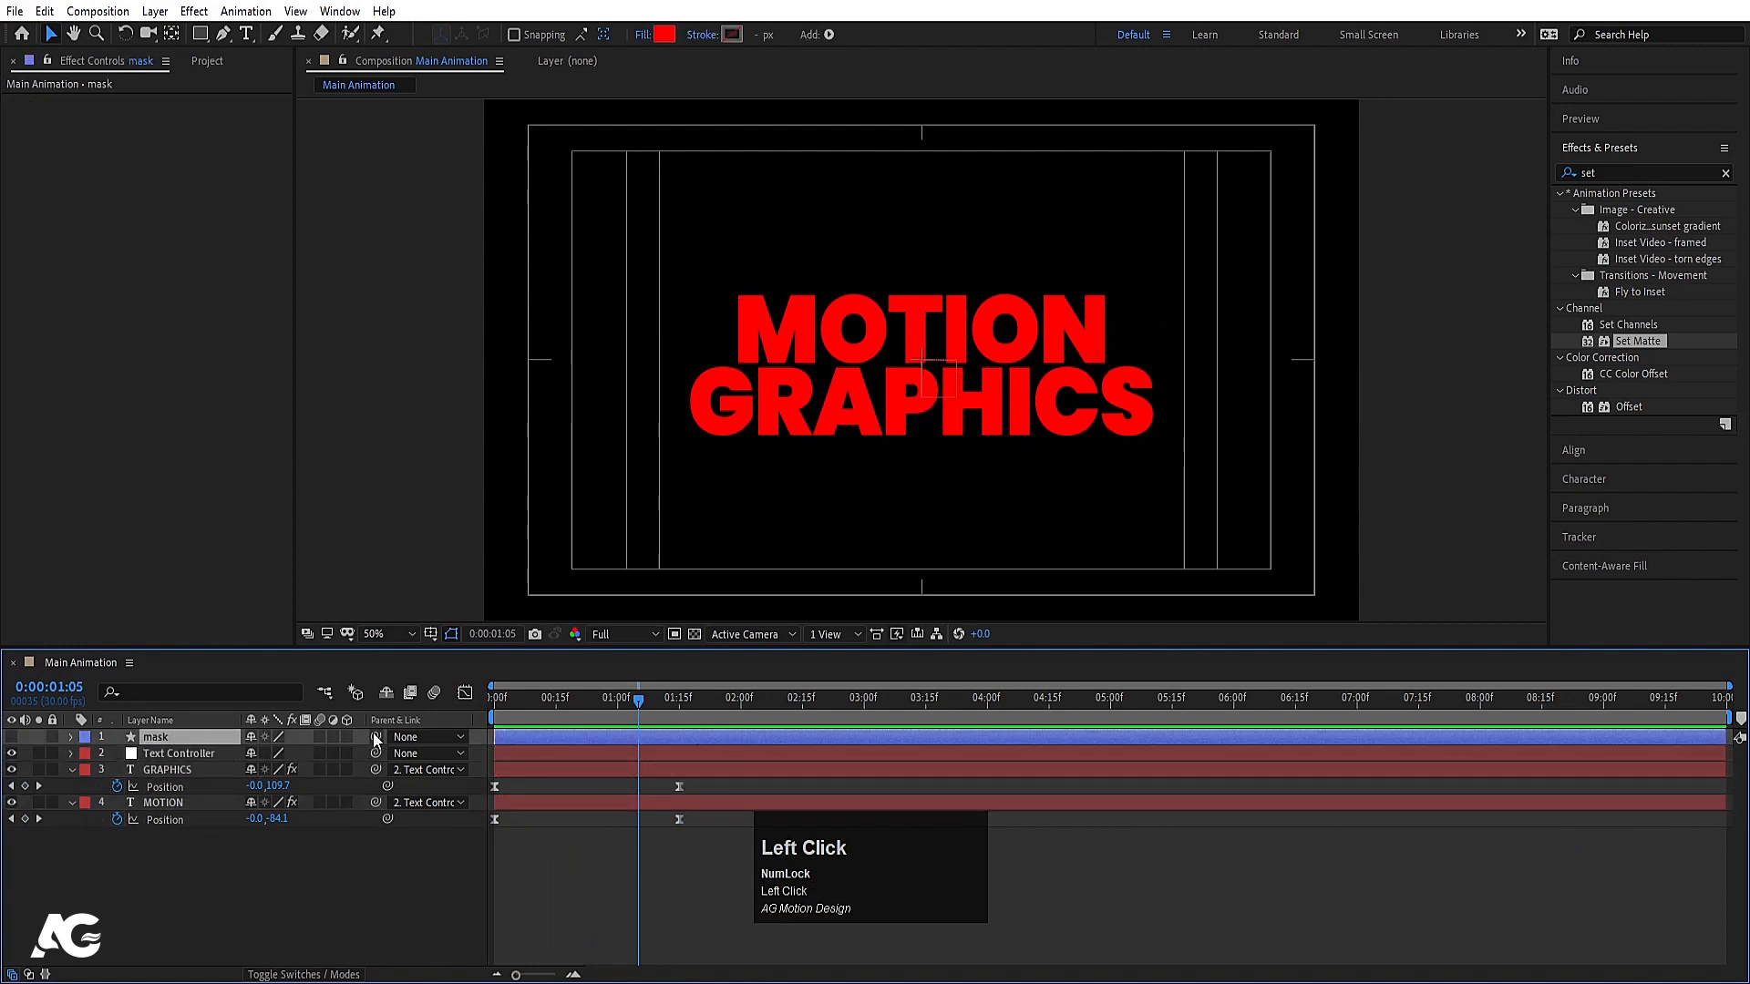
pyautogui.moveTo(374, 734); pyautogui.dragTo(151, 753)
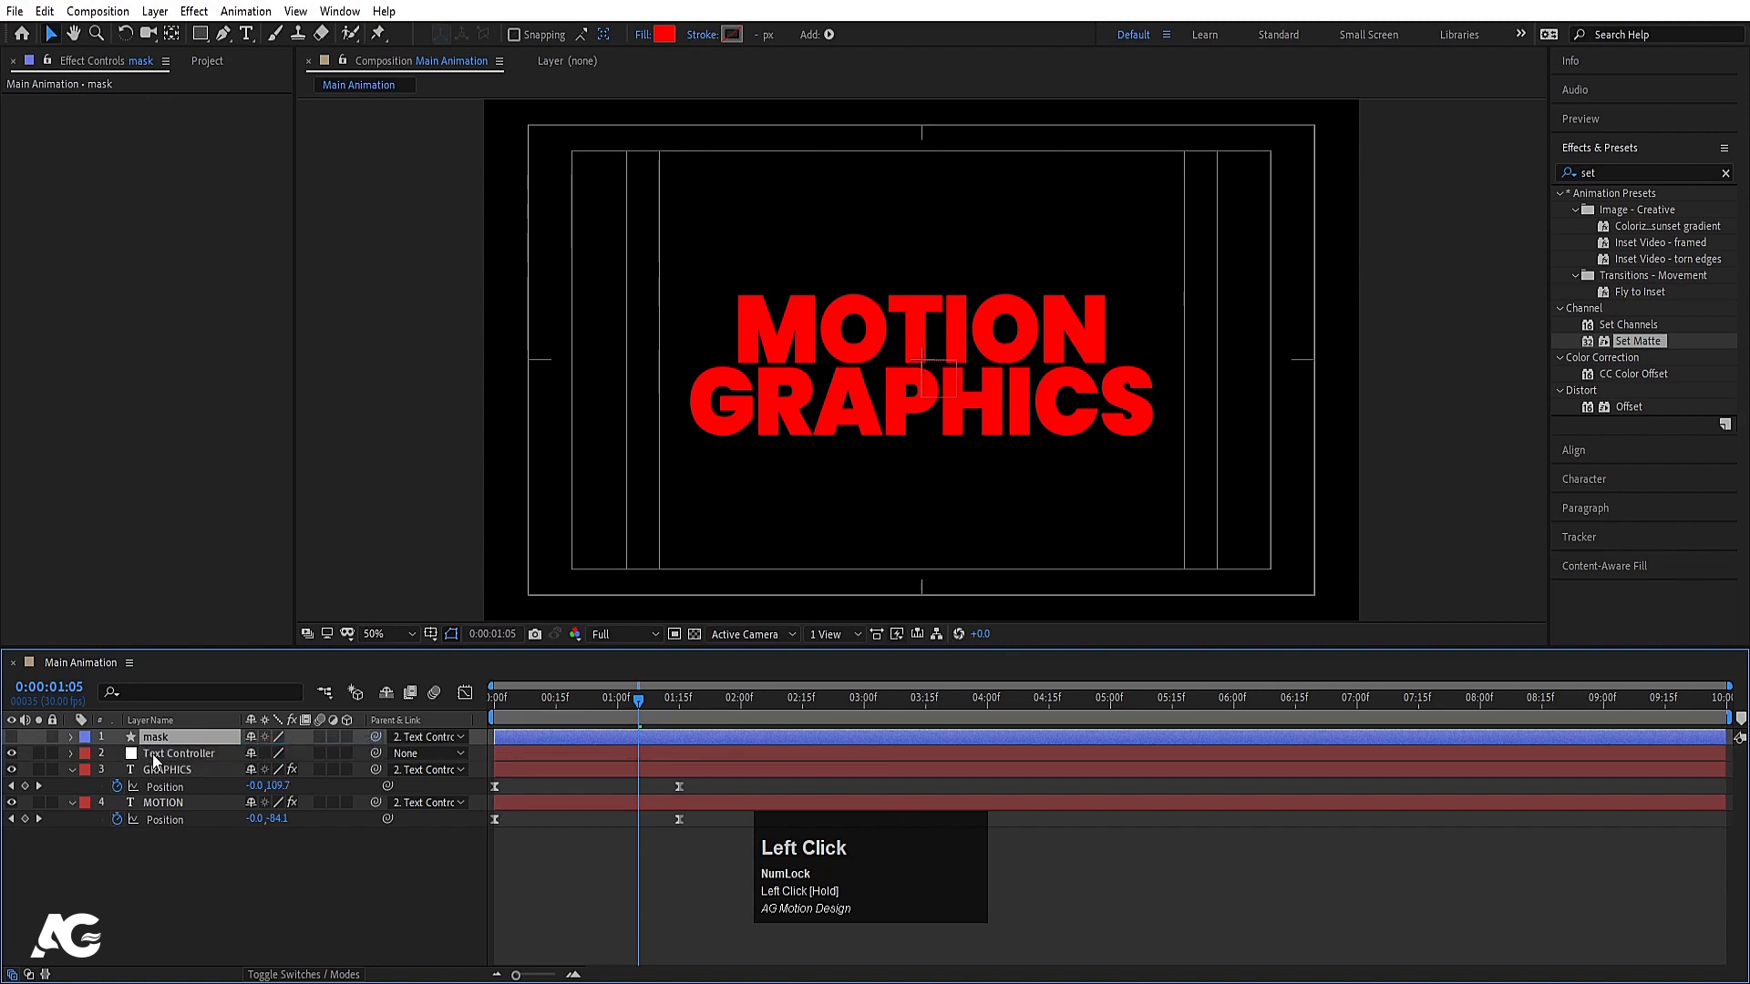
# Set Text Controller's scale to 100% and keyframe it at 1:05
pyautogui.click(151, 753)
pyautogui.press('s')
pyautogui.click(275, 769)
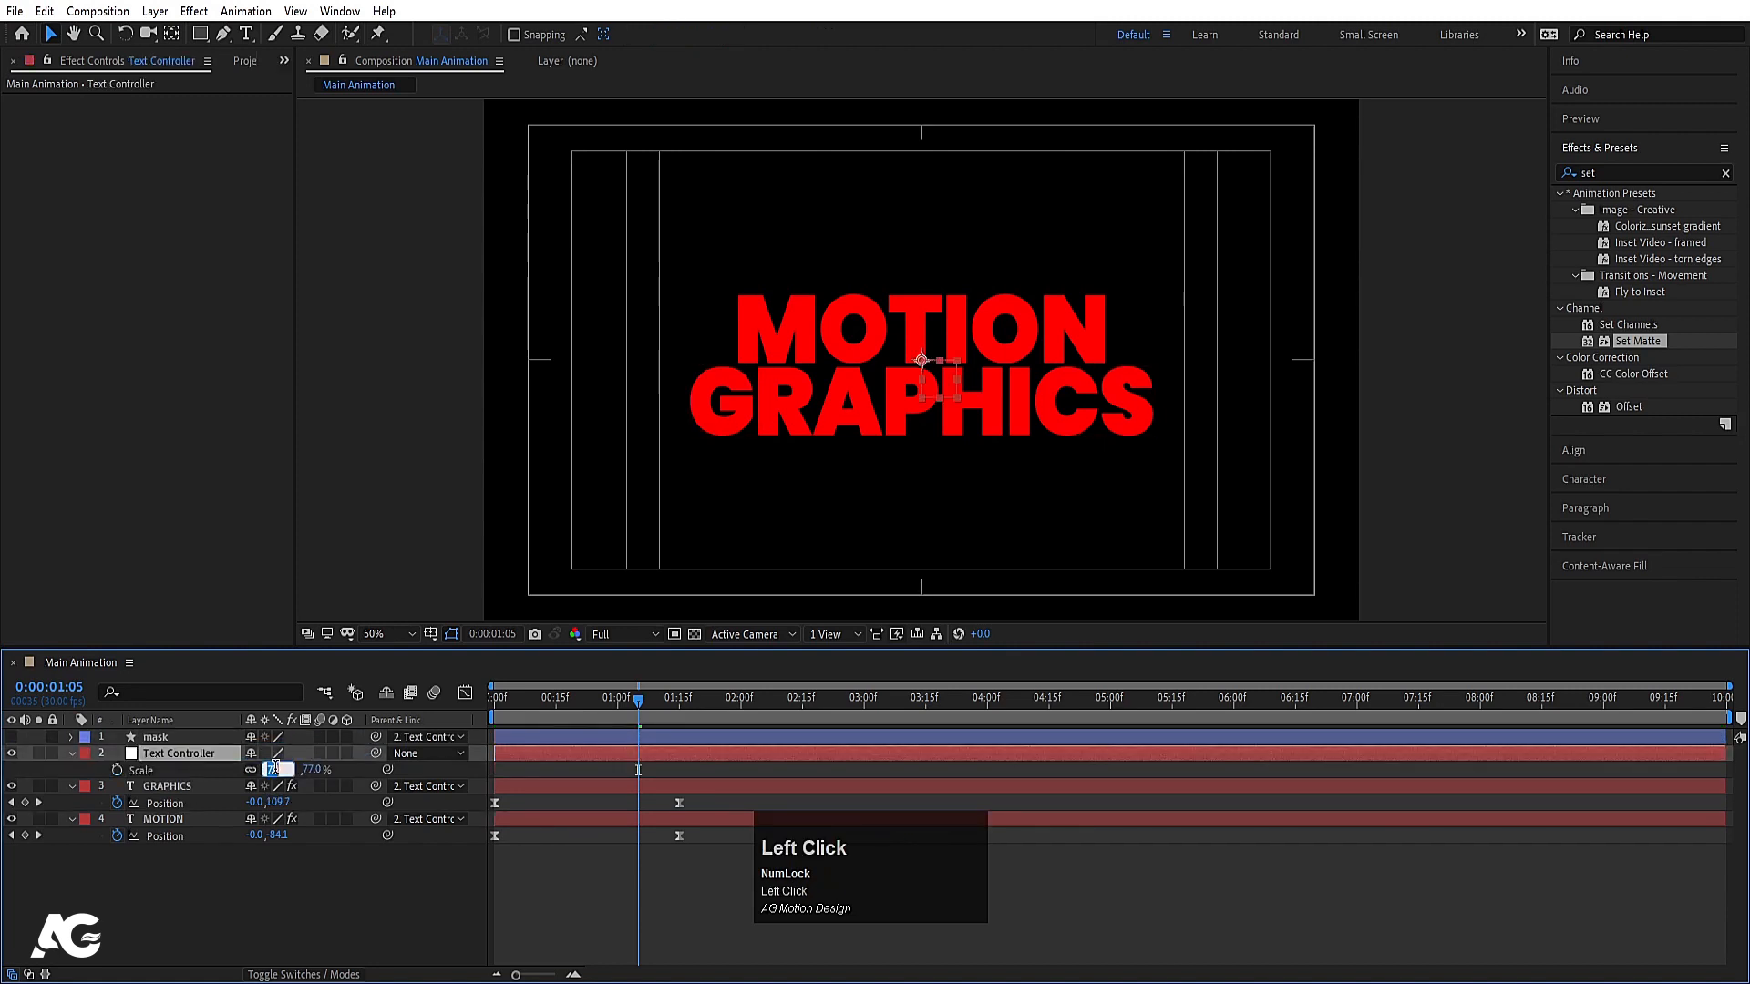
pyautogui.write('90')
pyautogui.press('Return')
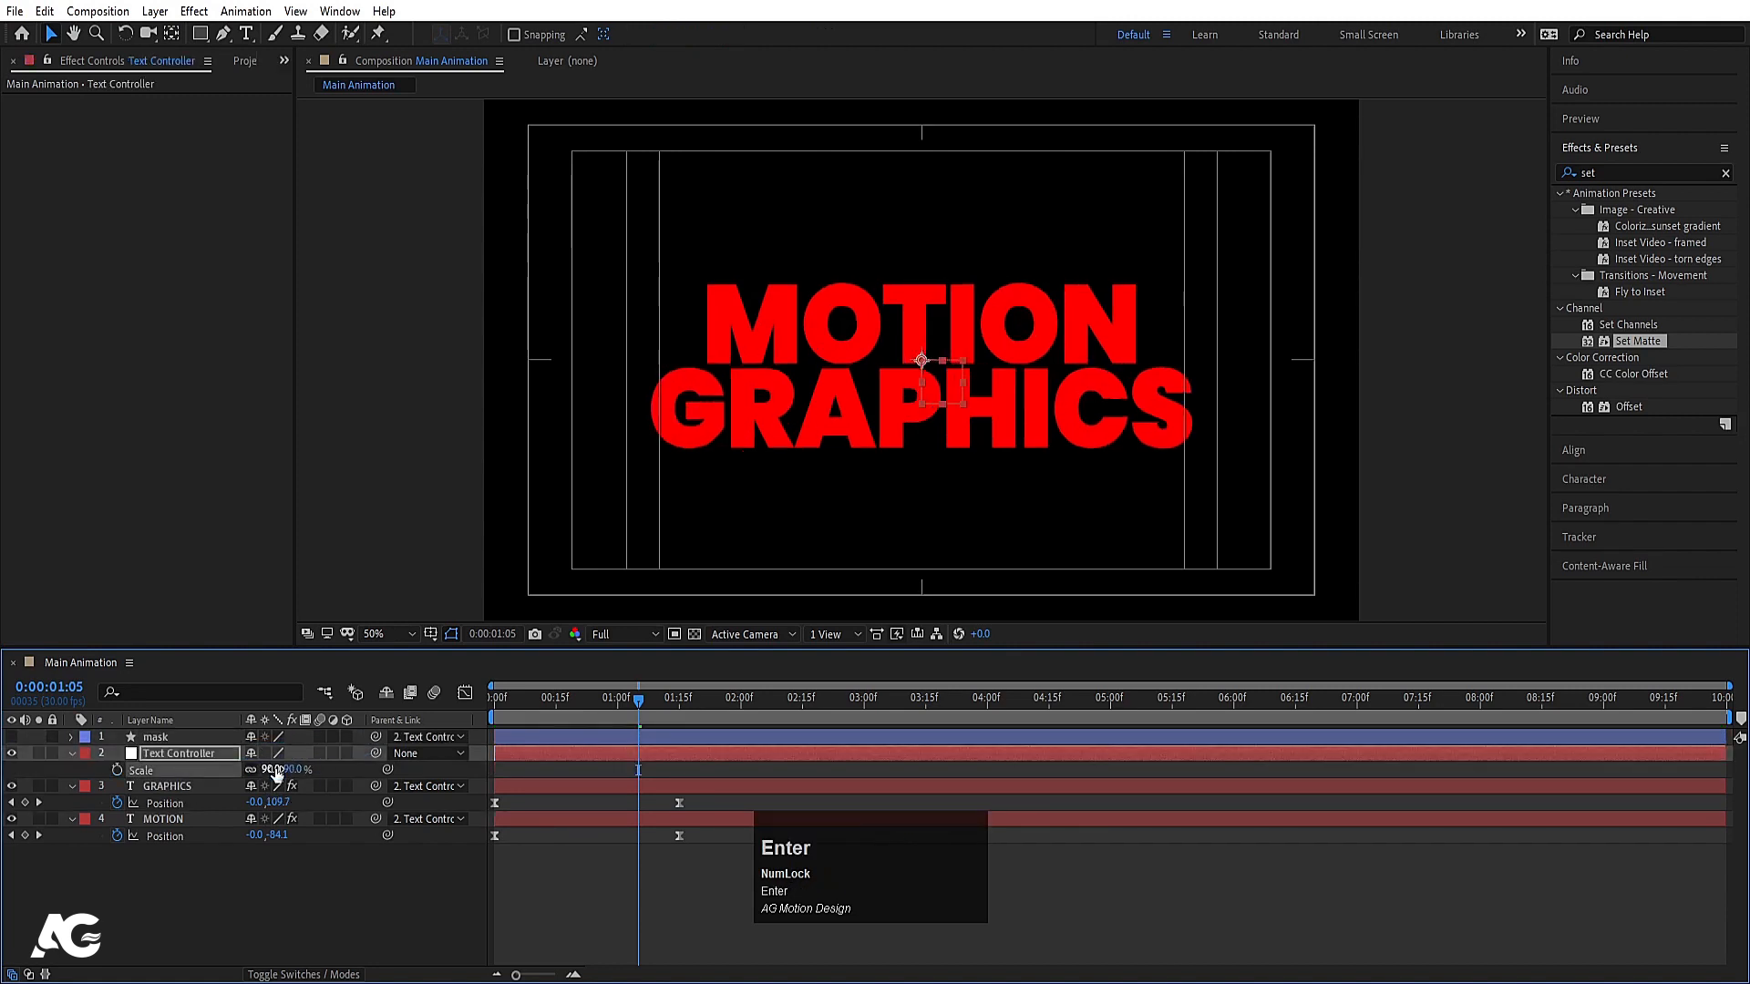
pyautogui.moveTo(276, 770); pyautogui.dragTo(286, 767)
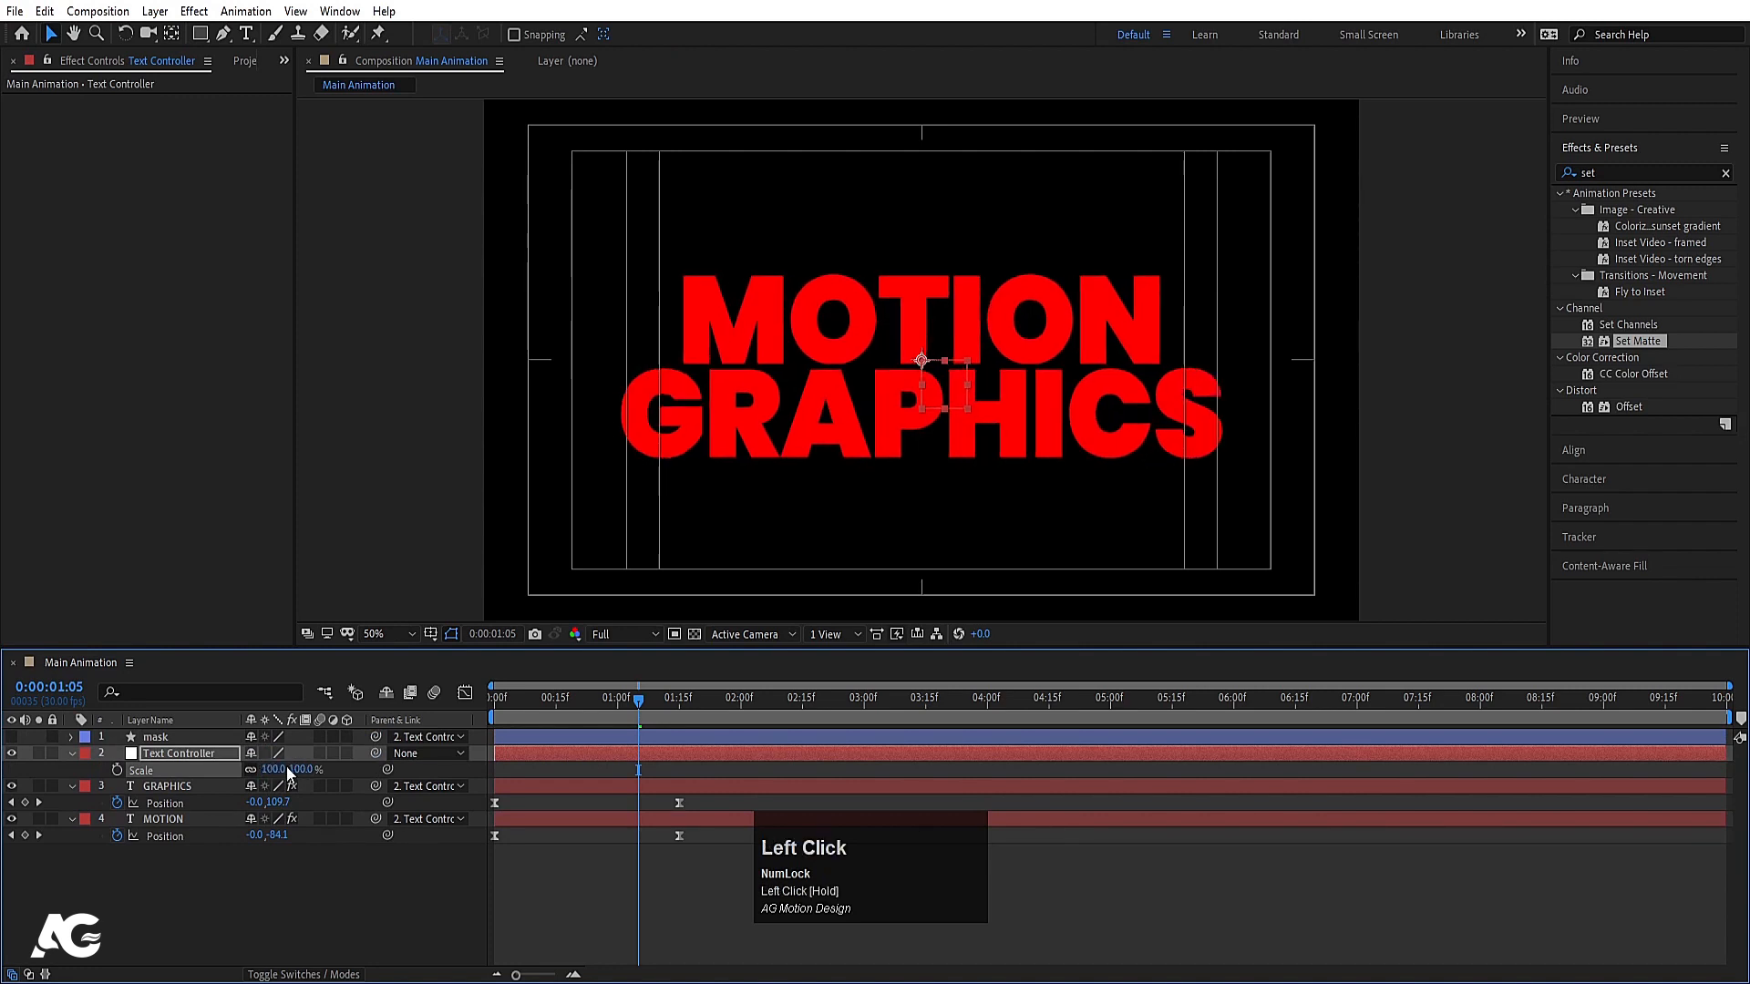
pyautogui.click(116, 770)
# Add a second Scale keyframe of 70% to Text Controller at 2:14
pyautogui.click(796, 700)
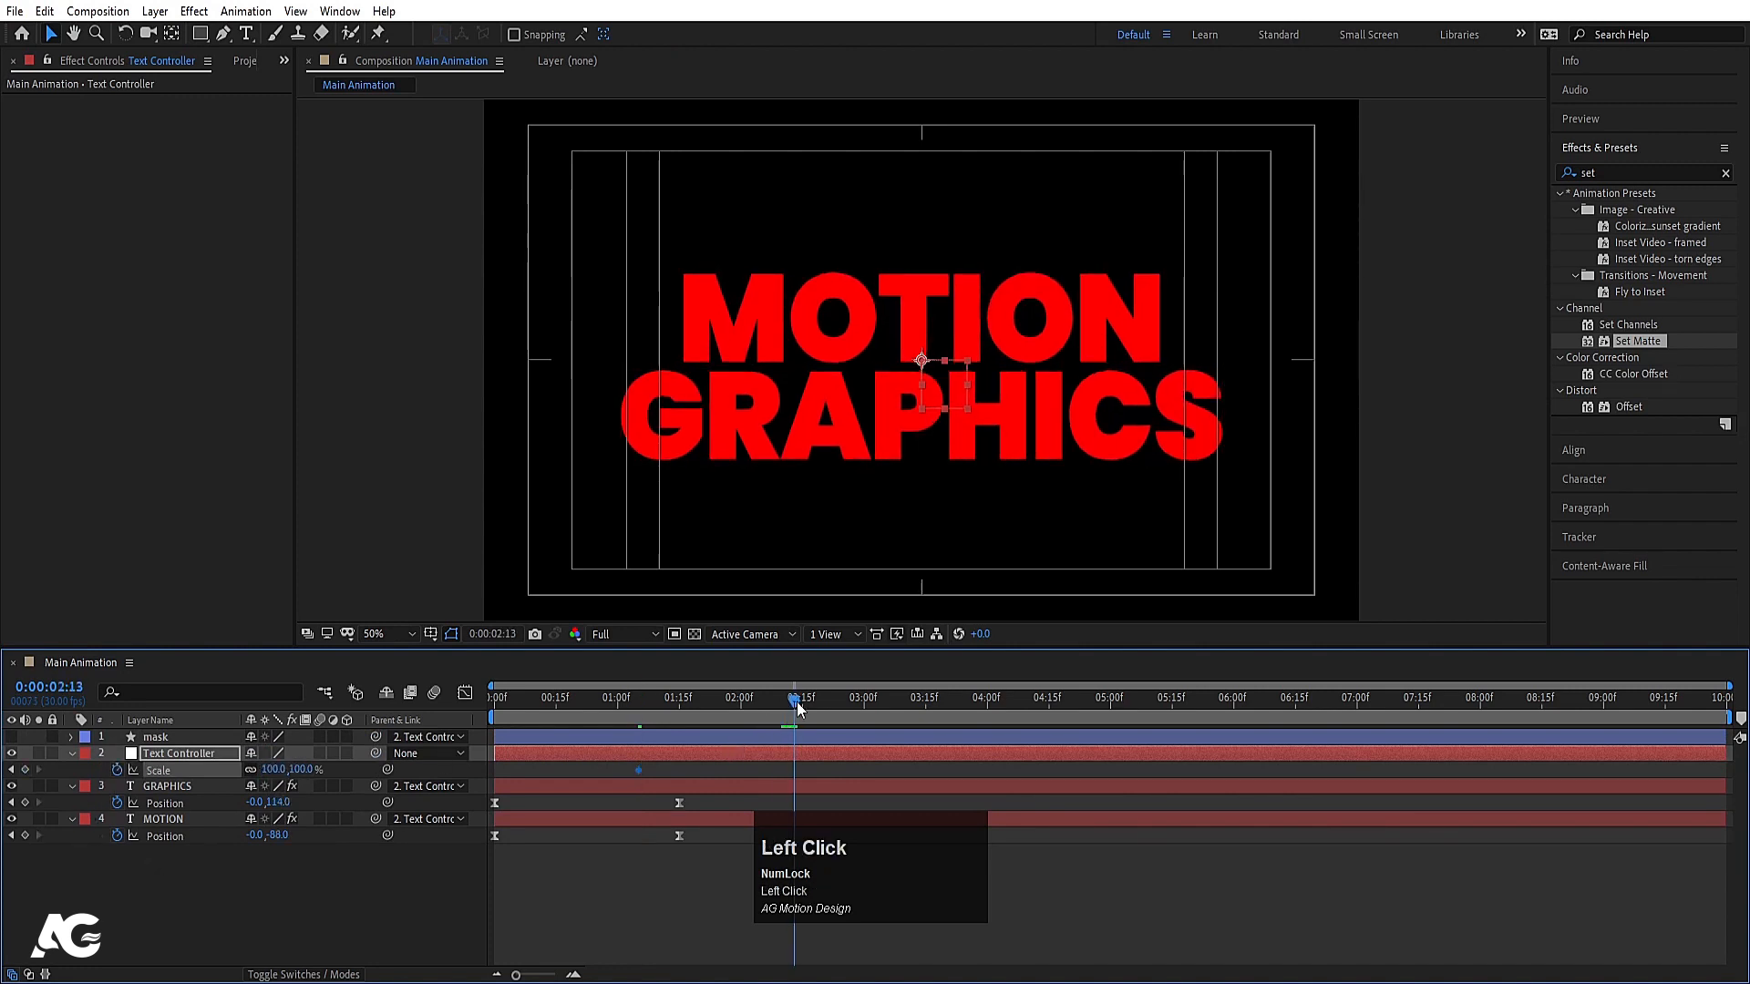
pyautogui.click(275, 770)
pyautogui.write('80')
pyautogui.press('Return')
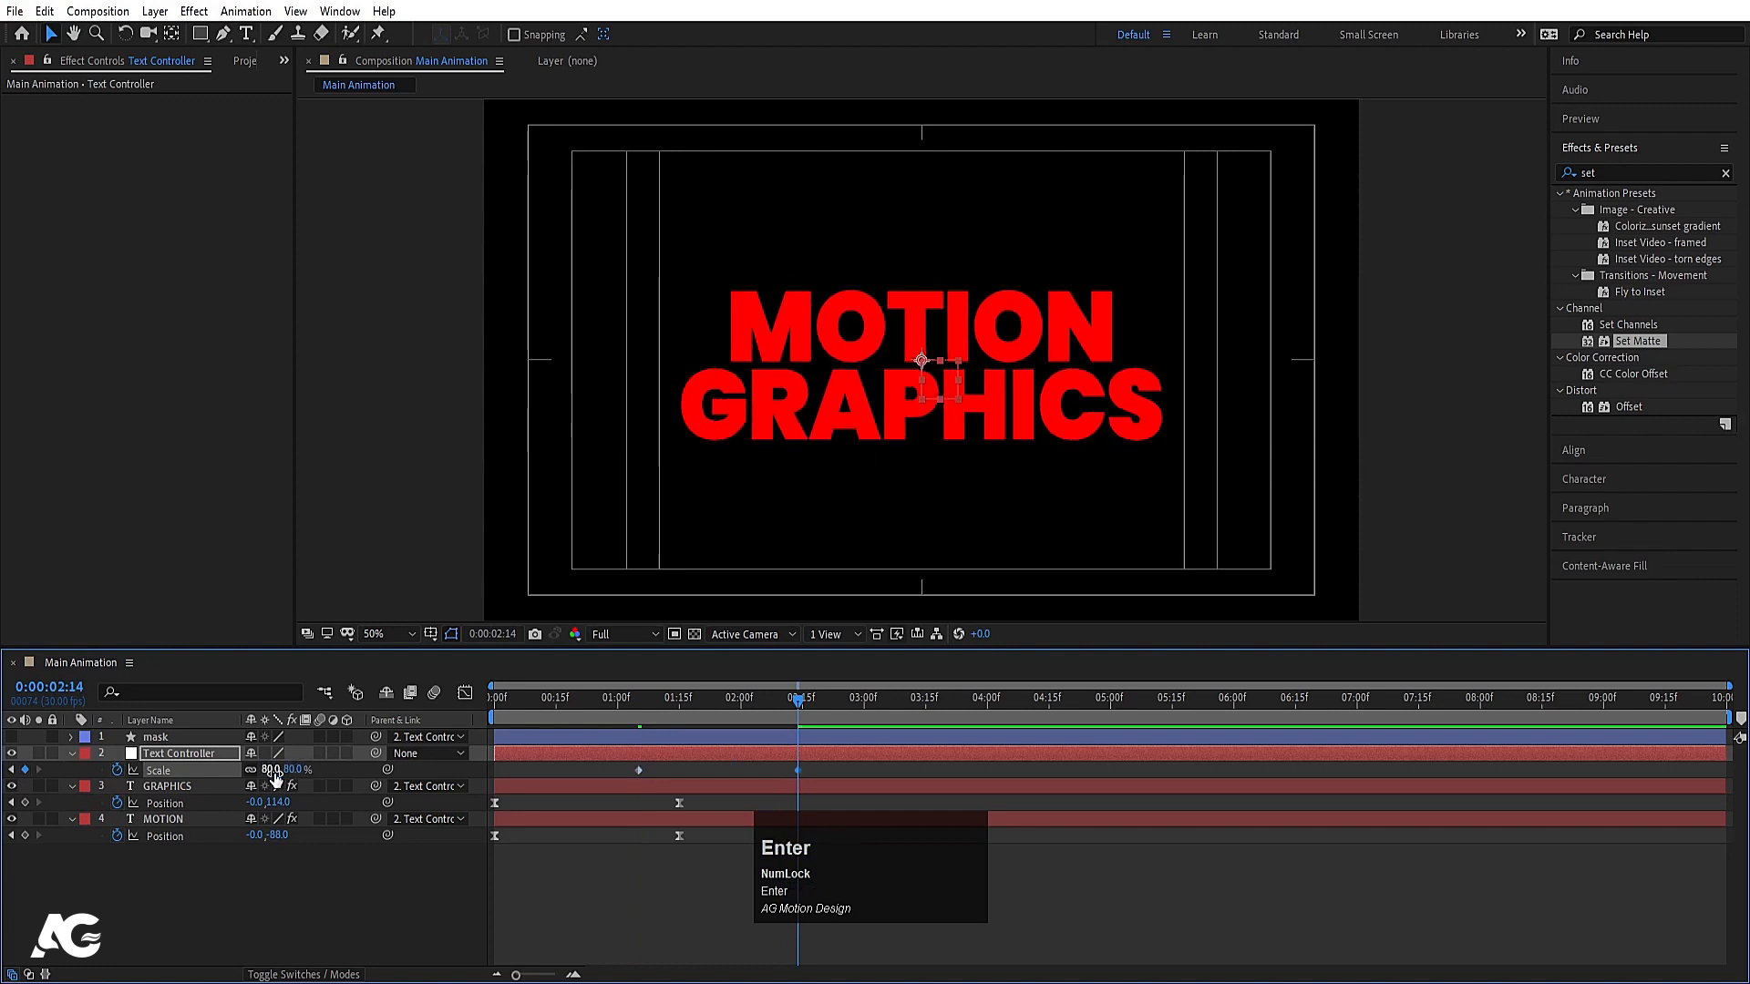
pyautogui.click(274, 770)
pyautogui.press('Return')
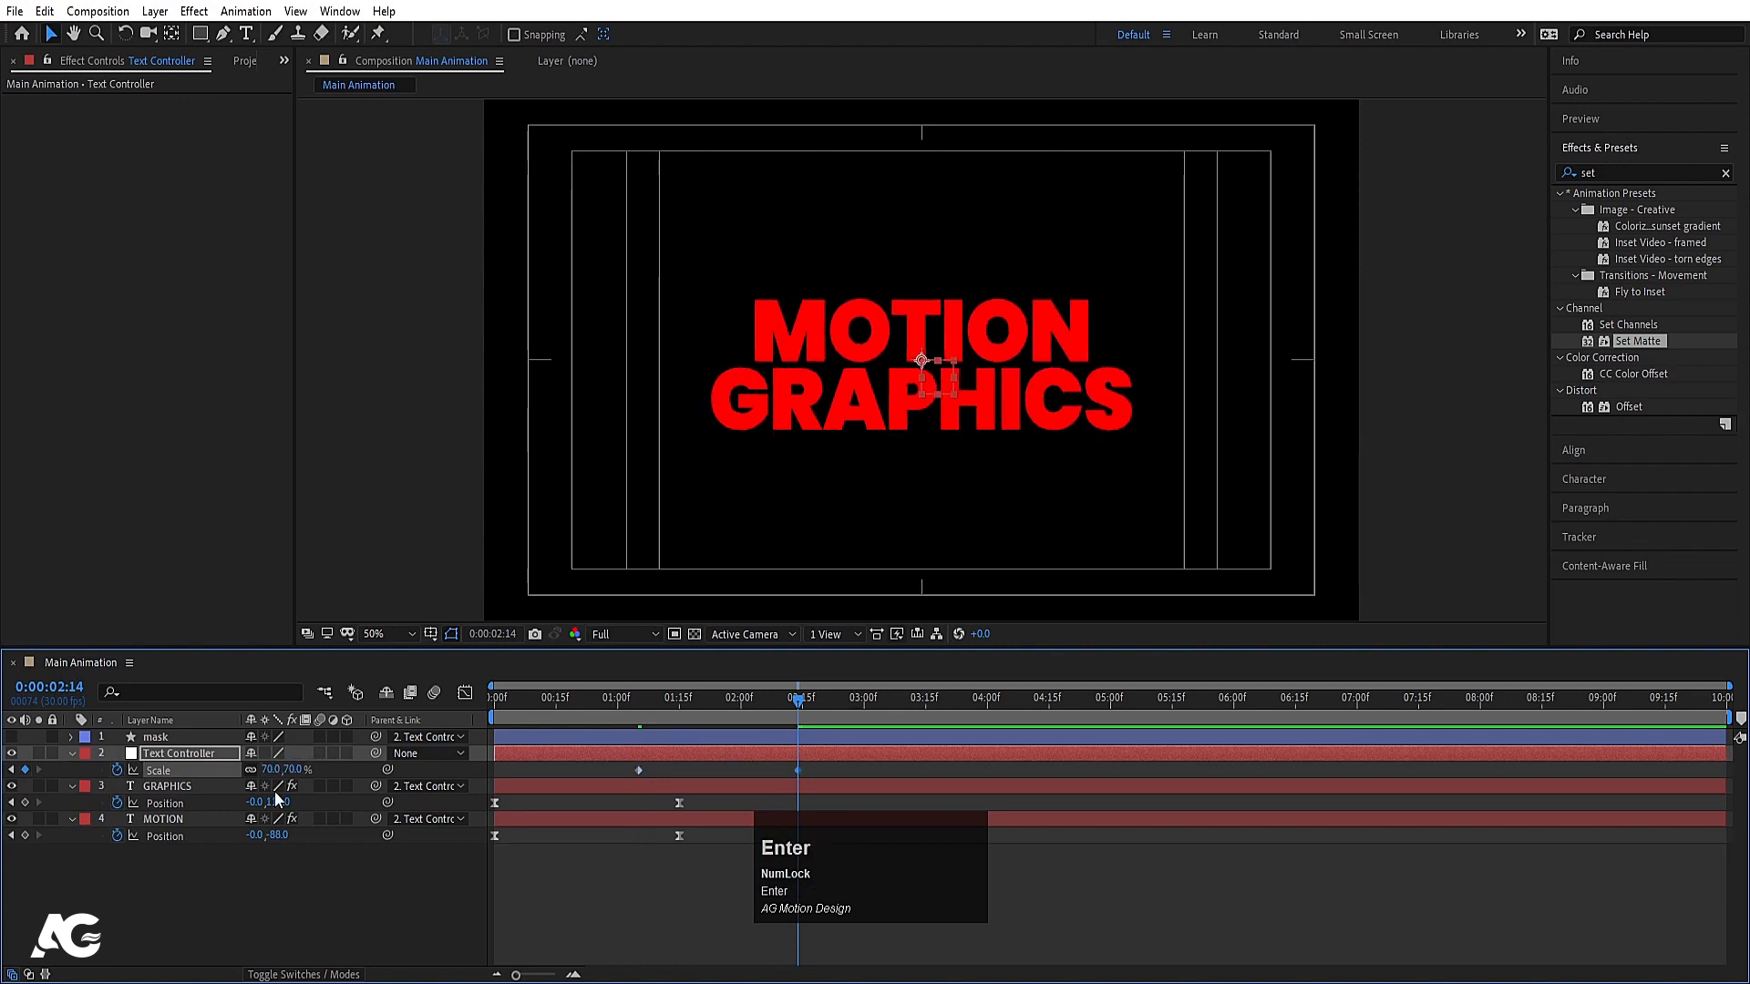
# Easy-ease Text Controller's Scale keyframes and shape their speed curve for a fast start and slow finish
pyautogui.press('F9')
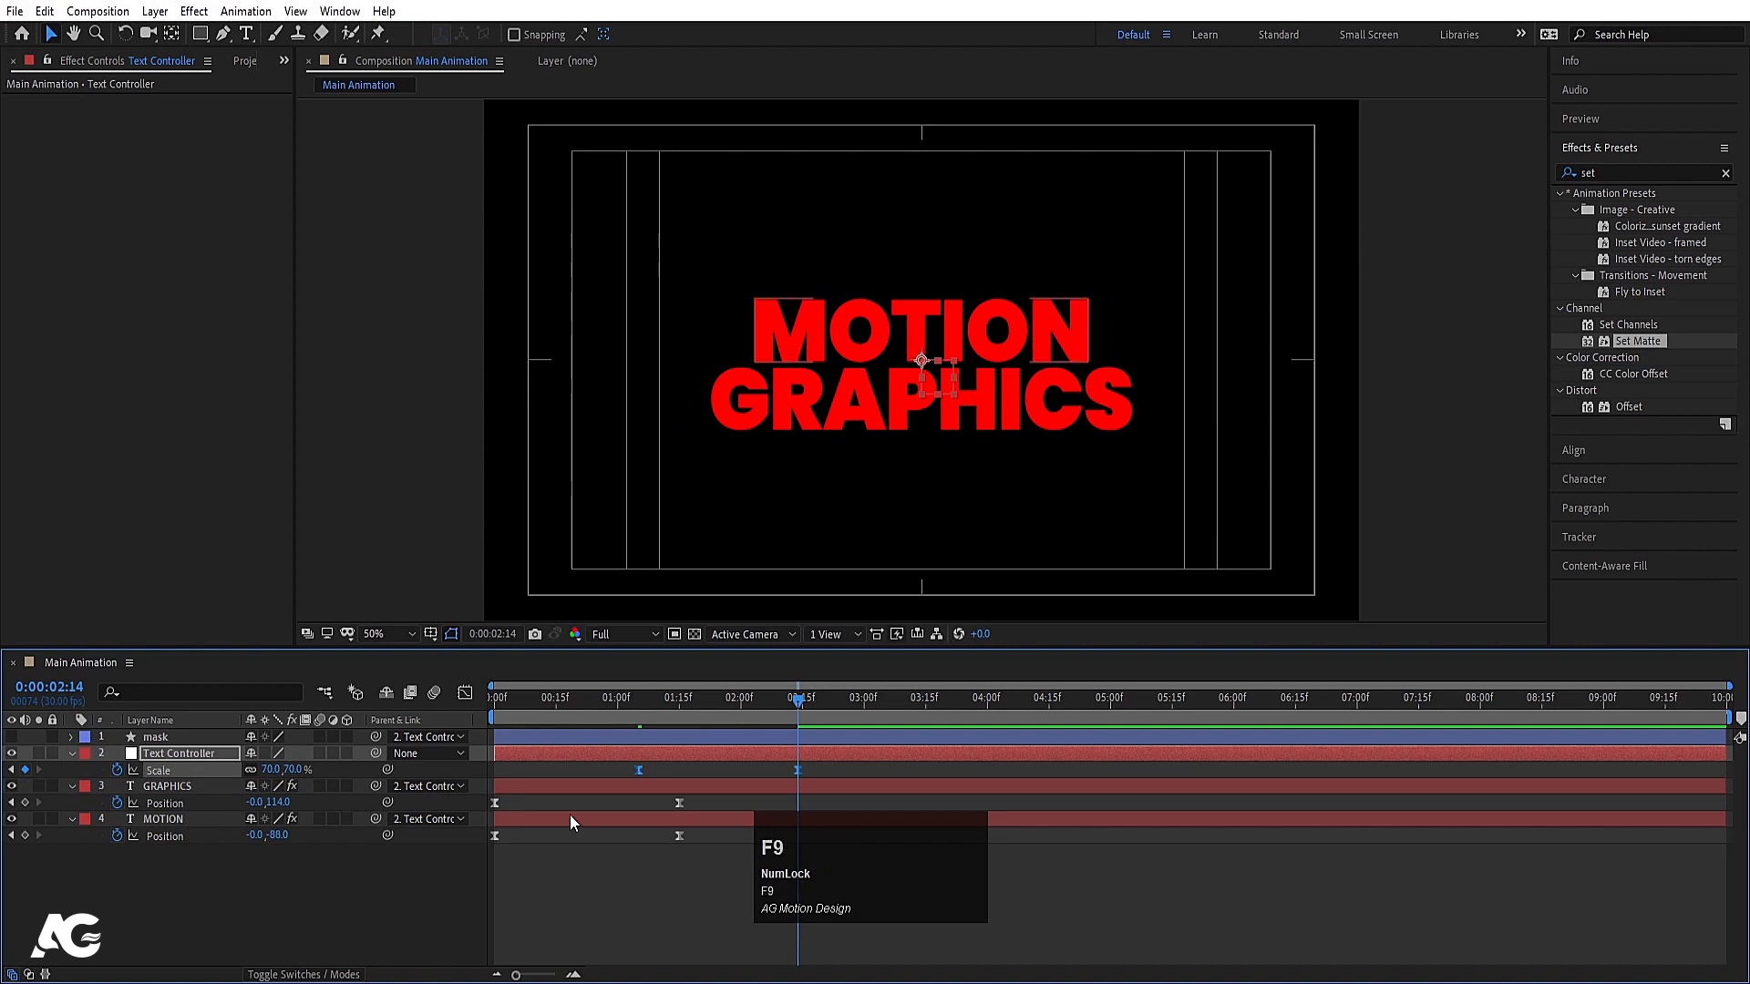
pyautogui.click(465, 693)
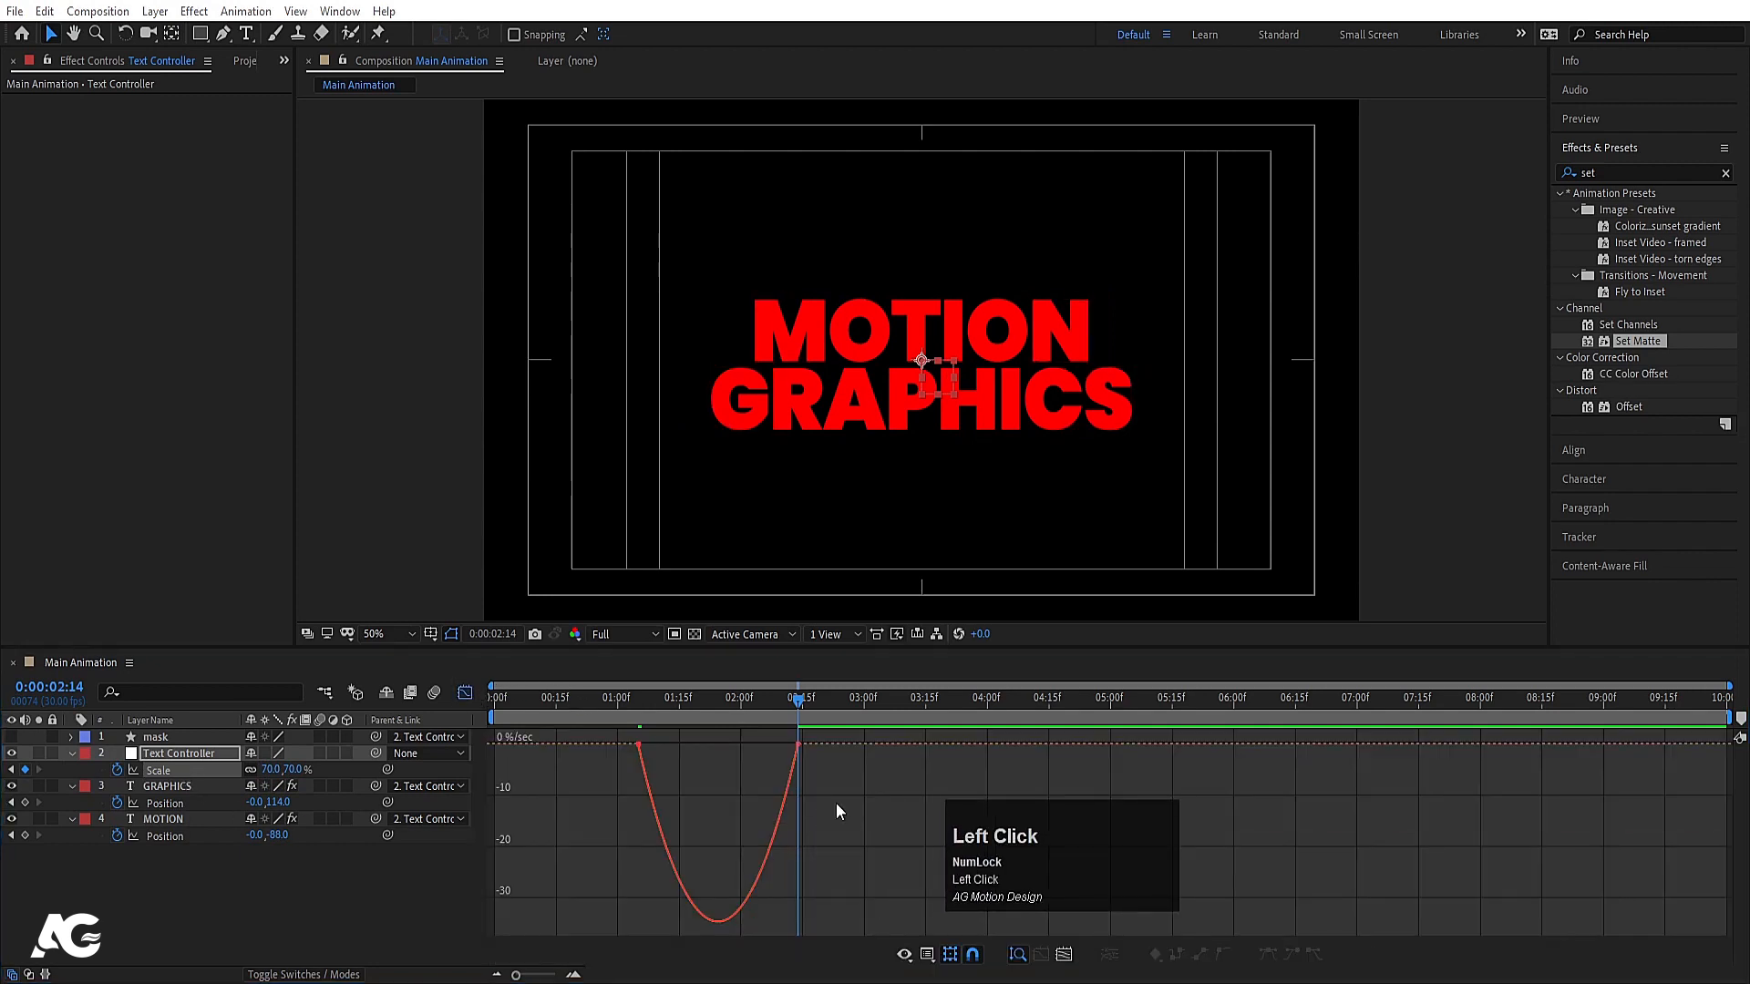
pyautogui.moveTo(836, 922); pyautogui.dragTo(538, 668)
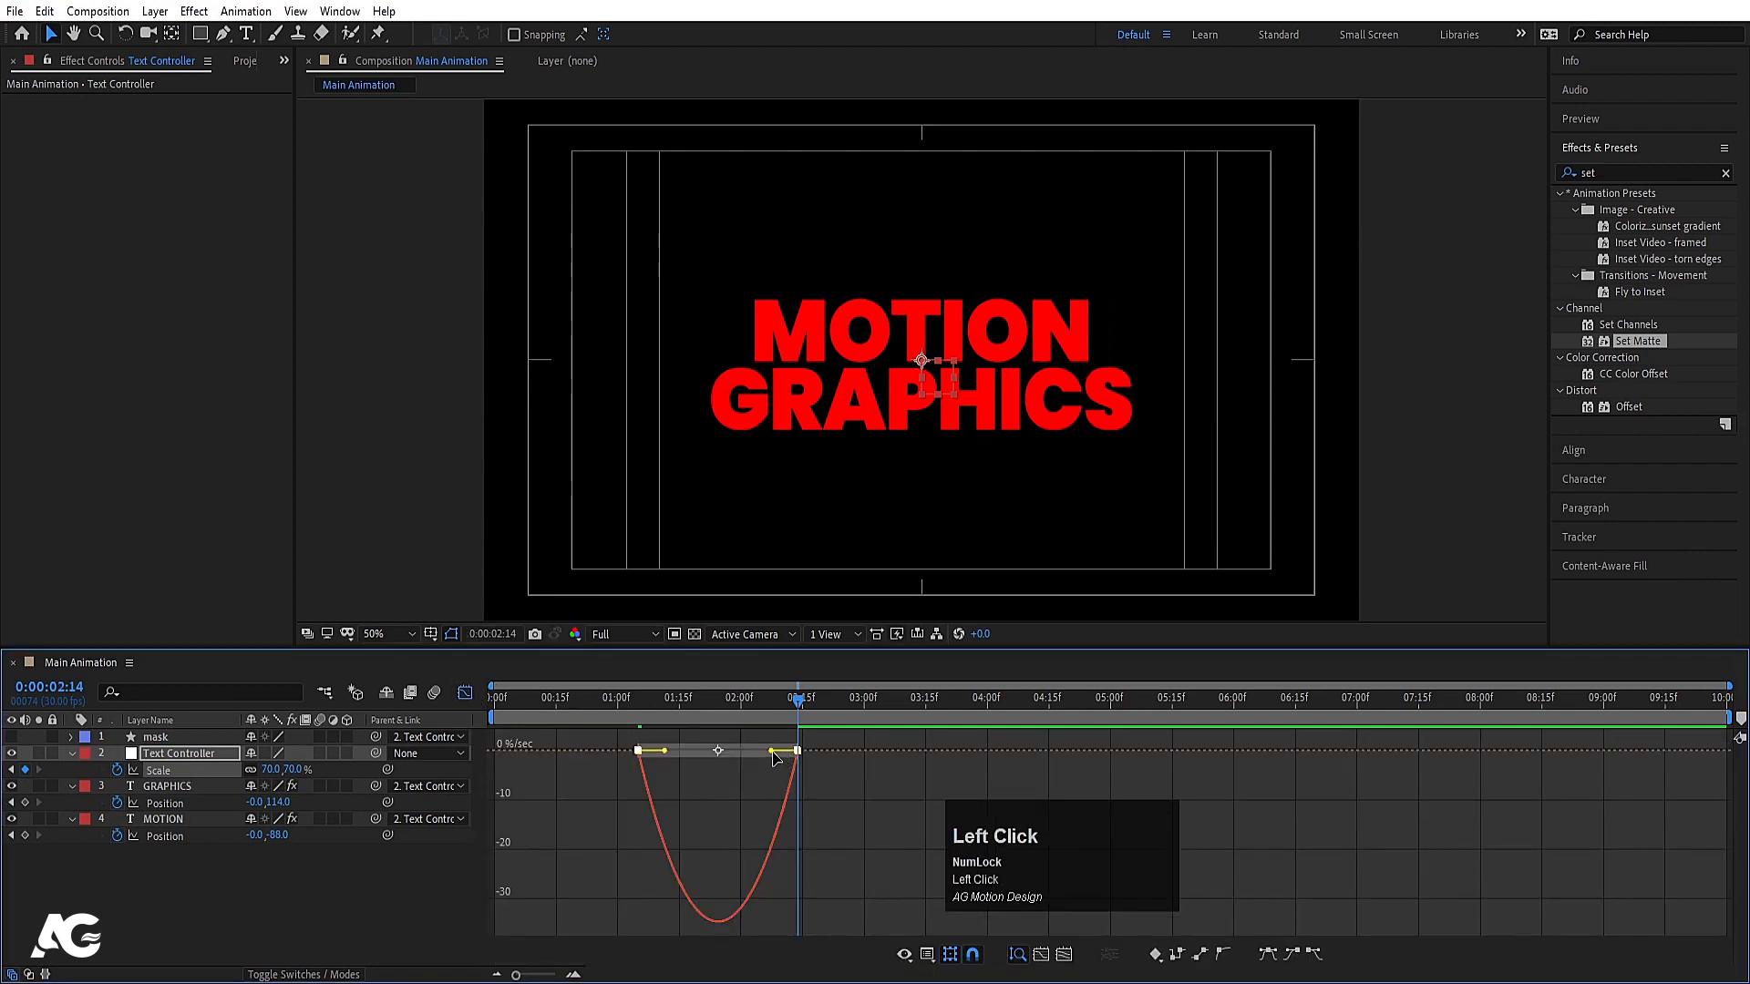
pyautogui.moveTo(774, 758); pyautogui.dragTo(699, 748)
pyautogui.press('Home')
pyautogui.click(465, 692)
# Preview the scale animation and collapse the layers' keyframed properties
pyautogui.press('space')
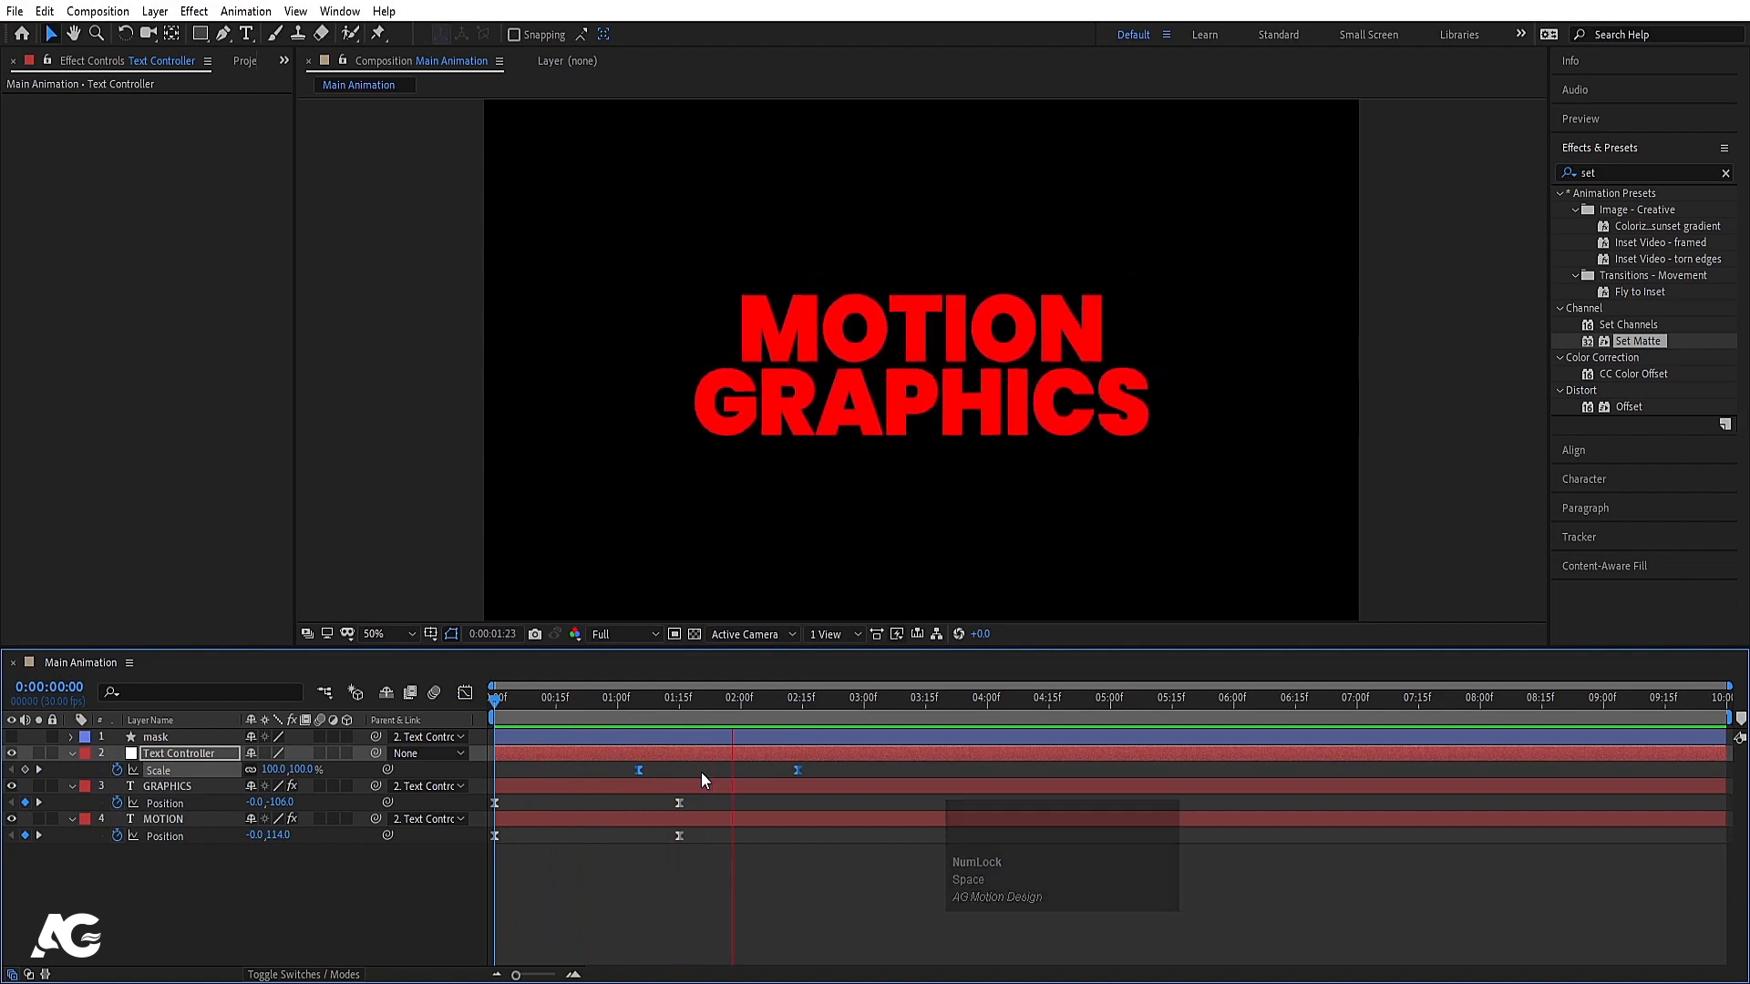
pyautogui.press('space')
pyautogui.click(735, 886)
pyautogui.press('u')
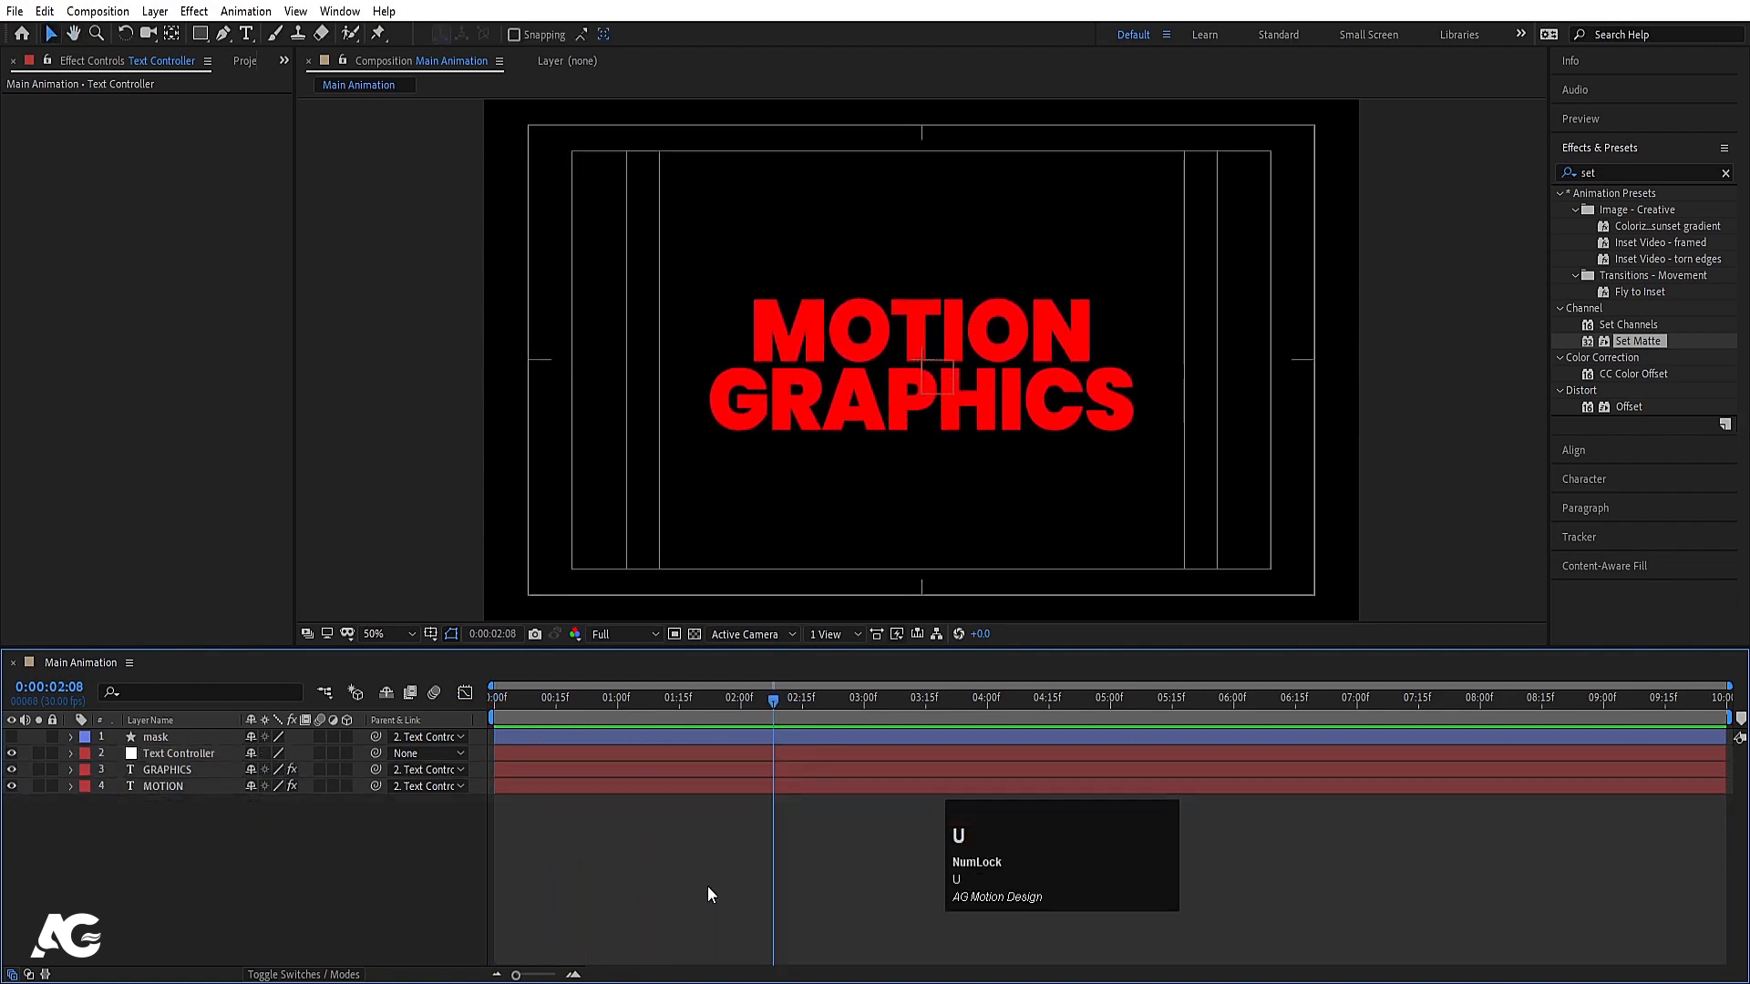
pyautogui.press('space')
pyautogui.press('space')
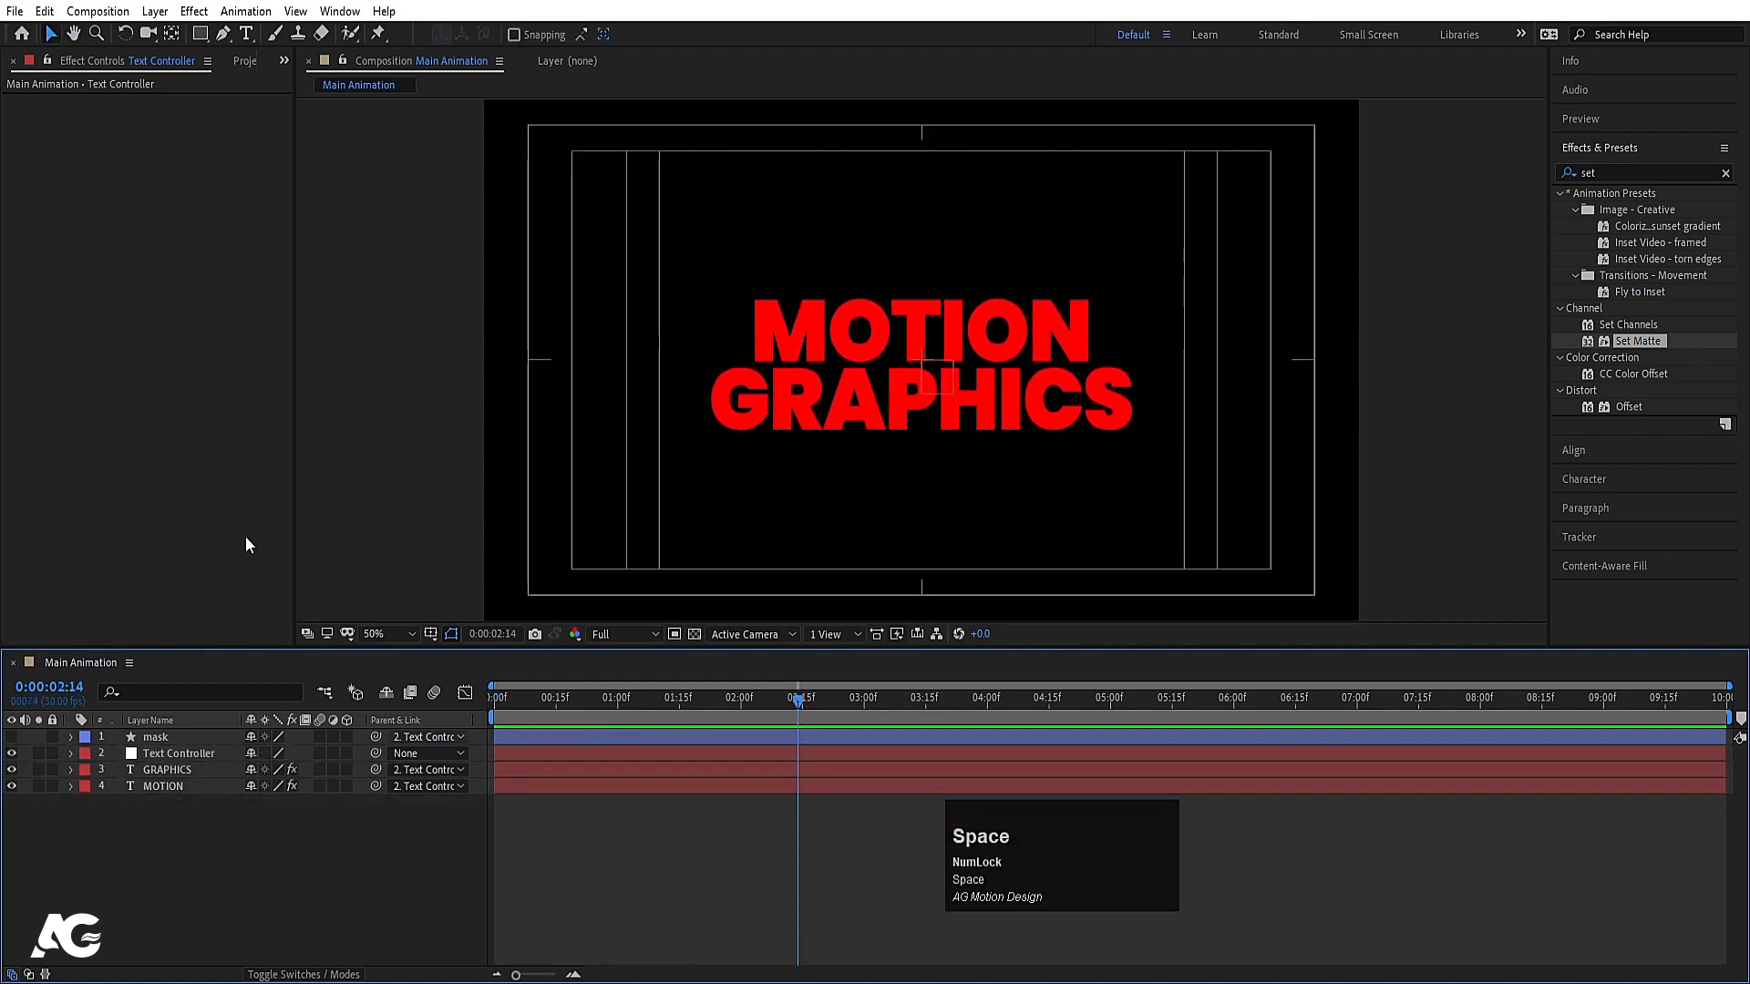
# Add a LOGO text layer near the composition's upper-left corner with a font size of 44 px
pyautogui.click(246, 33)
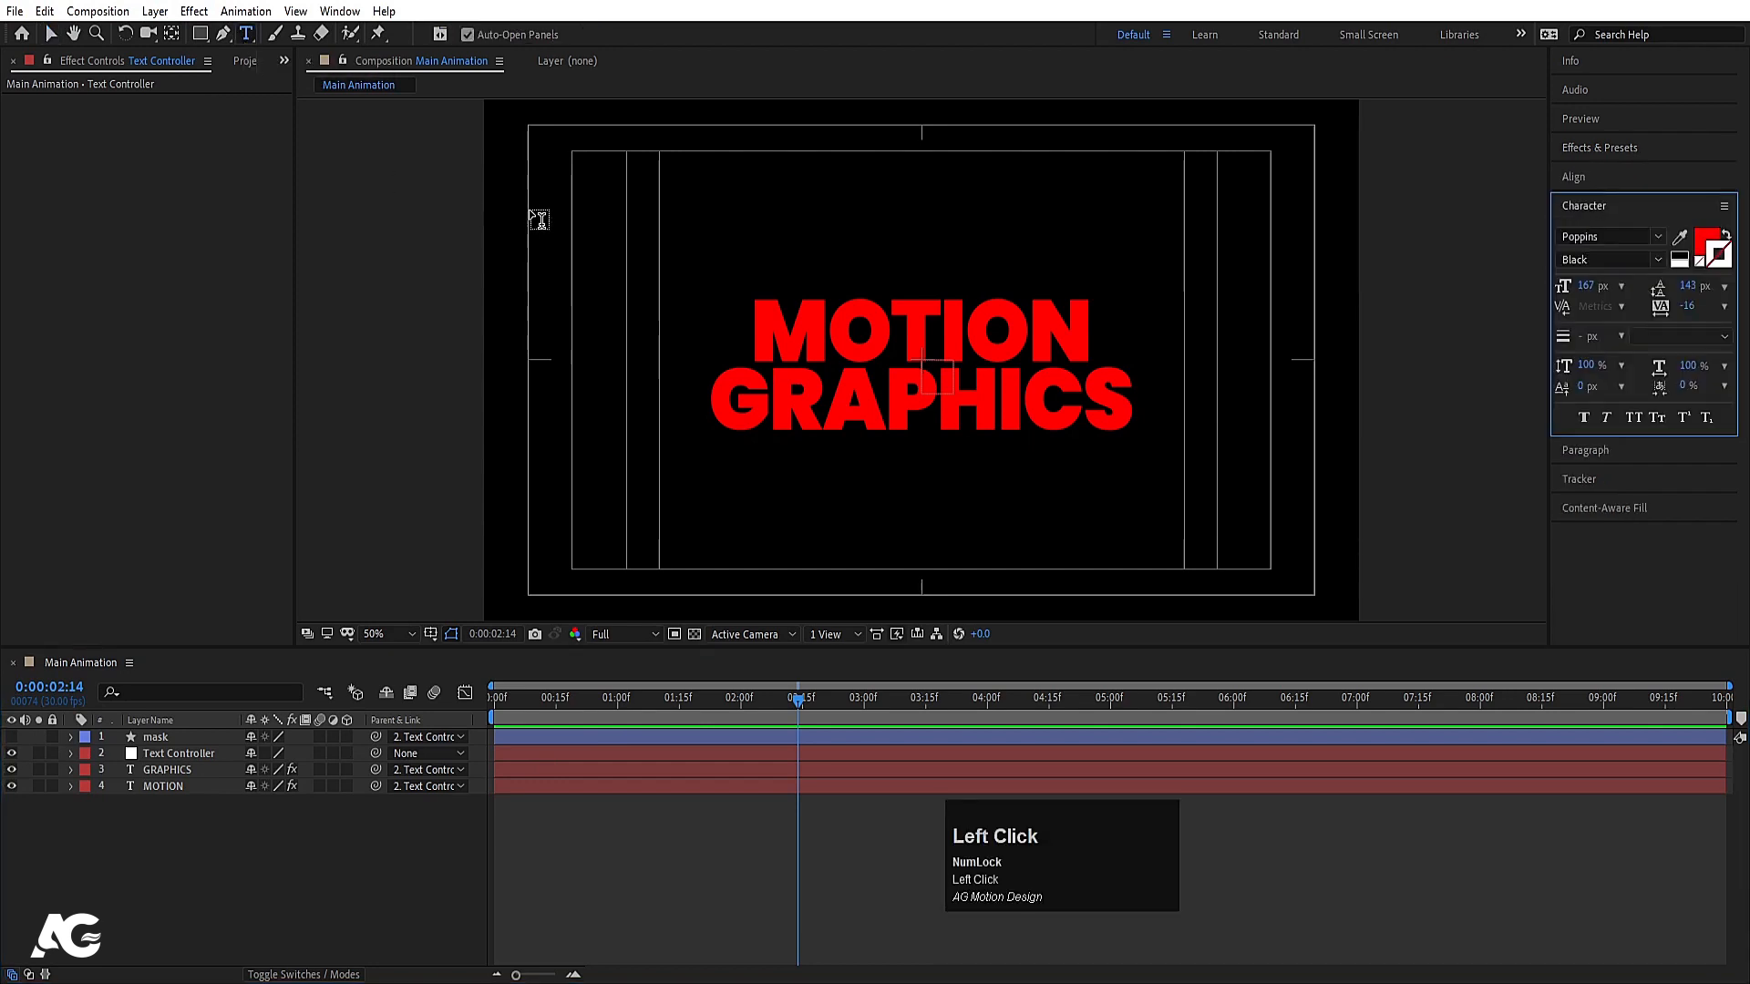
pyautogui.click(547, 156)
pyautogui.write('LOGO')
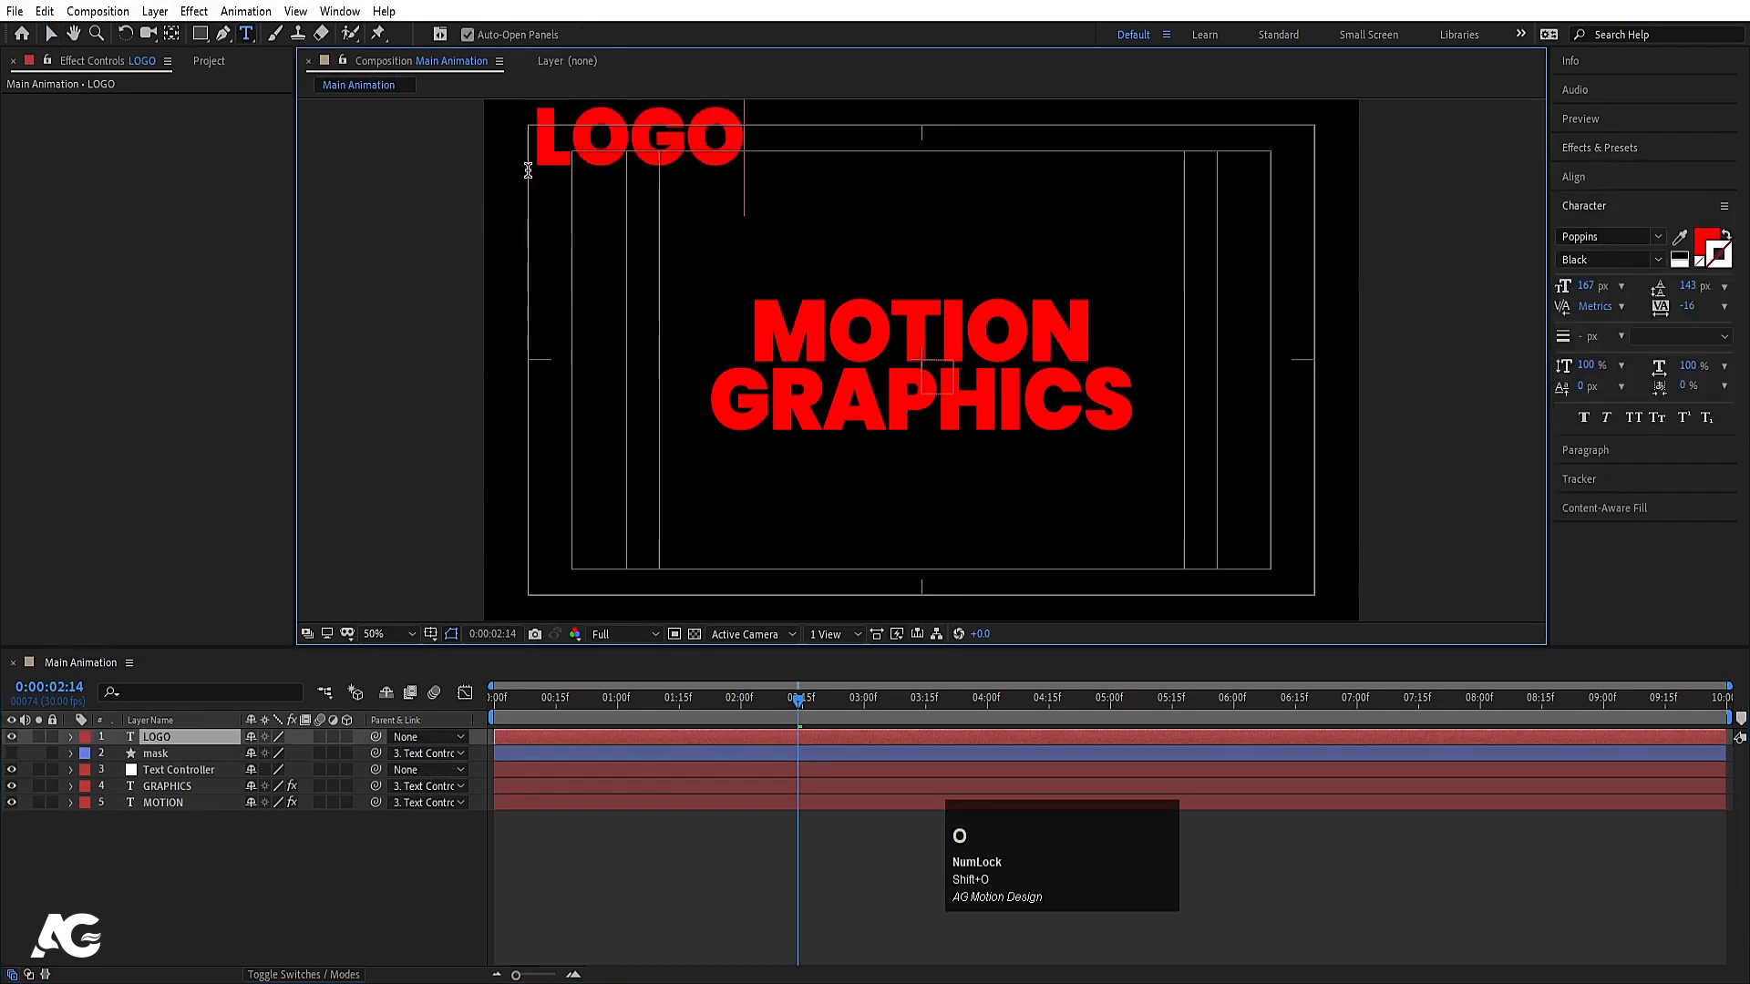
pyautogui.hotkey('ctrl', 'a')
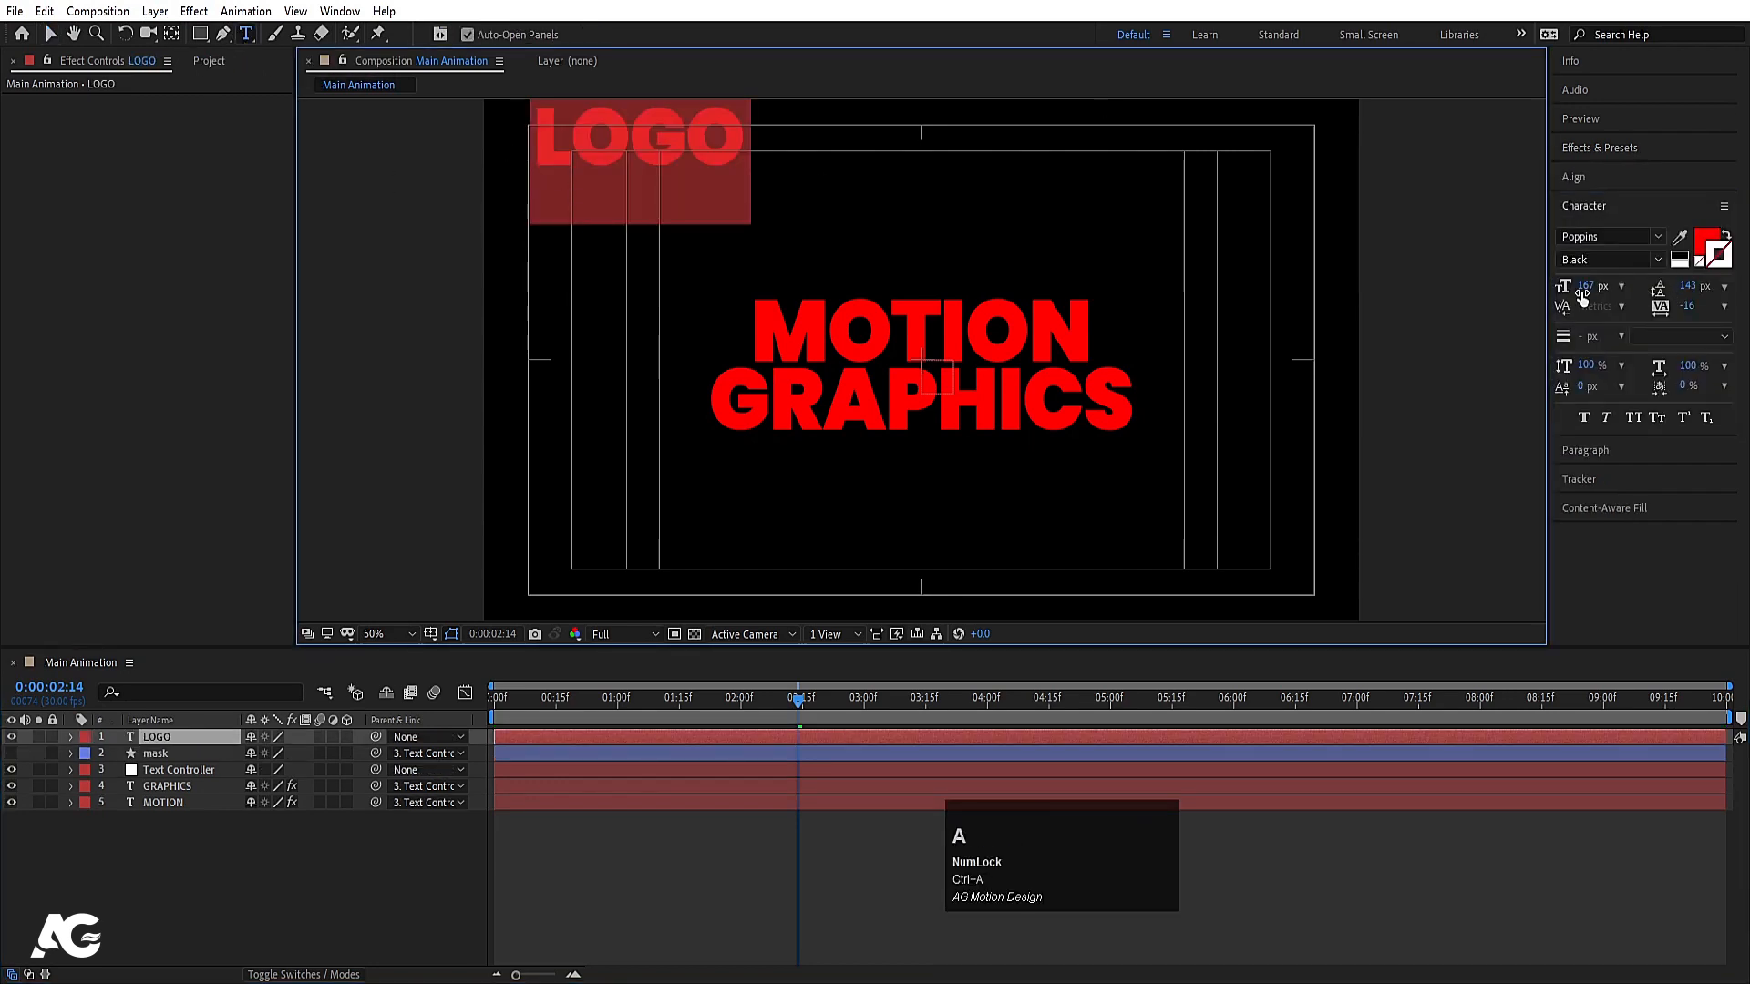
pyautogui.moveTo(1594, 284); pyautogui.dragTo(1465, 264)
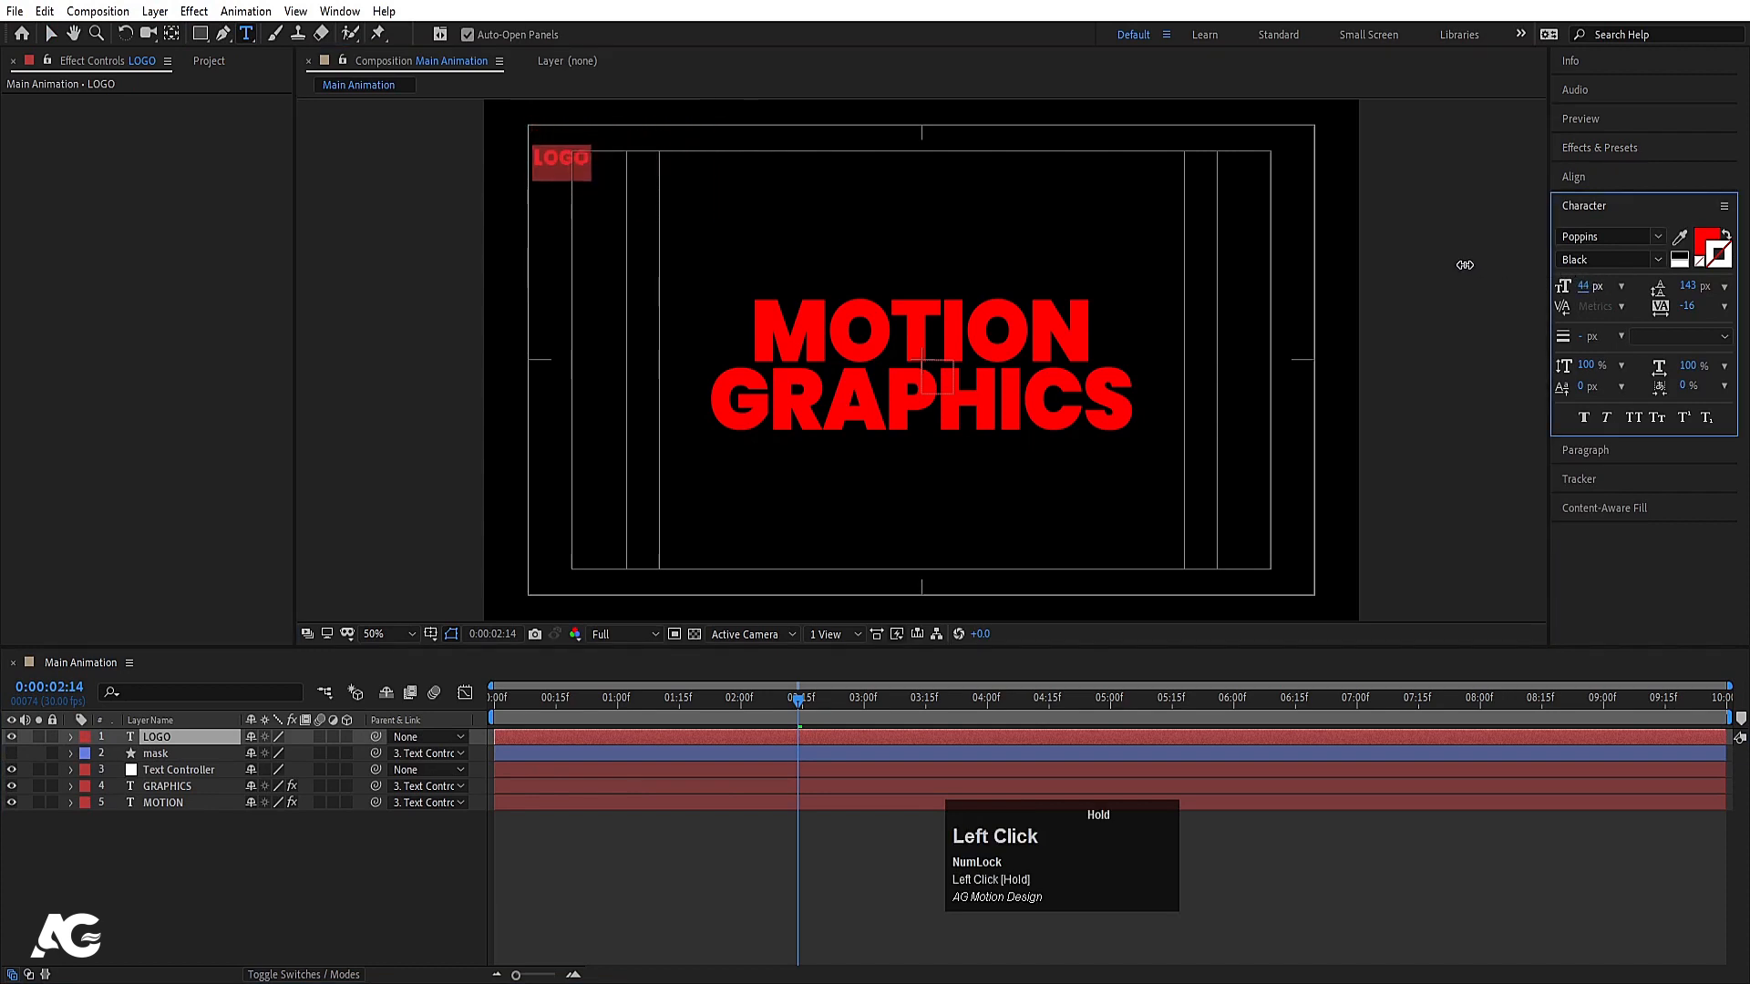
pyautogui.click(52, 37)
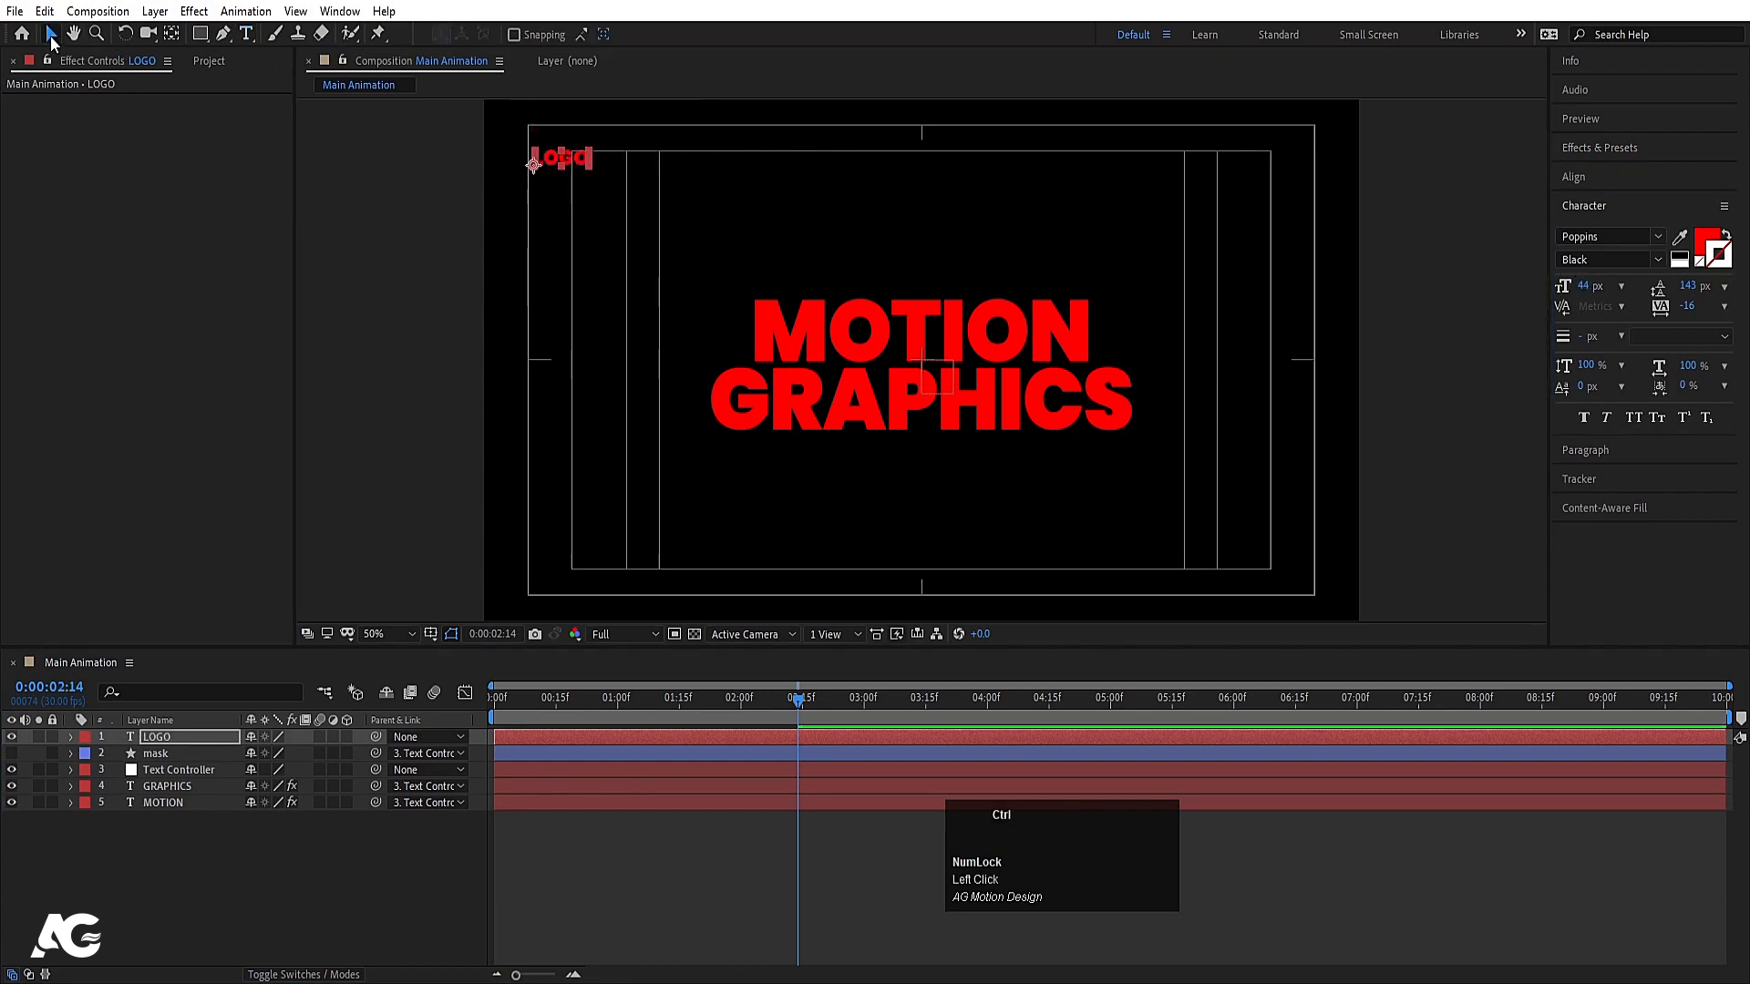
# Center LOGO's anchor point and duplicate the layer, placing one copy at about (104, 62) and the other at about (1802, 1012)
pyautogui.hotkey('ctrl', 'alt', 'Home')
pyautogui.press('v')
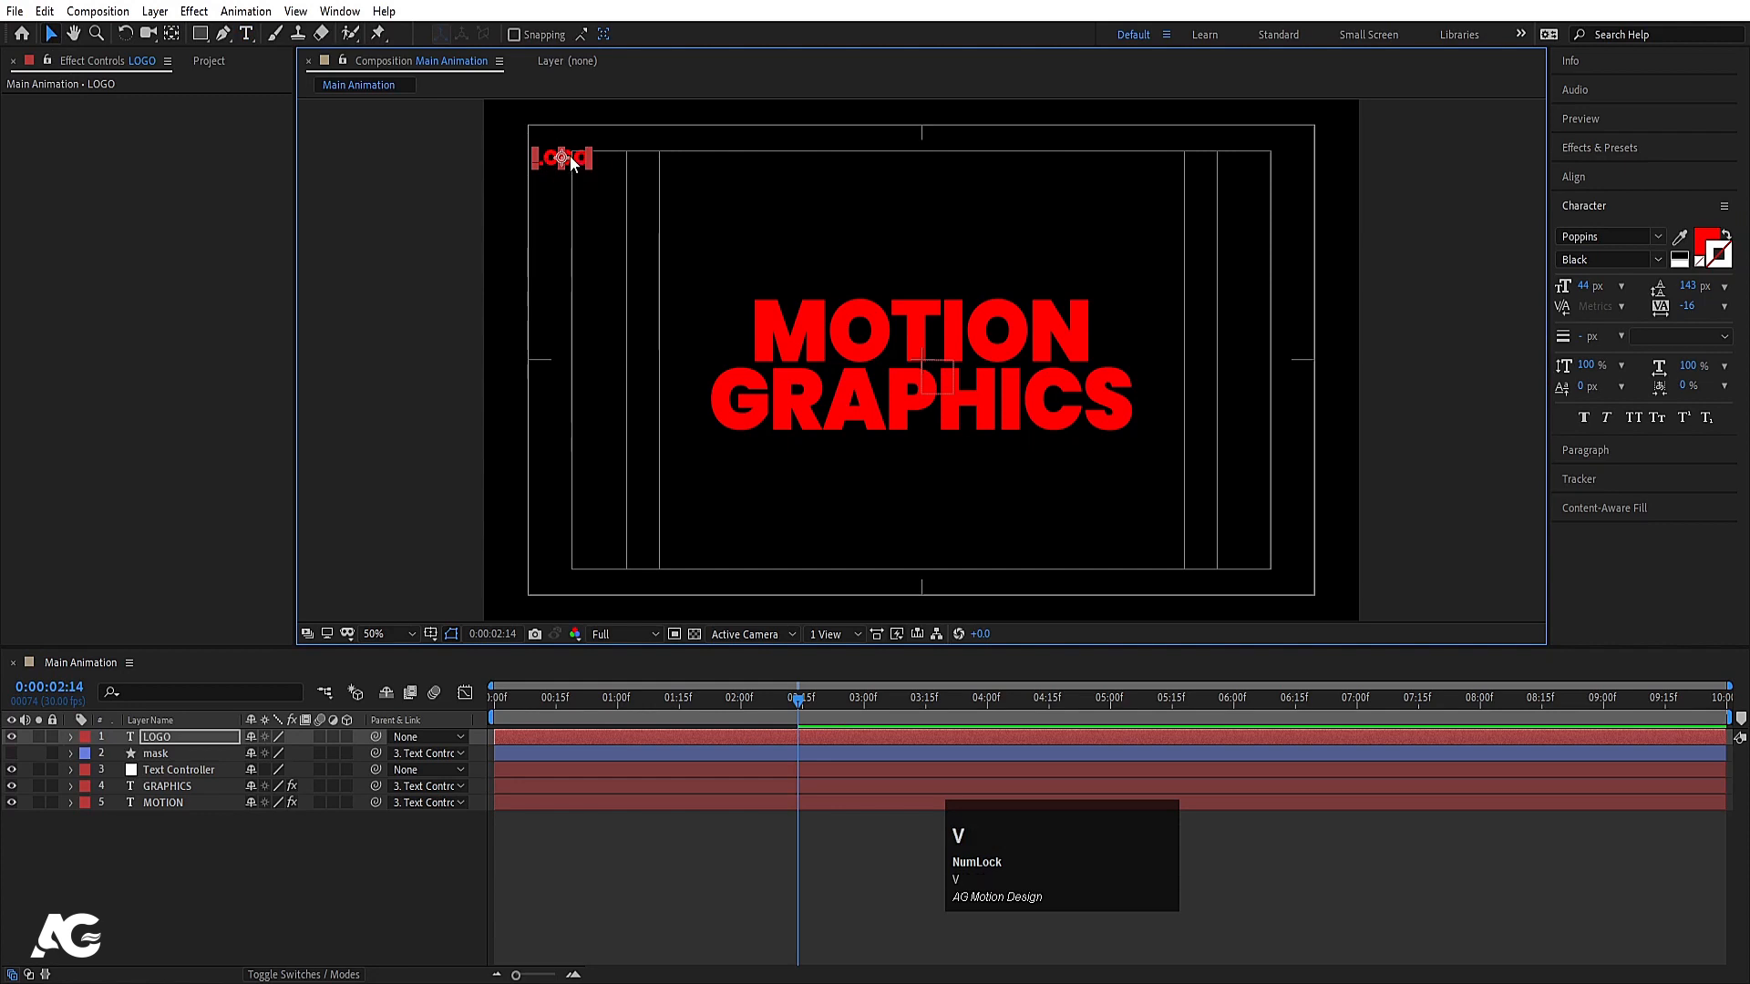
pyautogui.moveTo(571, 162); pyautogui.dragTo(1312, 591)
pyautogui.hotkey('ctrl', 'd')
# Keyframe the Position of both LOGO layers at 0:00 and 1:29
pyautogui.keyDown('shift'); pyautogui.click(156, 754); pyautogui.keyUp('shift')
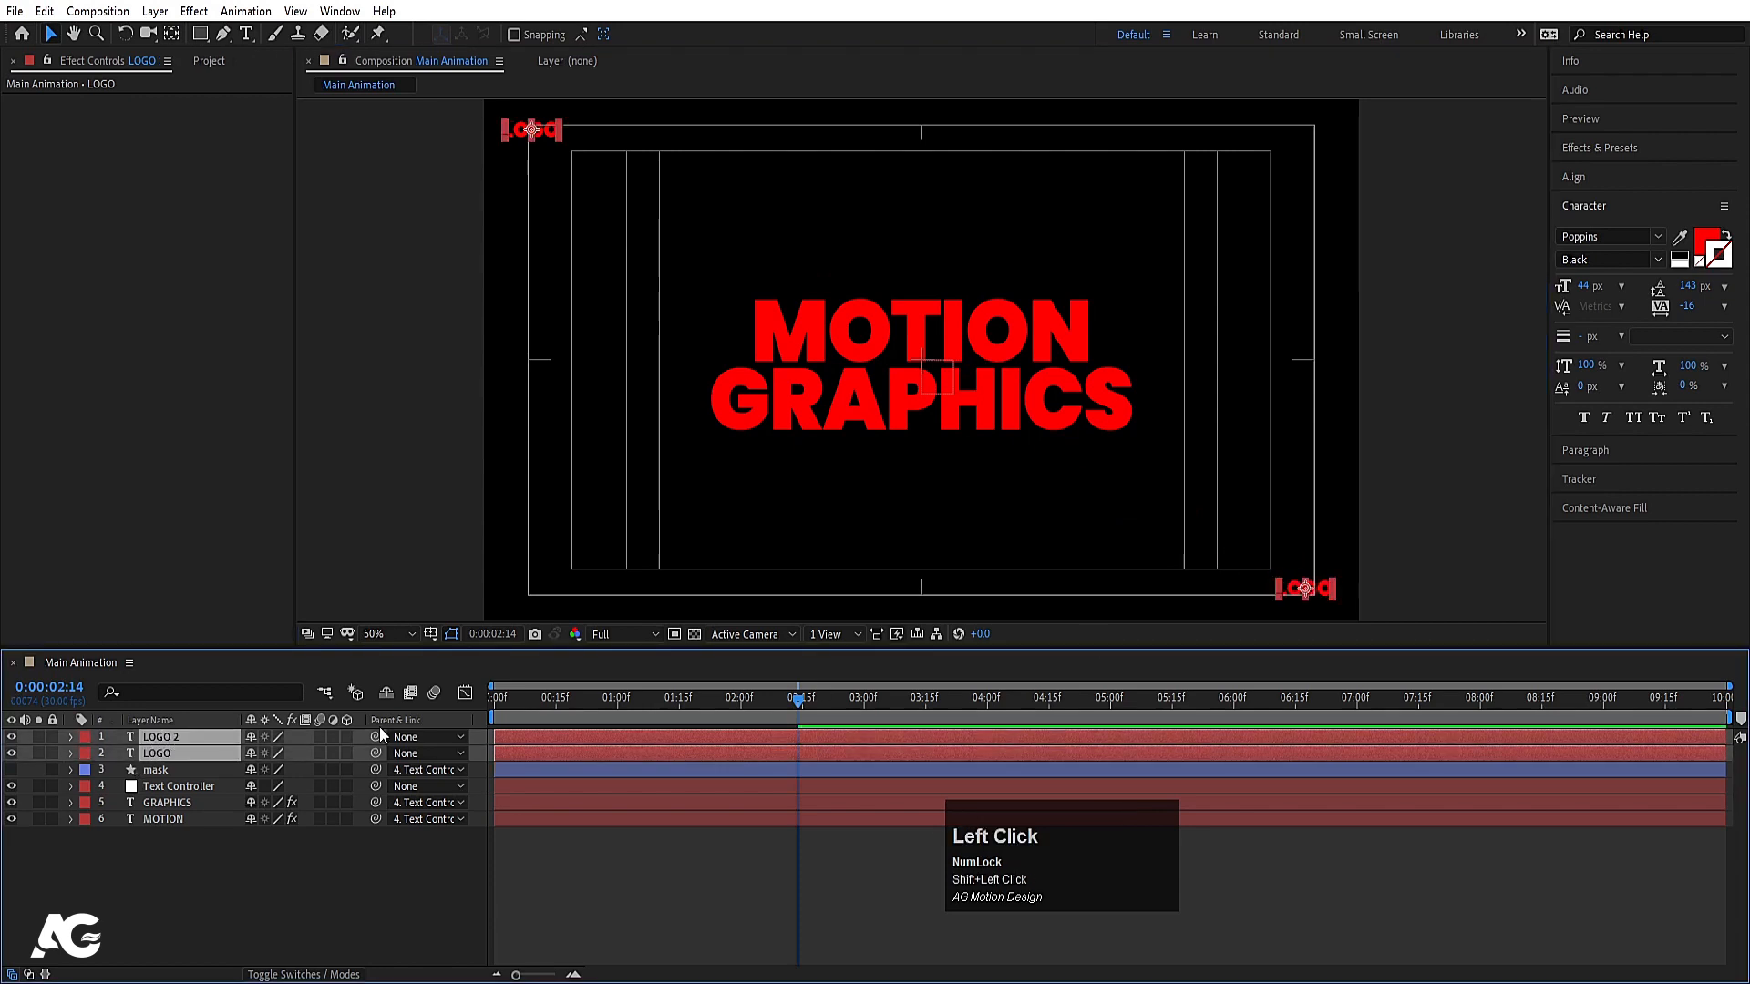
pyautogui.click(495, 699)
pyautogui.press('p')
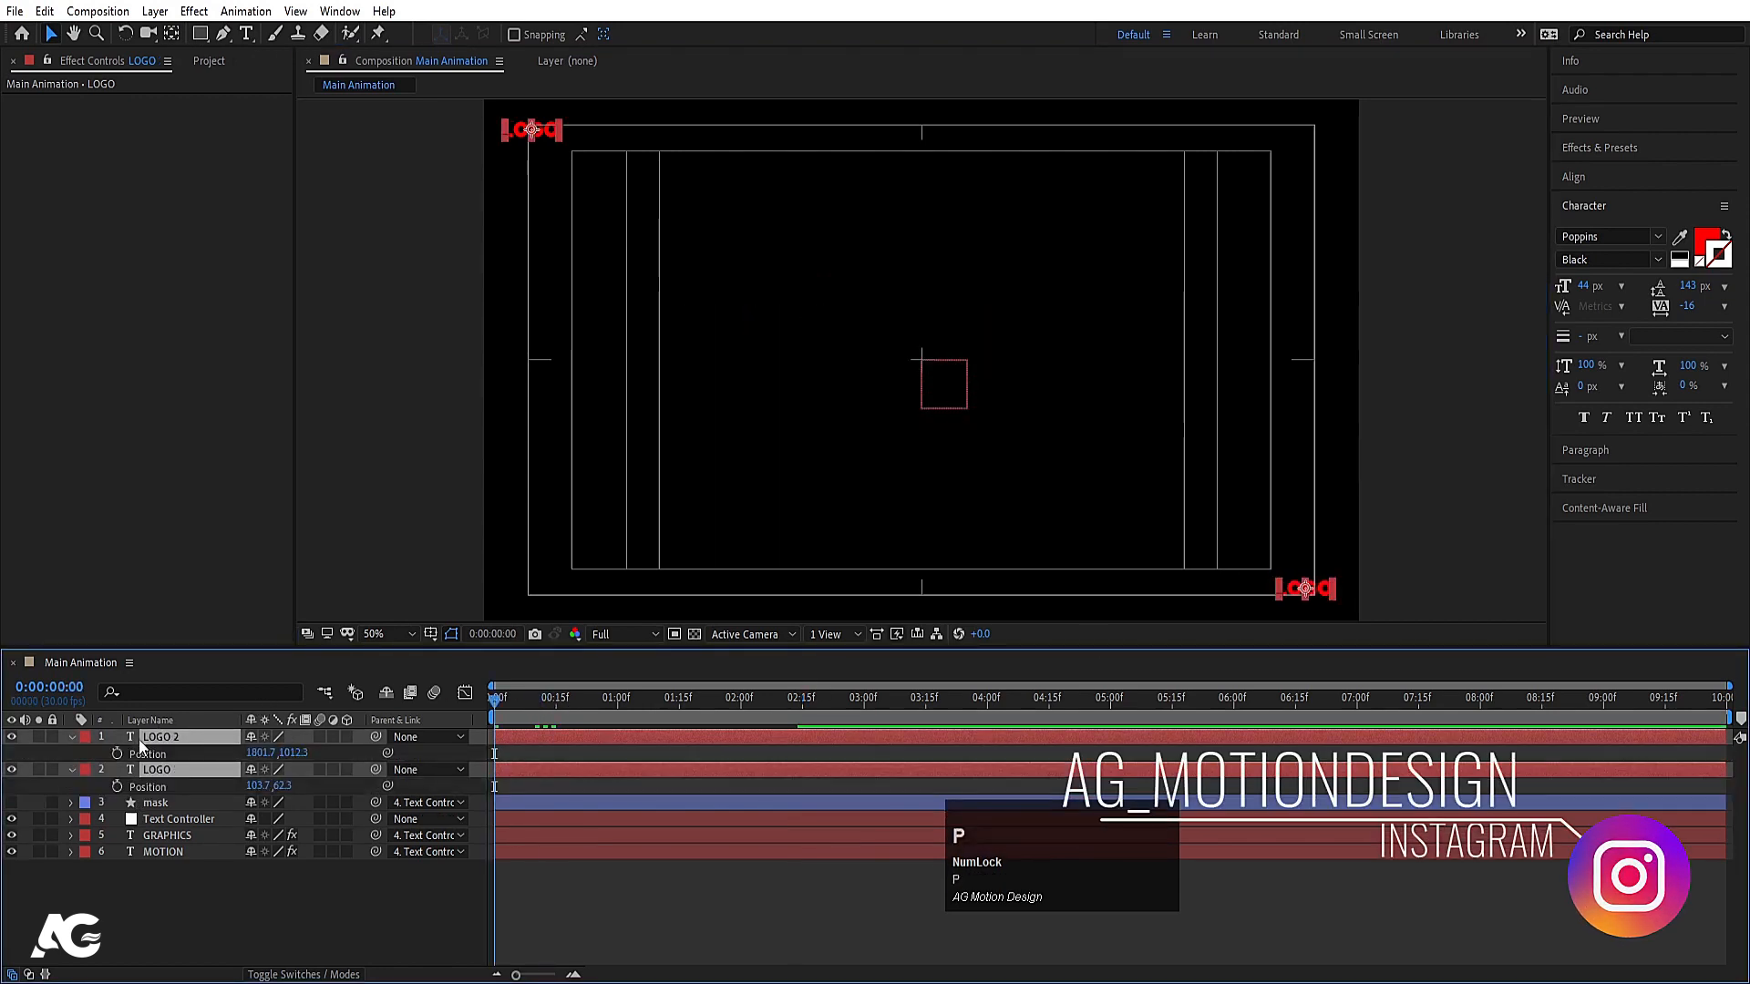
pyautogui.click(116, 754)
pyautogui.click(737, 702)
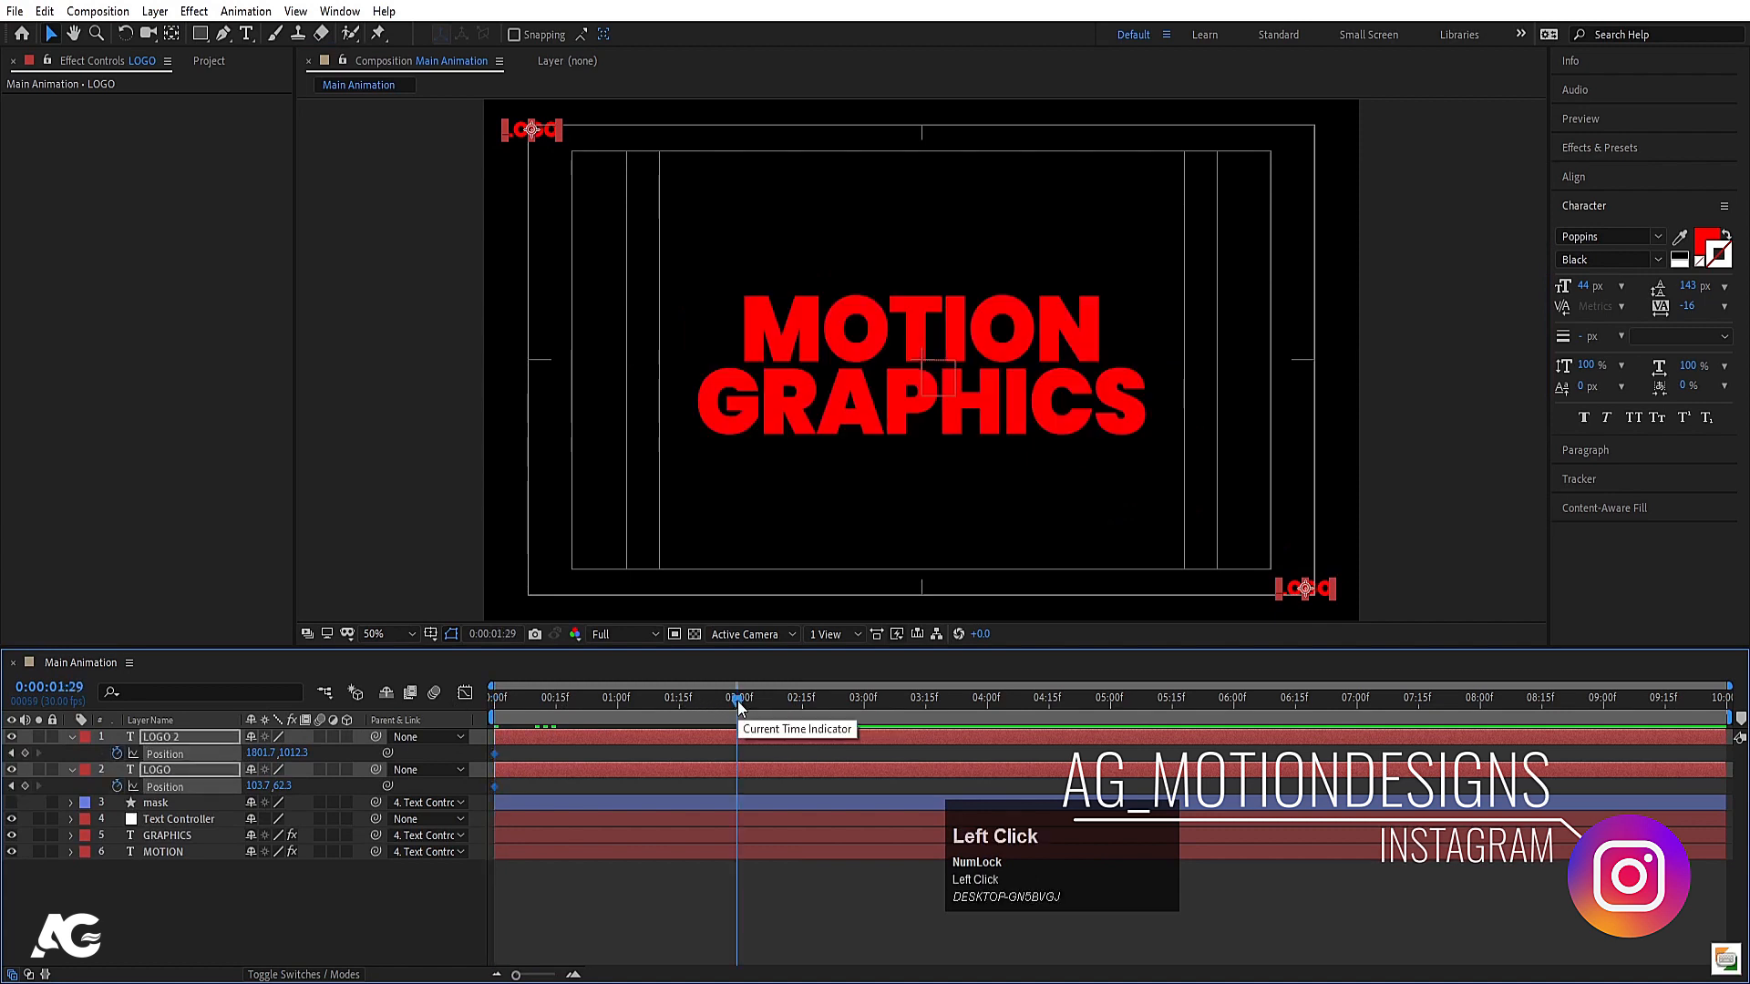
pyautogui.click(25, 753)
# At 0:00, move LOGO off the left edge to about x -100 and LOGO 2 off the right edge to about x 2040
pyautogui.moveTo(518, 699); pyautogui.dragTo(423, 691)
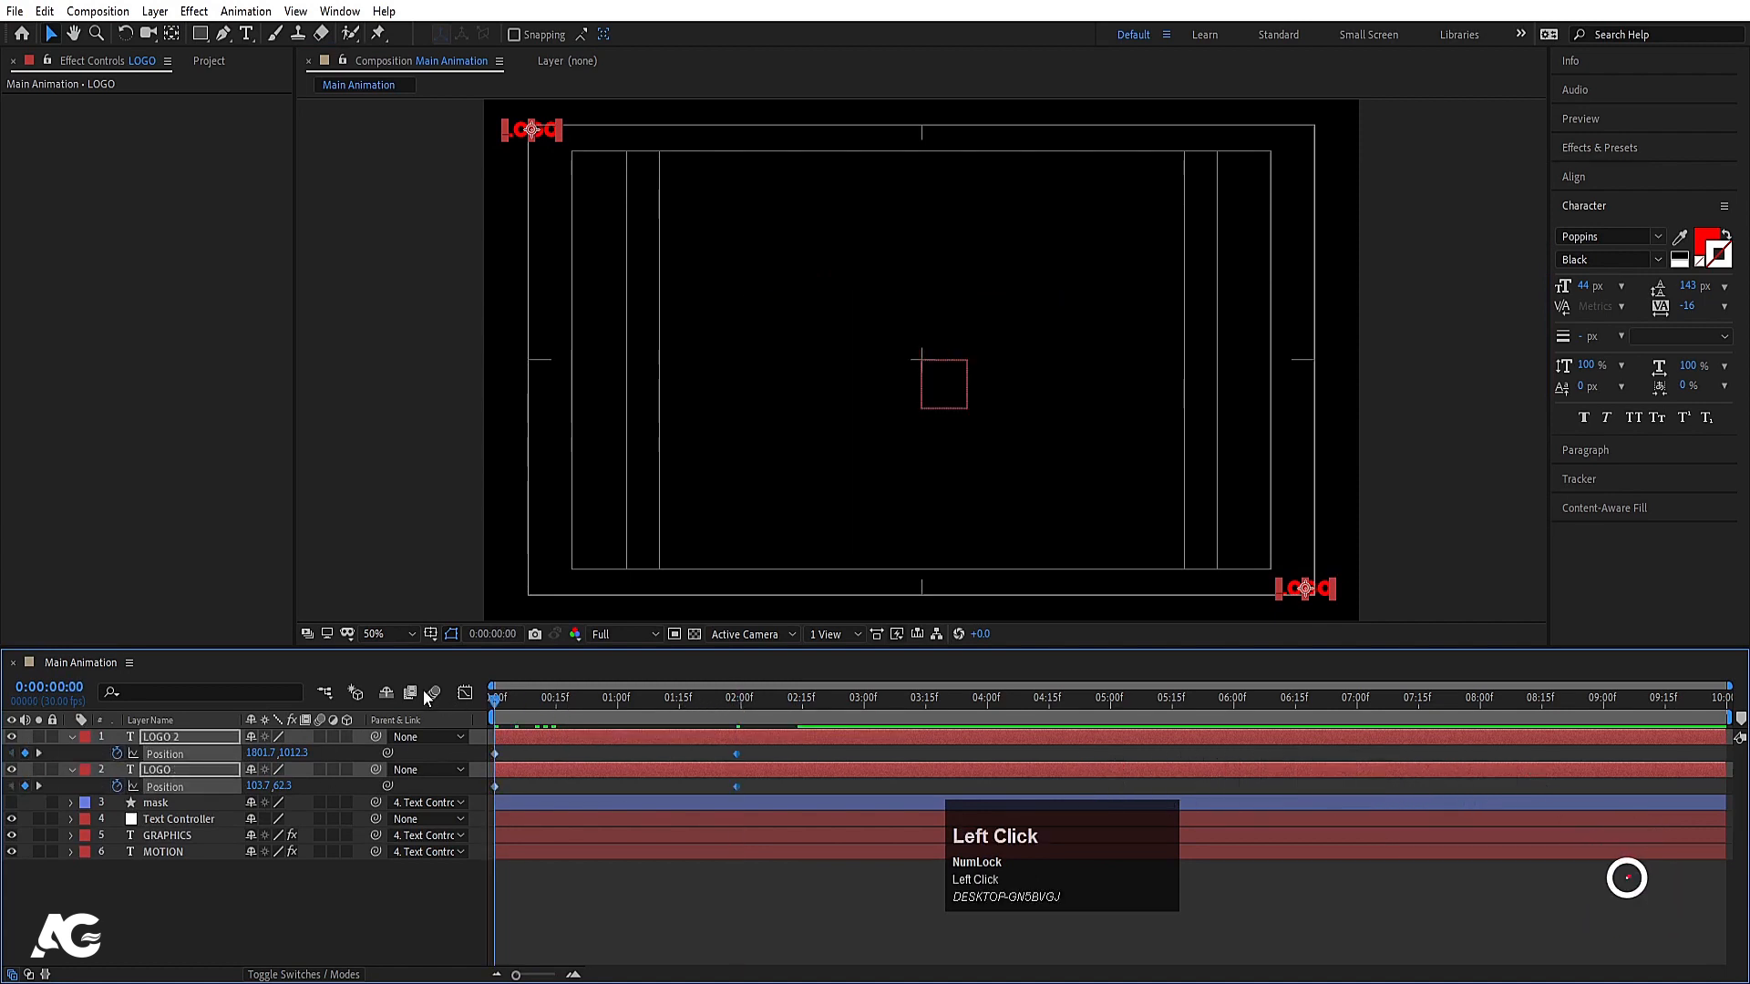
pyautogui.click(529, 715)
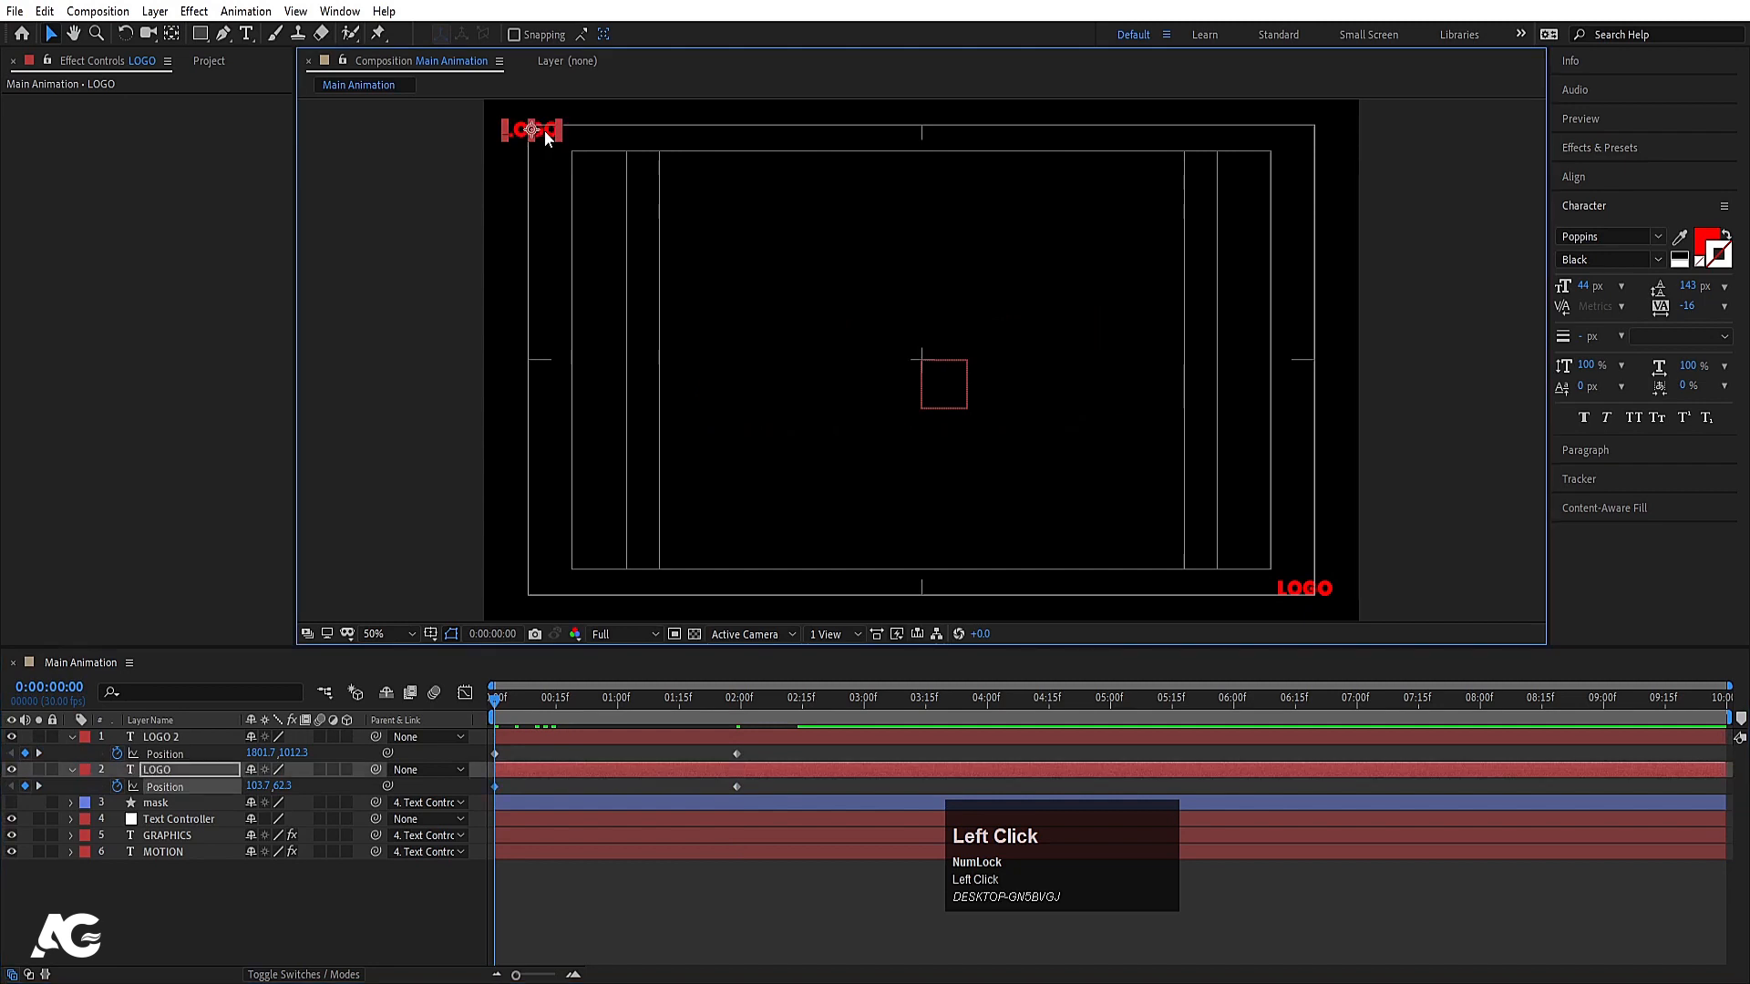
pyautogui.moveTo(523, 130); pyautogui.dragTo(430, 130)
pyautogui.click(1305, 588)
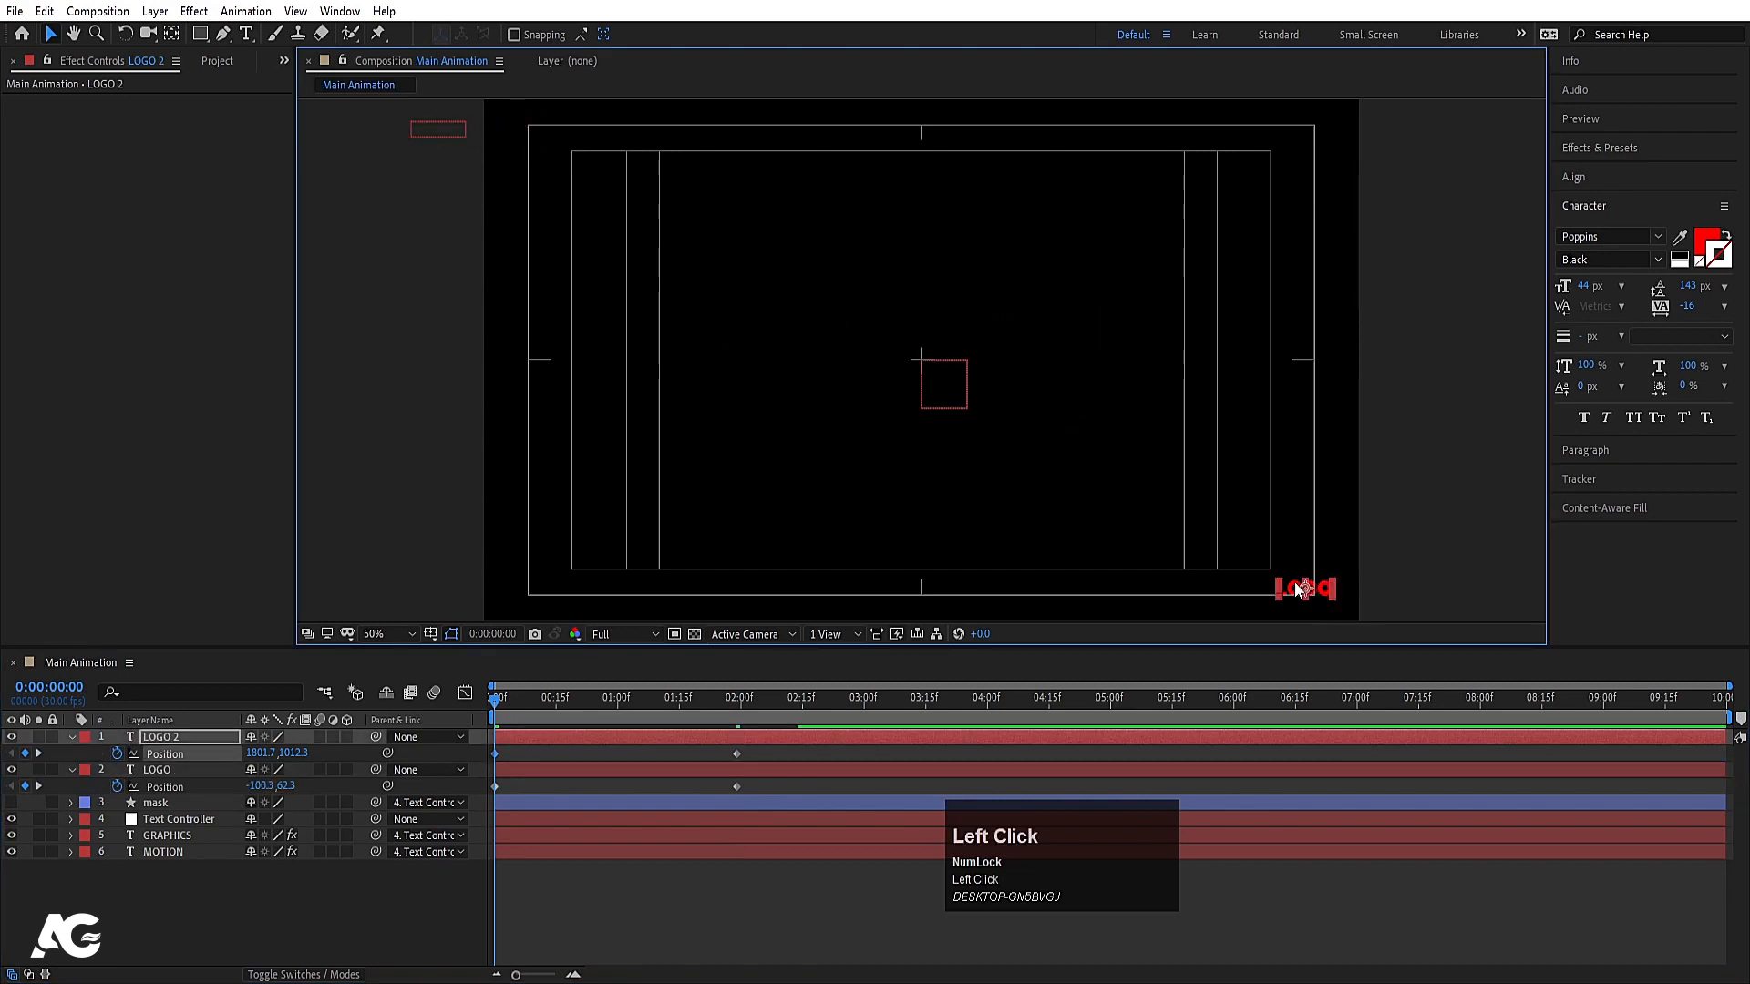
pyautogui.moveTo(1305, 588); pyautogui.dragTo(1406, 588)
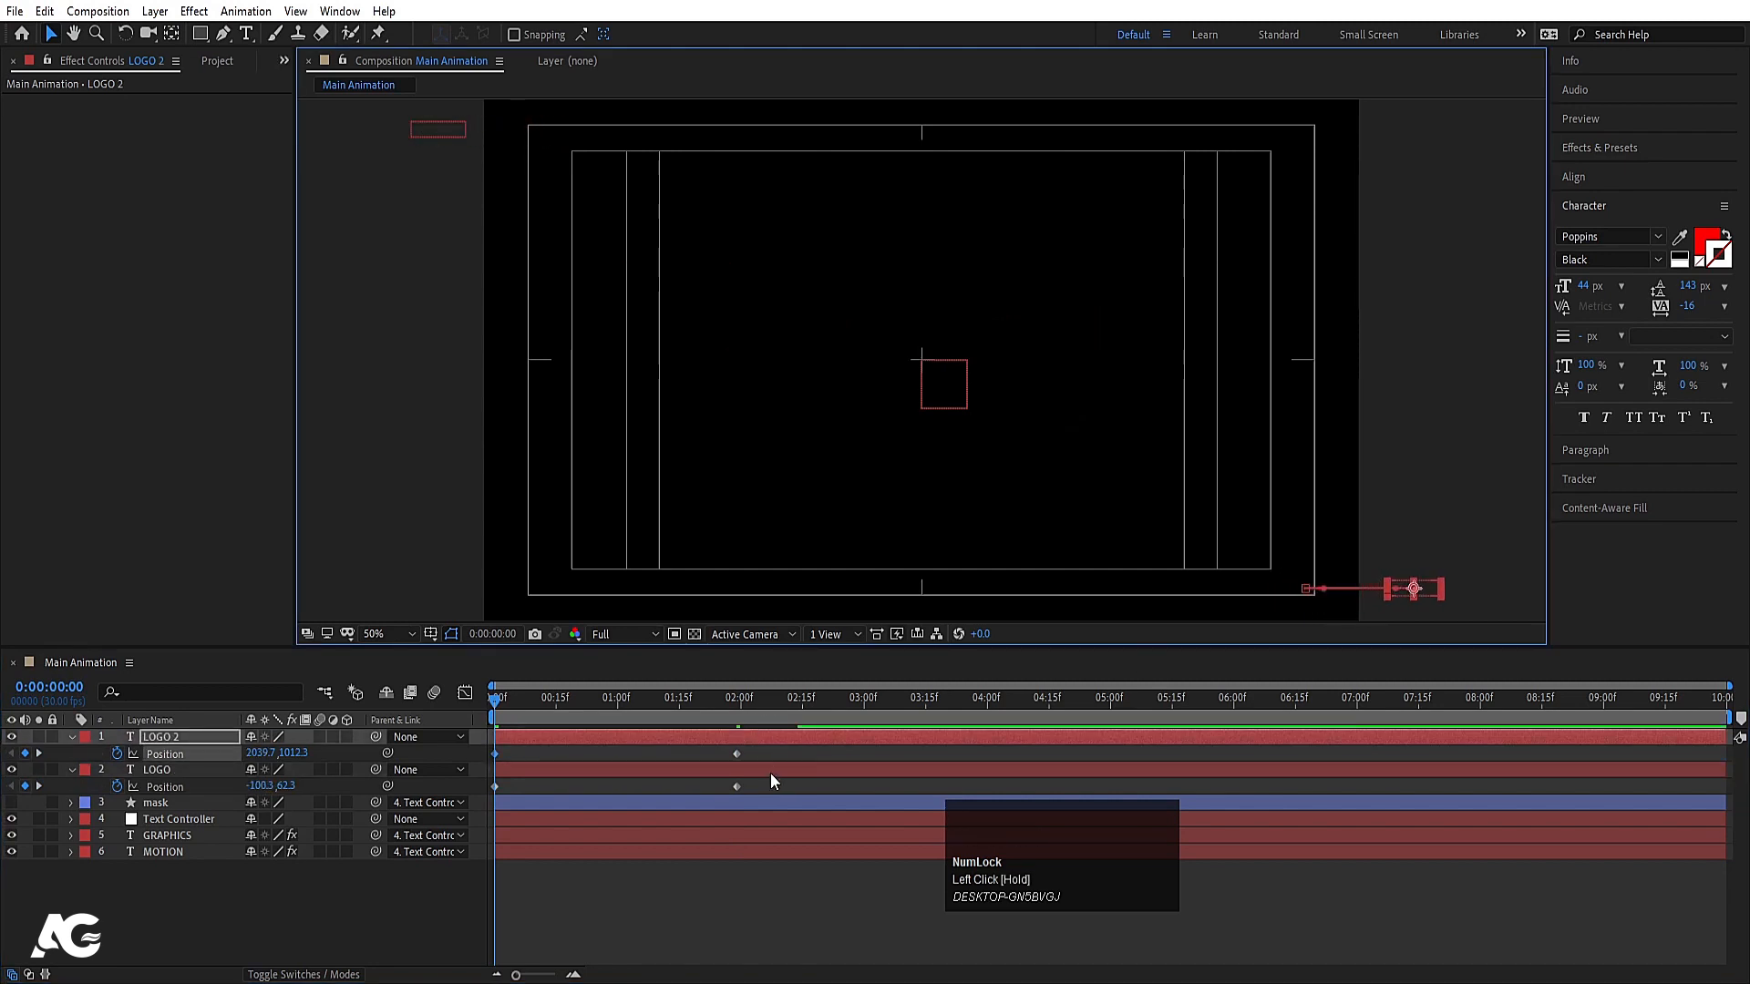
# Easy-ease both LOGO layers' Position keyframes and shape their speed curves for a fast start and slow finish
pyautogui.click(735, 782)
pyautogui.moveTo(735, 782); pyautogui.dragTo(383, 729)
pyautogui.press('F9')
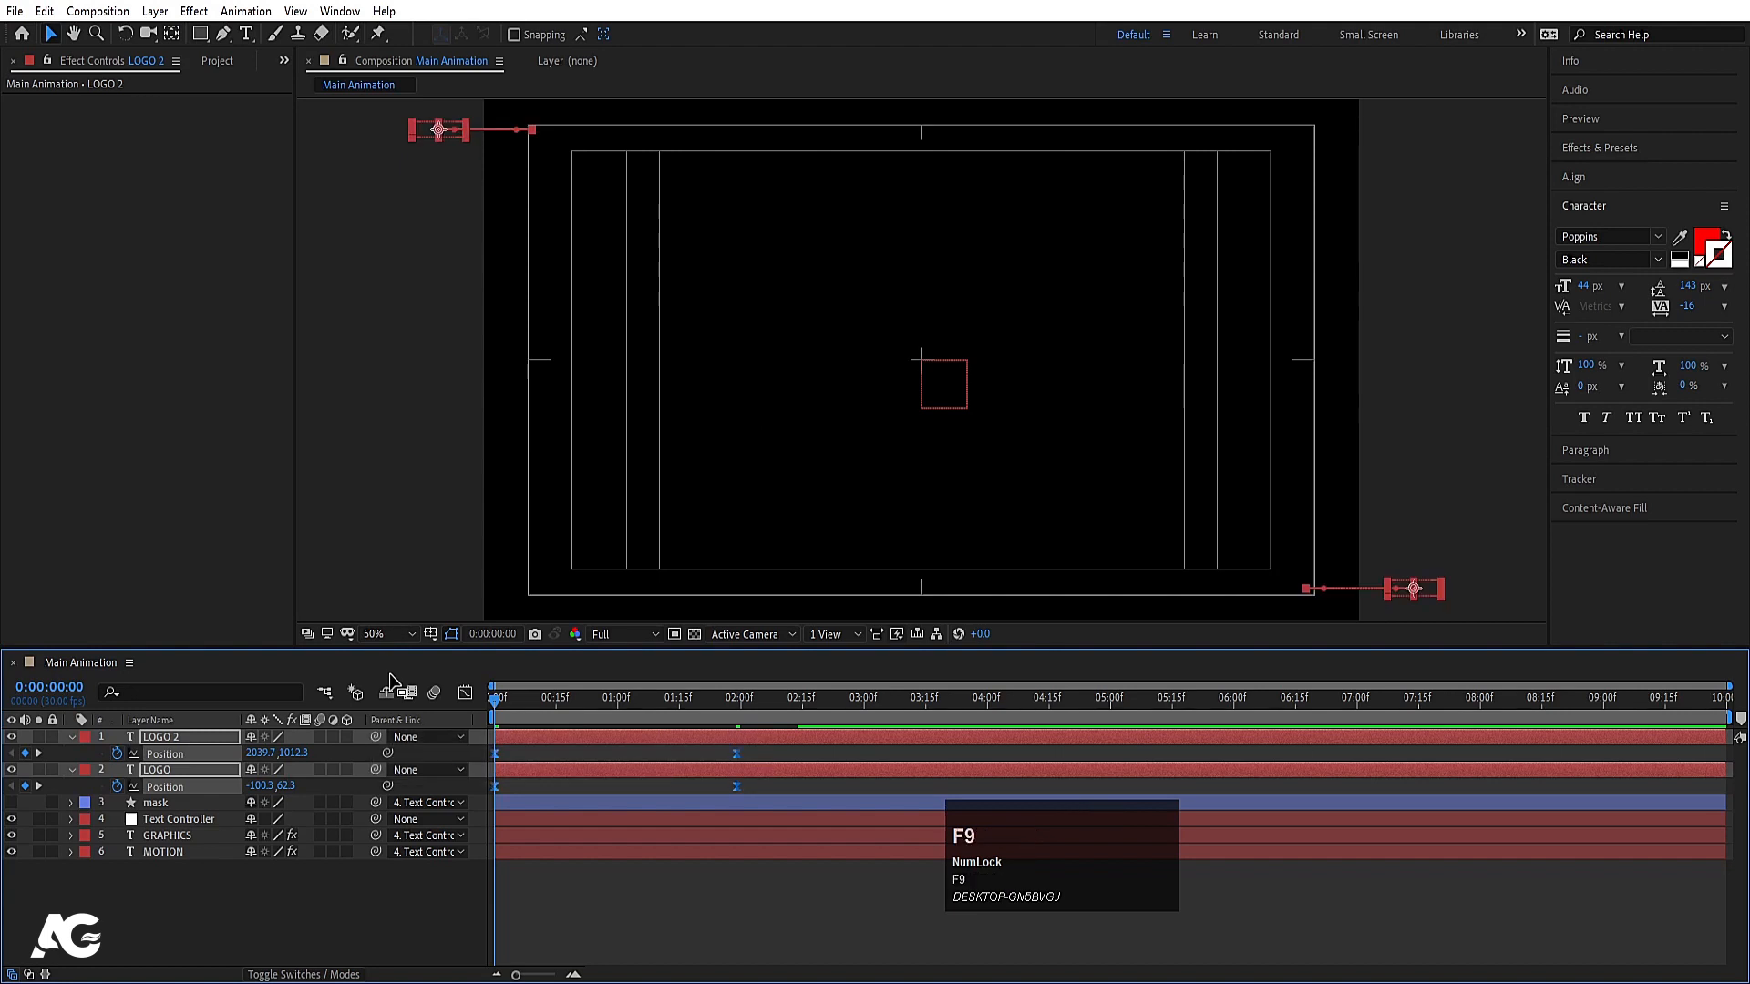
pyautogui.click(464, 692)
pyautogui.moveTo(778, 860); pyautogui.dragTo(565, 913)
pyautogui.click(465, 693)
# Preview the LOGO layers sliding in and collapse their keyframed properties
pyautogui.press('space')
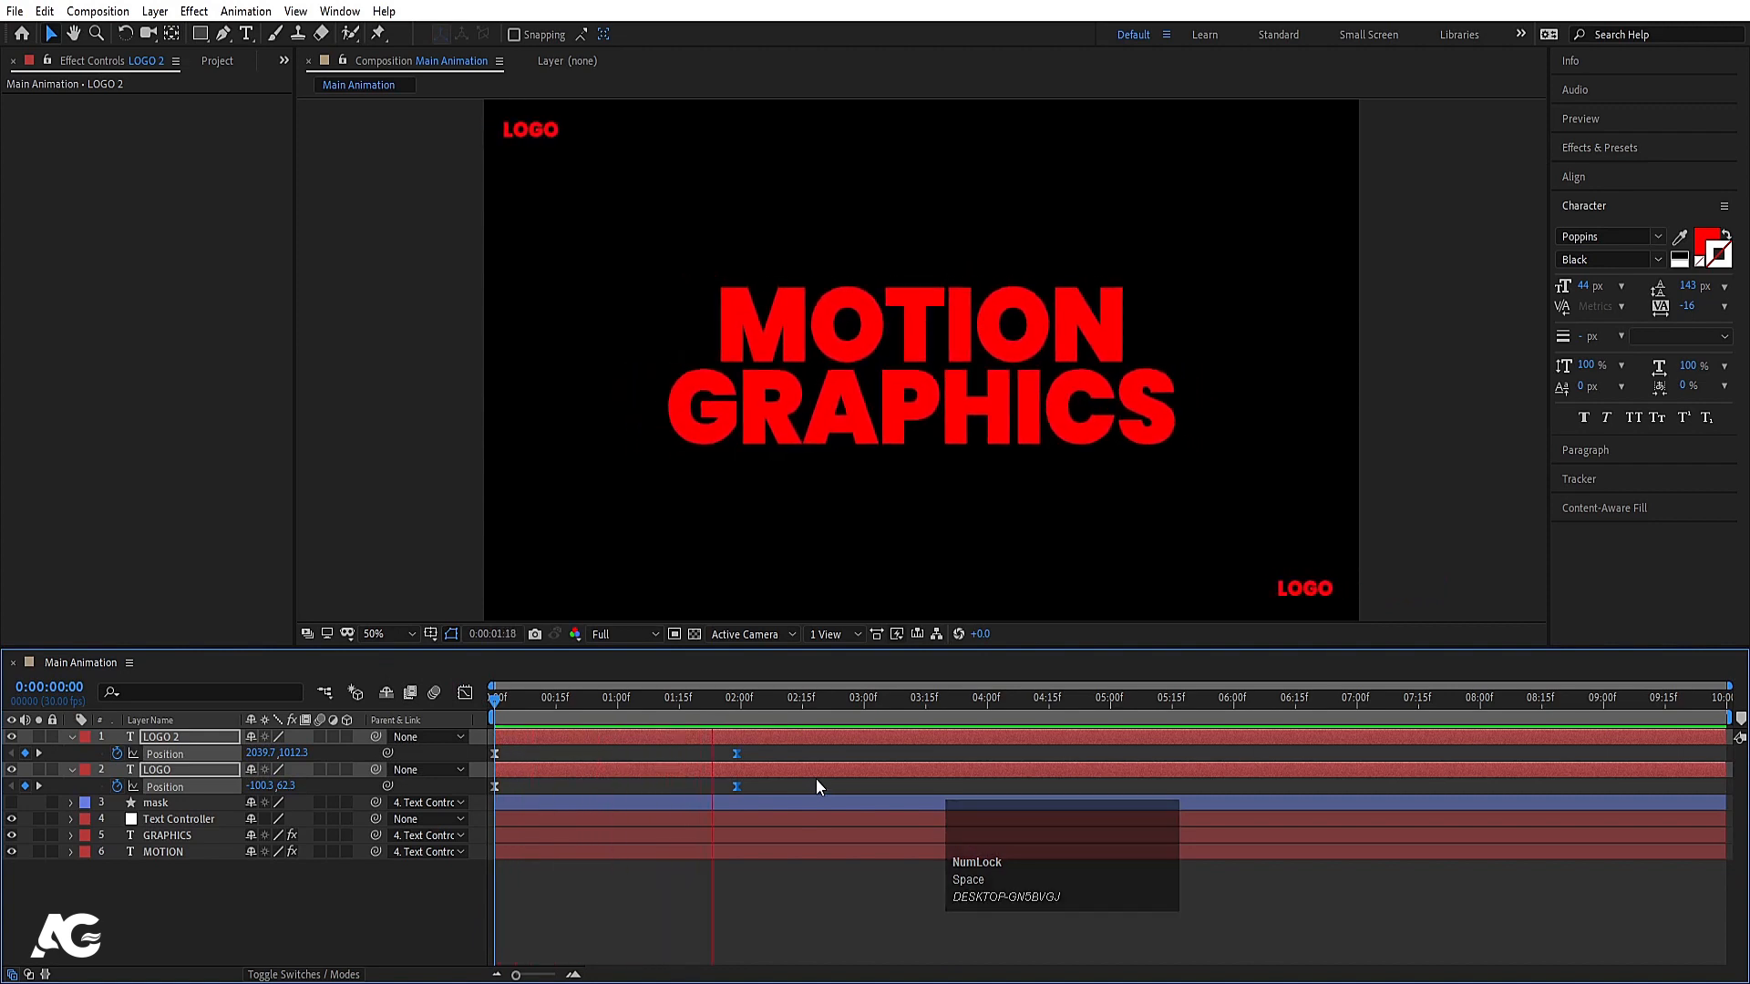
pyautogui.press('space')
pyautogui.click(676, 899)
pyautogui.press('u')
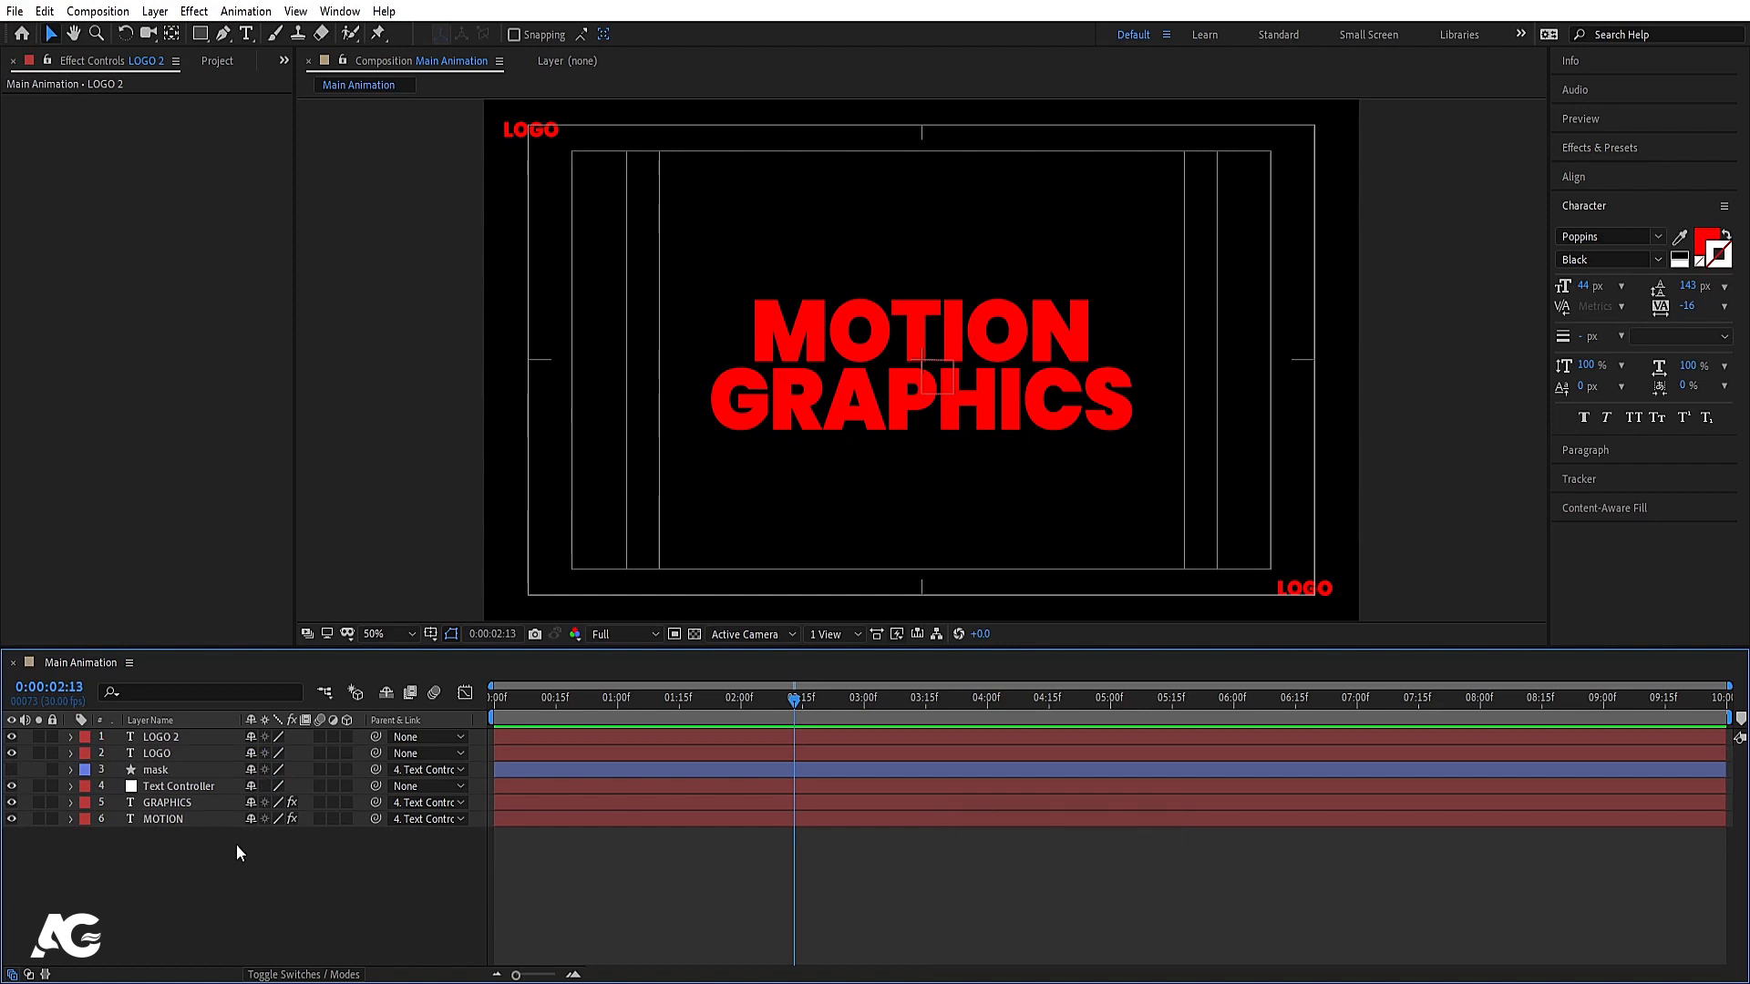
# Create a white 1920 x 1080 solid named bg, place it beneath all other layers and hide it
pyautogui.press('ctrl')
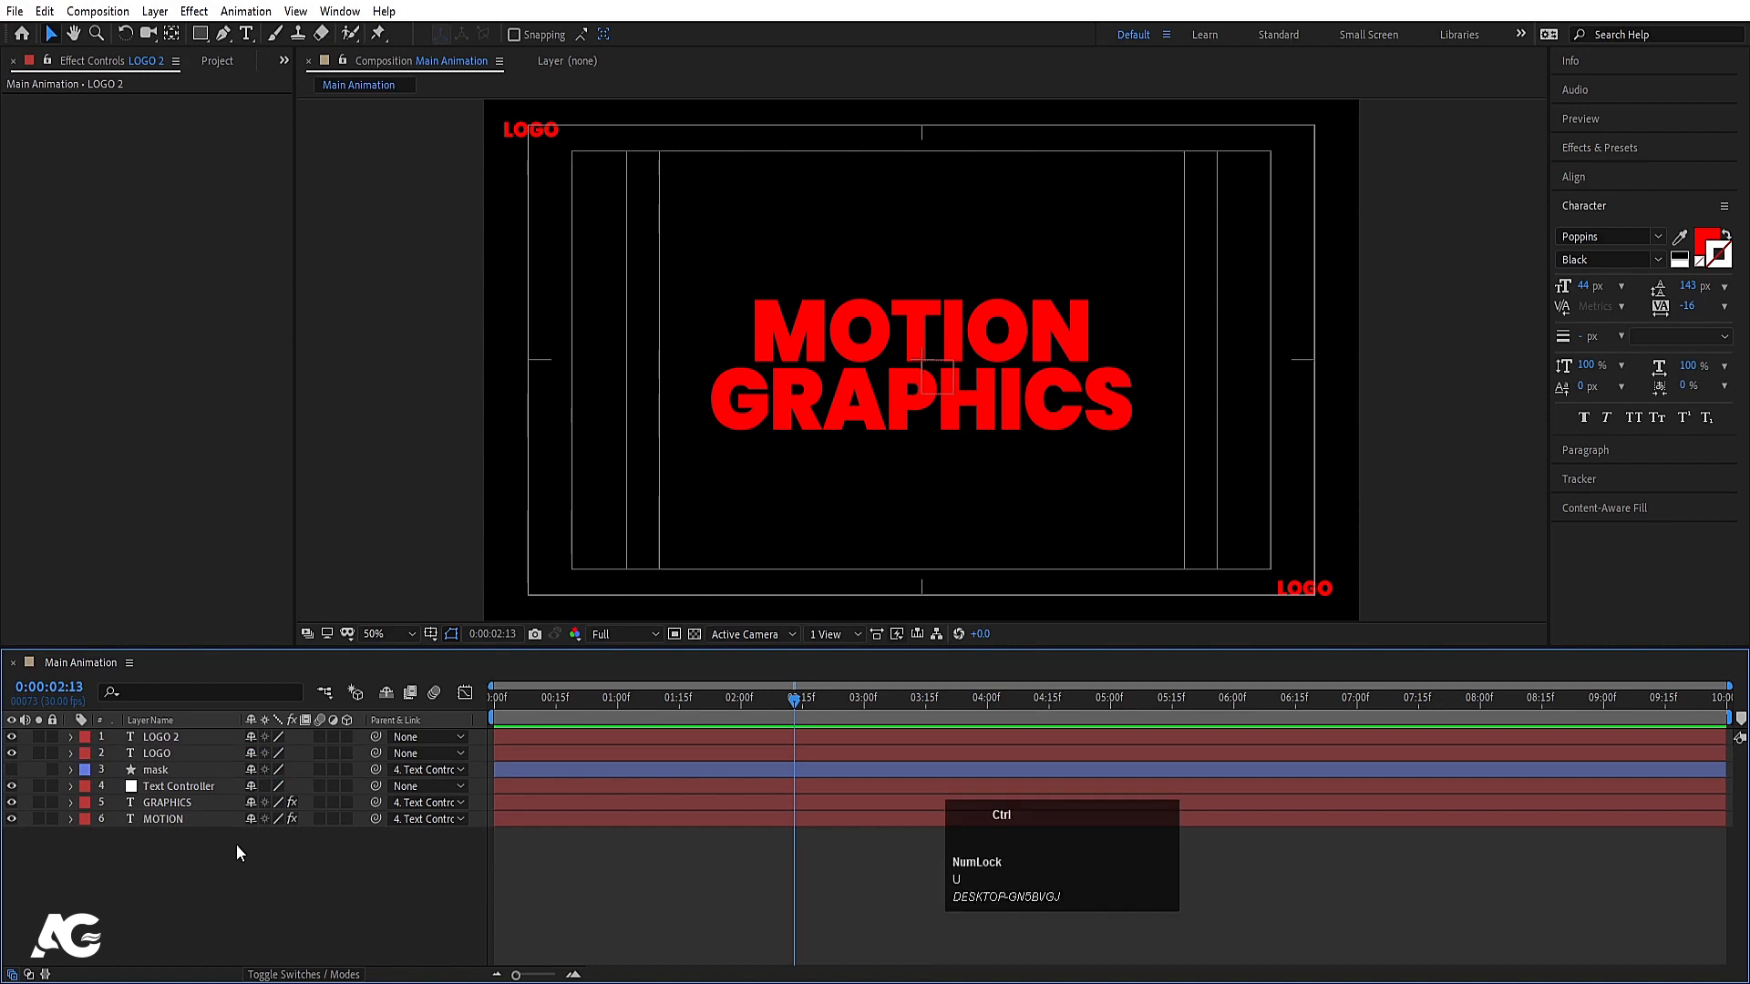
pyautogui.hotkey('ctrl', 'y')
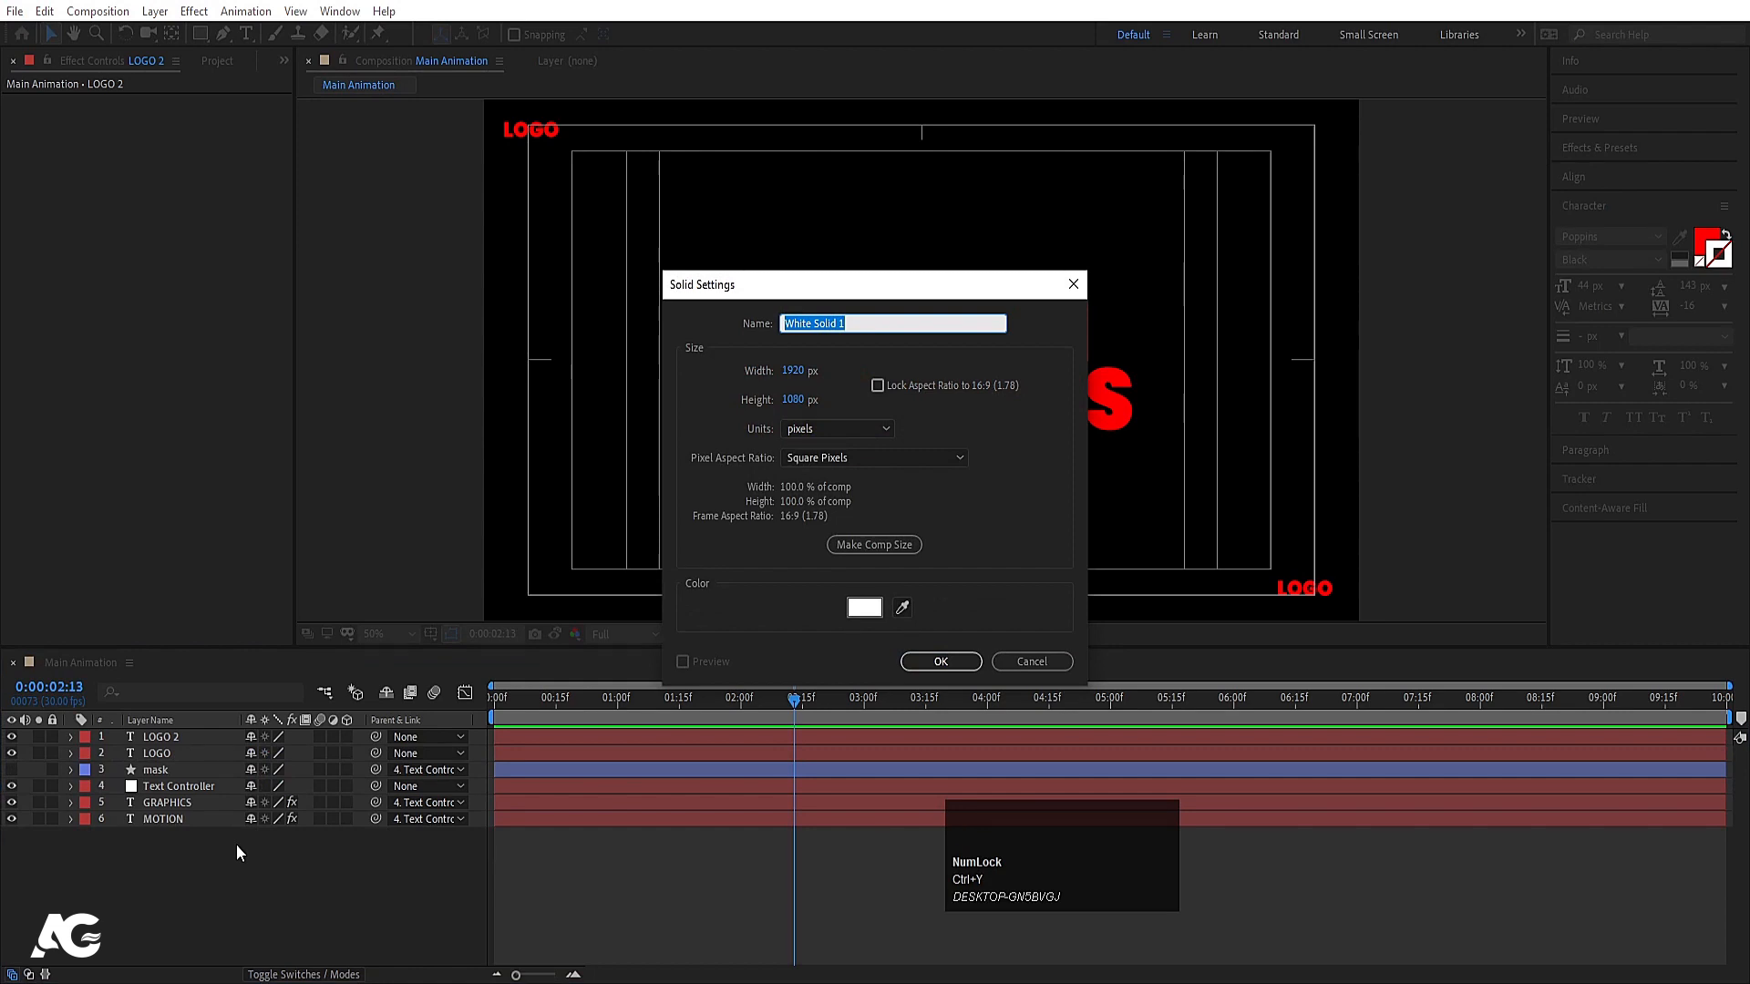
pyautogui.write('bg')
pyautogui.press('Return')
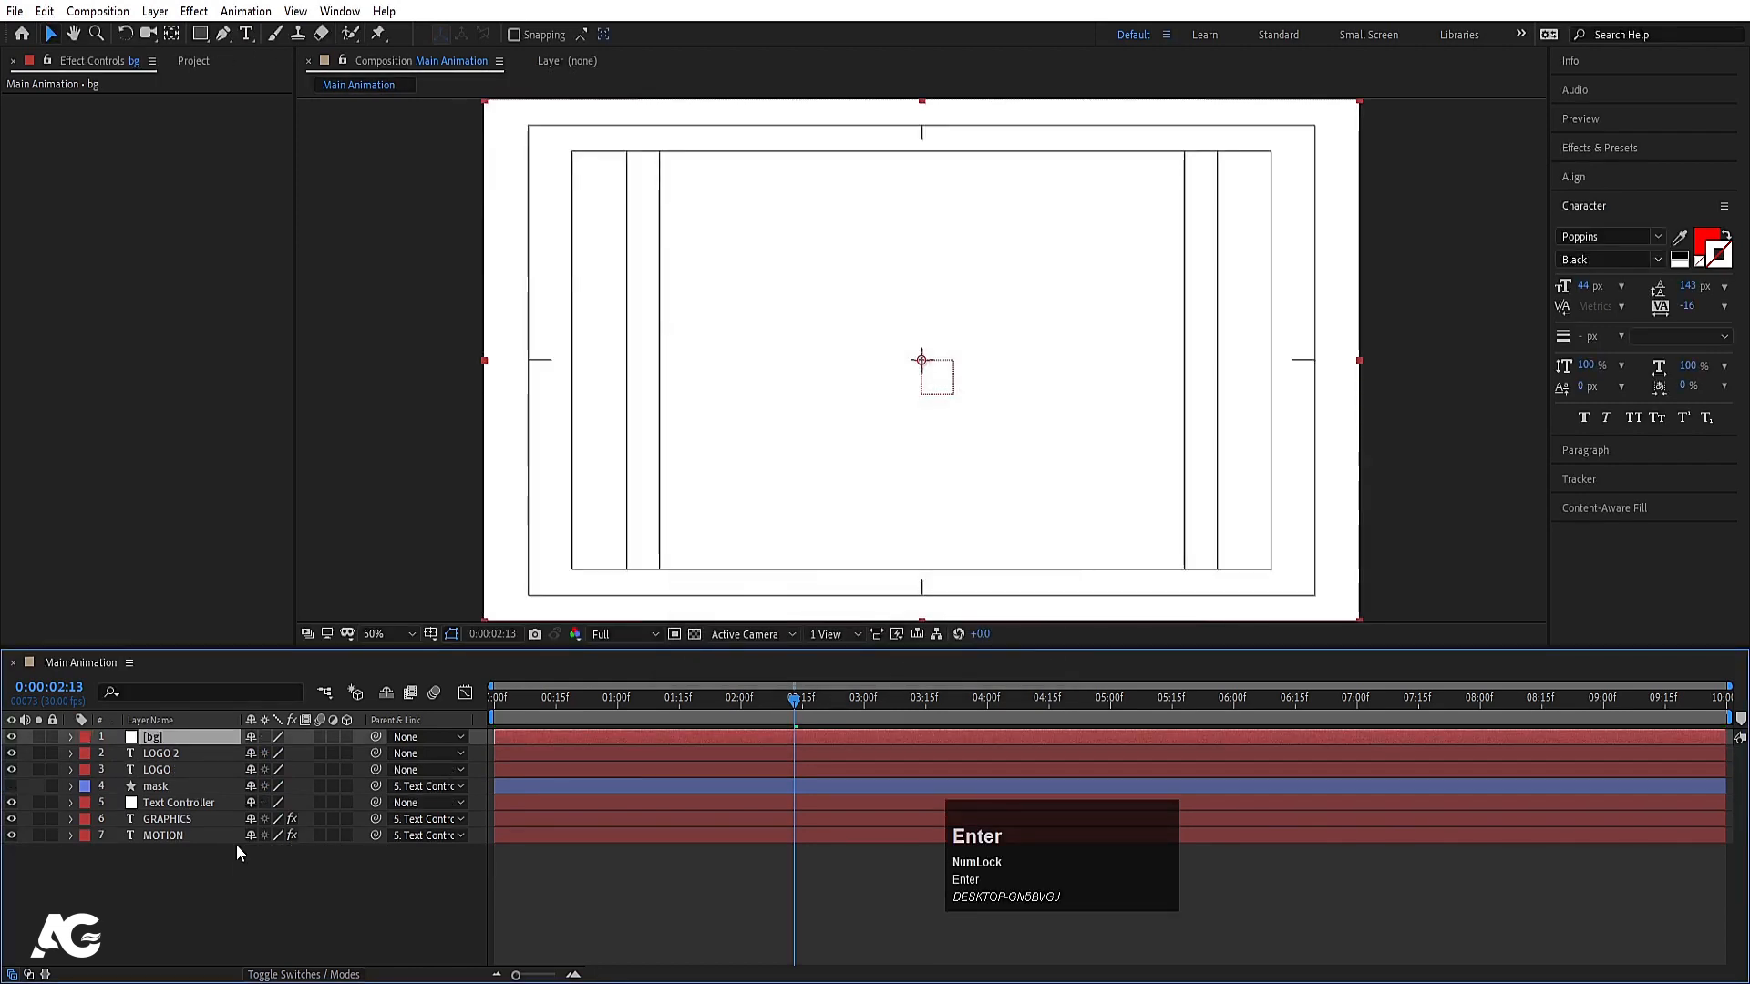
pyautogui.moveTo(195, 736); pyautogui.dragTo(164, 902)
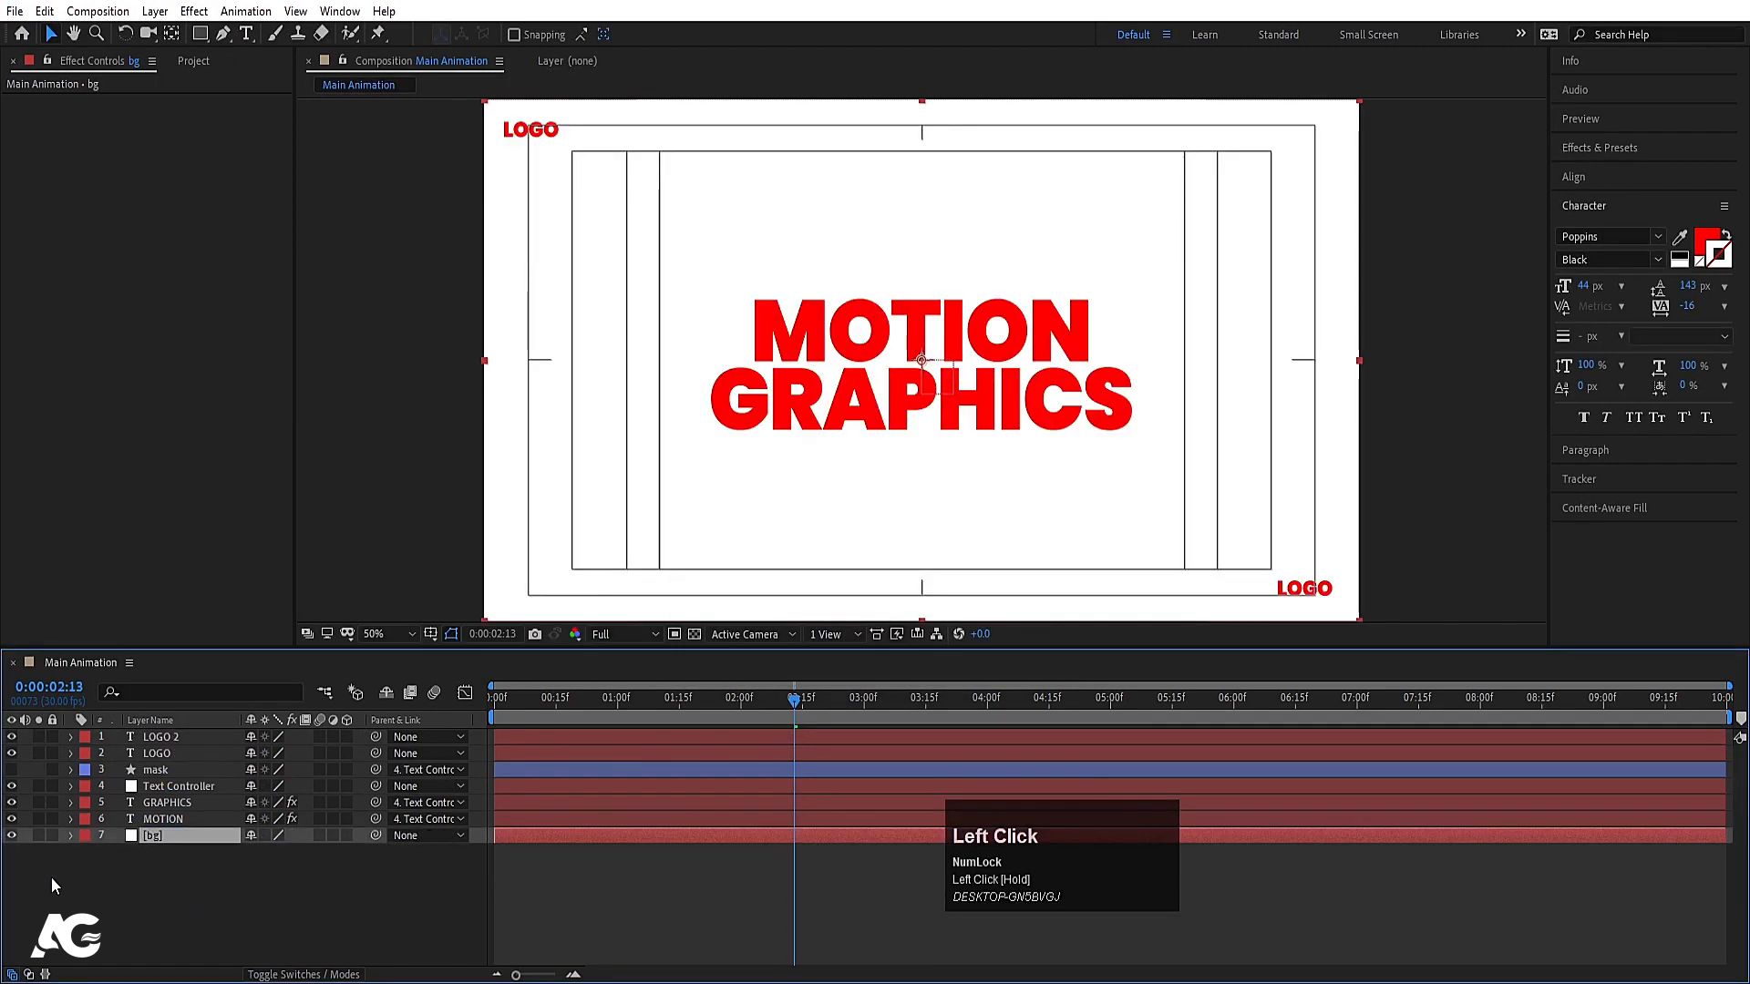
pyautogui.click(12, 836)
# Pre-compose all layers above bg into a composition named Text Animation, moving all attributes into it
pyautogui.click(163, 820)
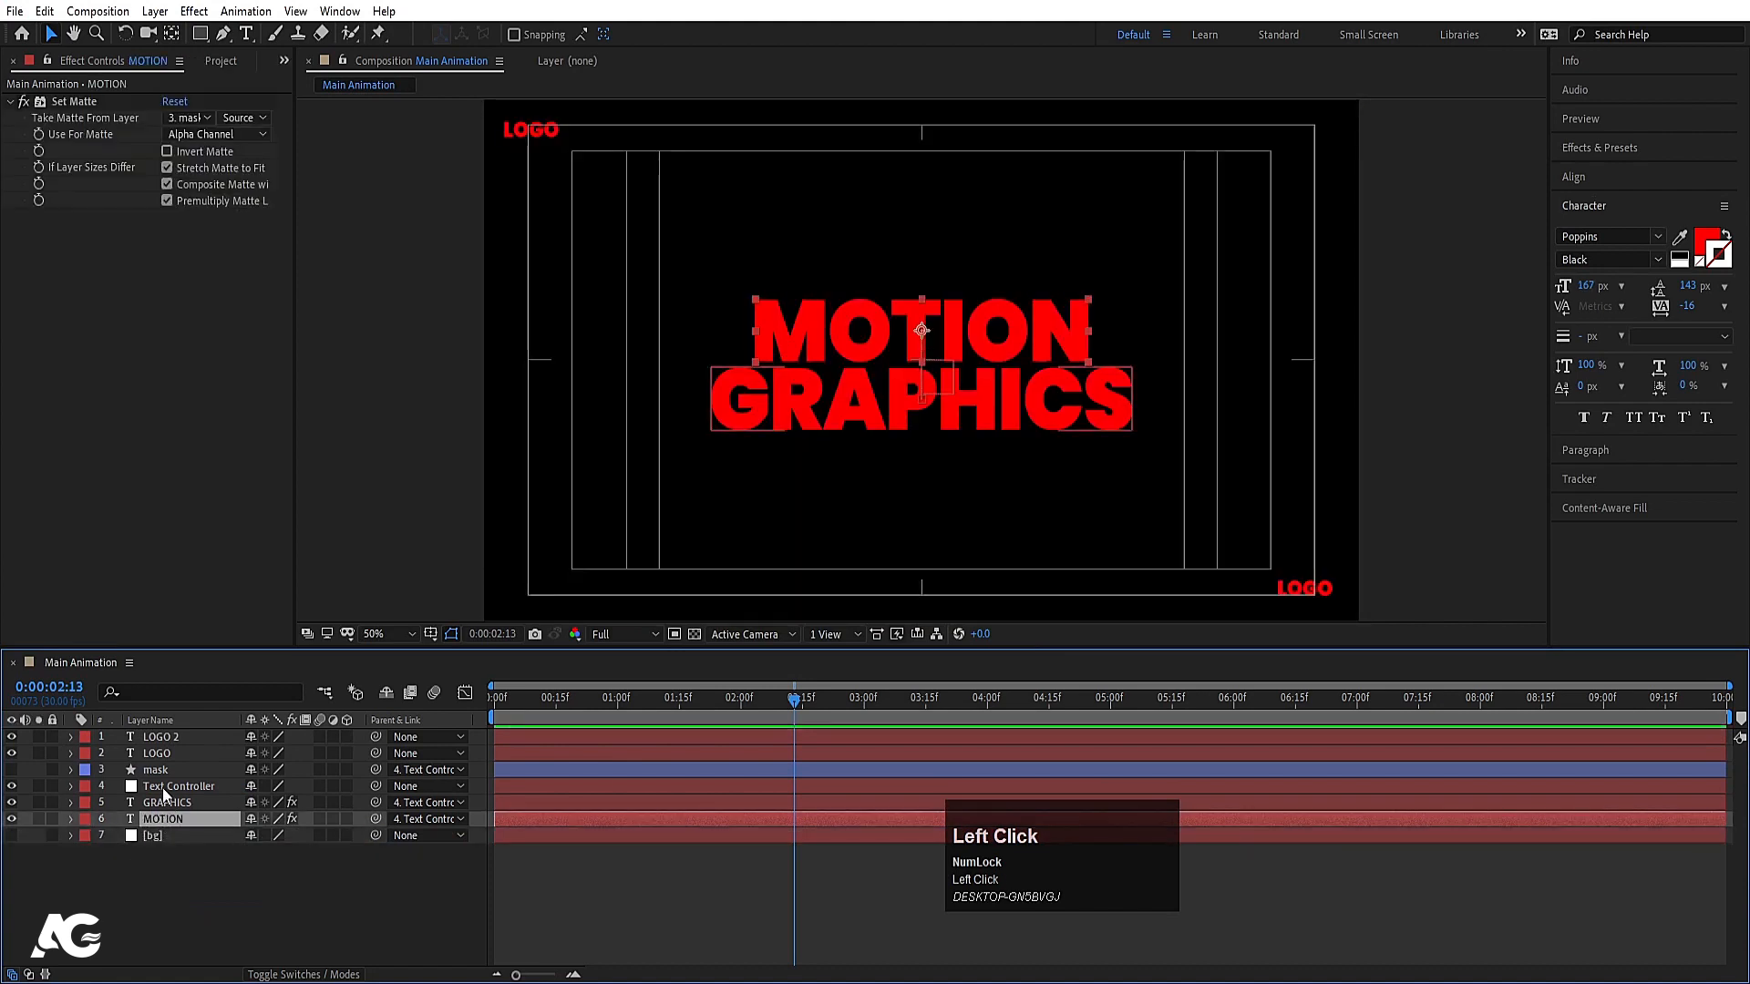
pyautogui.keyDown('shift'); pyautogui.click(152, 740); pyautogui.keyUp('shift')
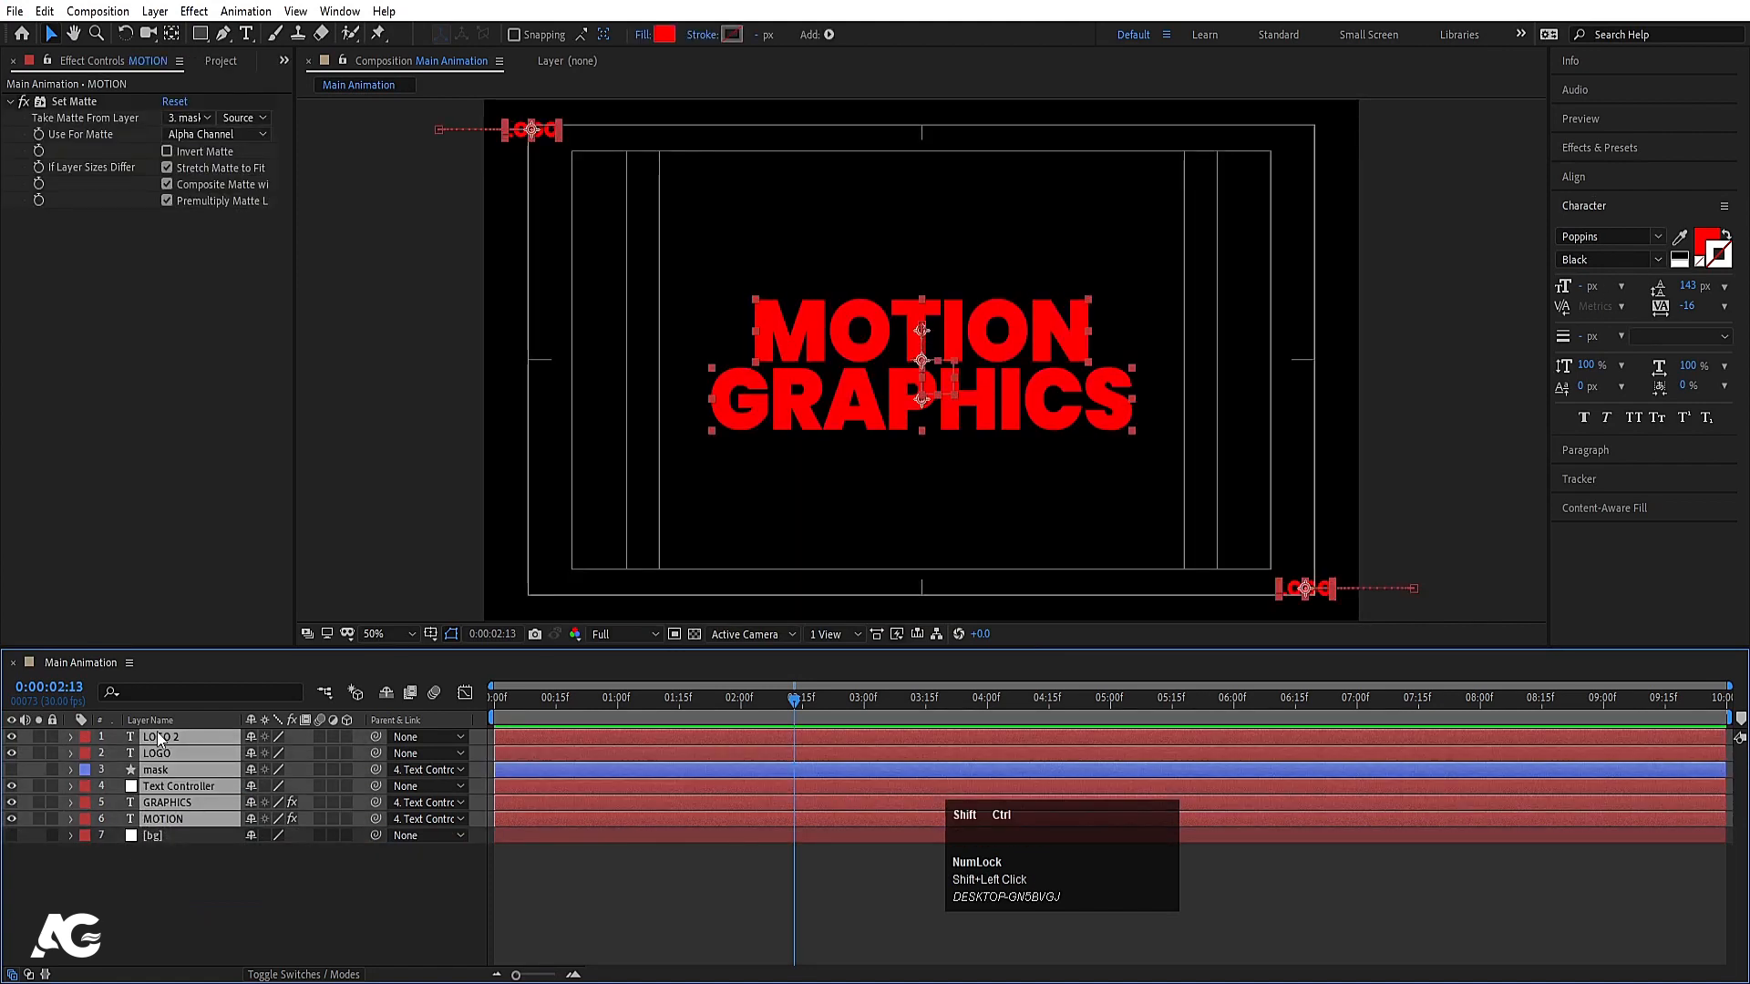
pyautogui.hotkey('ctrl', 'shift', 'c')
pyautogui.write('Text Animation')
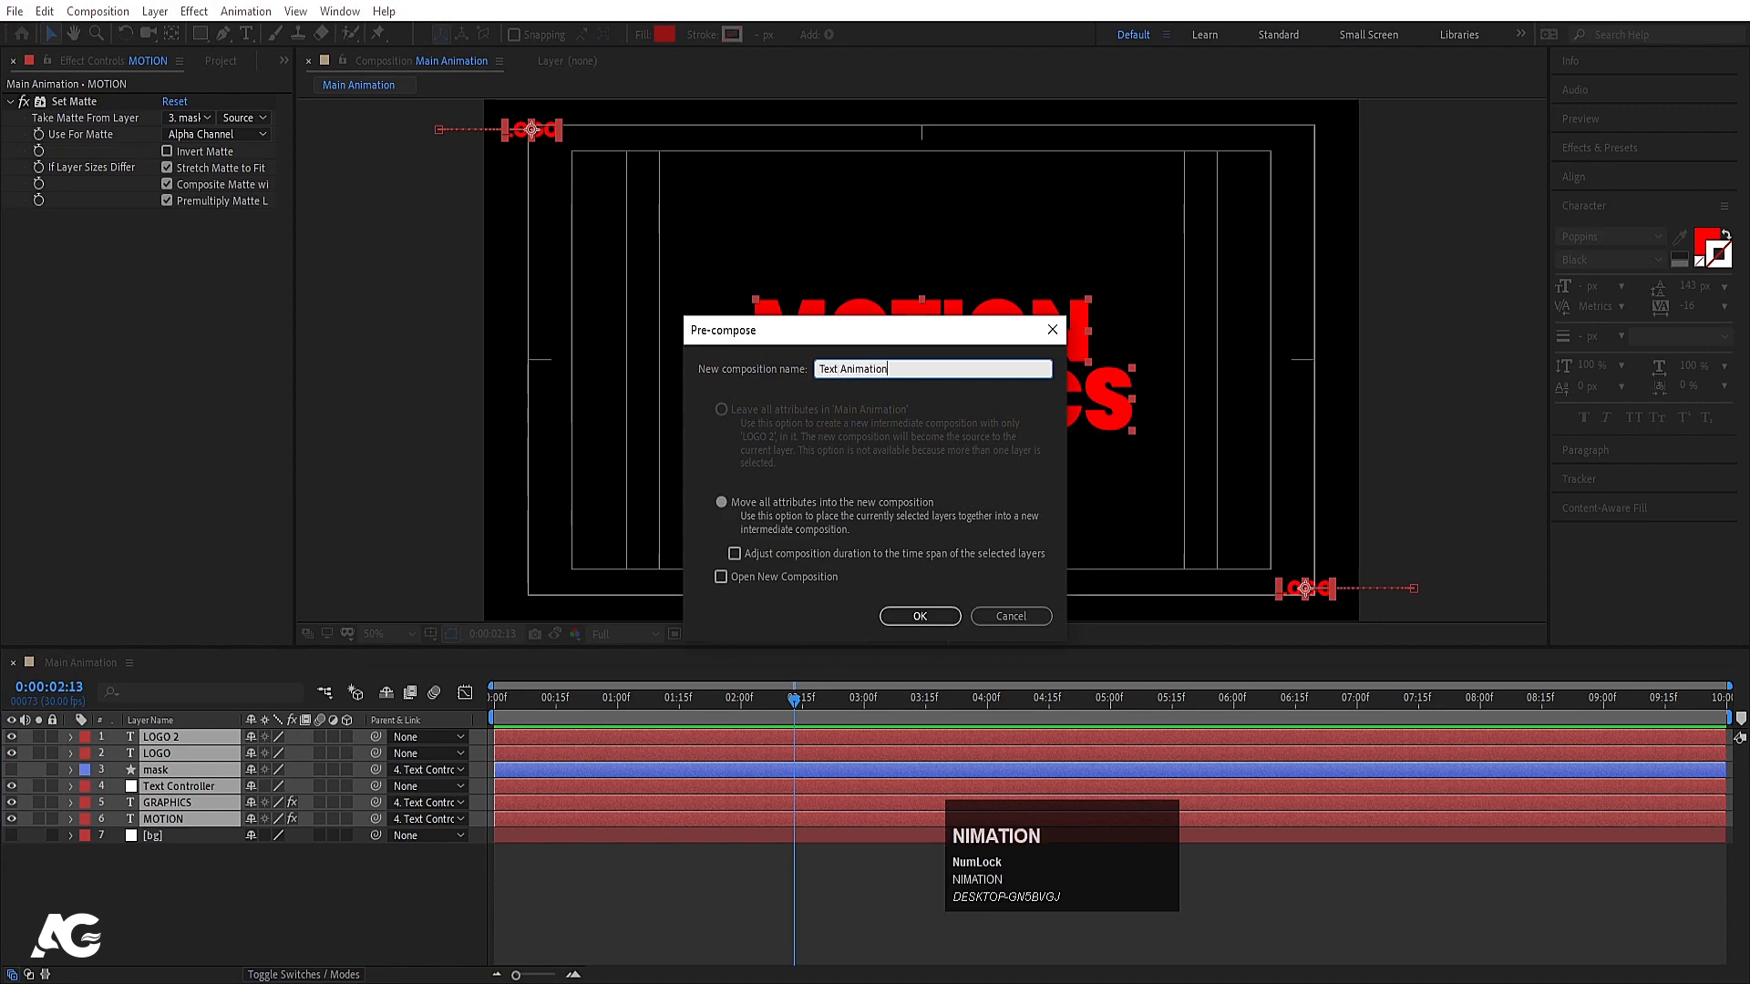
pyautogui.press('Return')
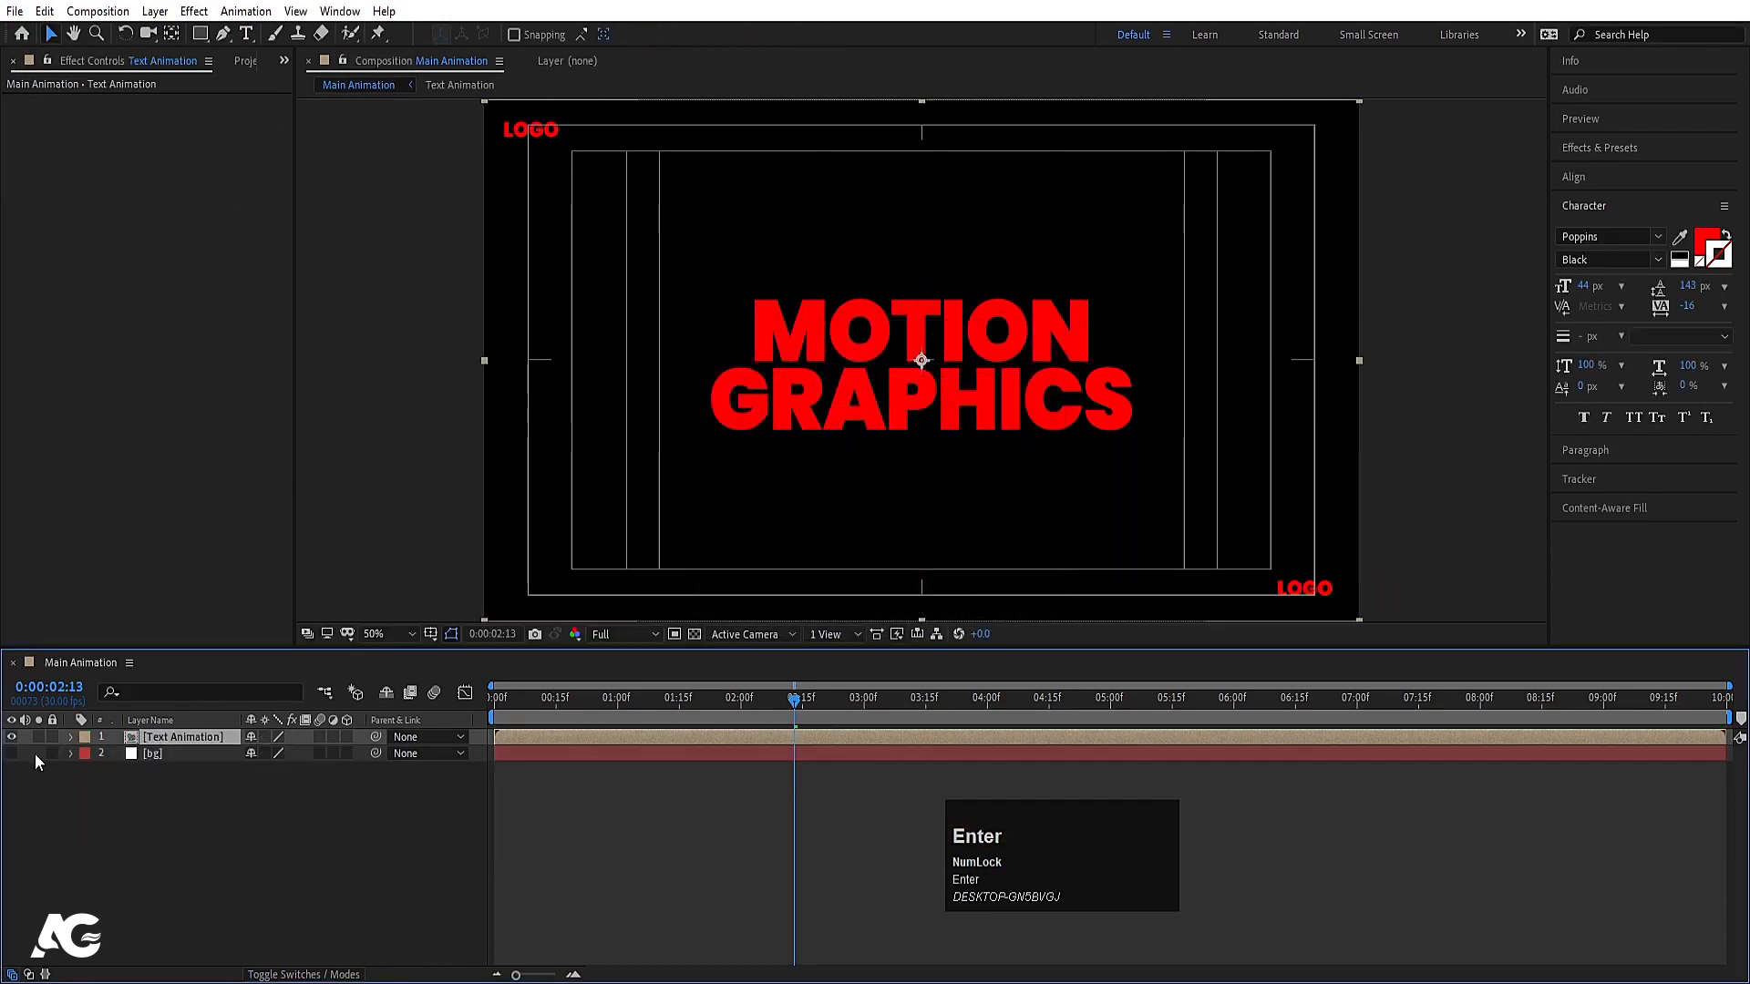
# Hide the Text Animation layer and make the bg solid visible
pyautogui.click(11, 737)
pyautogui.click(182, 754)
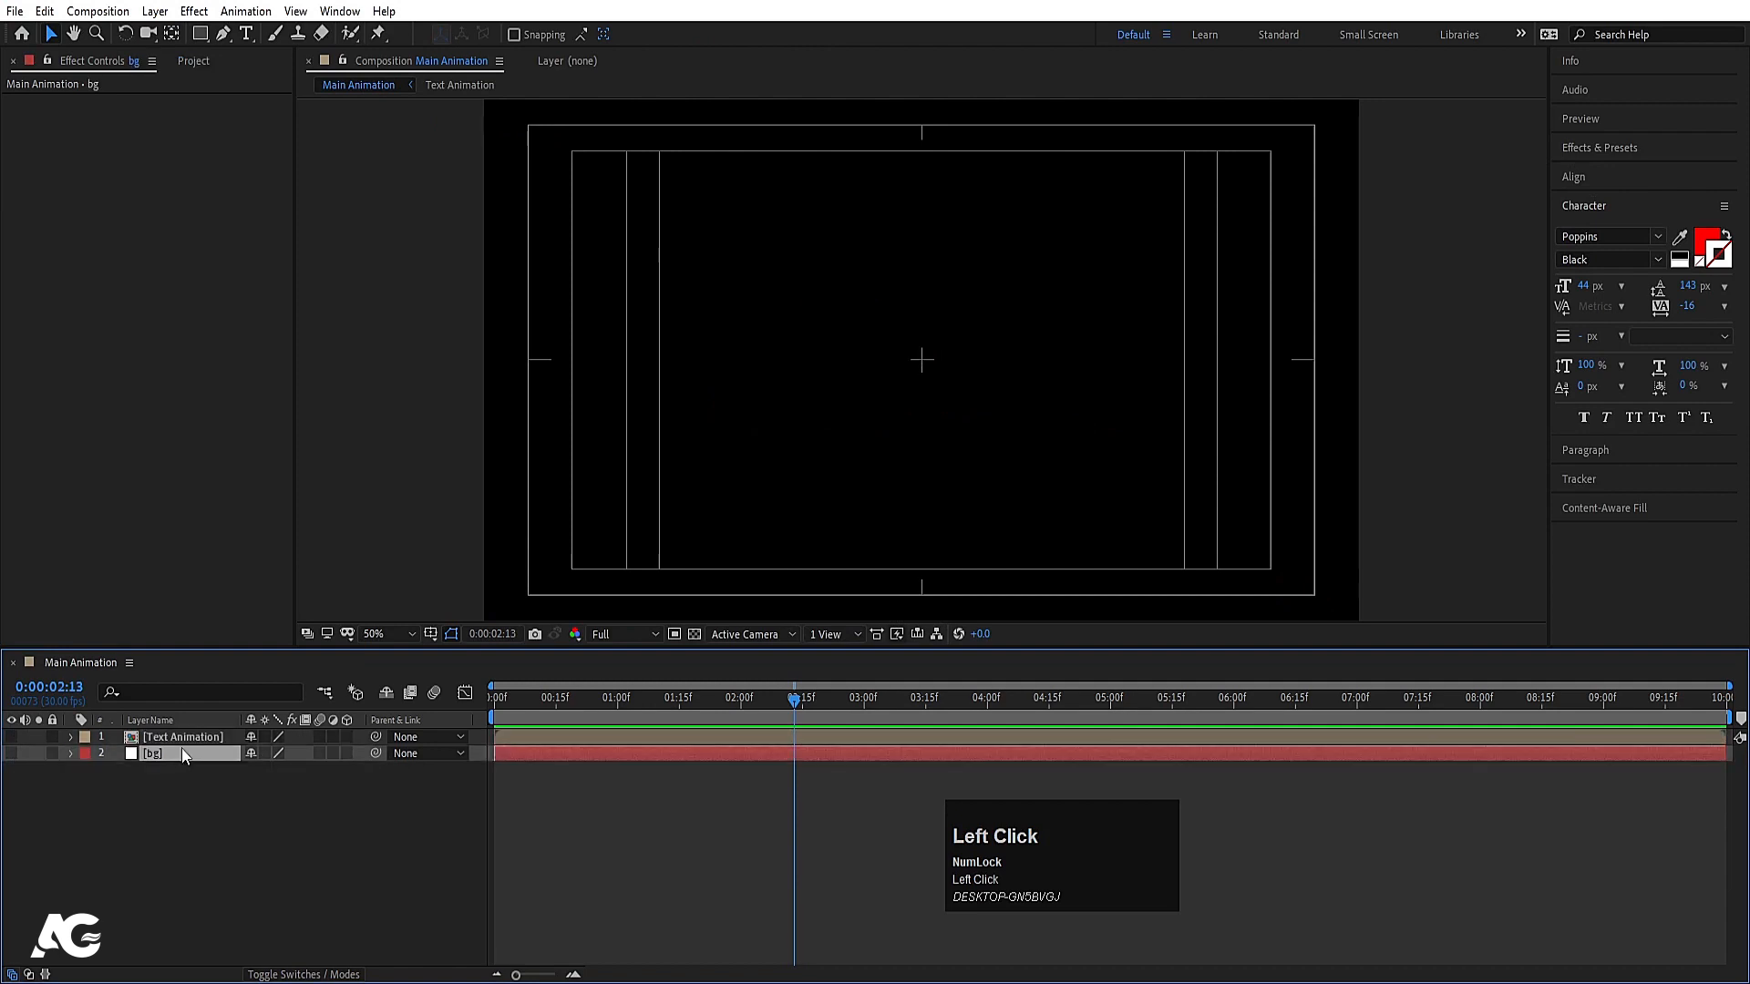
pyautogui.click(11, 753)
# Unlink bg's scale proportions, keyframe its Scale at 100% at 0:00 and 1:15, and return to 0:00
pyautogui.click(507, 715)
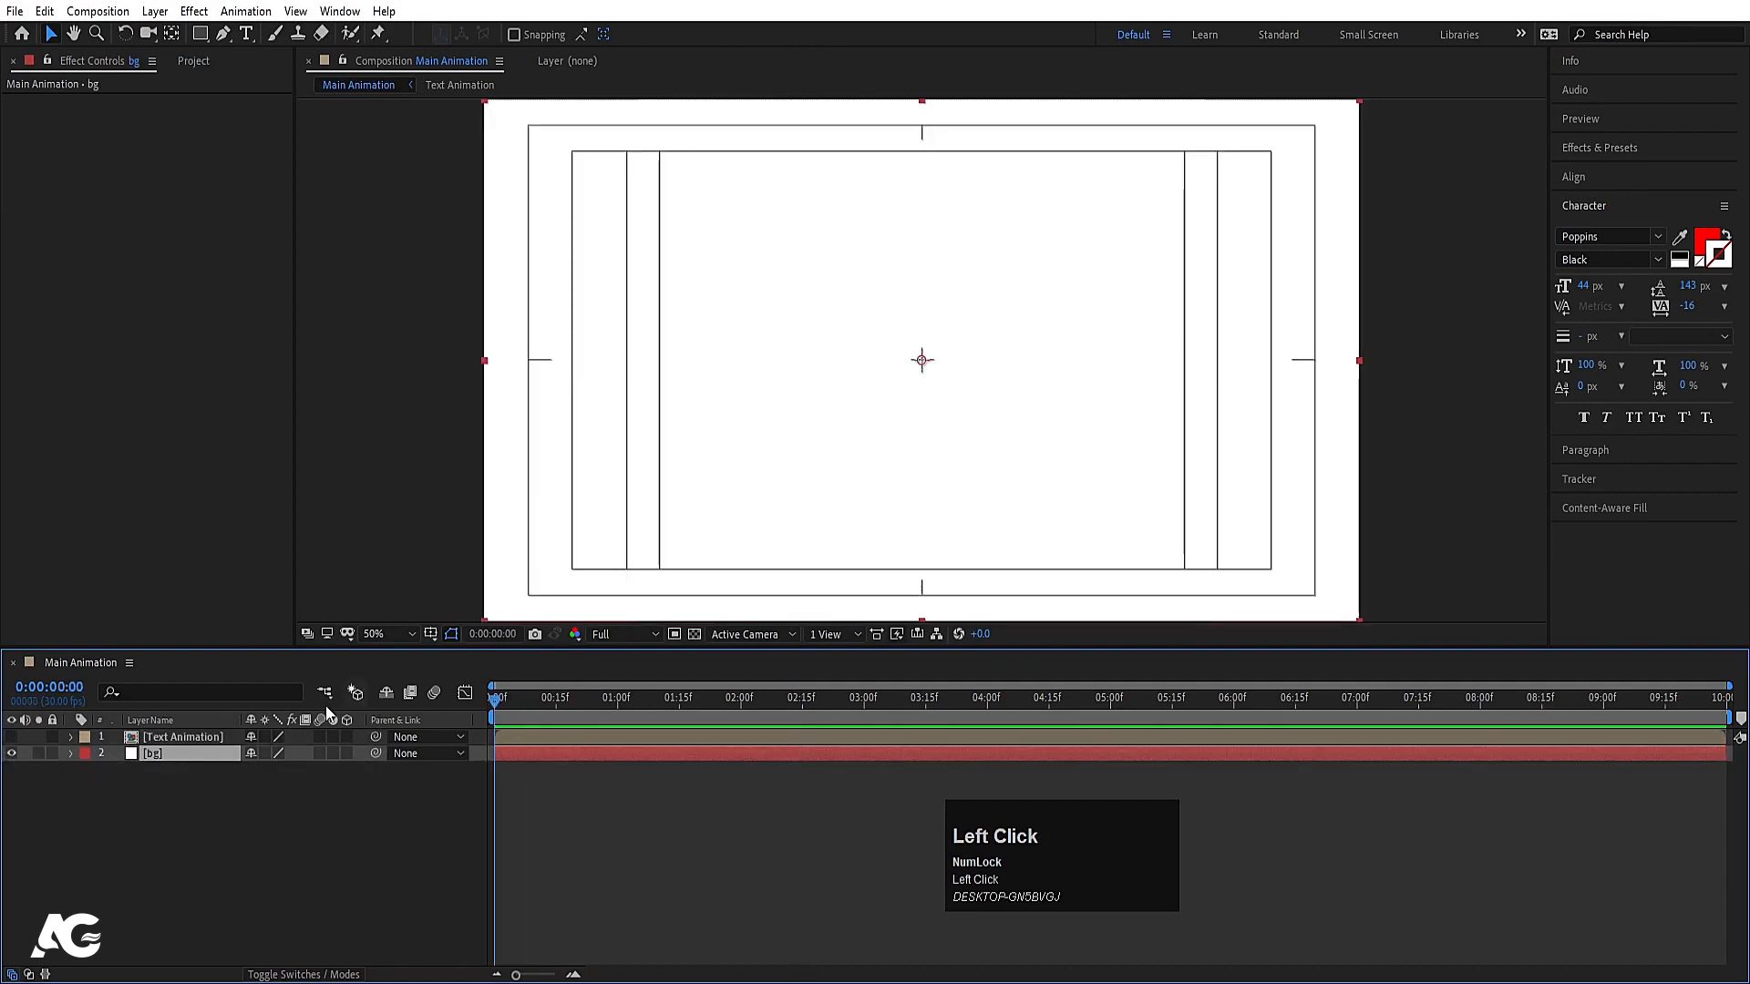
pyautogui.press('s')
pyautogui.click(251, 770)
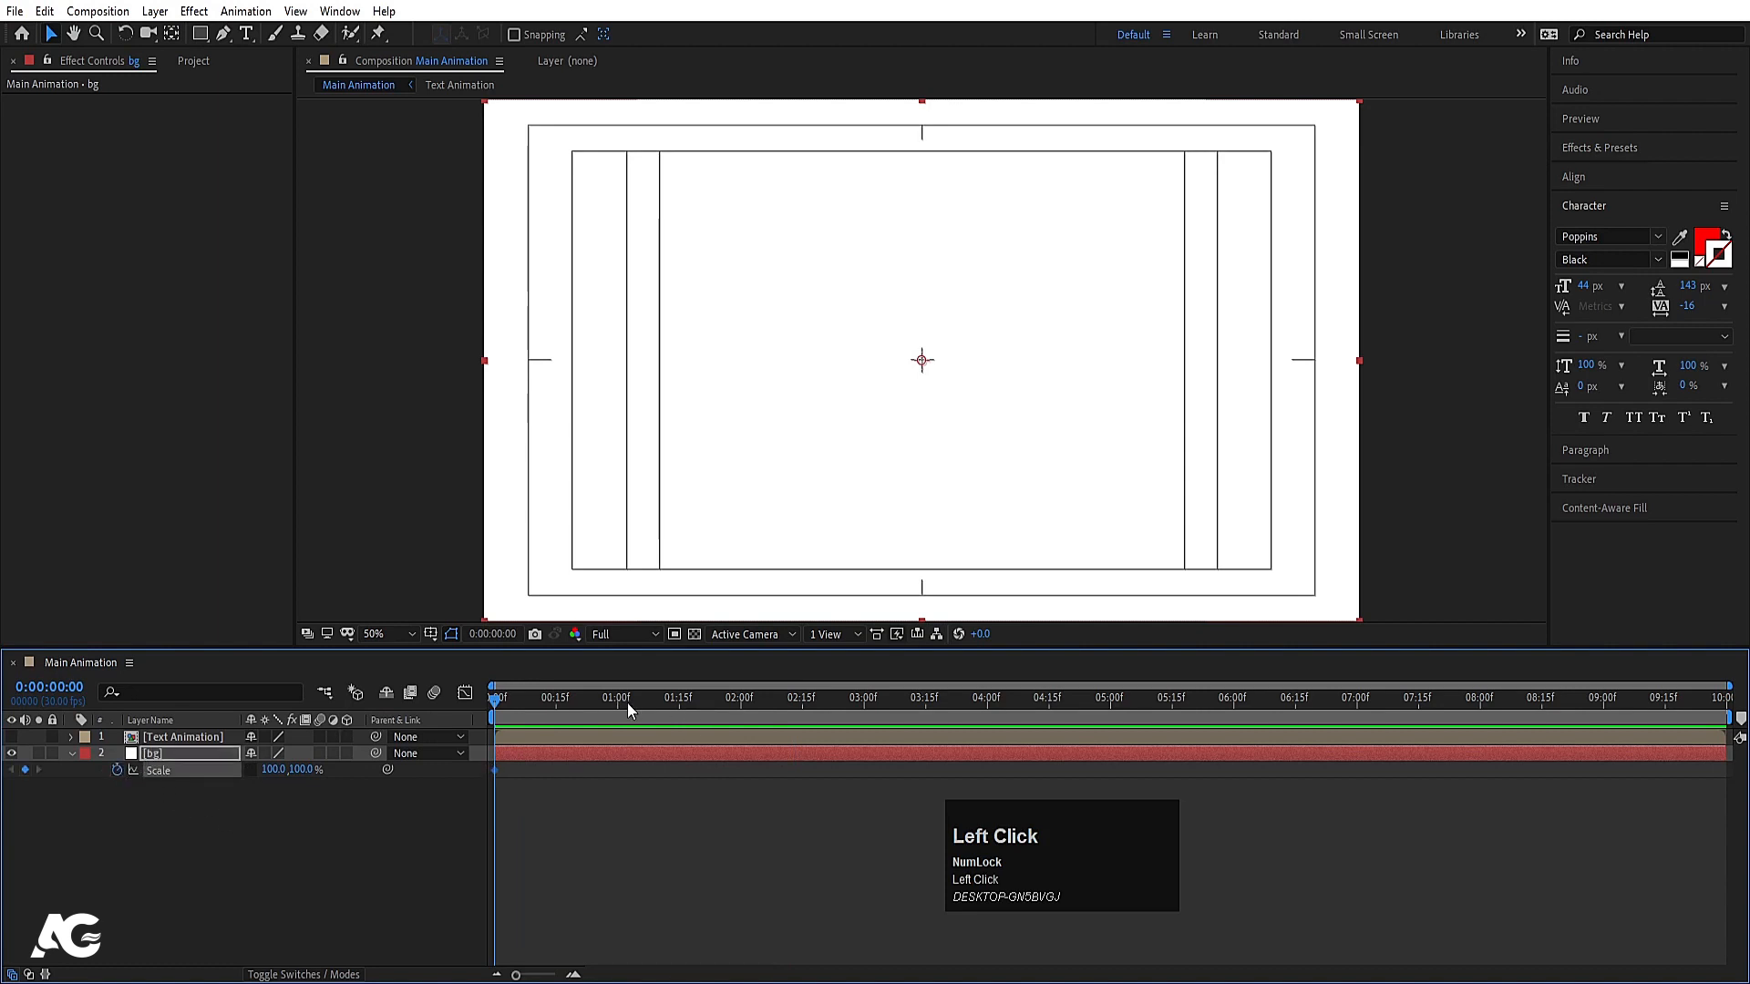
pyautogui.click(679, 700)
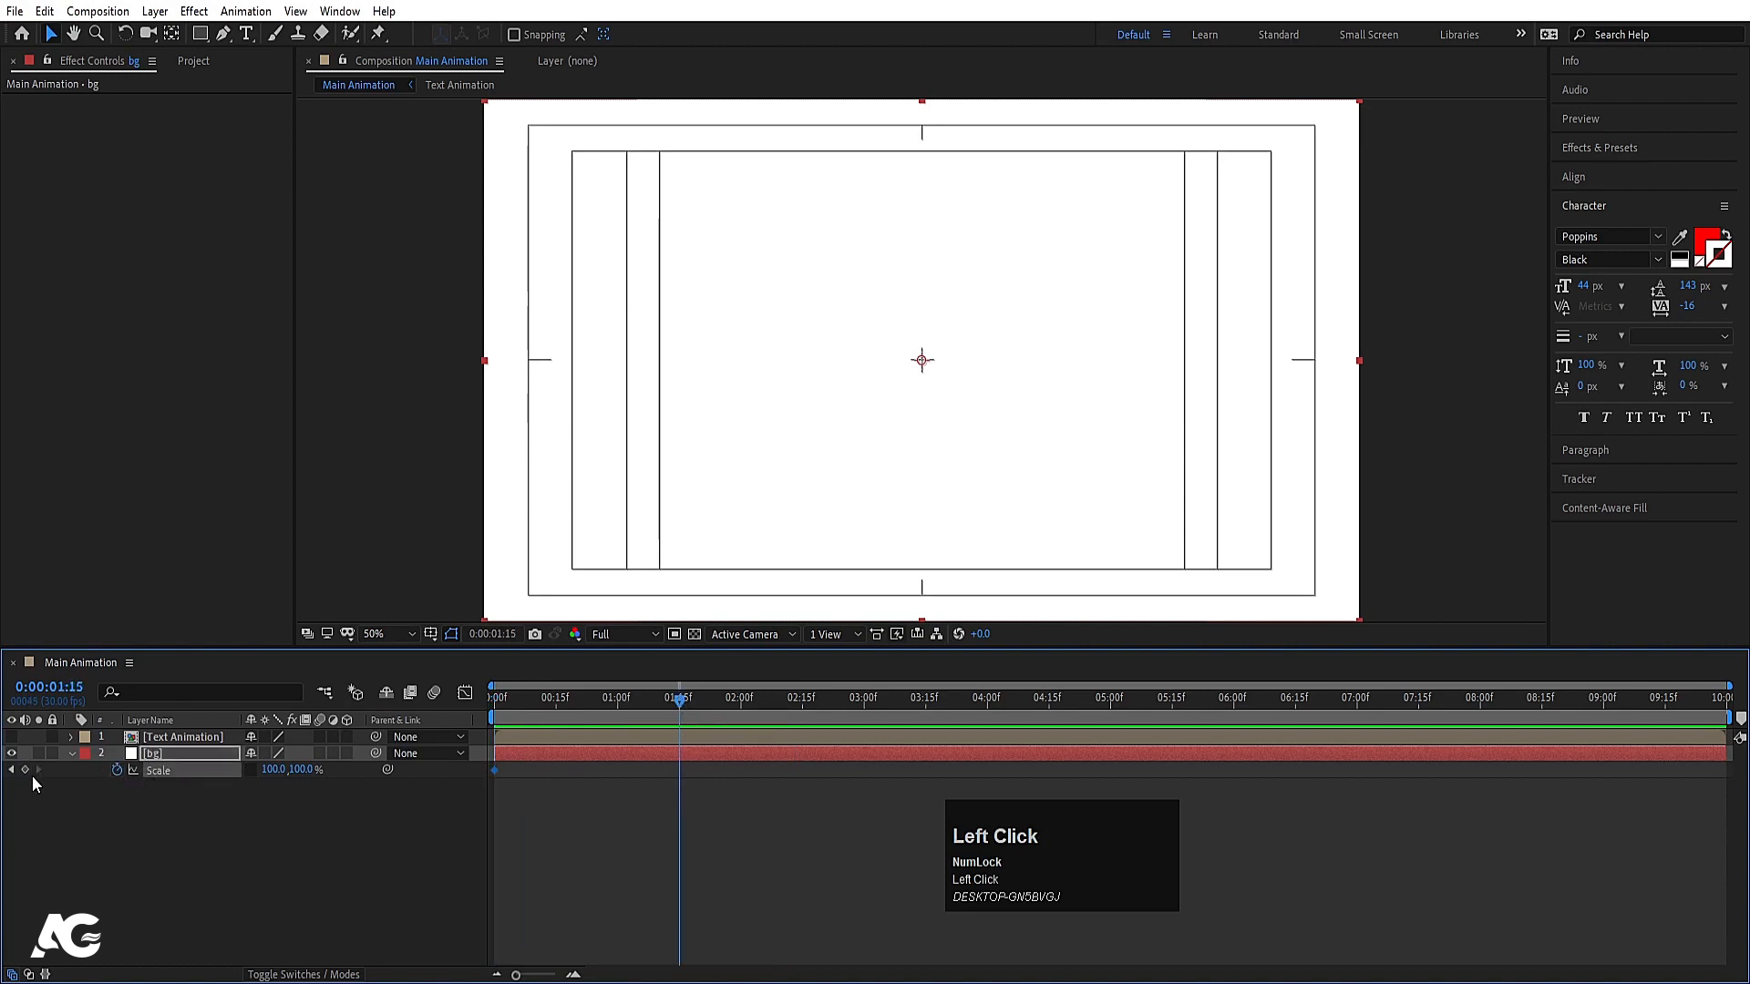
pyautogui.click(504, 718)
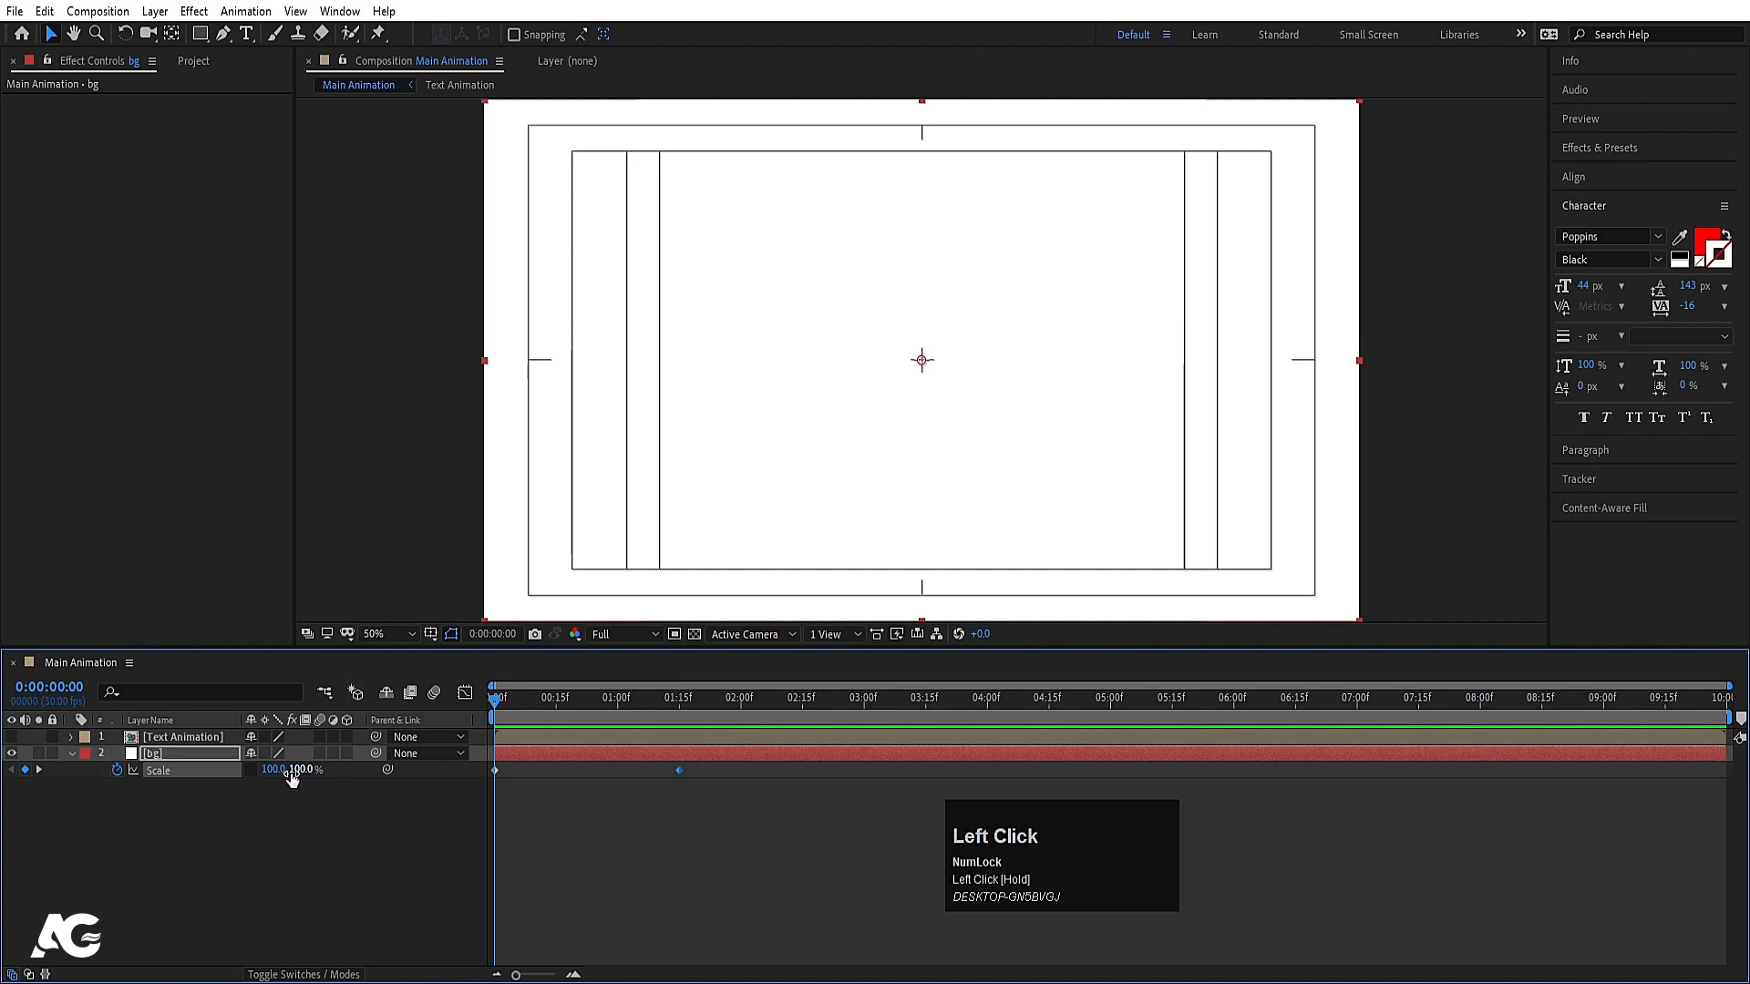
# Set bg's vertical scale to 0% at 0:00 and relink its scale proportions
pyautogui.press('Return')
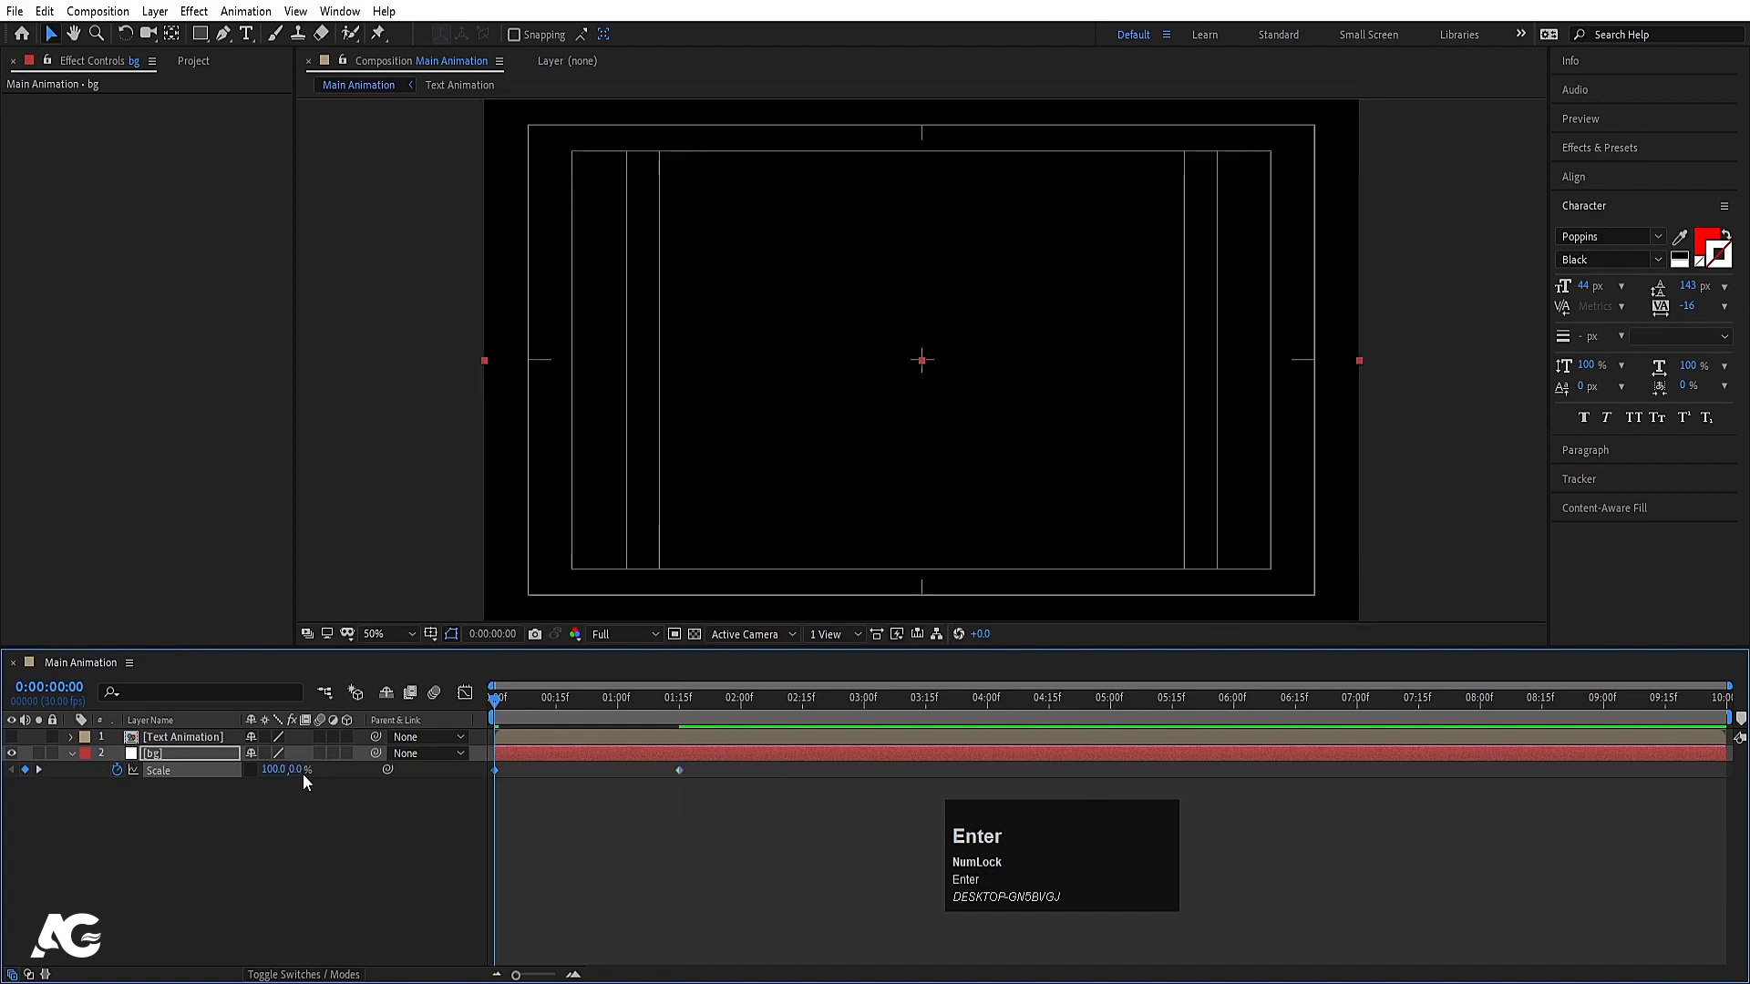
pyautogui.click(252, 770)
# Ease both bg Scale keyframes and shape their speed graph into a sharp peak midway between them
pyautogui.moveTo(738, 806); pyautogui.dragTo(277, 638)
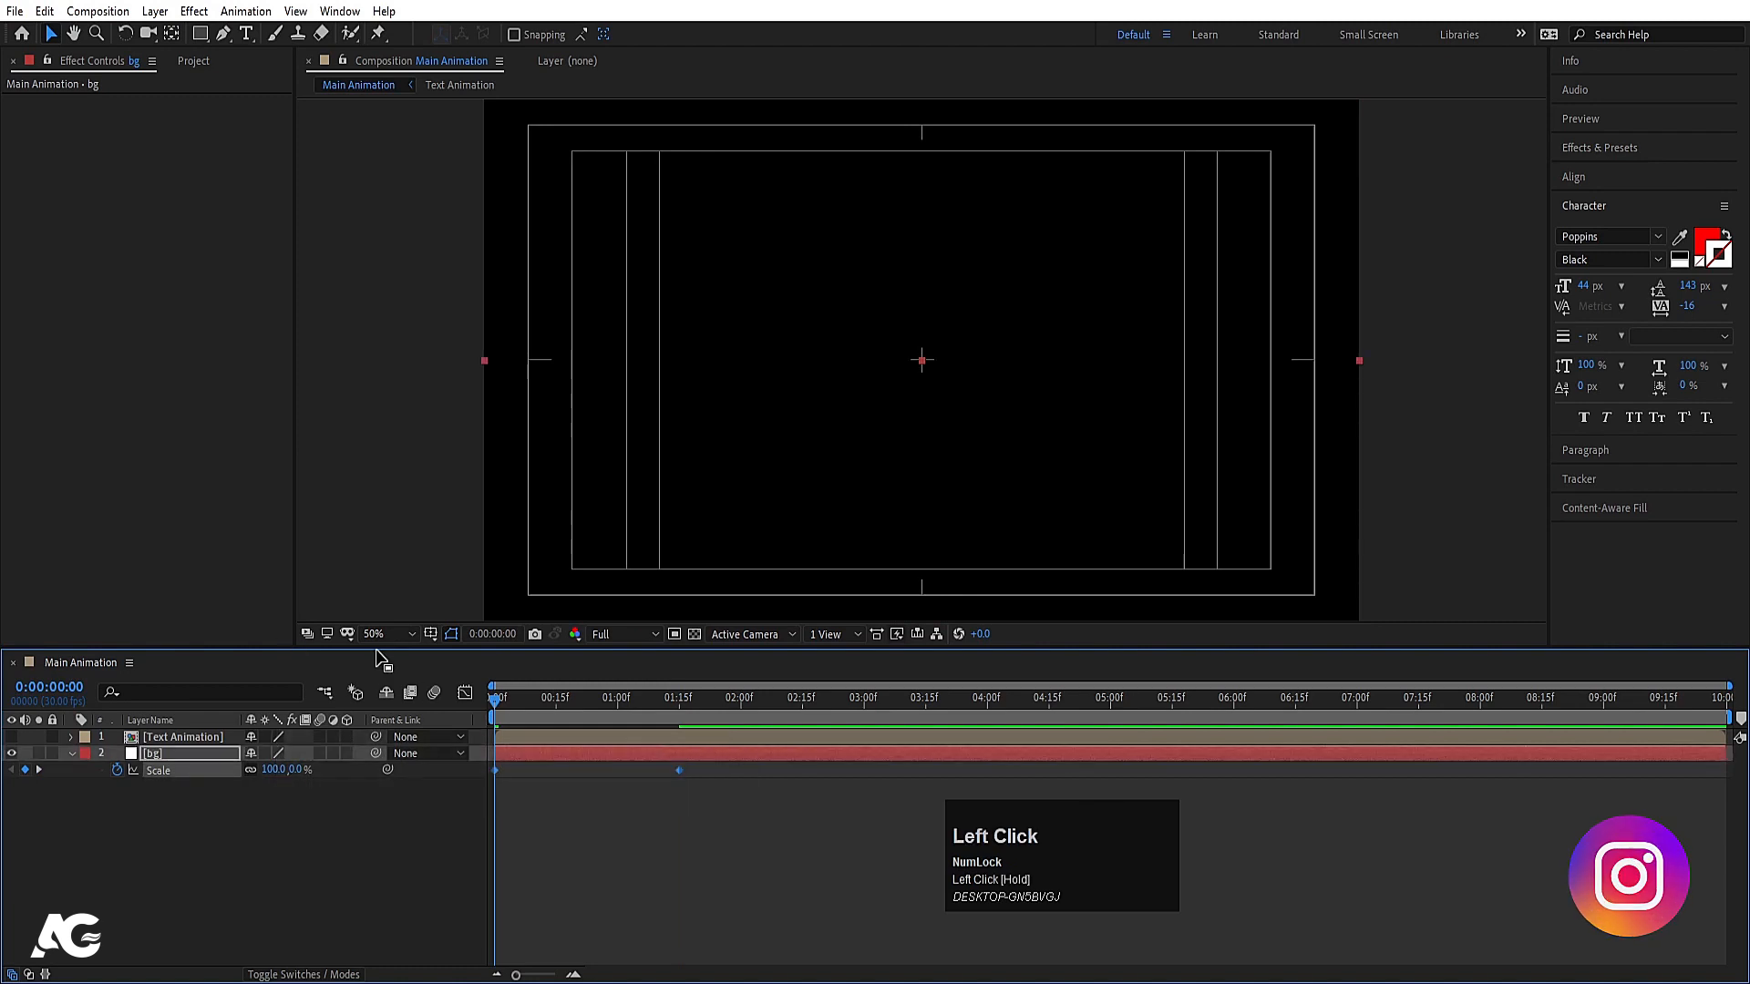
pyautogui.click(464, 692)
pyautogui.moveTo(735, 845); pyautogui.dragTo(638, 921)
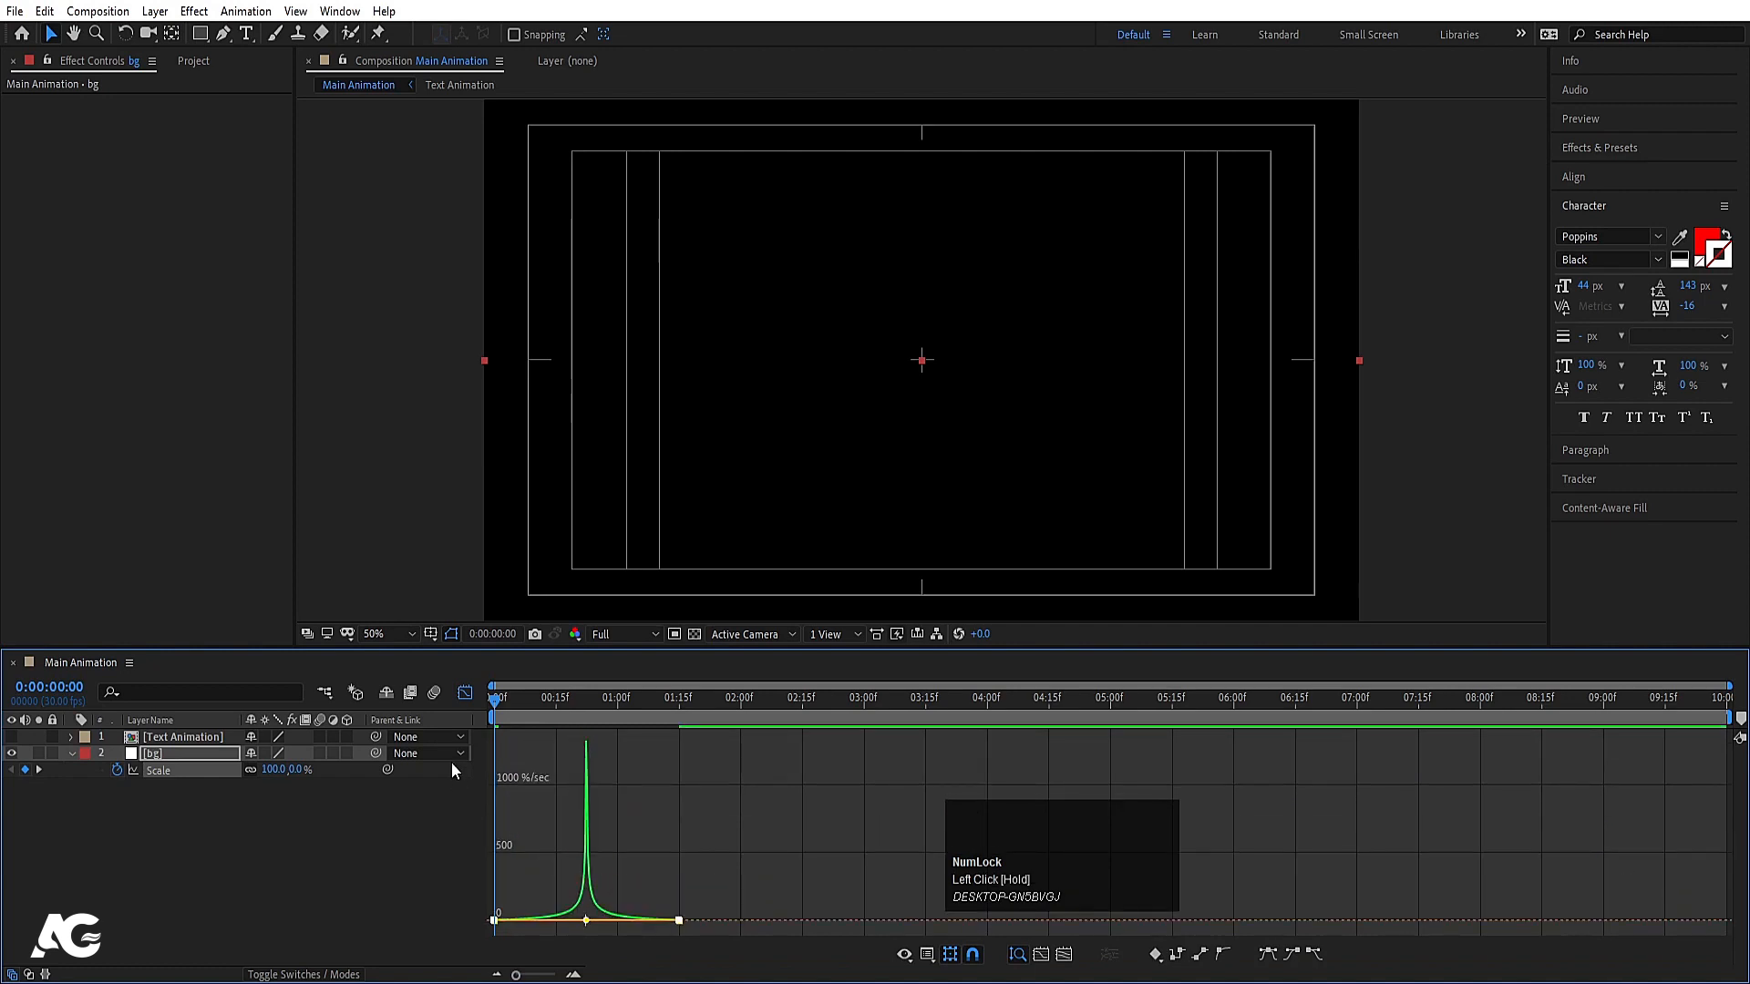
pyautogui.click(465, 693)
# Play back the bg scale reveal and stop with the playhead at 0:00:01:06
pyautogui.press('space')
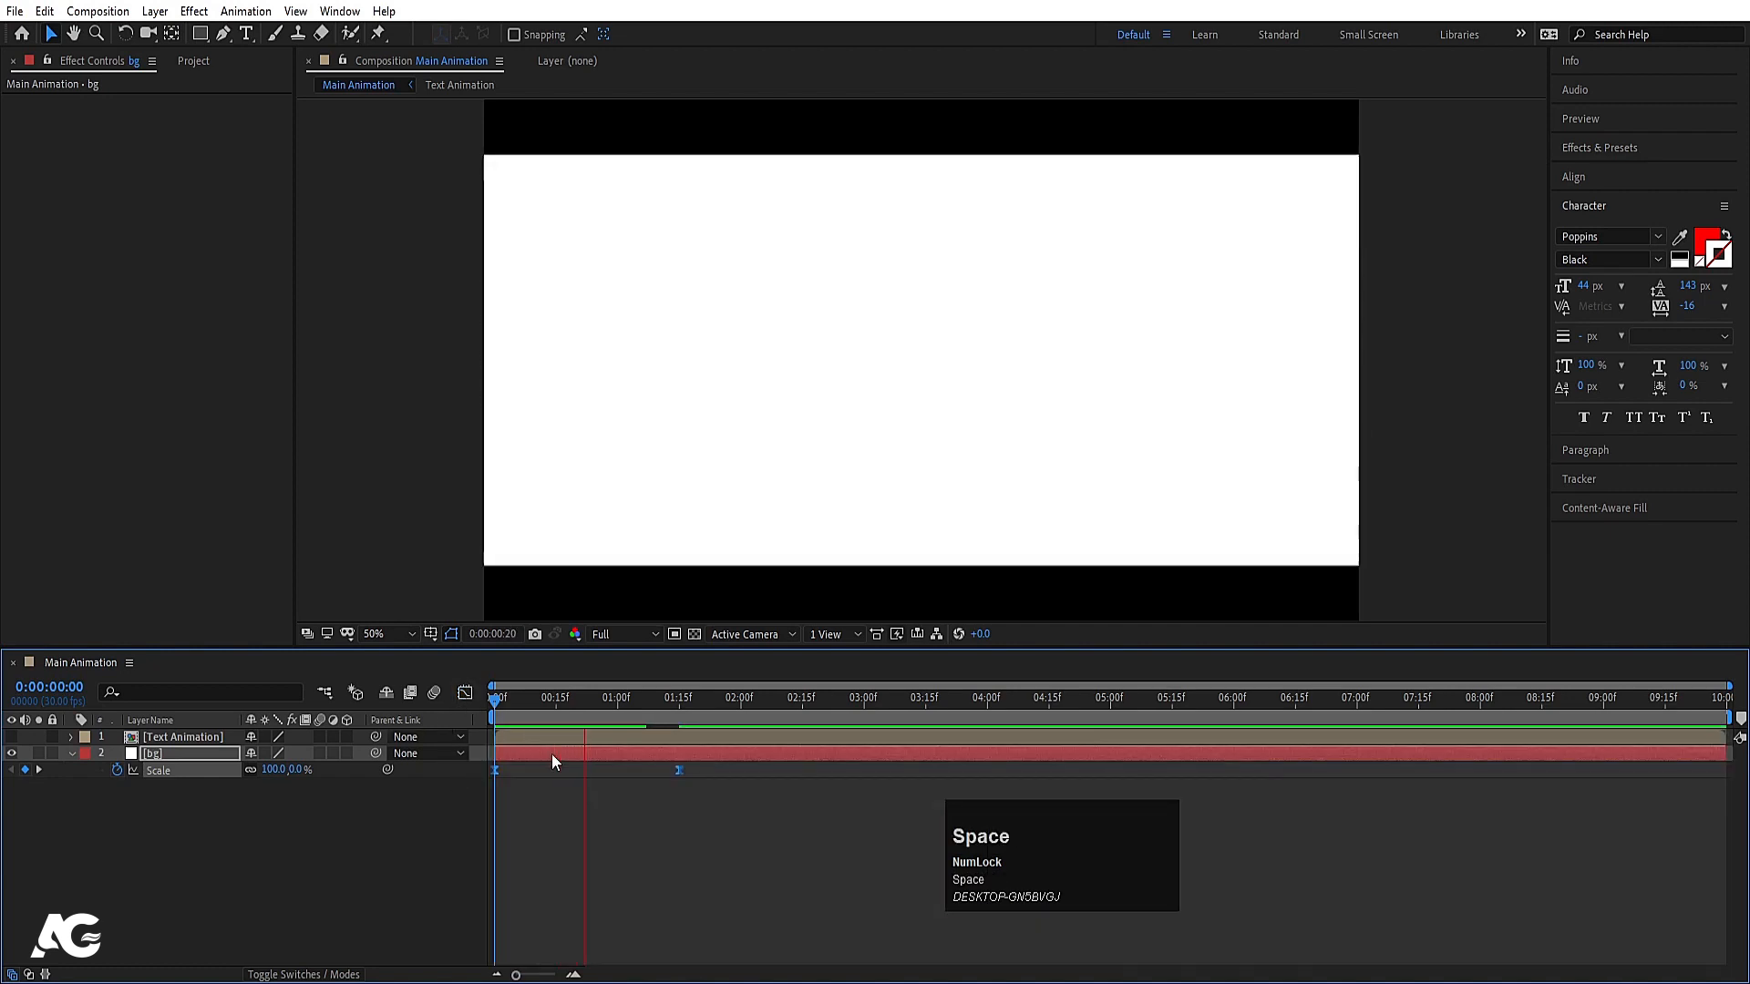
pyautogui.click(595, 736)
pyautogui.press('space')
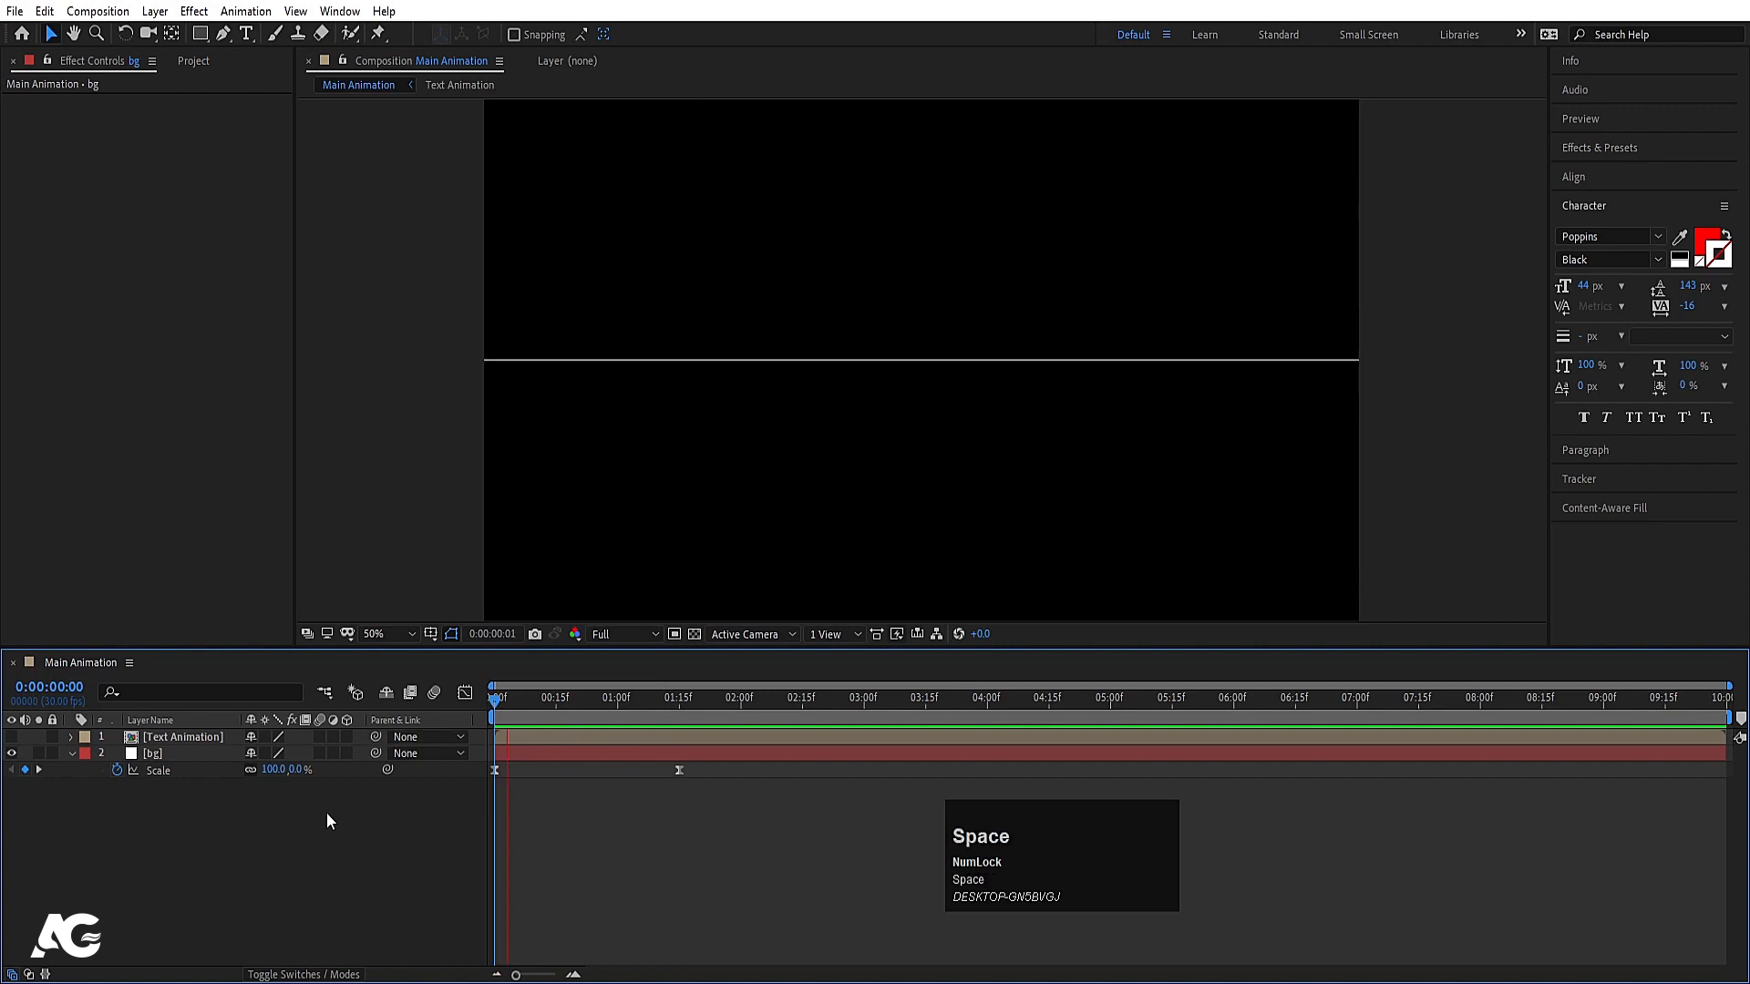
pyautogui.click(312, 834)
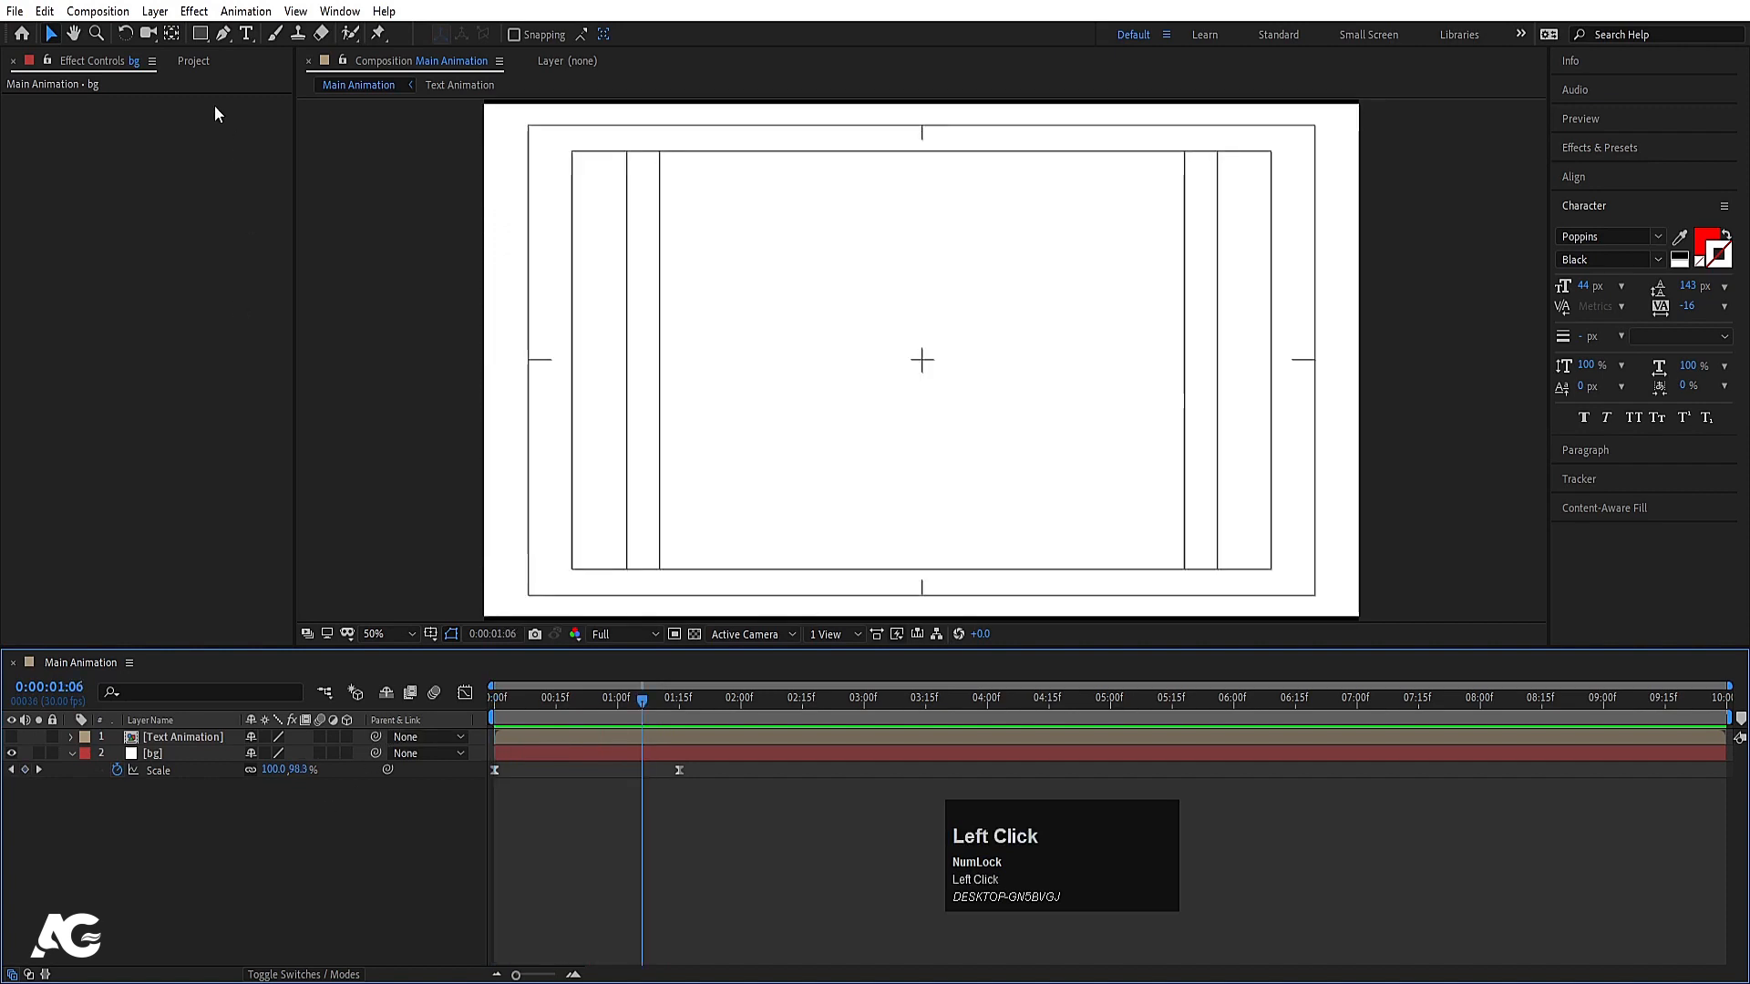
# Choose the Ellipse tool and set the shape fill to None
pyautogui.moveTo(200, 36); pyautogui.dragTo(252, 74)
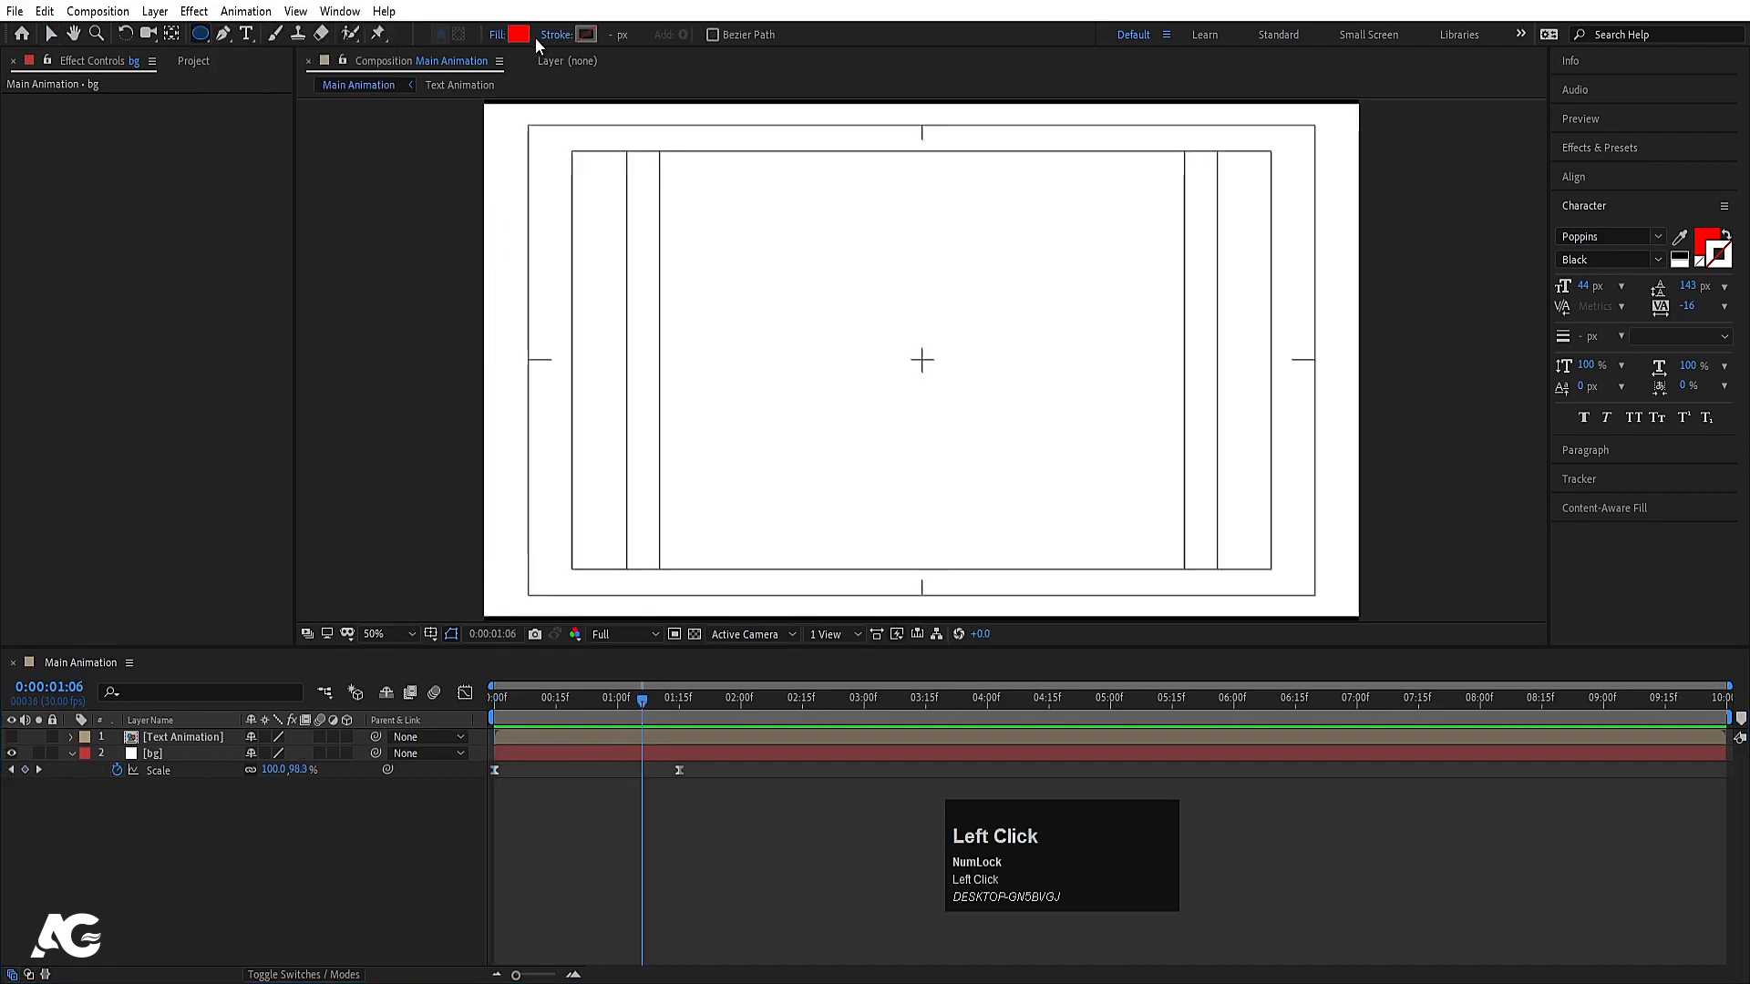
pyautogui.click(516, 35)
pyautogui.click(484, 259)
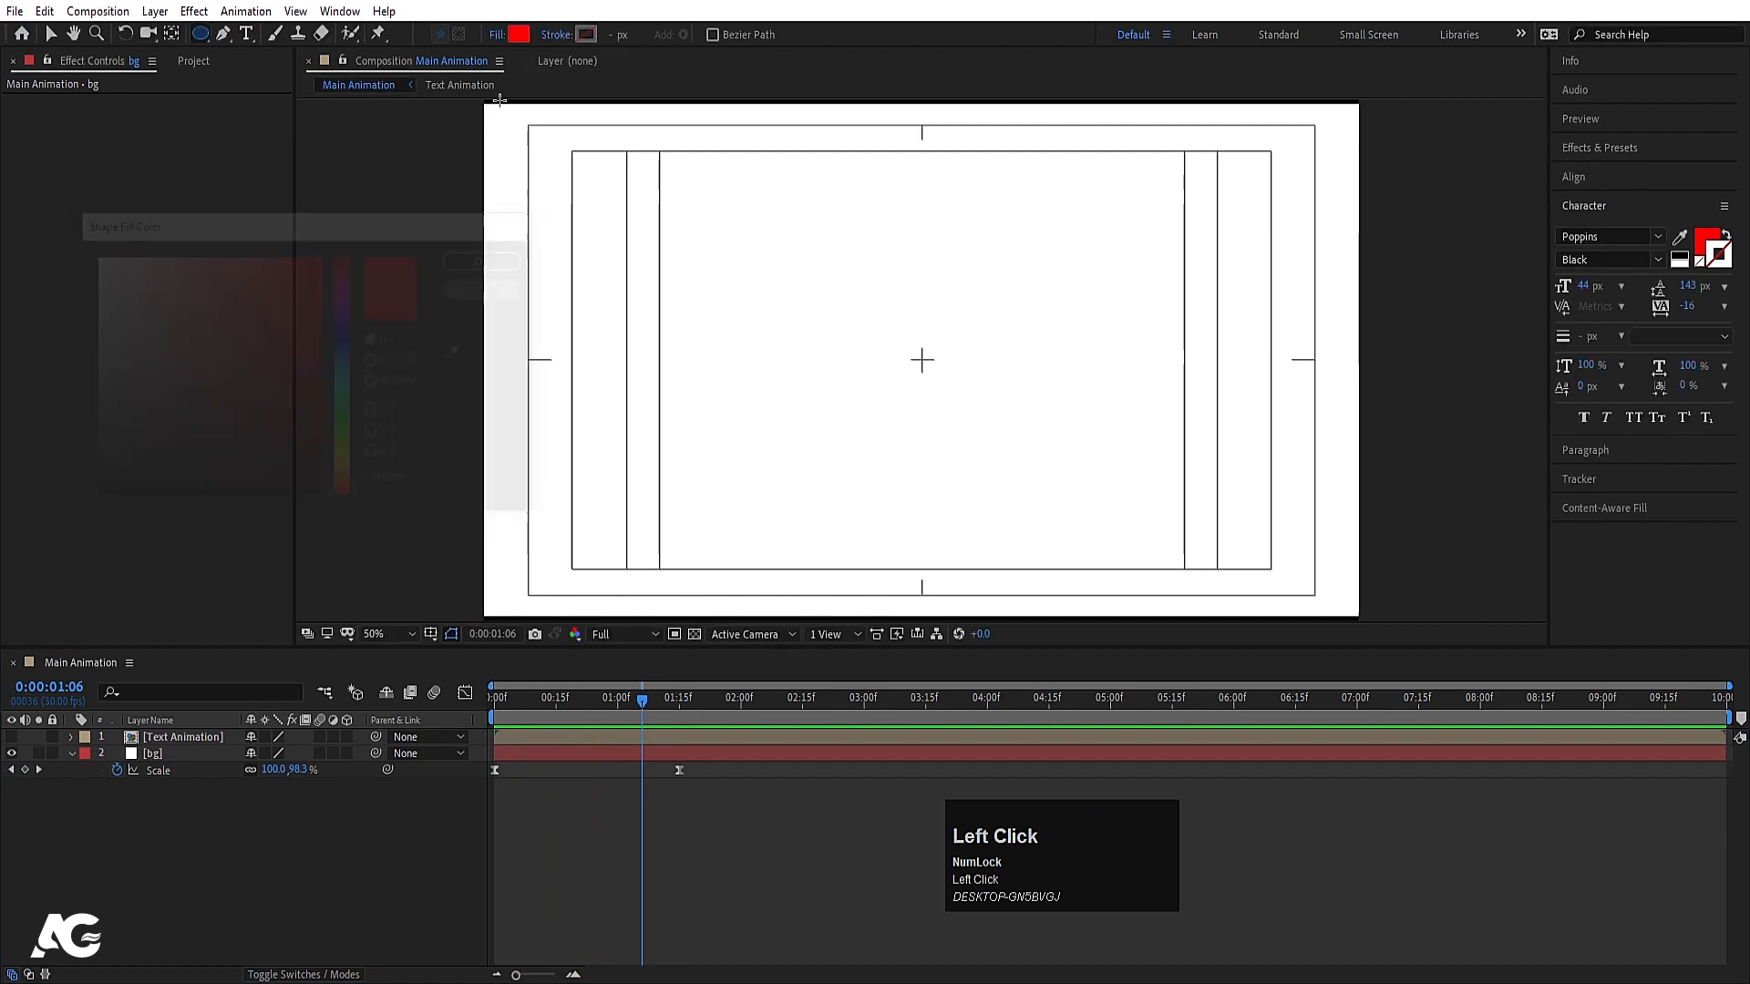
pyautogui.click(495, 35)
pyautogui.click(782, 436)
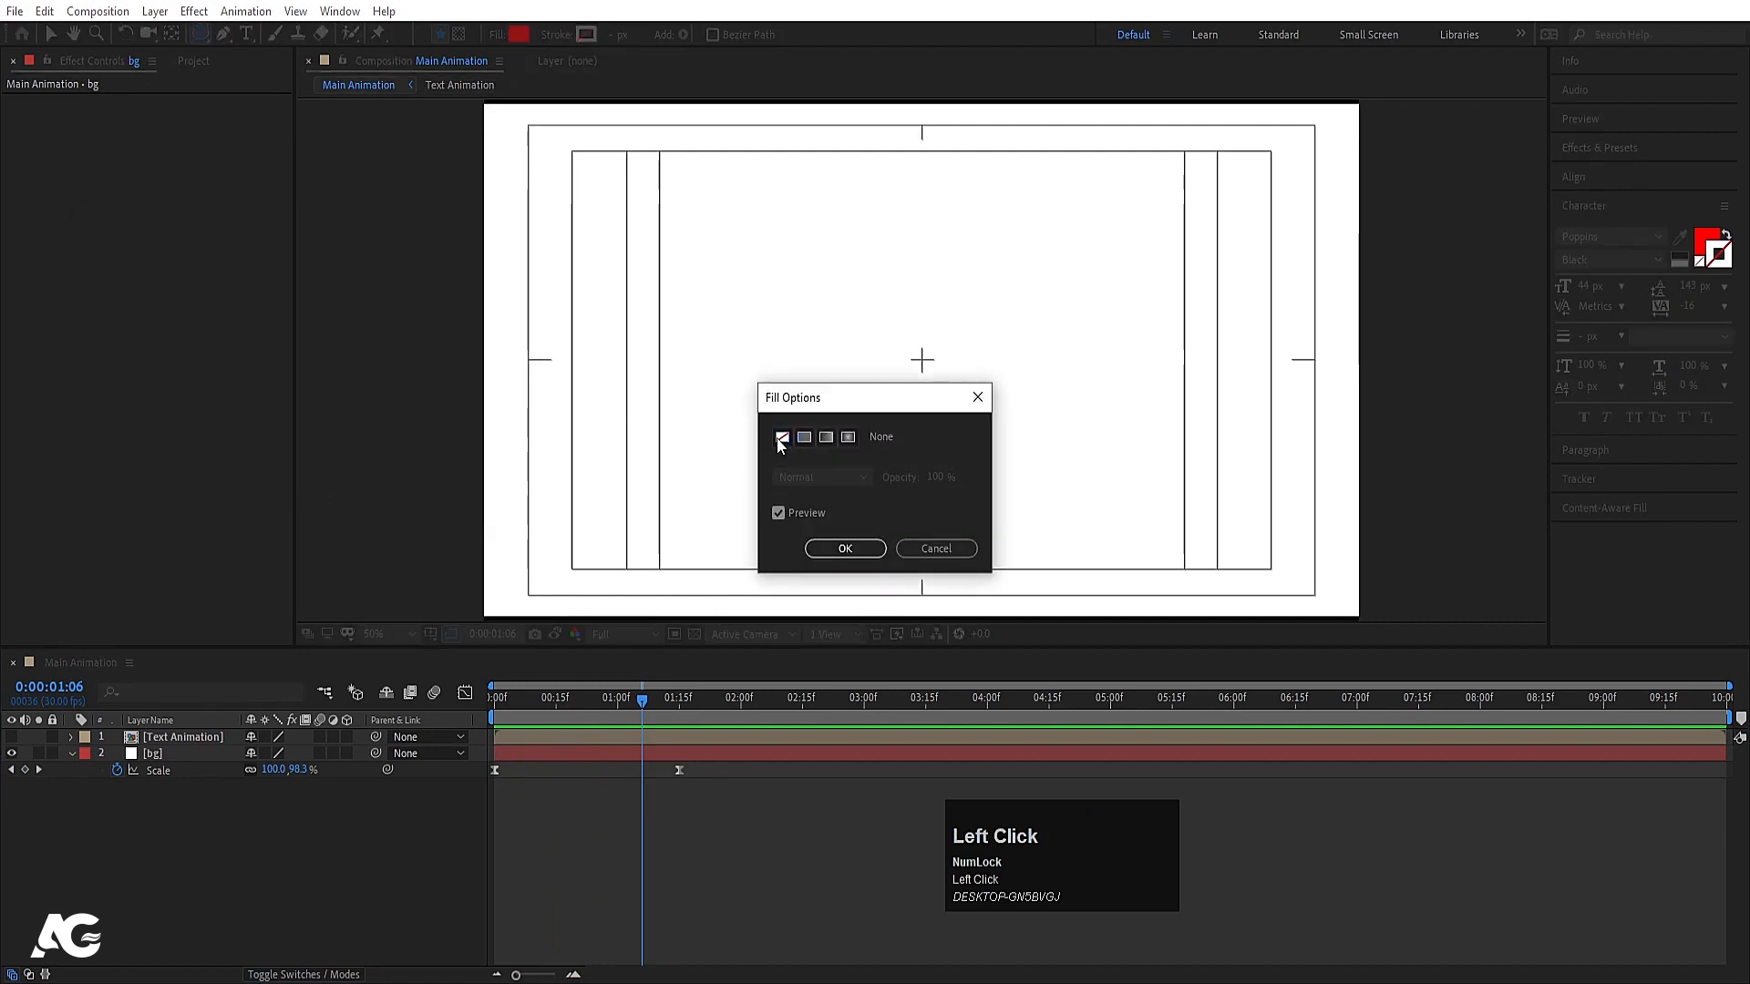
pyautogui.click(845, 547)
# Set the shape stroke colour to white (FFFFFF)
pyautogui.click(587, 40)
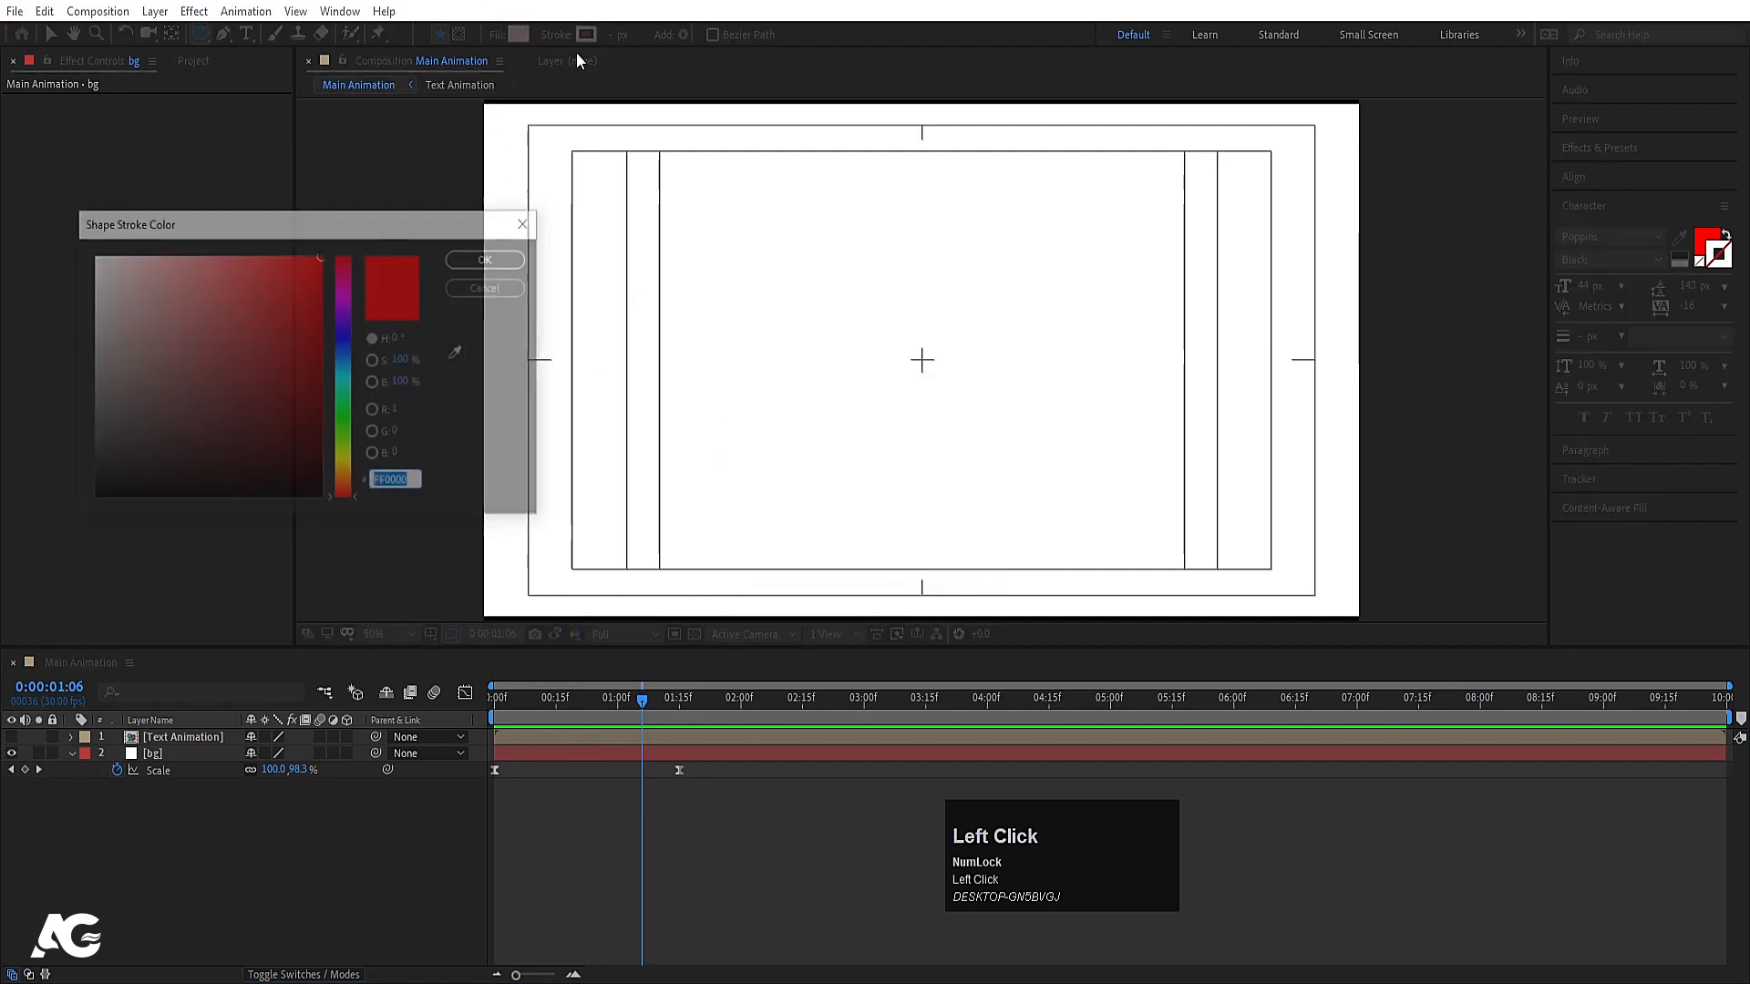
pyautogui.moveTo(219, 332); pyautogui.dragTo(2, 183)
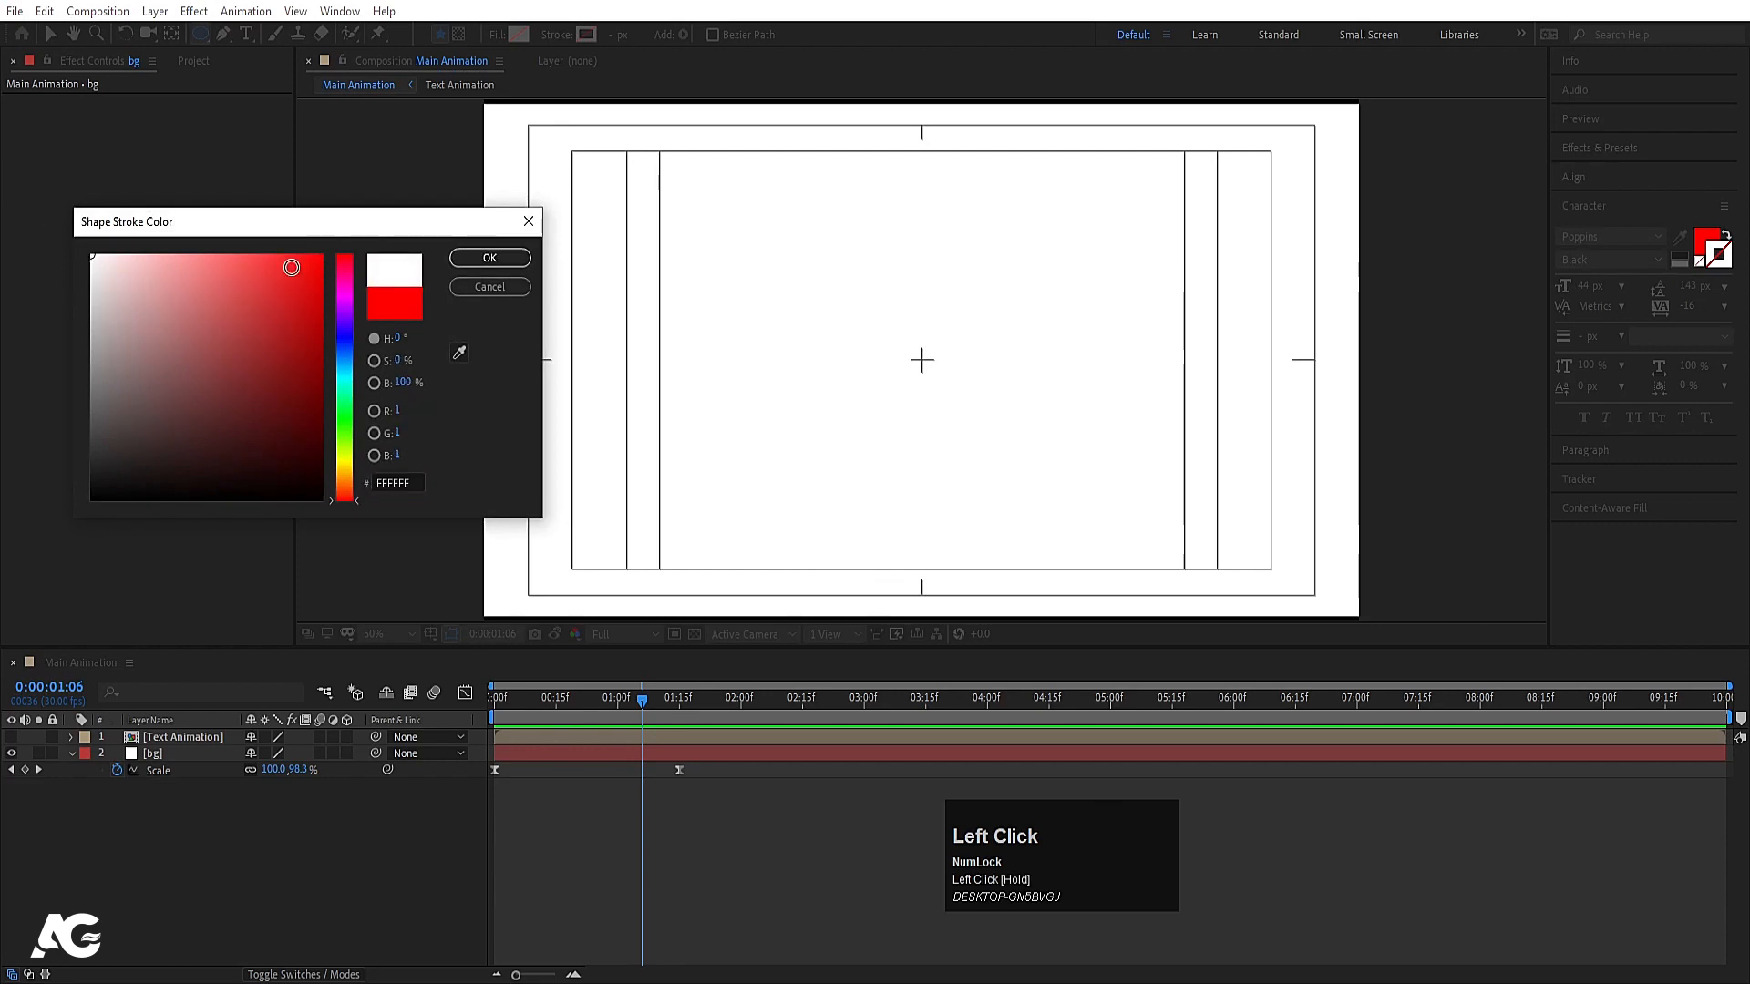
pyautogui.click(490, 258)
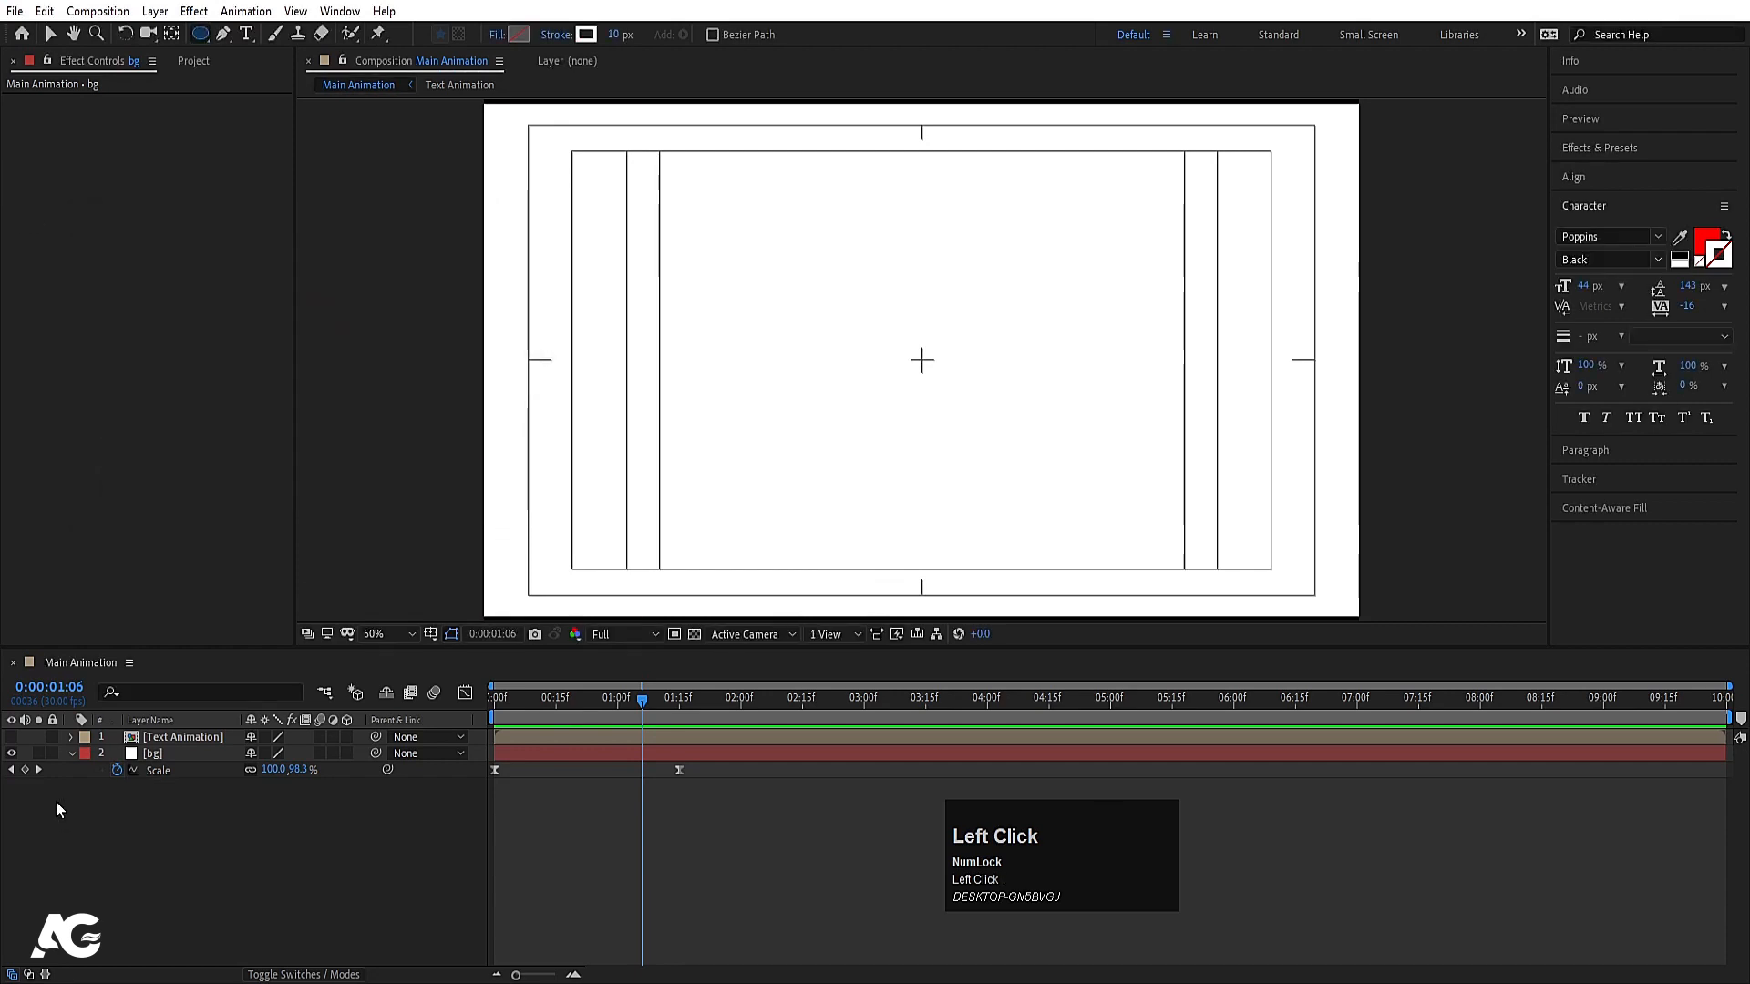
# Hide bg, draw a large ellipse on a new shape layer and centre its anchor point
pyautogui.click(137, 720)
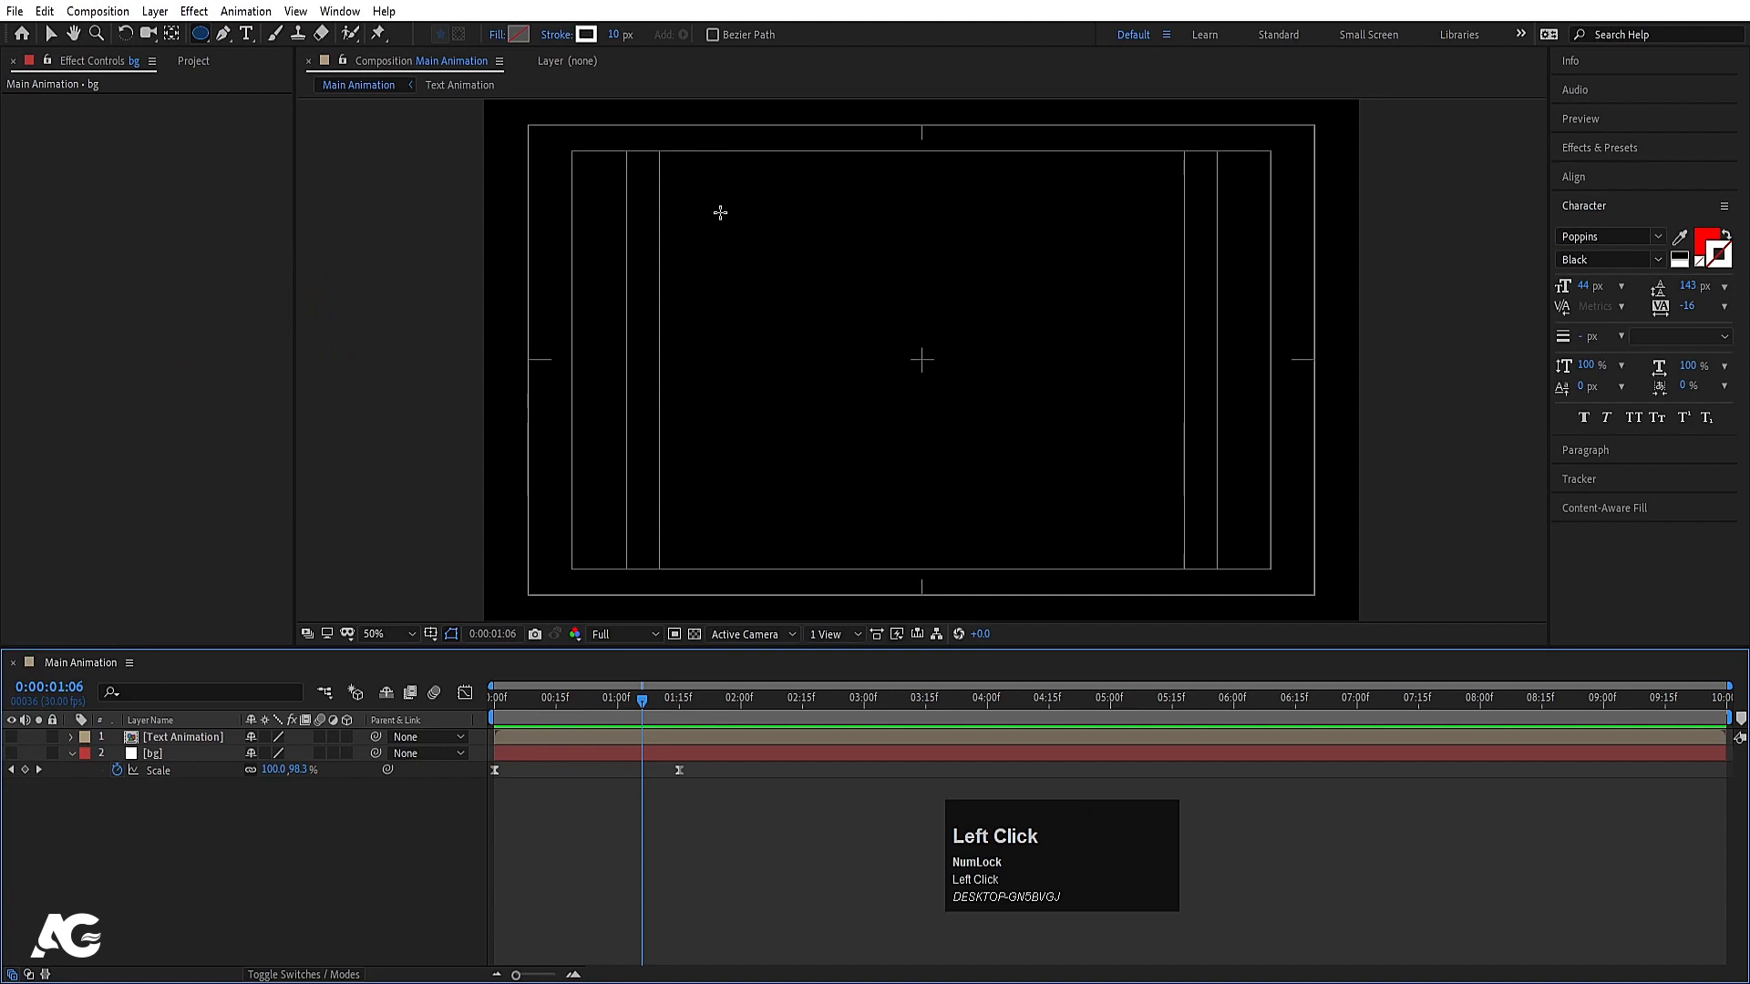
pyautogui.moveTo(720, 212); pyautogui.dragTo(1409, 631)
pyautogui.hotkey('ctrl', 'alt', 'Home')
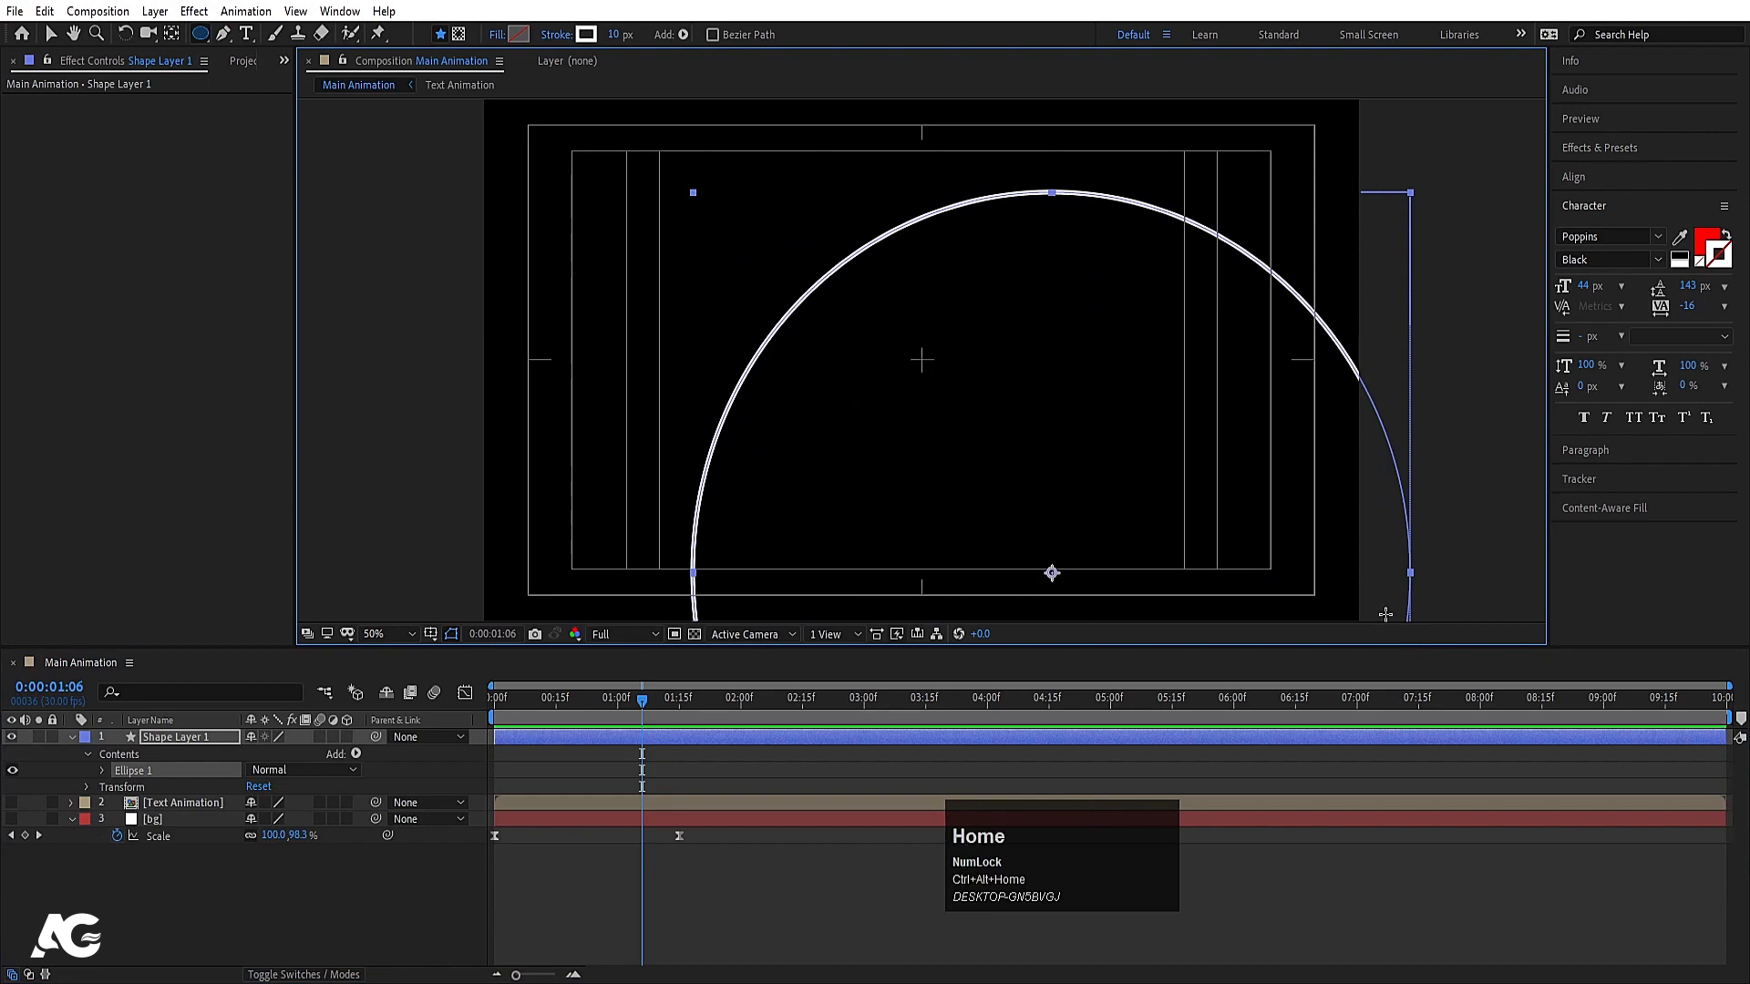
# Align the ellipse layer to the horizontal and vertical centre of the composition
pyautogui.click(1591, 179)
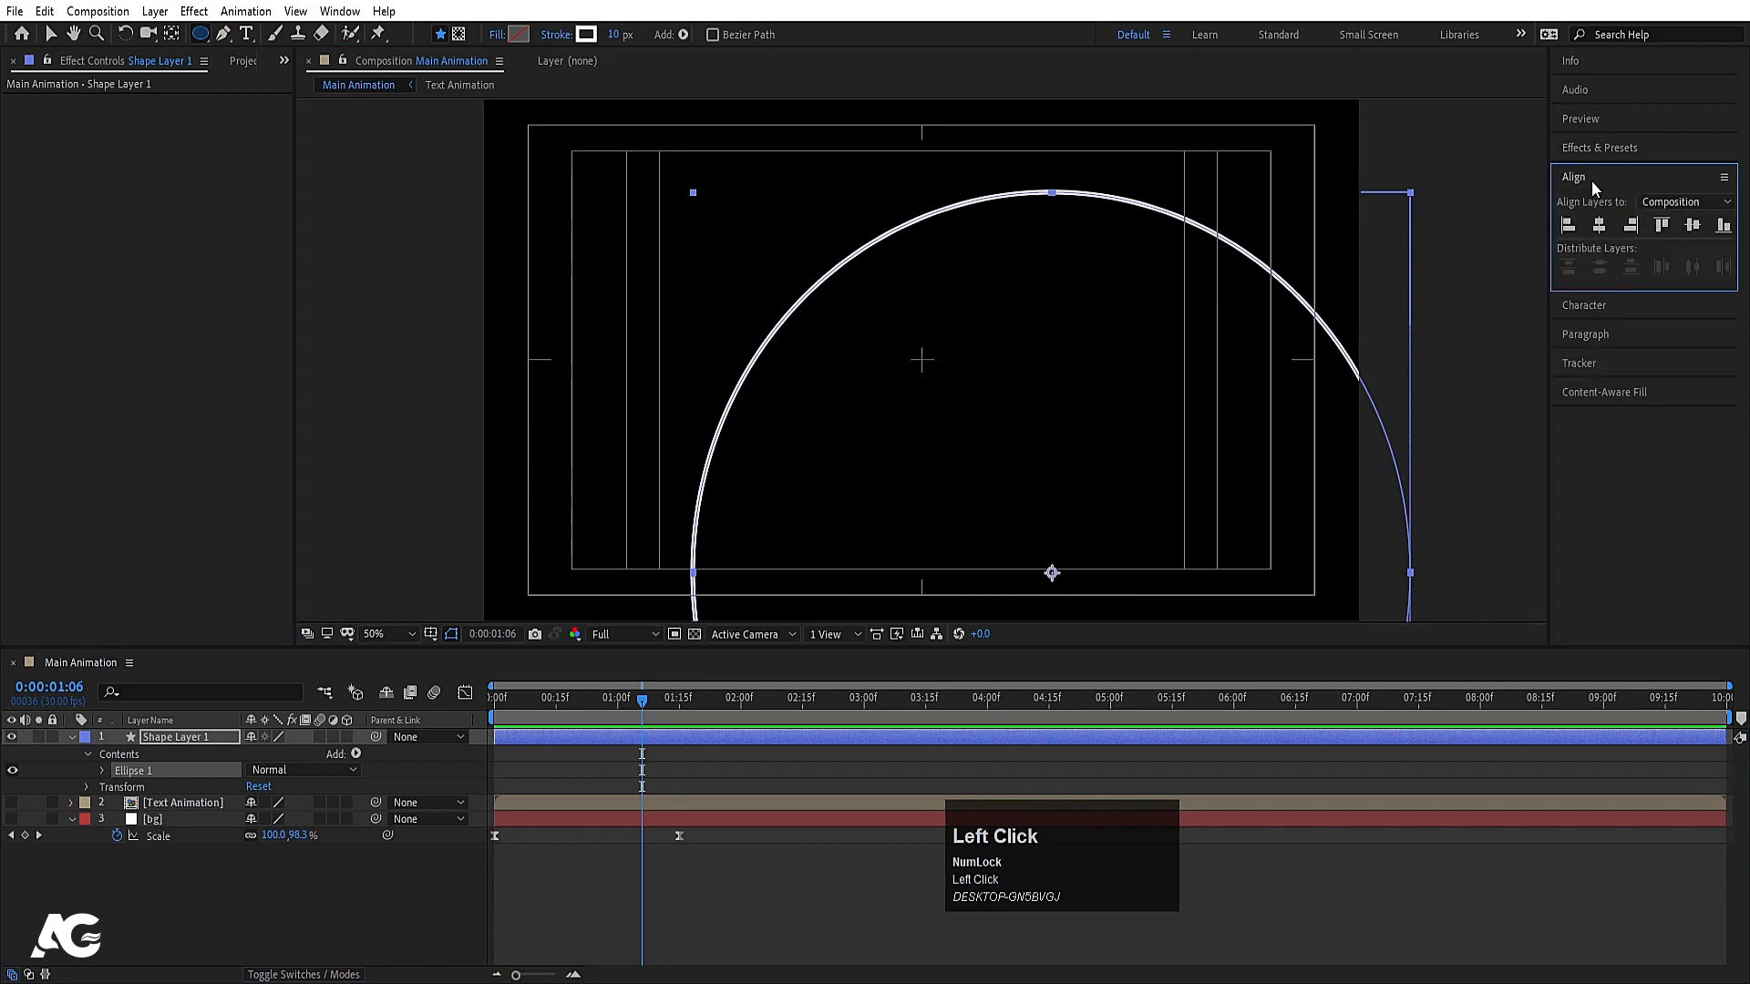
pyautogui.click(1594, 232)
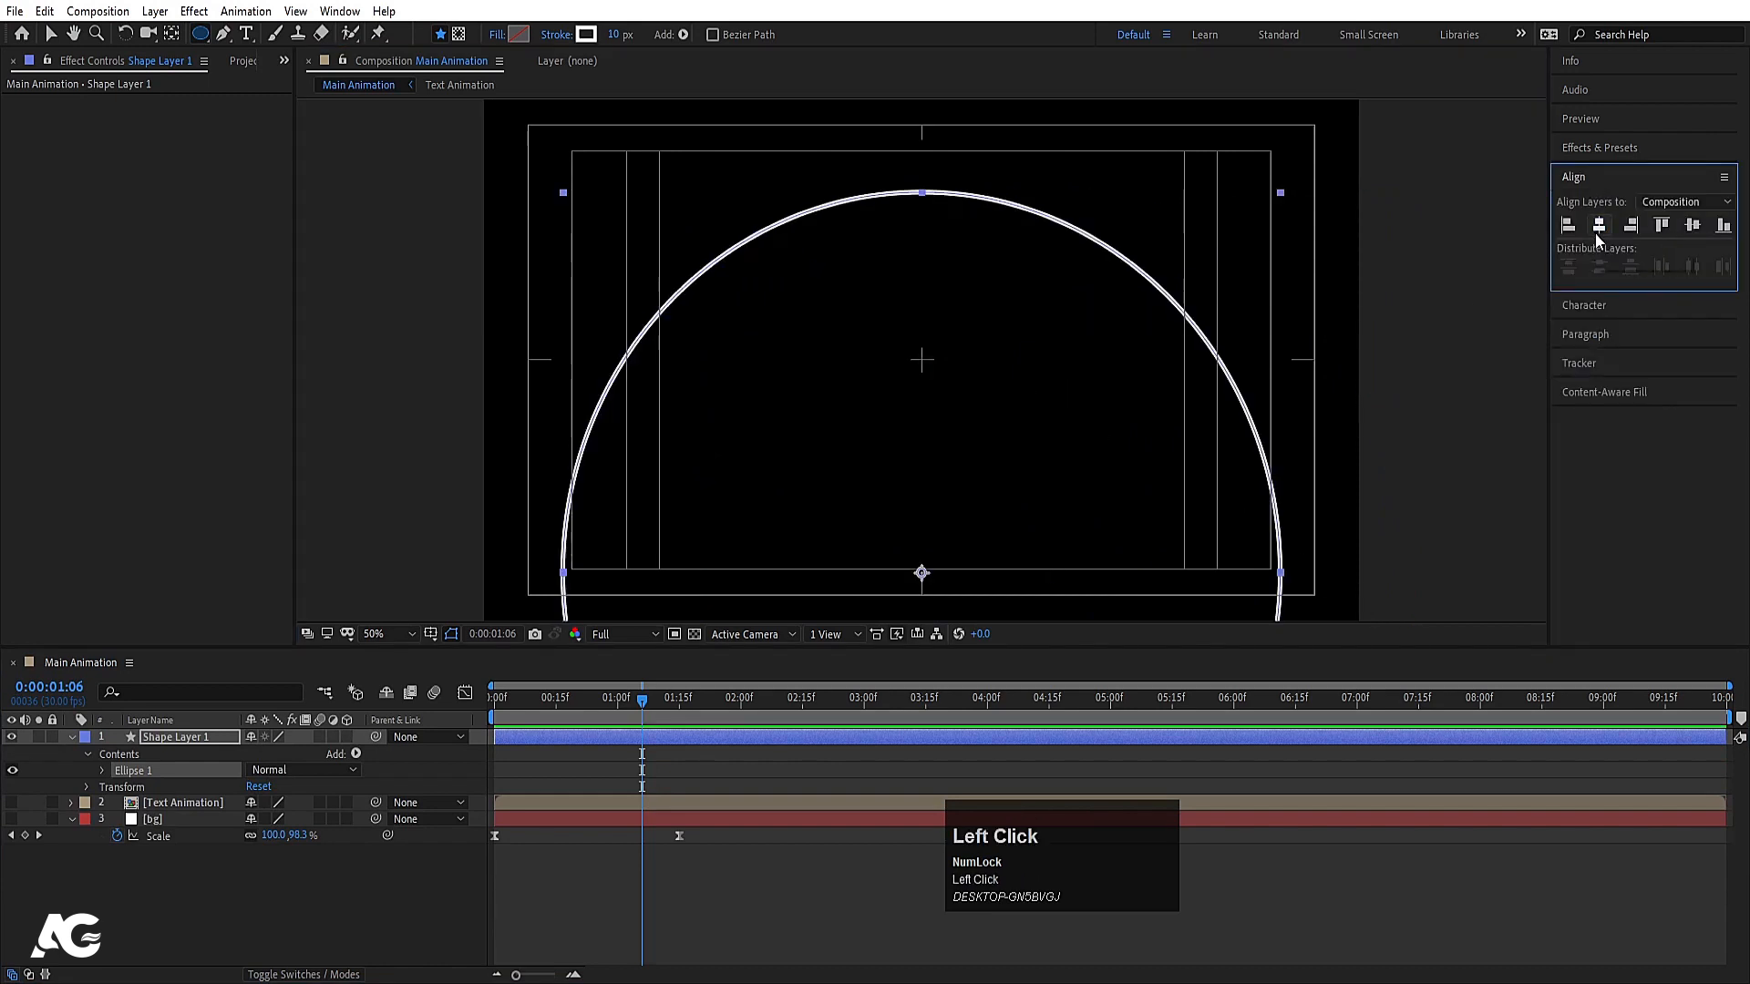
pyautogui.click(1692, 225)
# Set the ellipse's stroke width to 250 px
pyautogui.moveTo(603, 40)
pyautogui.mouseDown()
pyautogui.moveTo(899, 43)
pyautogui.moveTo(867, 47)
pyautogui.mouseUp()
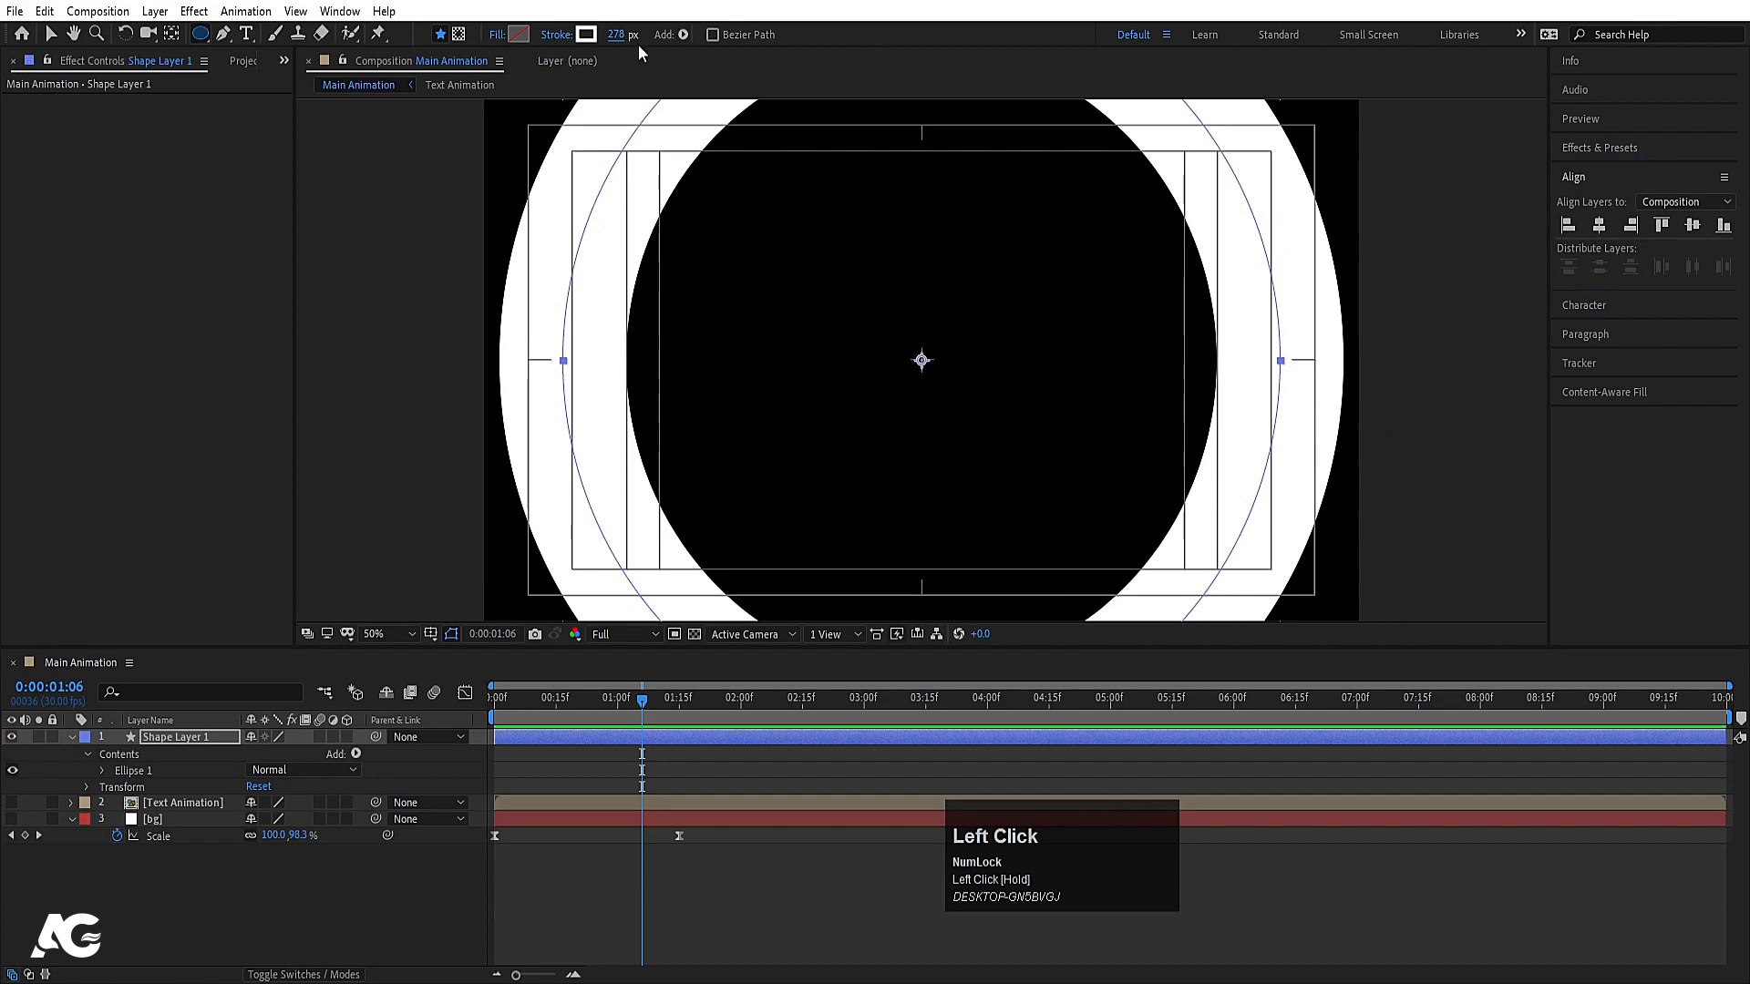
pyautogui.click(623, 36)
pyautogui.write('250')
pyautogui.press('Return')
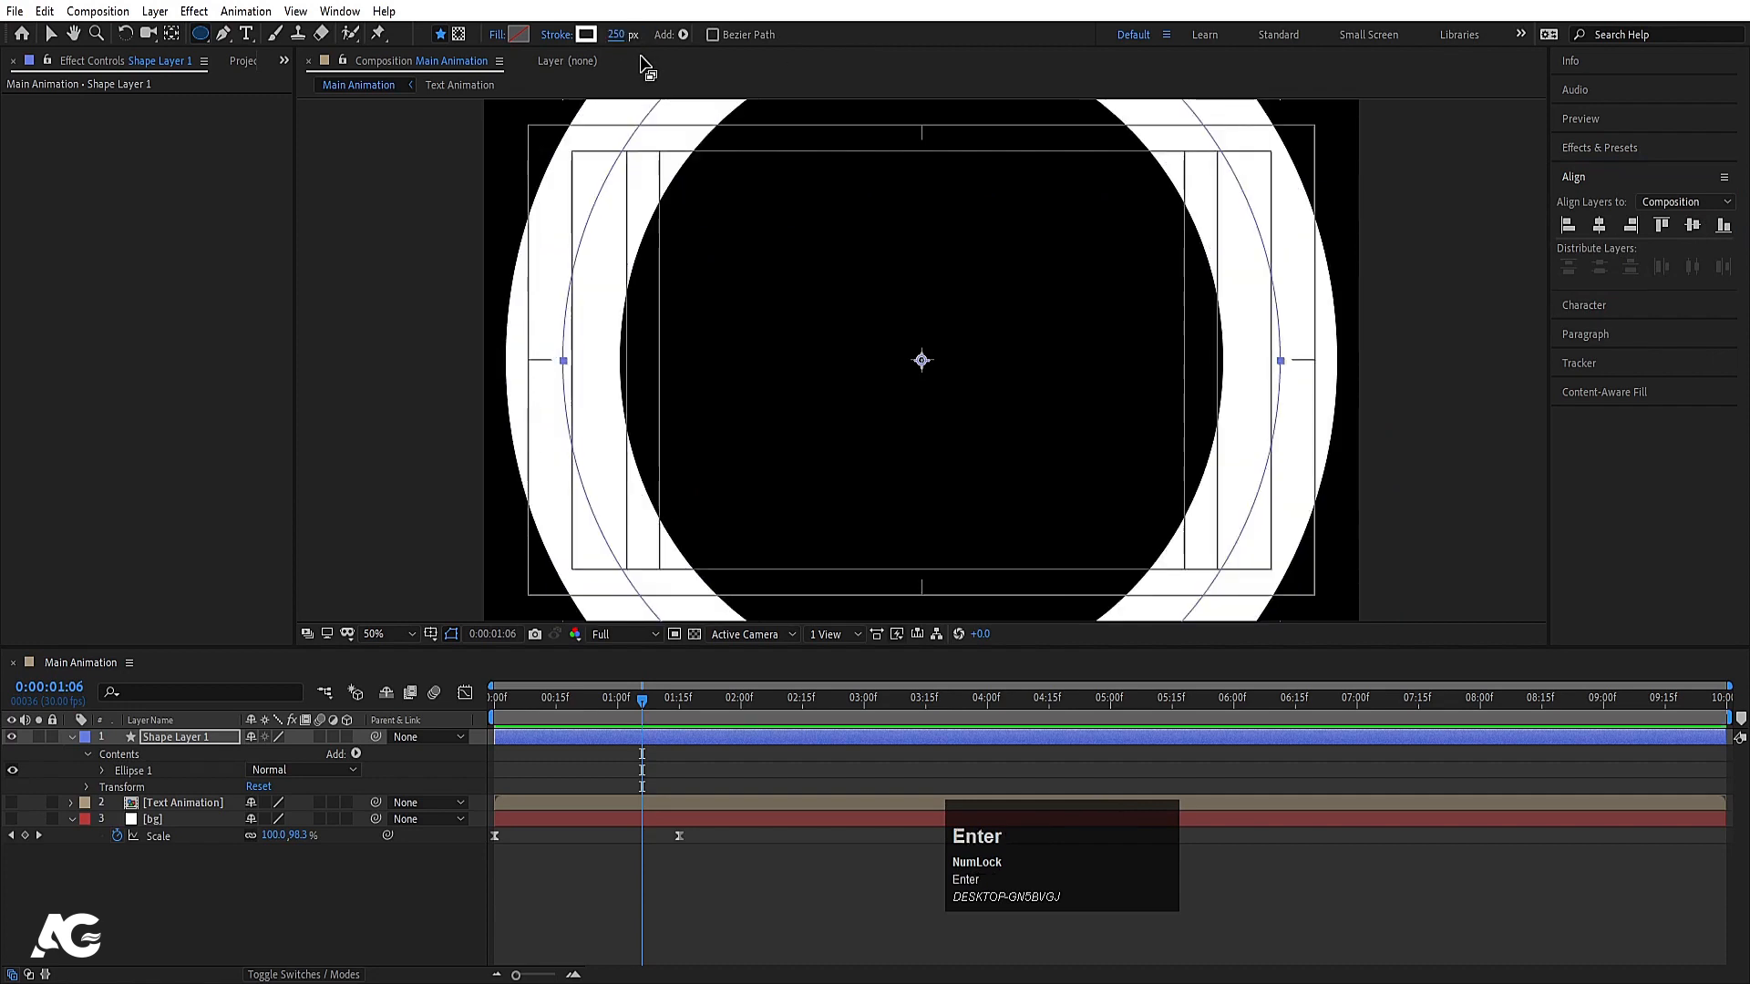
# Scale Shape Layer 1 to 139%, then duplicate it and scale the copy to 102%
pyautogui.press('s')
pyautogui.moveTo(273, 753); pyautogui.dragTo(234, 740)
pyautogui.click(189, 737)
pyautogui.hotkey('ctrl', 'd')
pyautogui.press('s')
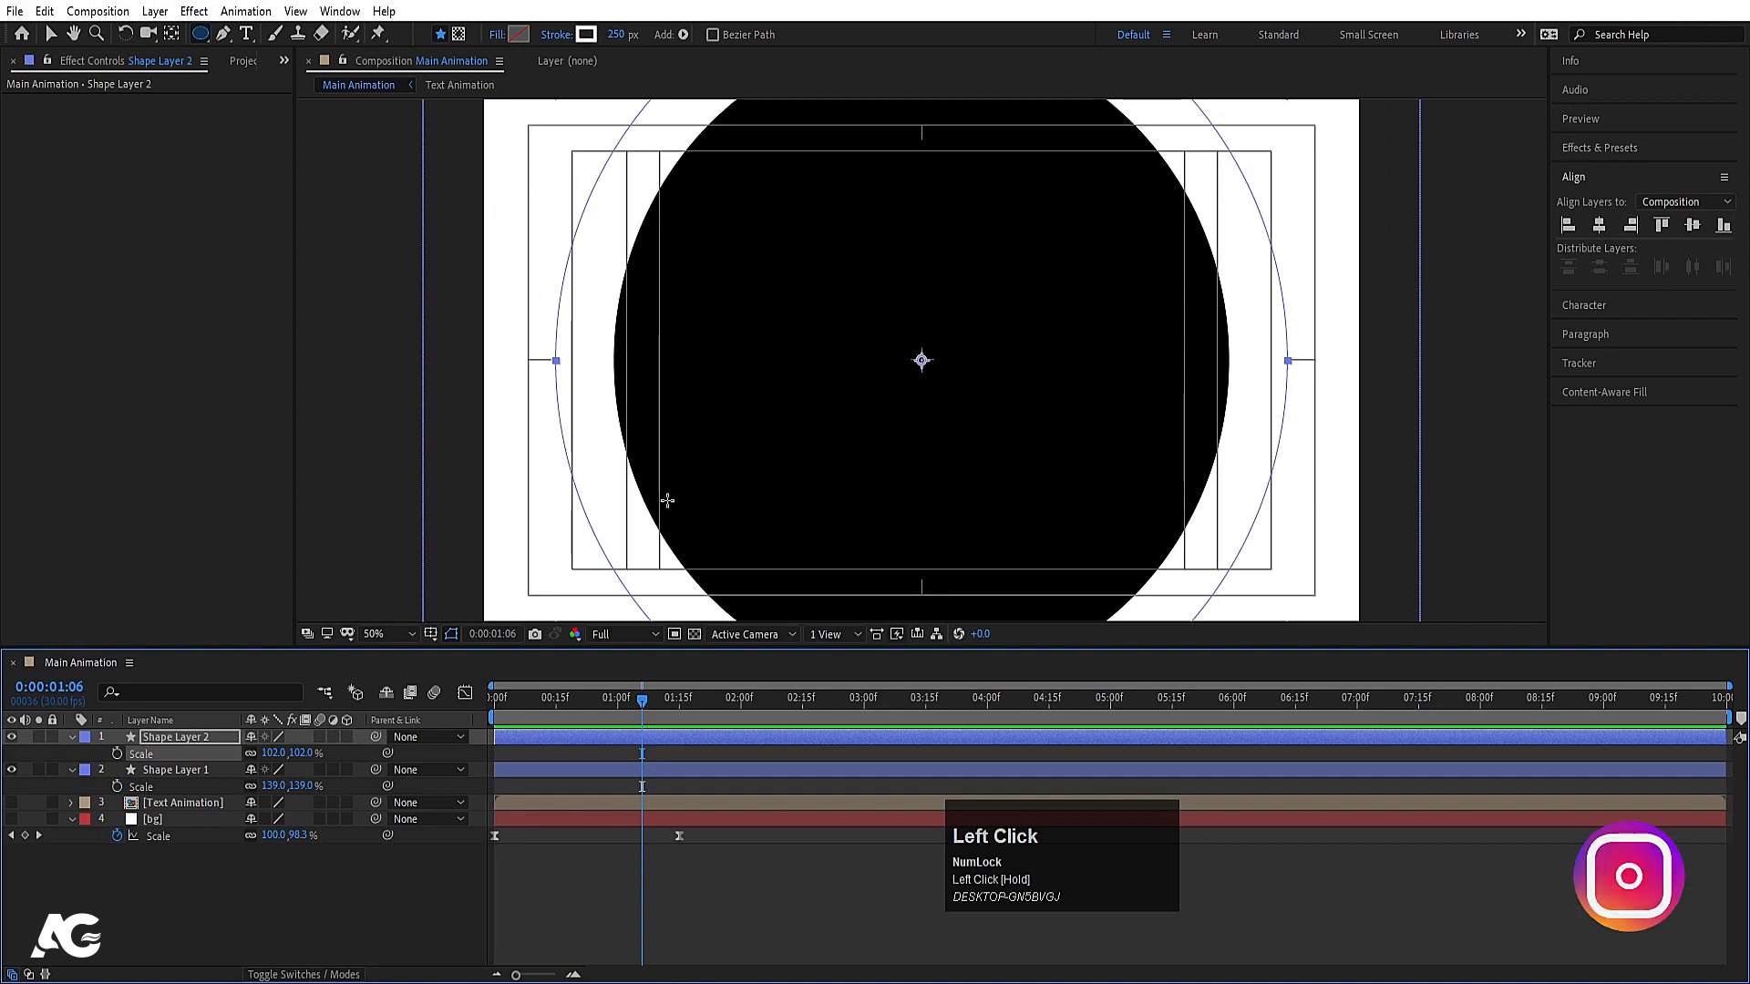
# Apply the Drop Shadow effect to Shape Layer 2 and set its softness to 100
pyautogui.click(1604, 147)
pyautogui.click(1622, 164)
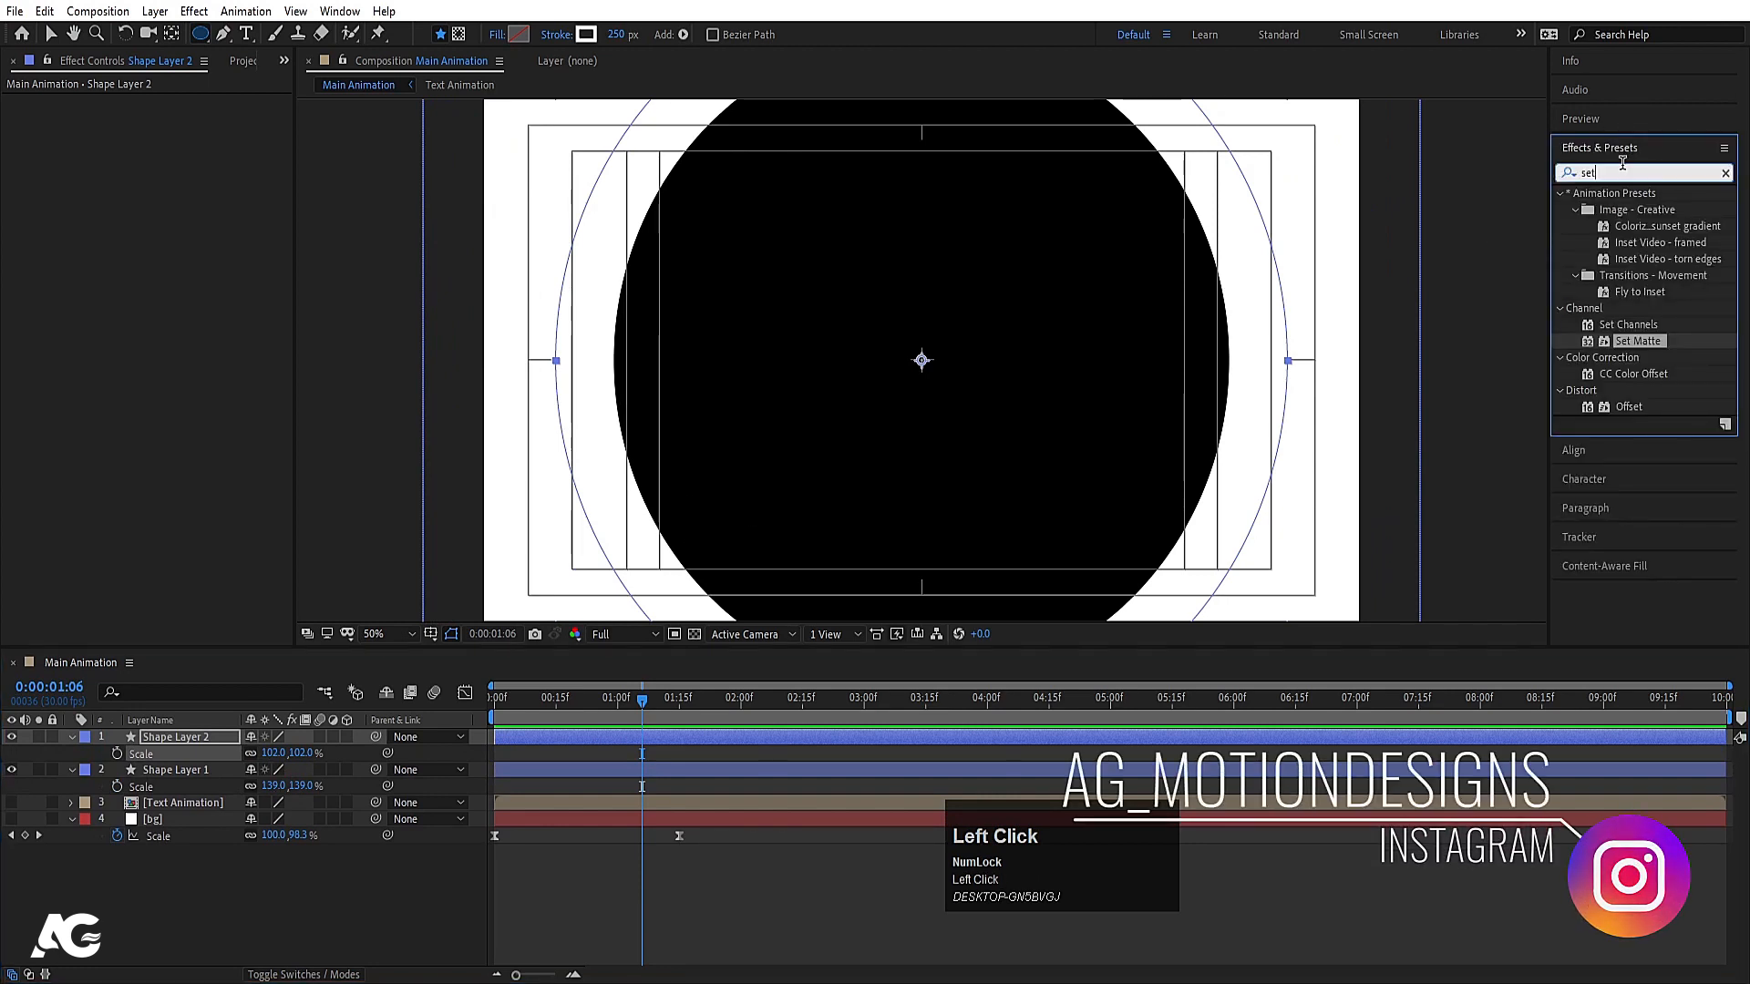
pyautogui.write('drop')
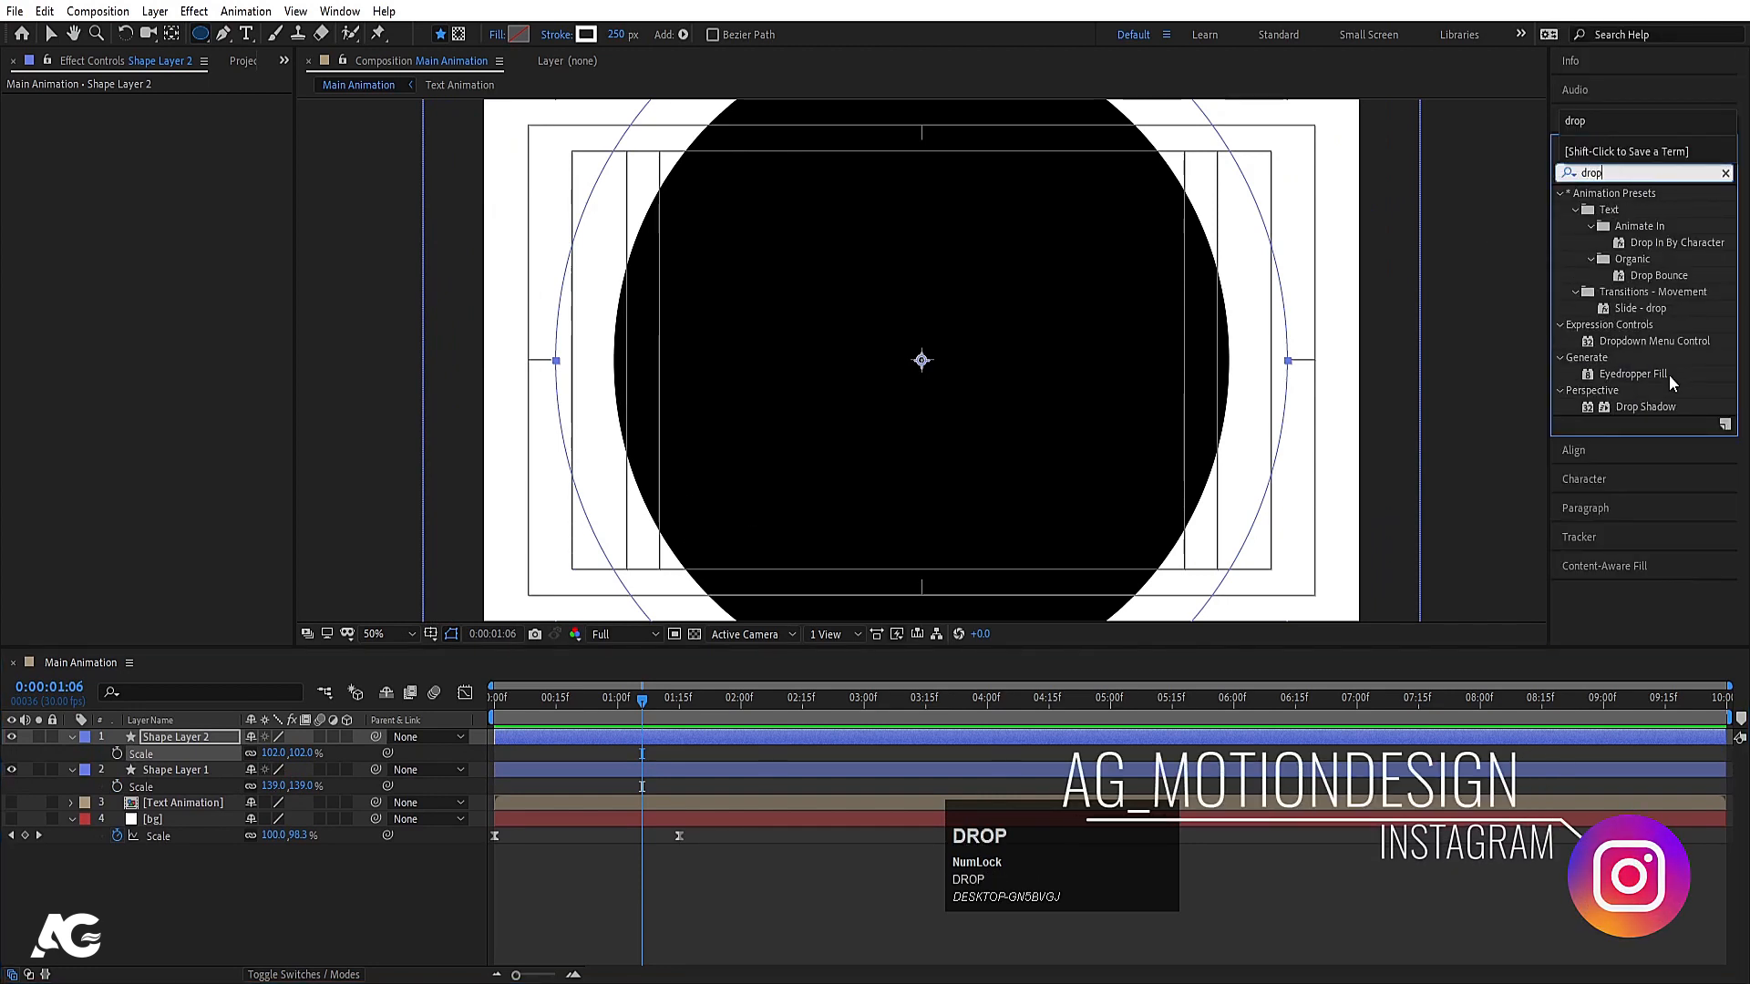
pyautogui.doubleClick(1631, 407)
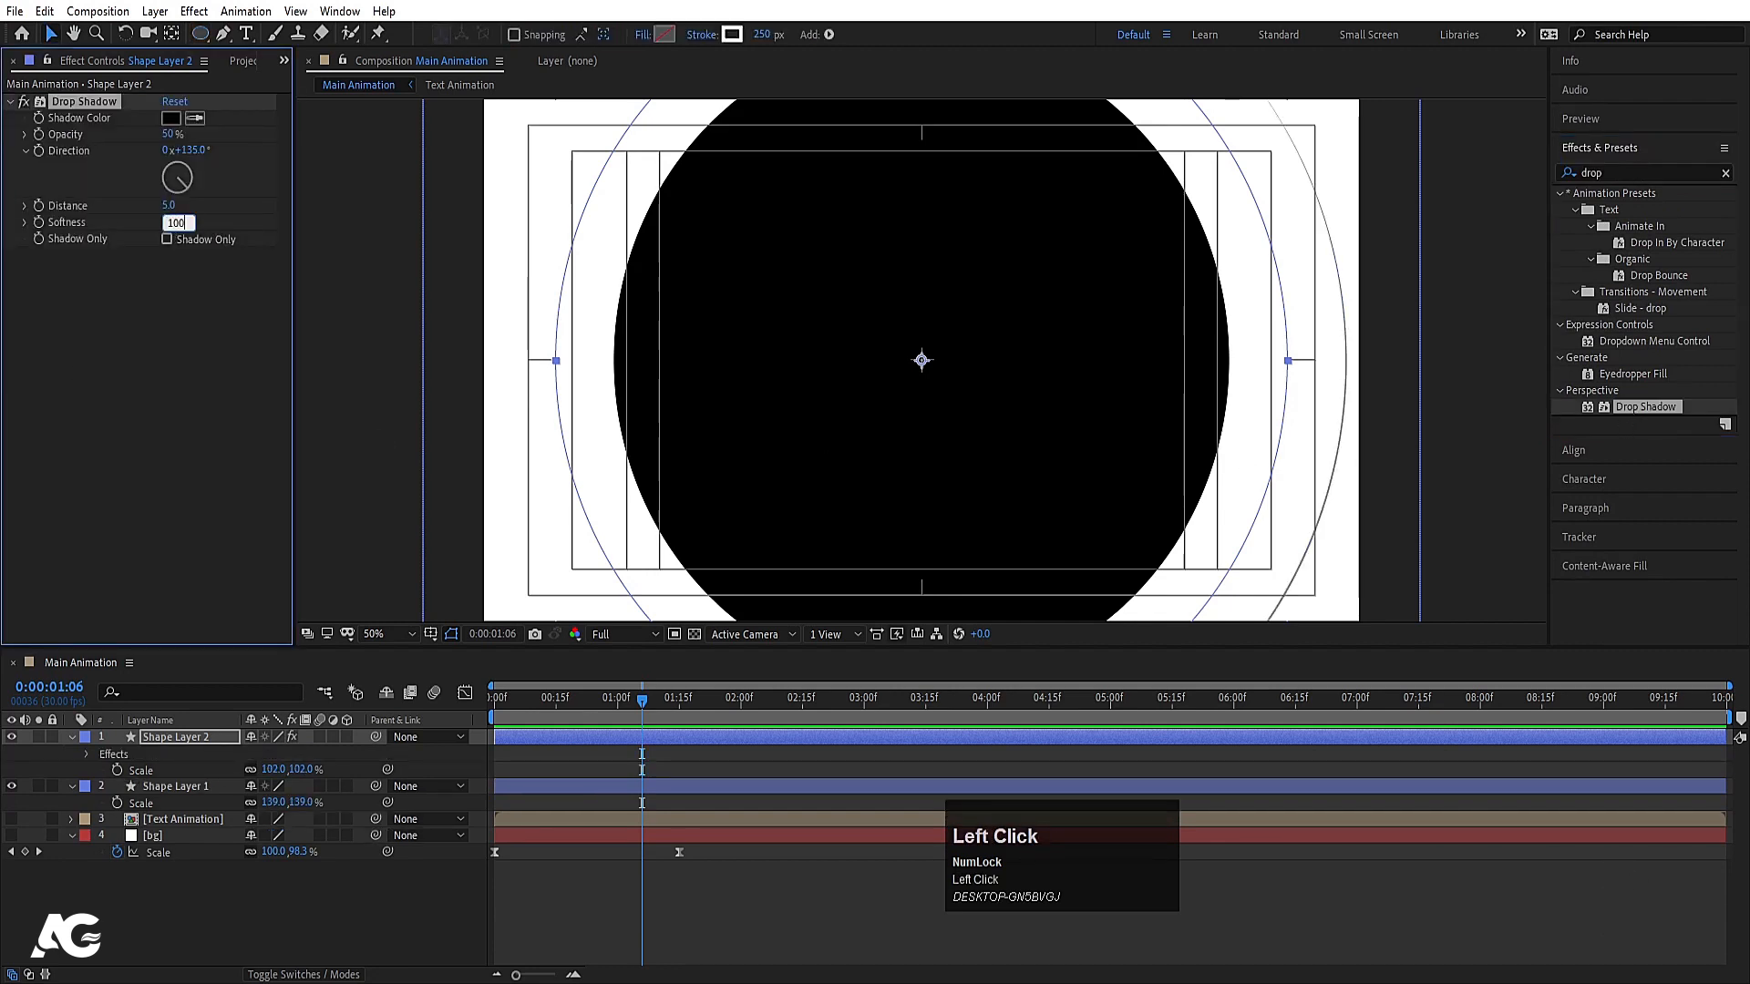
pyautogui.write('100')
pyautogui.press('Return')
# Set the drop shadow's opacity to 20%
pyautogui.click(172, 137)
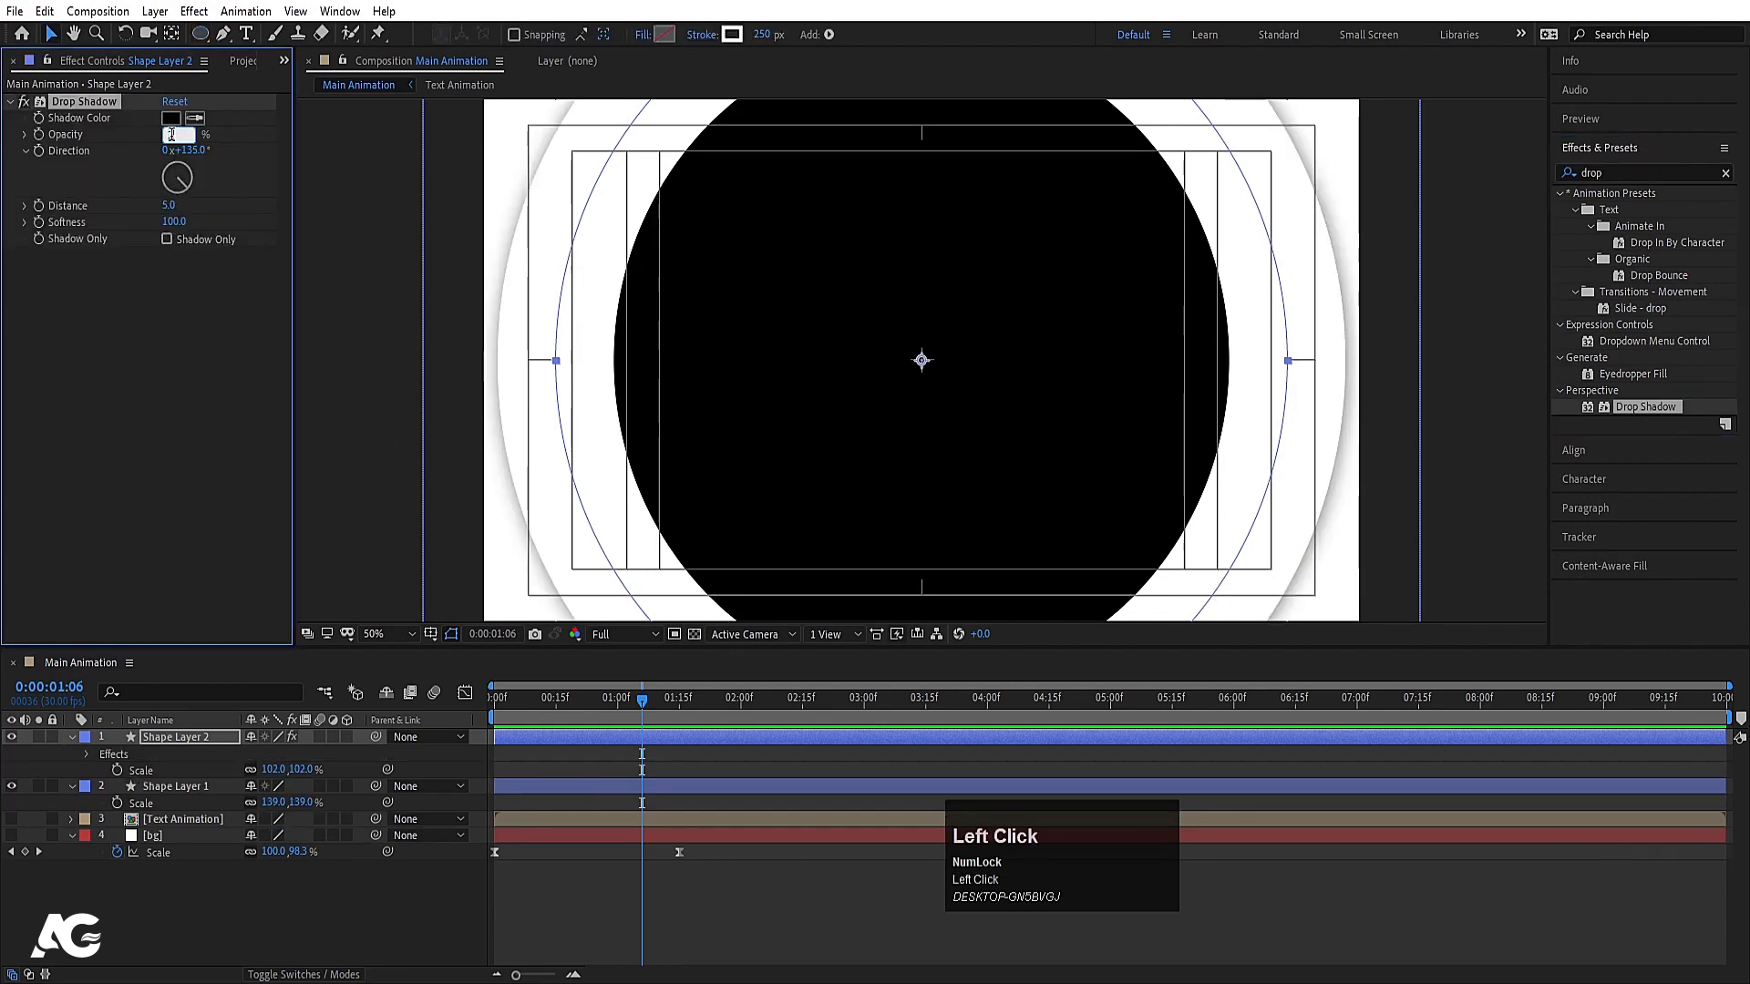
pyautogui.write('20')
pyautogui.press('Return')
# Change the shadow colour to dark blue-grey (42464D) and set the shadow distance to 10
pyautogui.click(171, 118)
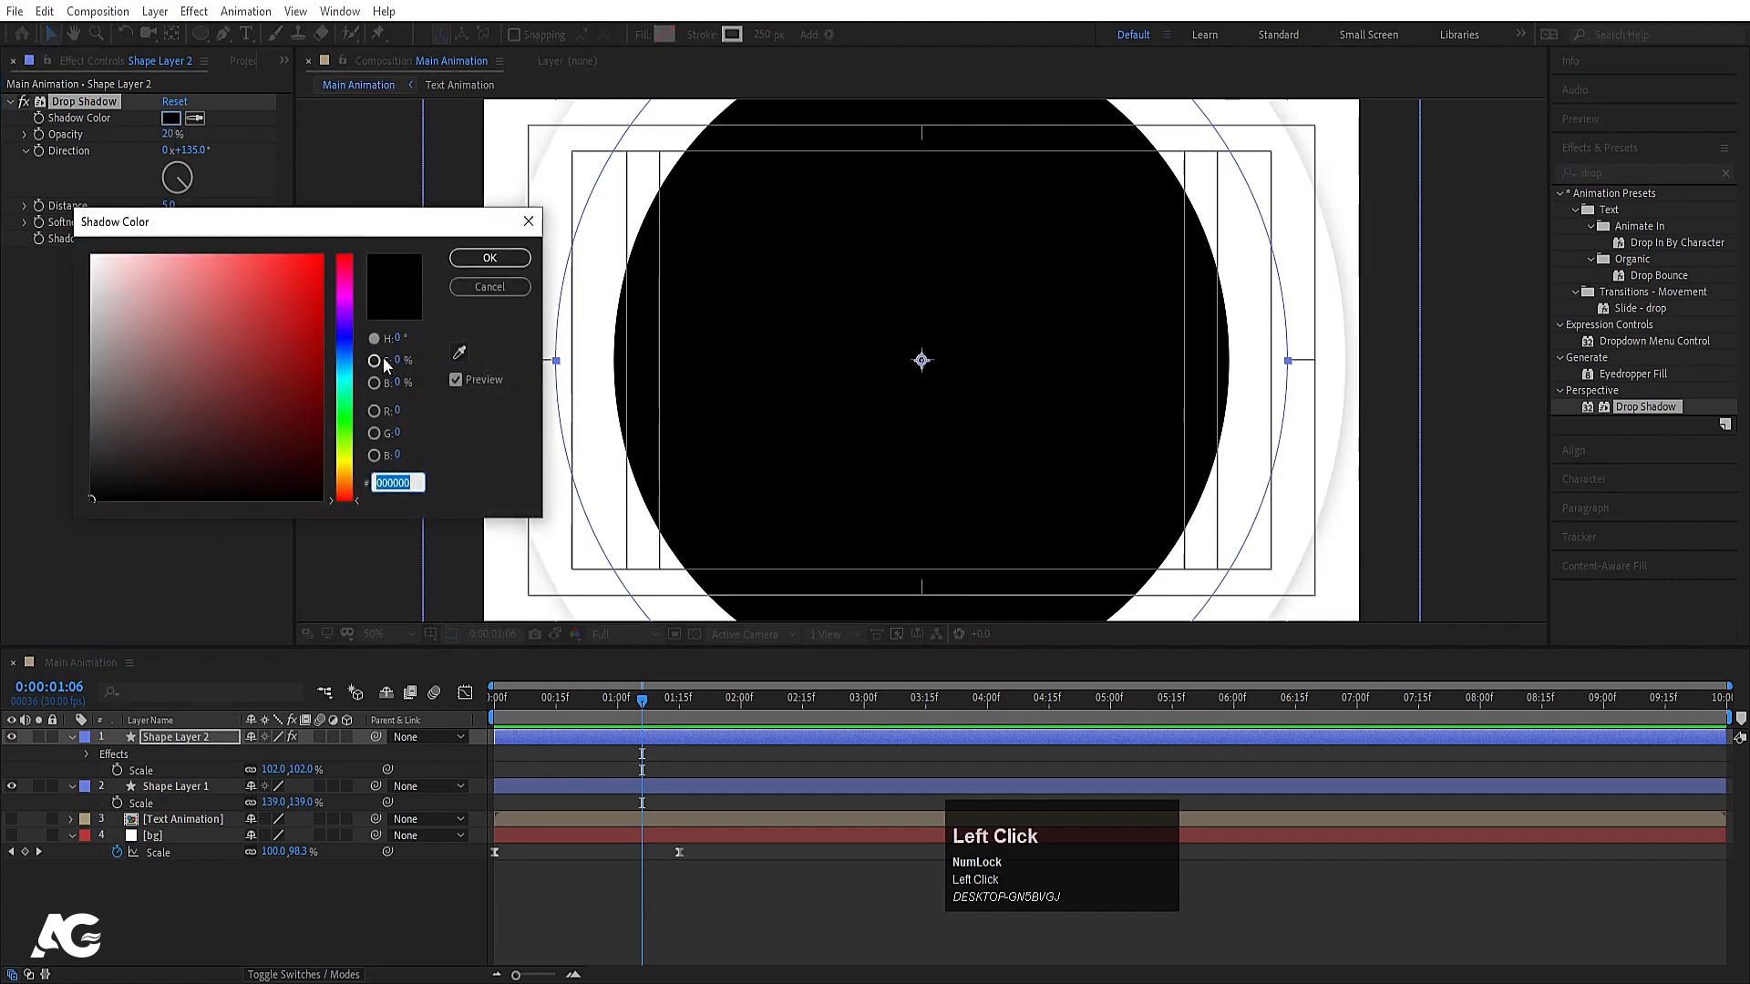
pyautogui.click(343, 352)
pyautogui.moveTo(230, 401); pyautogui.dragTo(124, 426)
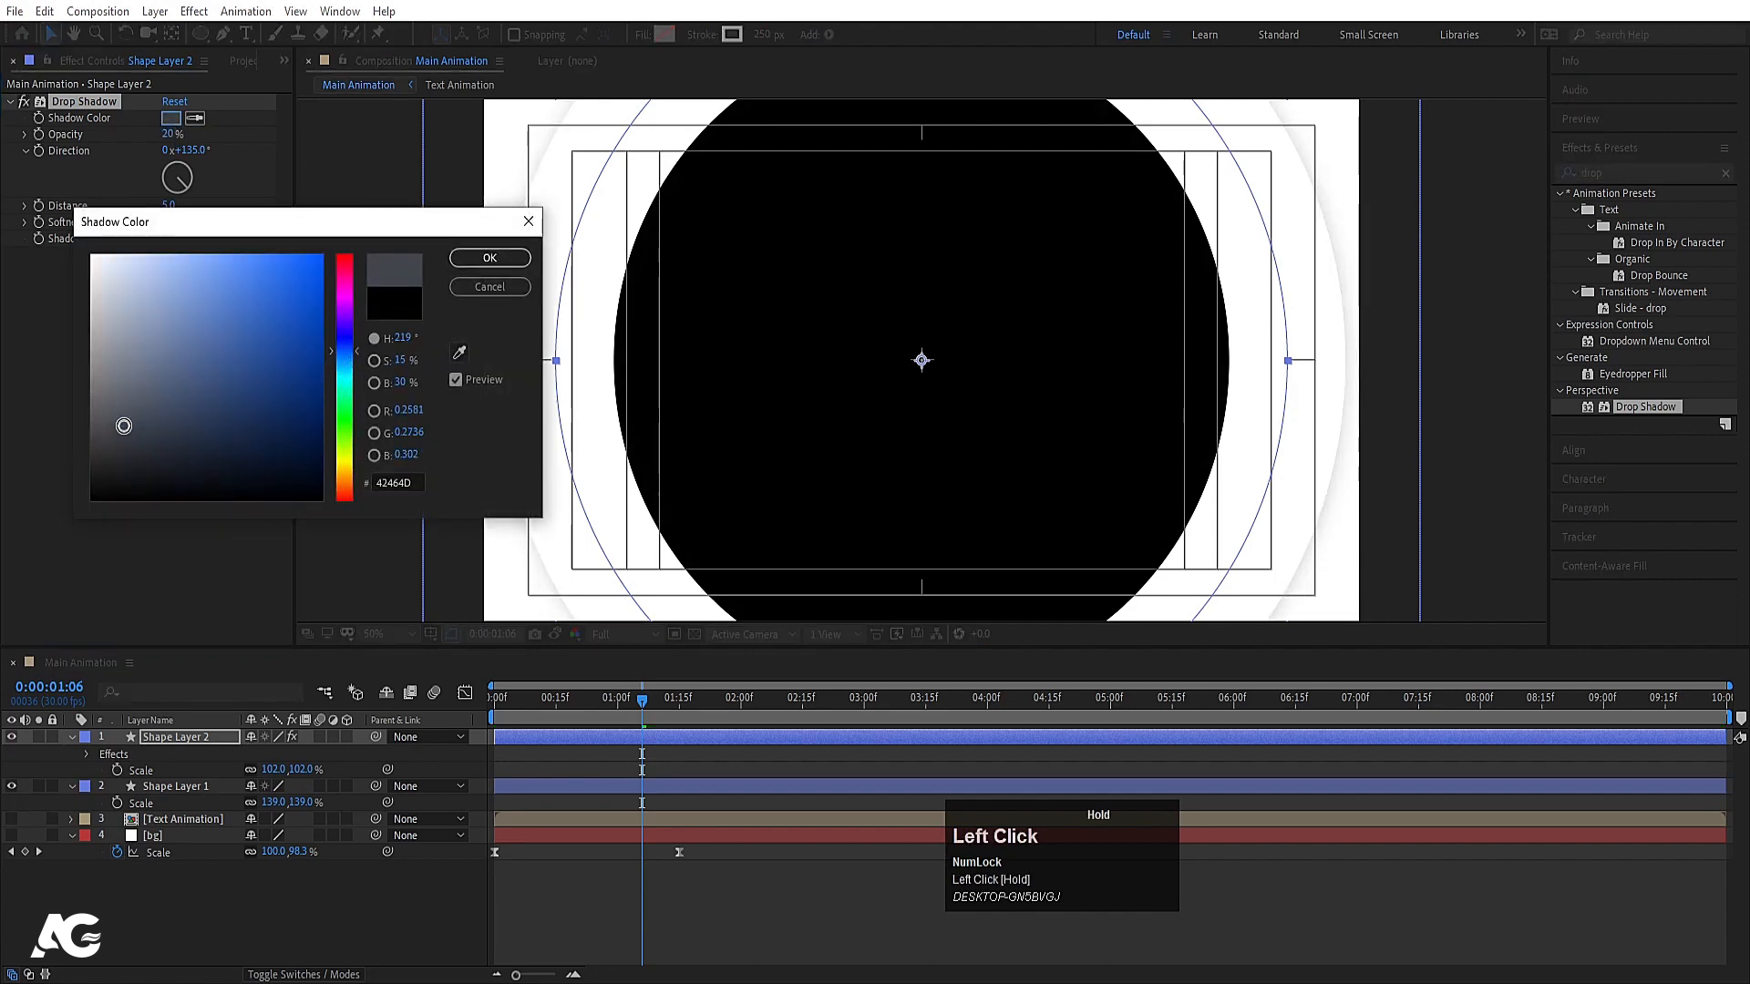
pyautogui.press('Return')
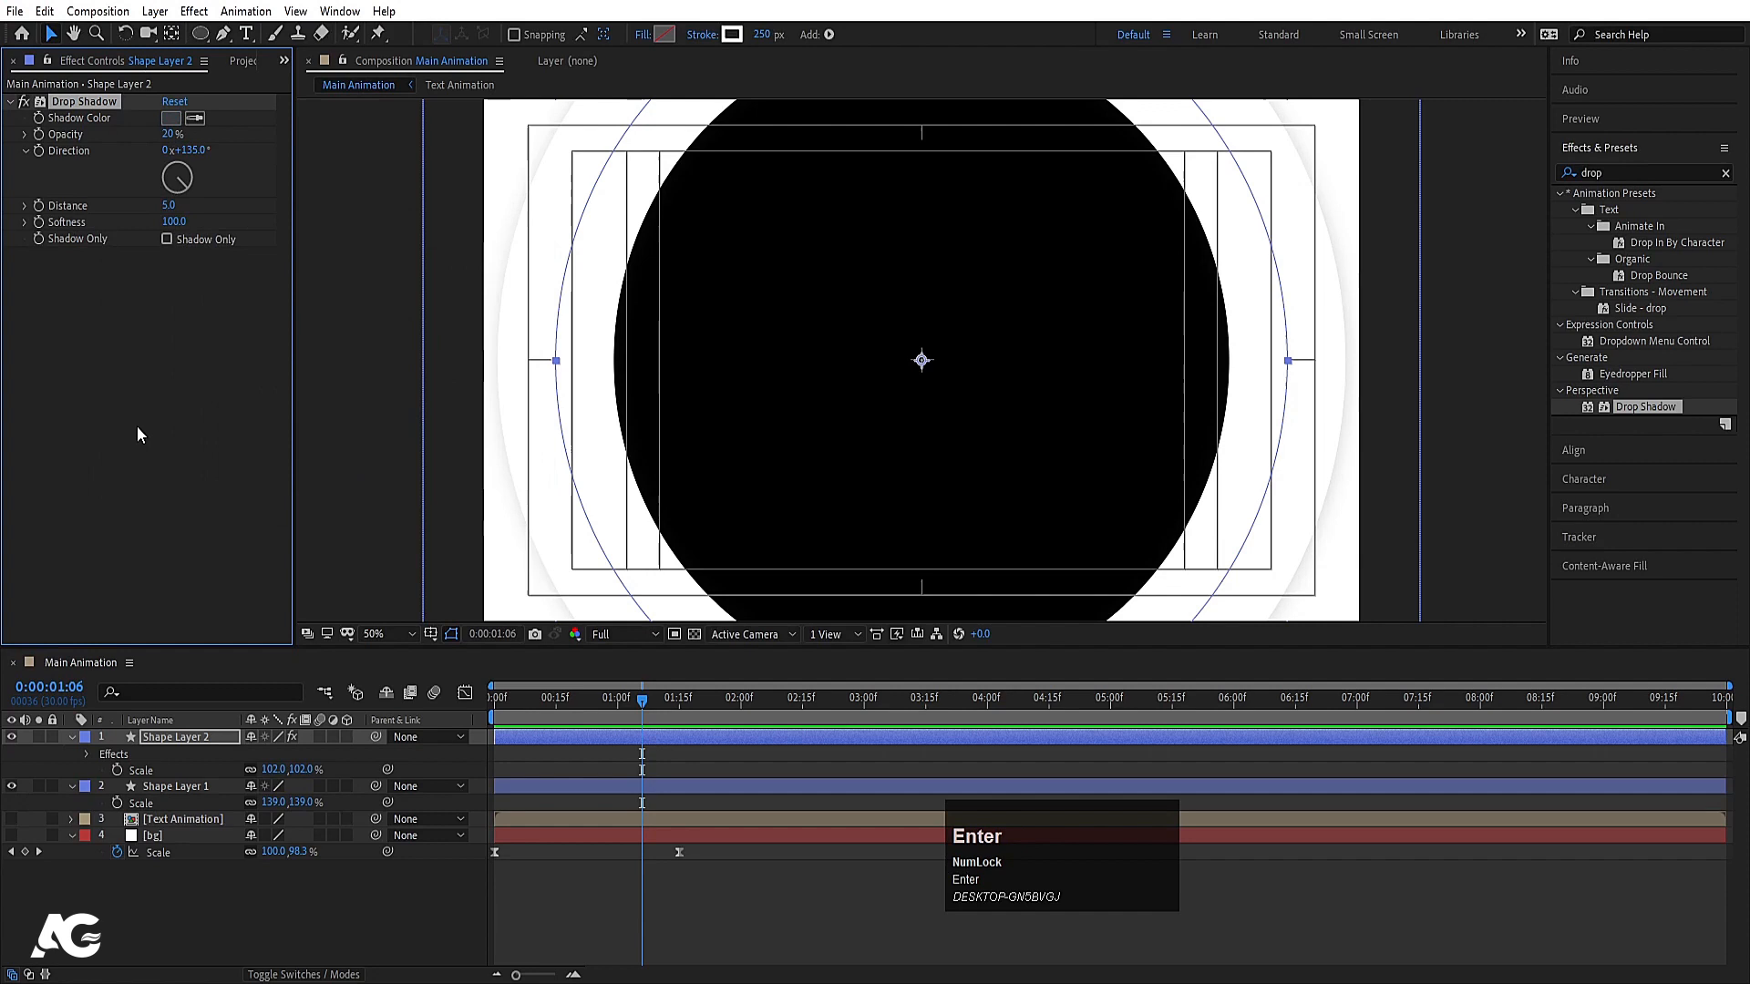
pyautogui.click(170, 205)
pyautogui.press('Return')
# Duplicate Shape Layer 2 with its shadow and scale the copy to 75%
pyautogui.click(177, 738)
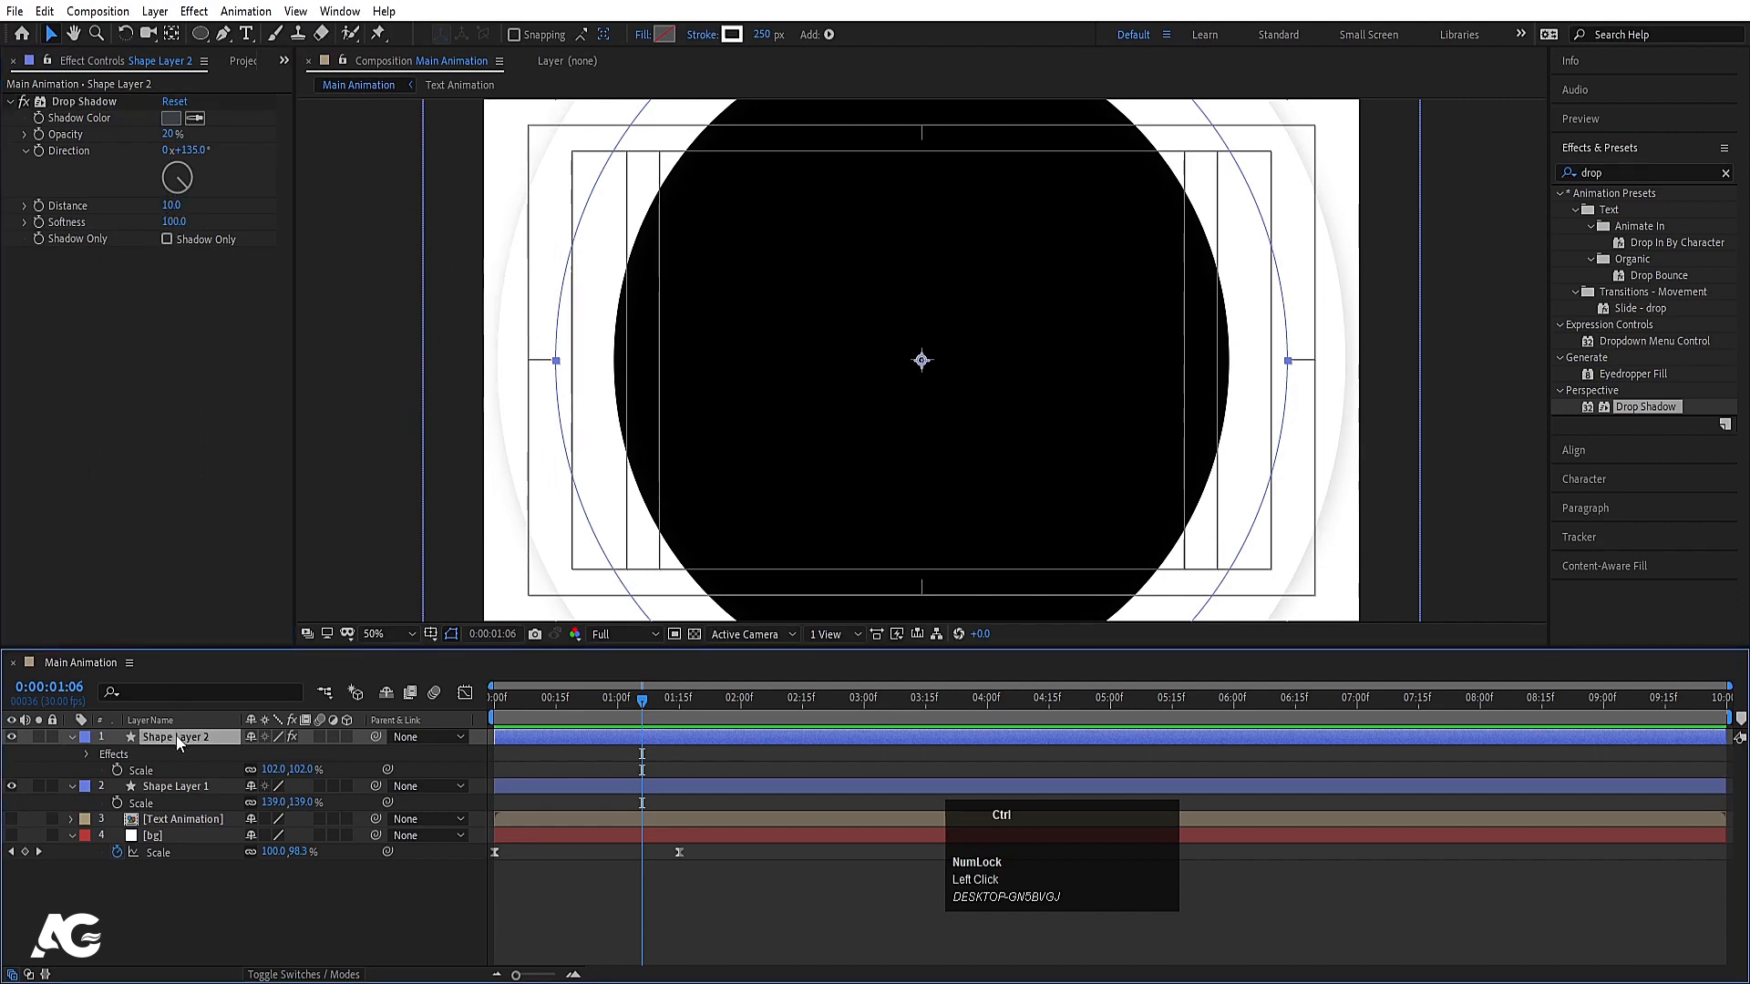
pyautogui.hotkey('ctrl', 'd')
pyautogui.press('s')
pyautogui.moveTo(278, 755)
pyautogui.mouseDown()
pyautogui.moveTo(237, 754)
pyautogui.moveTo(257, 754)
pyautogui.mouseUp()
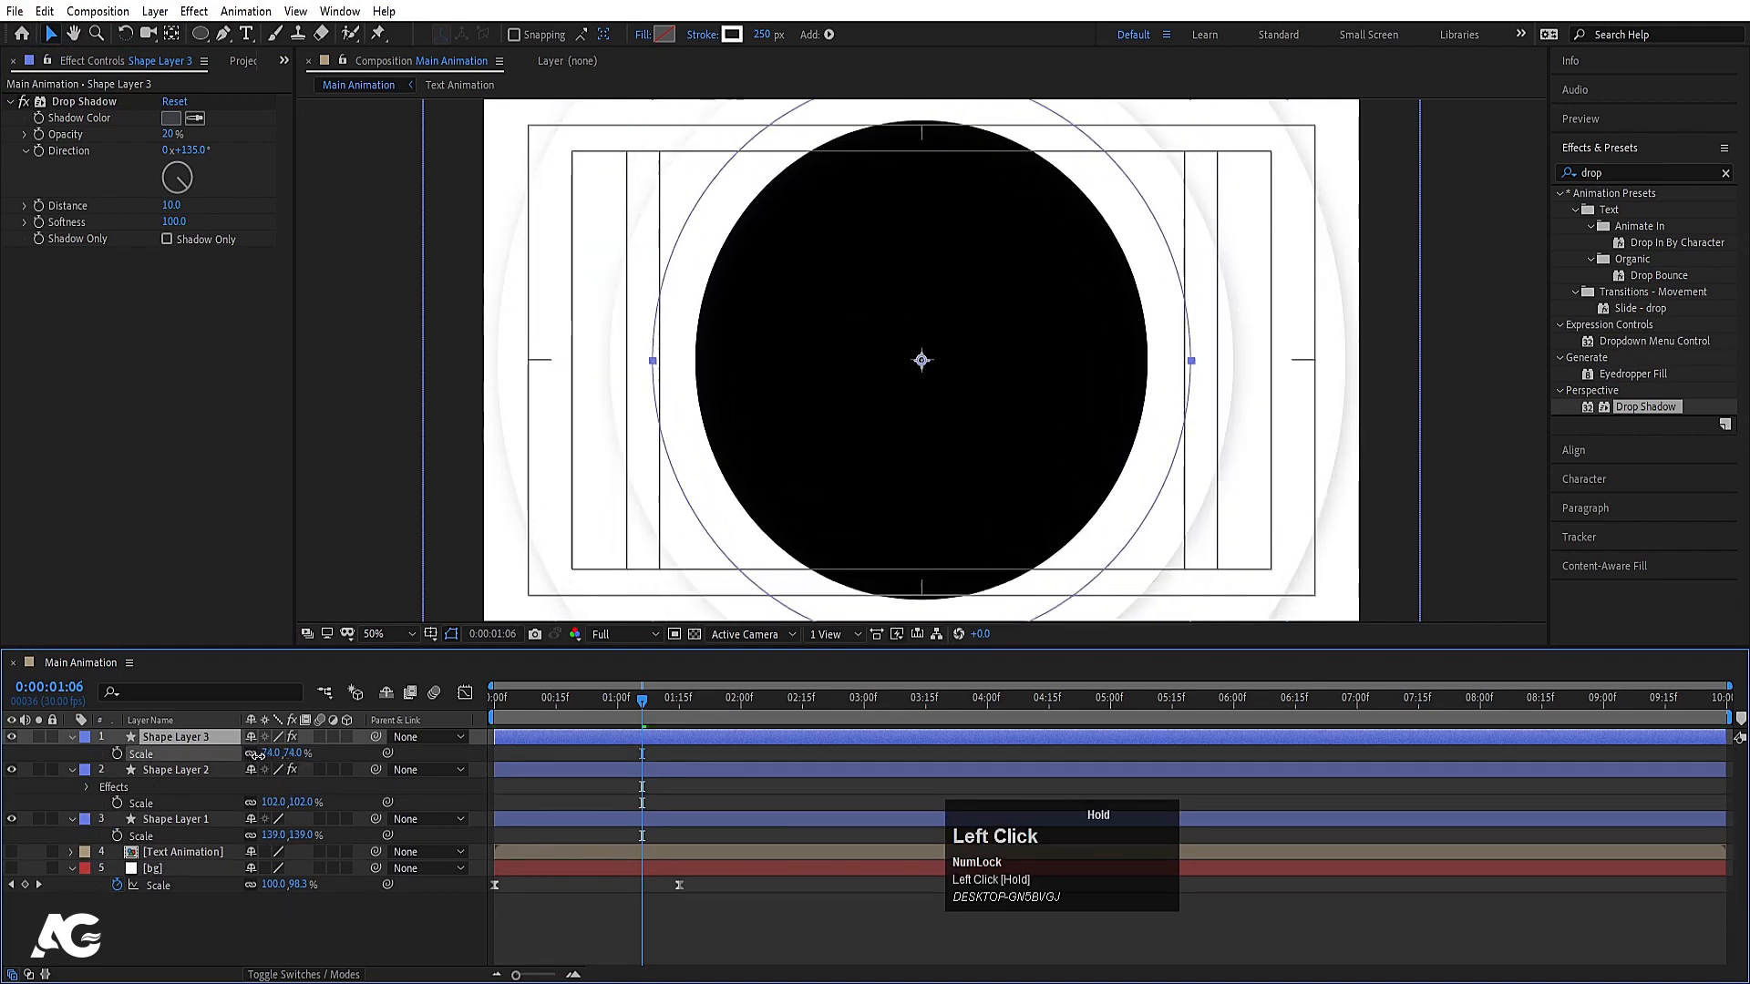
# Duplicate Shape Layer 3 and scale the new ring to 57%
pyautogui.click(202, 740)
pyautogui.hotkey('ctrl', 'd')
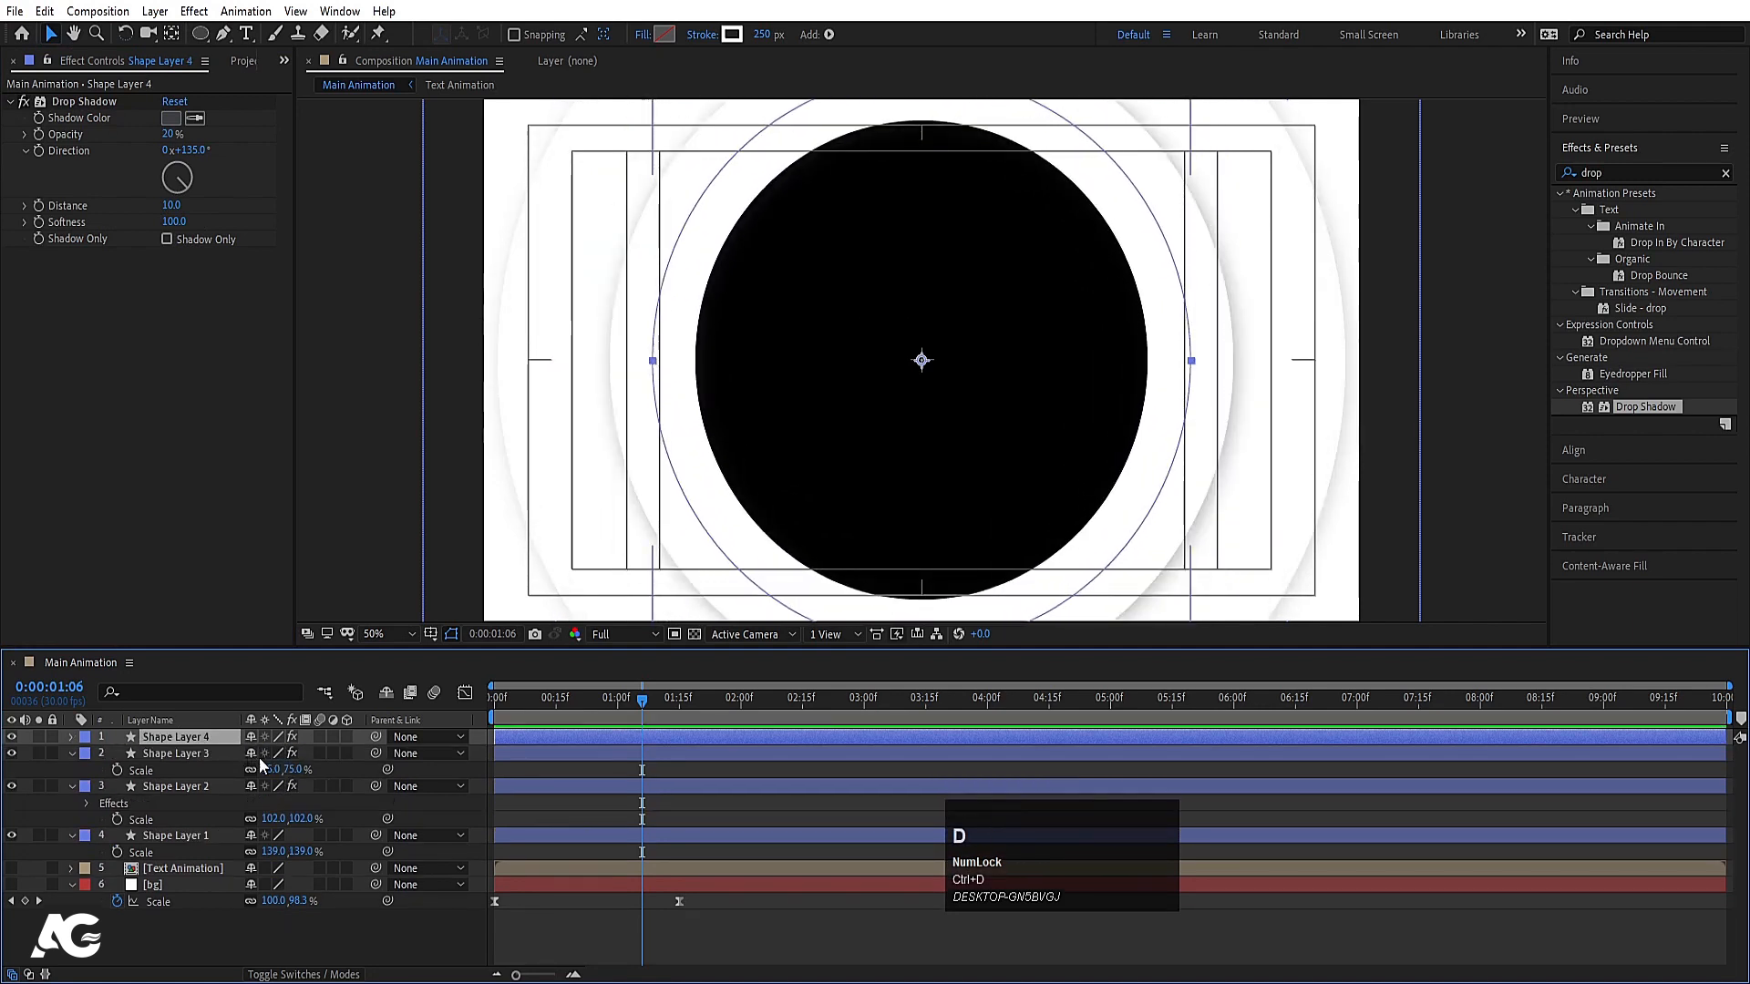
pyautogui.press('s')
pyautogui.moveTo(279, 755); pyautogui.dragTo(262, 753)
# Duplicate the innermost ring three more times, scaling the copies to 43%, 34% and 34%
pyautogui.hotkey('ctrl', 'd')
pyautogui.press('s')
pyautogui.hotkey('ctrl', 'd')
pyautogui.press('s')
pyautogui.hotkey('ctrl', 'd')
pyautogui.press('s')
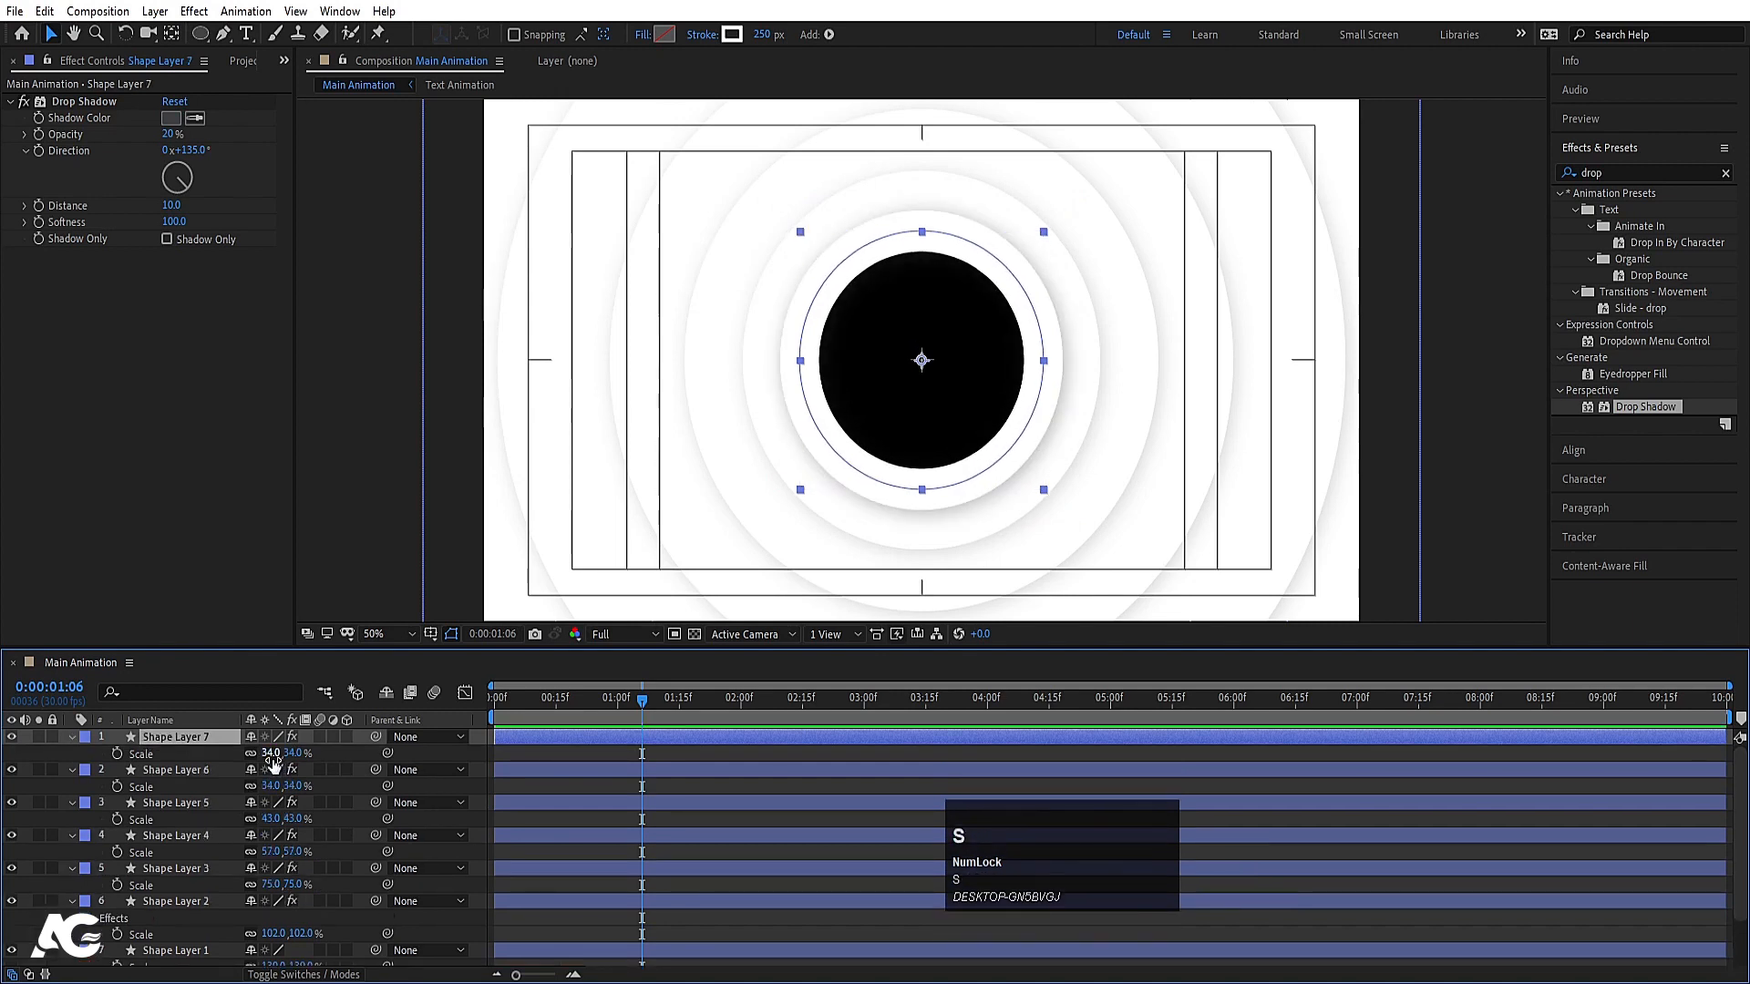
# Fill the ellipse on Shape Layer 7 with white
pyautogui.click(664, 35)
pyautogui.click(86, 248)
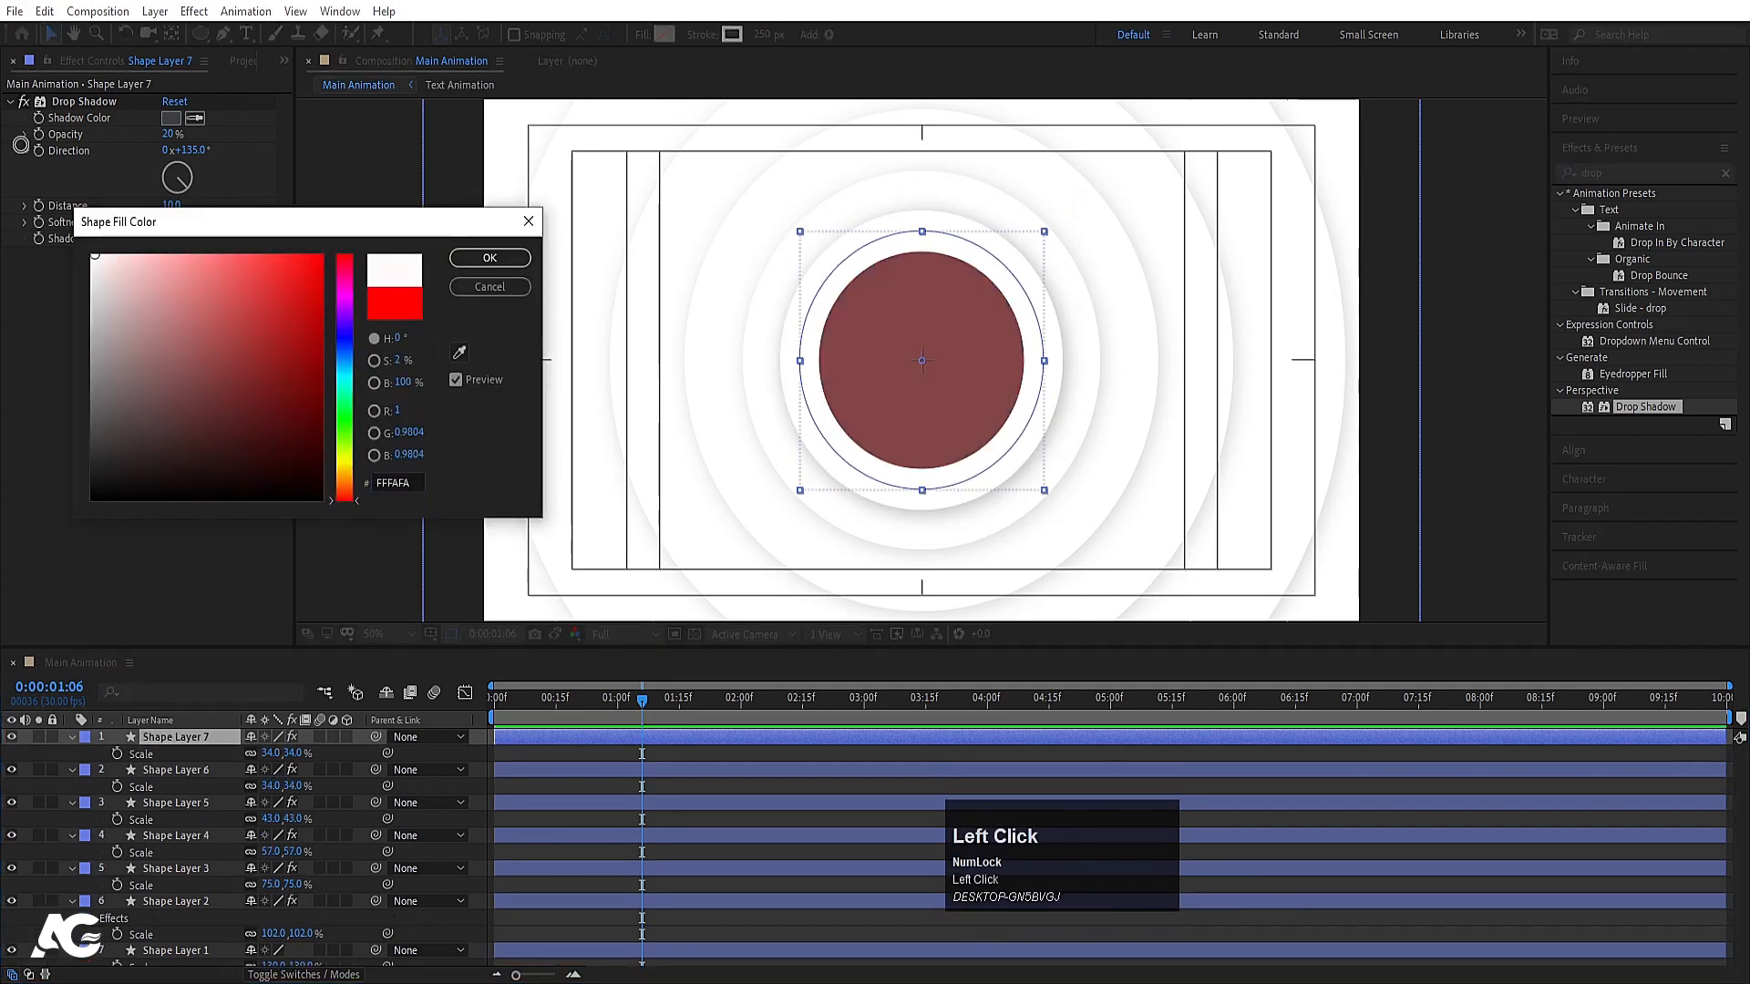
pyautogui.press('Return')
# Remove the stroke from Shape Layer 7 and play back the concentric rings
pyautogui.click(702, 41)
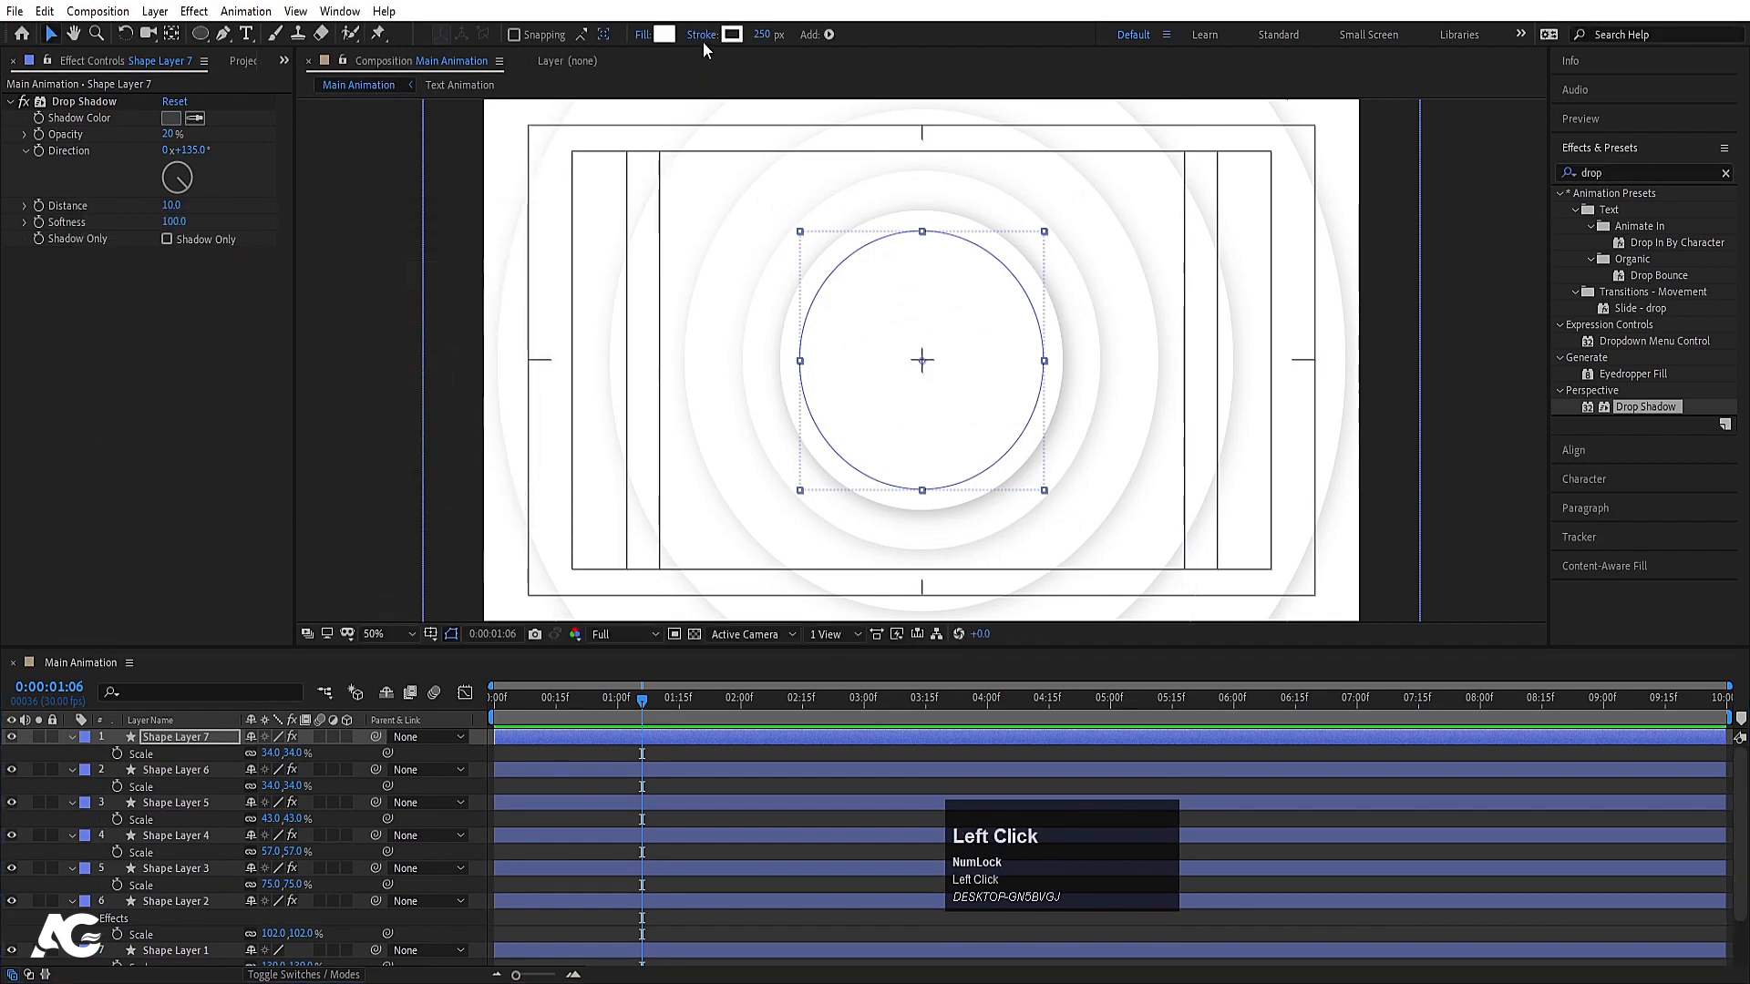
pyautogui.click(781, 437)
pyautogui.click(844, 548)
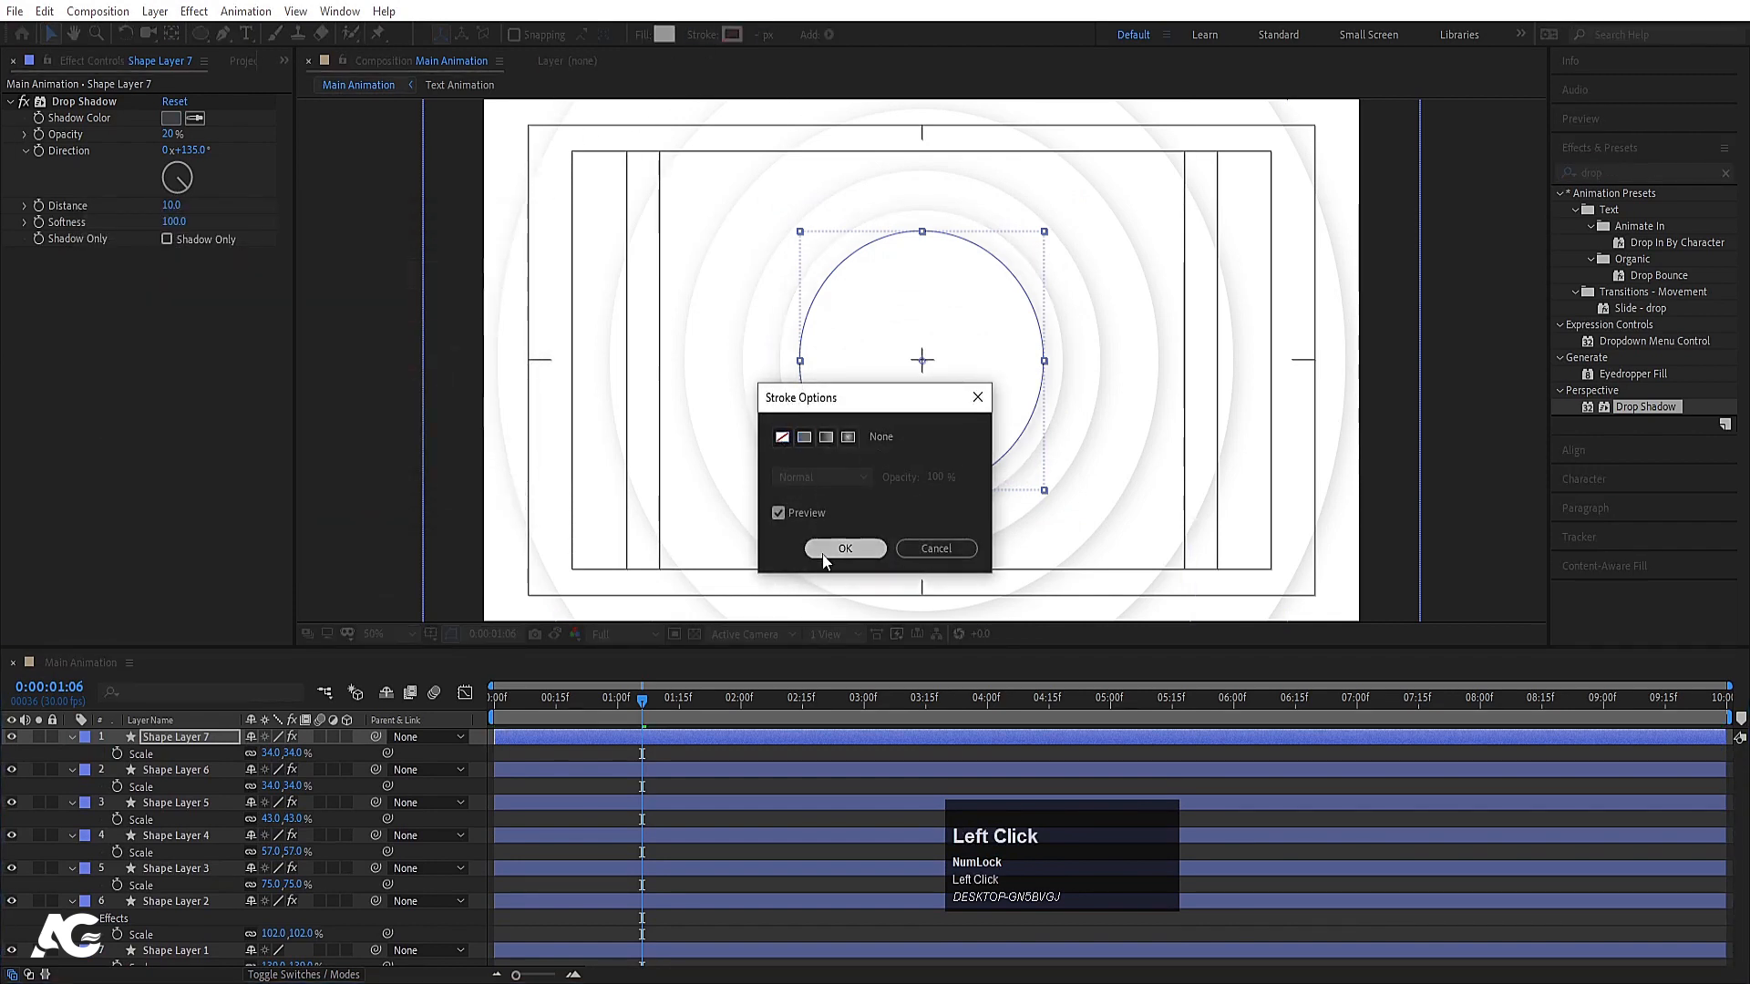
pyautogui.click(587, 755)
pyautogui.press('space')
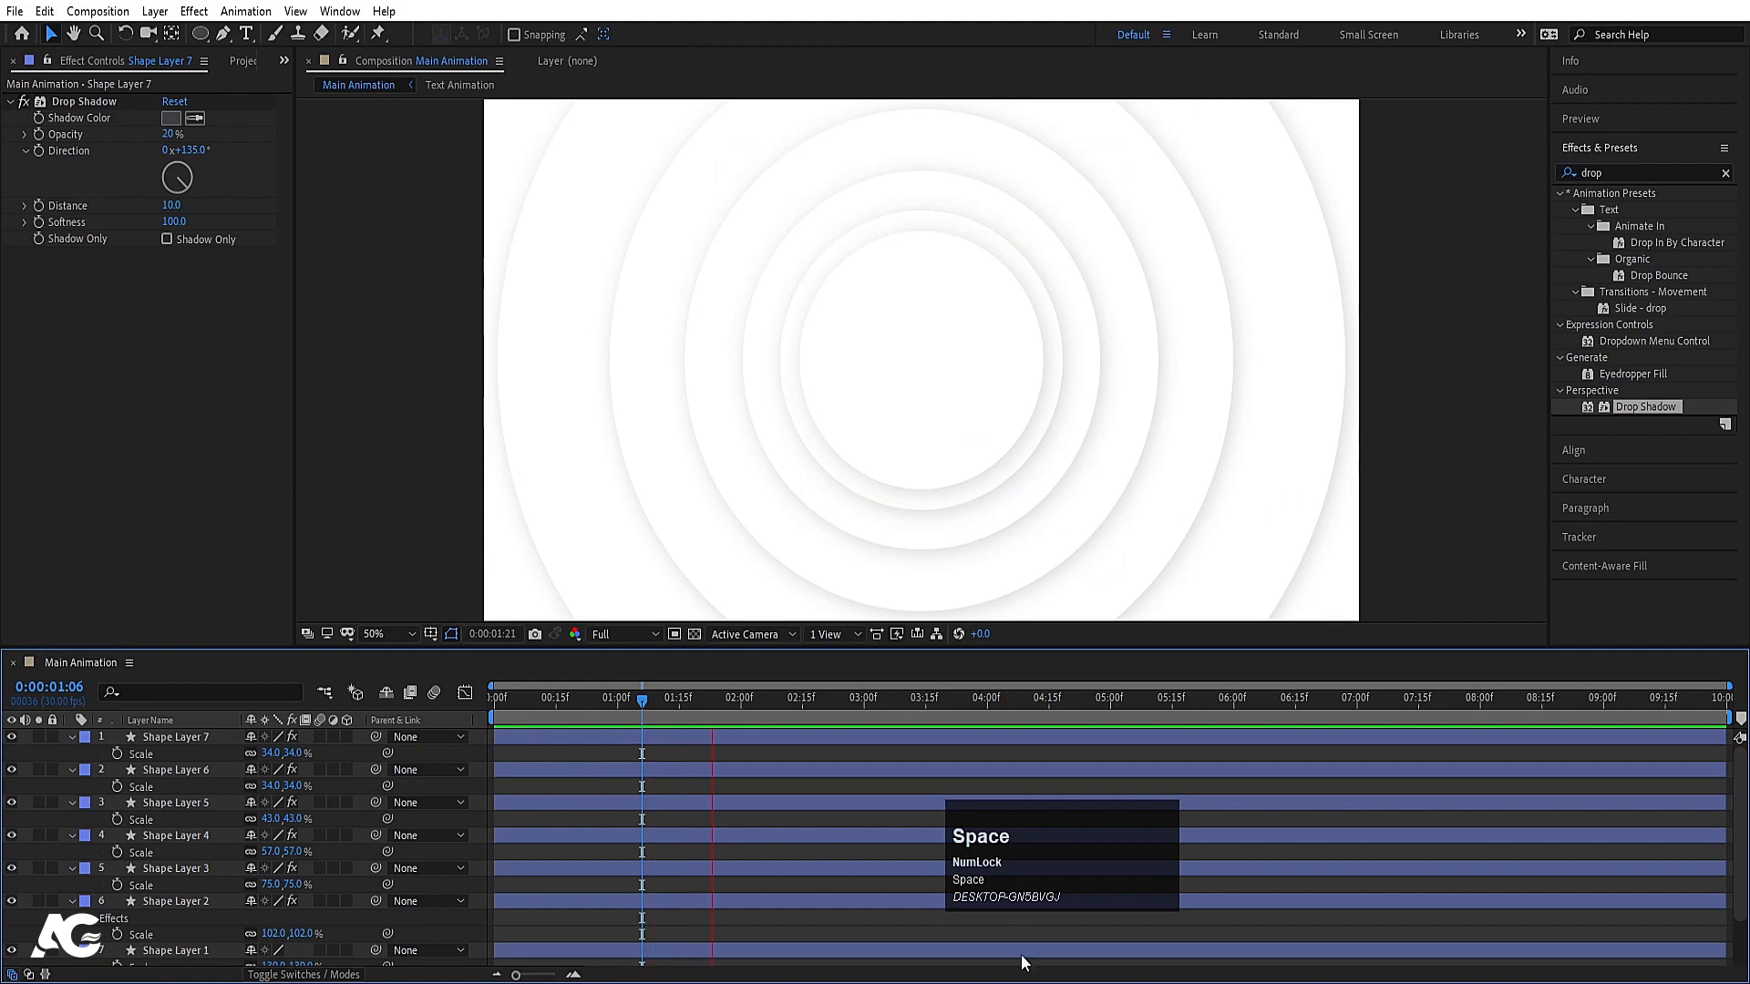
# Scale Shape Layer 7 down to 29%
pyautogui.click(160, 735)
pyautogui.press('s')
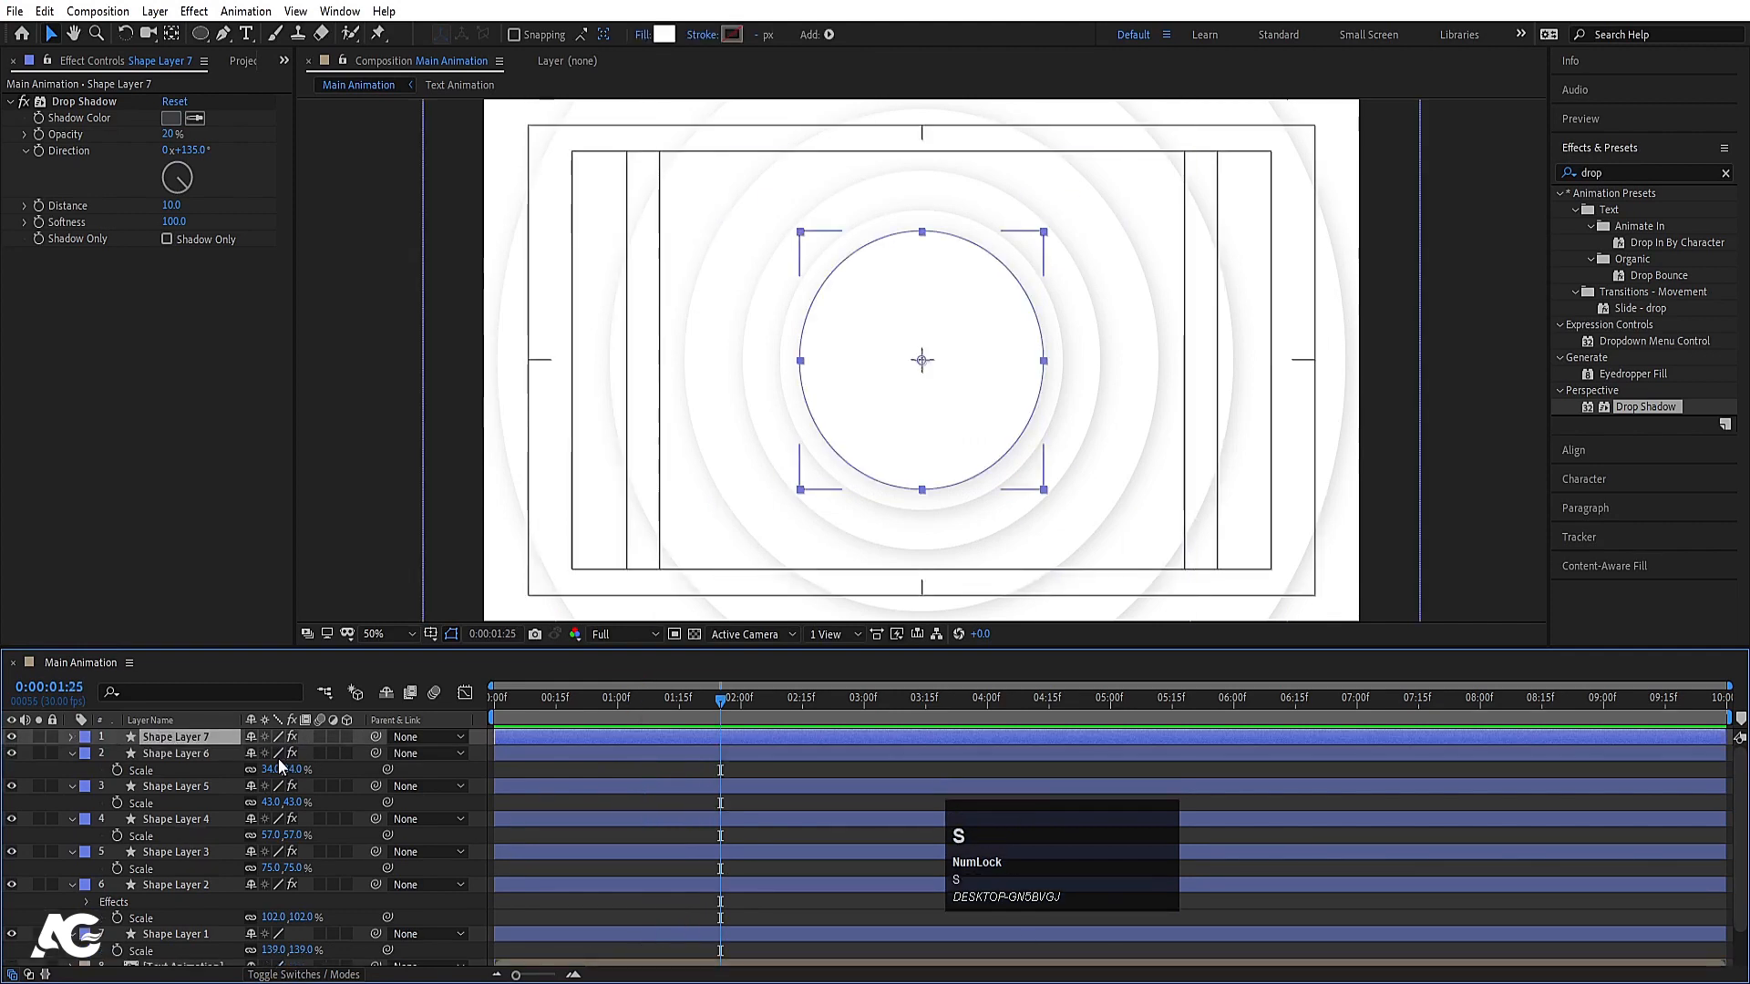
pyautogui.press('s')
pyautogui.moveTo(273, 753); pyautogui.dragTo(272, 752)
pyautogui.click(528, 753)
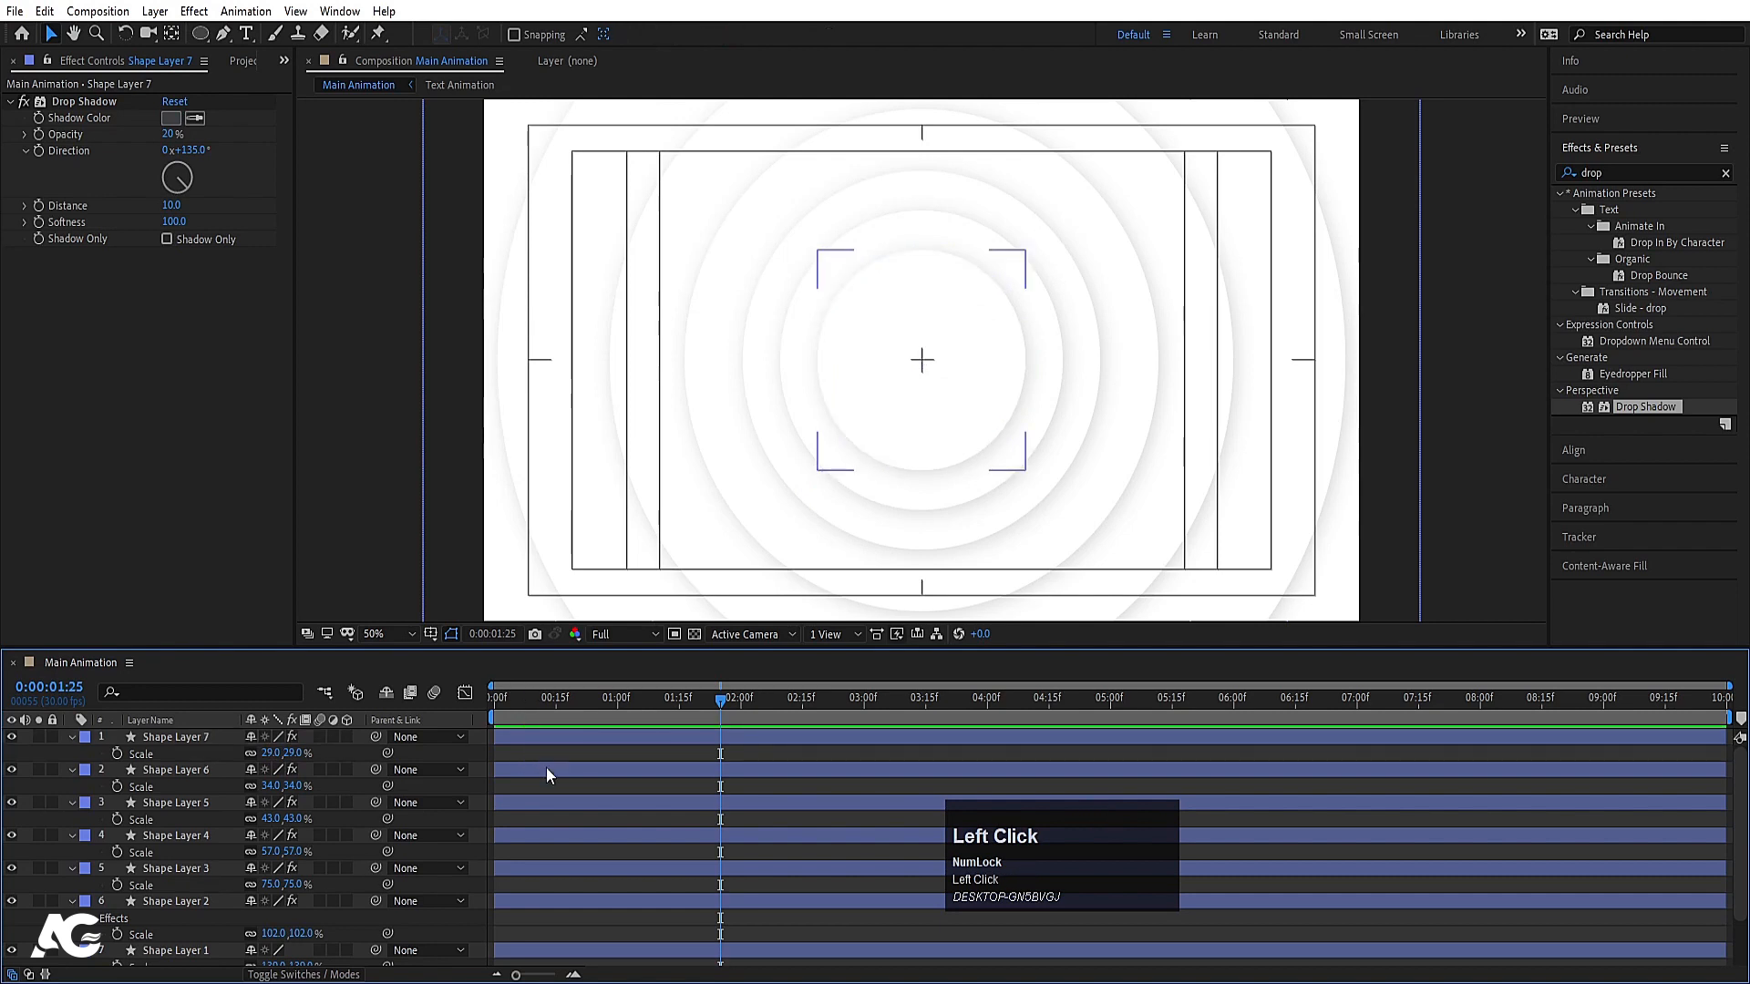
# Animate Shape Layer 7's scale from 0% at the first frame to 29% at 0:00:01:15
pyautogui.press('u')
pyautogui.moveTo(518, 709); pyautogui.dragTo(204, 743)
pyautogui.click(205, 736)
pyautogui.press('s')
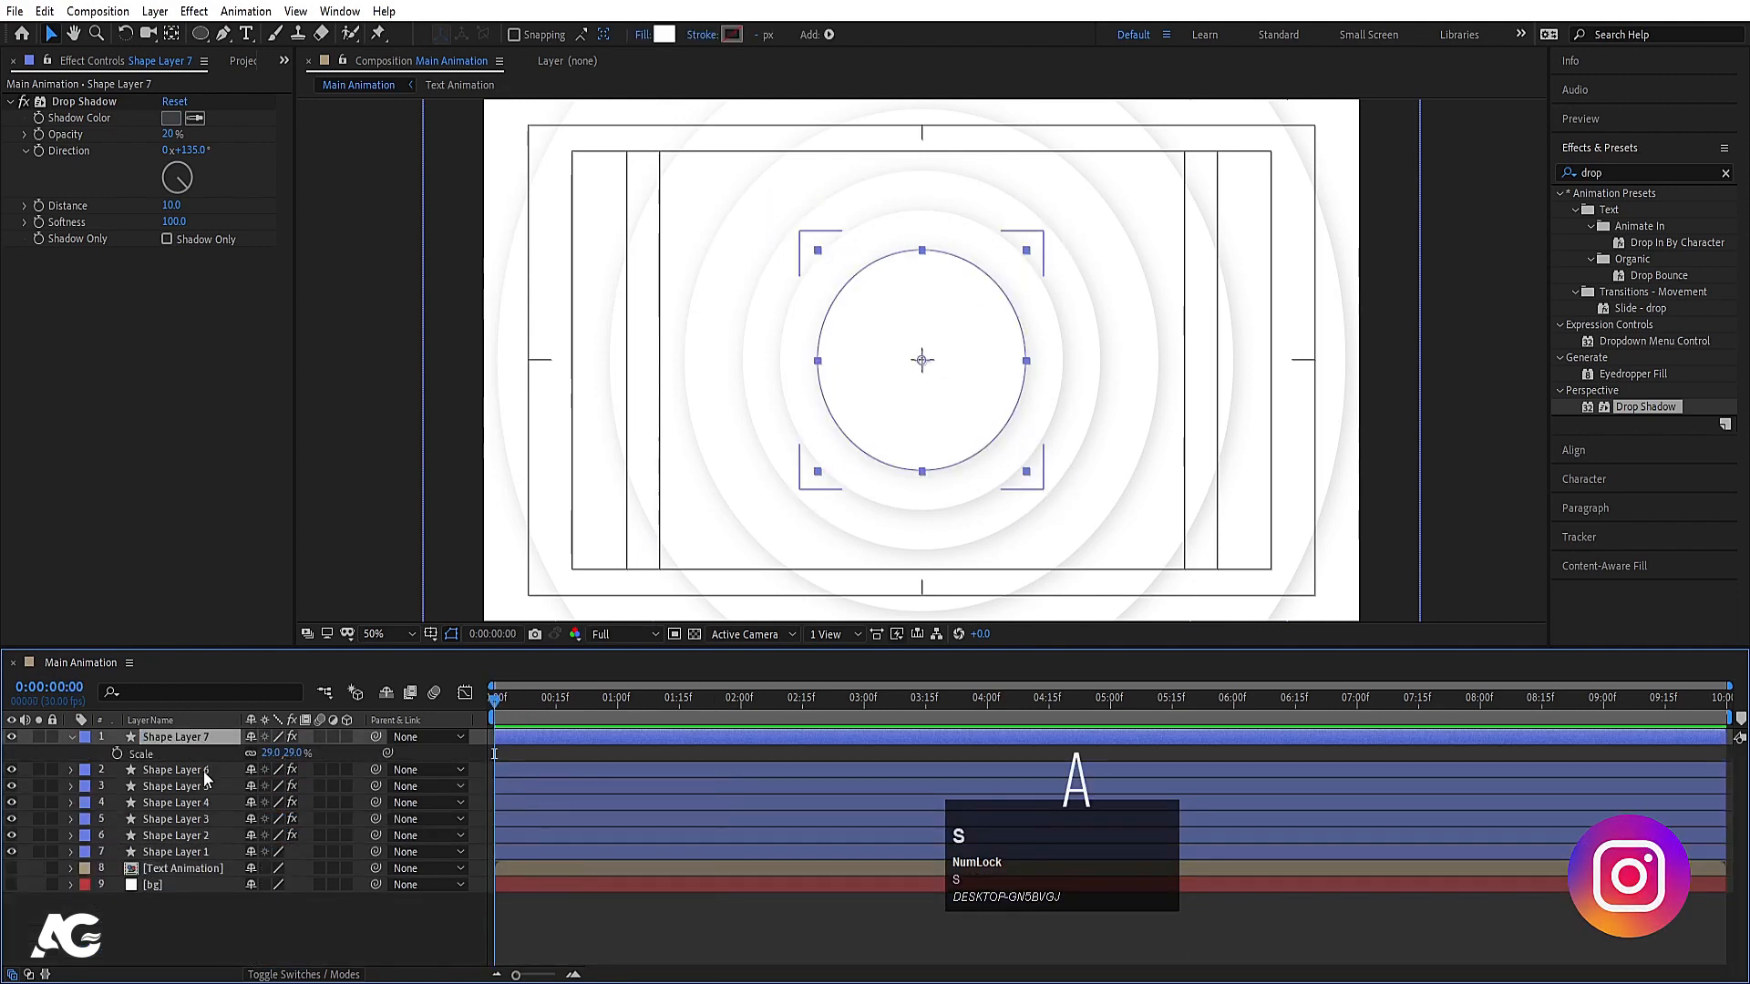
pyautogui.click(117, 754)
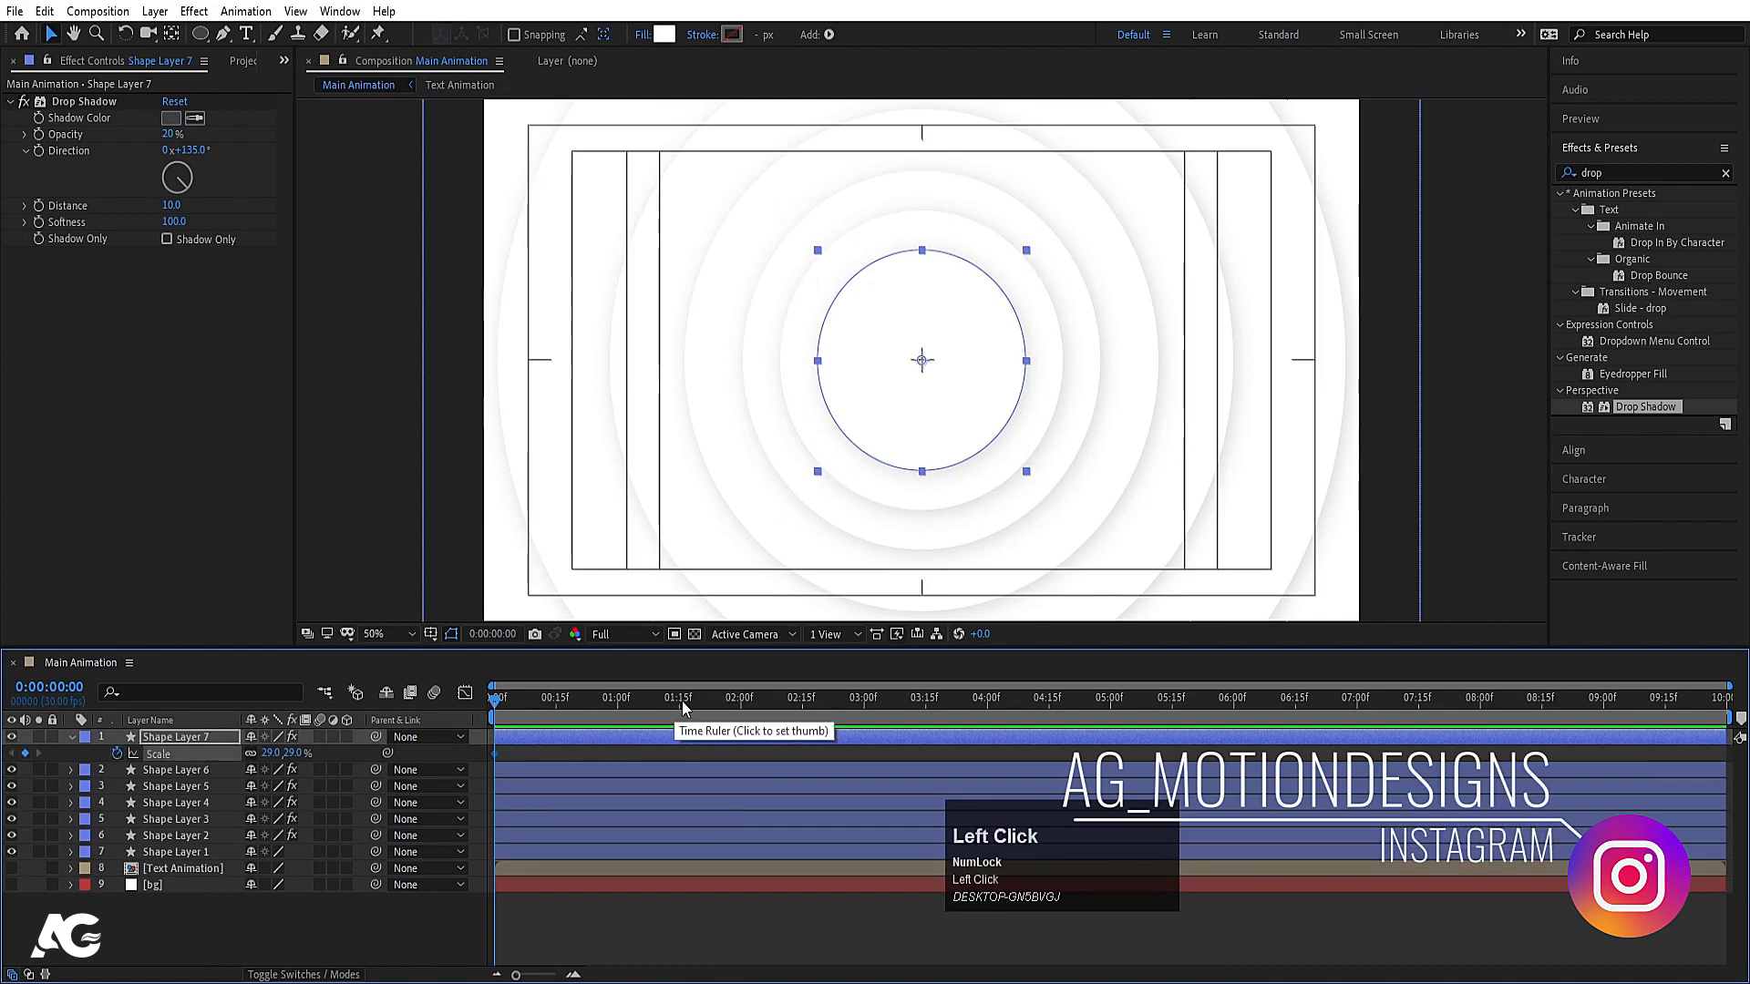
pyautogui.click(679, 701)
pyautogui.click(26, 754)
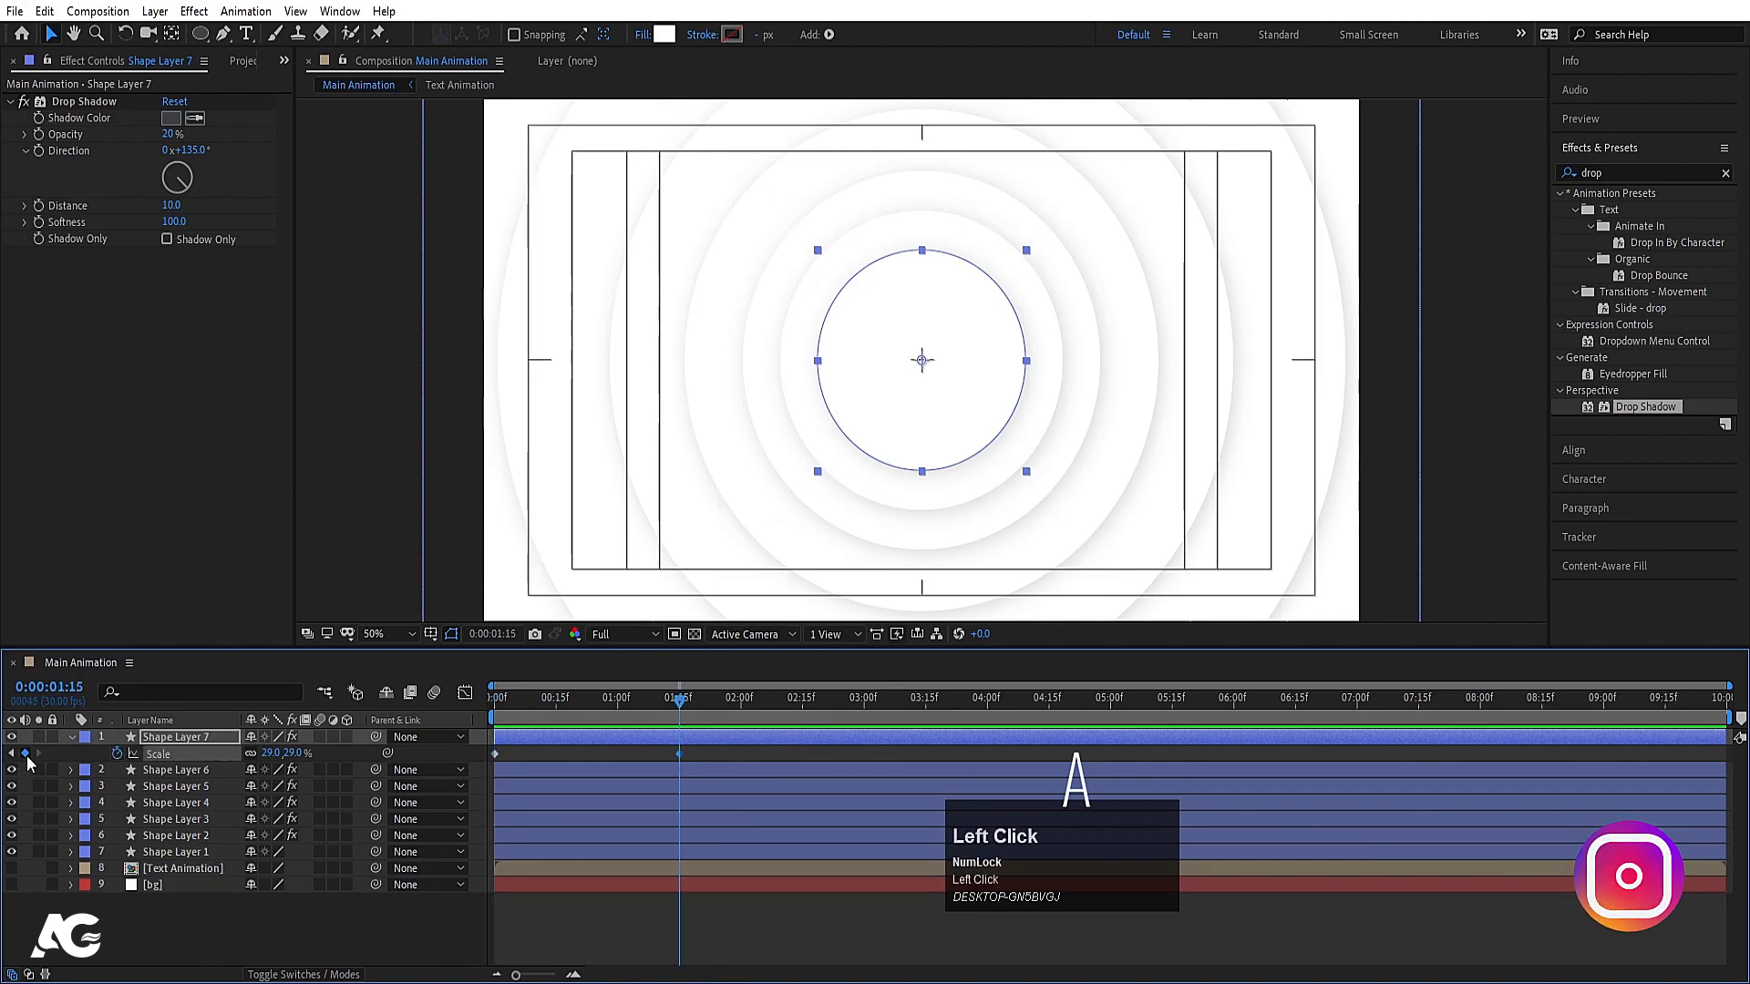
pyautogui.press('j')
pyautogui.click(288, 755)
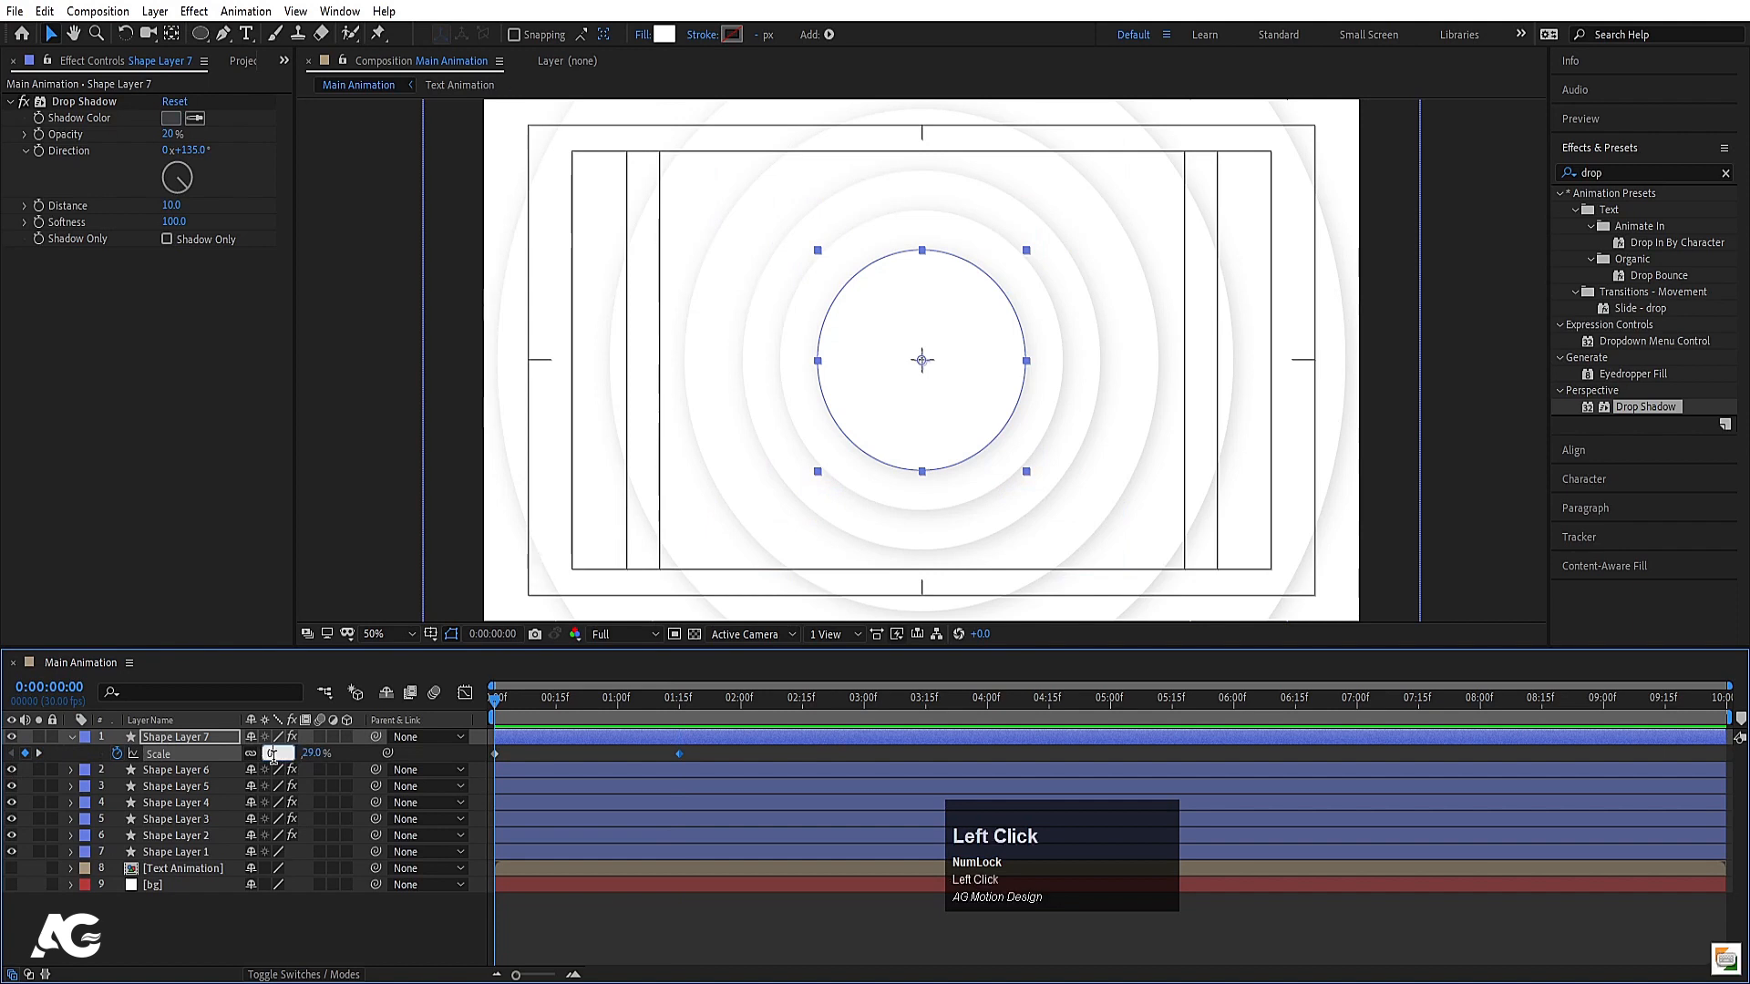
pyautogui.write('0')
pyautogui.press('Return')
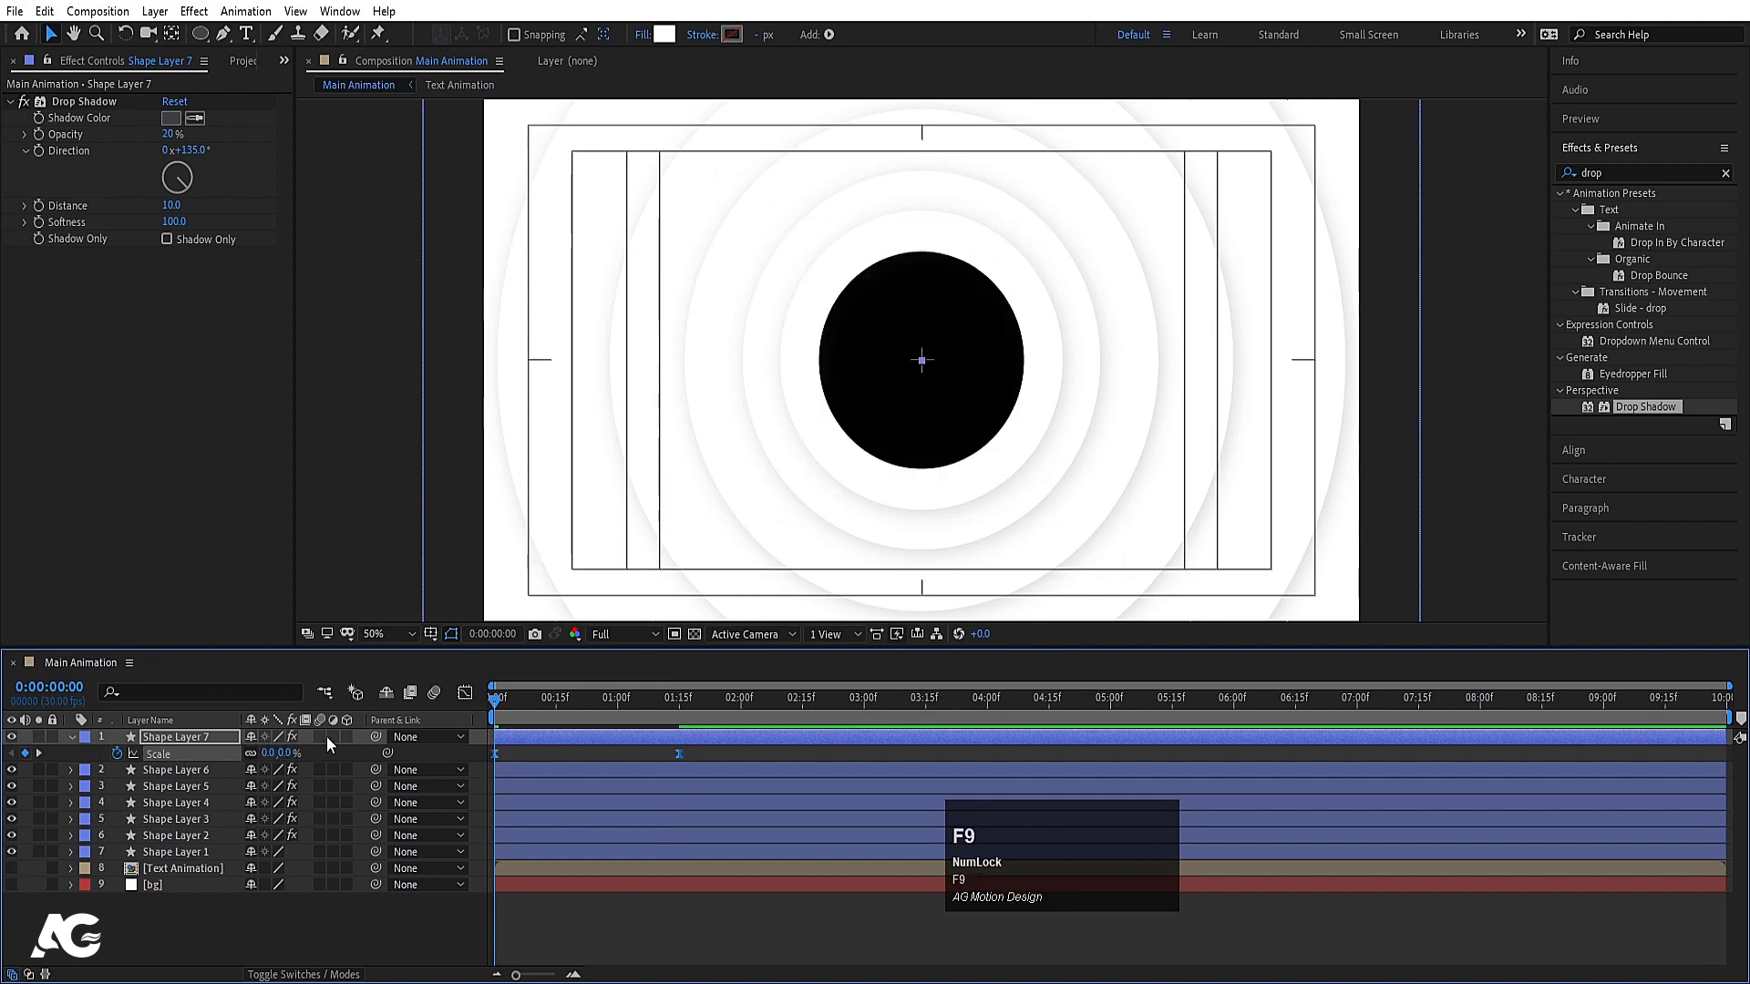
# Shape Shape Layer 7's eased scale speed curve into a sharp mid-way peak and preview the motion
pyautogui.click(466, 693)
pyautogui.moveTo(758, 811); pyautogui.dragTo(330, 937)
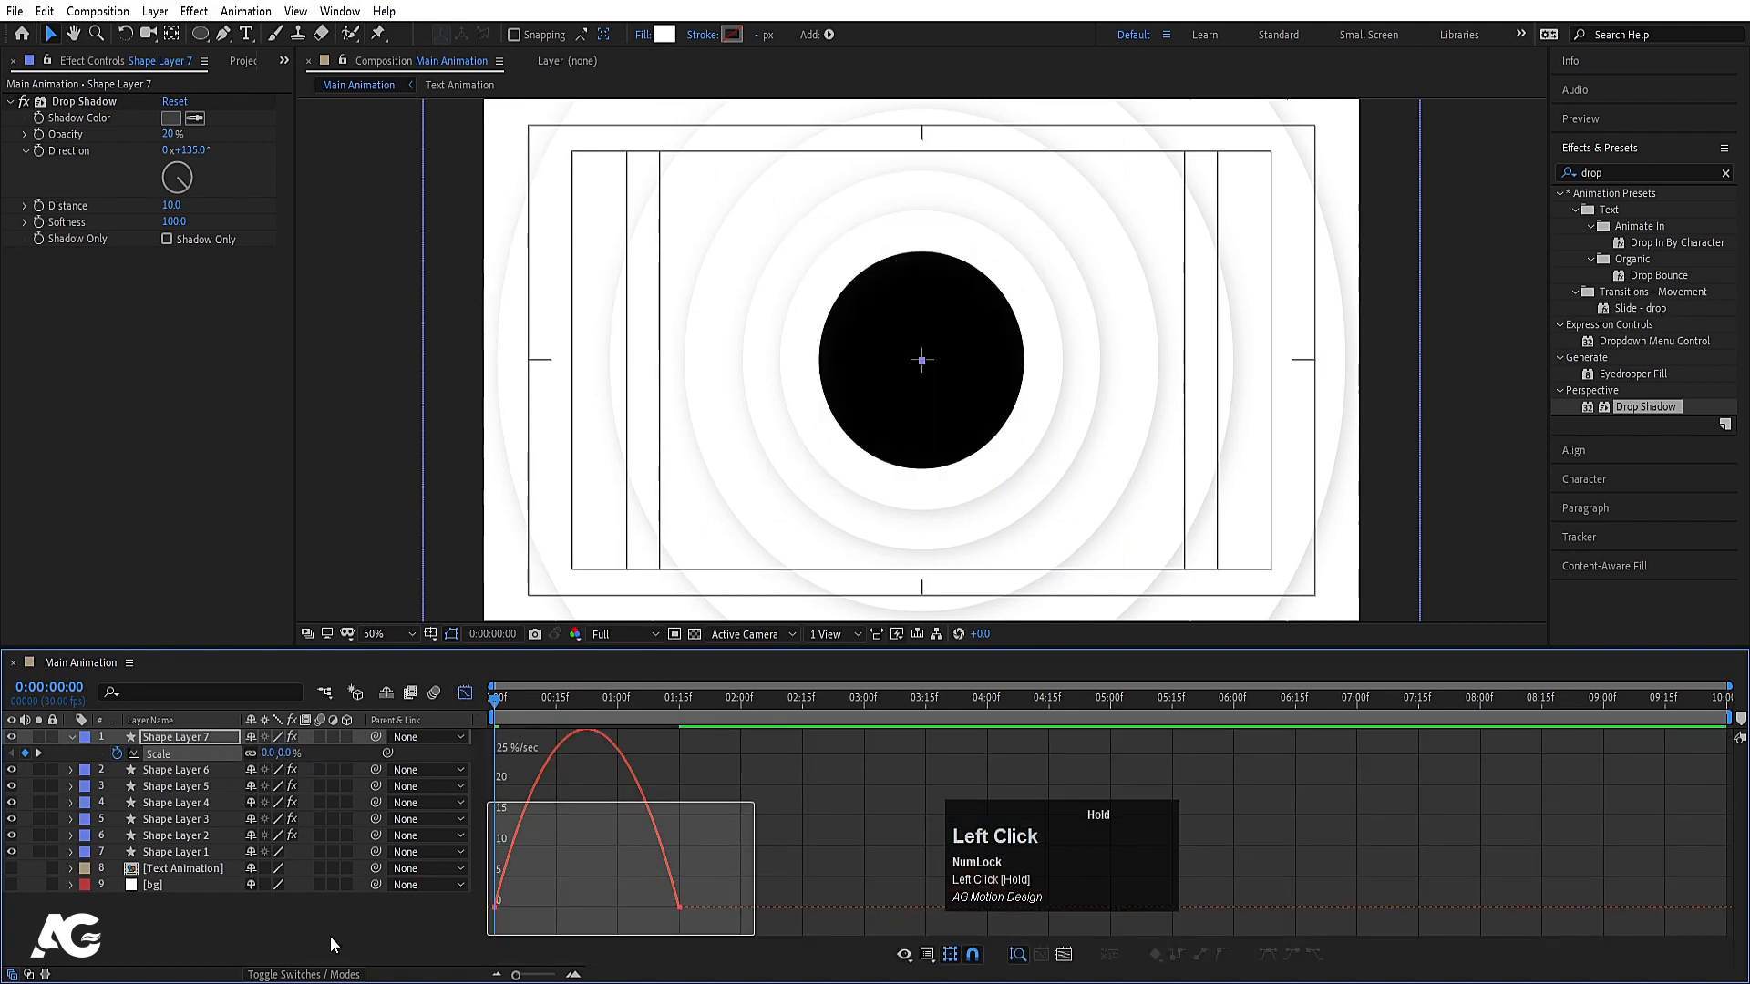
pyautogui.moveTo(645, 919); pyautogui.dragTo(575, 919)
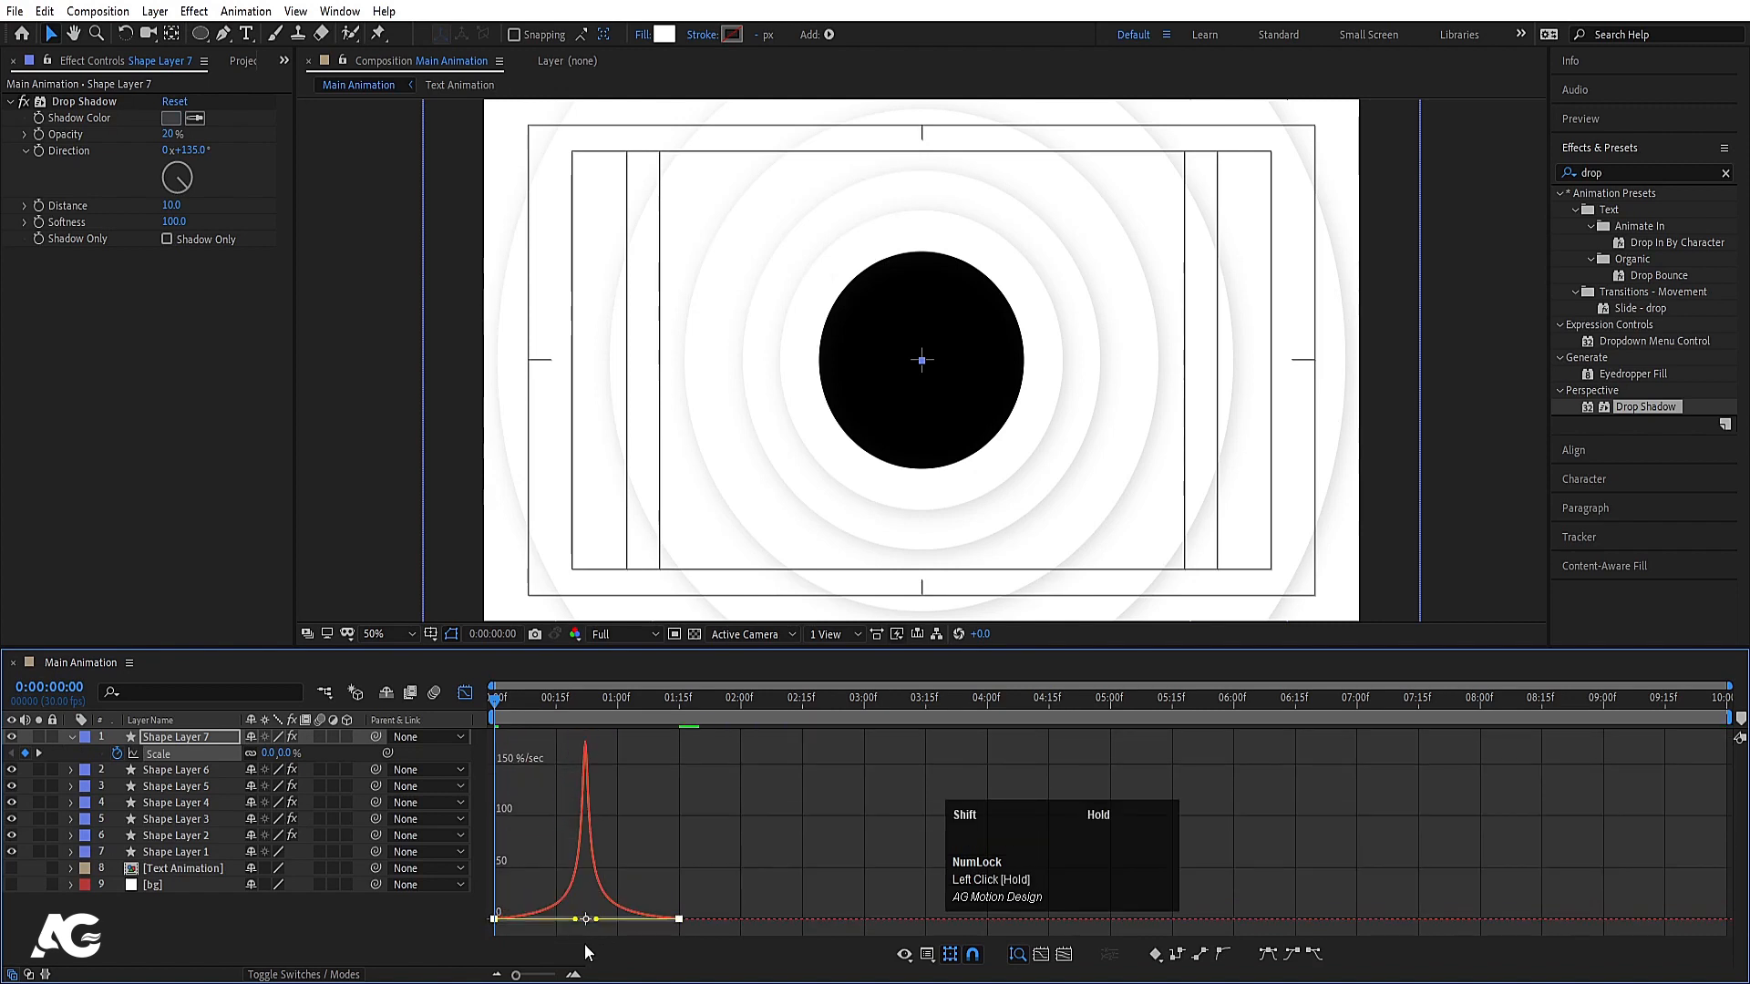
pyautogui.press('space')
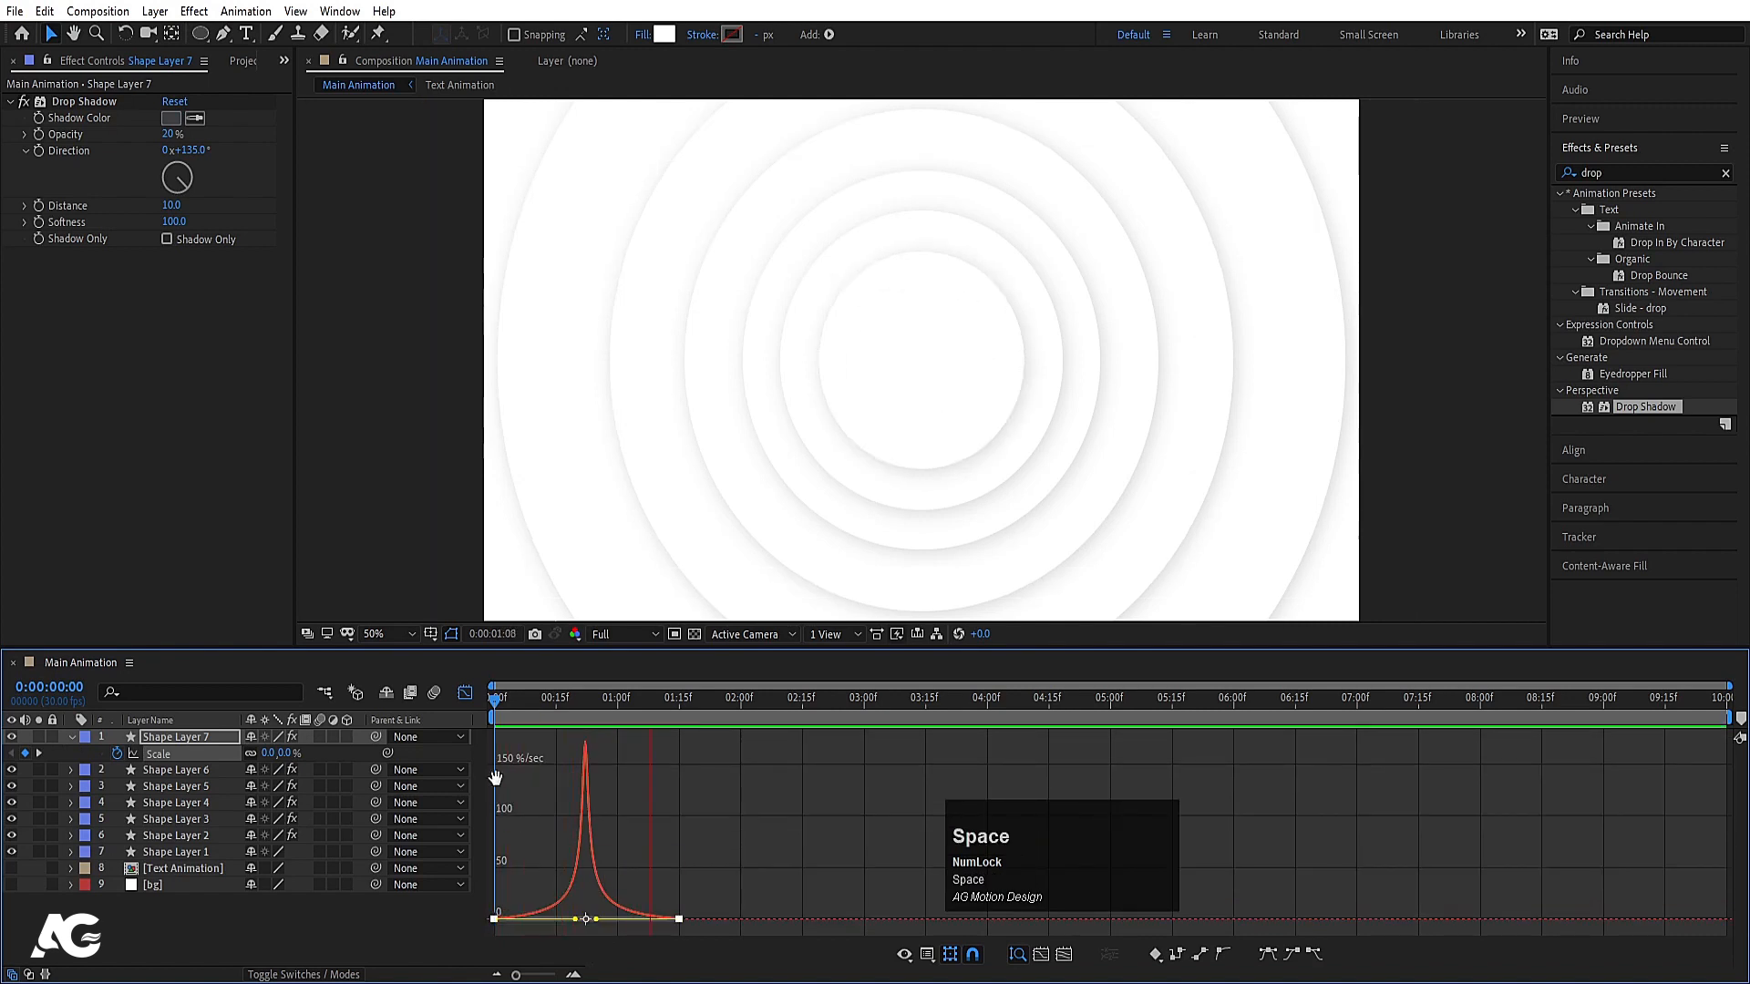
pyautogui.click(465, 692)
pyautogui.moveTo(509, 700); pyautogui.dragTo(485, 704)
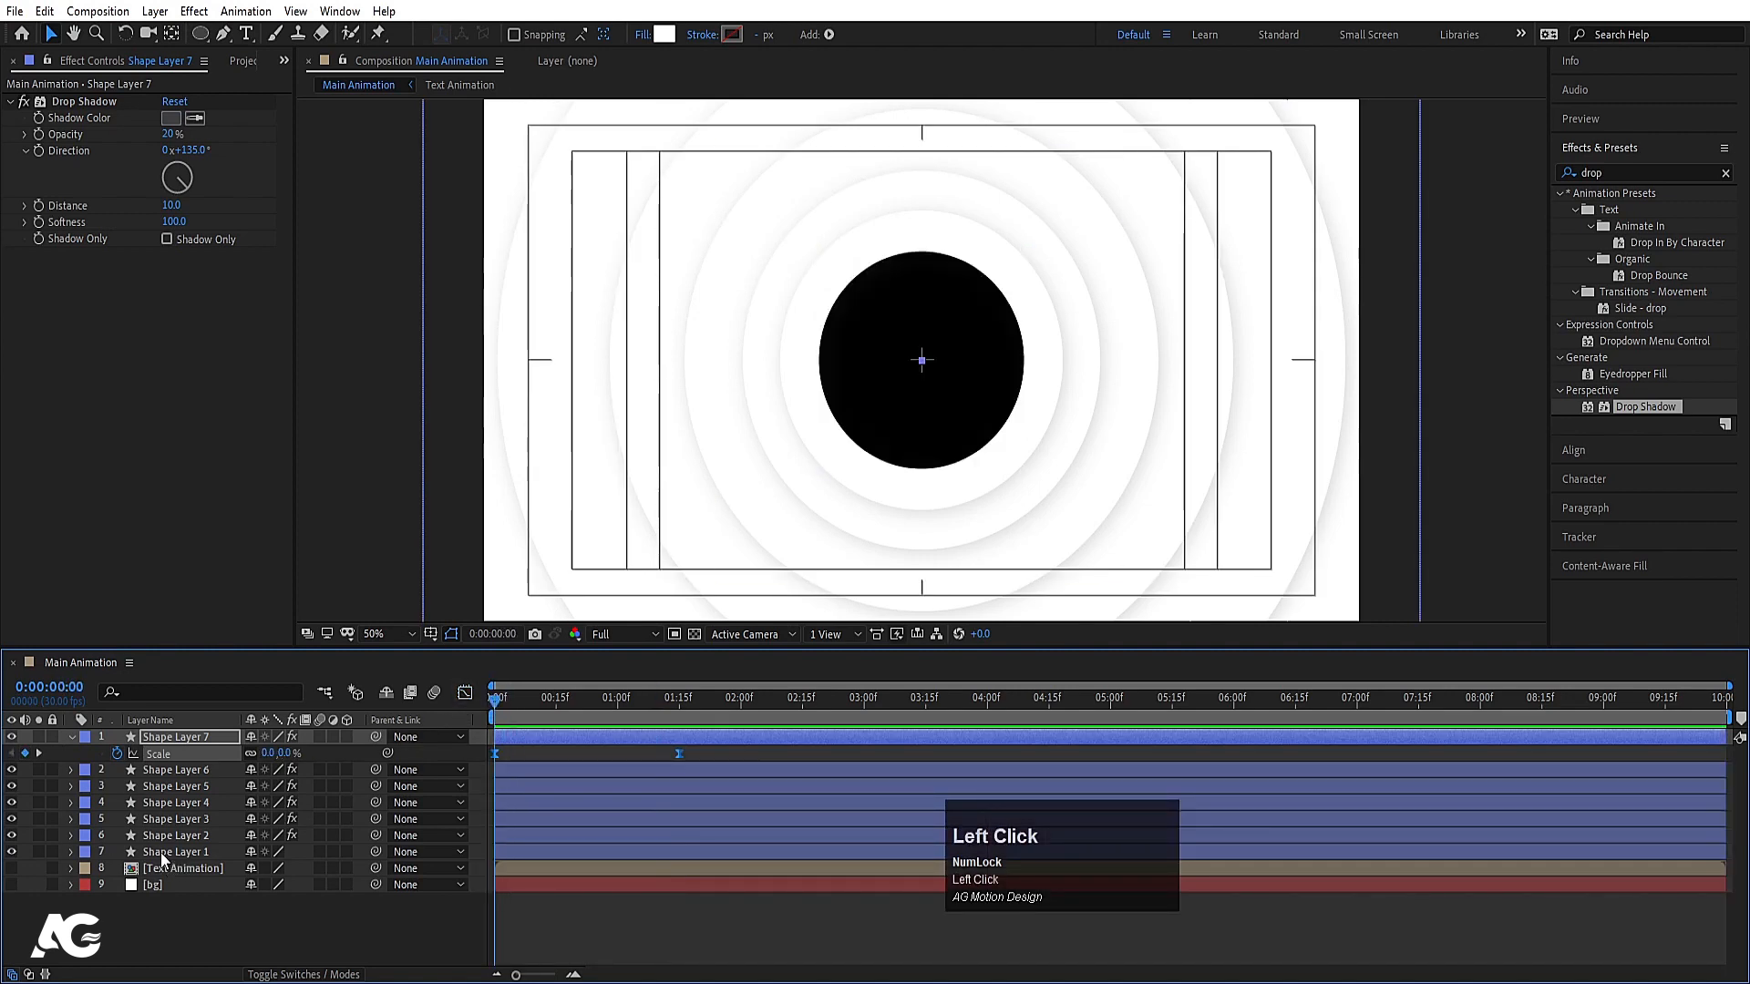
# Add Trim Paths to the contents of Shape Layer 6
pyautogui.click(161, 851)
pyautogui.click(187, 771)
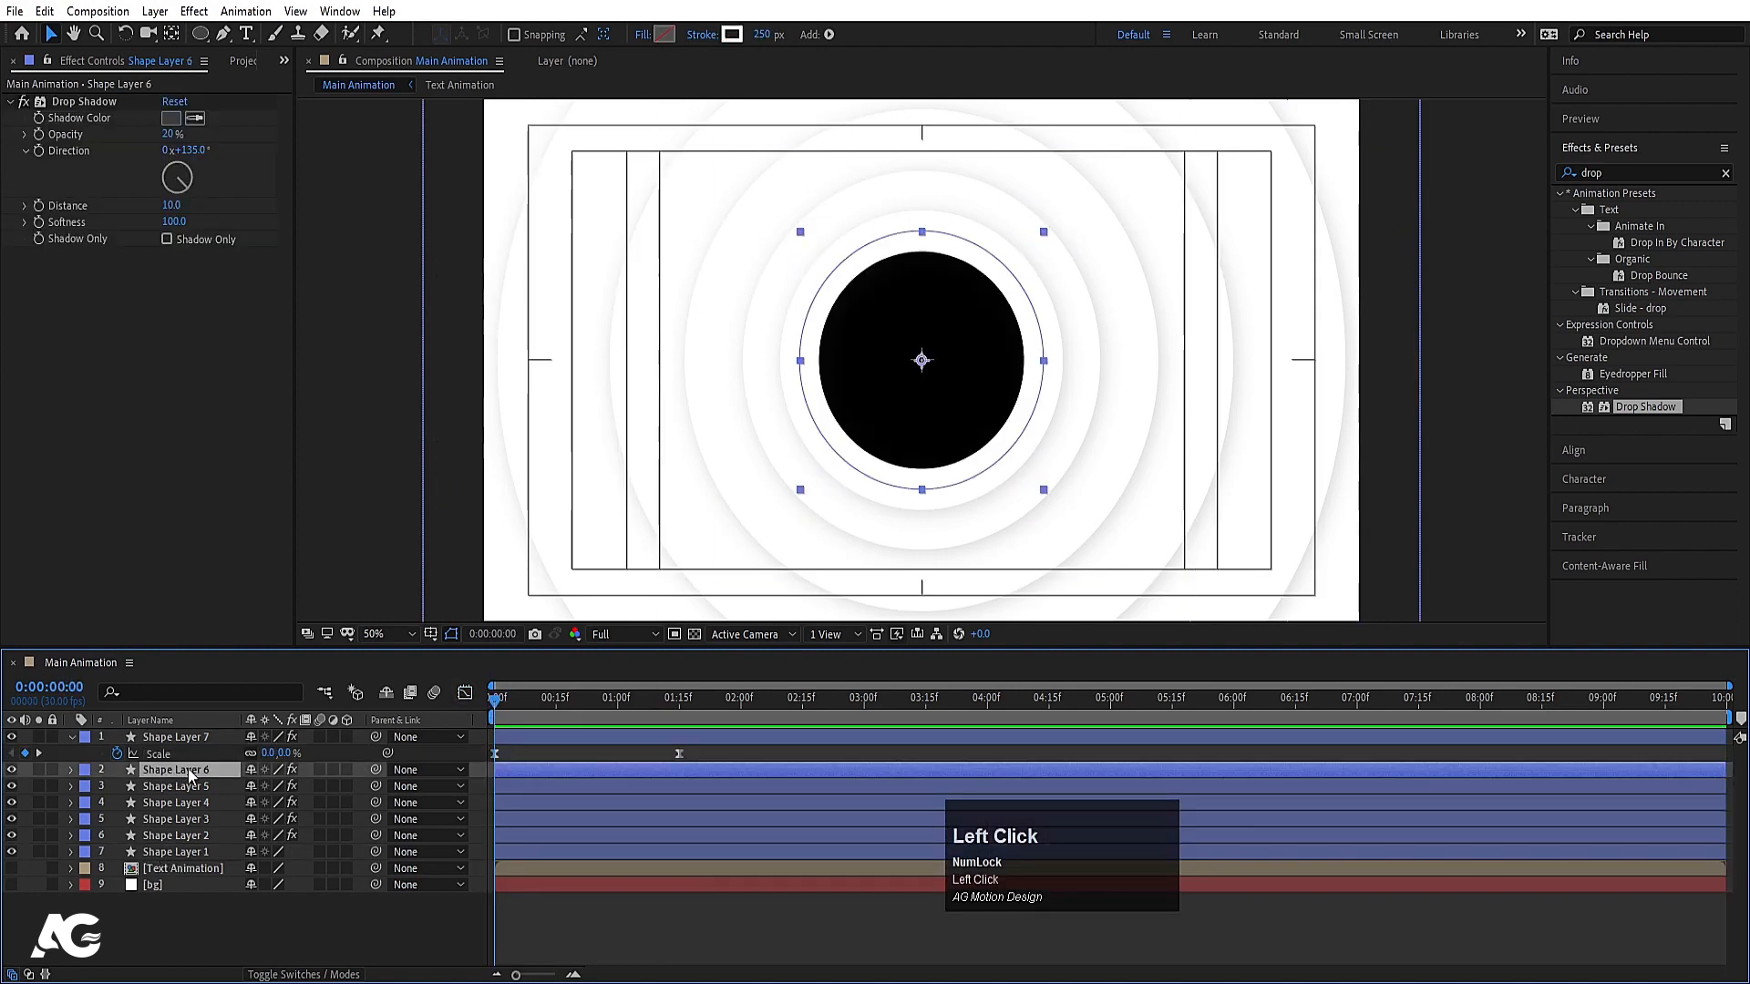
pyautogui.click(70, 771)
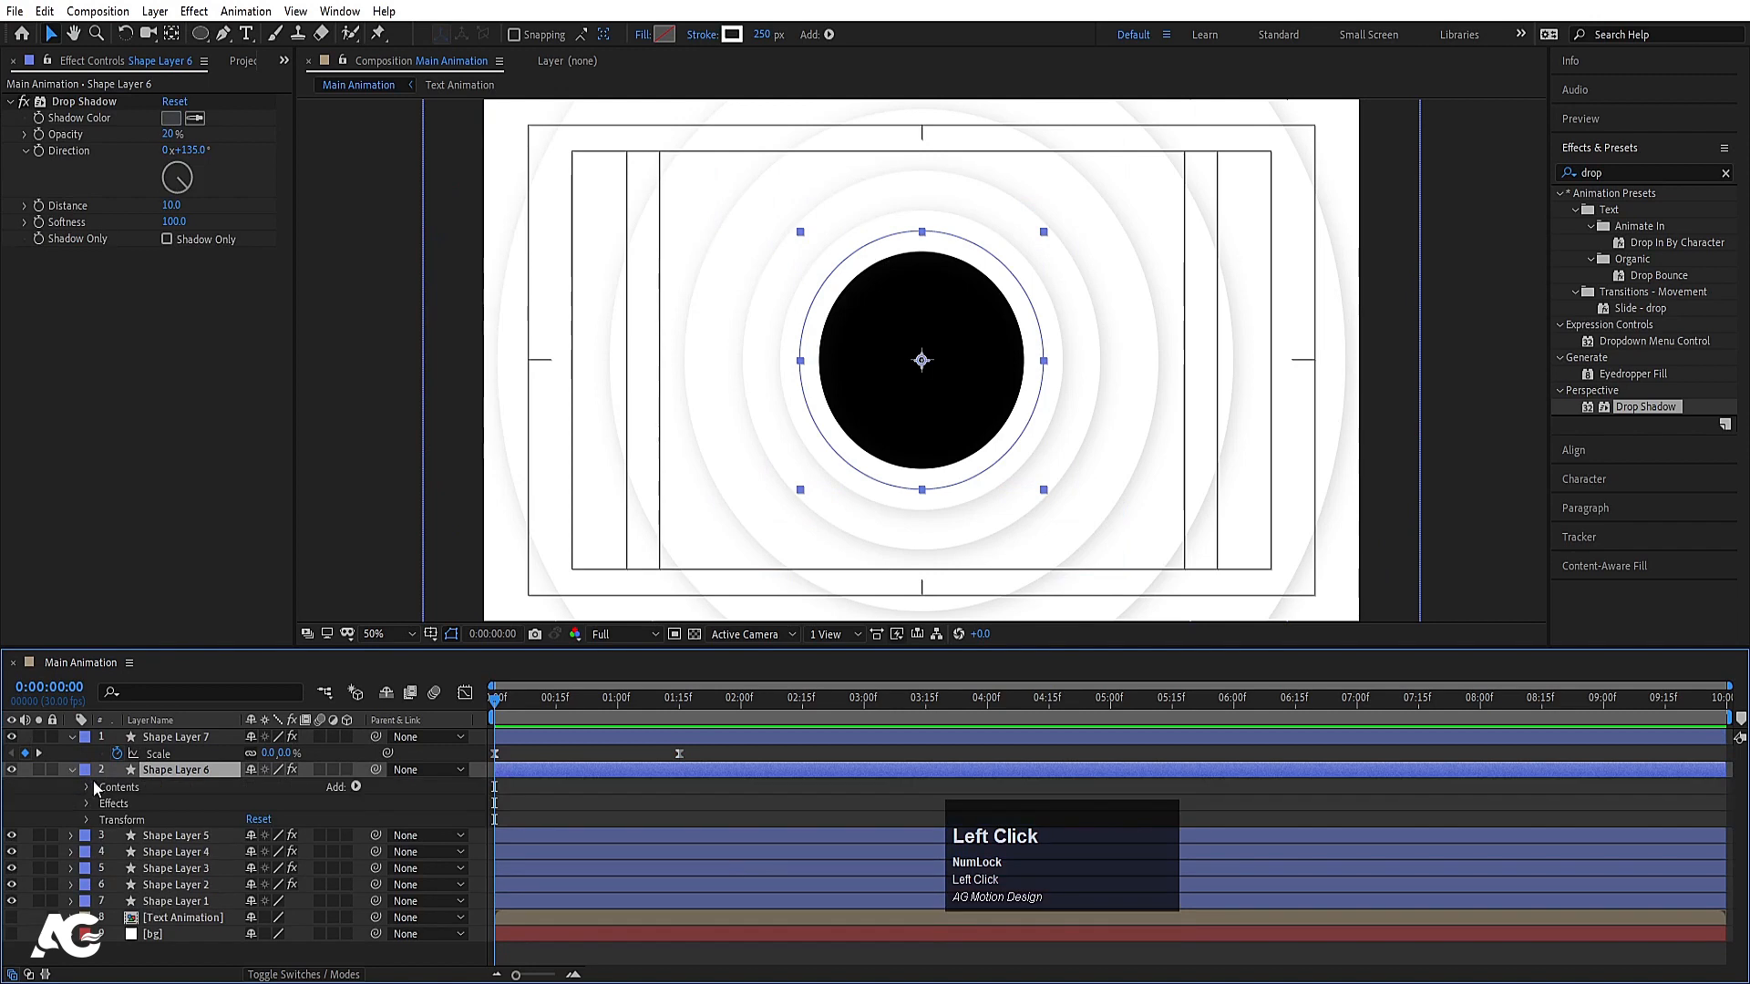
pyautogui.click(356, 787)
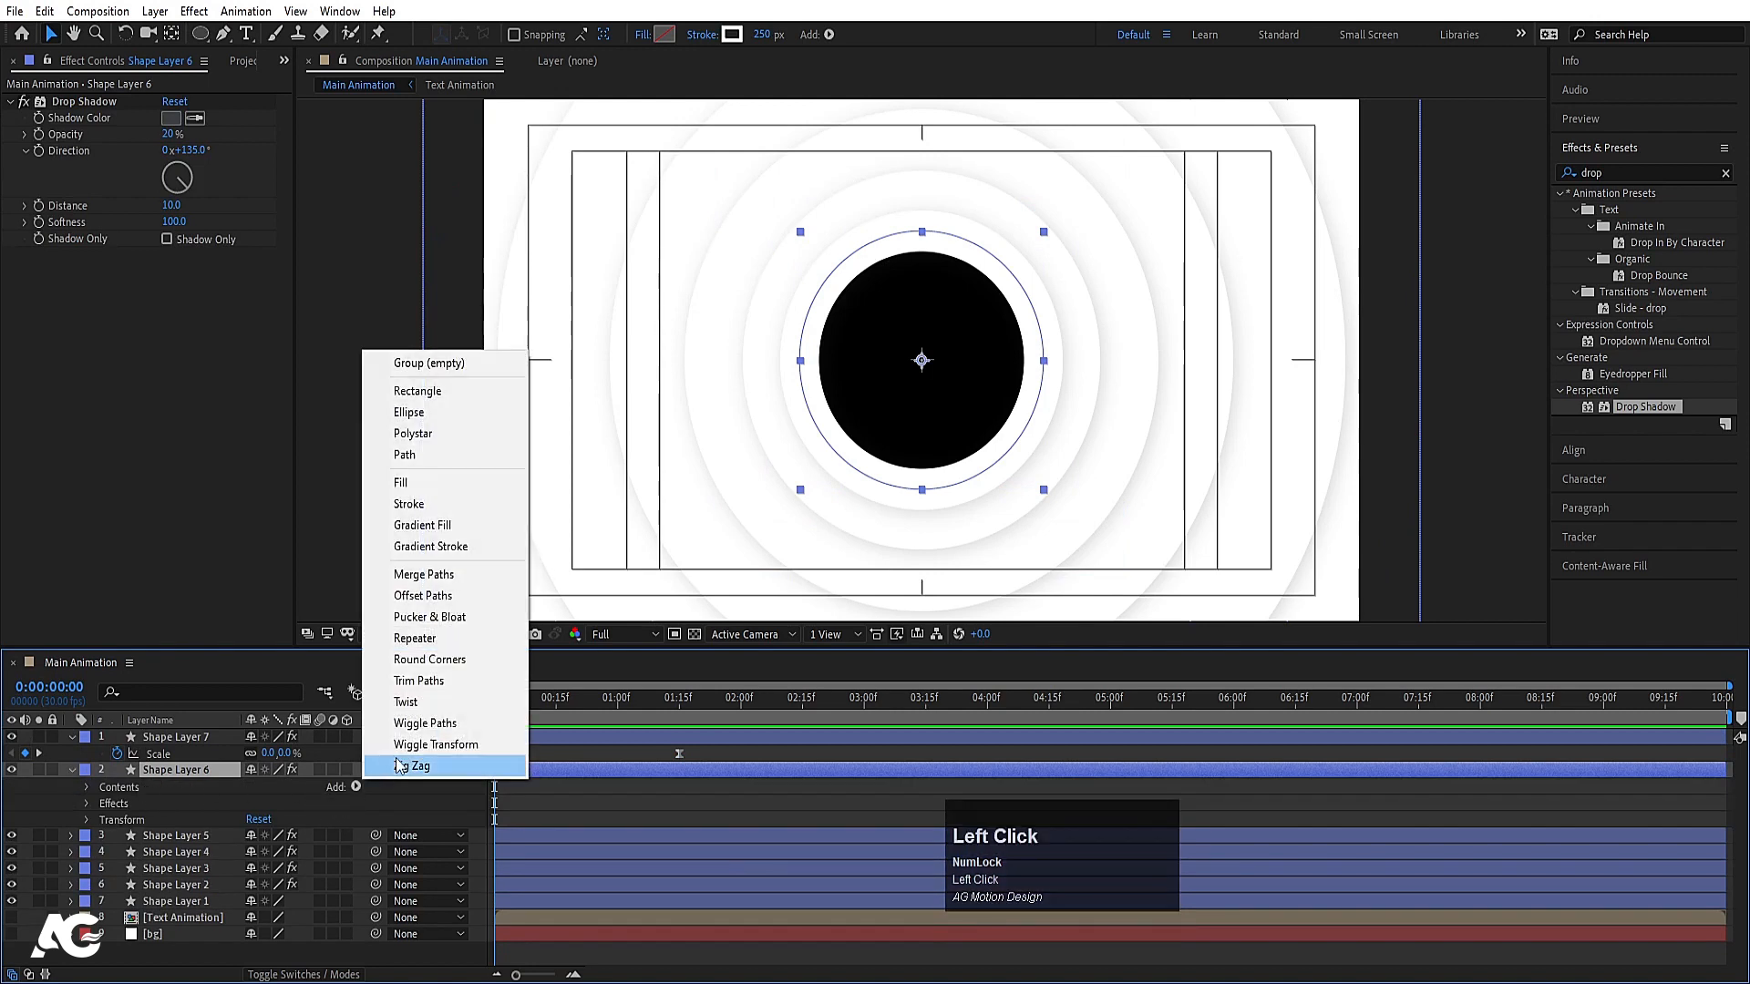
pyautogui.click(419, 681)
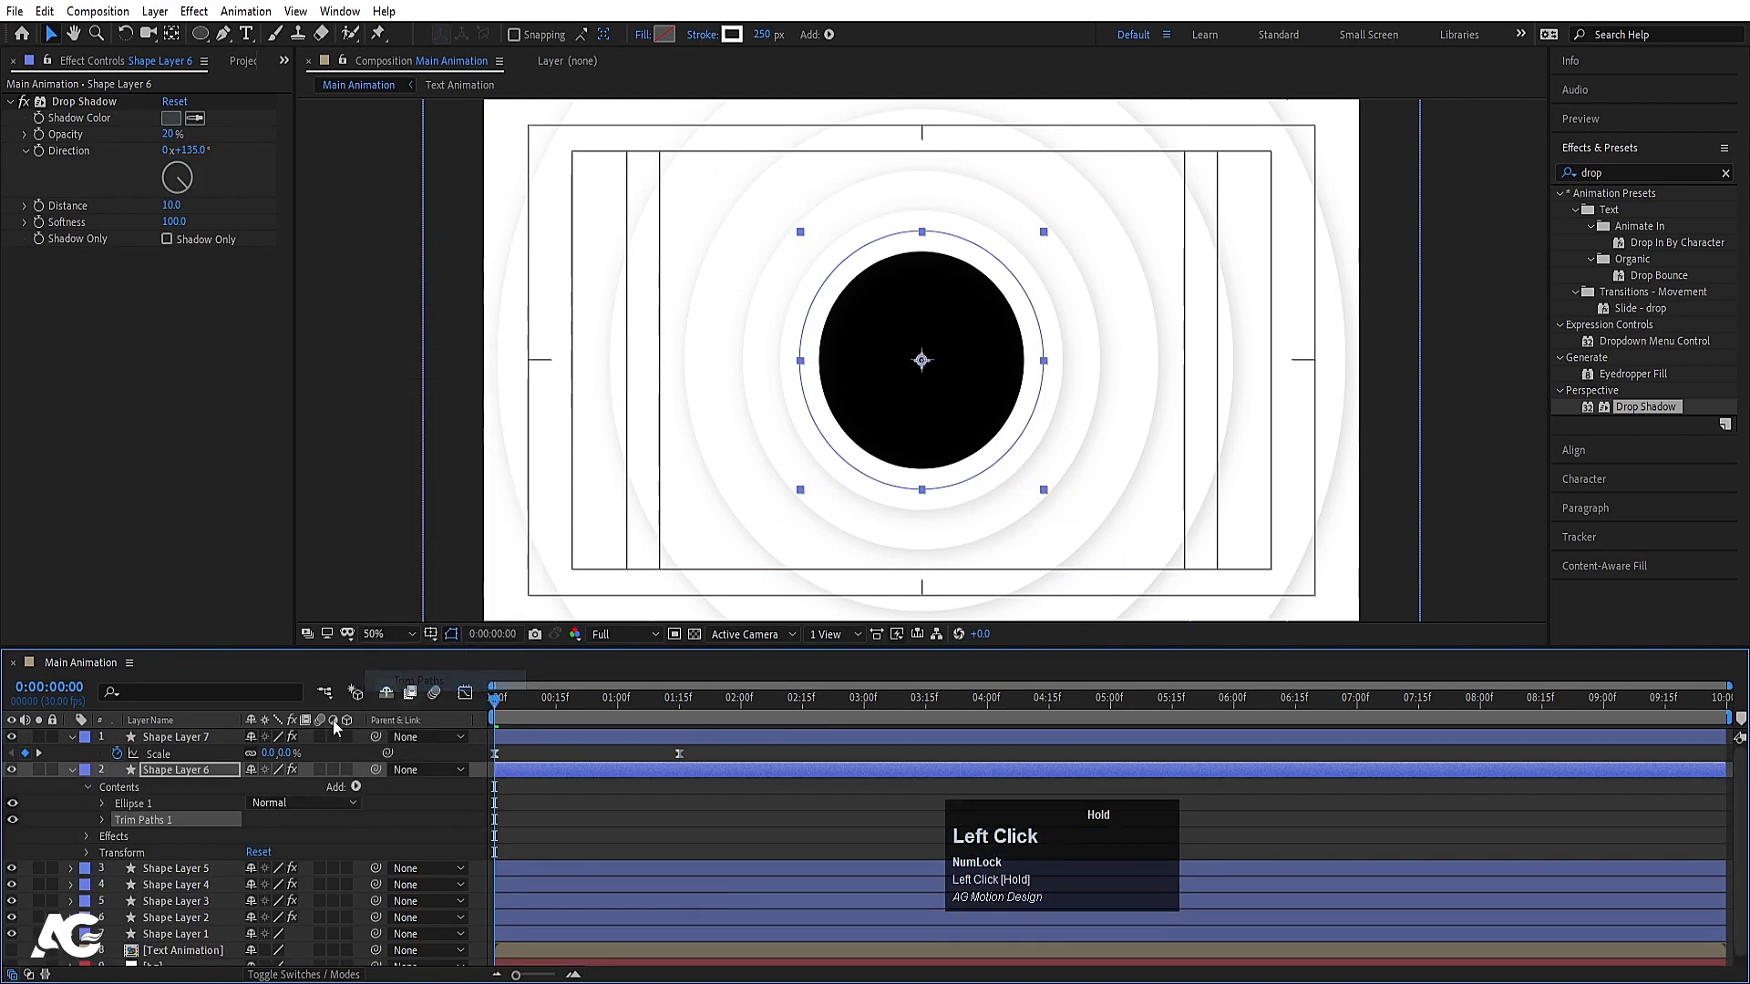
# Animate Shape Layer 6's Trim Paths End from 0% at the first frame to 100% at 0:00:01:15
pyautogui.click(104, 821)
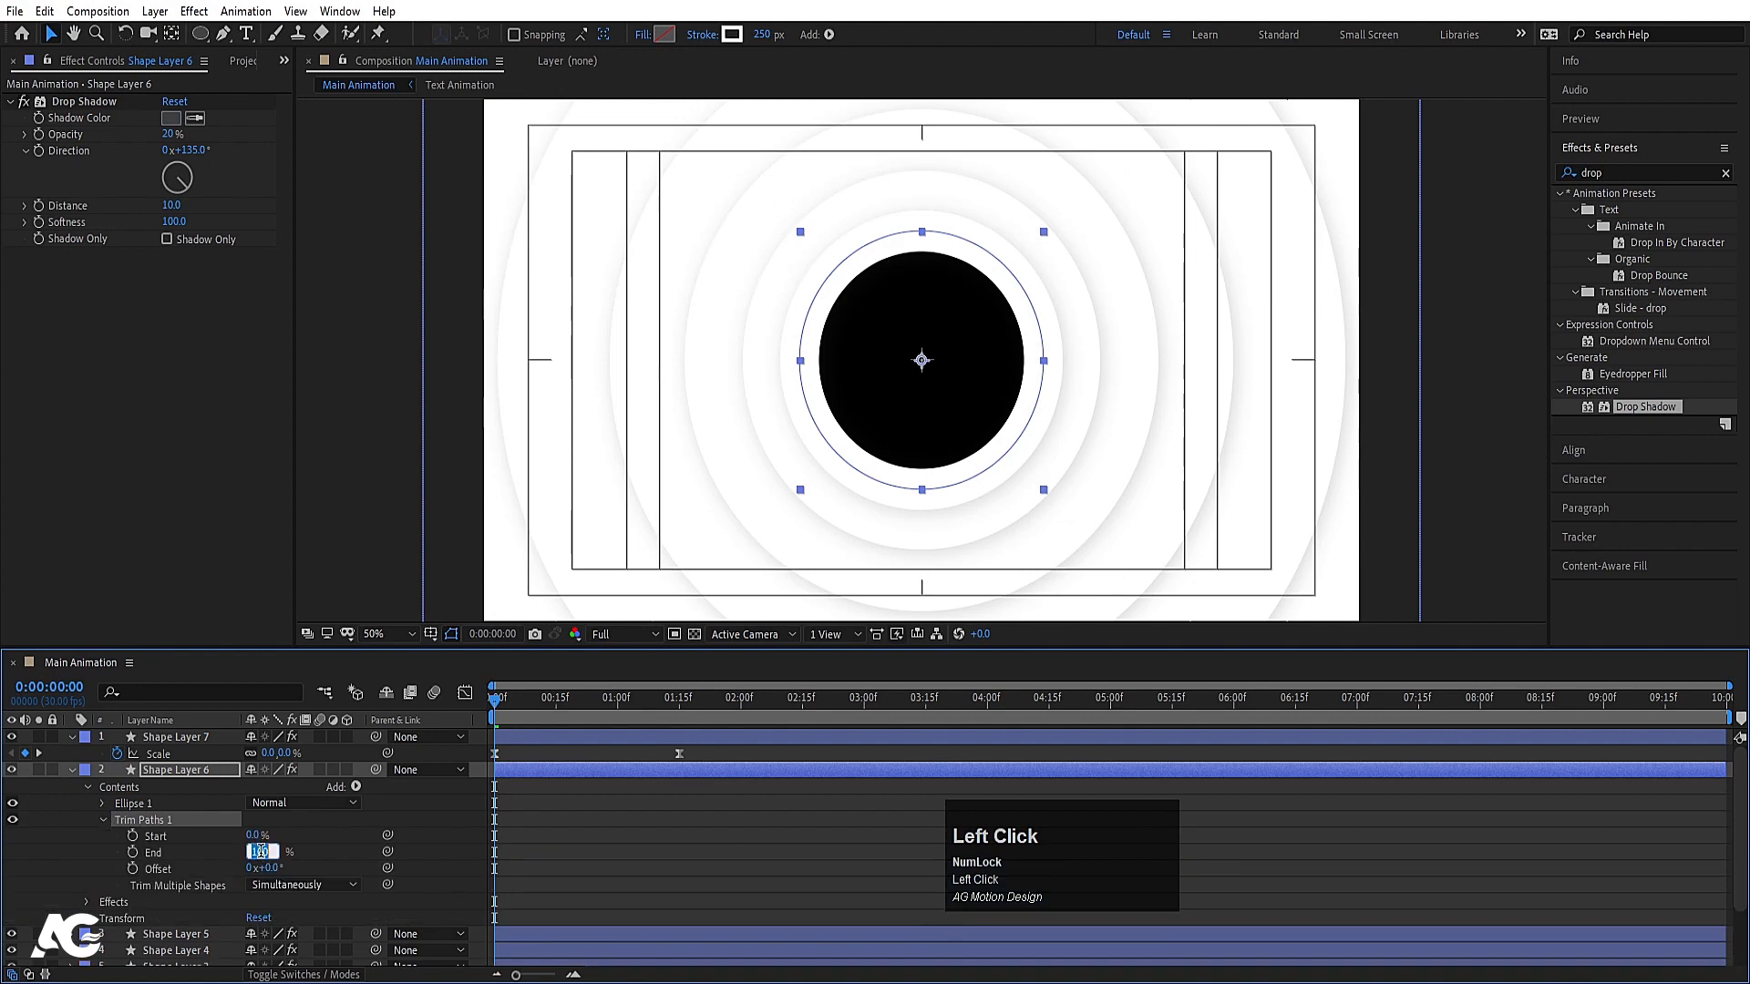
pyautogui.press('Return')
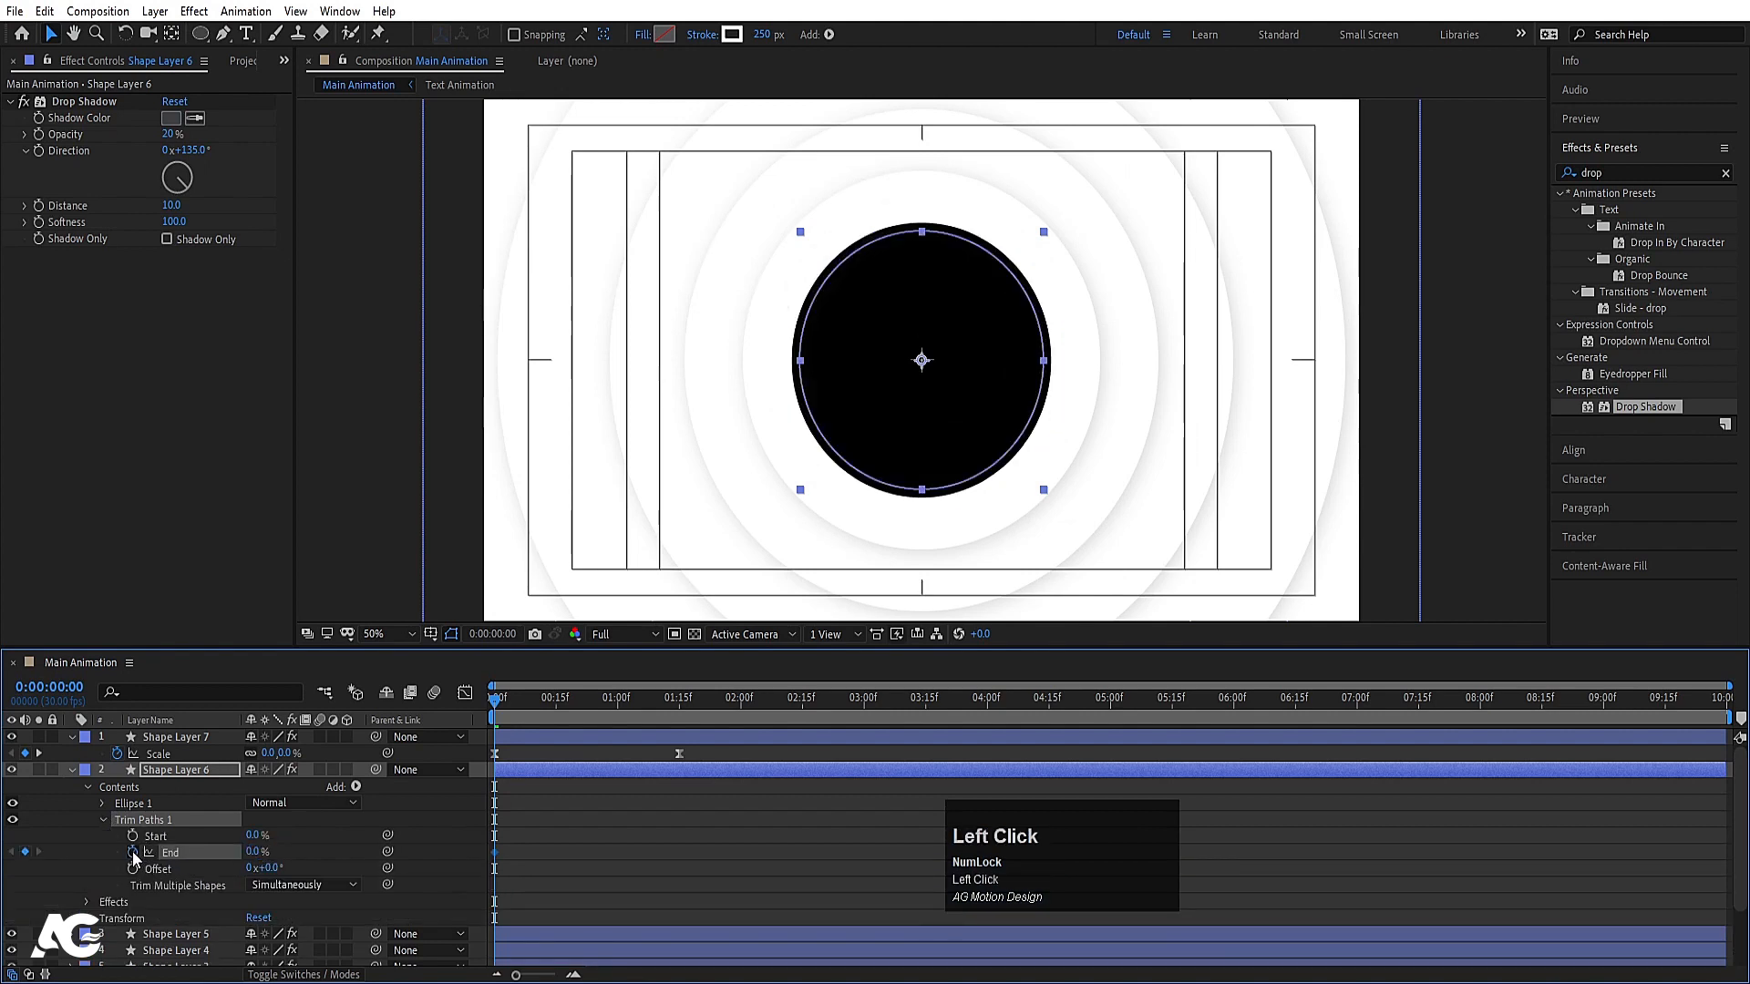
pyautogui.press('k')
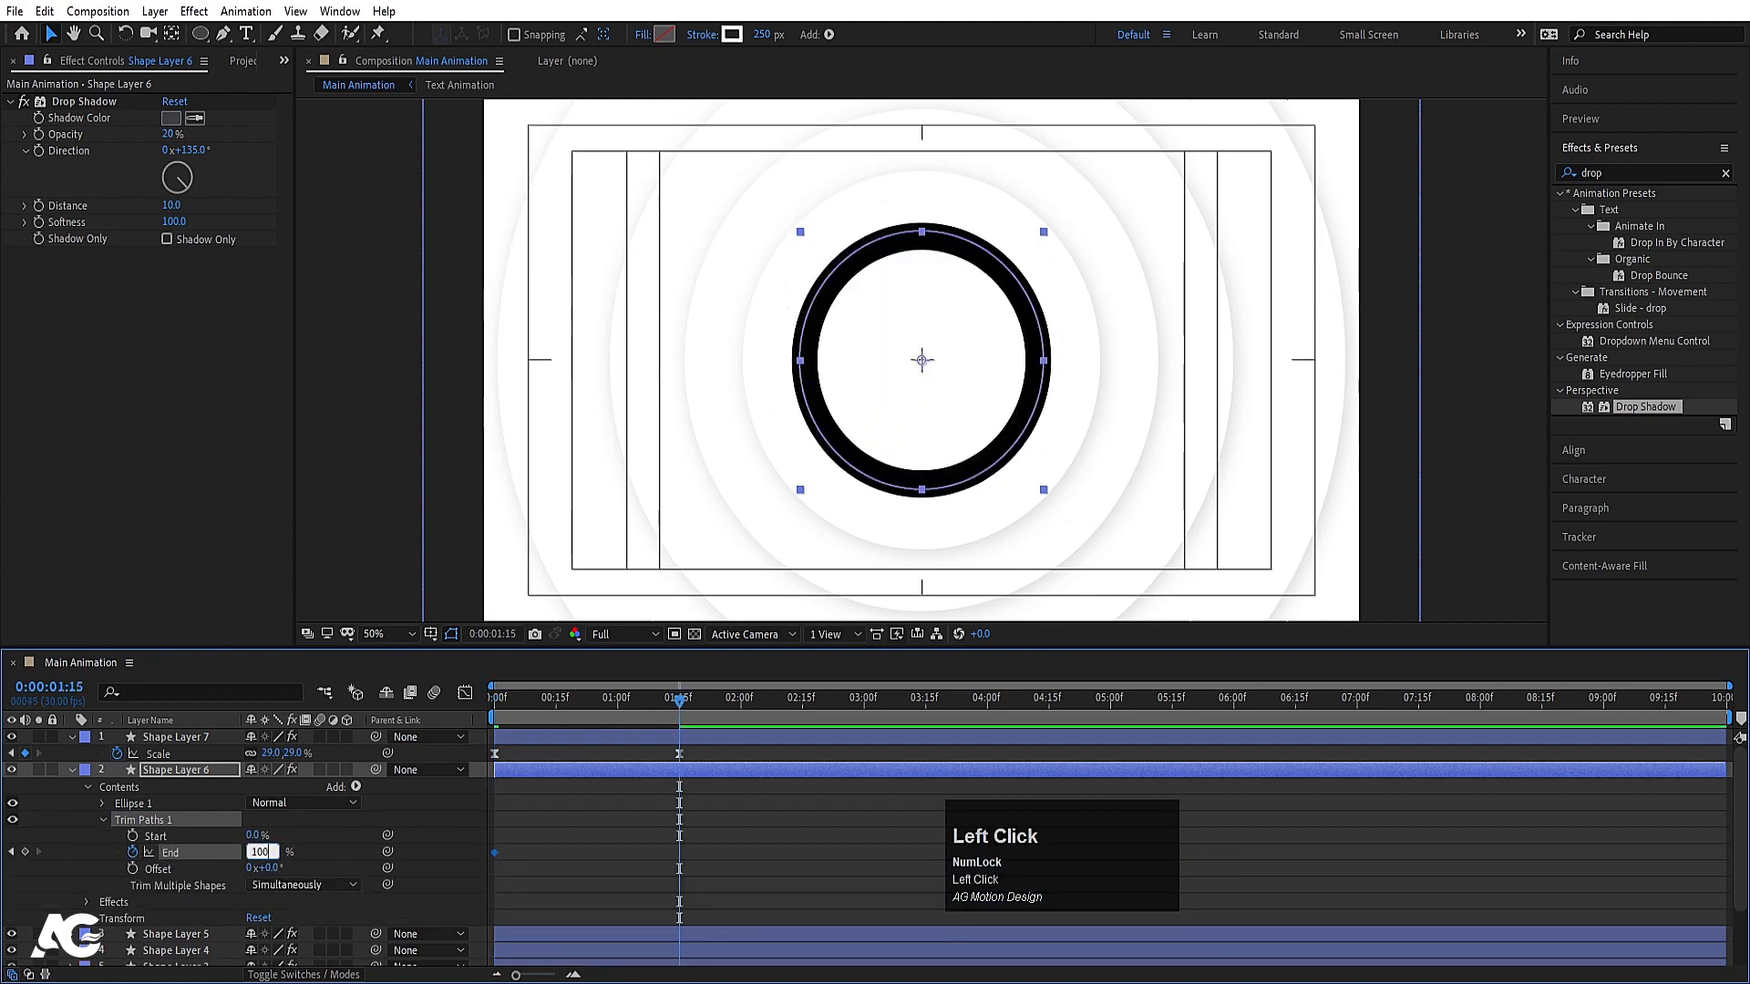
pyautogui.press('Return')
# Ease the Trim Paths End keyframes on Shape Layer 6 into a sharp mid-way speed peak and preview the reveal
pyautogui.moveTo(721, 826); pyautogui.dragTo(475, 890)
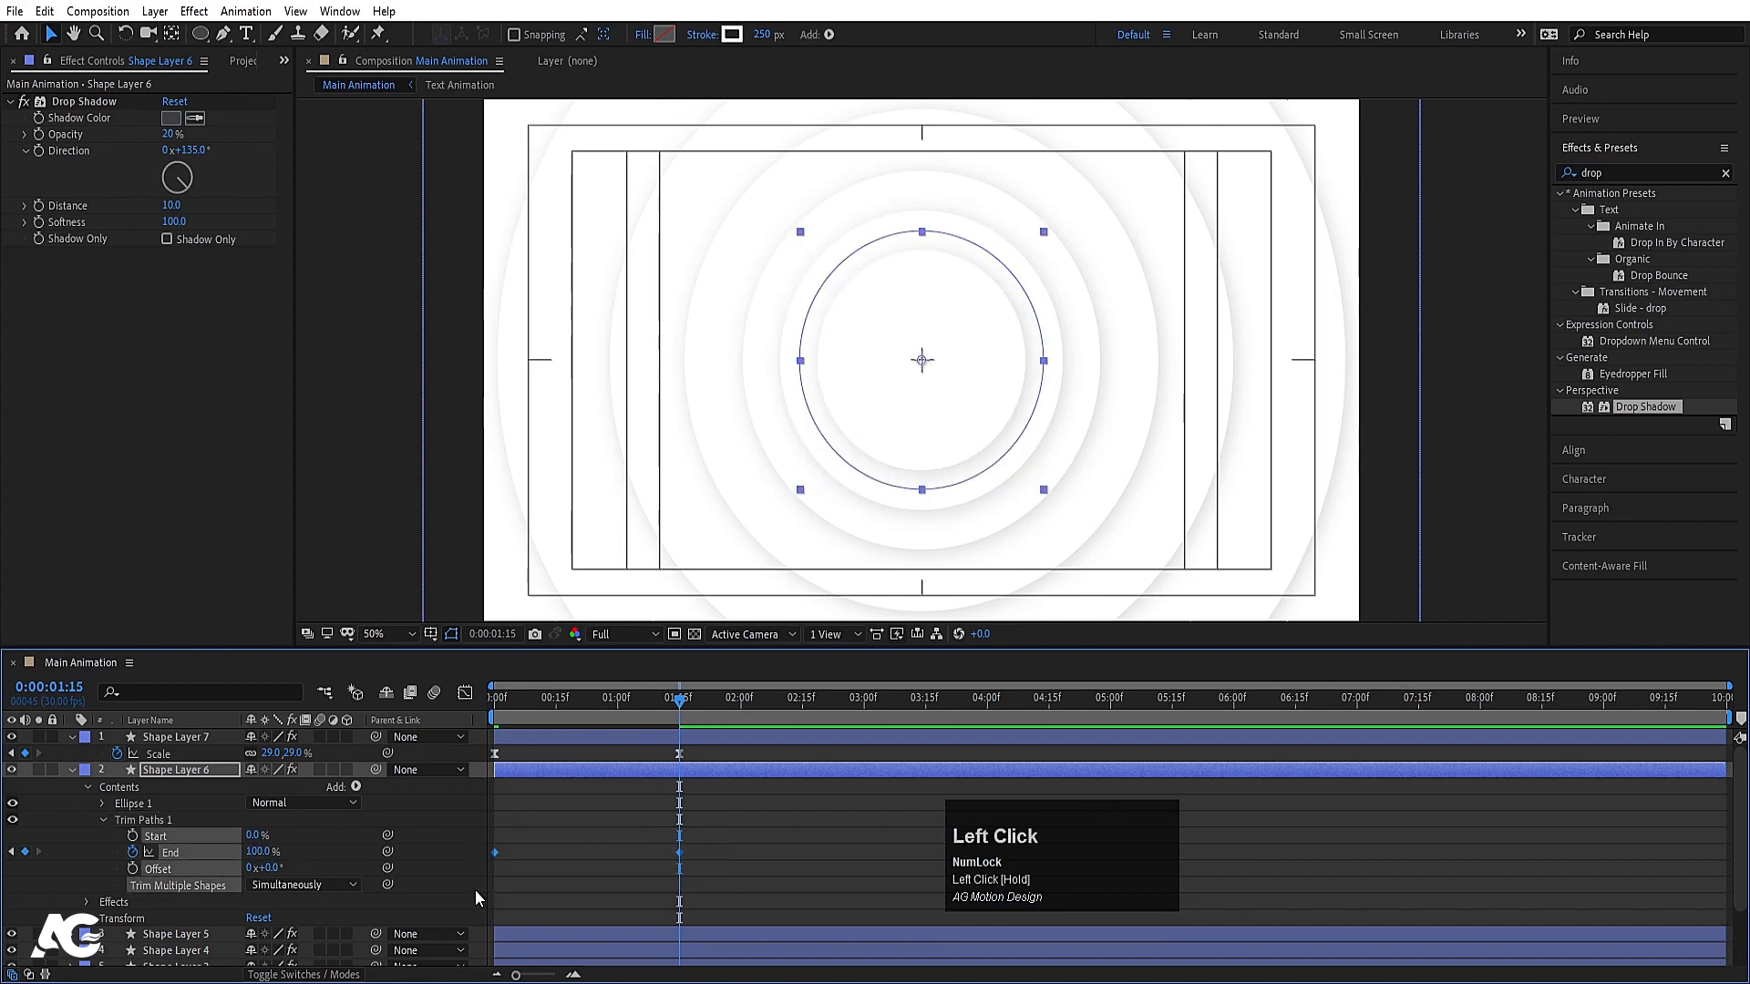
pyautogui.click(465, 692)
pyautogui.moveTo(765, 848); pyautogui.dragTo(492, 930)
pyautogui.moveTo(649, 918)
pyautogui.mouseDown()
pyautogui.moveTo(588, 811)
pyautogui.moveTo(546, 916)
pyautogui.moveTo(569, 923)
pyautogui.mouseUp()
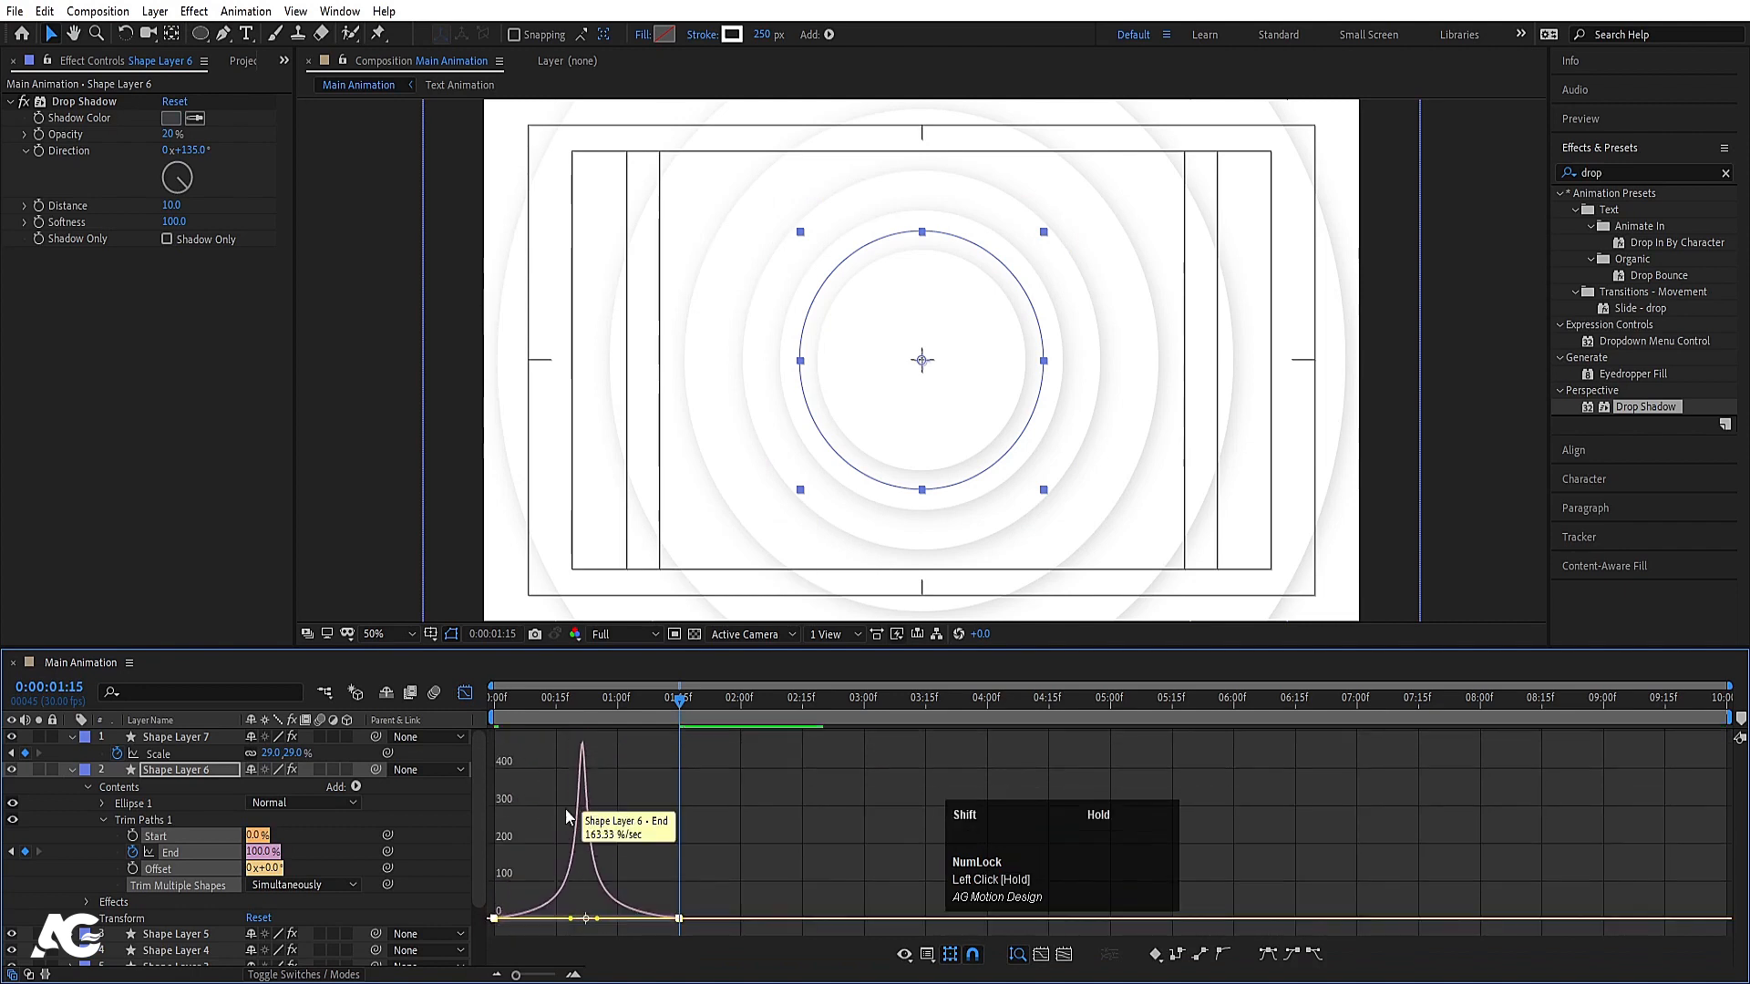
pyautogui.click(490, 680)
pyautogui.press('space')
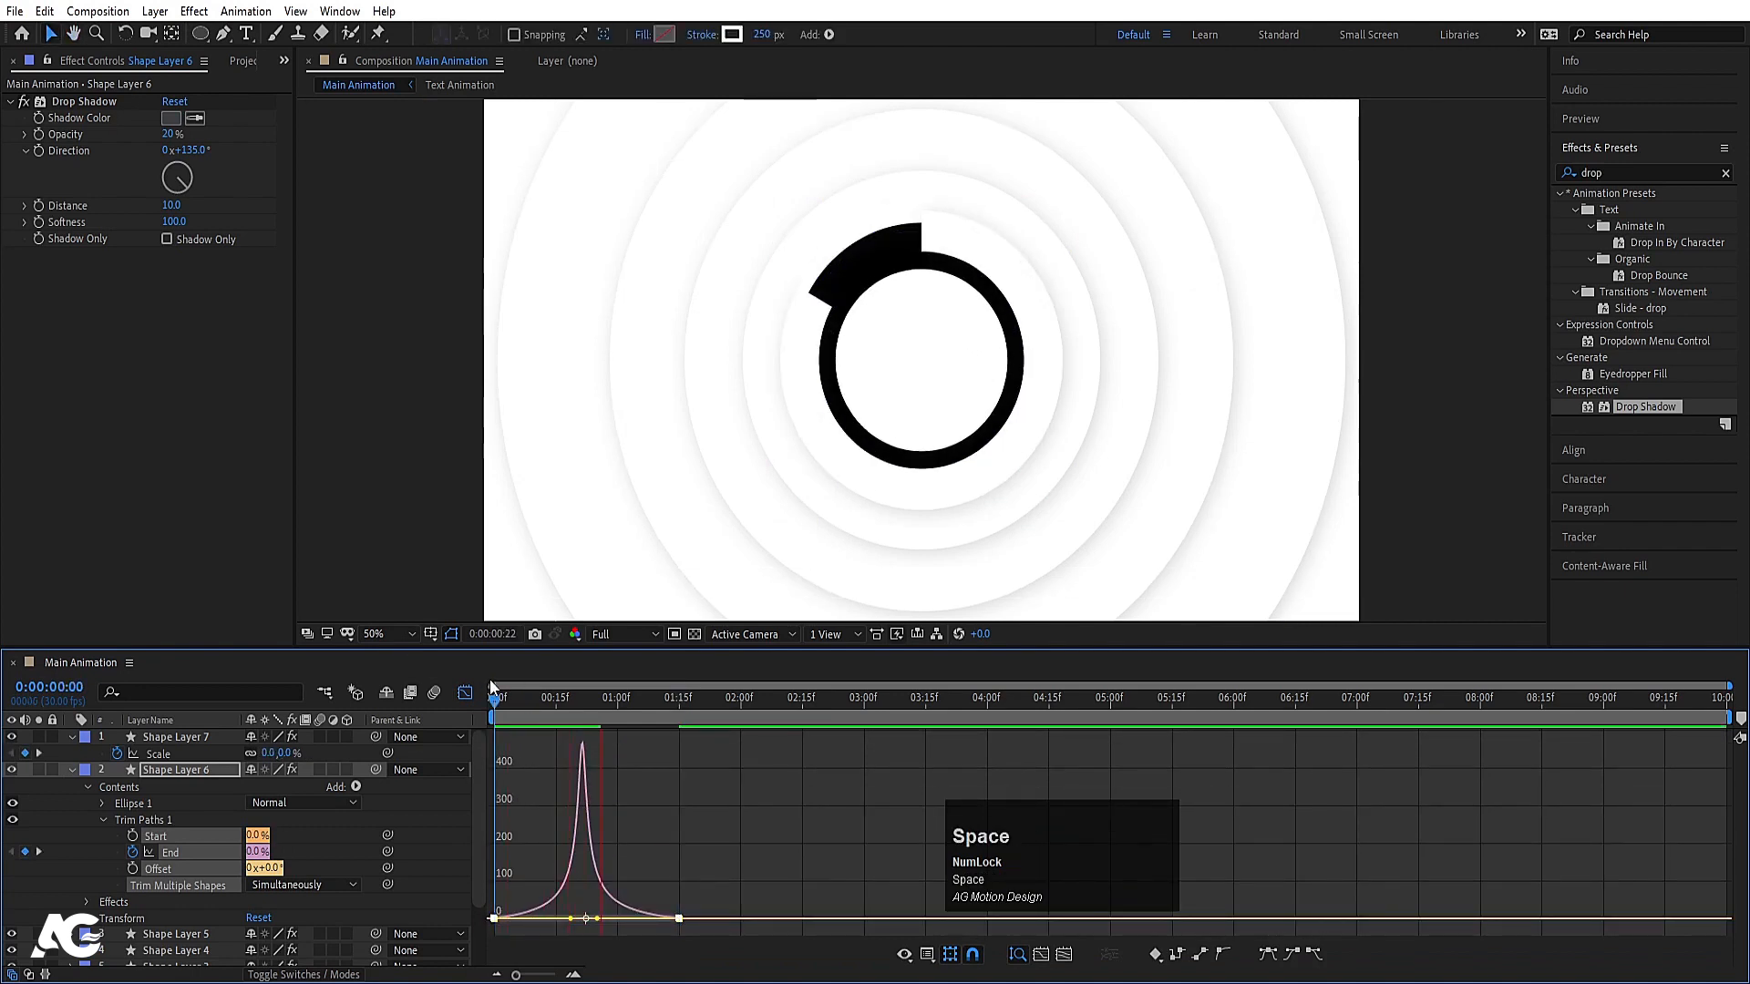
pyautogui.press('space')
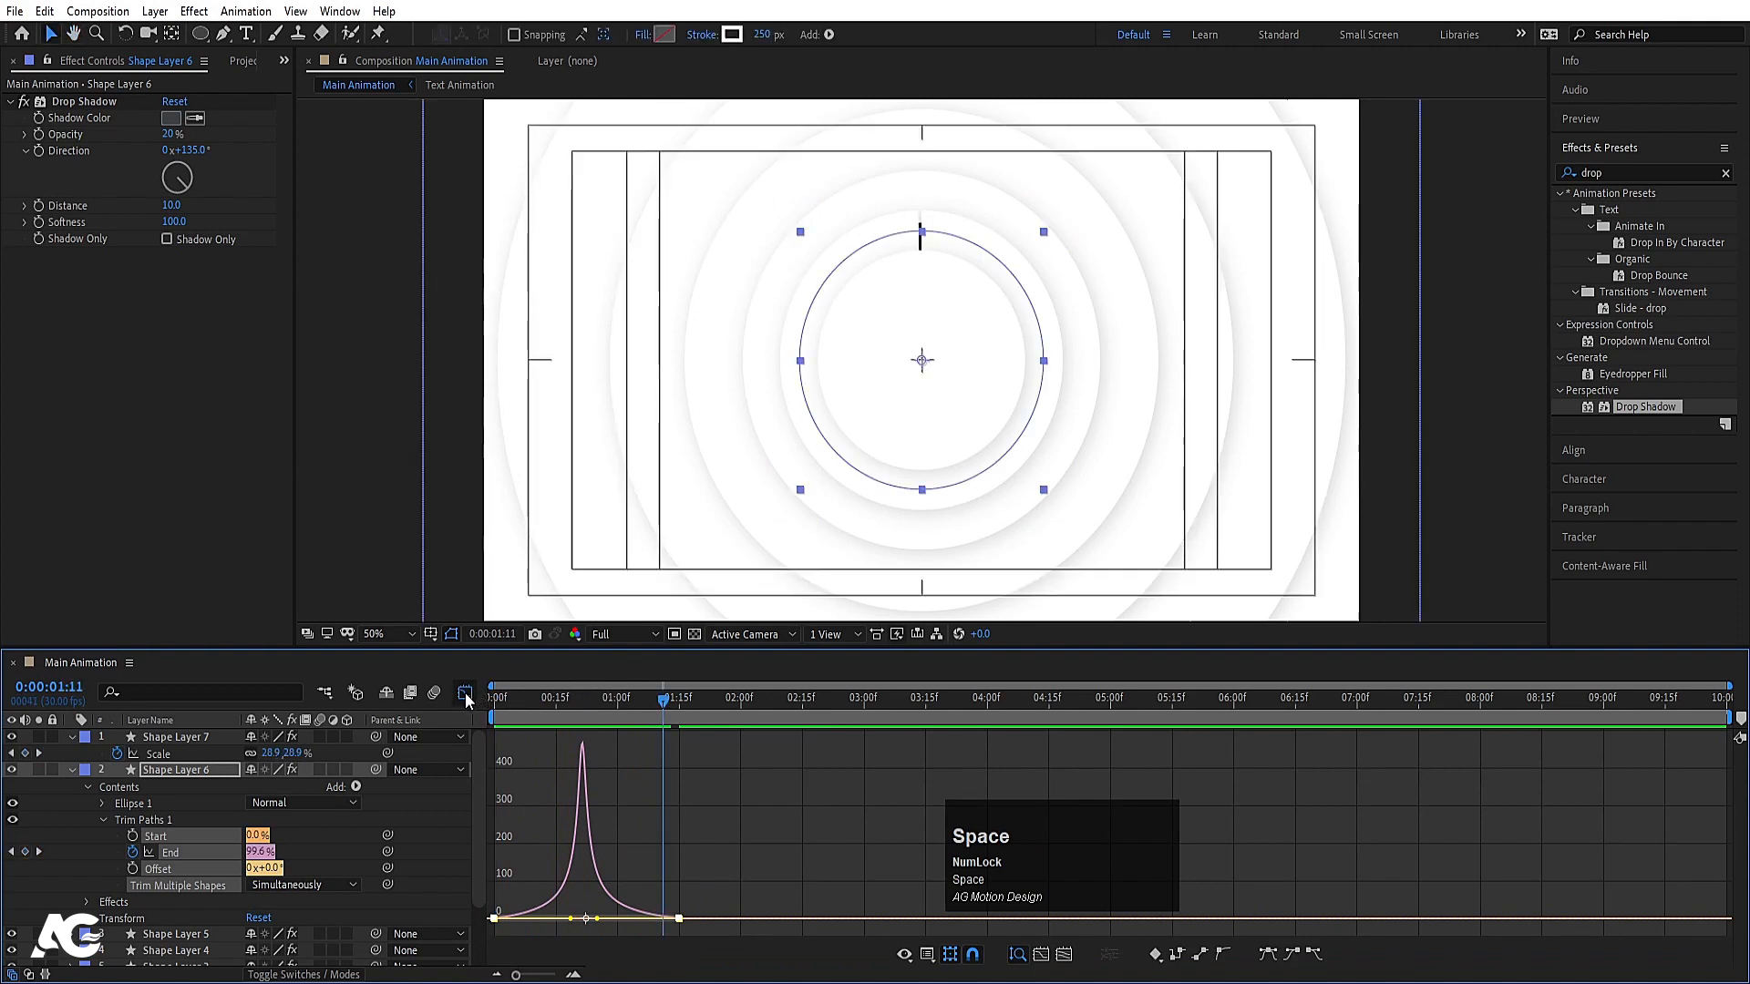
pyautogui.click(465, 694)
# Copy Trim Paths 1 from Shape Layer 6 onto Shape Layers 1 to 5 at the first frame and reveal their keyframes
pyautogui.click(495, 698)
pyautogui.click(132, 820)
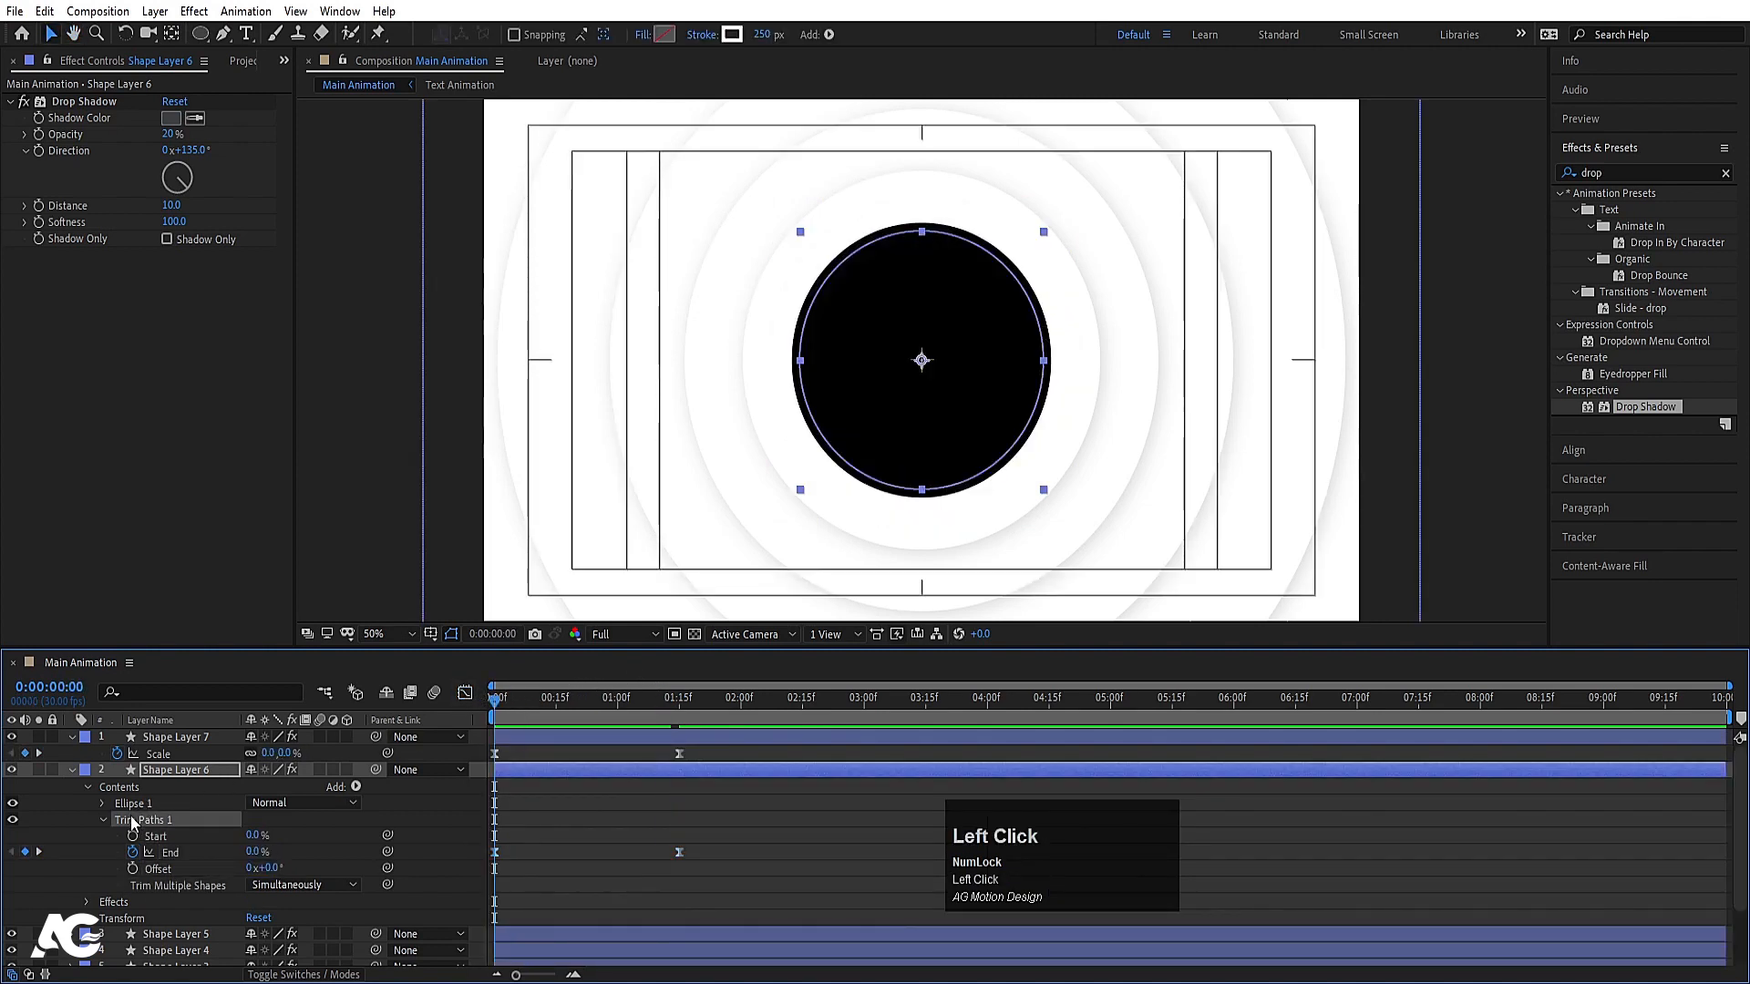
pyautogui.click(71, 773)
pyautogui.click(150, 786)
pyautogui.keyDown('shift'); pyautogui.click(157, 852); pyautogui.keyUp('shift')
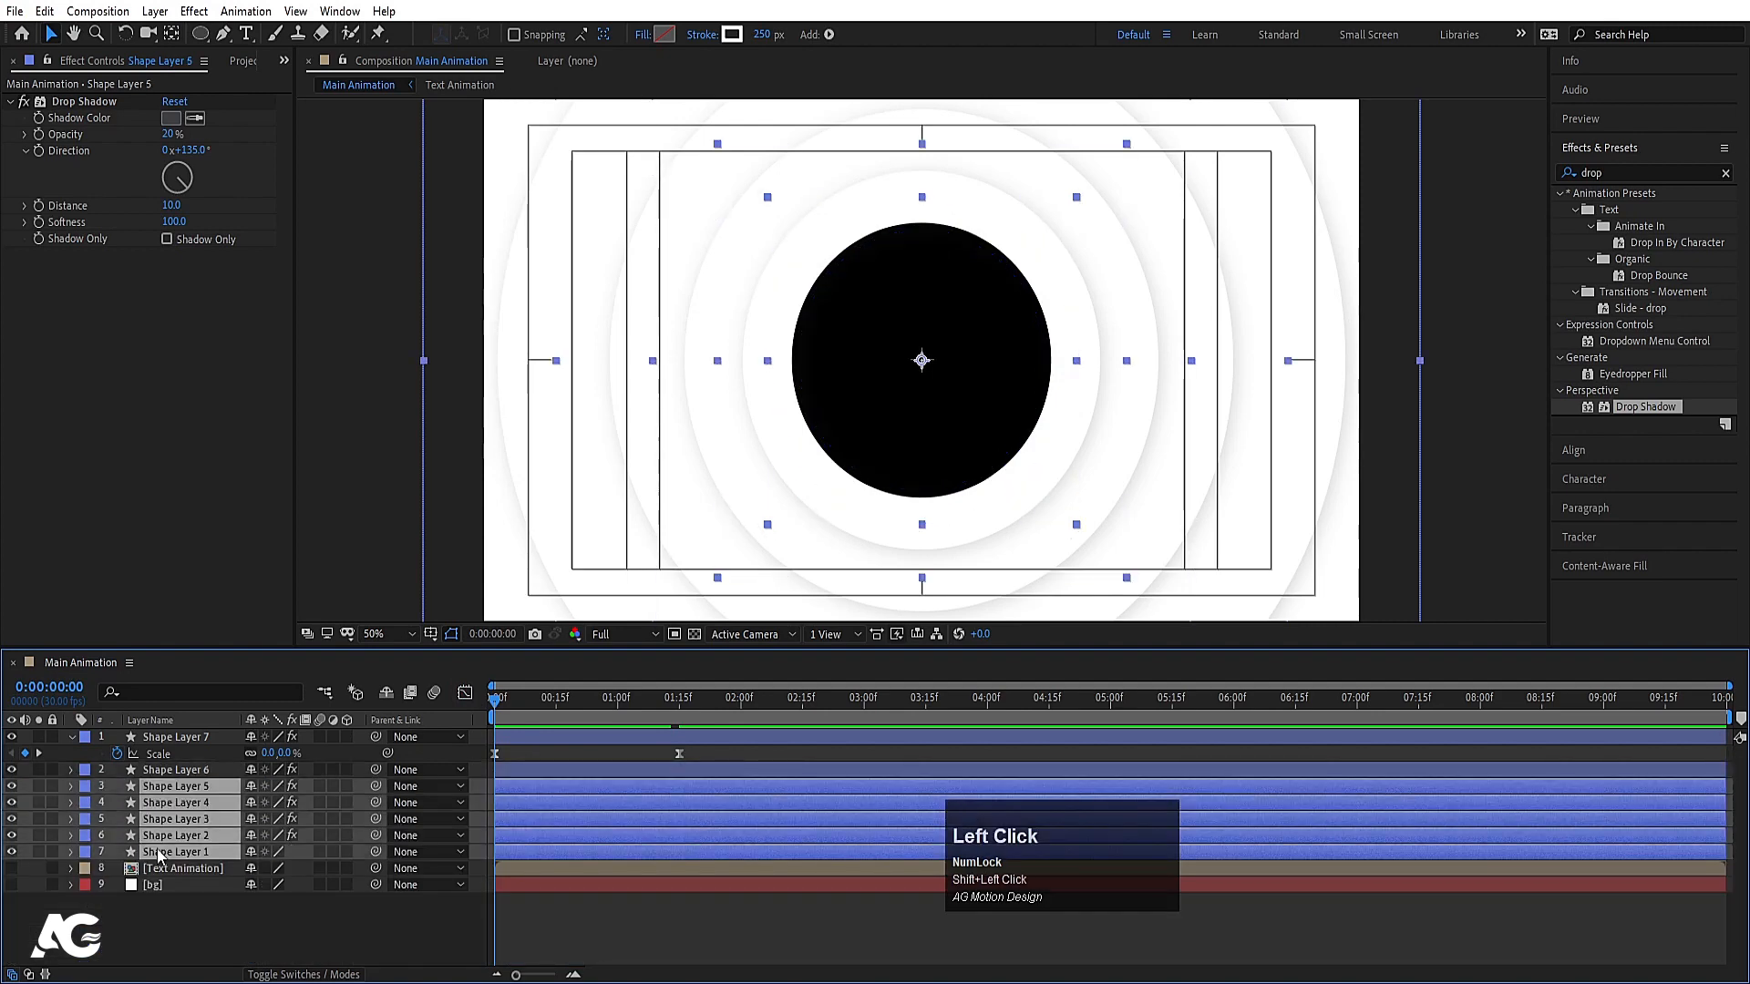
pyautogui.hotkey('ctrl', 'v')
pyautogui.press('u')
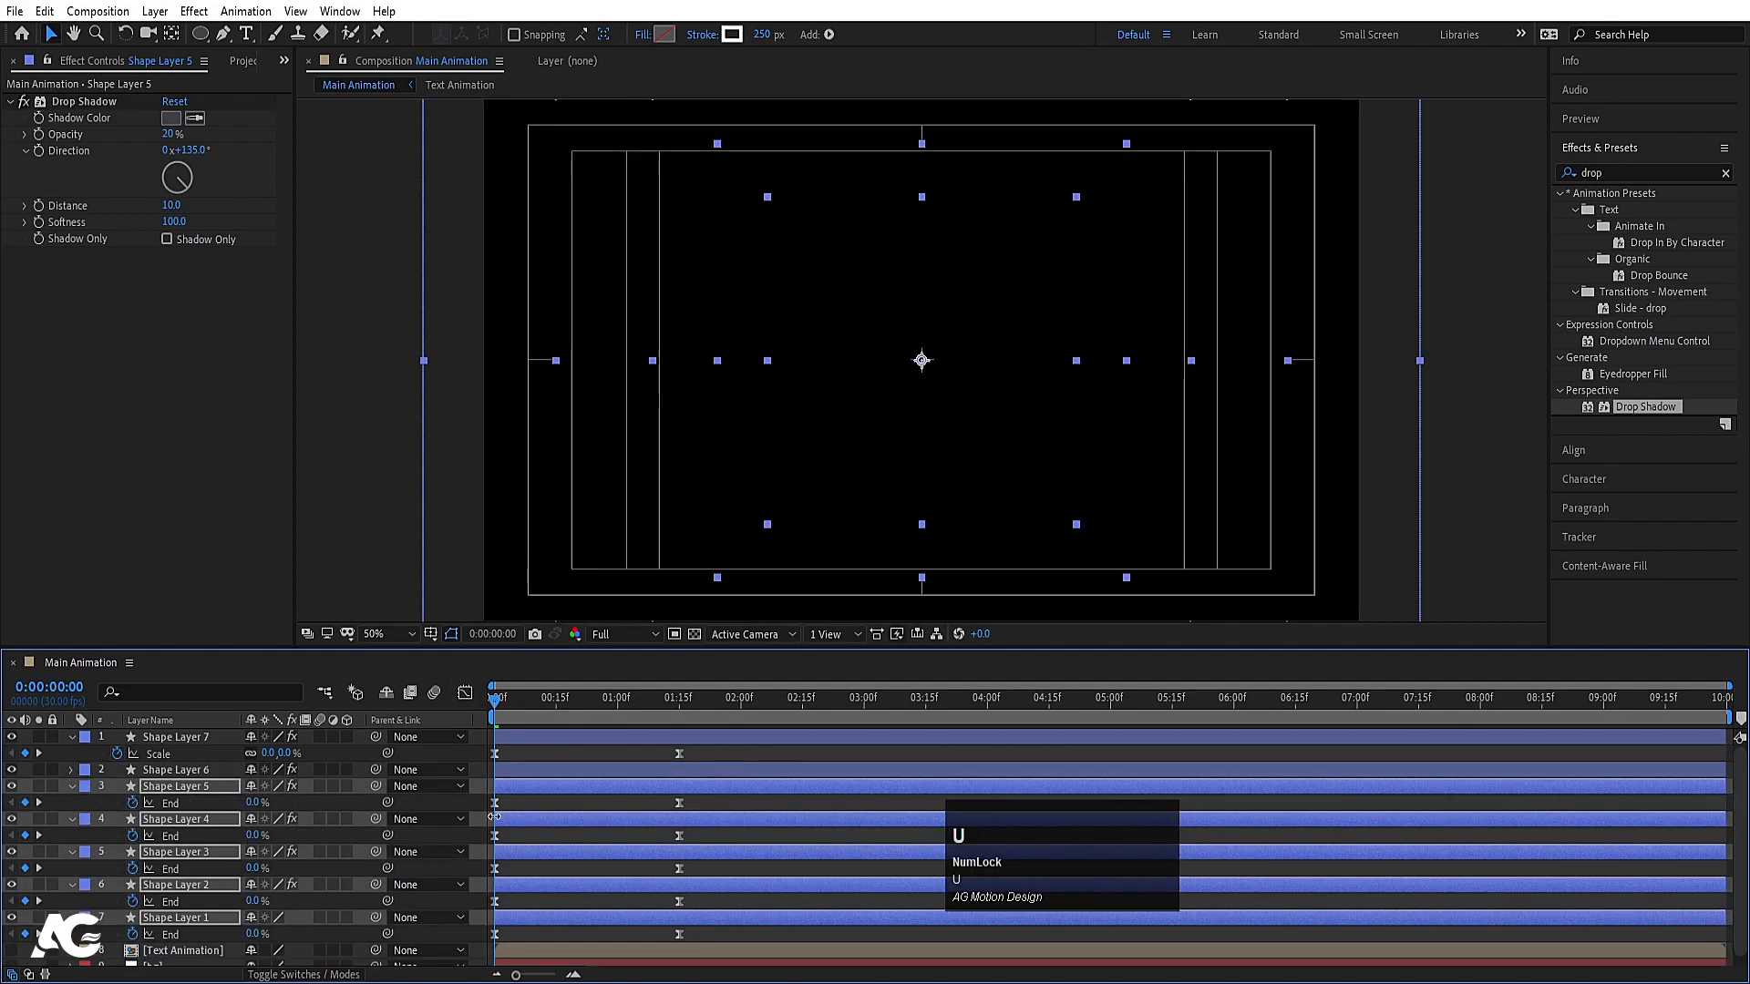
# Reveal Shape Layer 6's keyframes, preview the ring reveals and set the preview resolution to Quarter
pyautogui.click(504, 773)
pyautogui.press('u')
pyautogui.press('space')
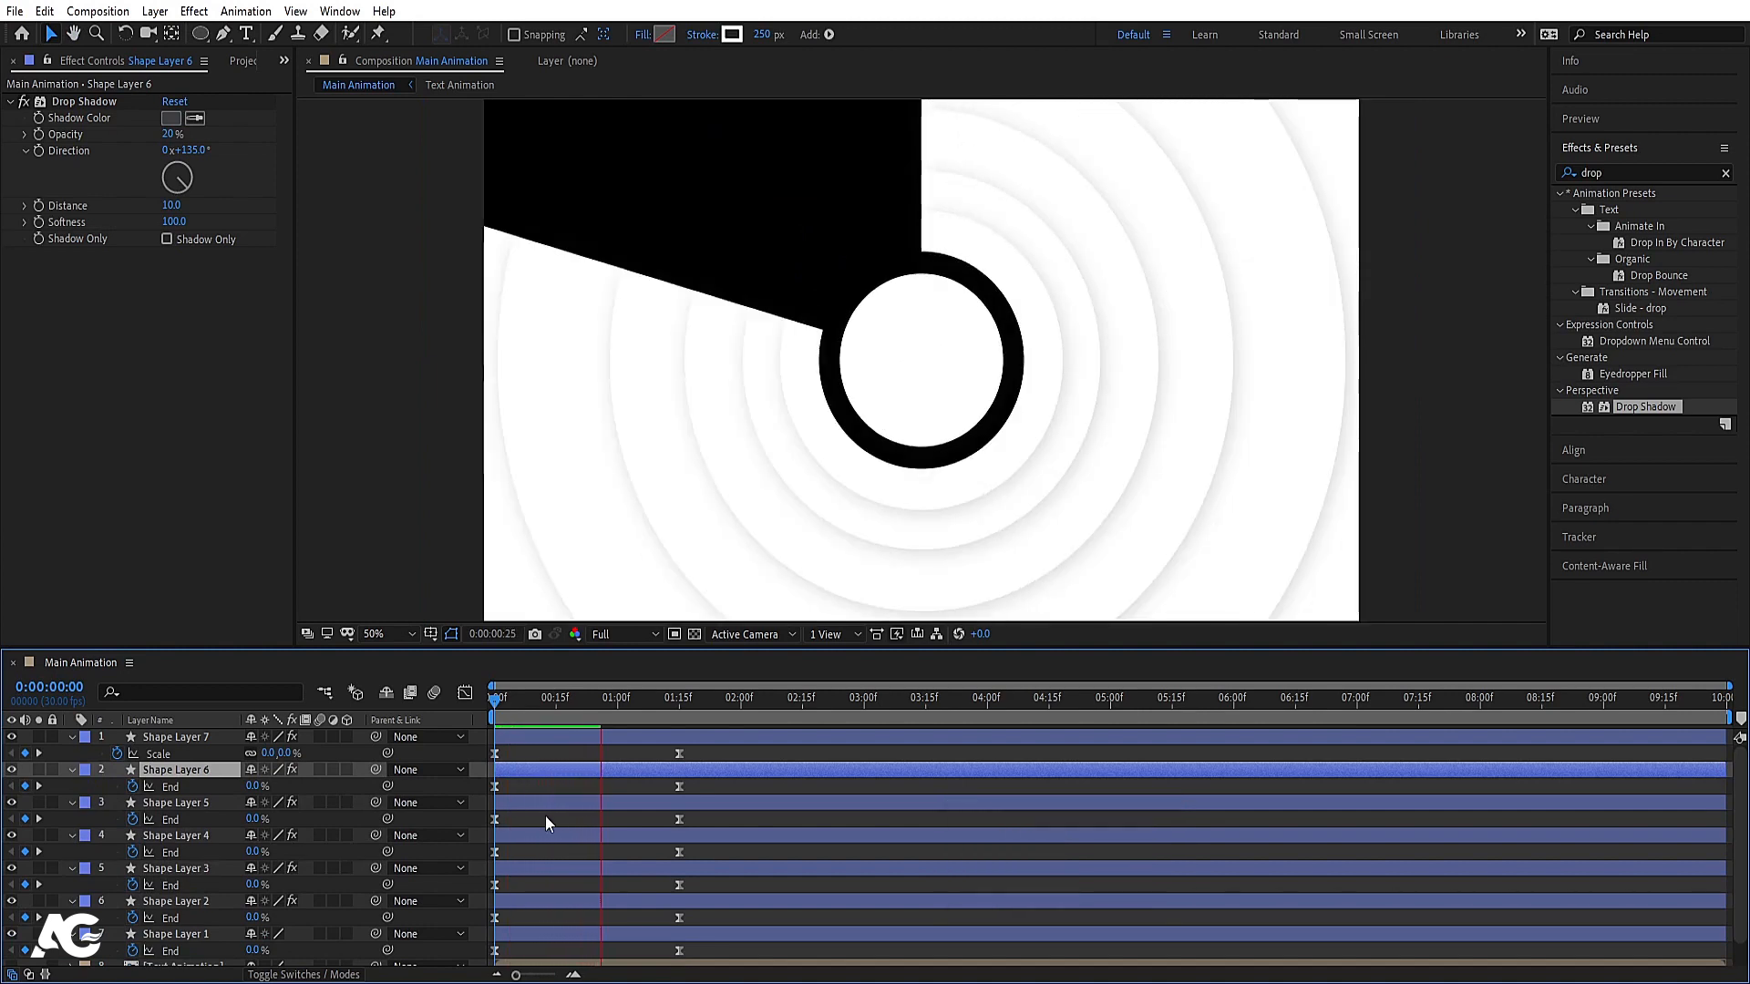
pyautogui.press('space')
pyautogui.click(465, 693)
pyautogui.click(599, 635)
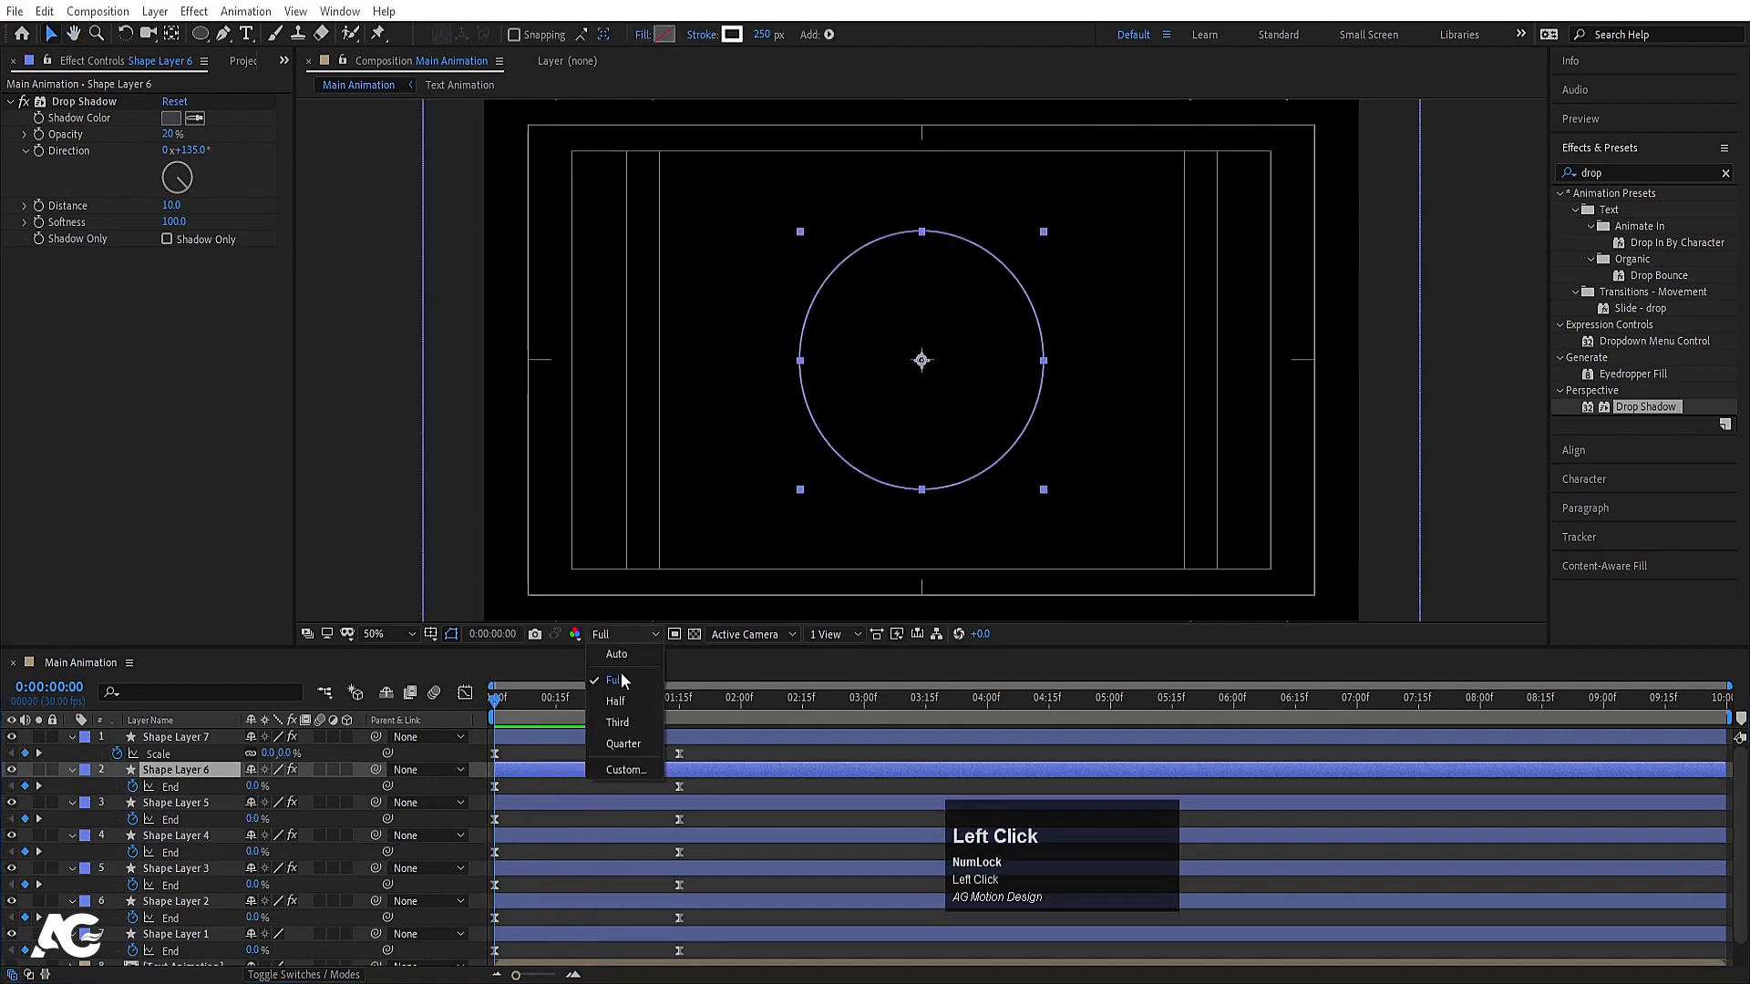
pyautogui.click(610, 743)
# Shift Shape Layer 2 to start at 0:00:00:02 and Shape Layer 3 to start at 0:00:00:04
pyautogui.scroll(-2, 590, 846)
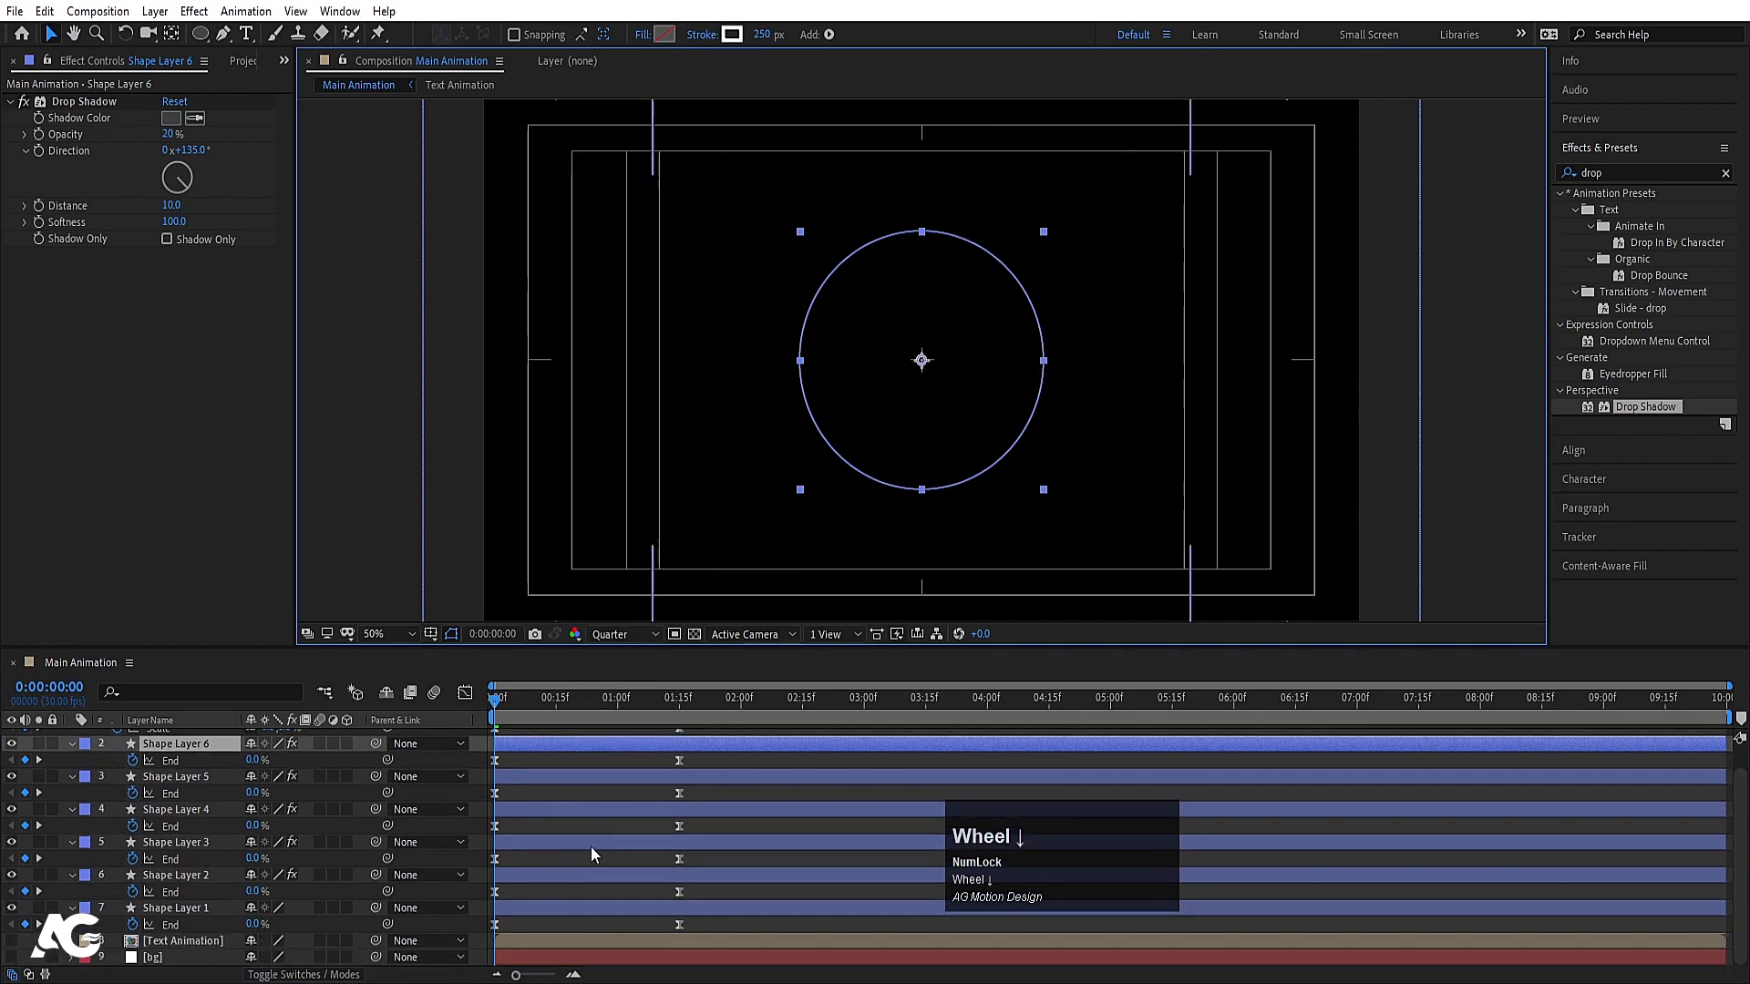
pyautogui.click(522, 904)
pyautogui.press('pagedown')
pyautogui.press('pagedown')
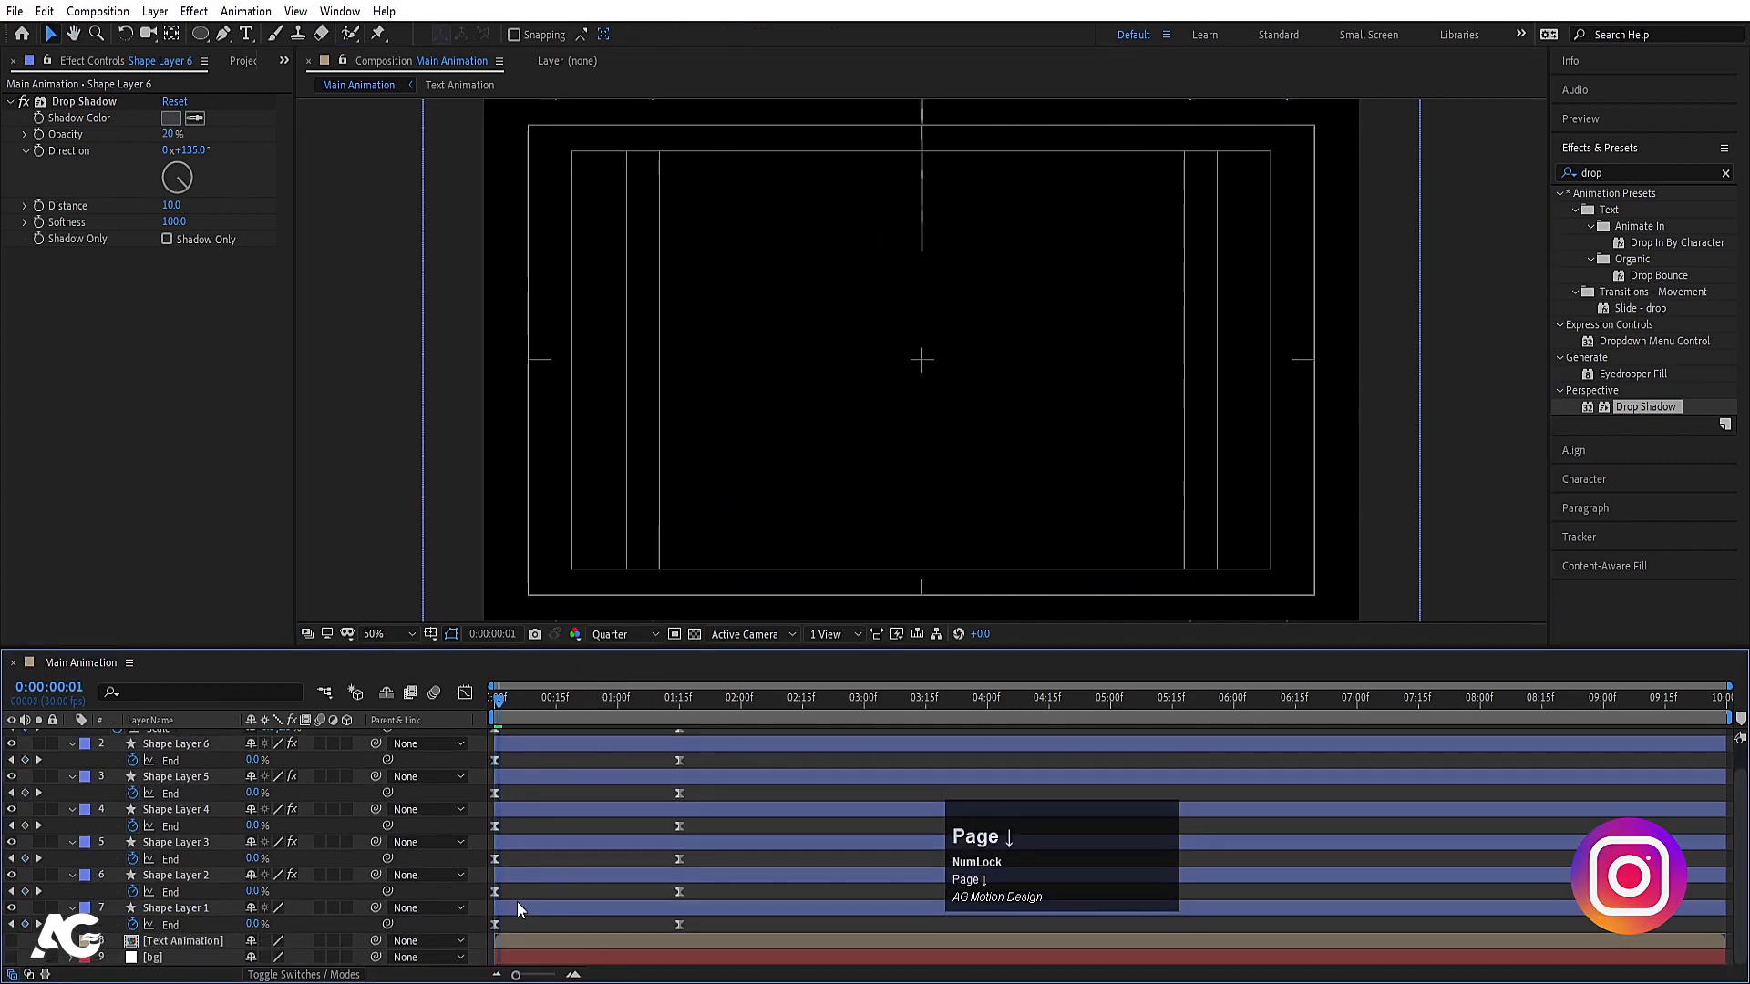
pyautogui.click(512, 877)
pyautogui.press('[')
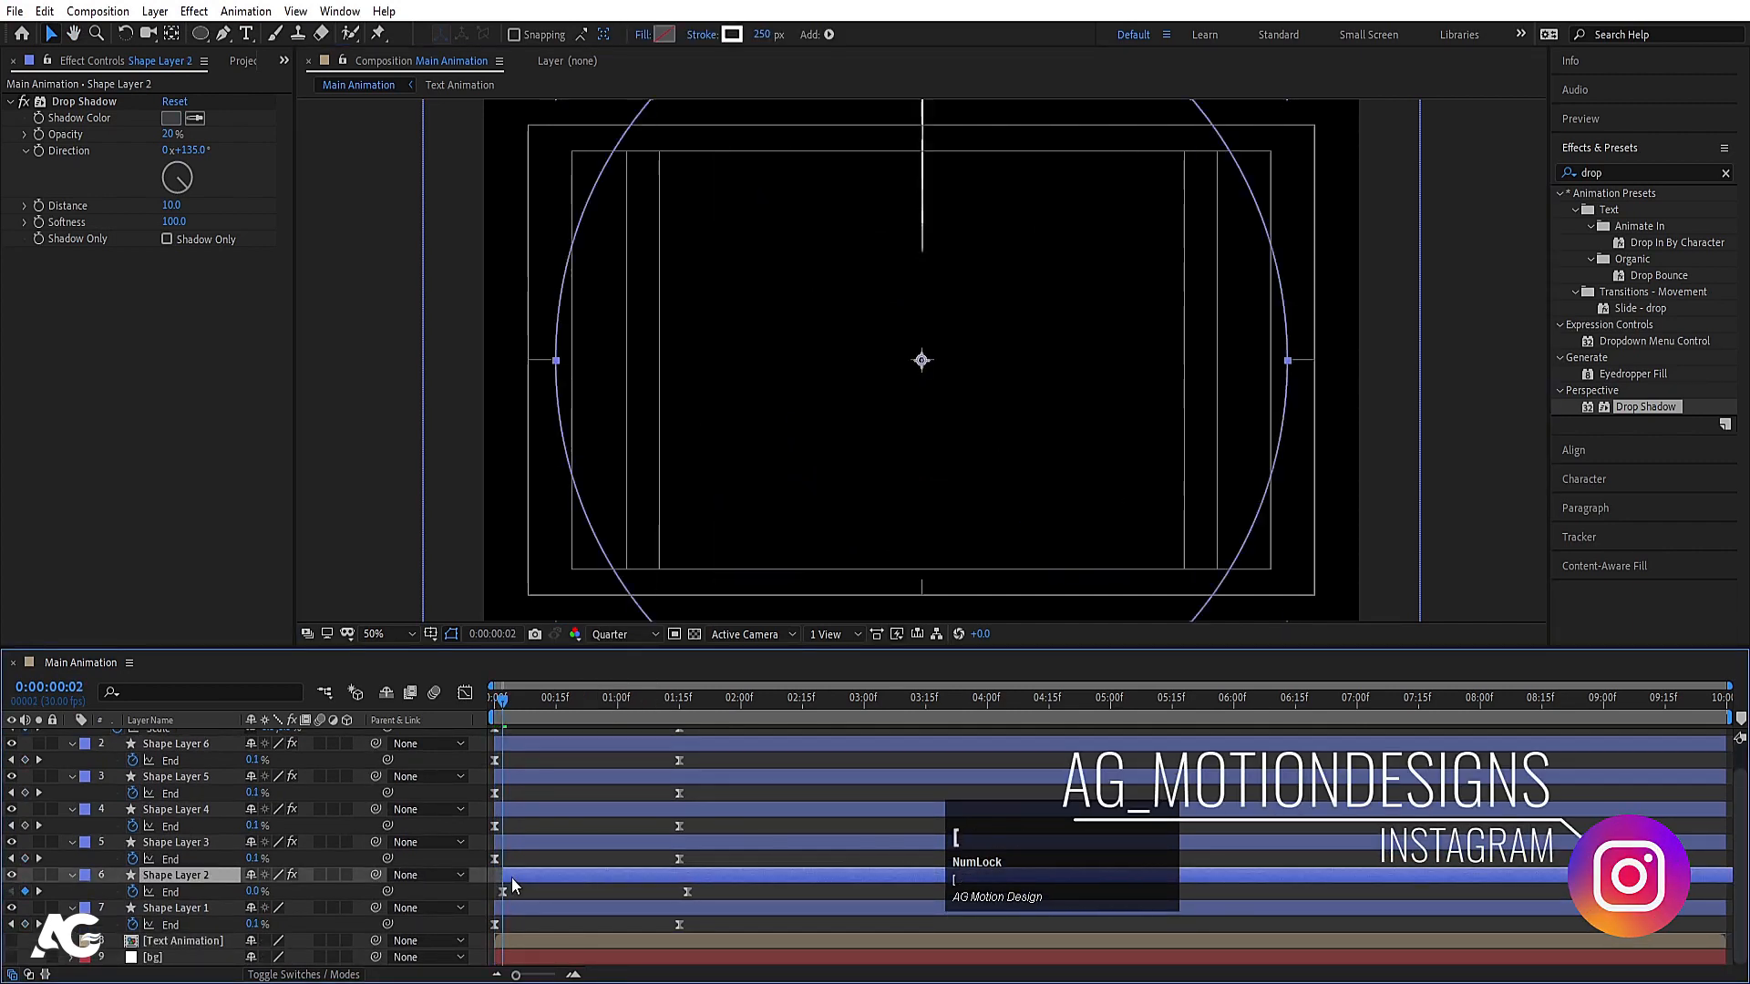
pyautogui.press('pagedown')
pyautogui.press('pagedown')
pyautogui.click(512, 842)
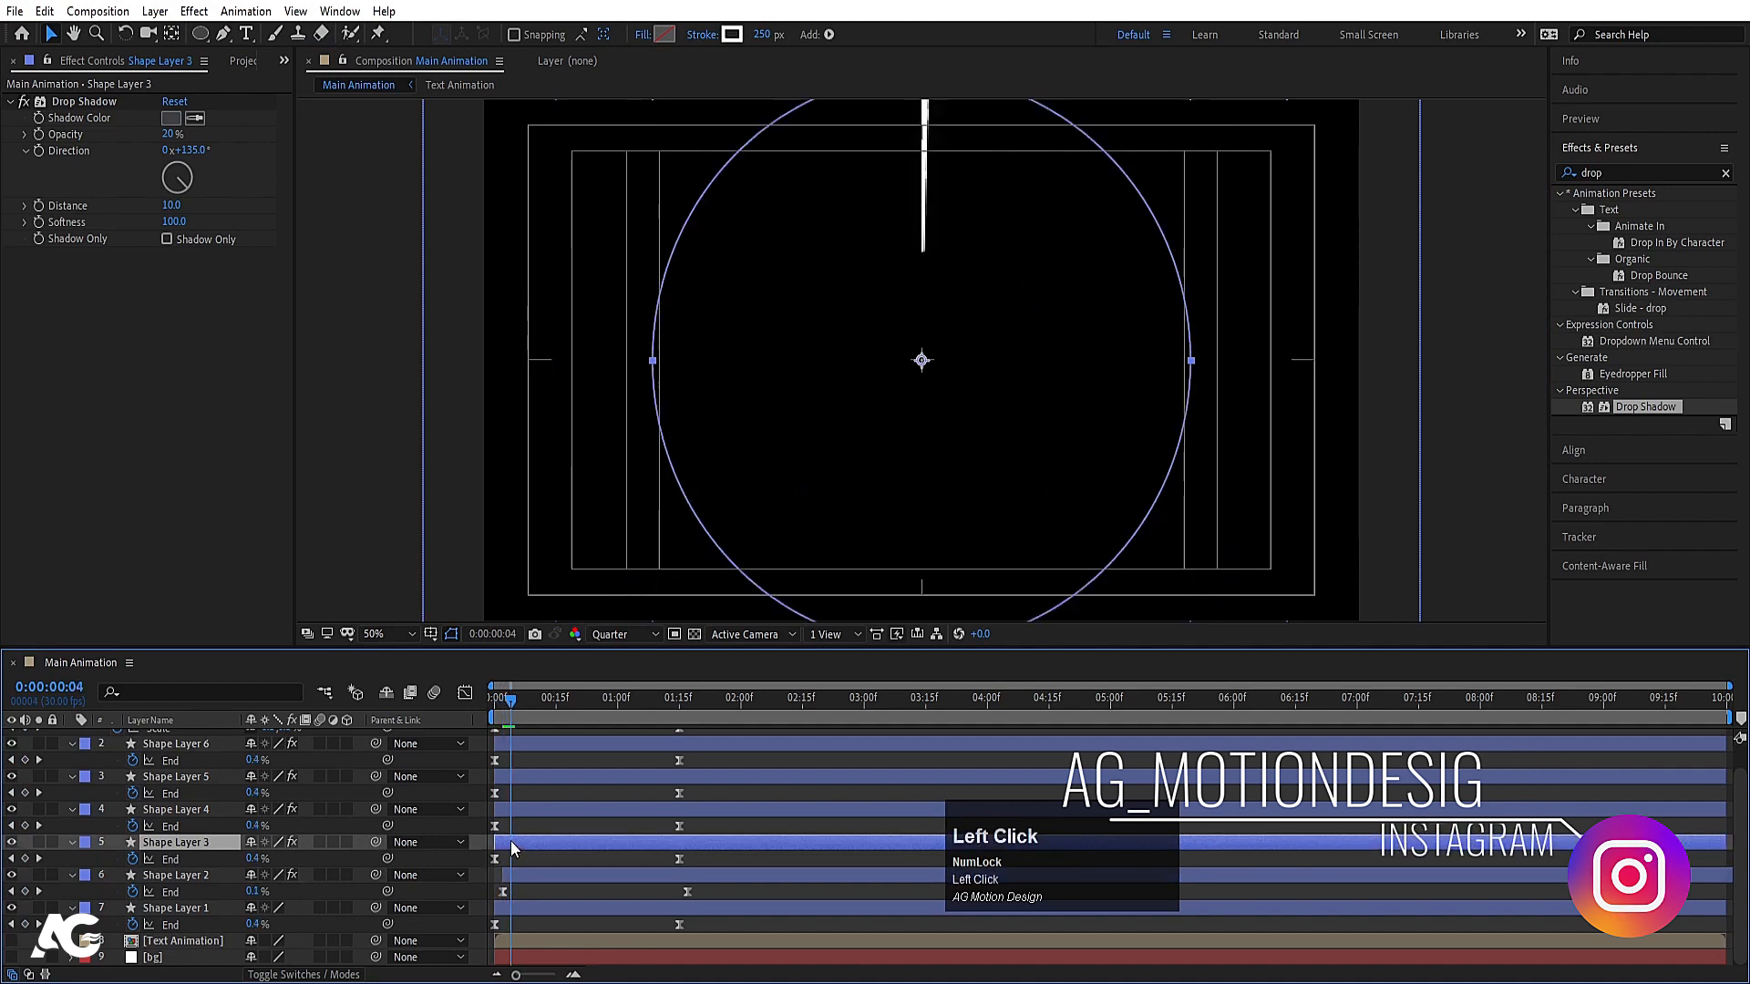
pyautogui.press('[')
# Shift Shape Layer 4 to start at 0:00:00:06 and Shape Layer 5 to start at 0:00:00:08
pyautogui.press('pagedown')
pyautogui.press('pagedown')
pyautogui.click(518, 811)
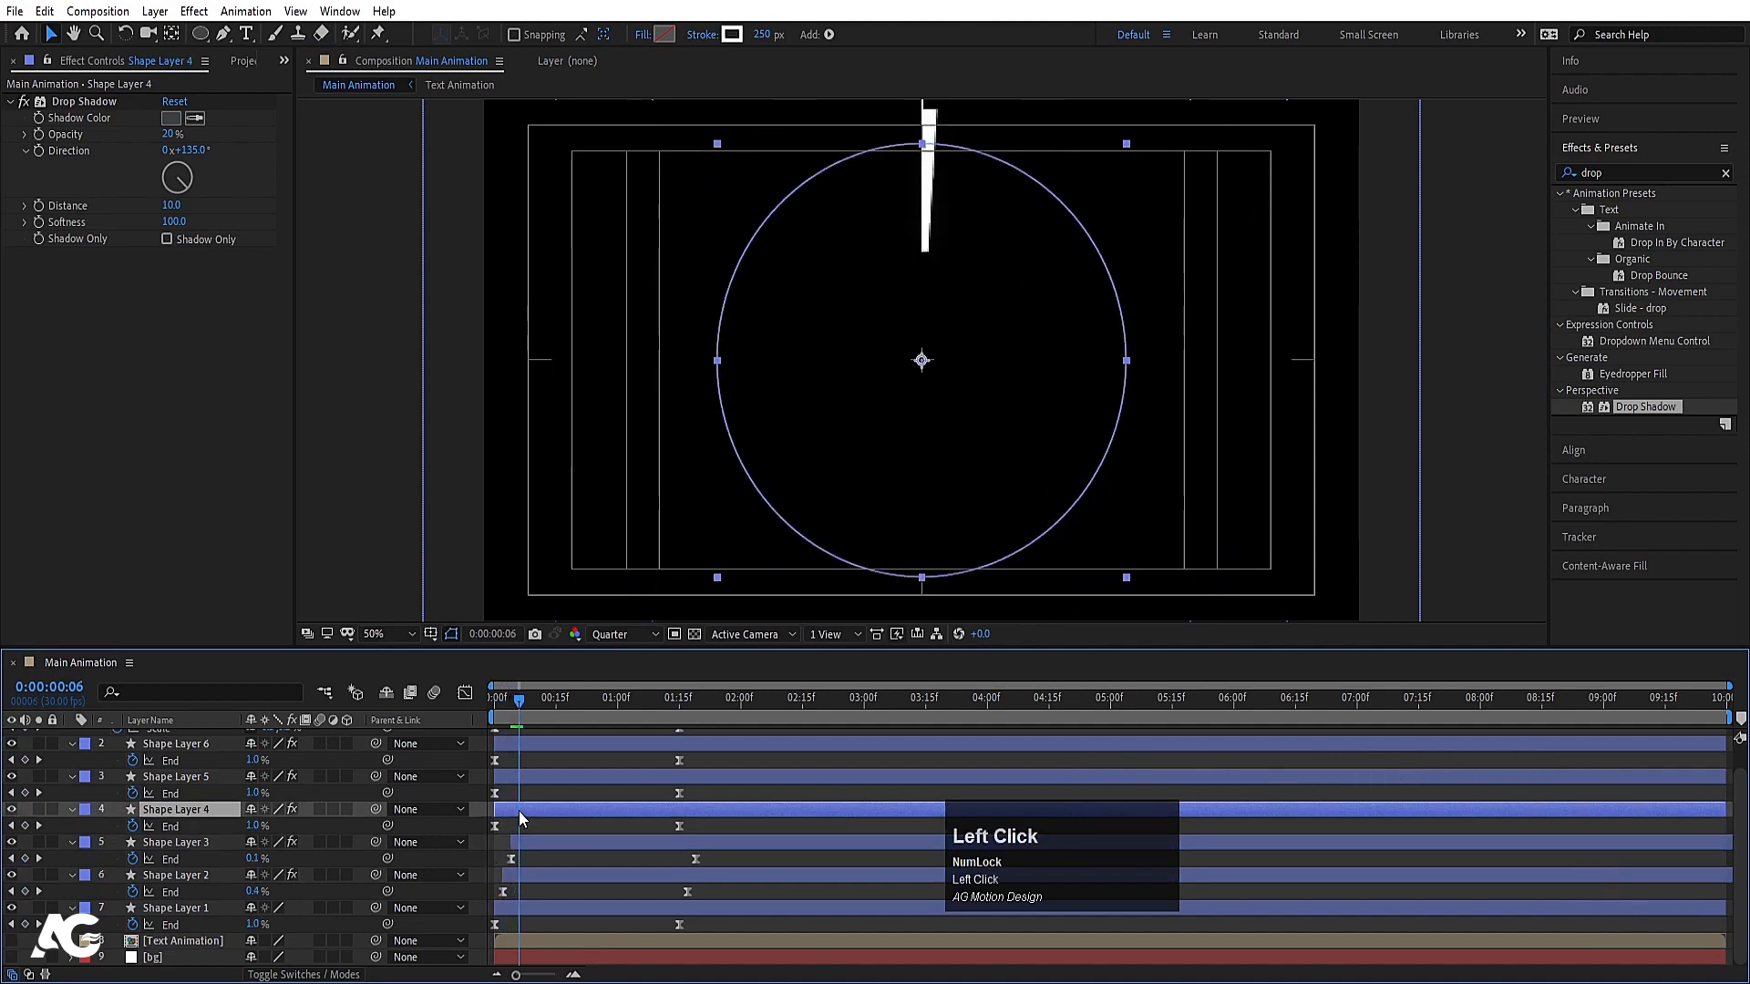
pyautogui.press('[')
pyautogui.press('pagedown')
pyautogui.press('pagedown')
pyautogui.click(522, 775)
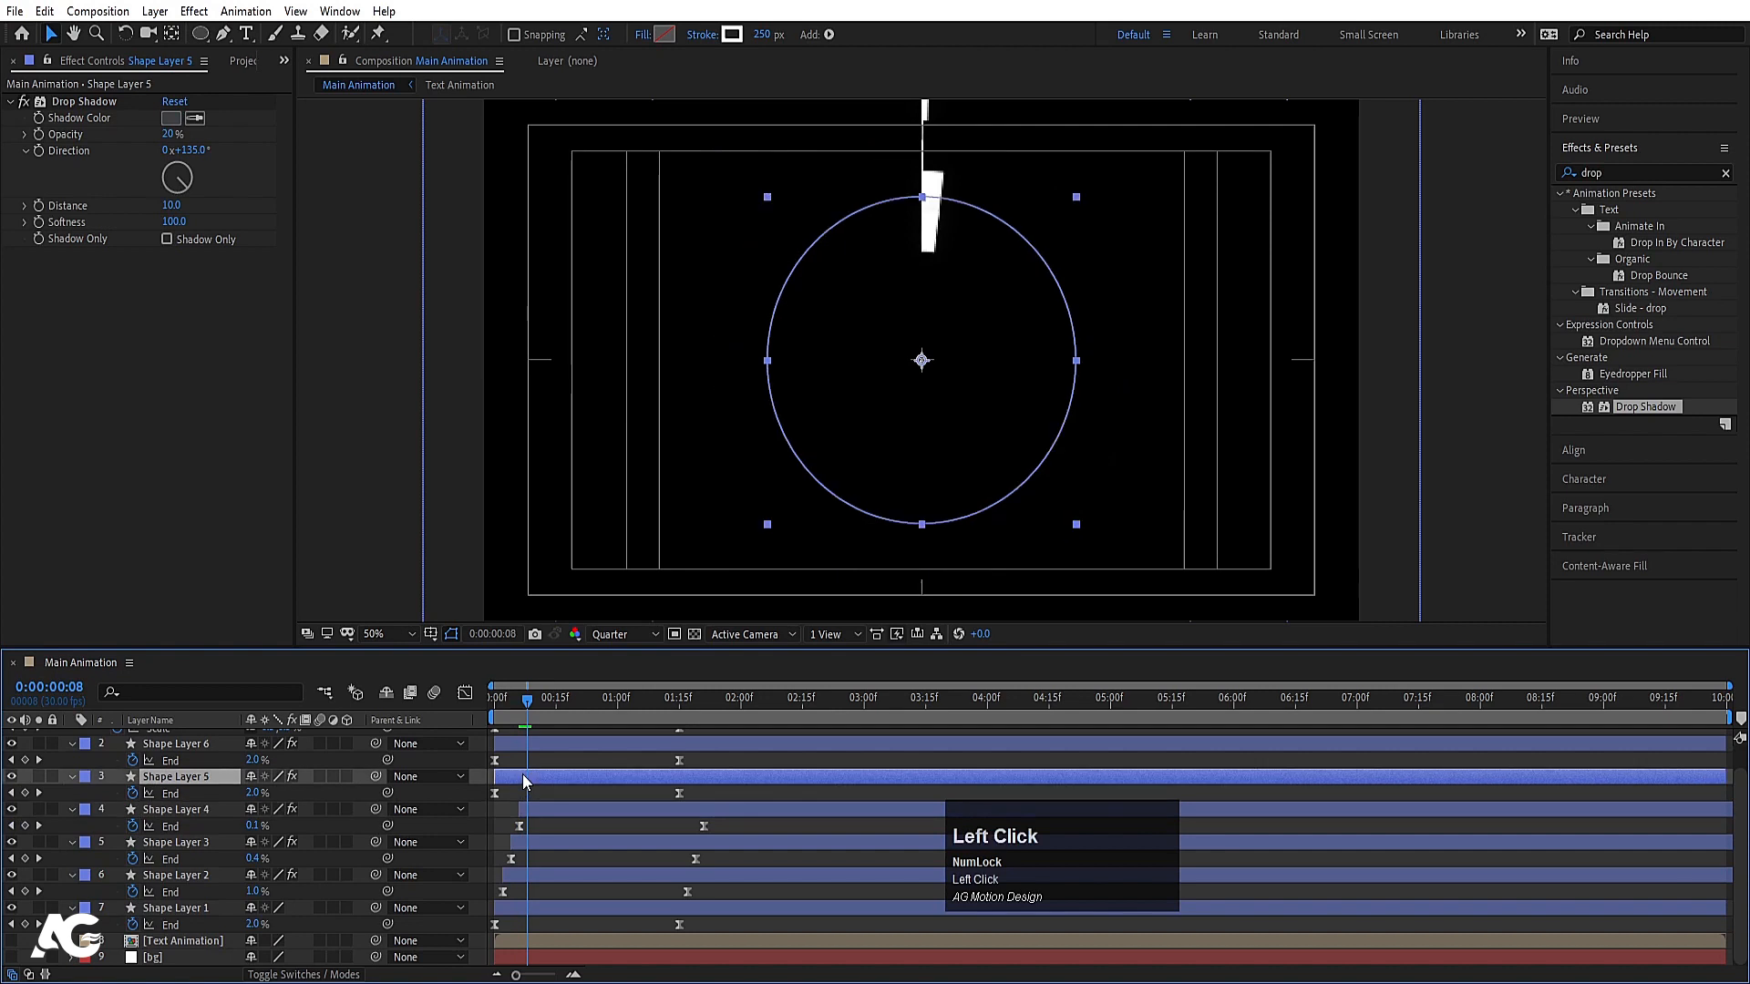
pyautogui.press('[')
# Shift Shape Layer 6 to start at 0:00:00:10 and Shape Layer 7 to start at 0:00:00:12
pyautogui.press('pagedown')
pyautogui.press('pagedown')
pyautogui.scroll(1, 538, 826)
pyautogui.click(518, 770)
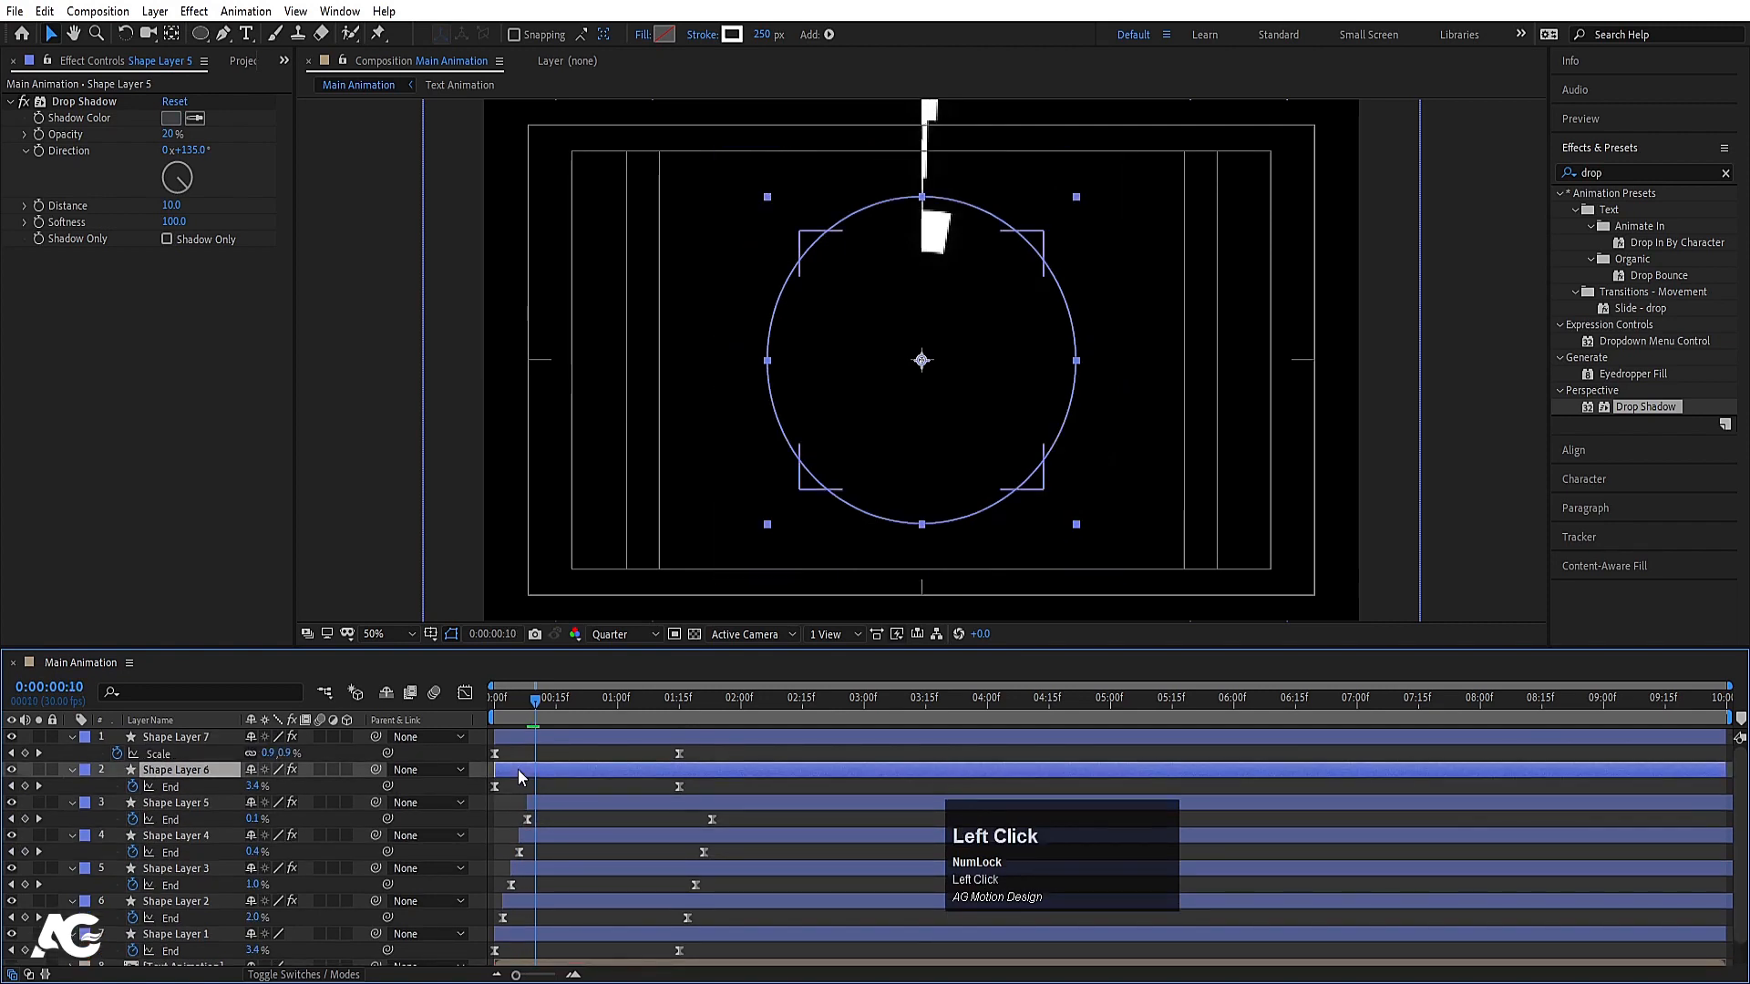
pyautogui.press('[')
pyautogui.press('pagedown')
pyautogui.press('pagedown')
pyautogui.click(534, 737)
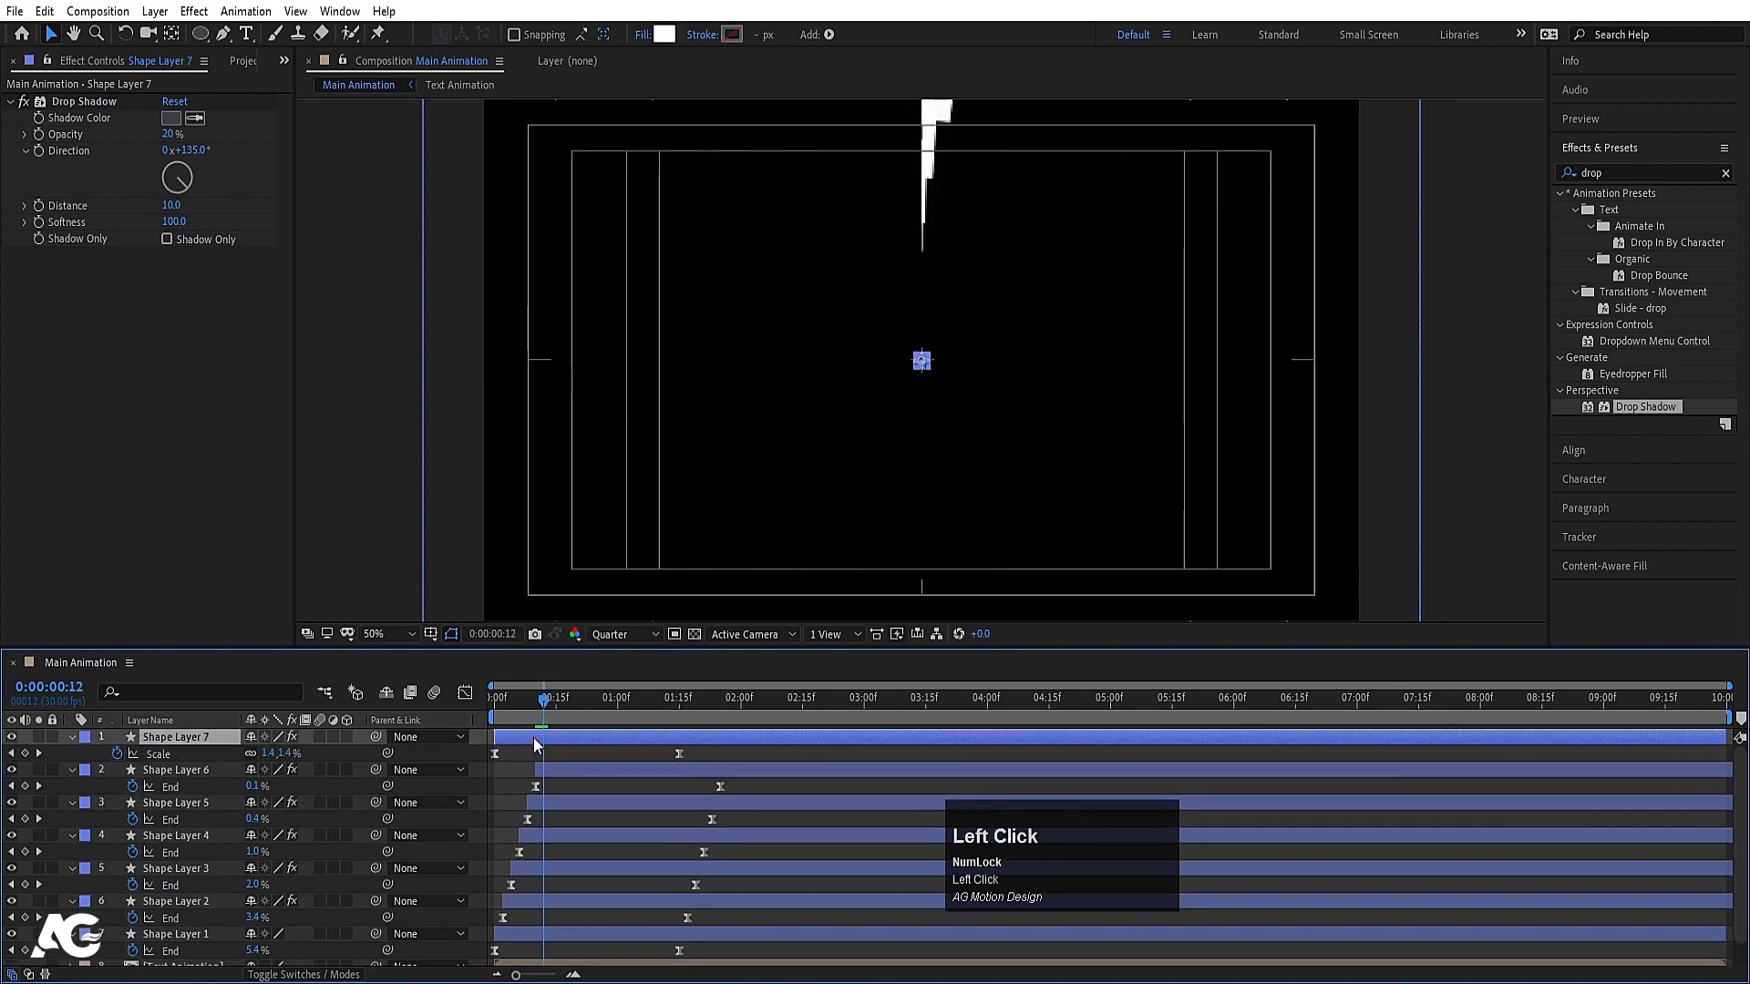
pyautogui.press('[')
pyautogui.press('space')
# Move Shape Layer 7 to start at 0:00:01:03, preview it, and pull the layer back to start about 0:00:00:24
pyautogui.moveTo(575, 715); pyautogui.dragTo(631, 715)
pyautogui.press('[')
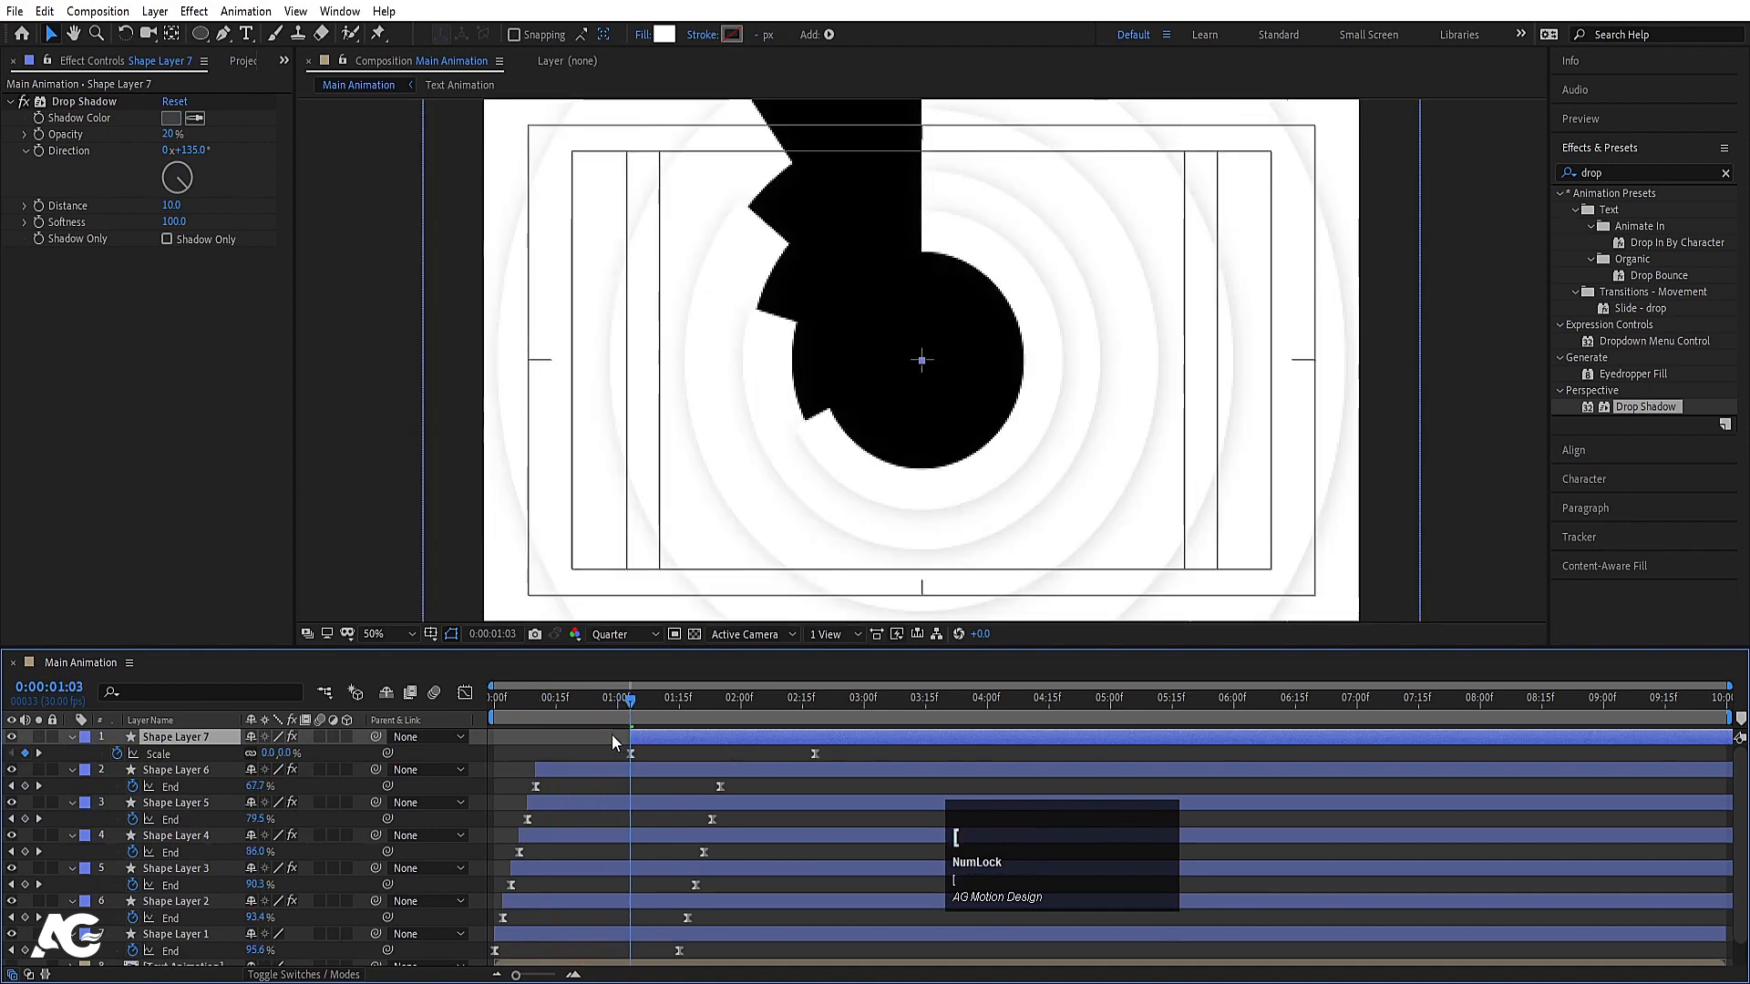
pyautogui.press('space')
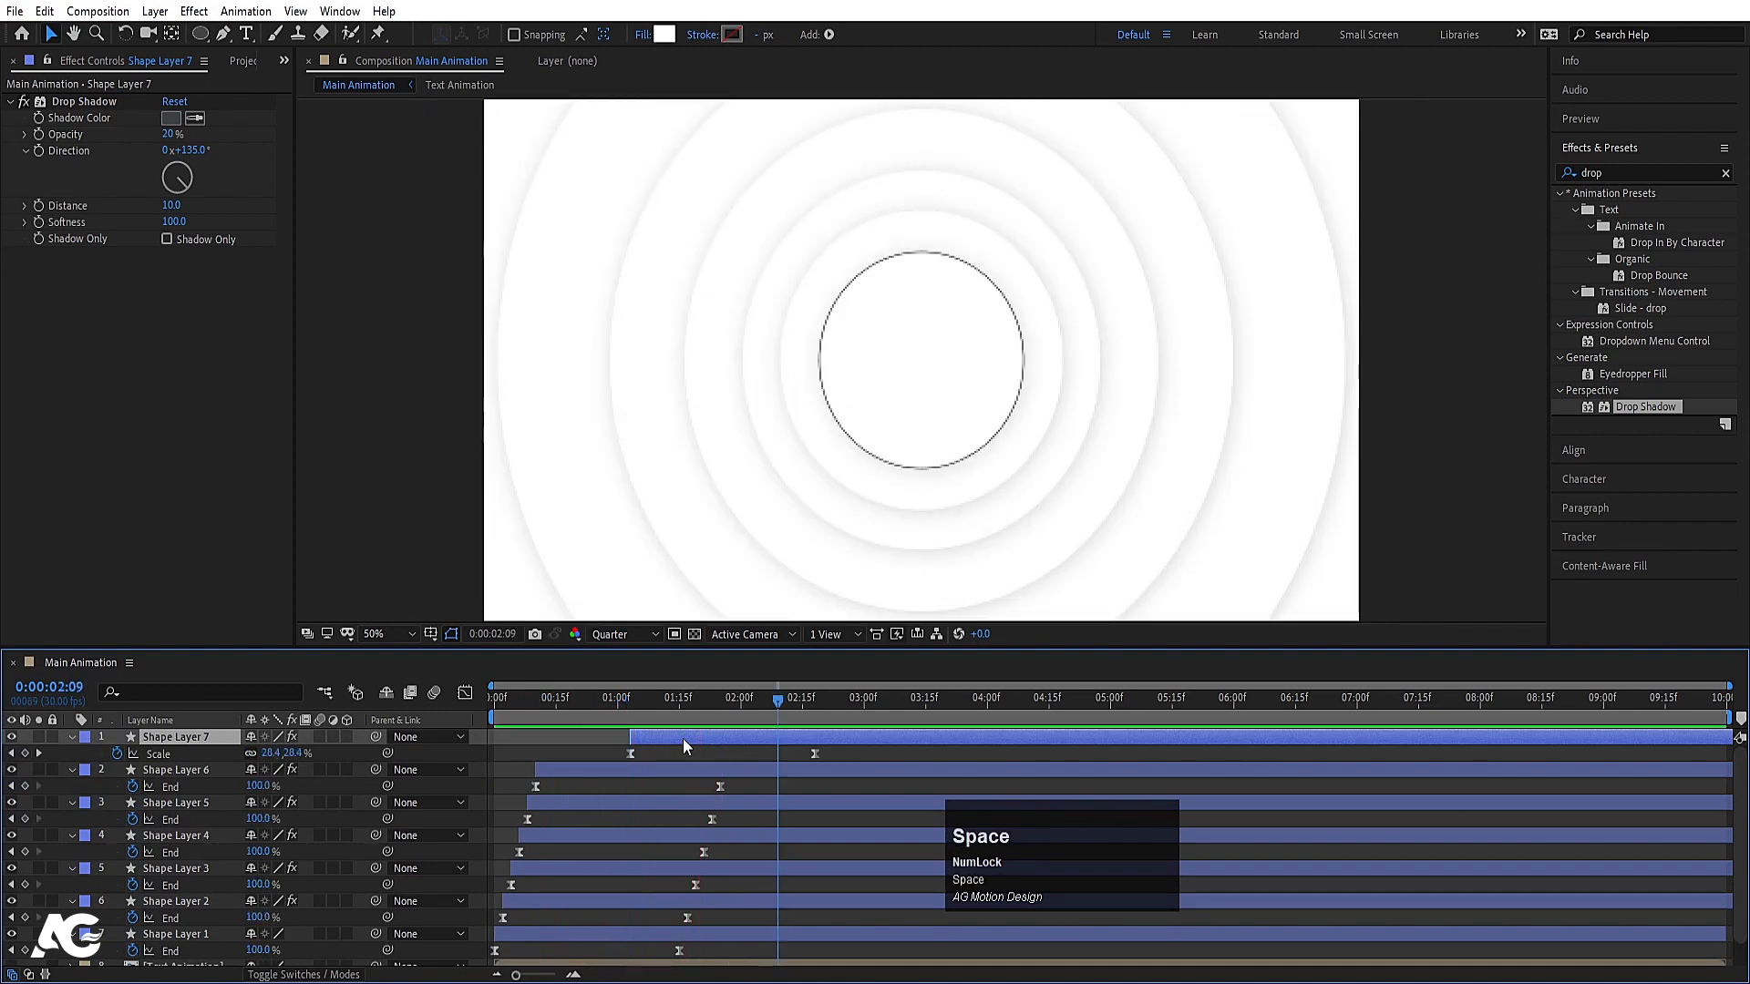
pyautogui.moveTo(662, 735); pyautogui.dragTo(629, 762)
pyautogui.click(626, 760)
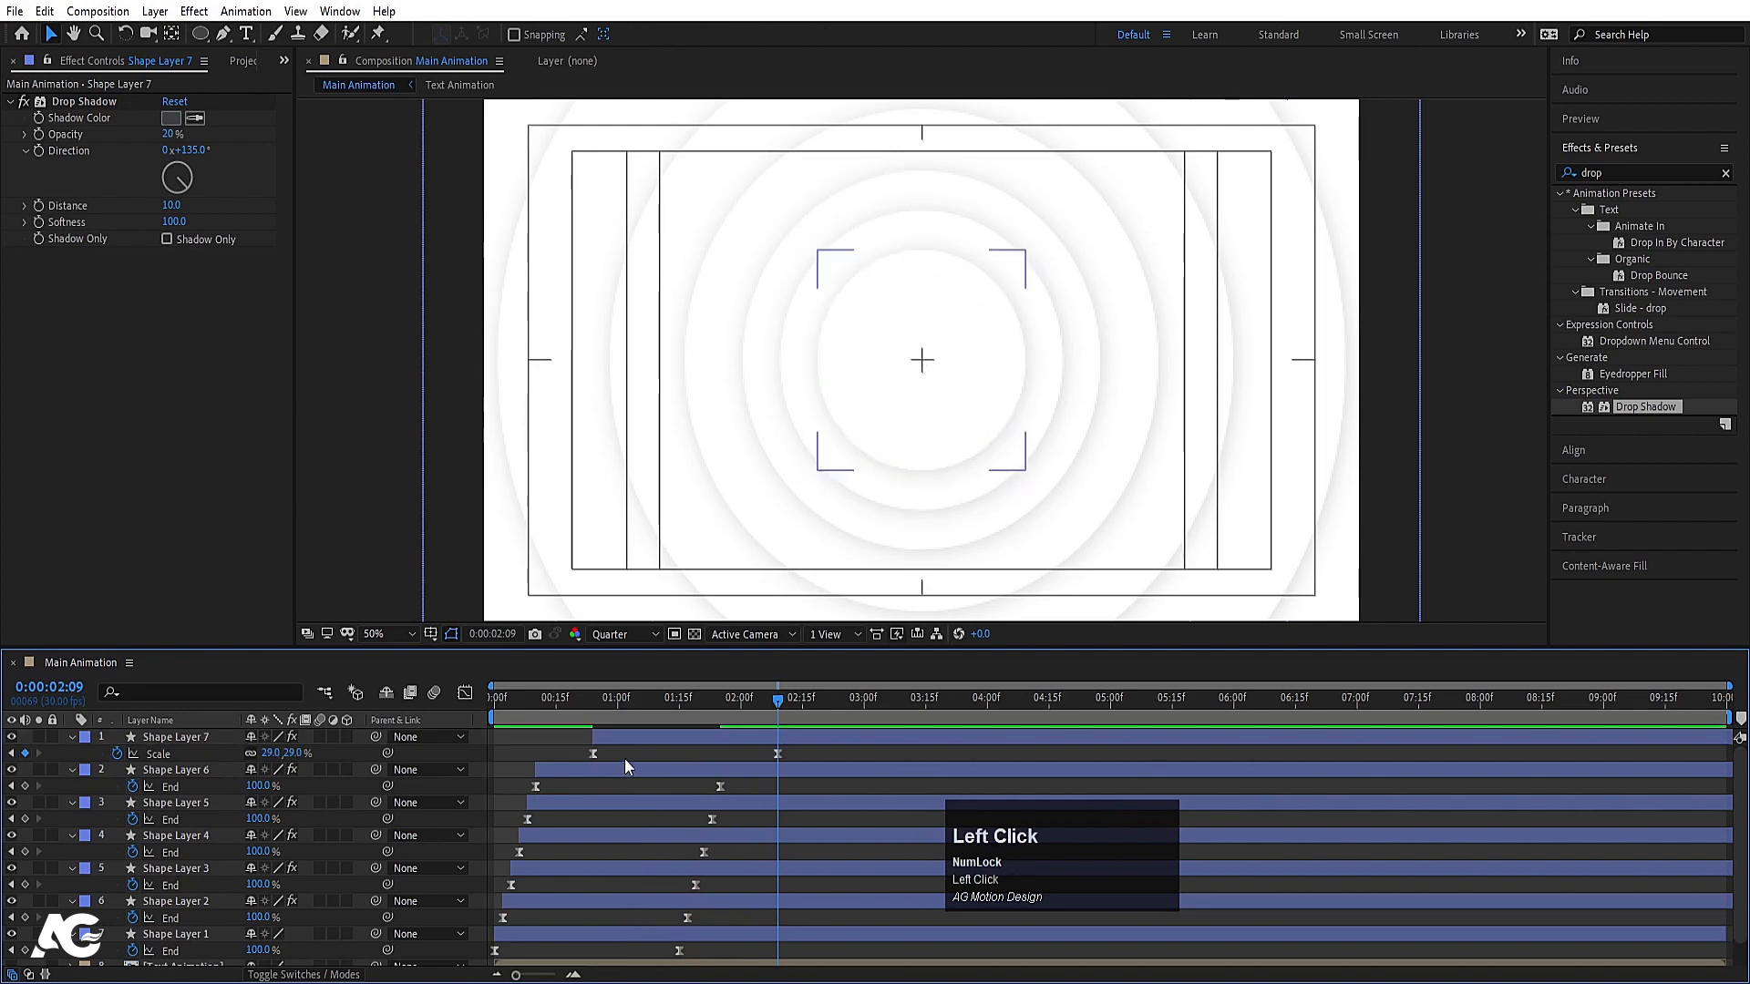
# Show the bg layer and shift all seven shape layers together about 11 frames later, keeping their stagger
pyautogui.press('u')
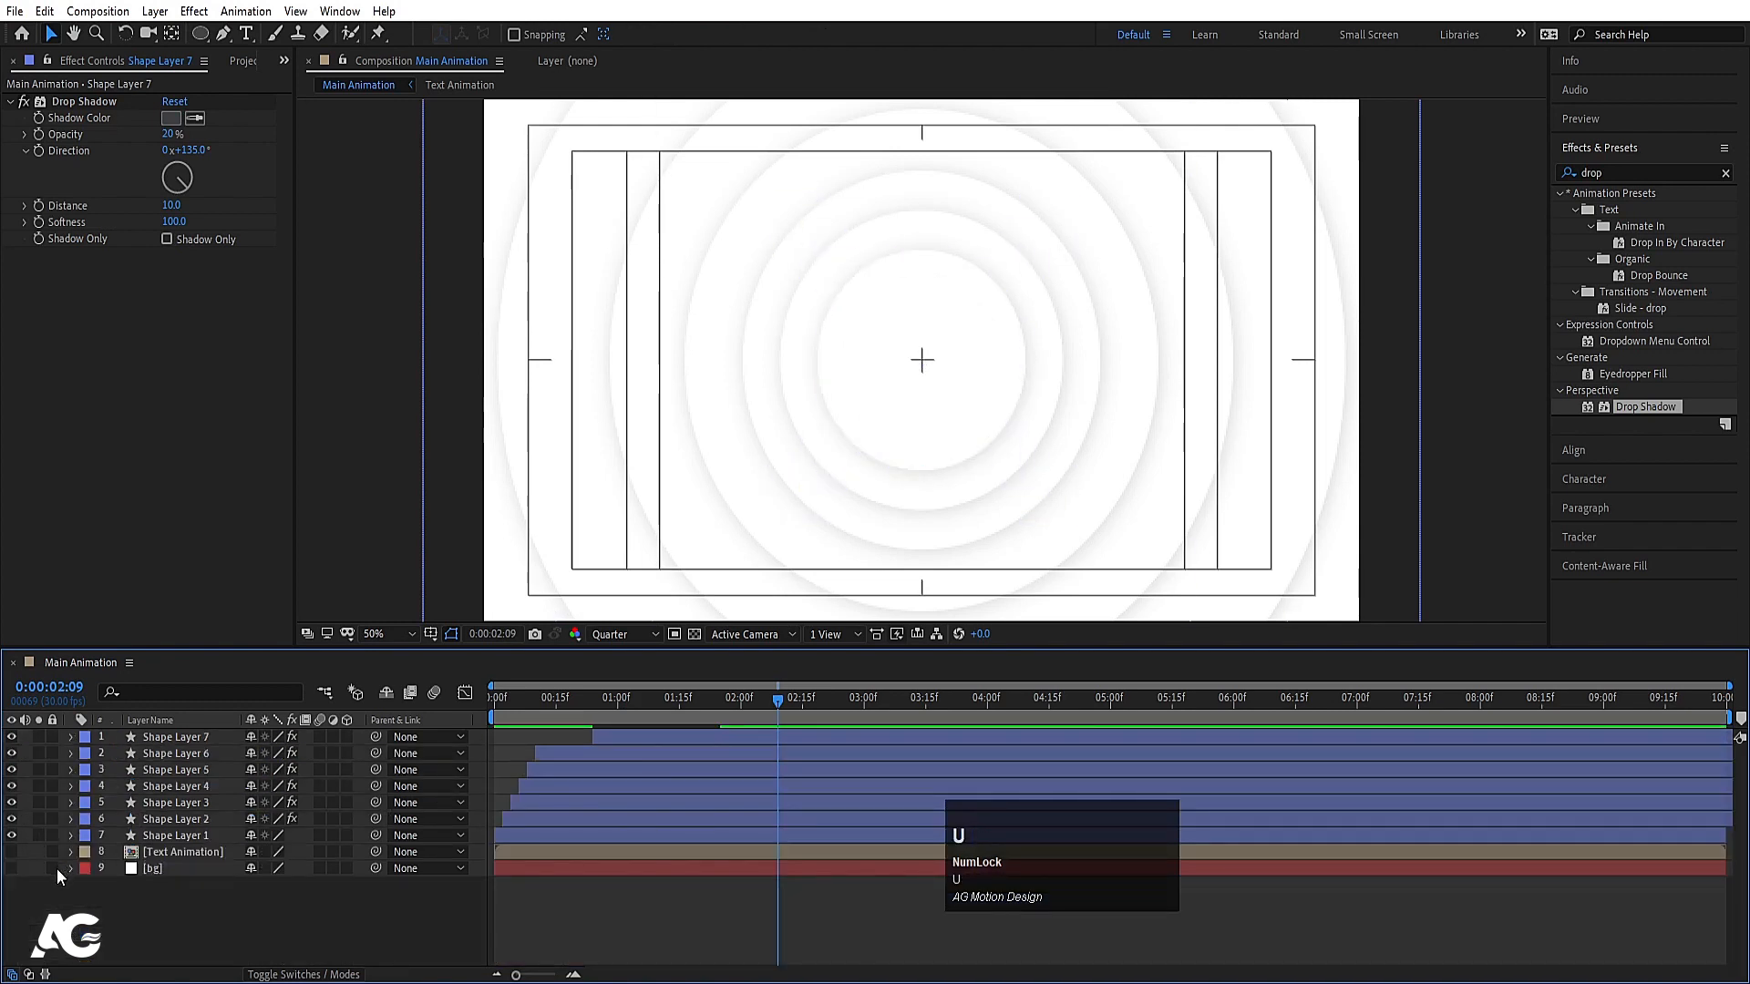
pyautogui.click(10, 867)
pyautogui.click(182, 835)
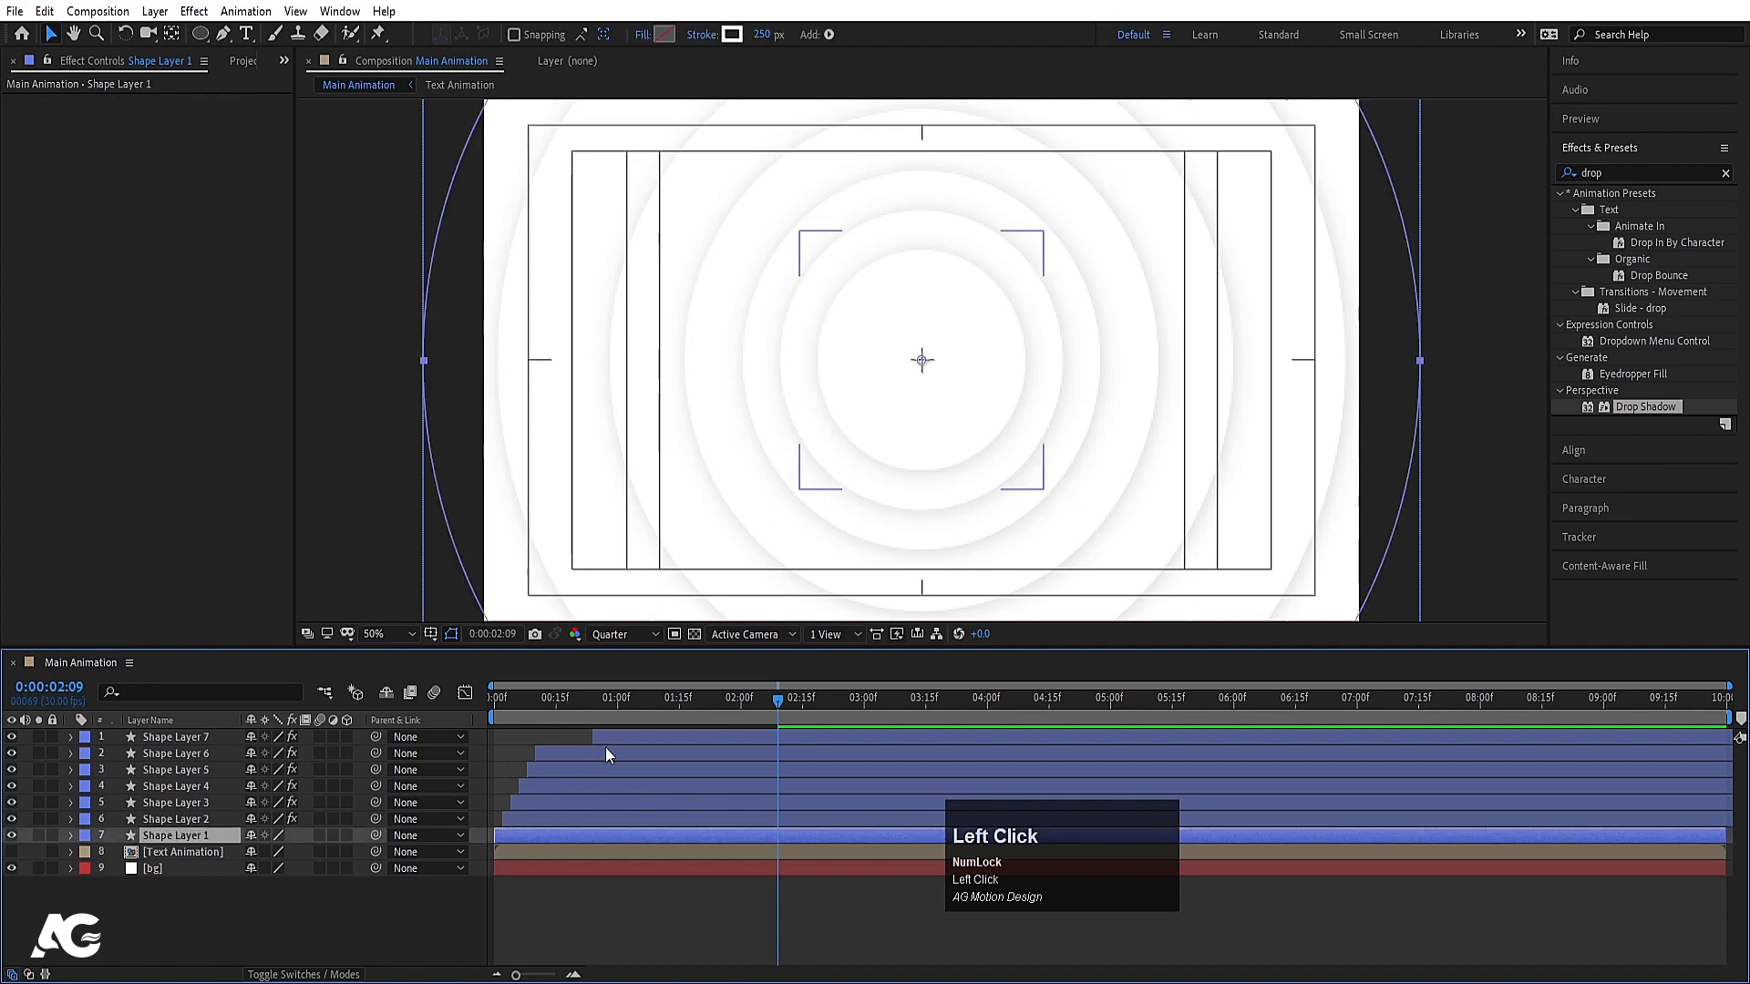
pyautogui.keyDown('shift'); pyautogui.click(175, 736); pyautogui.keyUp('shift')
pyautogui.press('Home')
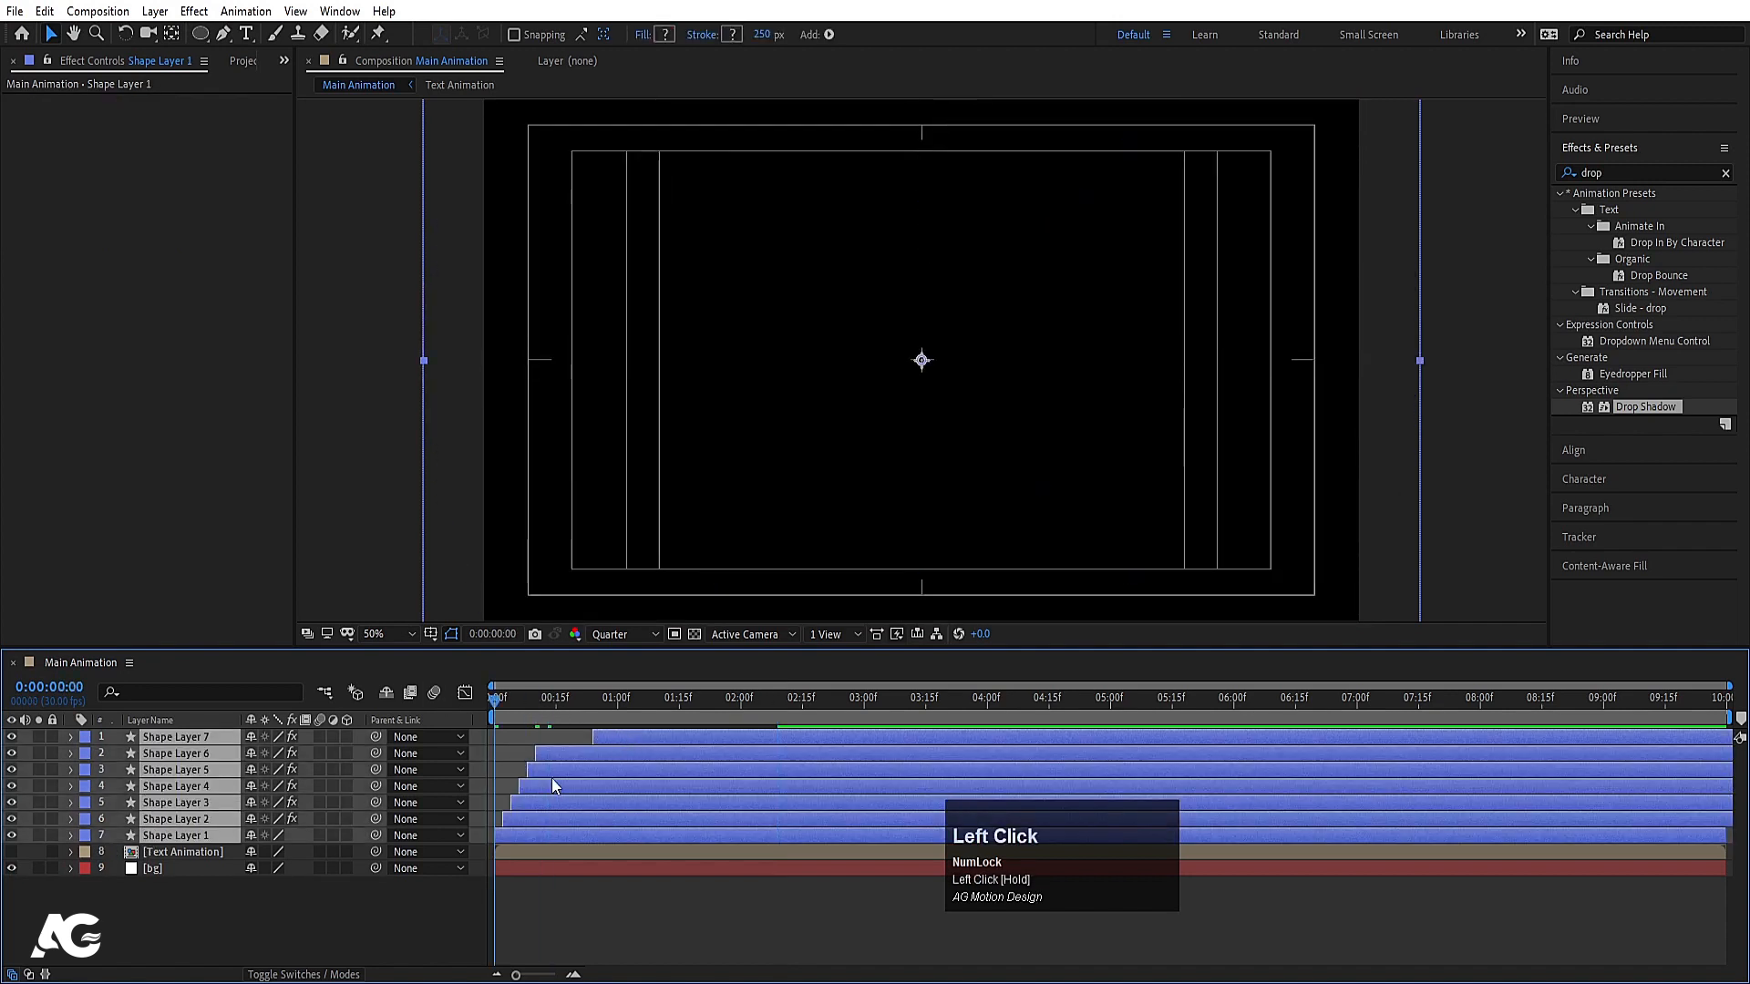
pyautogui.press('=')
pyautogui.moveTo(512, 834); pyautogui.dragTo(594, 829)
pyautogui.press('space')
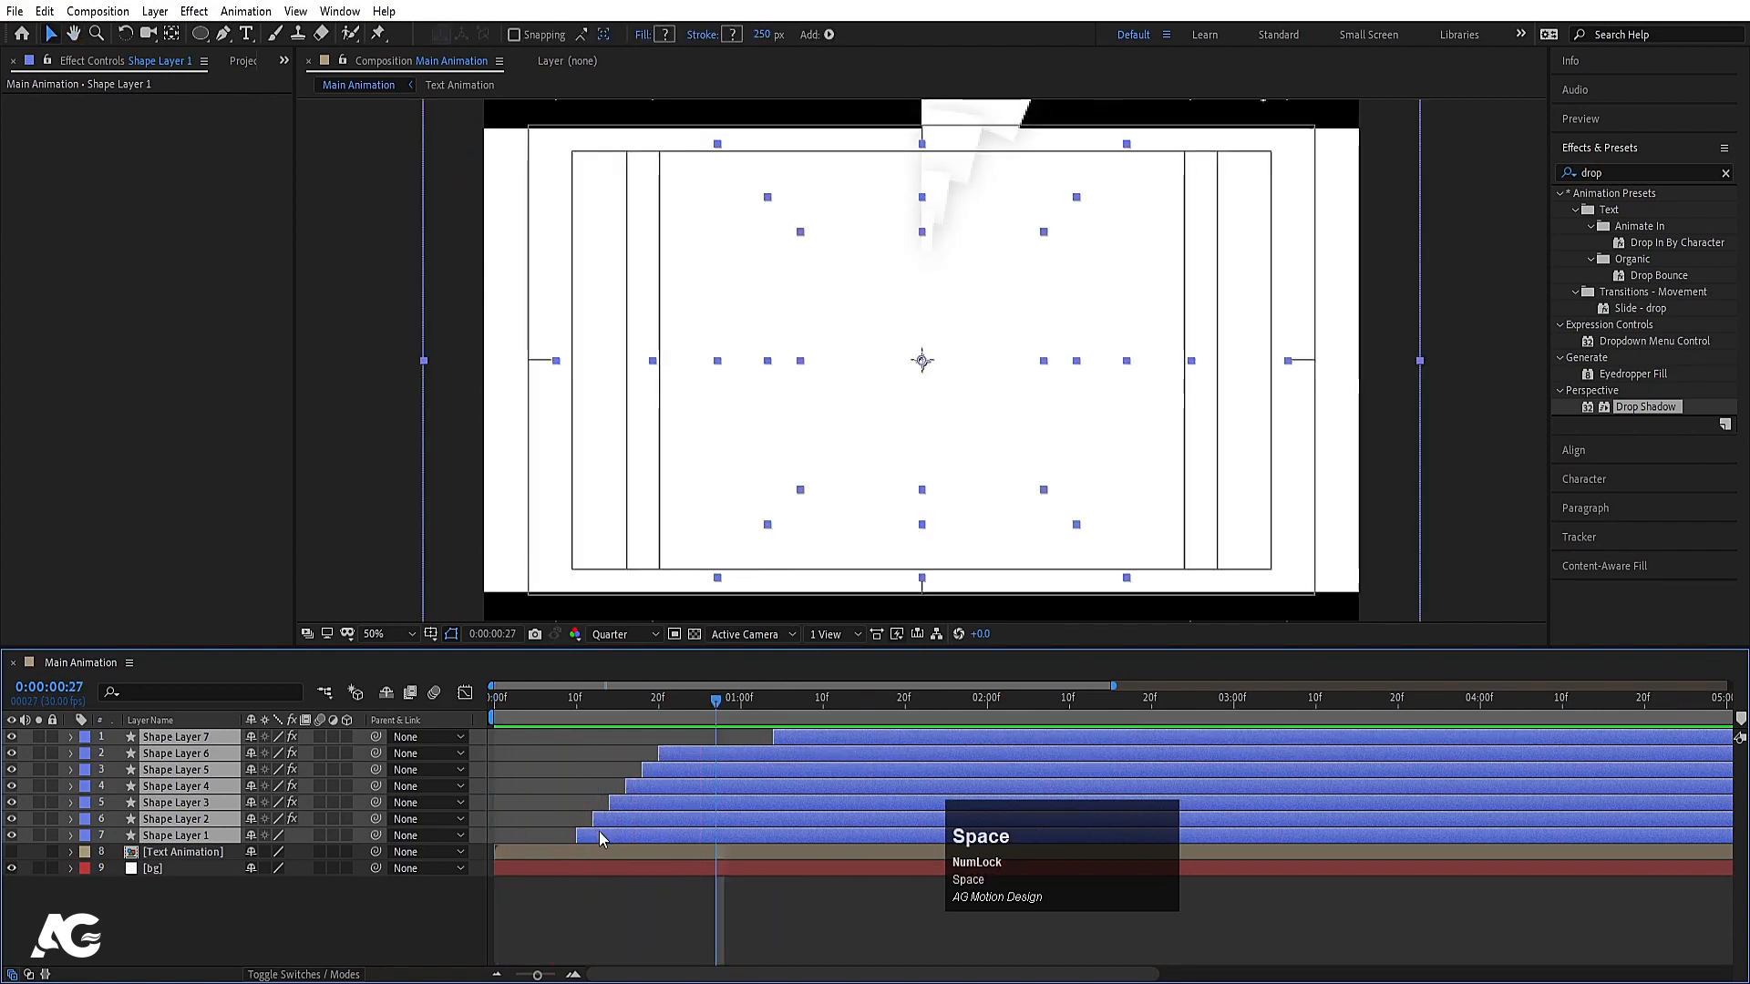
pyautogui.moveTo(599, 831); pyautogui.dragTo(607, 831)
pyautogui.click(621, 921)
# Move Shape Layer 7 to start at 0:00:00:08 and preview the centre circle with the ring reveals
pyautogui.click(562, 708)
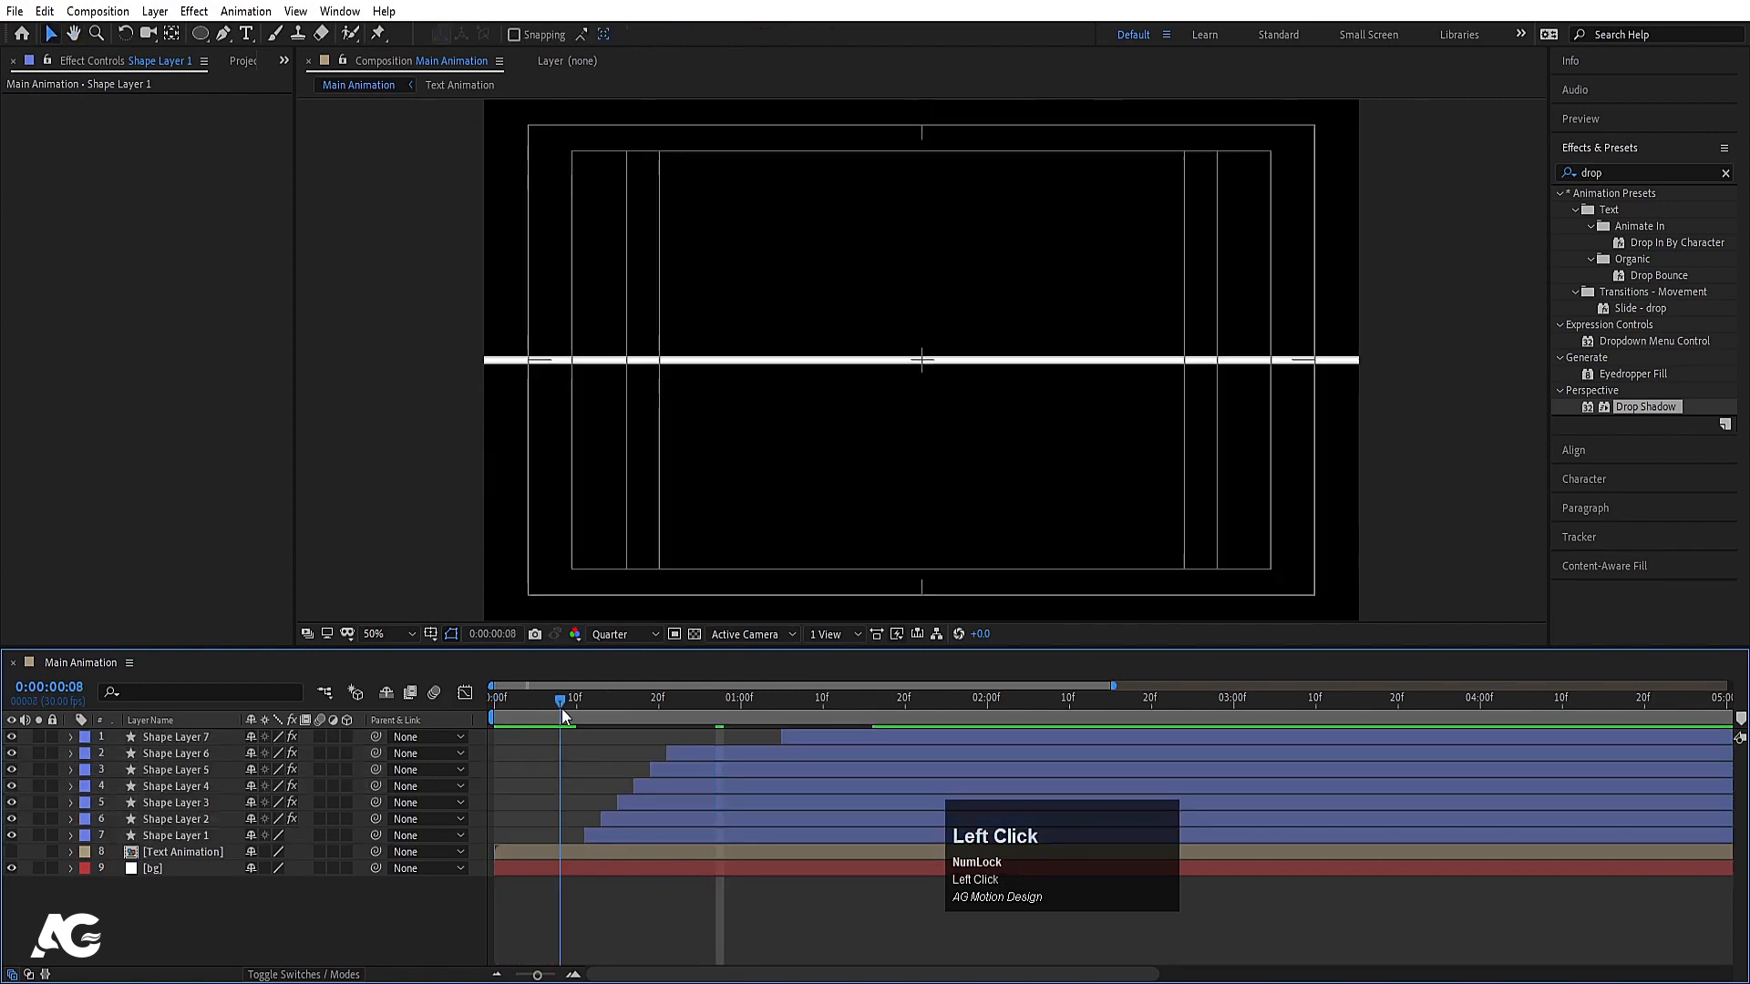
pyautogui.press('-')
pyautogui.click(793, 740)
pyautogui.press('[')
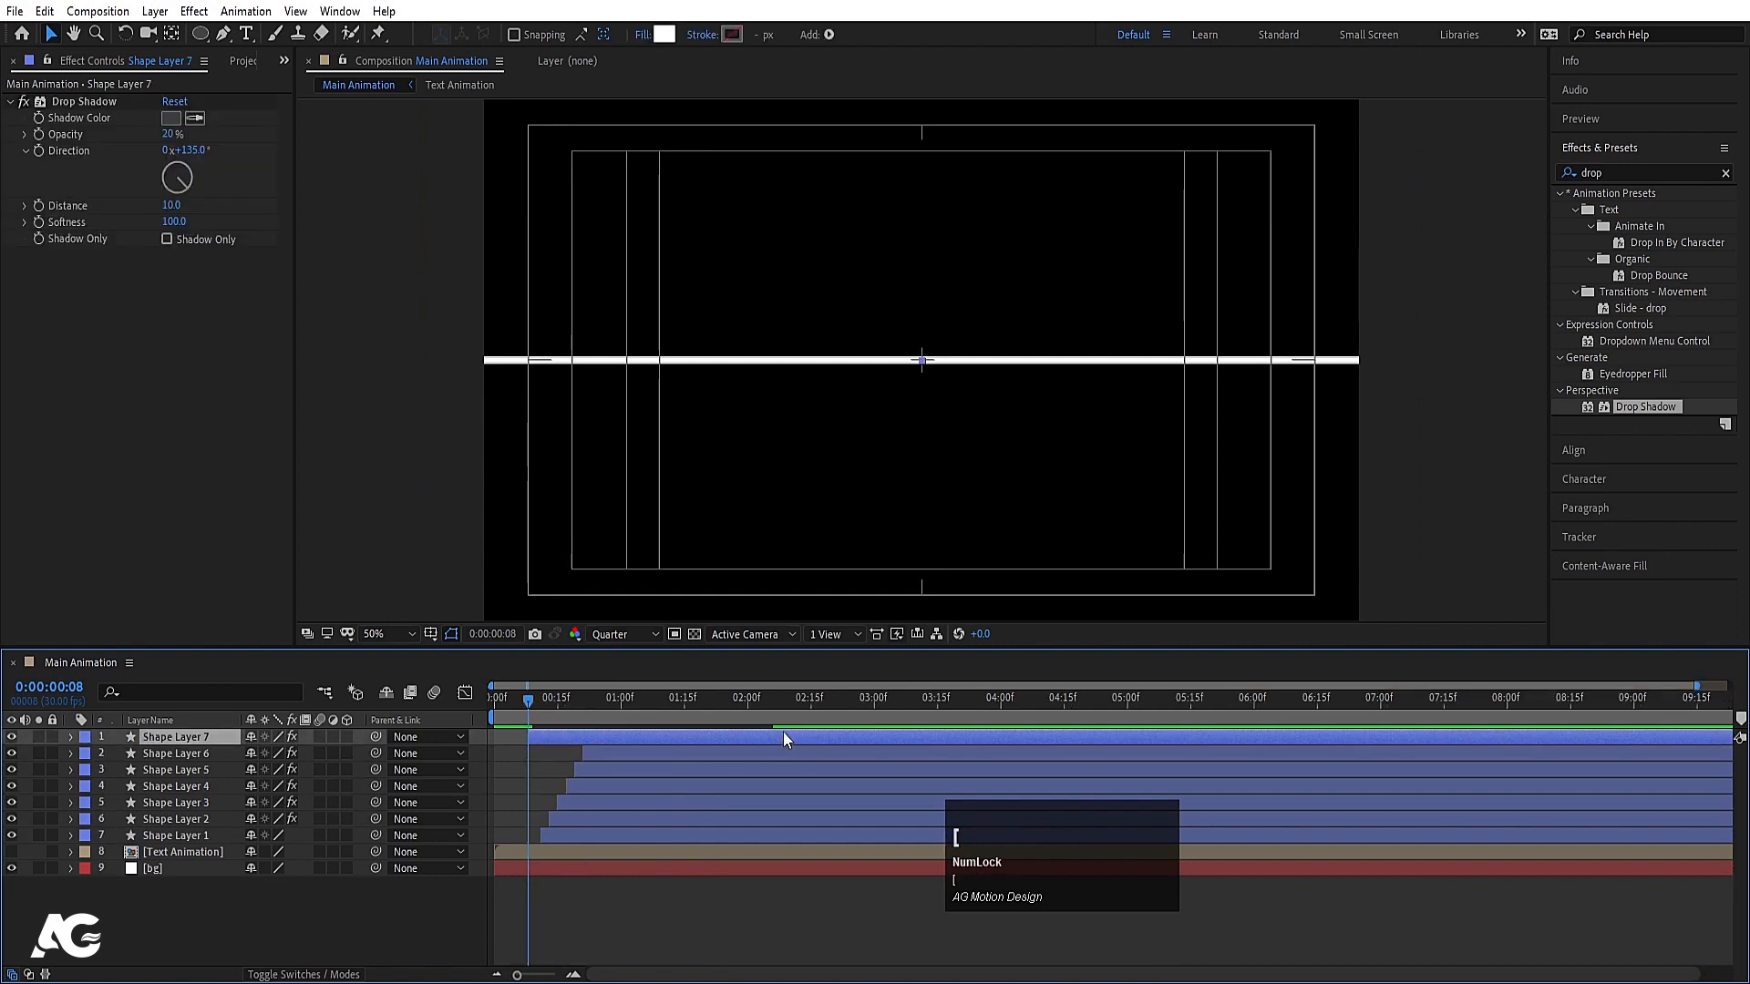
pyautogui.press('space')
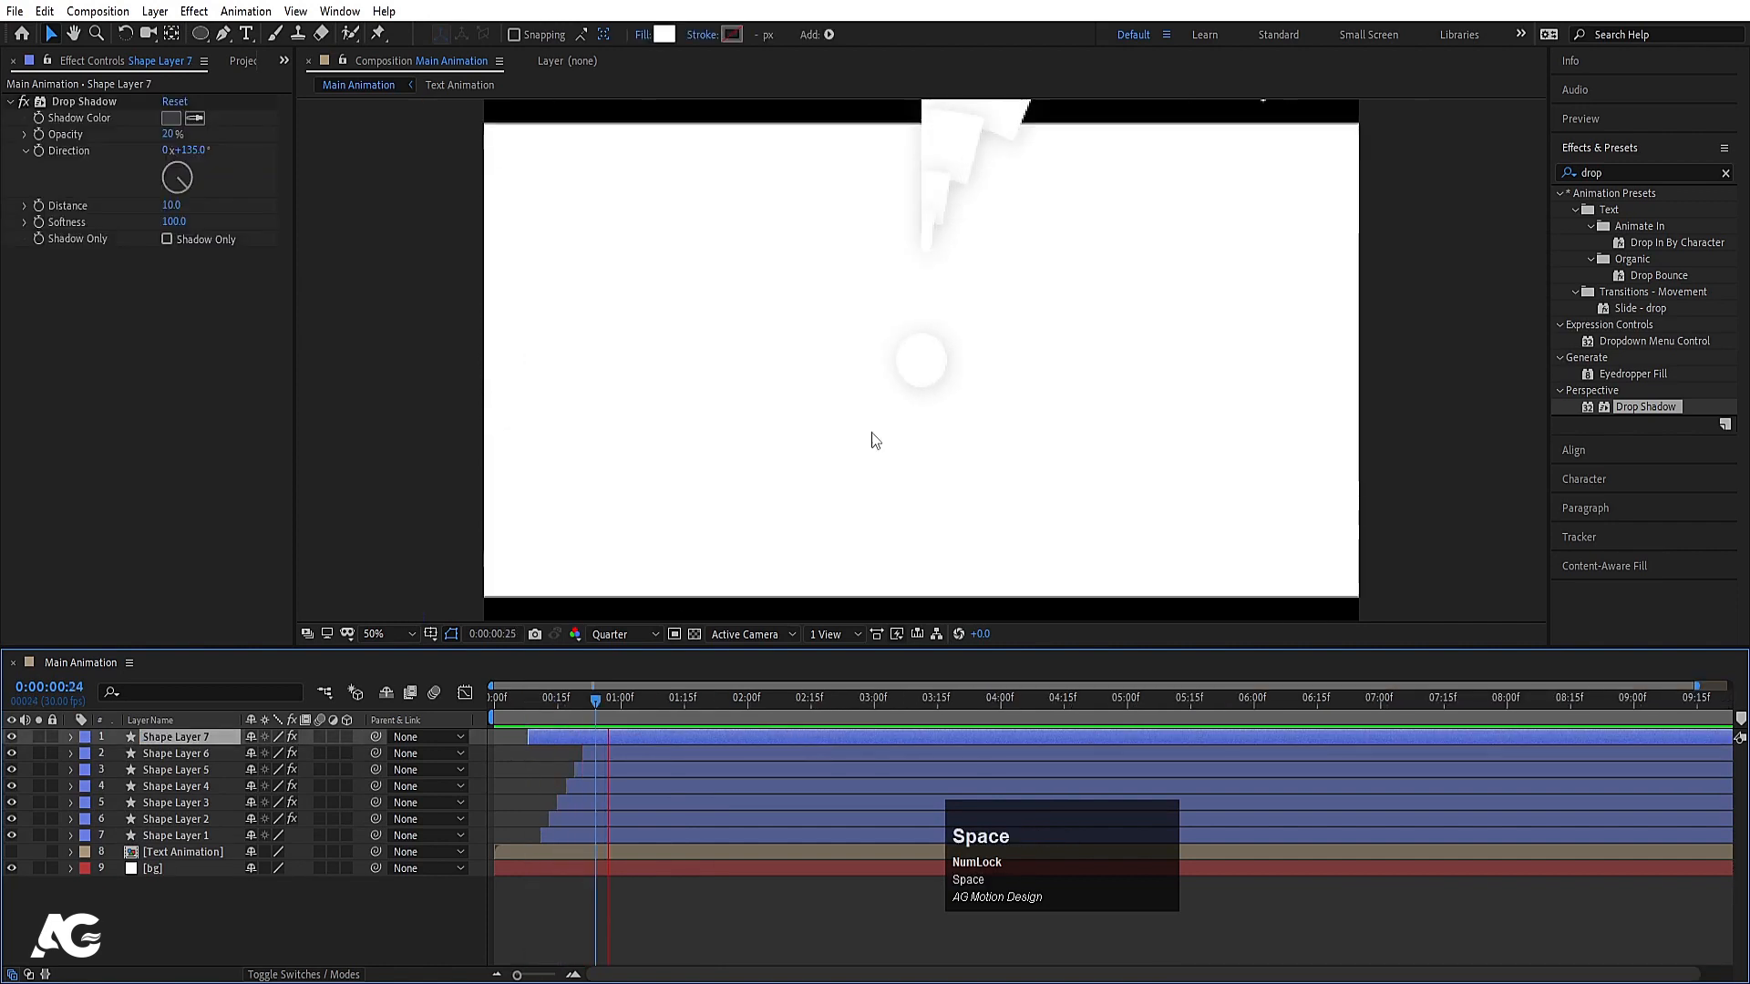
# Apply the Wiggle - position preset to Shape Layers 1 to 7 and preview the motion from the first frame
pyautogui.click(173, 836)
pyautogui.keyDown('shift'); pyautogui.click(173, 737); pyautogui.keyUp('shift')
pyautogui.click(1609, 167)
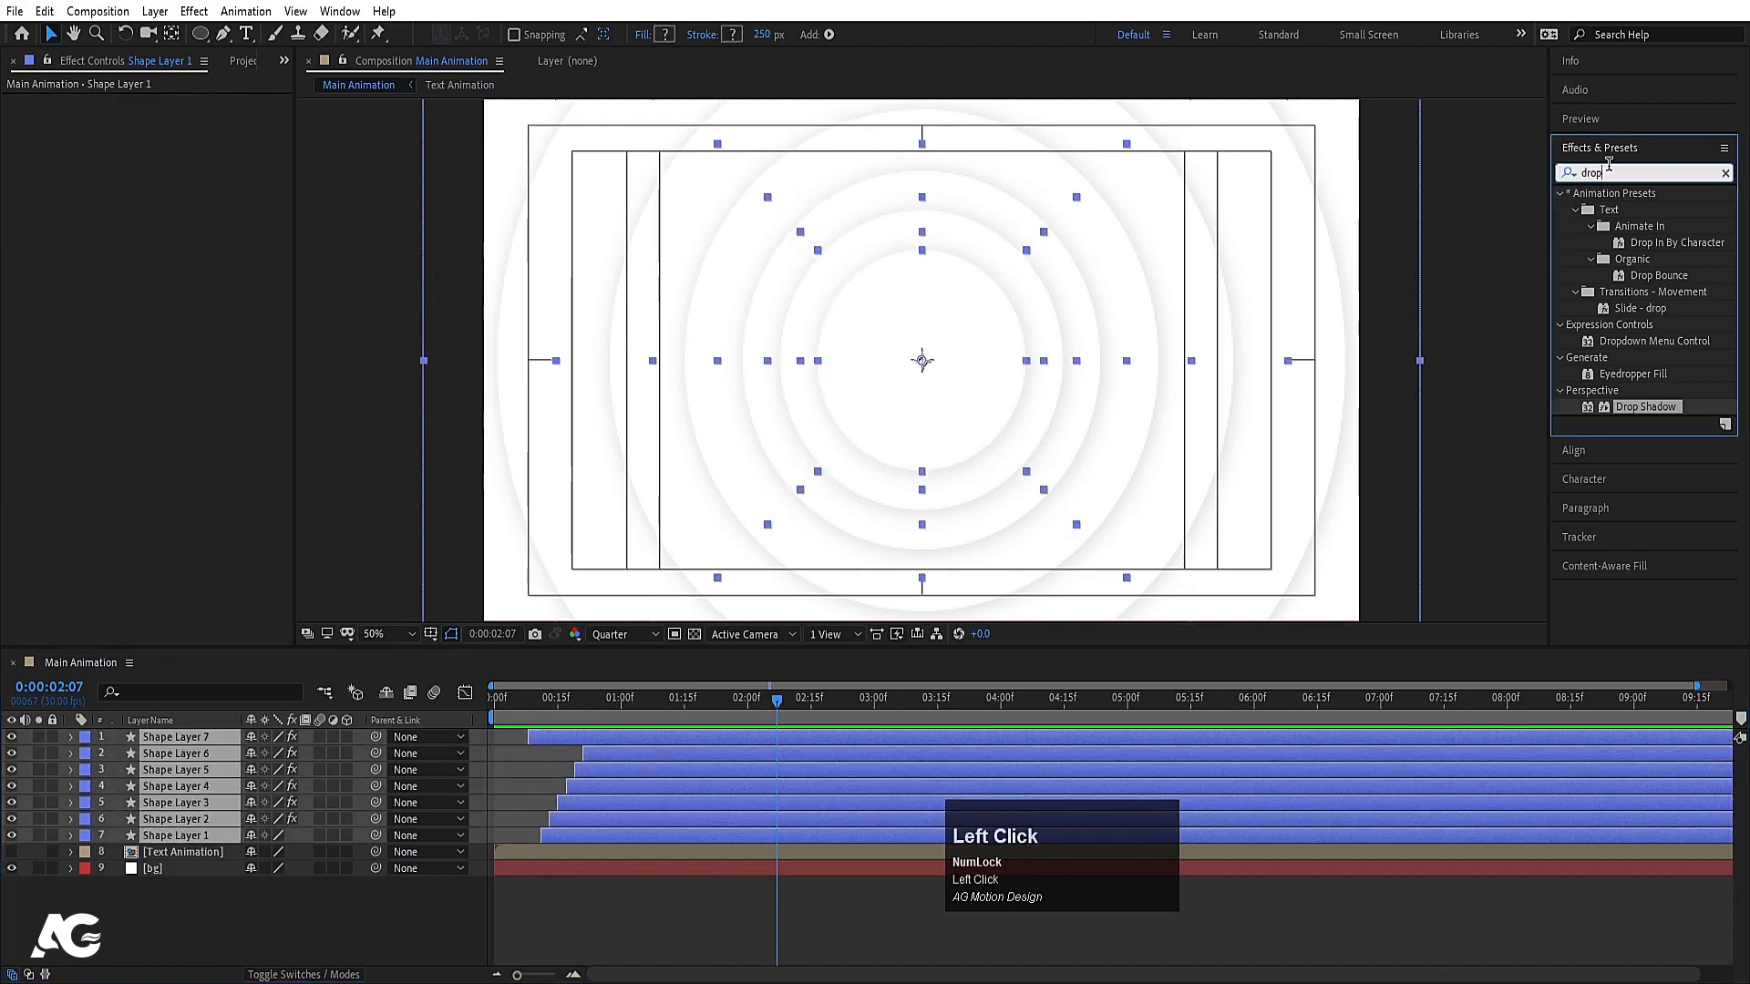
pyautogui.write('wig')
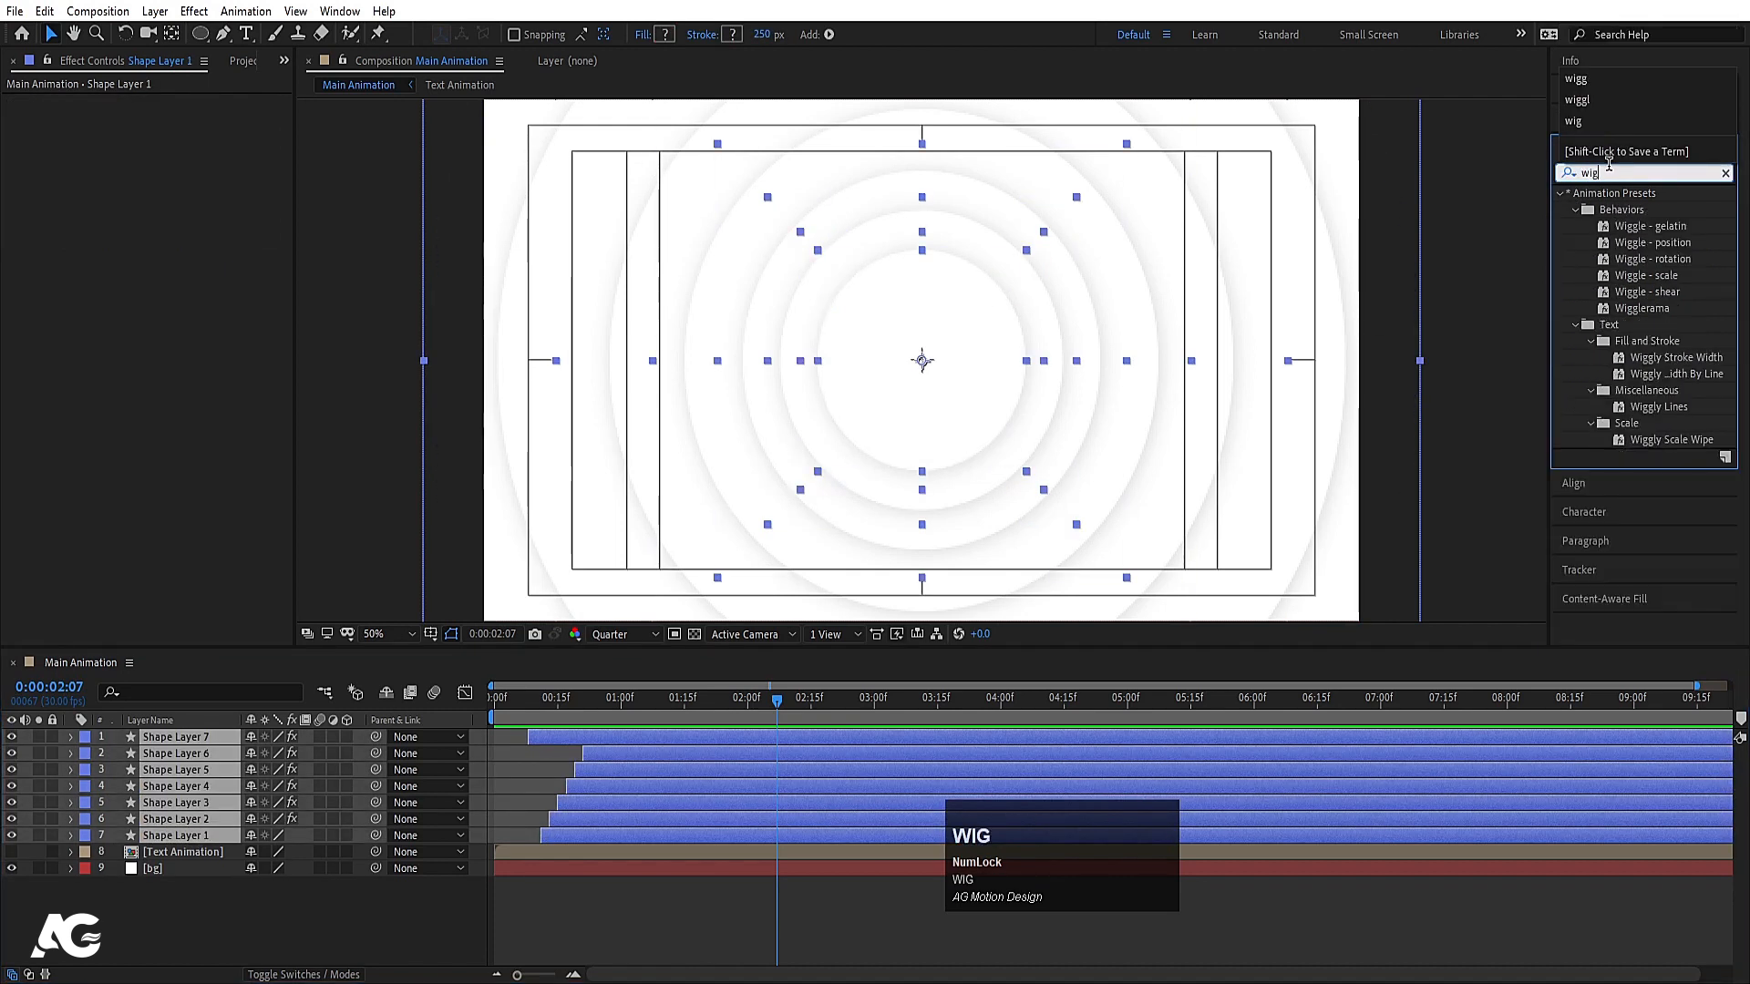
pyautogui.doubleClick(1631, 243)
pyautogui.press('space')
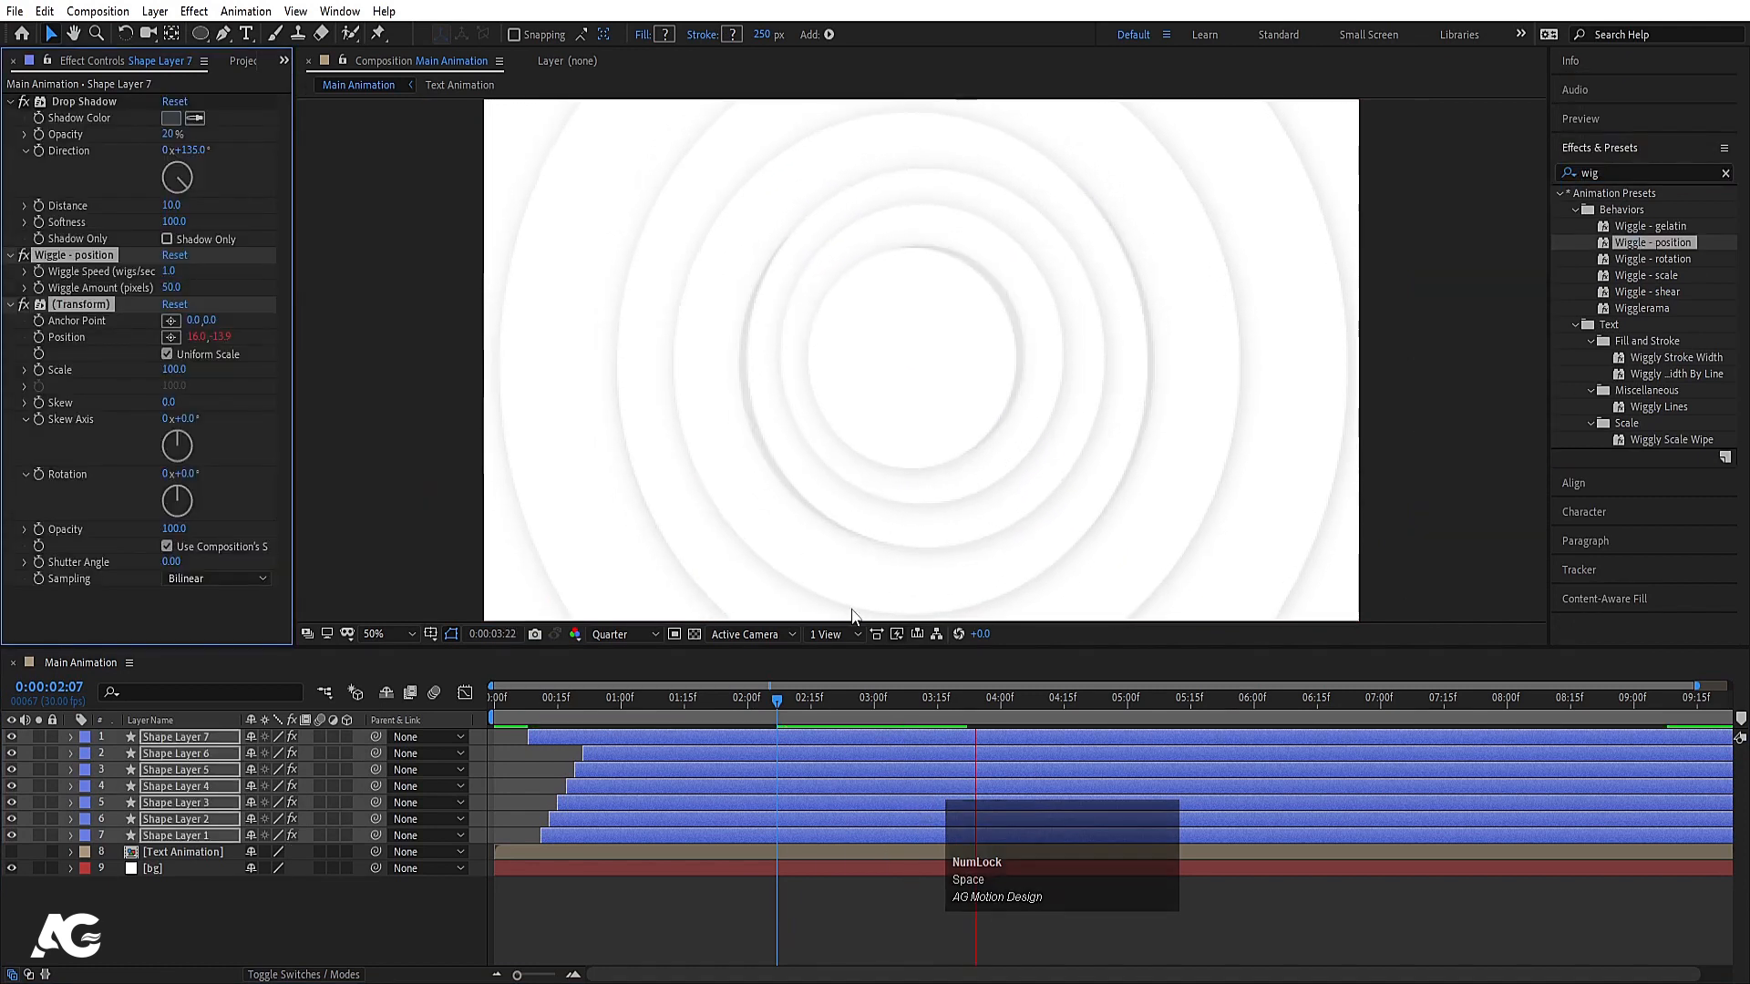
pyautogui.press('space')
pyautogui.click(497, 697)
pyautogui.press('space')
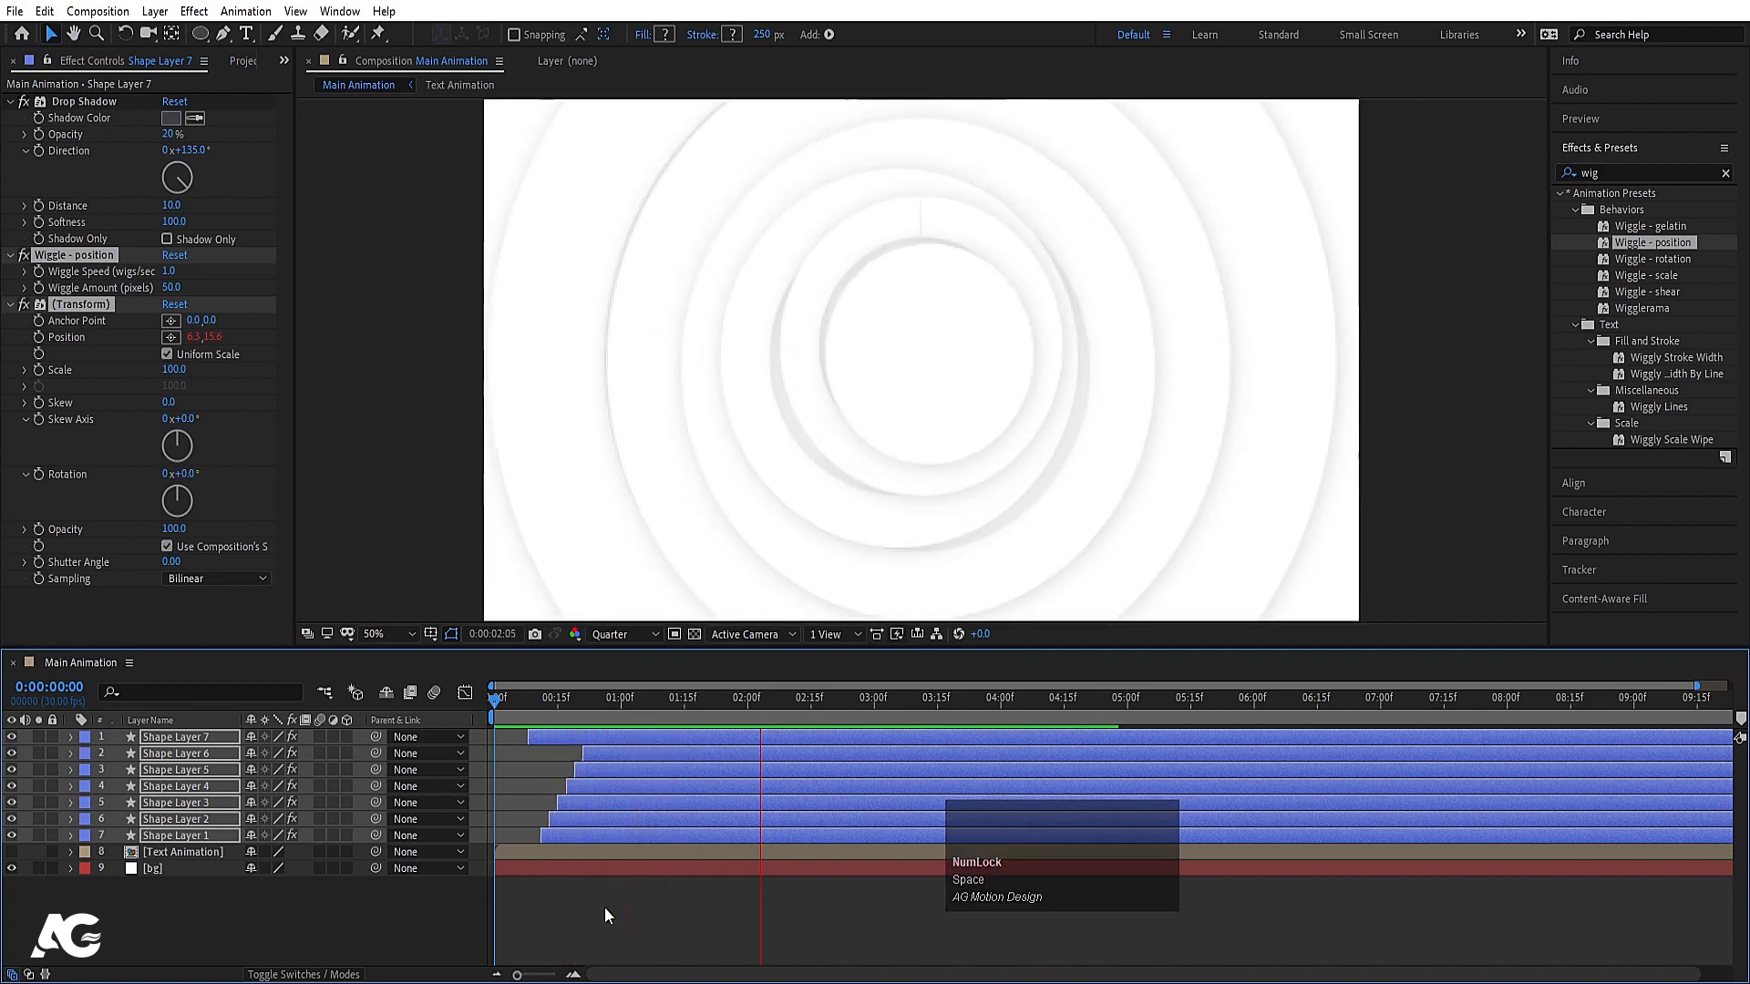
pyautogui.press('space')
pyautogui.click(120, 938)
# Show the Text Animation layer, move it above all shape layers and preview from the first frame
pyautogui.click(164, 852)
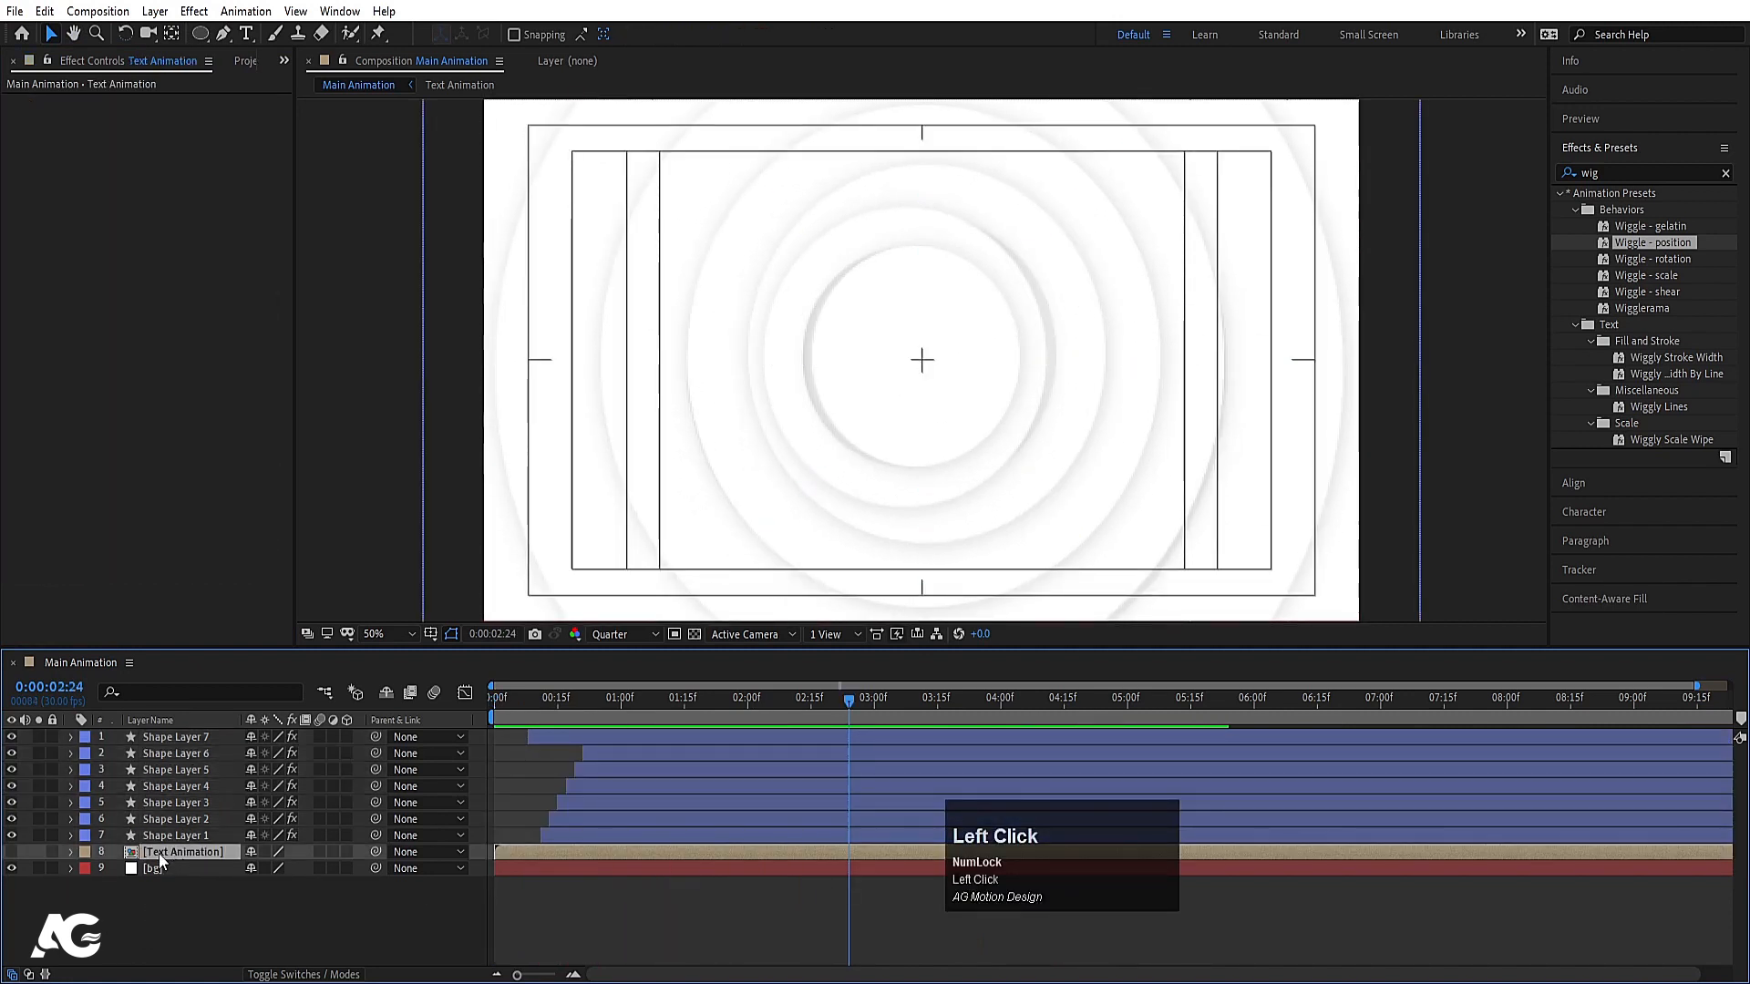
pyautogui.click(11, 852)
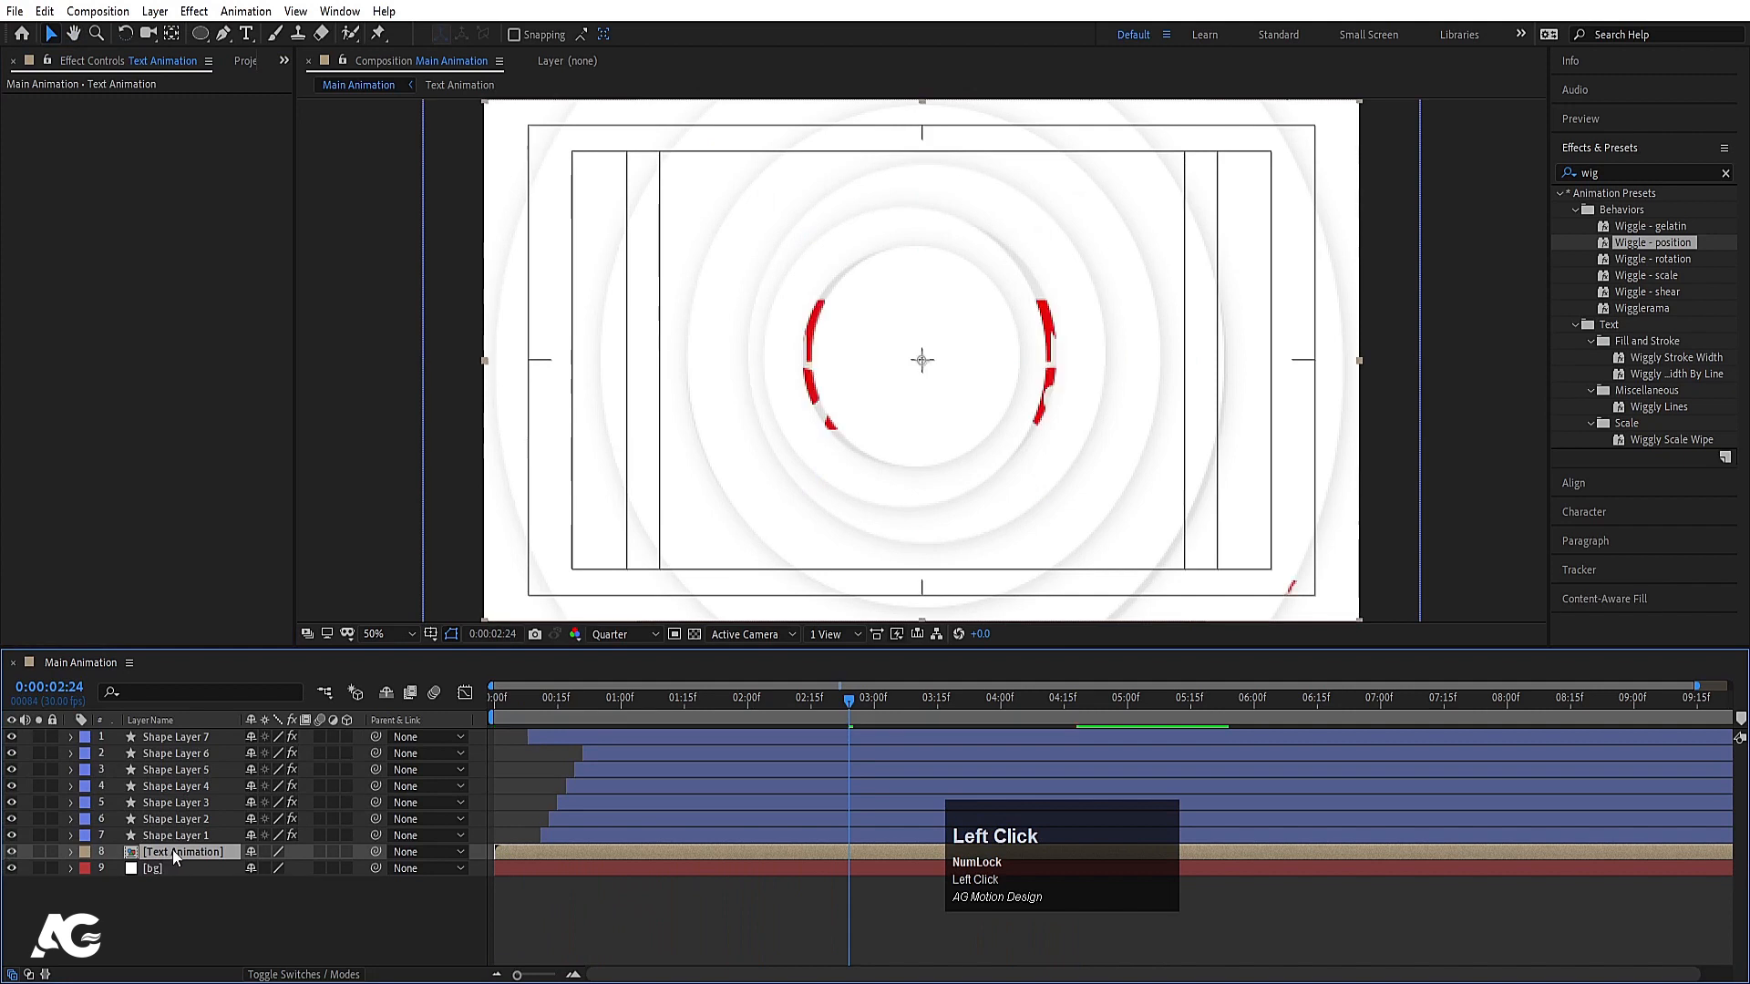
pyautogui.moveTo(172, 849); pyautogui.dragTo(175, 736)
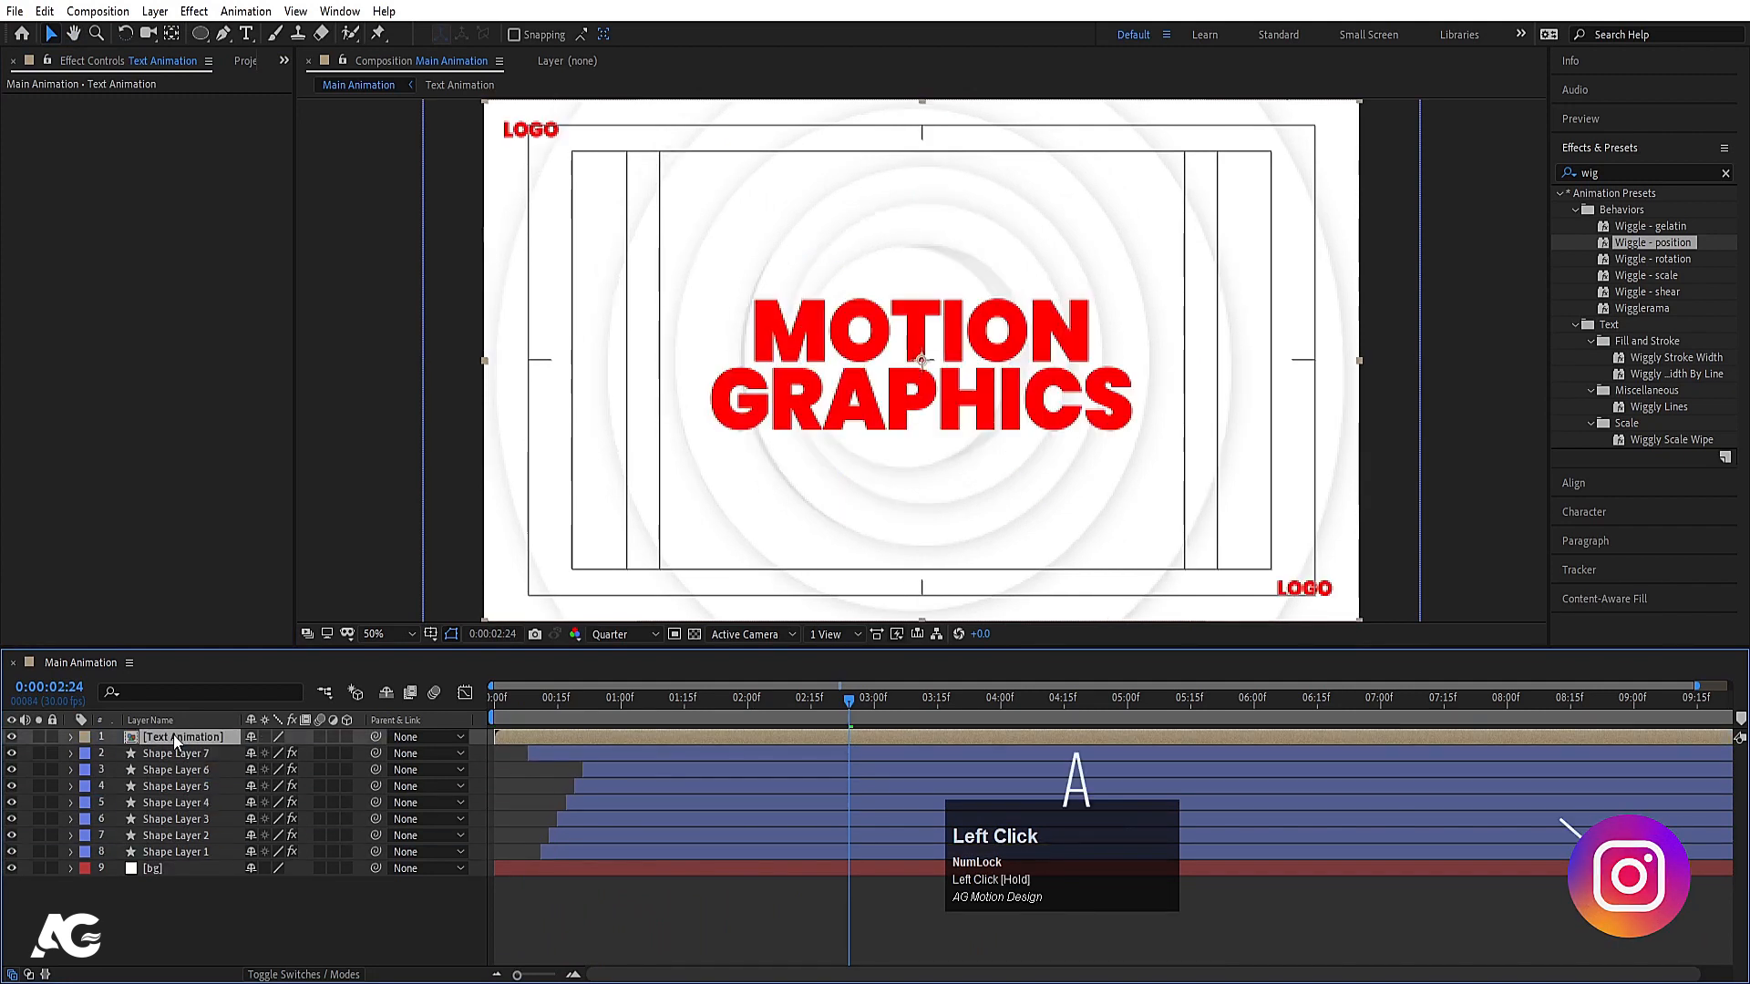
pyautogui.press('space')
pyautogui.click(497, 697)
pyautogui.press('space')
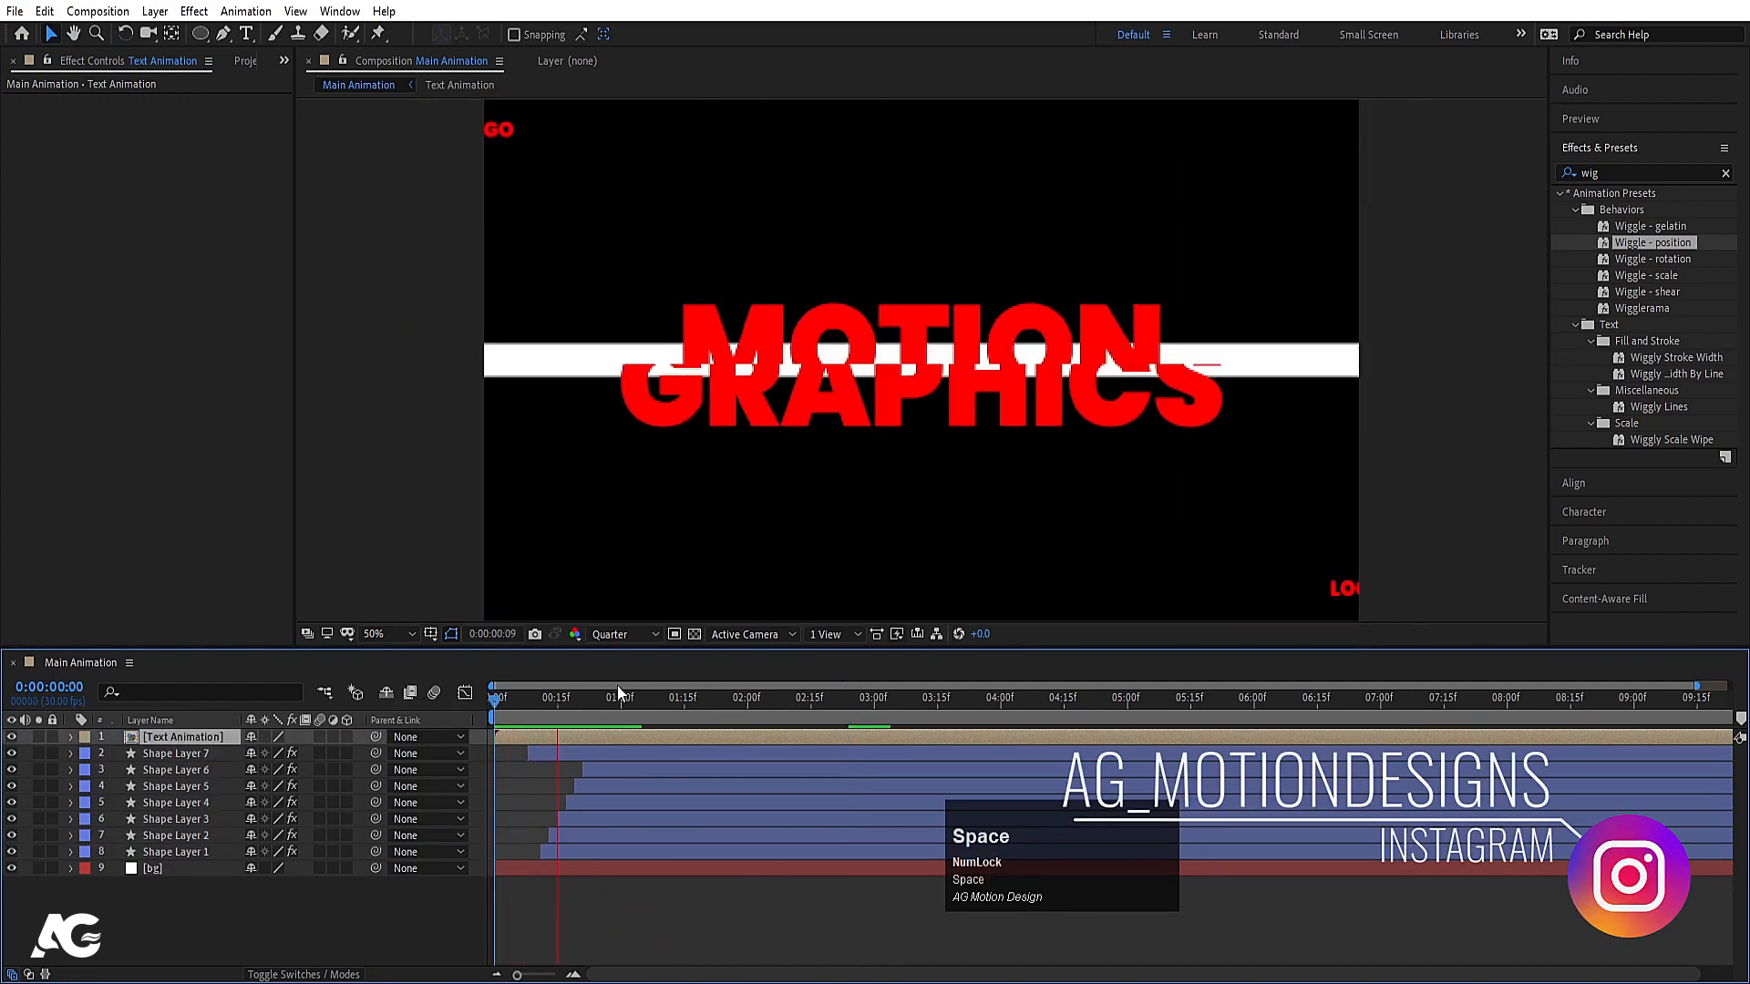
# Shift the Text Animation layer to start at 0:00:00:21 and preview its timing against the rings
pyautogui.click(583, 702)
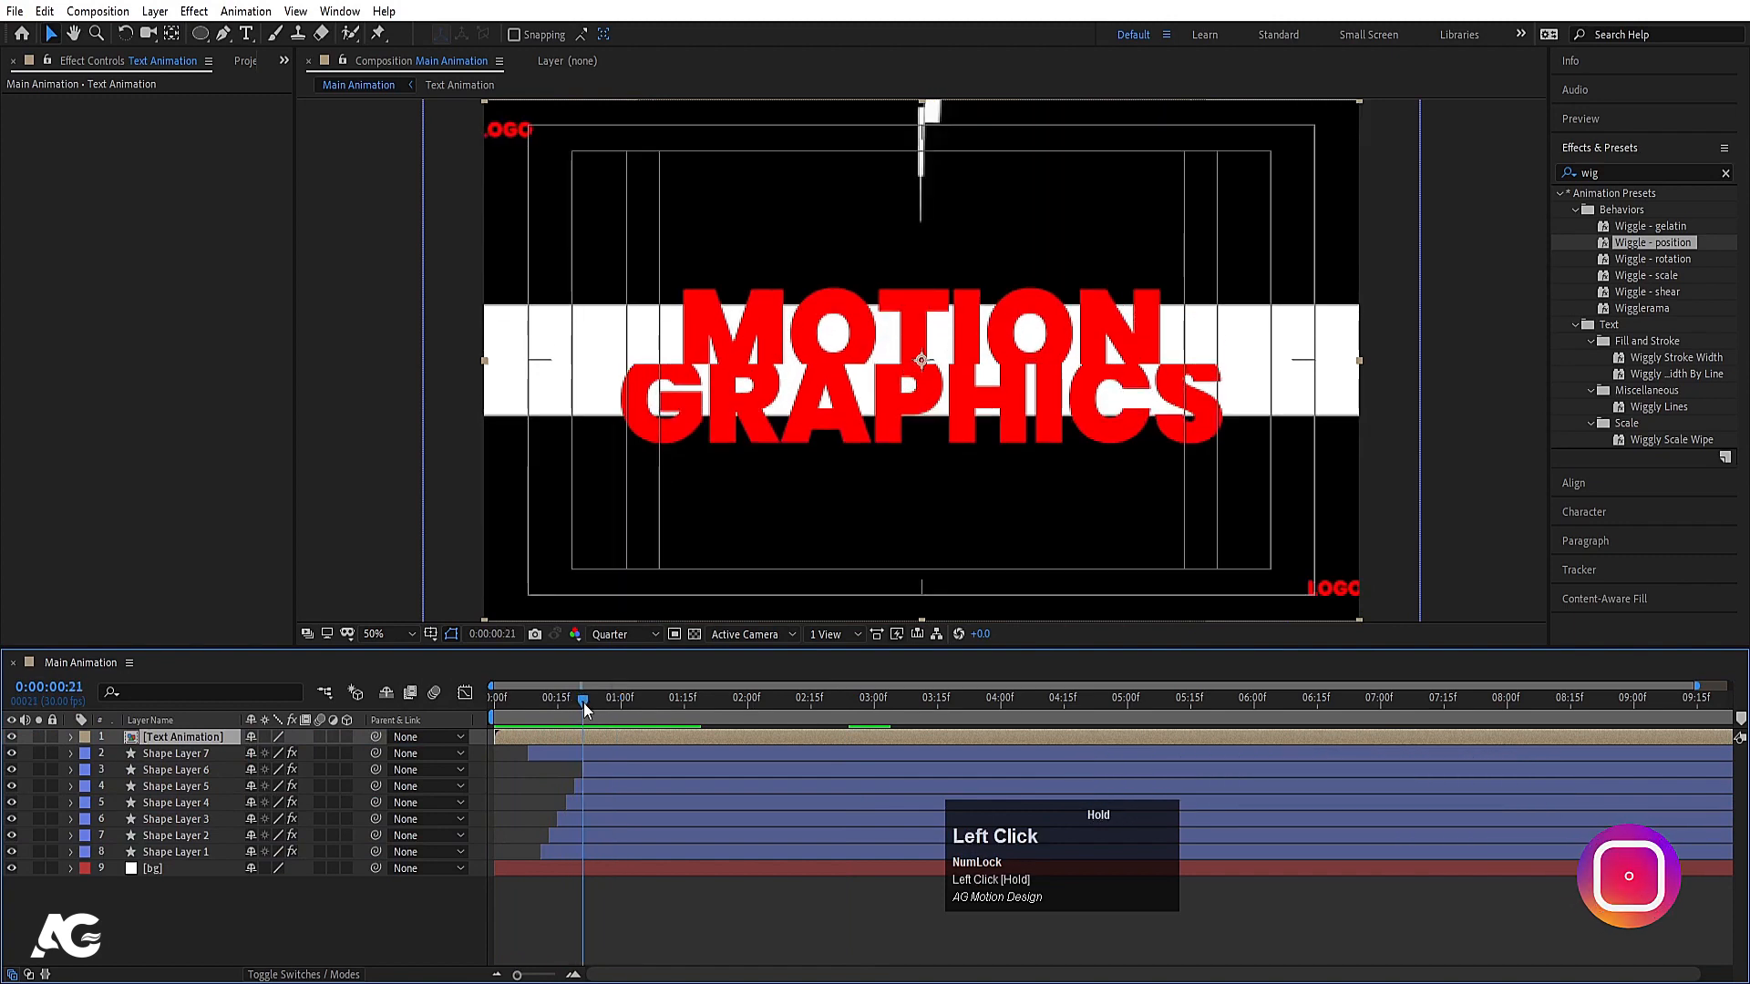
pyautogui.press('[')
pyautogui.press('space')
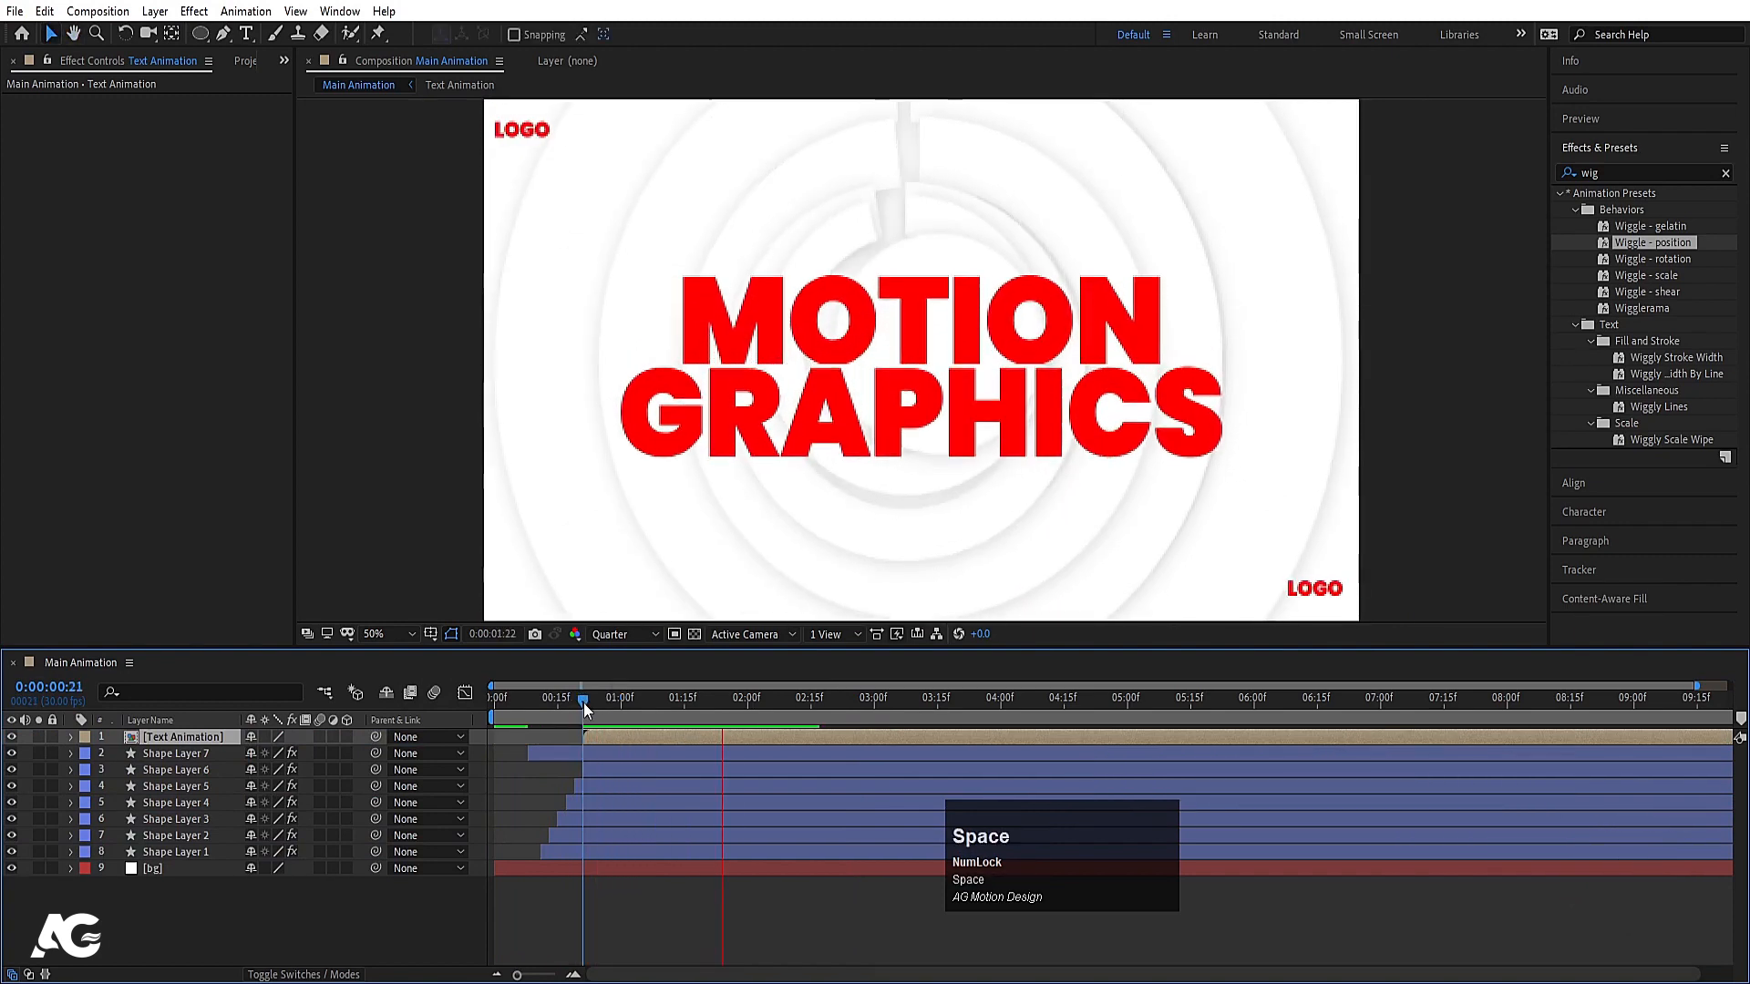
pyautogui.press('space')
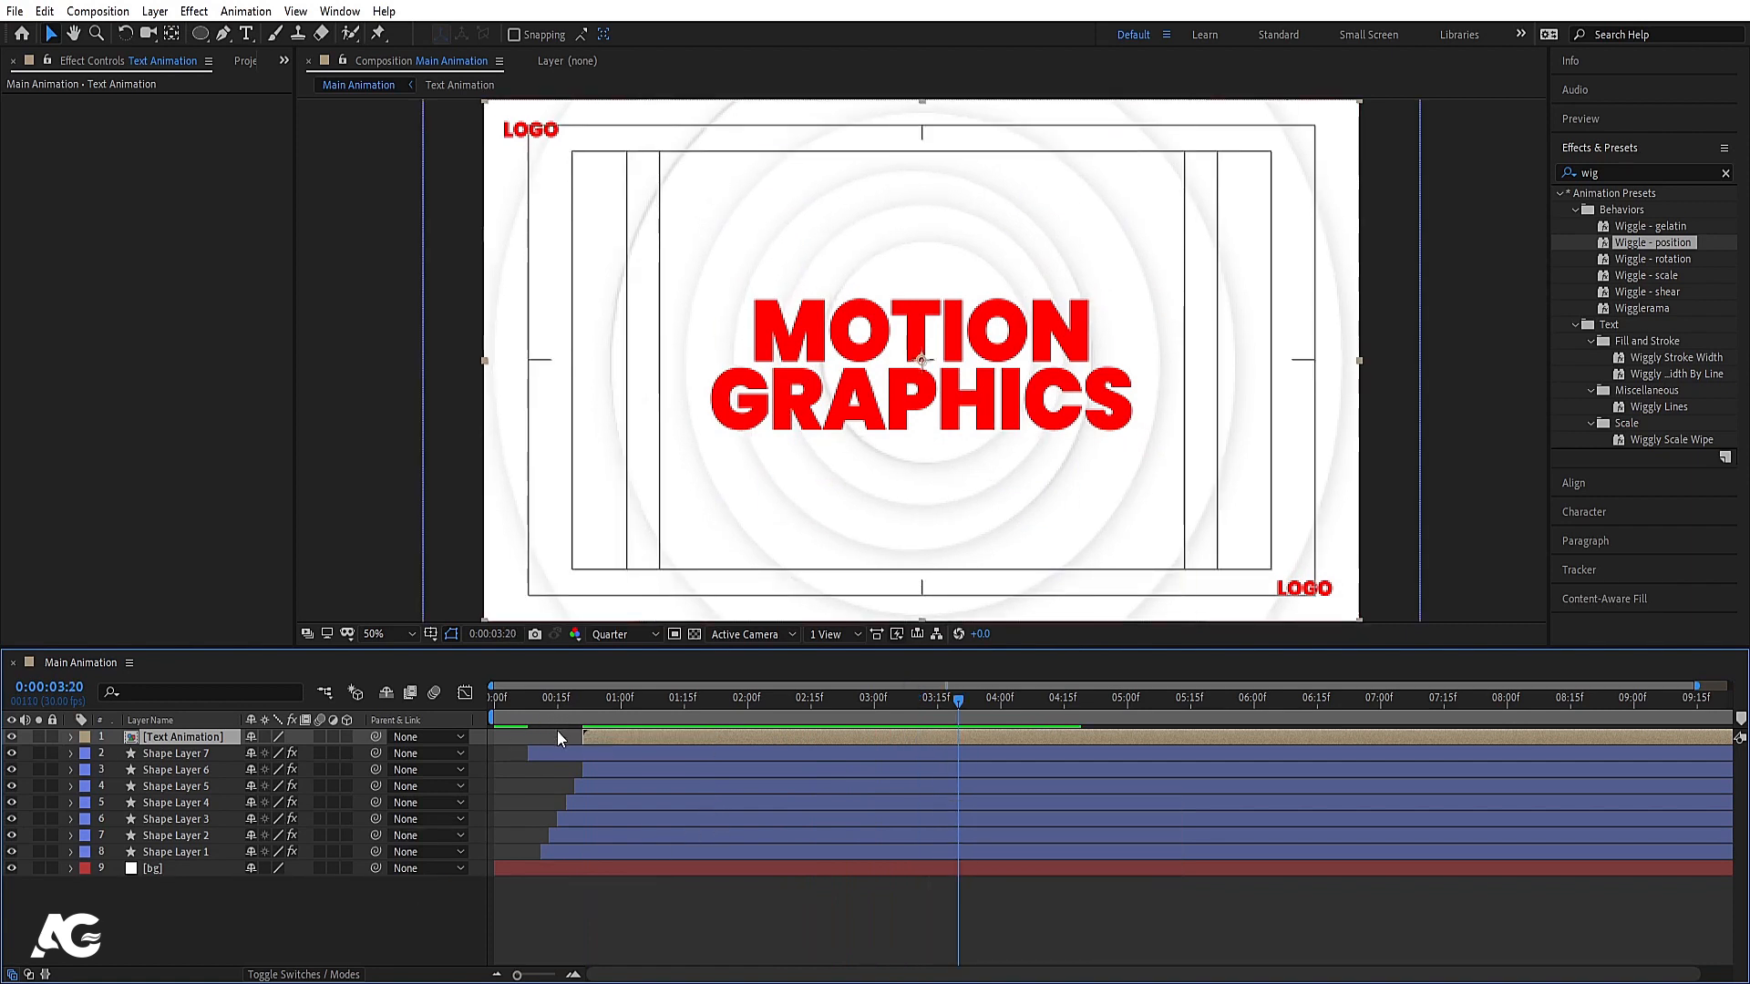
# Play on through the composition and set the preview resolution to Full
pyautogui.press('space')
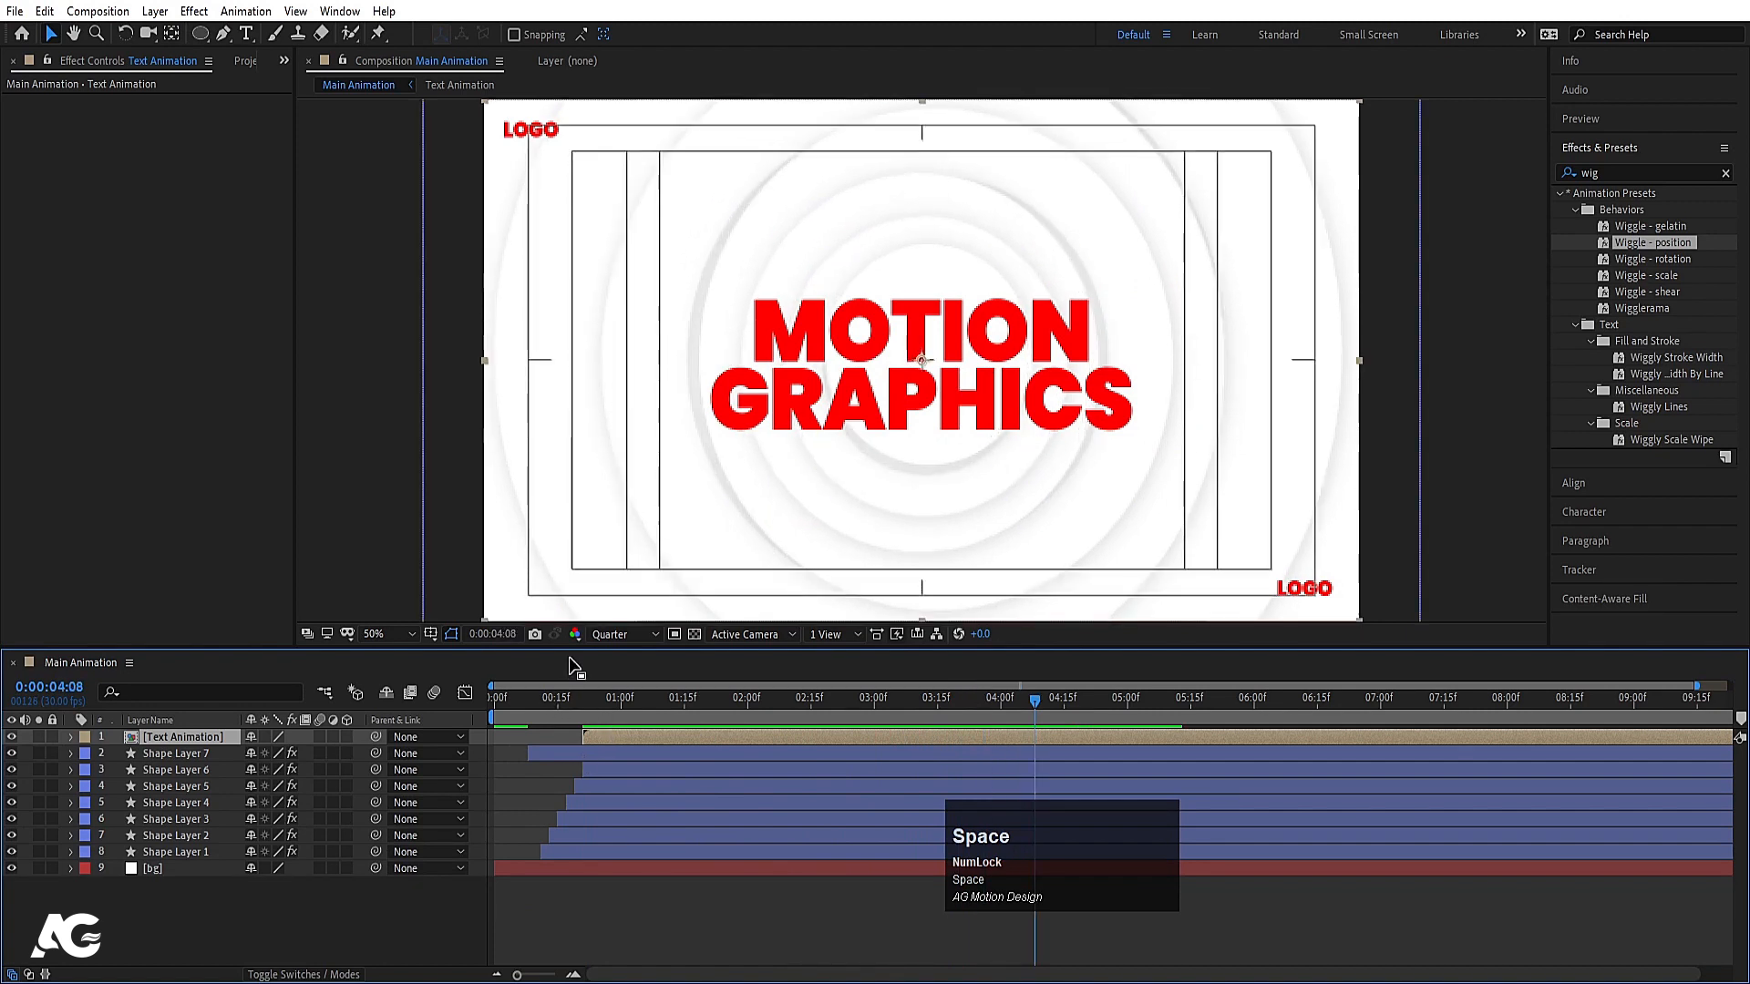
pyautogui.click(602, 633)
pyautogui.click(620, 671)
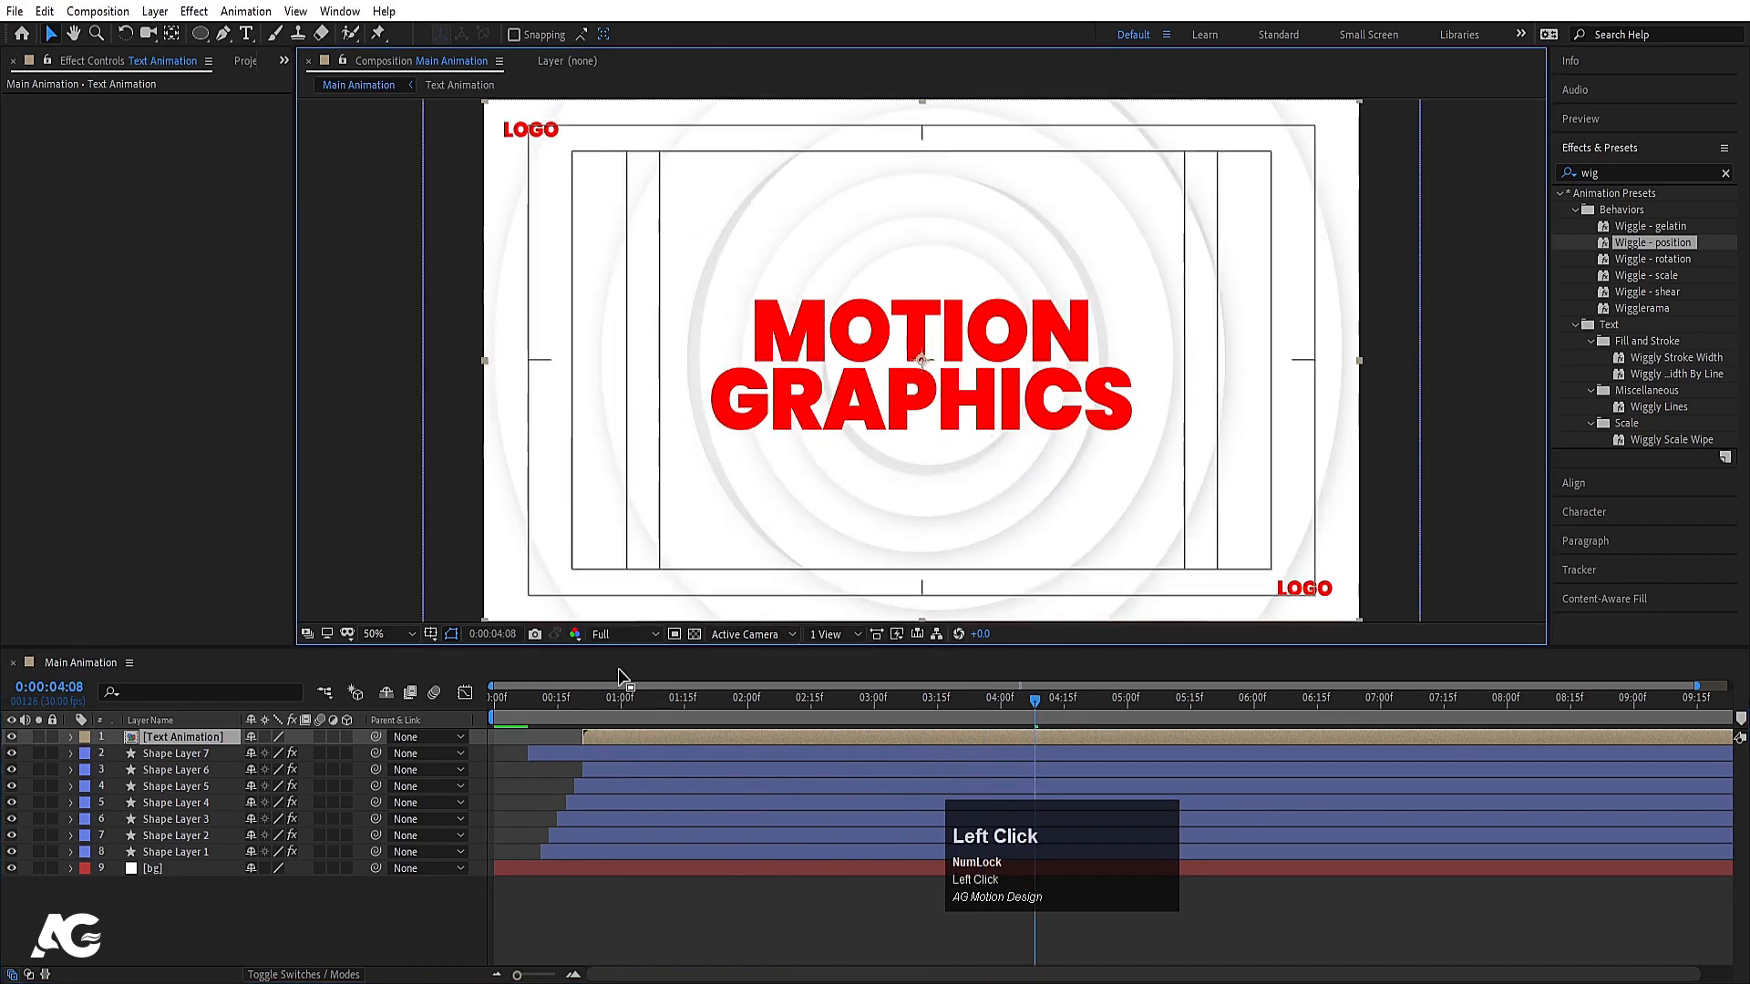
# Try other stroke colours such as grey on Shape Layers 2, 4 and 6, ending back on white
pyautogui.click(170, 775)
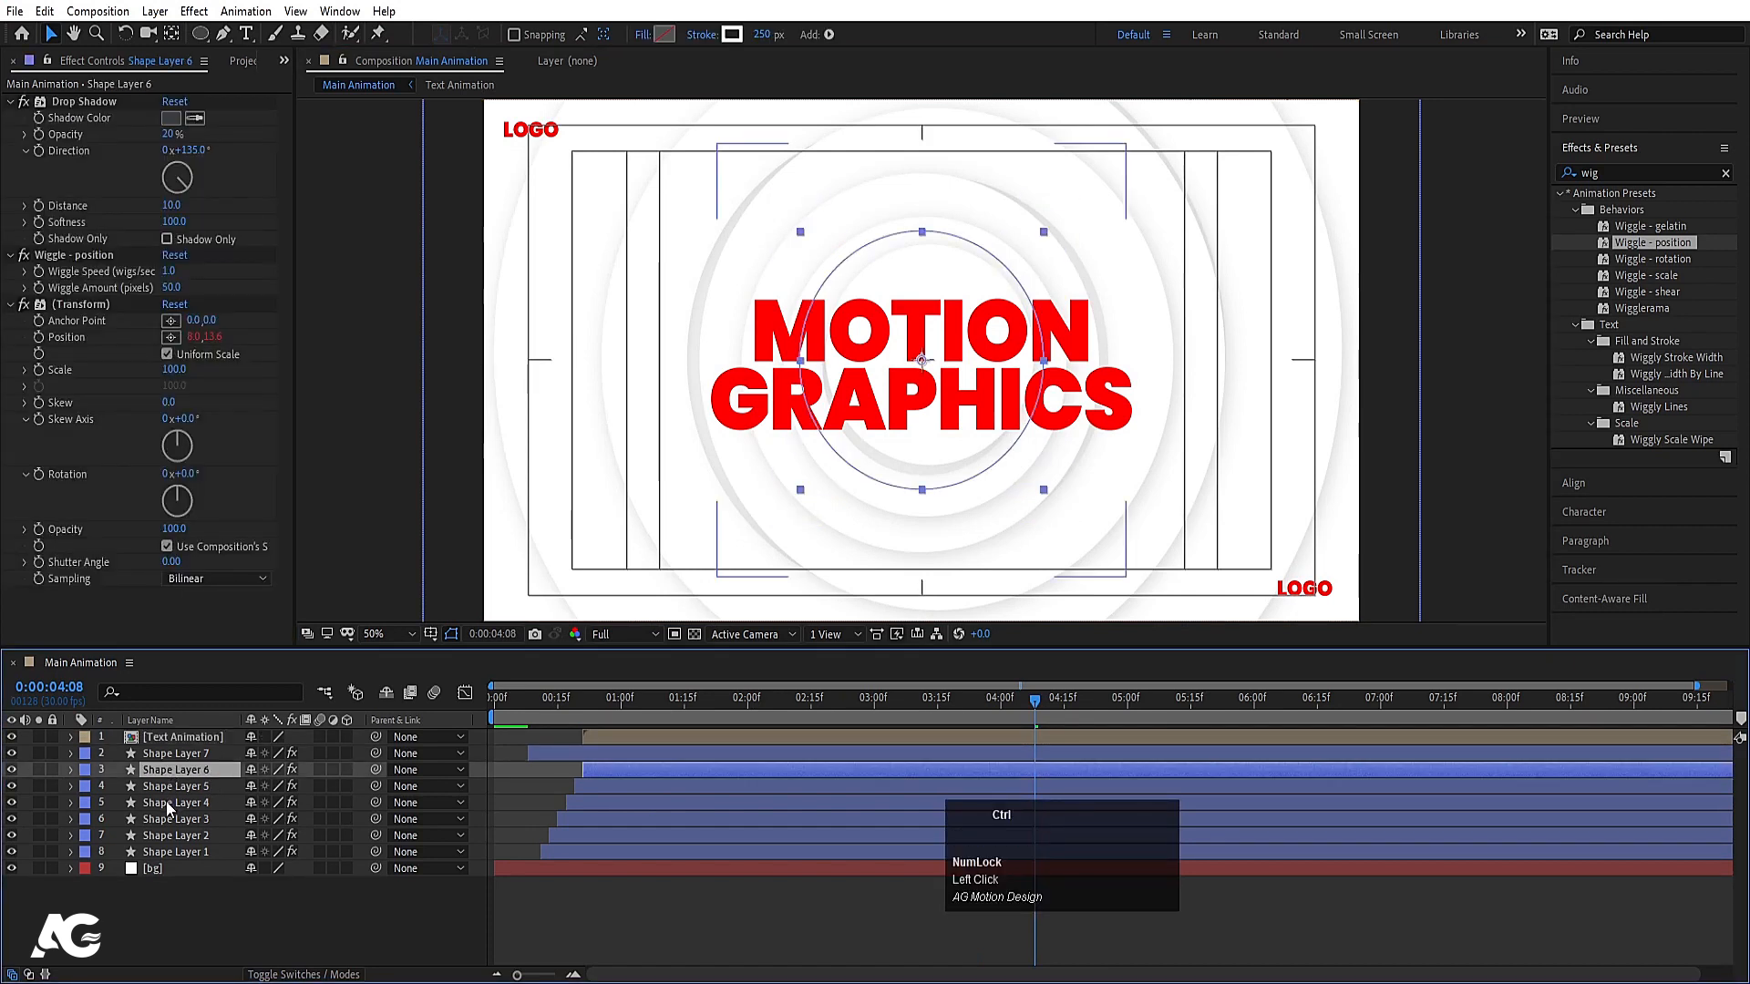
pyautogui.keyDown('ctrl'); pyautogui.click(166, 802); pyautogui.keyUp('ctrl')
pyautogui.keyDown('ctrl'); pyautogui.click(176, 836); pyautogui.keyUp('ctrl')
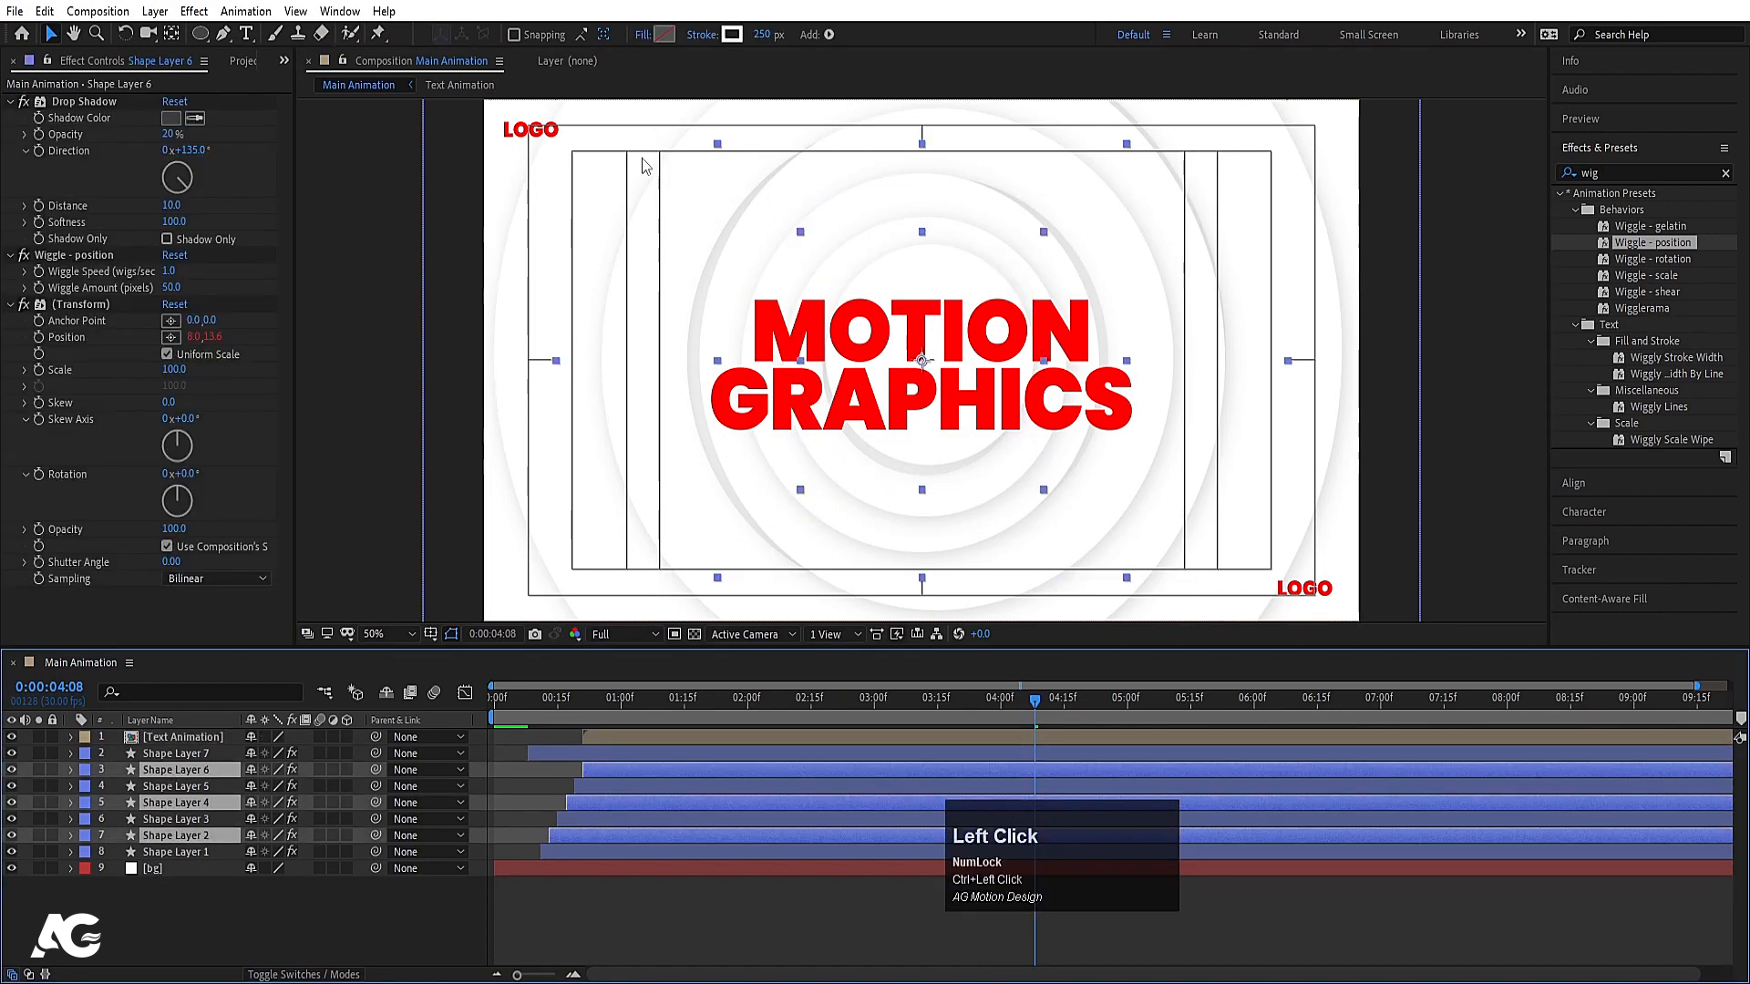
pyautogui.click(731, 34)
pyautogui.moveTo(314, 299); pyautogui.dragTo(321, 255)
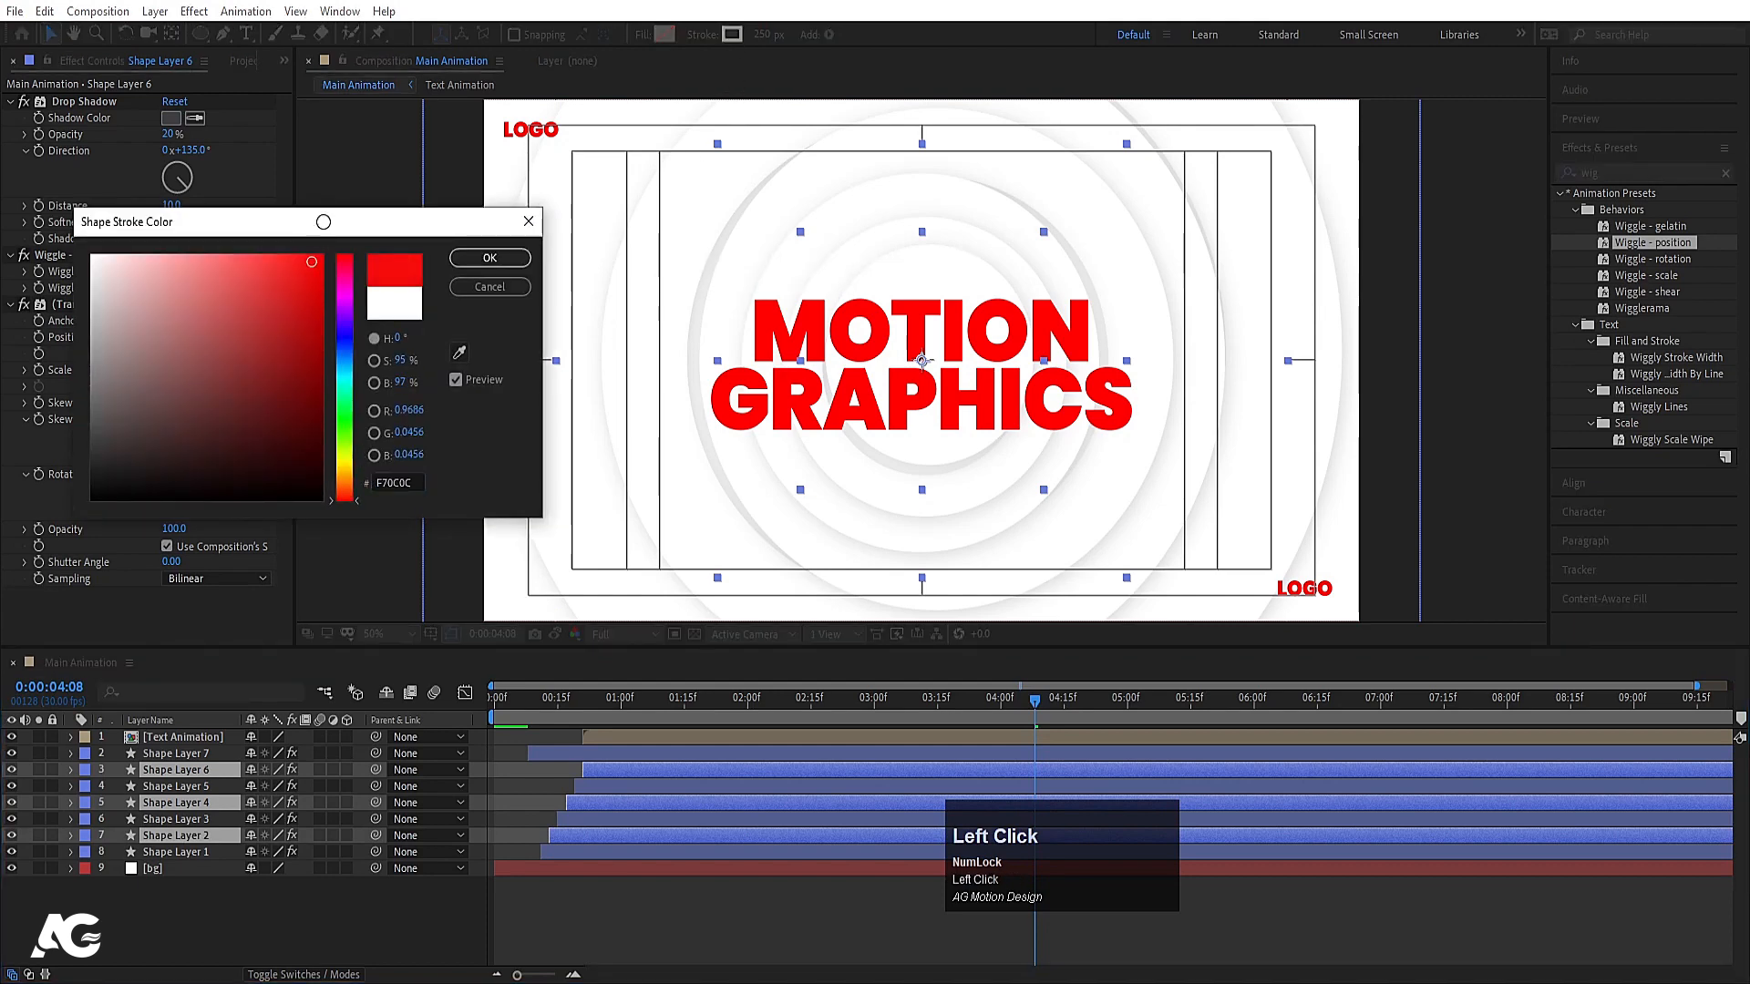
pyautogui.click(347, 297)
pyautogui.moveTo(307, 304)
pyautogui.mouseDown()
pyautogui.moveTo(320, 316)
pyautogui.moveTo(259, 293)
pyautogui.moveTo(65, 308)
pyautogui.moveTo(60, 260)
pyautogui.moveTo(47, 515)
pyautogui.moveTo(53, 202)
pyautogui.mouseUp()
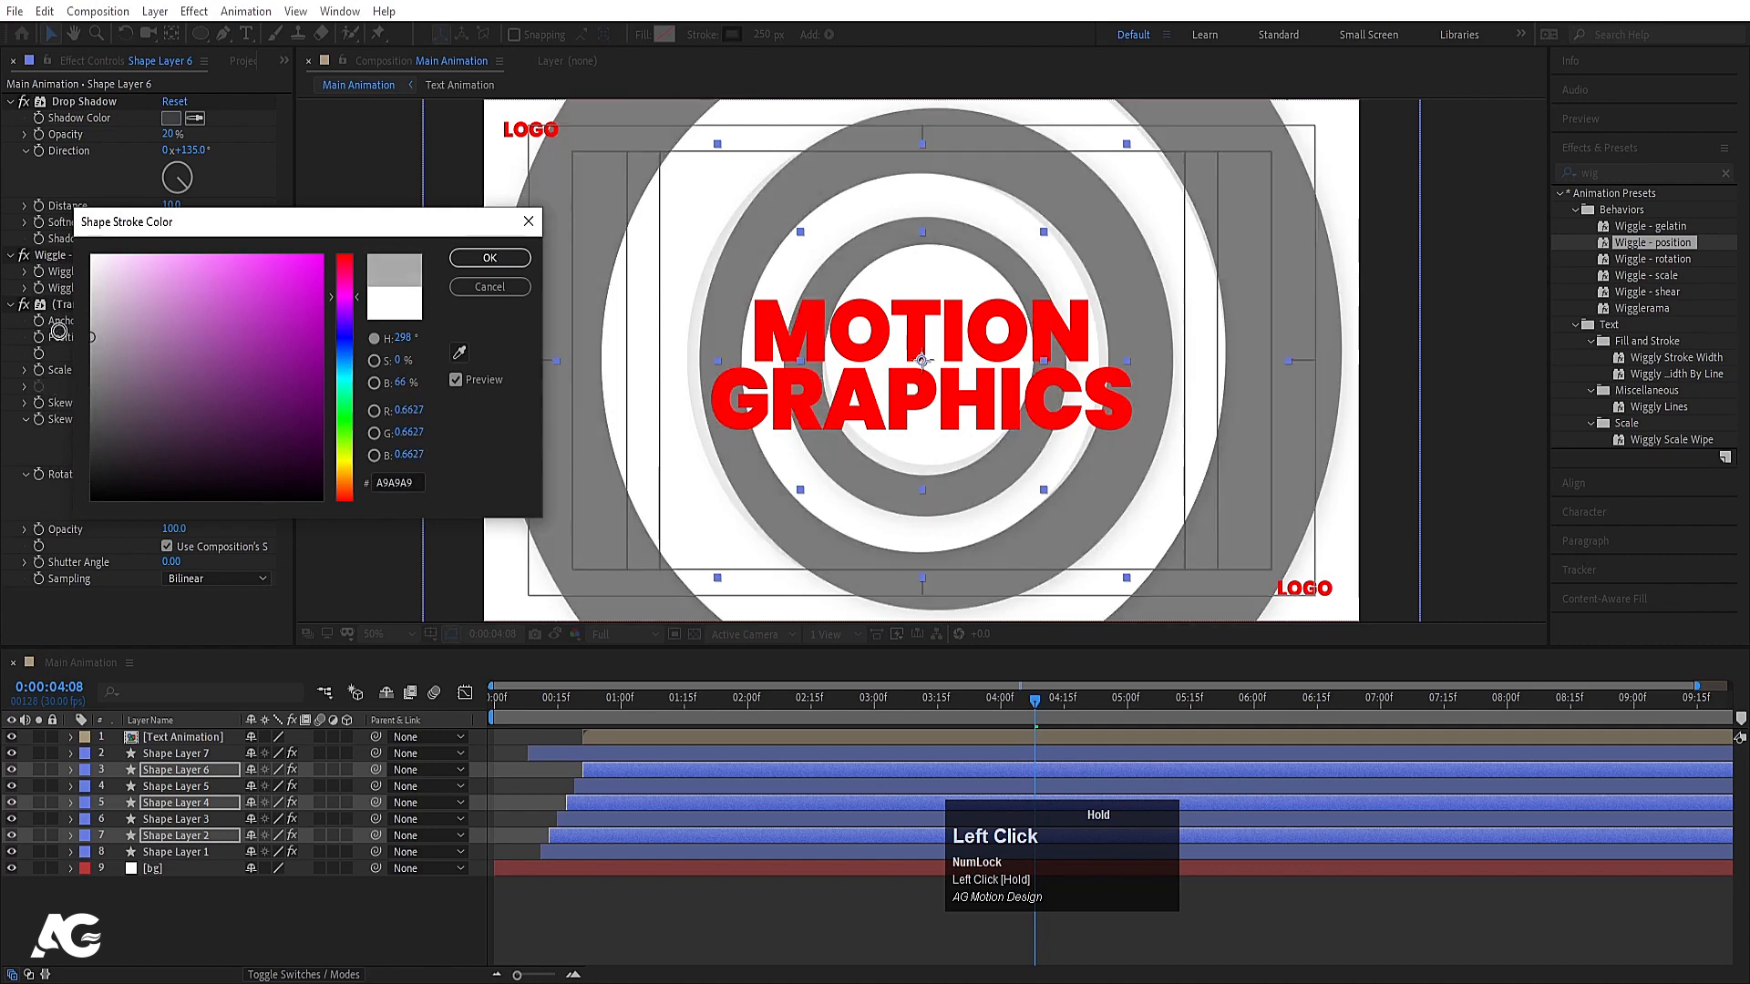
pyautogui.click(460, 261)
# Apply the Fill effect to the Text Animation layer with the dark grey colour 2C2C2C
pyautogui.click(150, 737)
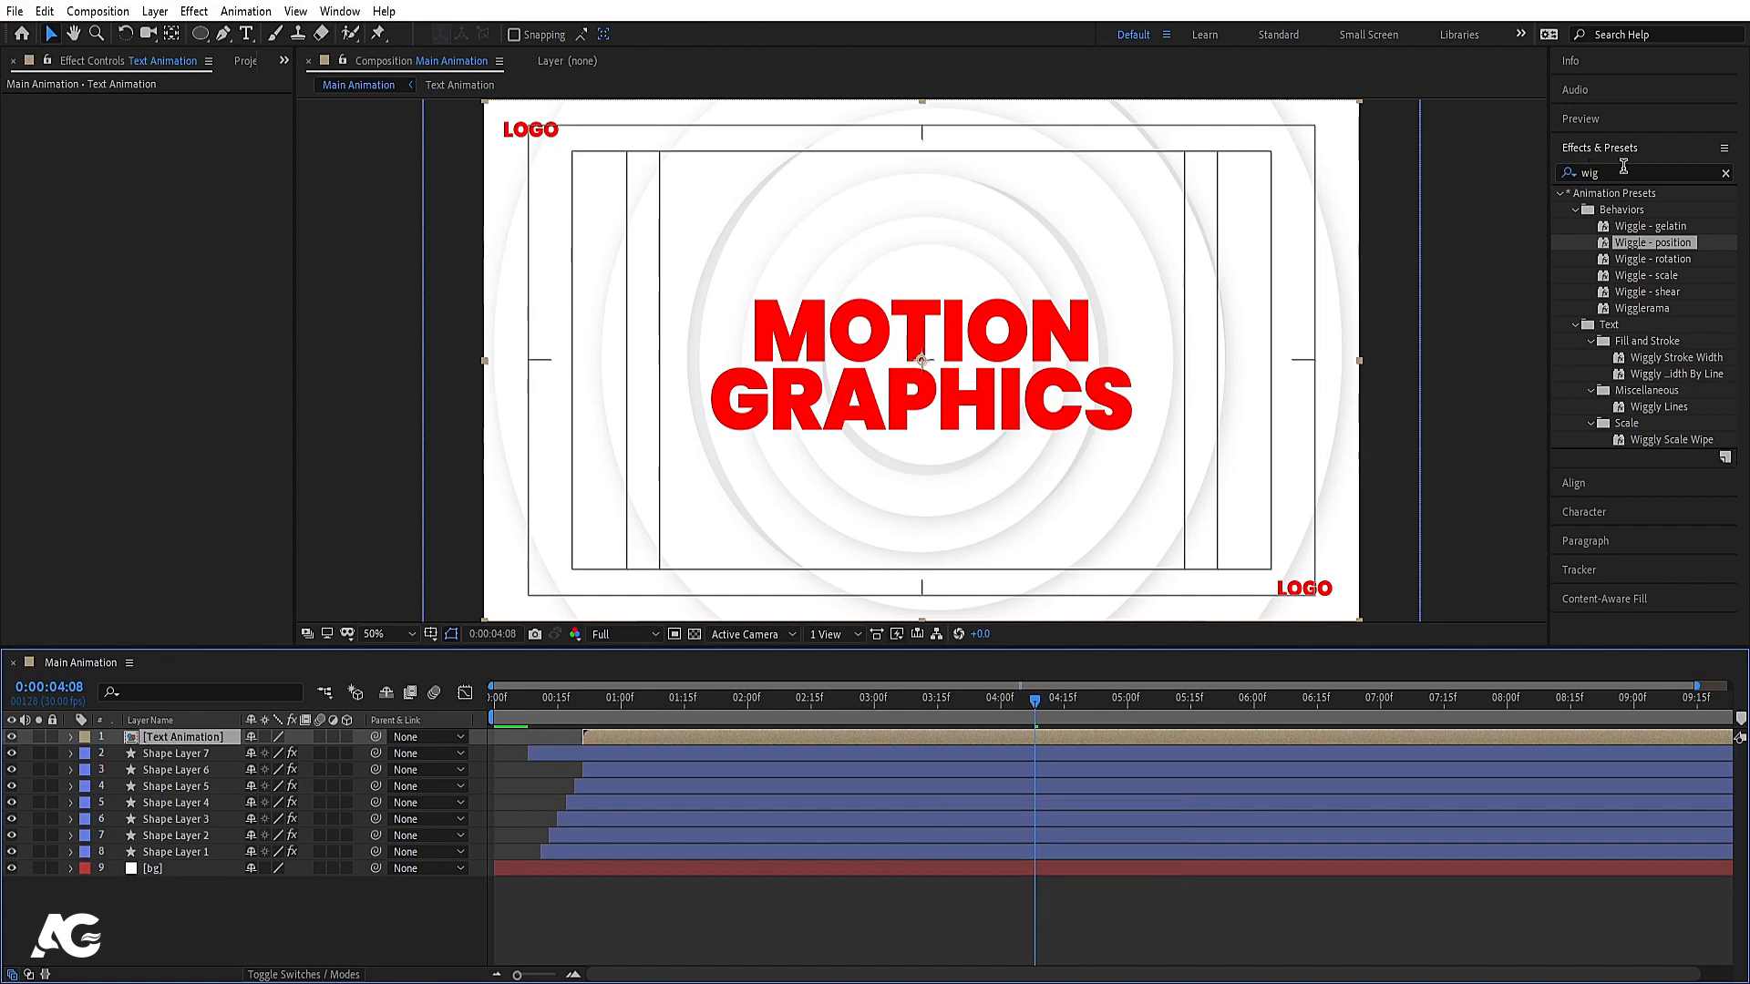
pyautogui.hotkey('ctrl', 'a')
pyautogui.write('fill')
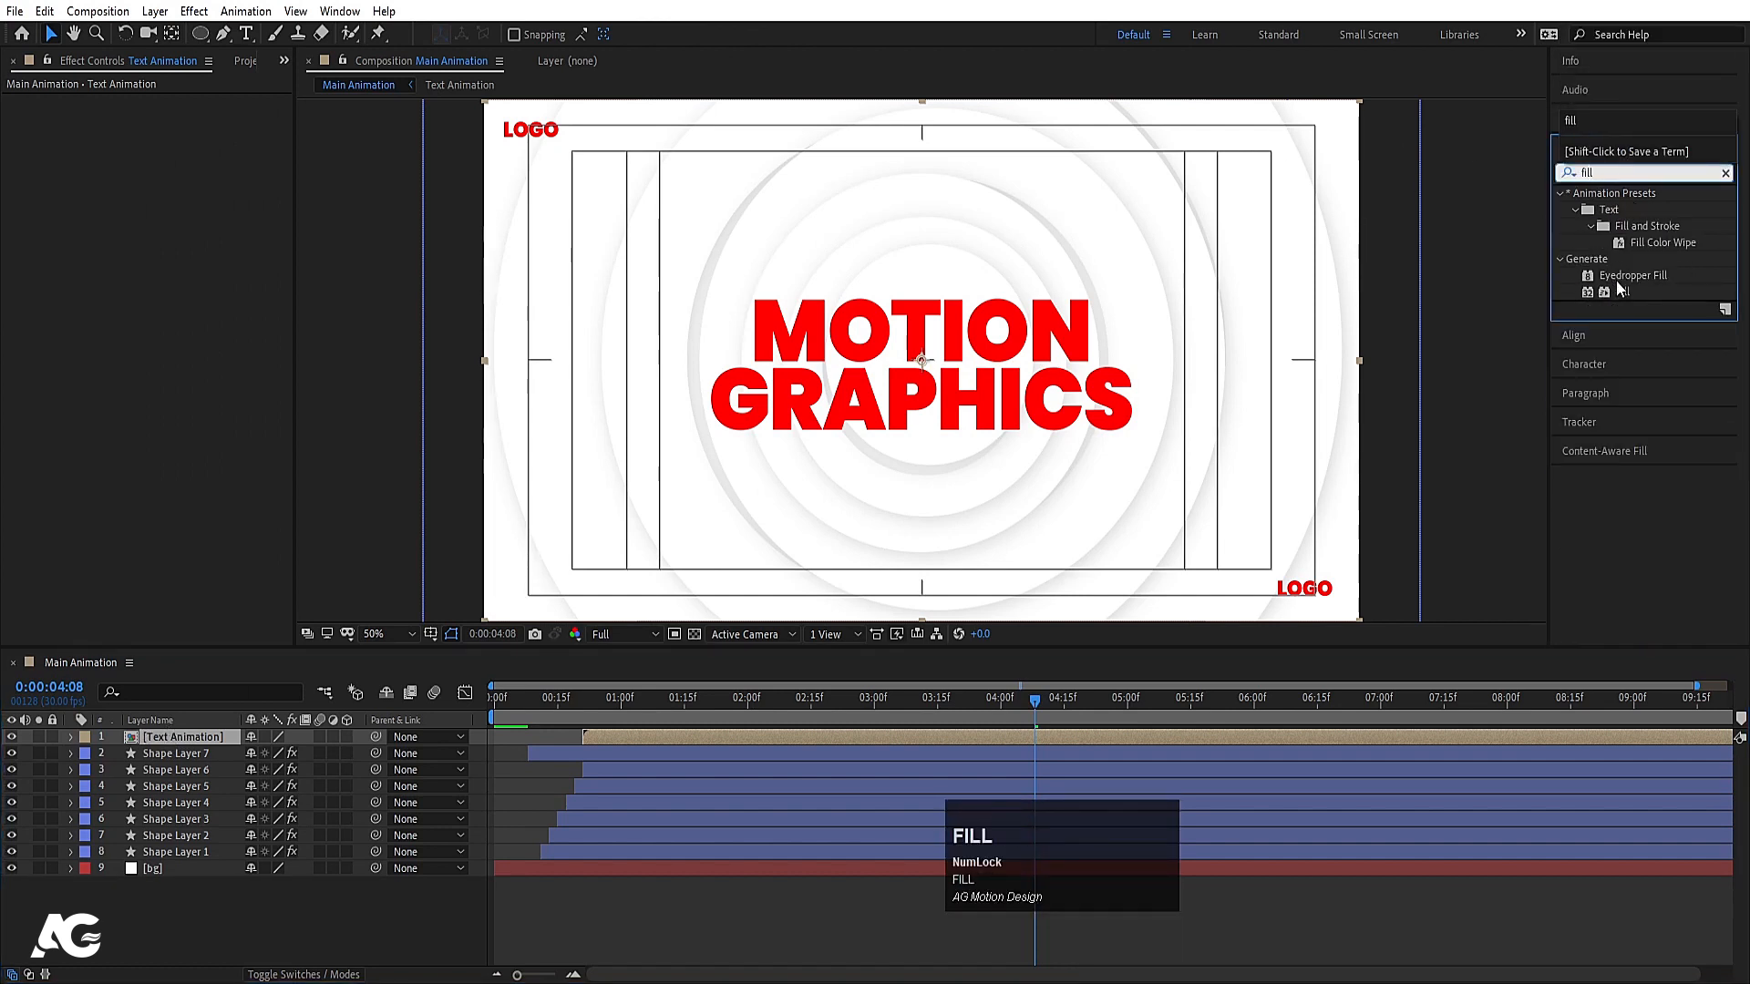
pyautogui.moveTo(1618, 288); pyautogui.dragTo(116, 137)
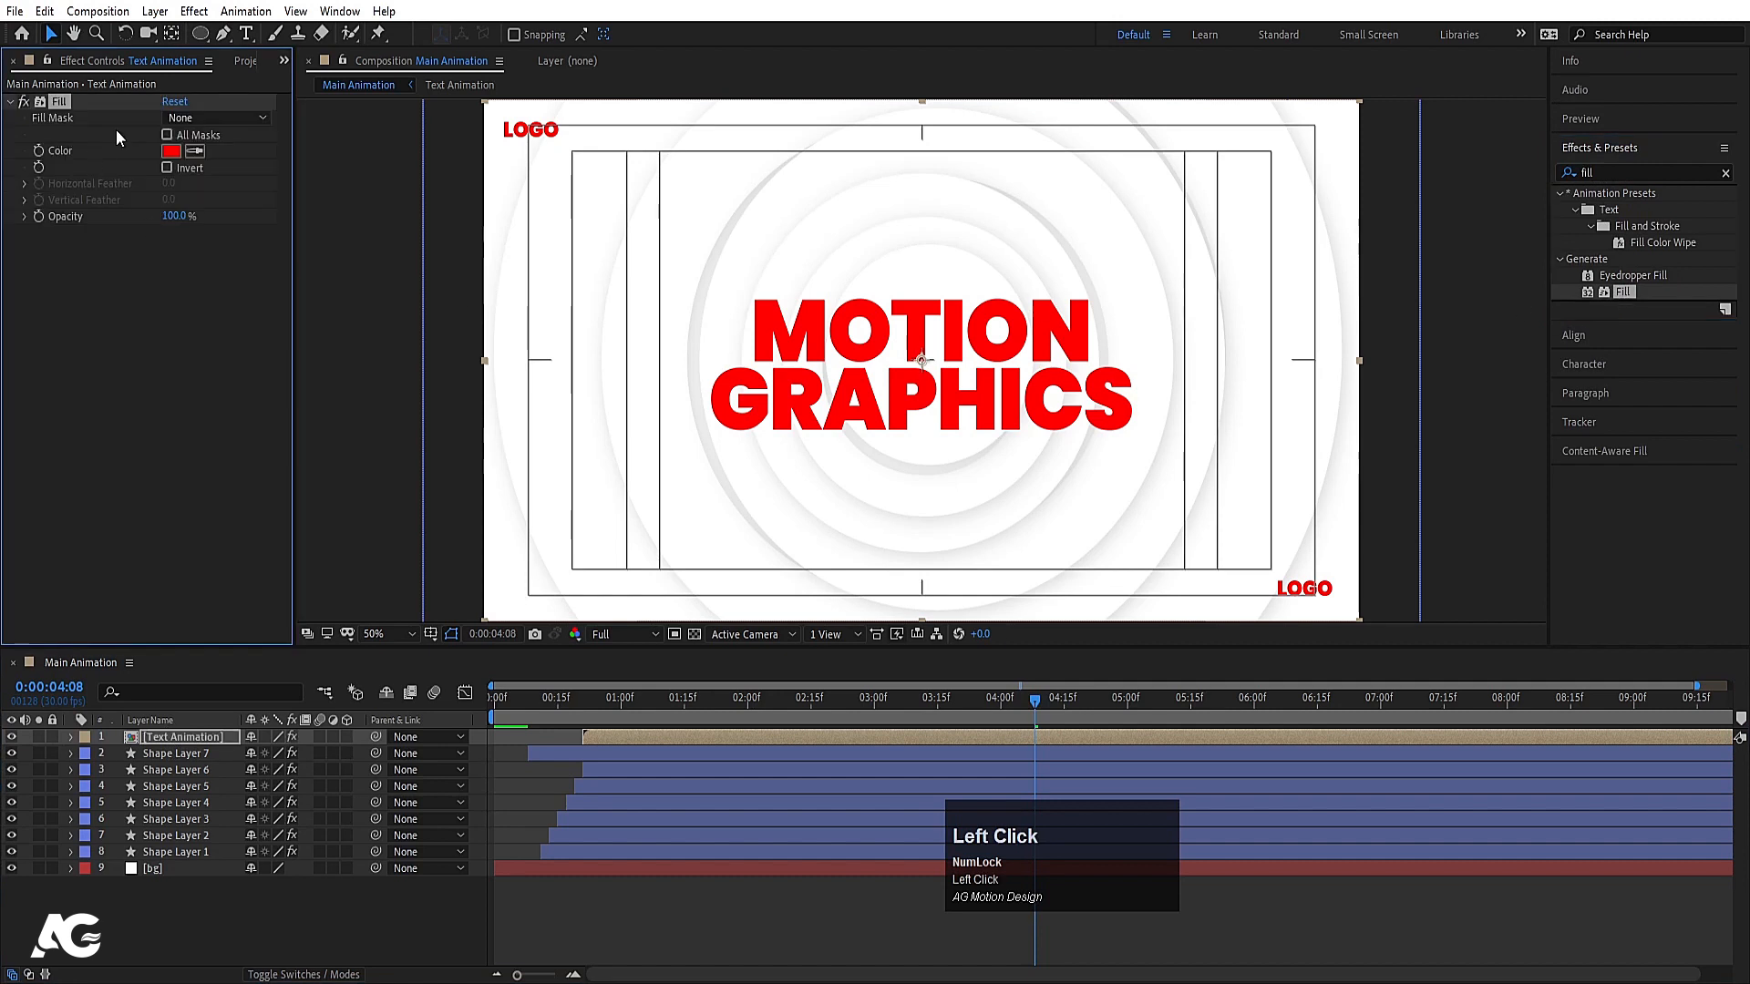
pyautogui.click(180, 152)
pyautogui.moveTo(84, 455); pyautogui.dragTo(71, 457)
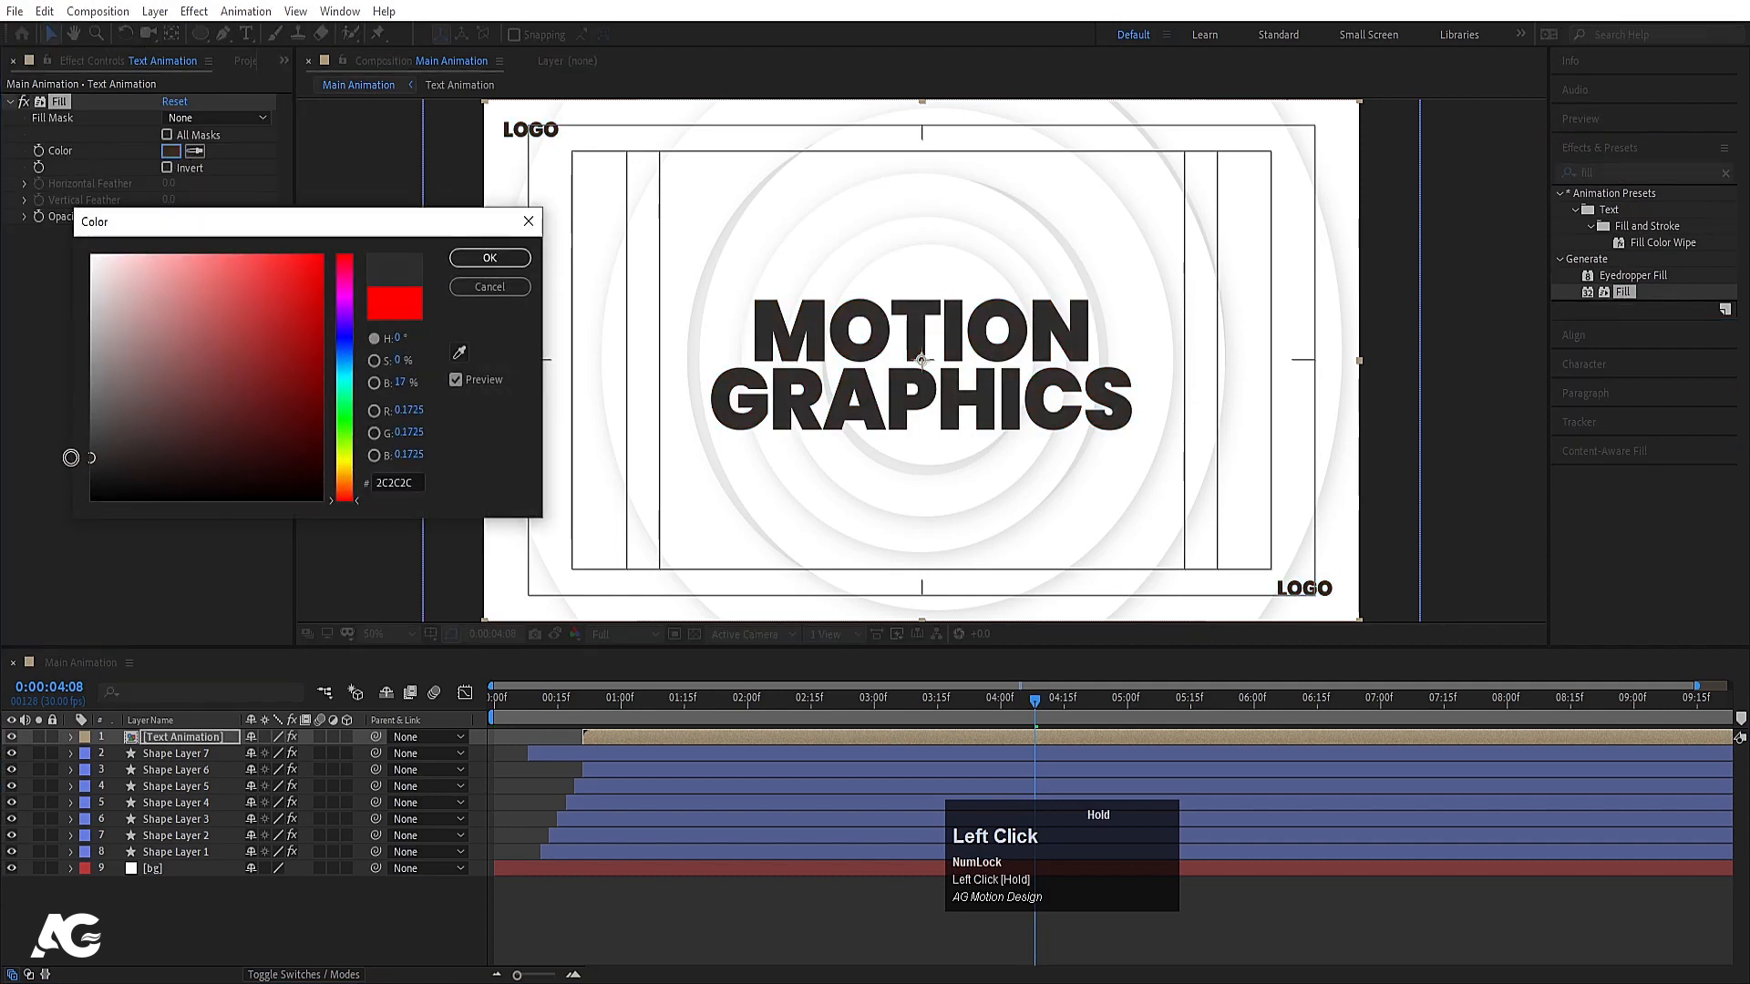
pyautogui.click(473, 260)
# Preview the Main Animation composition from the first frame at full resolution
pyautogui.click(567, 933)
pyautogui.click(491, 696)
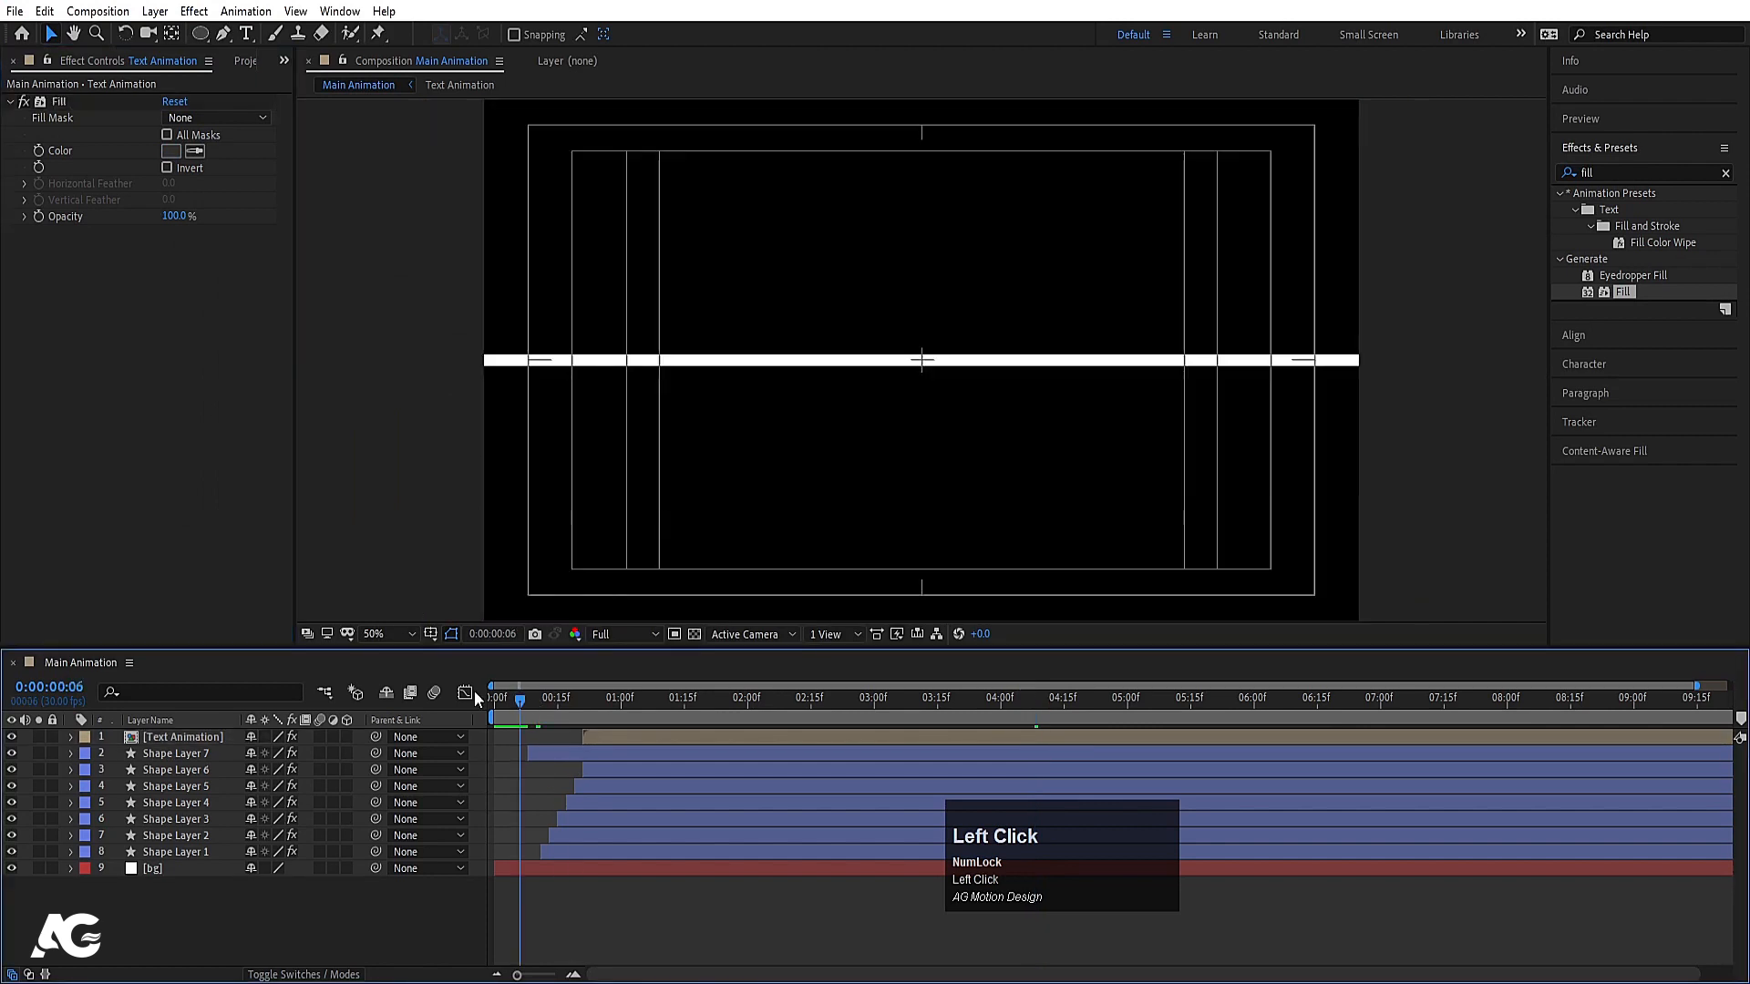
pyautogui.press('space')
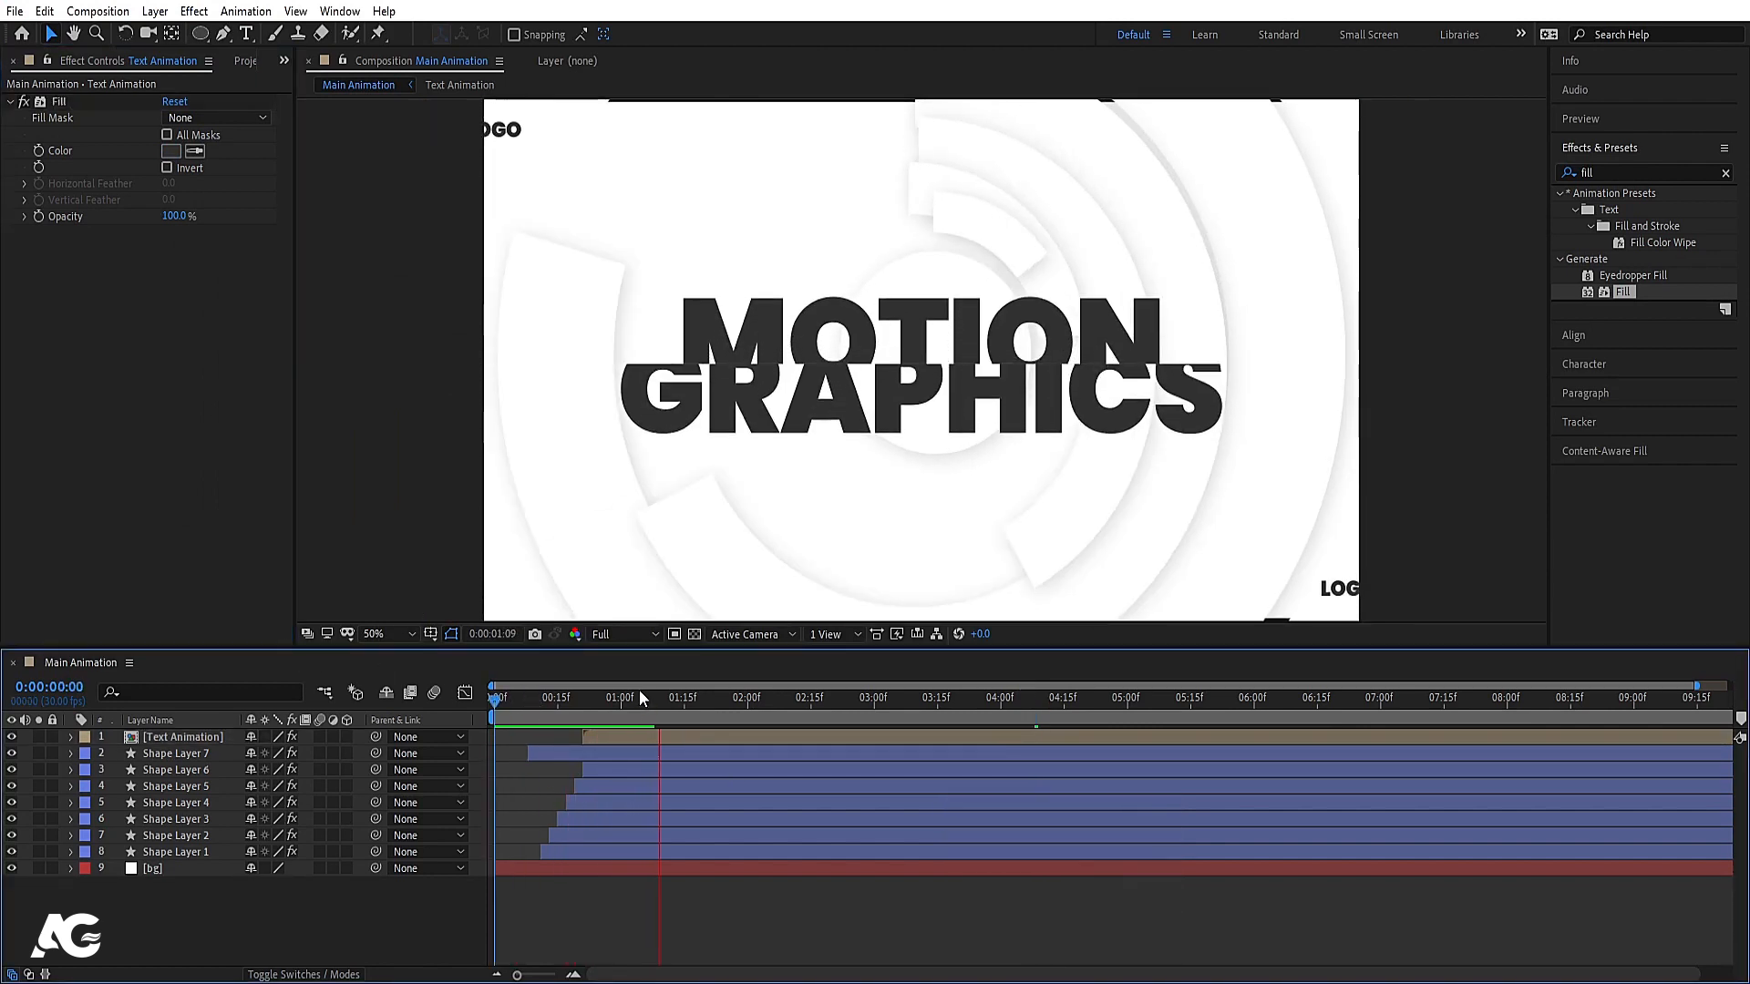
# Set the preview resolution to Quarter and preview the Main Animation composition from the first frame
pyautogui.press('space')
pyautogui.click(463, 656)
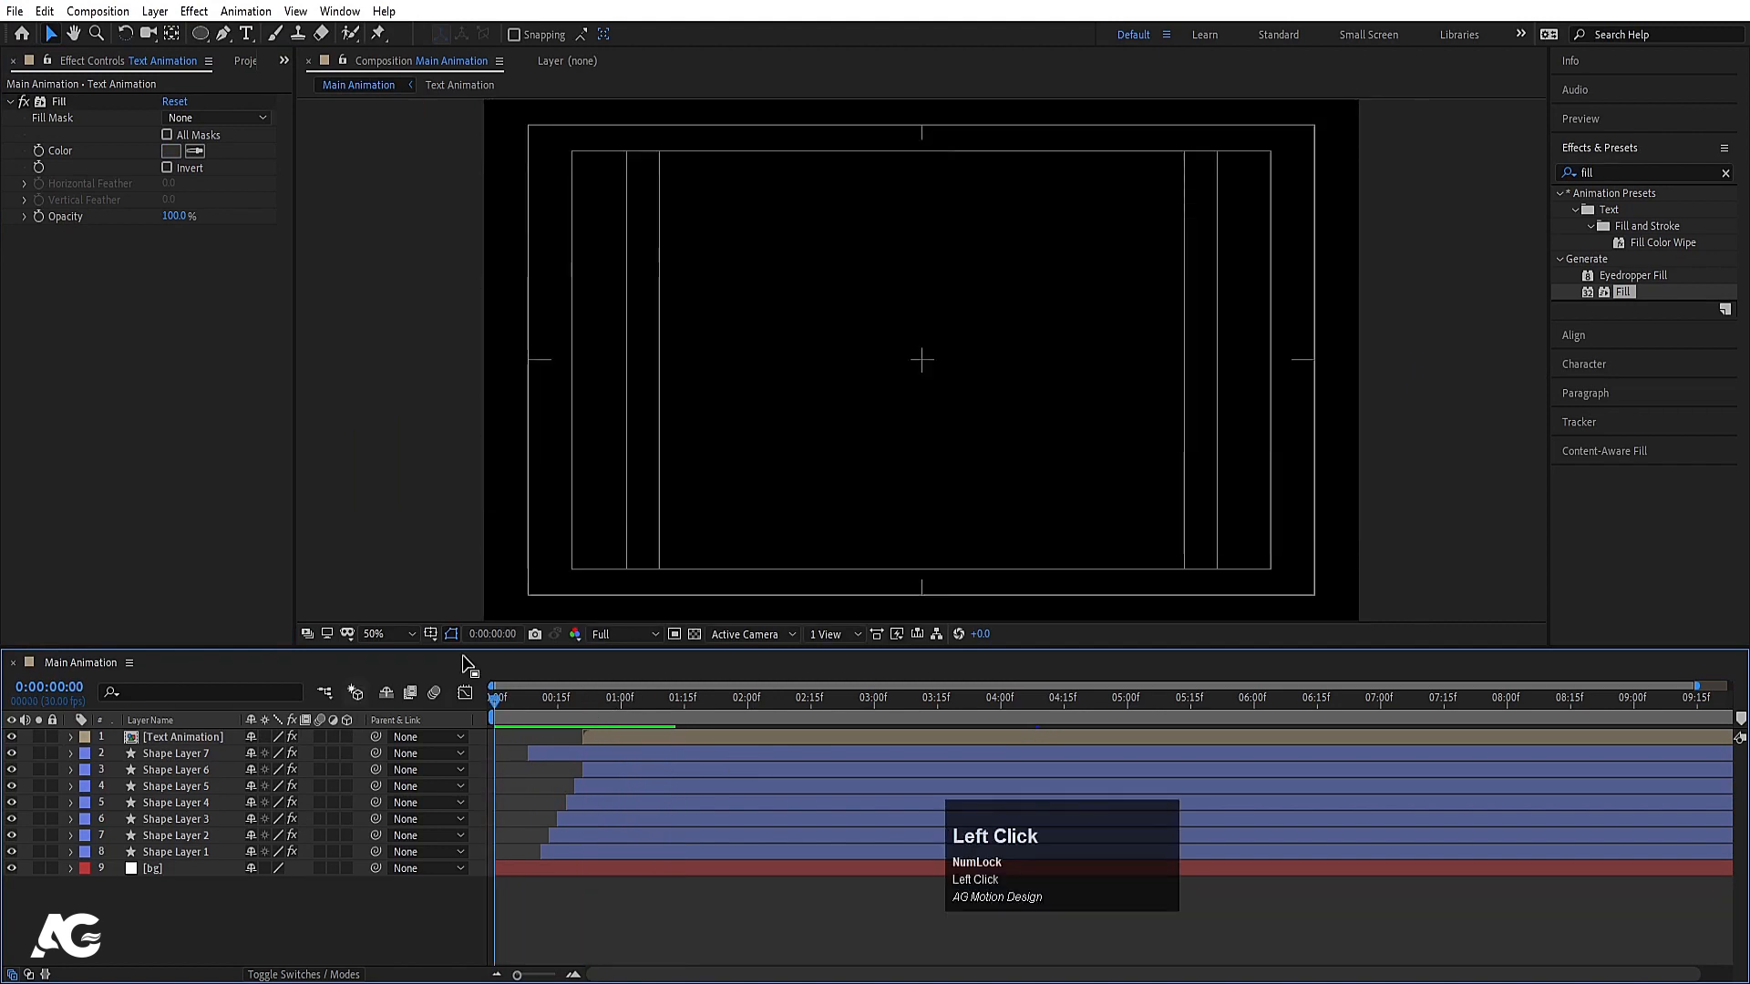
pyautogui.click(602, 634)
pyautogui.click(626, 744)
pyautogui.press('space')
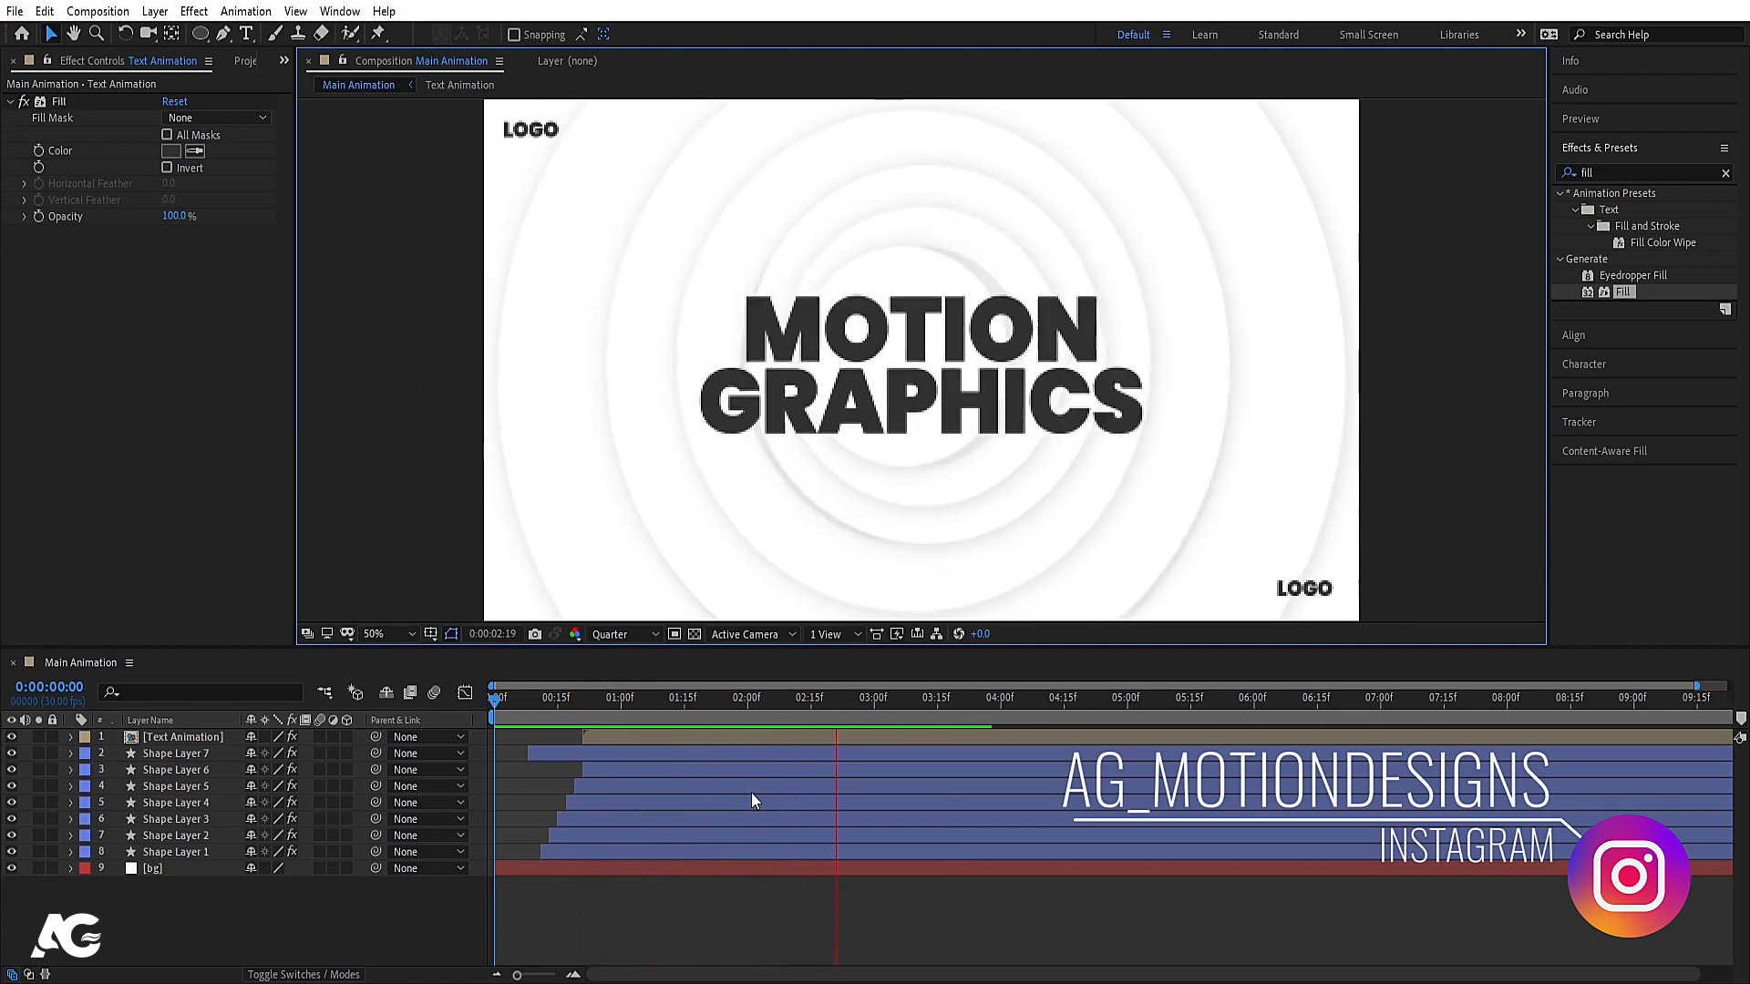
pyautogui.press('space')
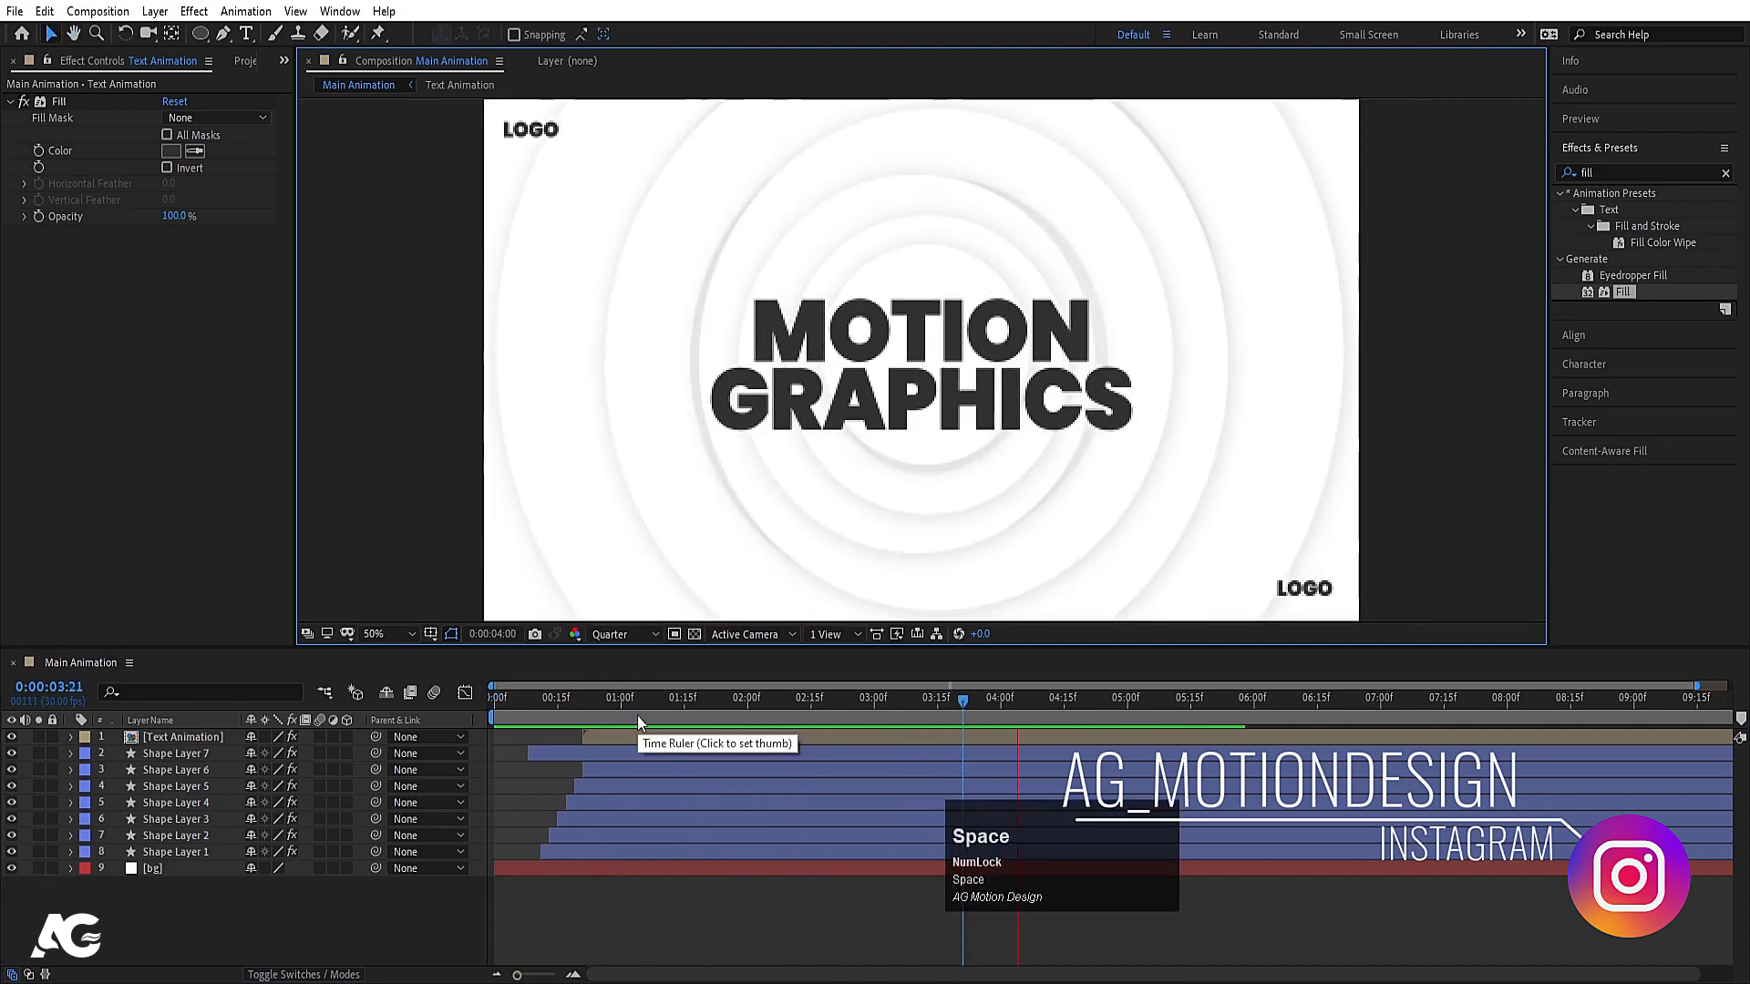
# Pre-compose Shape Layers 1 to 7 into a new composition named Bg elements, moving all attributes into it
pyautogui.click(178, 755)
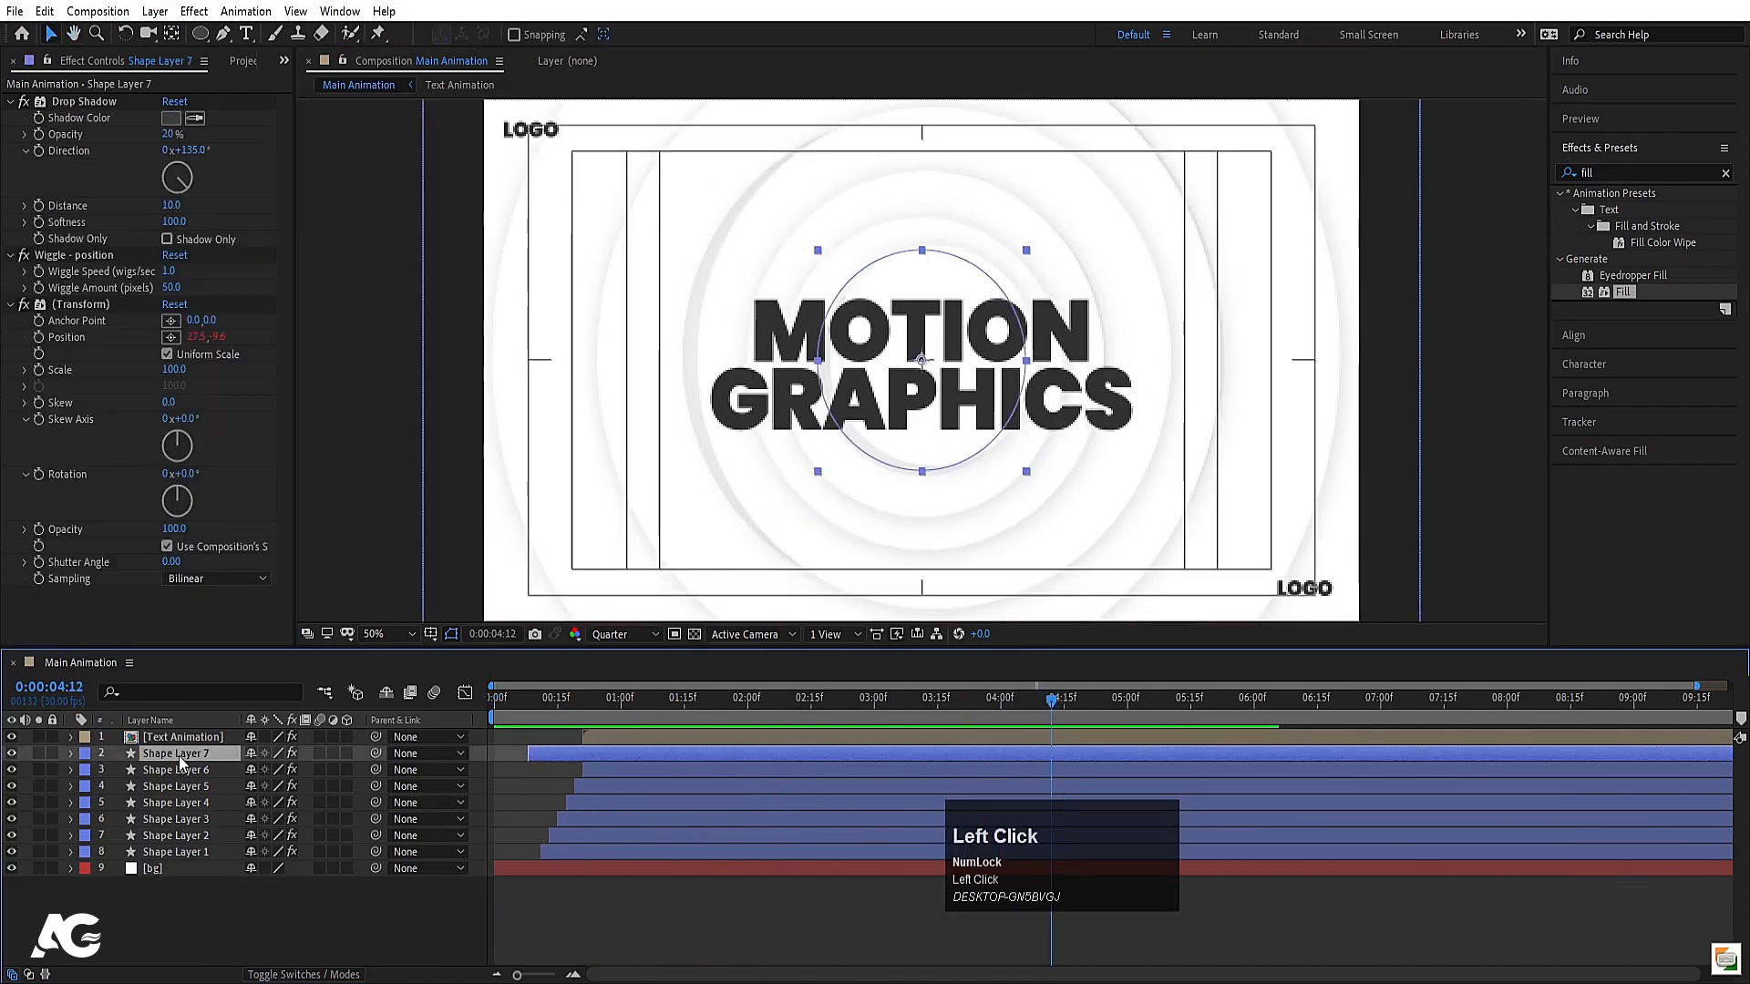
pyautogui.keyDown('shift'); pyautogui.click(179, 852); pyautogui.keyUp('shift')
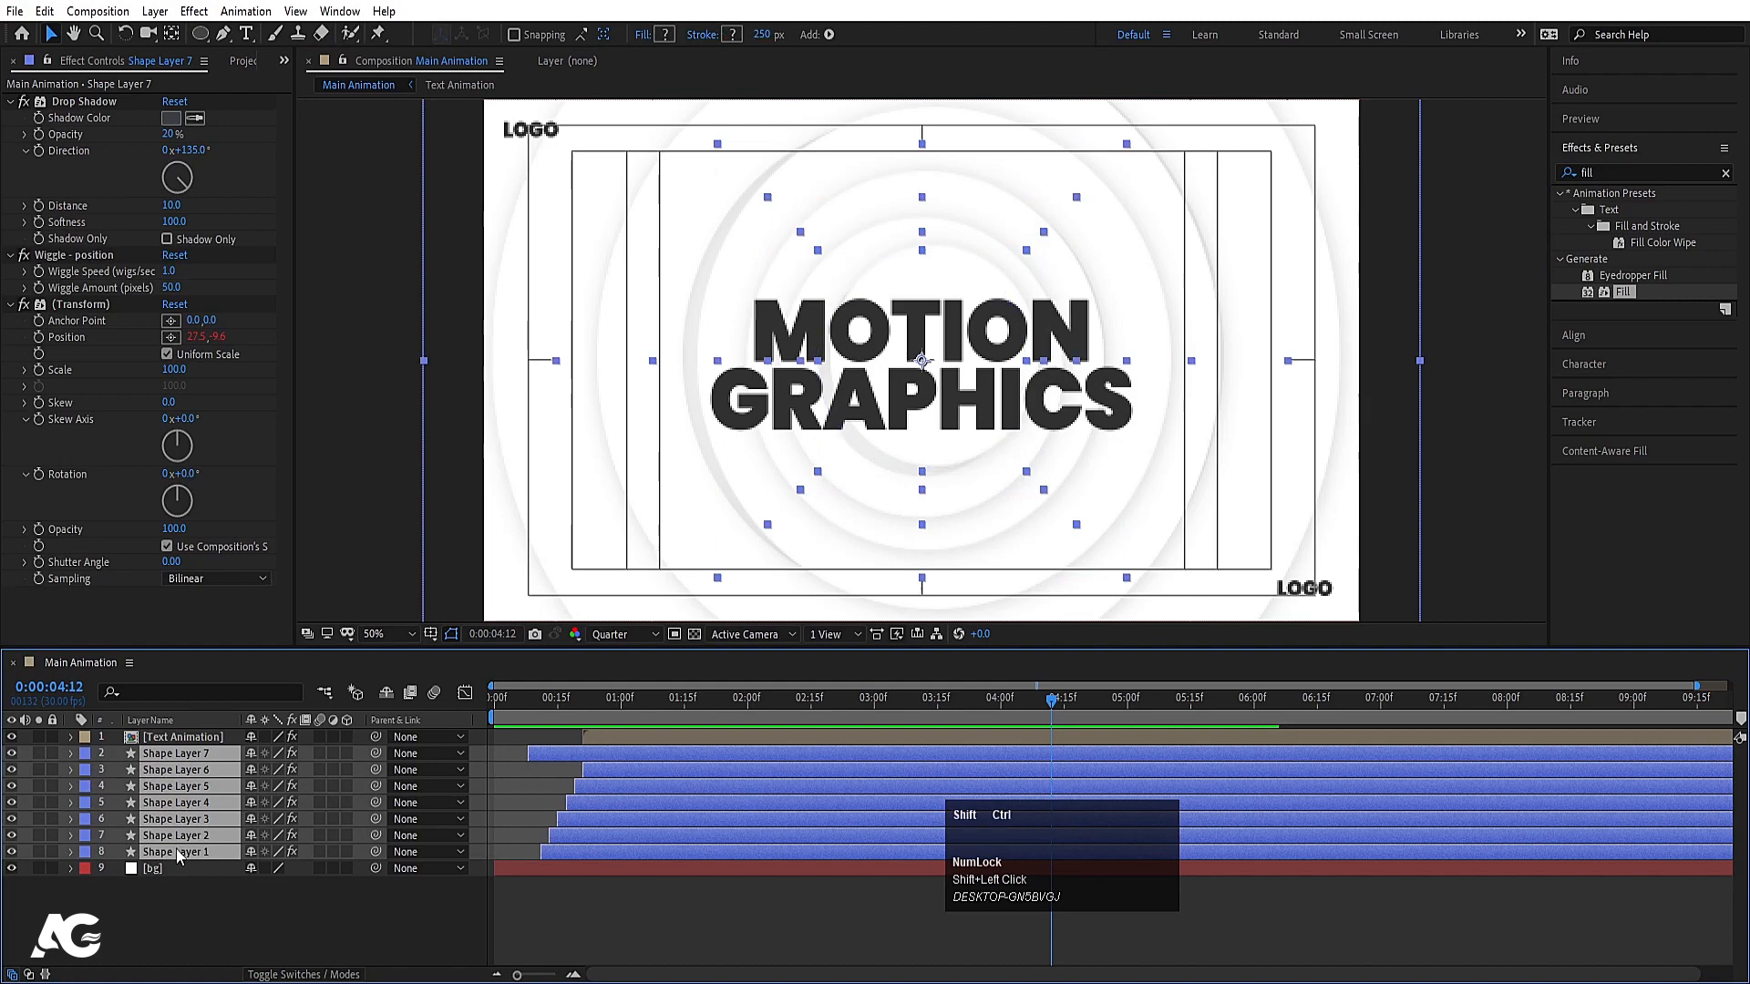
pyautogui.hotkey('ctrl', 'shift', 'c')
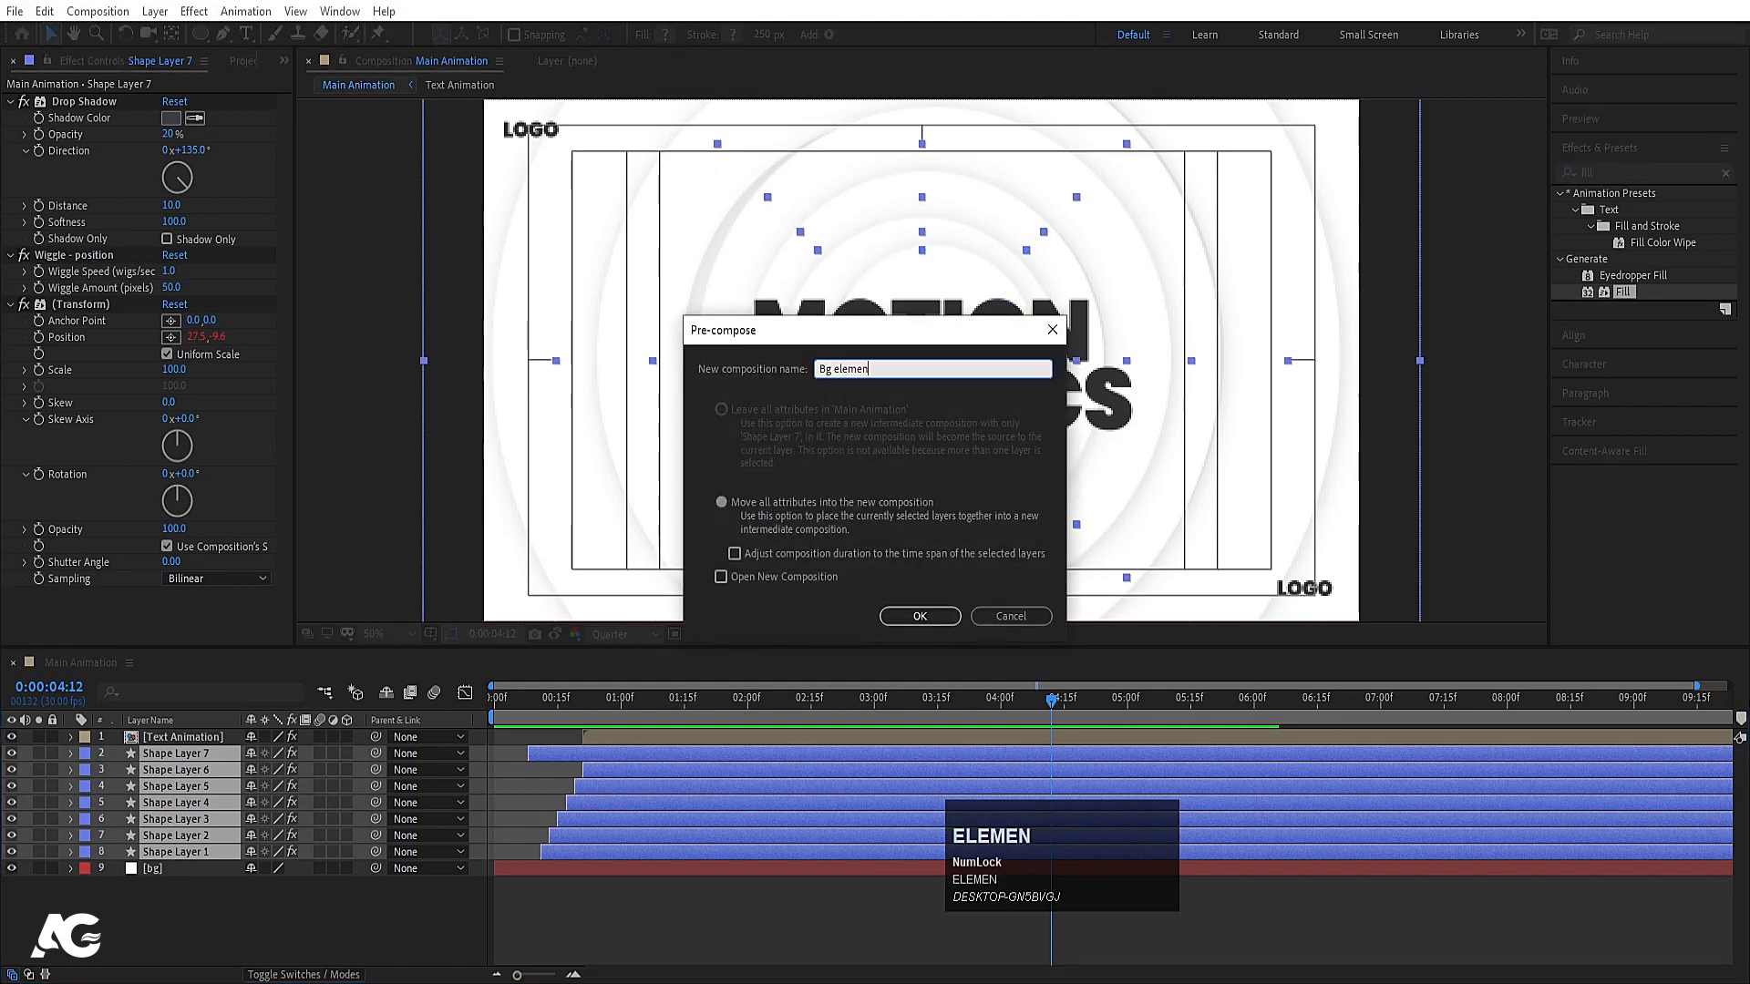
pyautogui.press('Return')
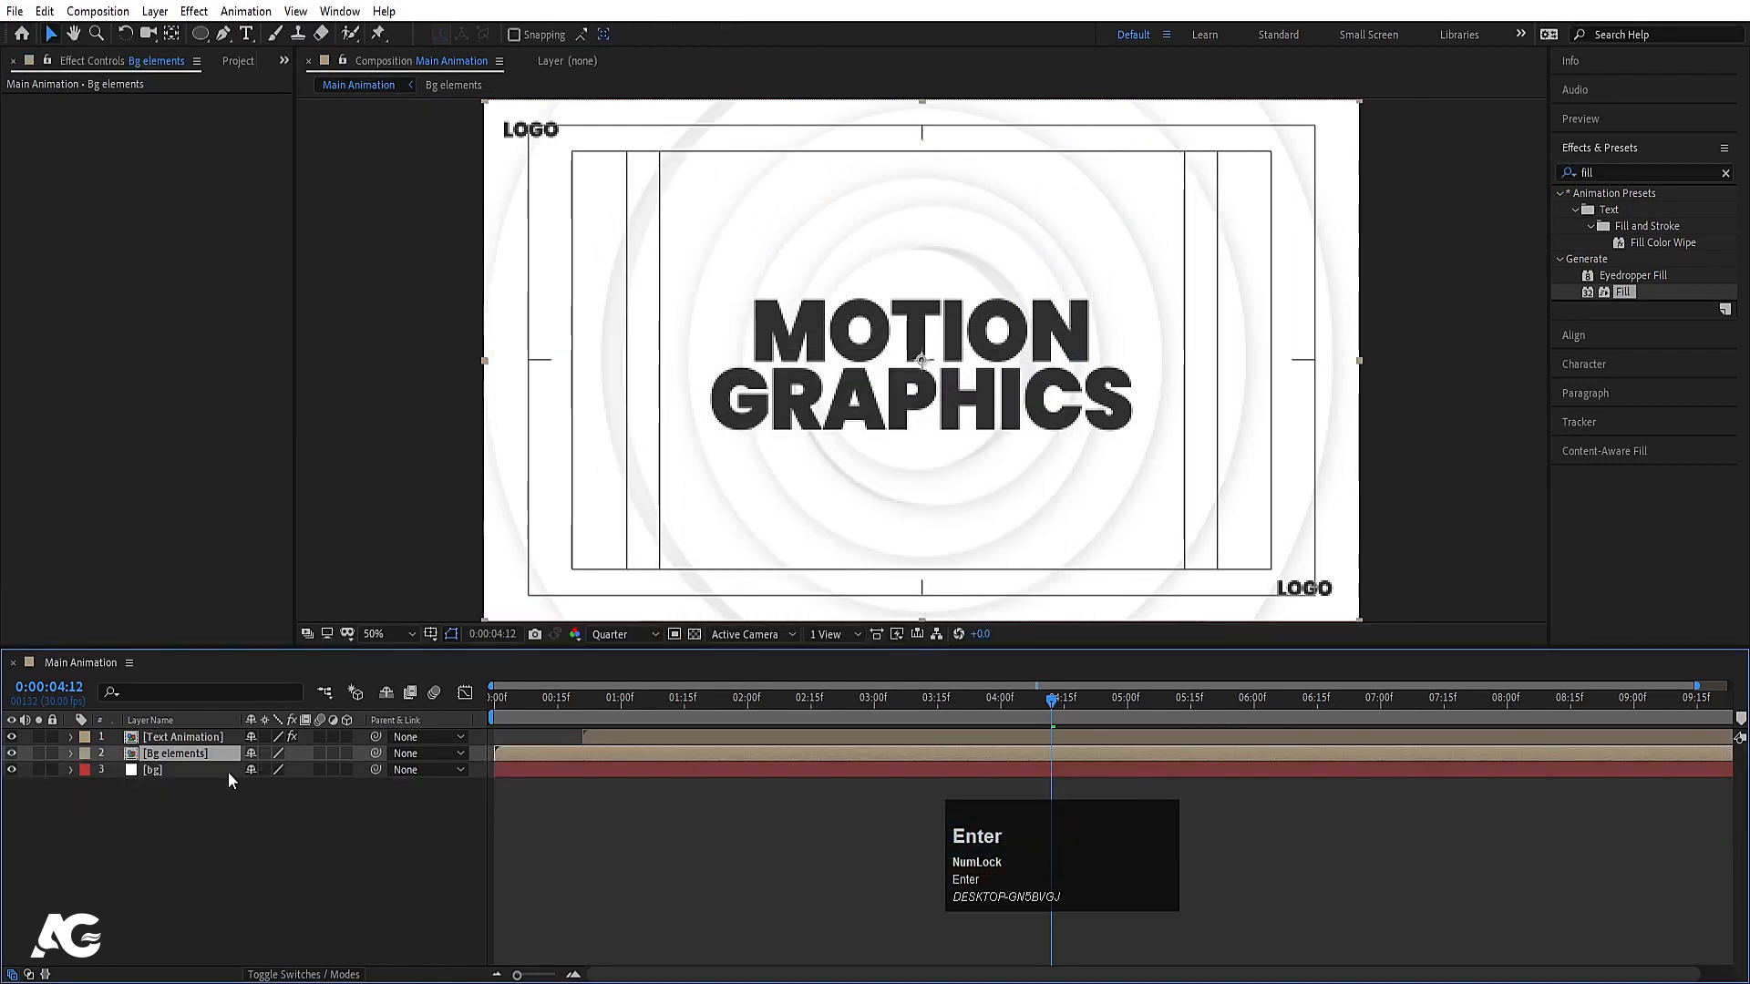
# Duplicate the Bg elements composition in the project and place the copy above all layers of Main Animation
pyautogui.hotkey('ctrl', '0')
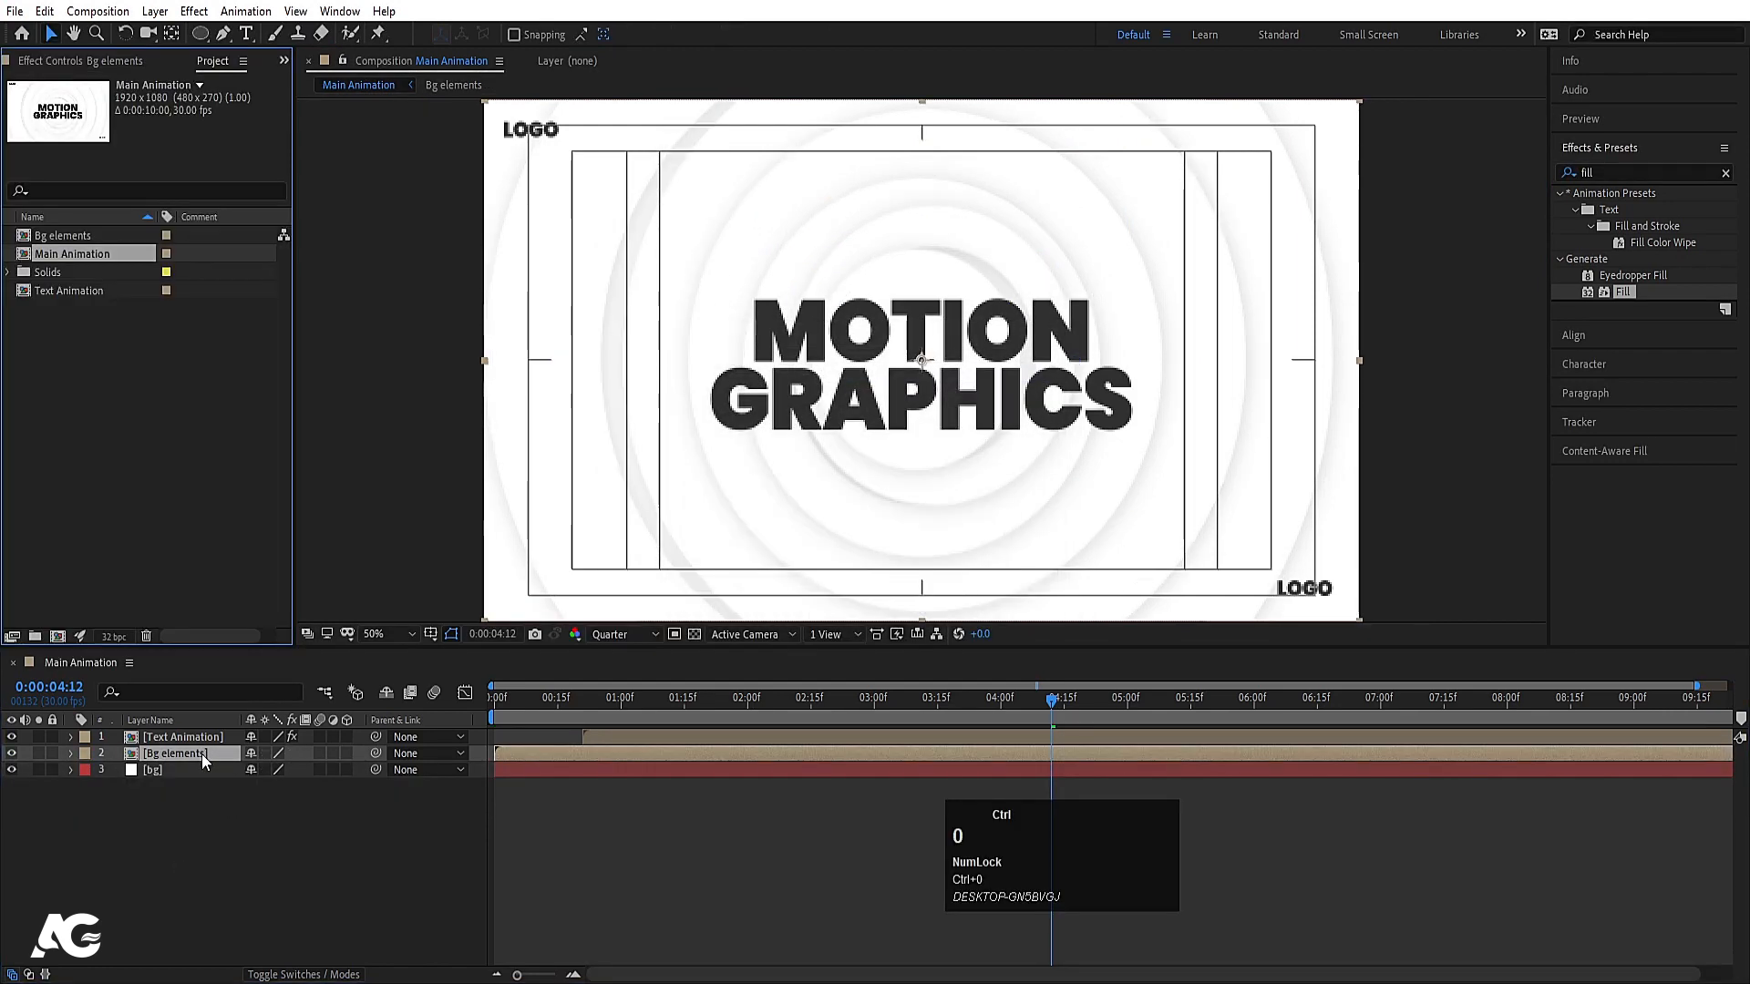
pyautogui.click(68, 236)
pyautogui.hotkey('ctrl', 'd')
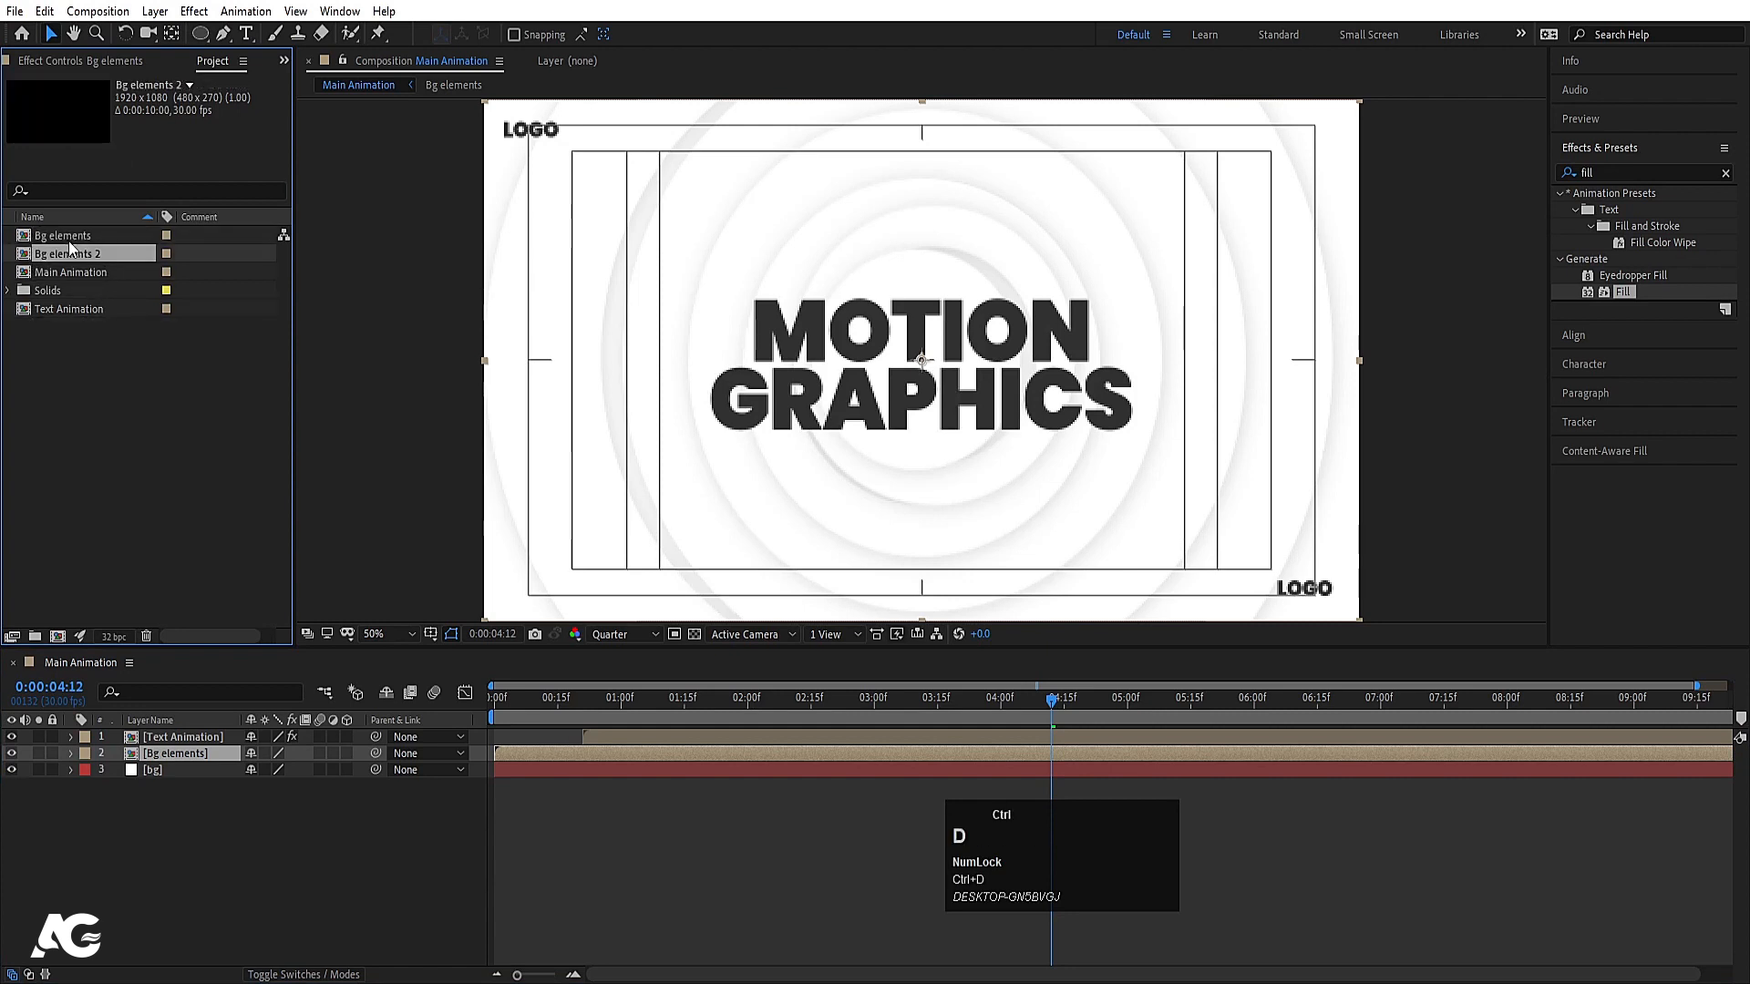
pyautogui.moveTo(142, 485); pyautogui.dragTo(225, 740)
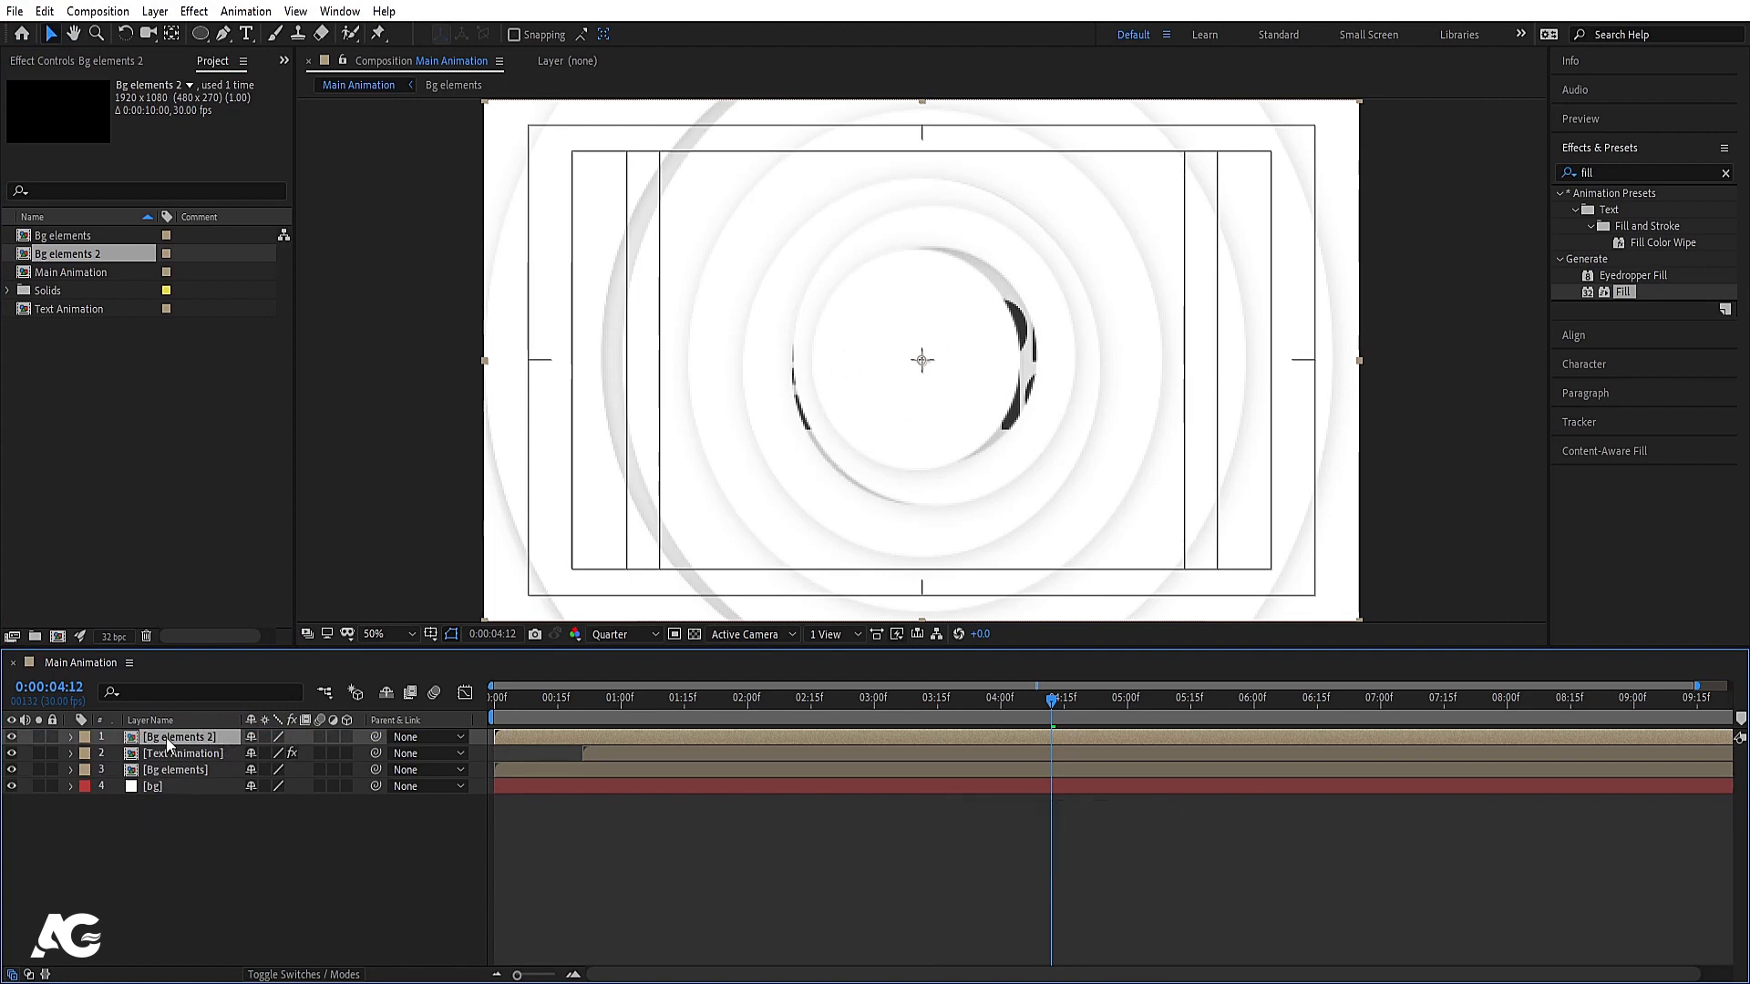
# Apply the Tint effect to the Bg elements 2 layer and swap its black and white mapping colours
pyautogui.click(1612, 171)
pyautogui.hotkey('ctrl', 'a')
pyautogui.write('tint')
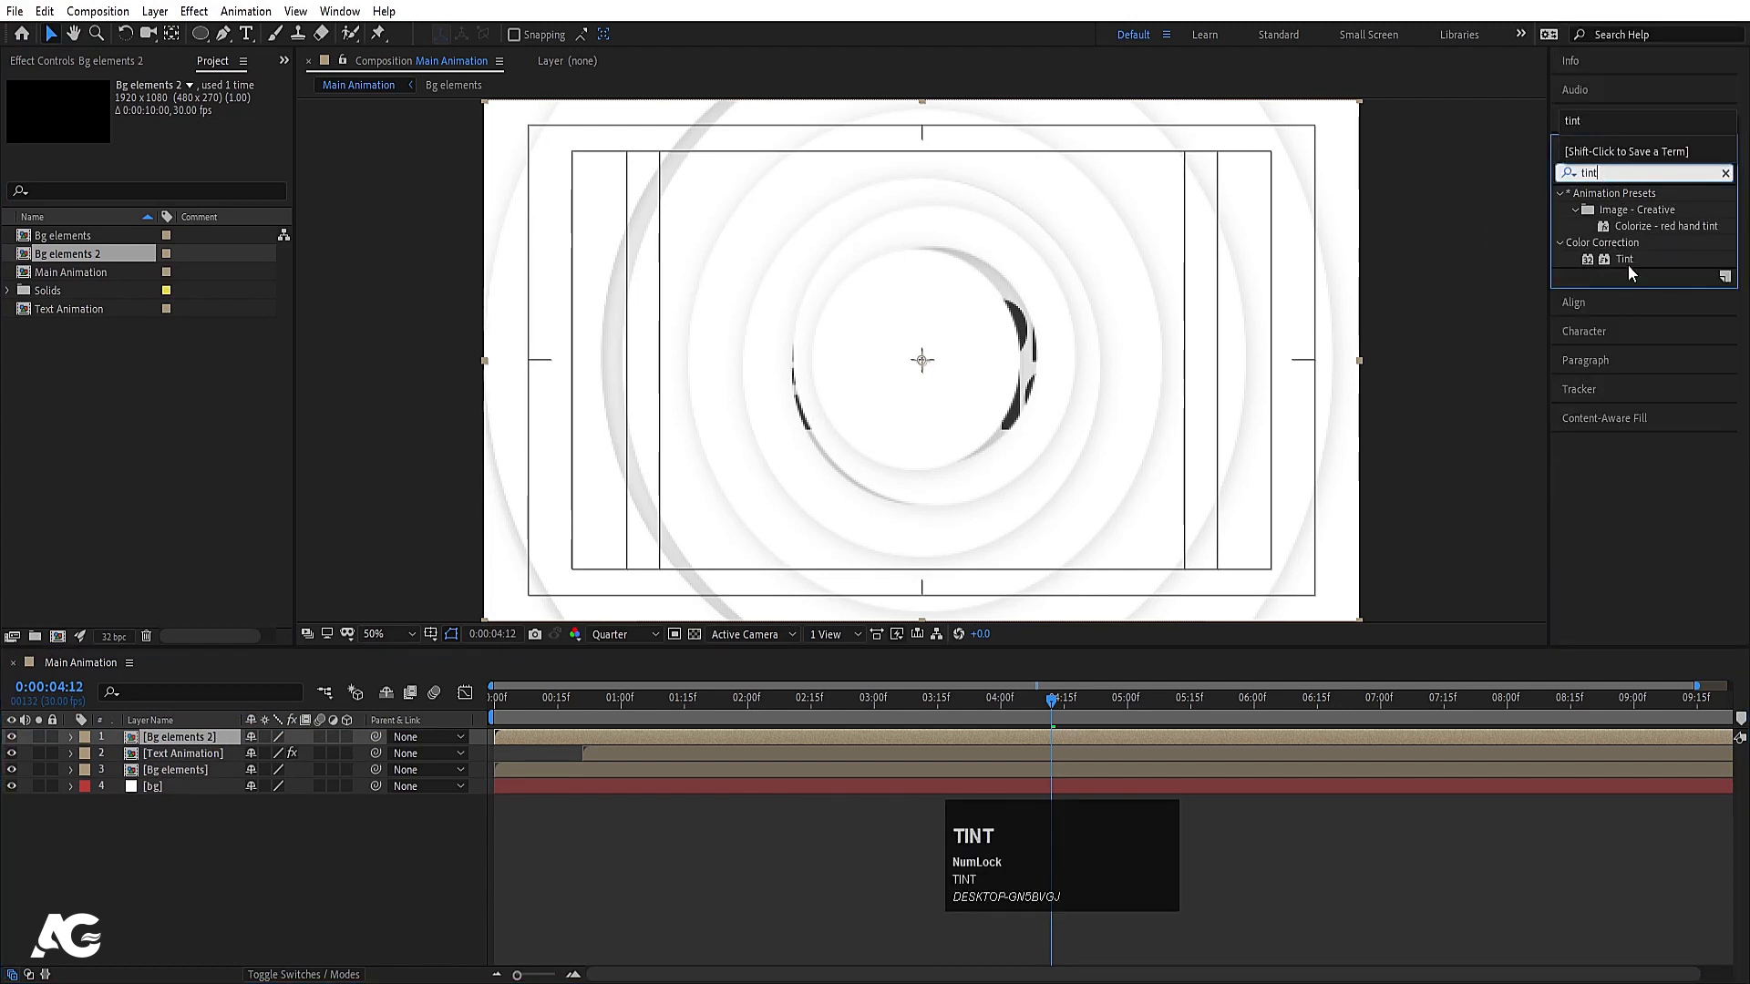
pyautogui.doubleClick(1626, 260)
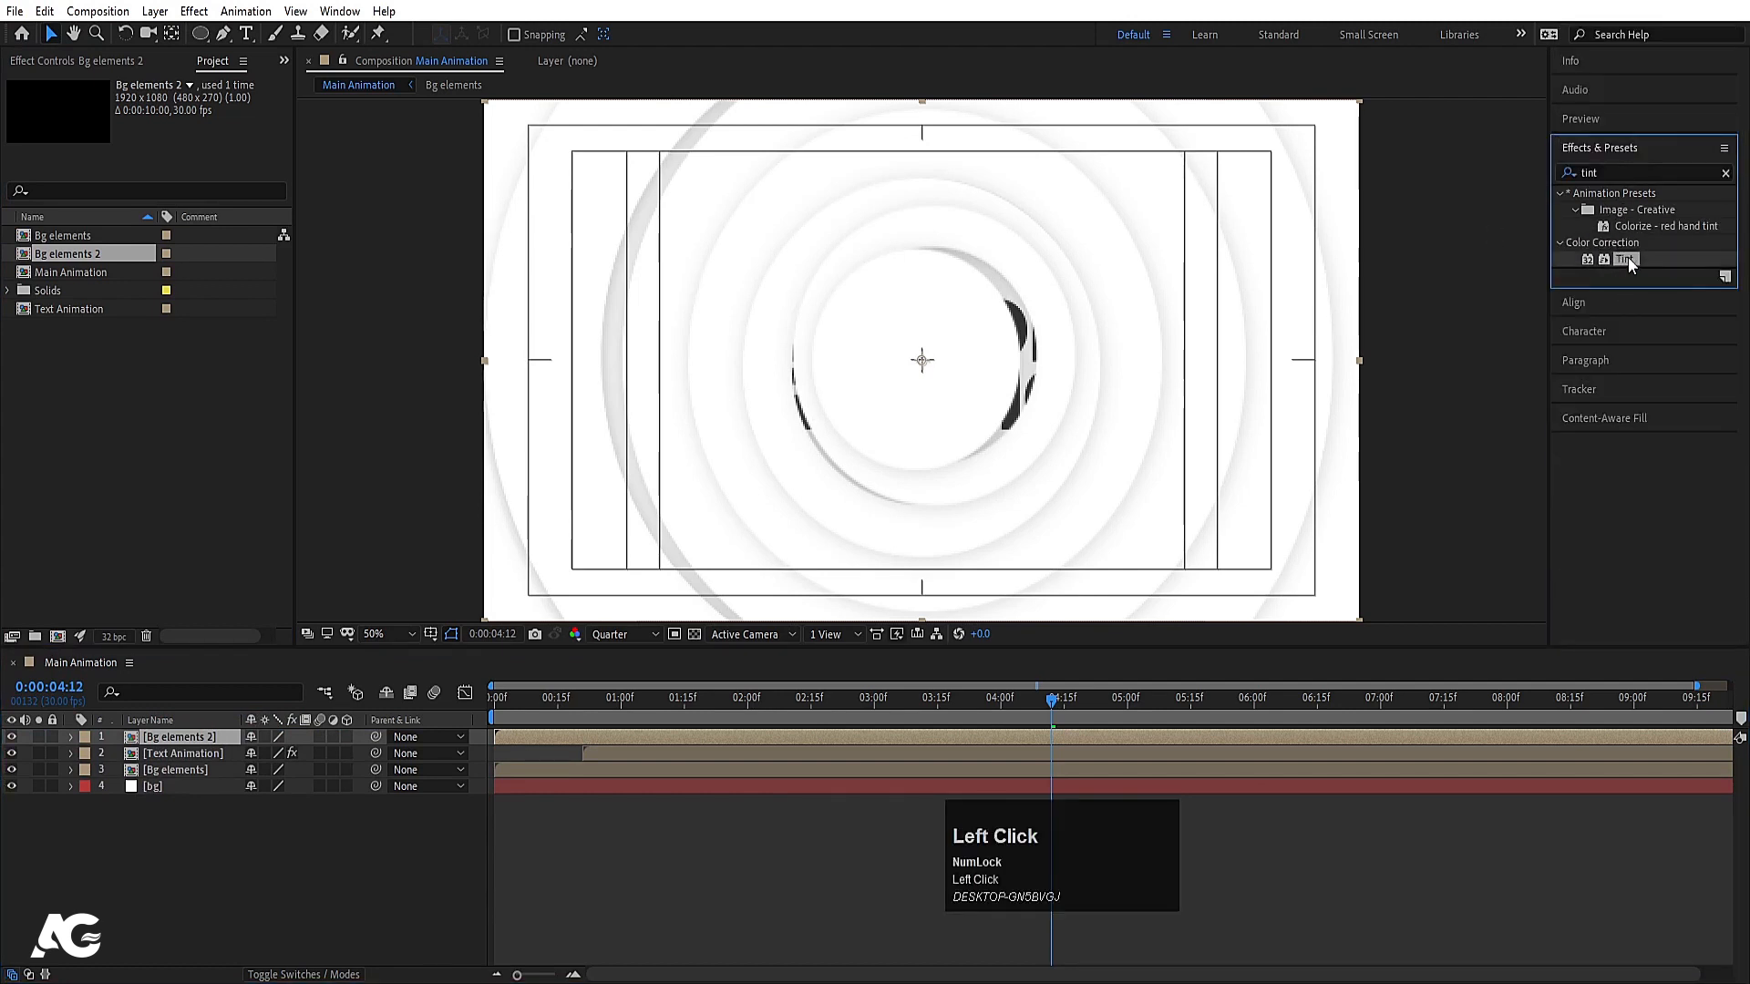
pyautogui.click(187, 167)
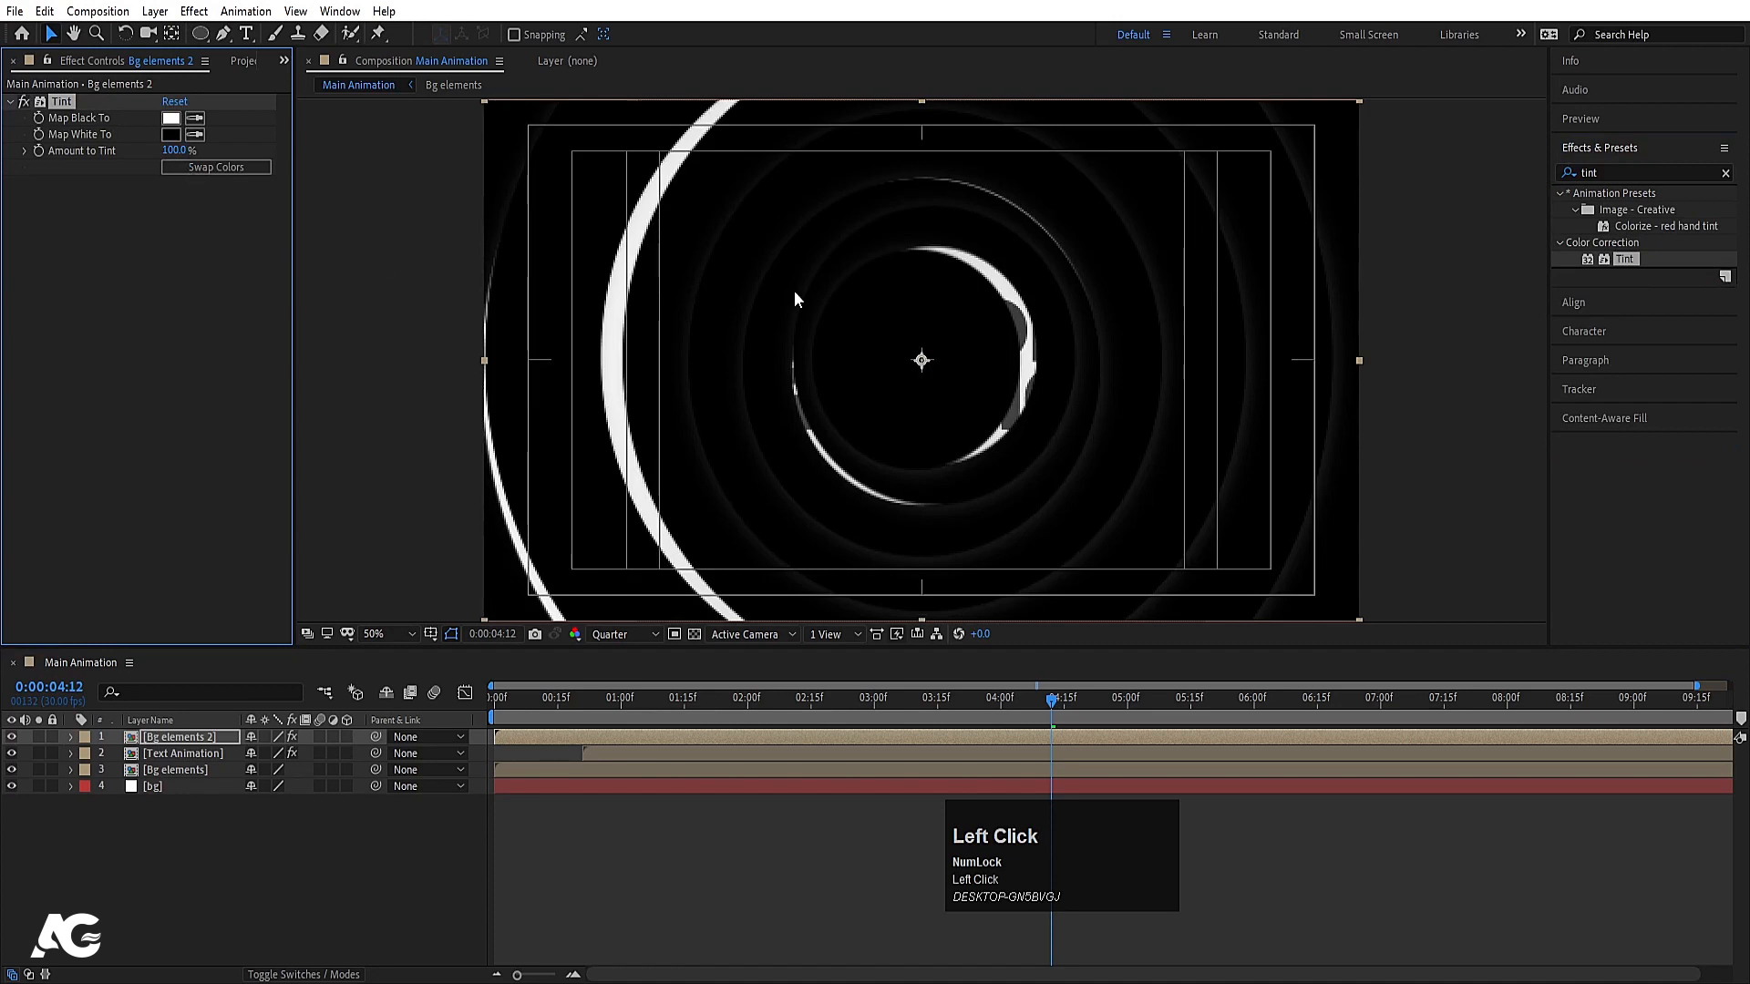
# Place Text Animation above Bg elements 2 and use it as the Alpha Matte for the tinted Bg elements 2 layer
pyautogui.click(183, 754)
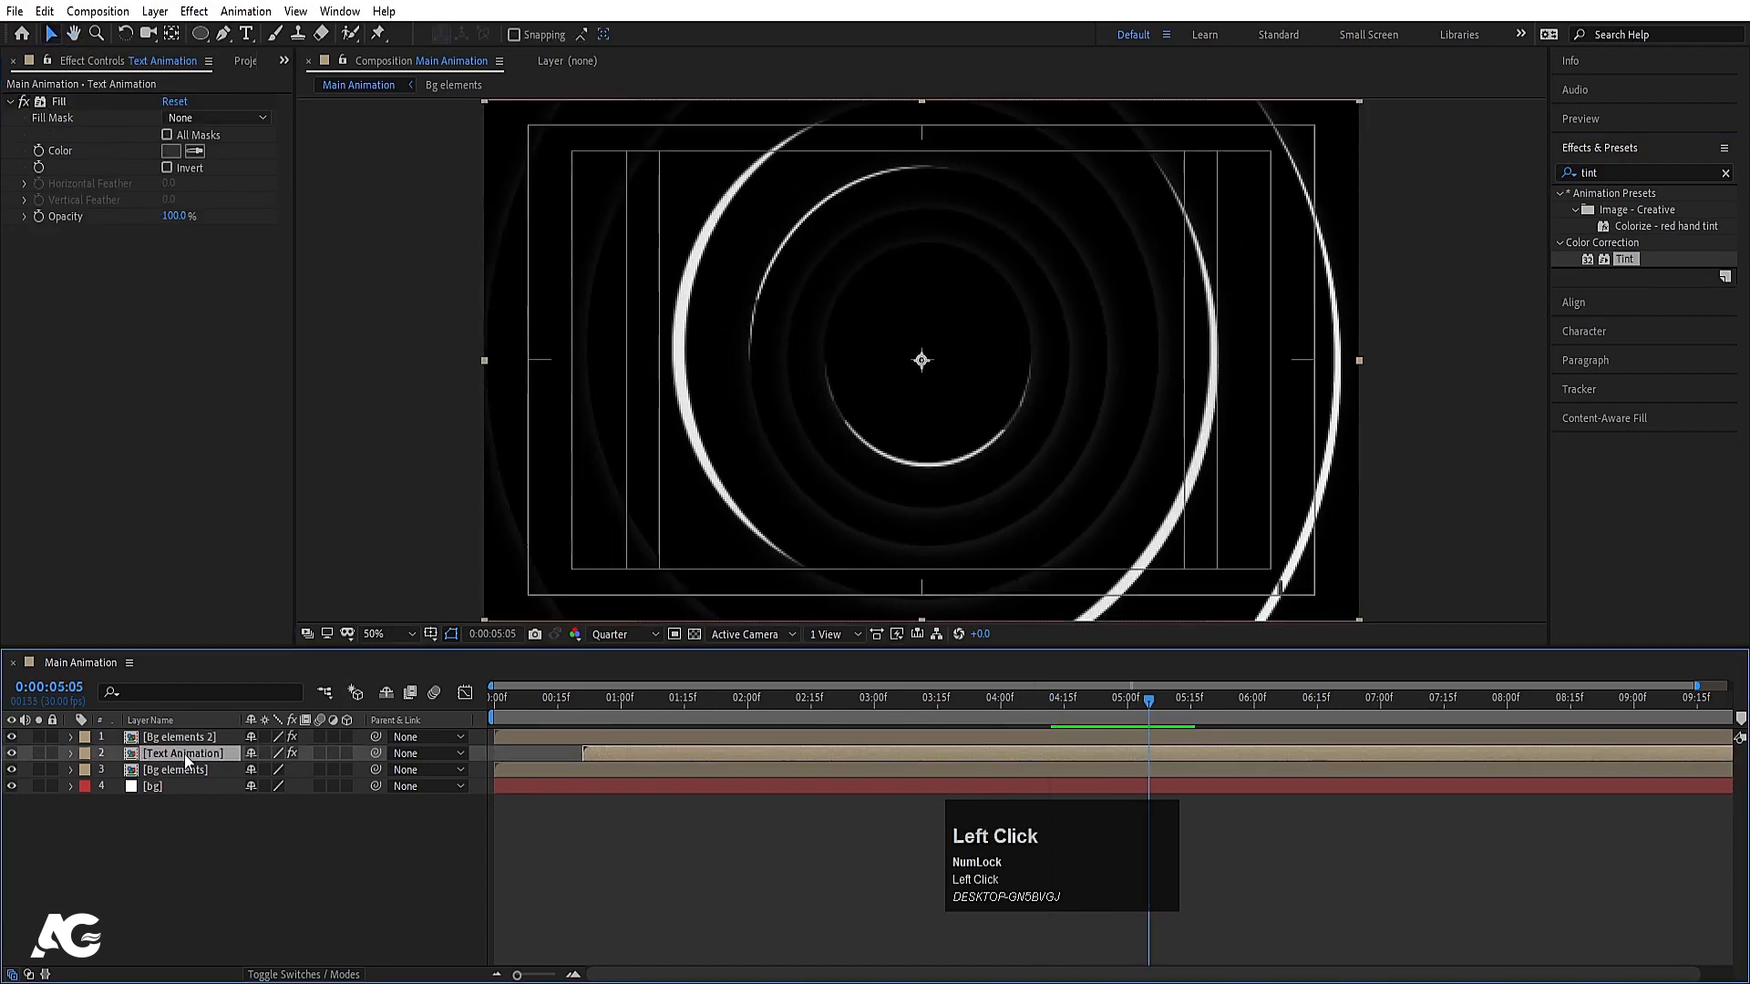
pyautogui.moveTo(184, 752); pyautogui.dragTo(180, 740)
pyautogui.click(175, 753)
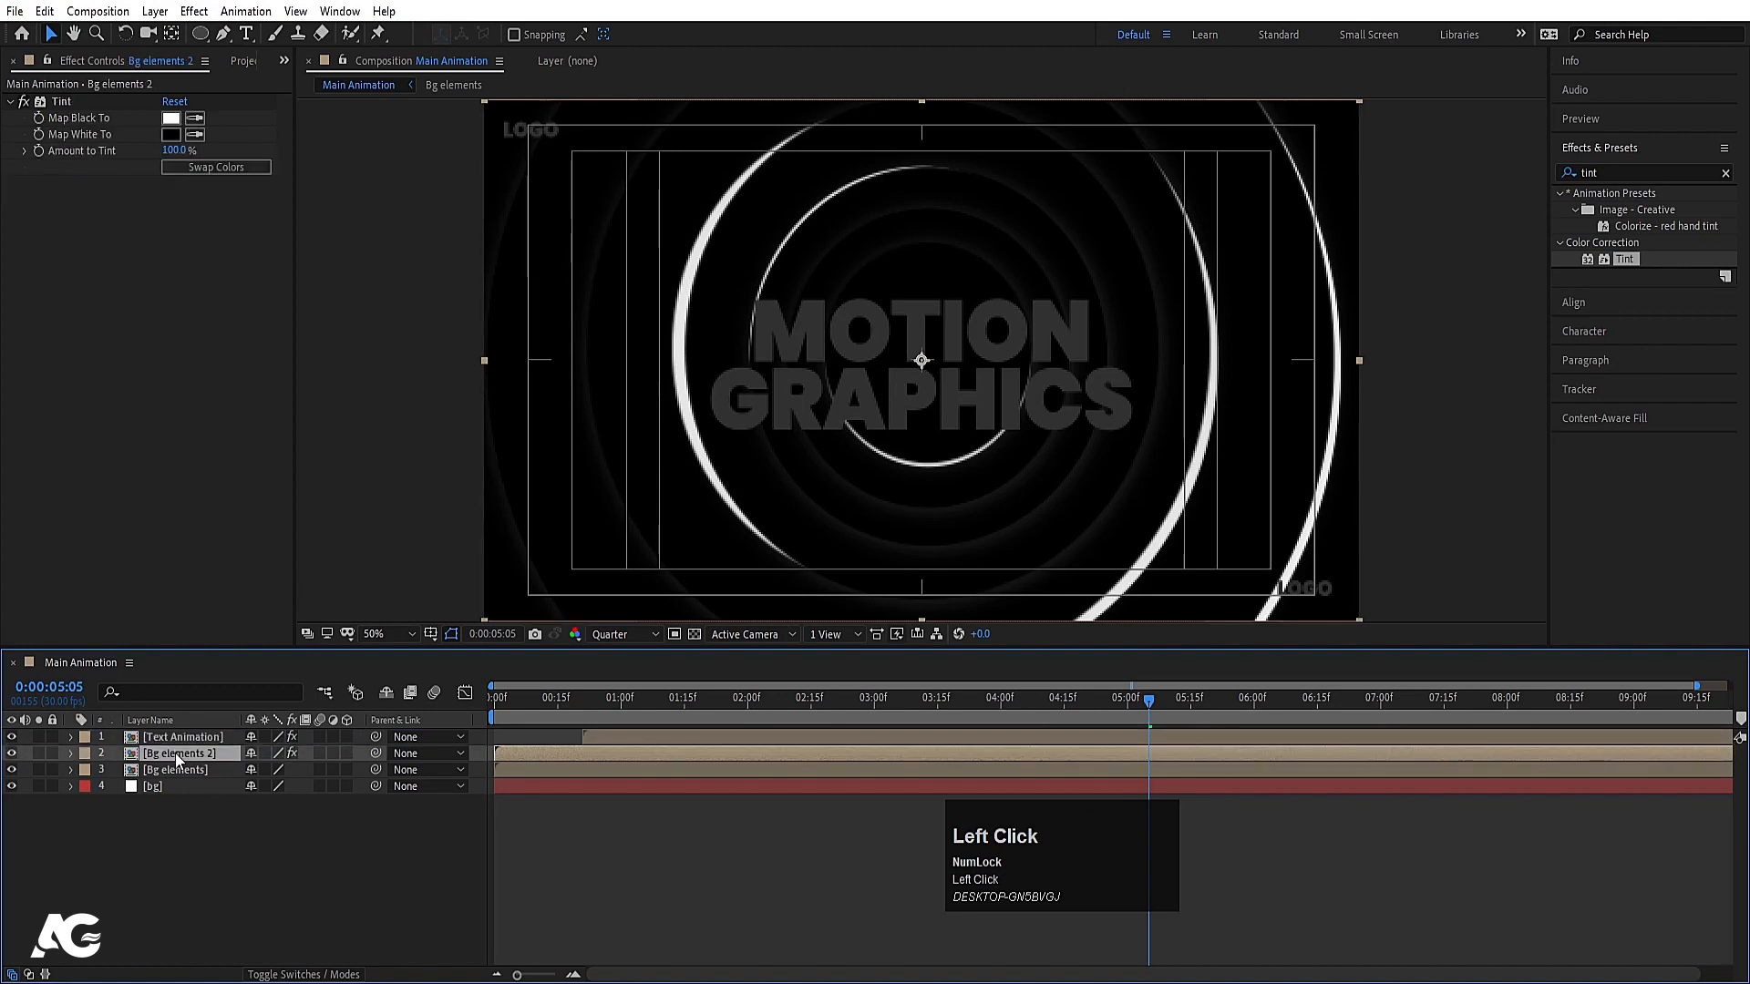
pyautogui.press('F4')
pyautogui.click(356, 753)
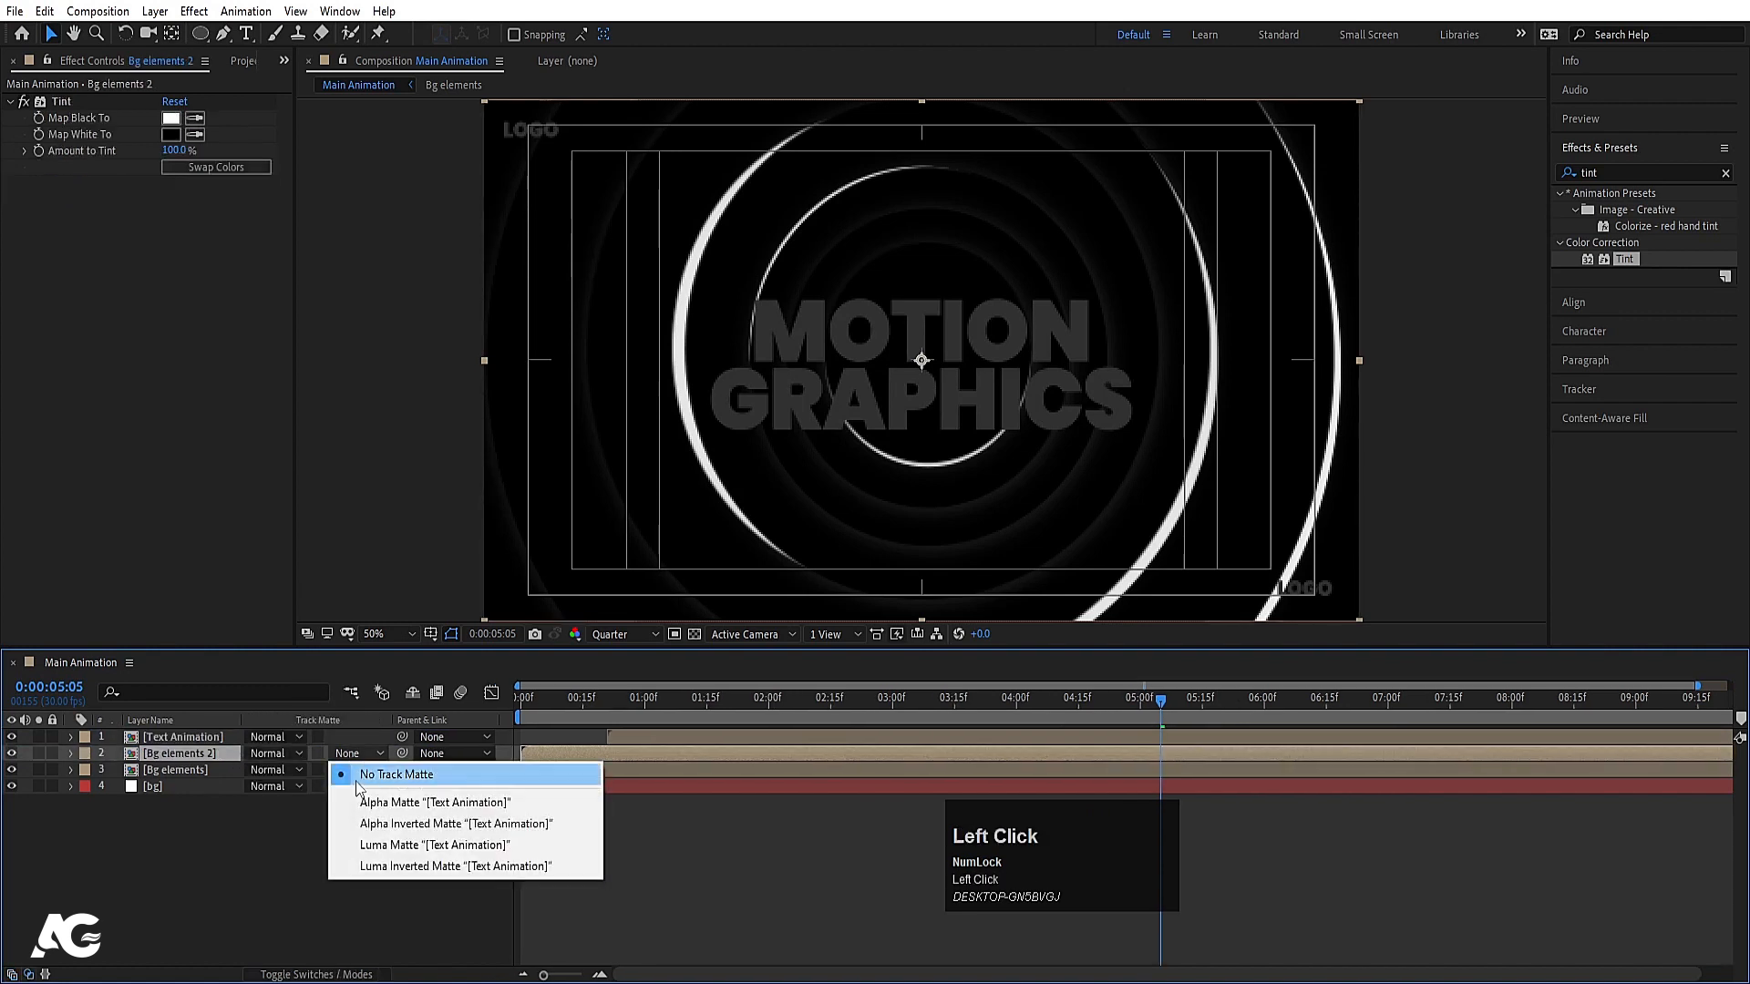
pyautogui.click(368, 802)
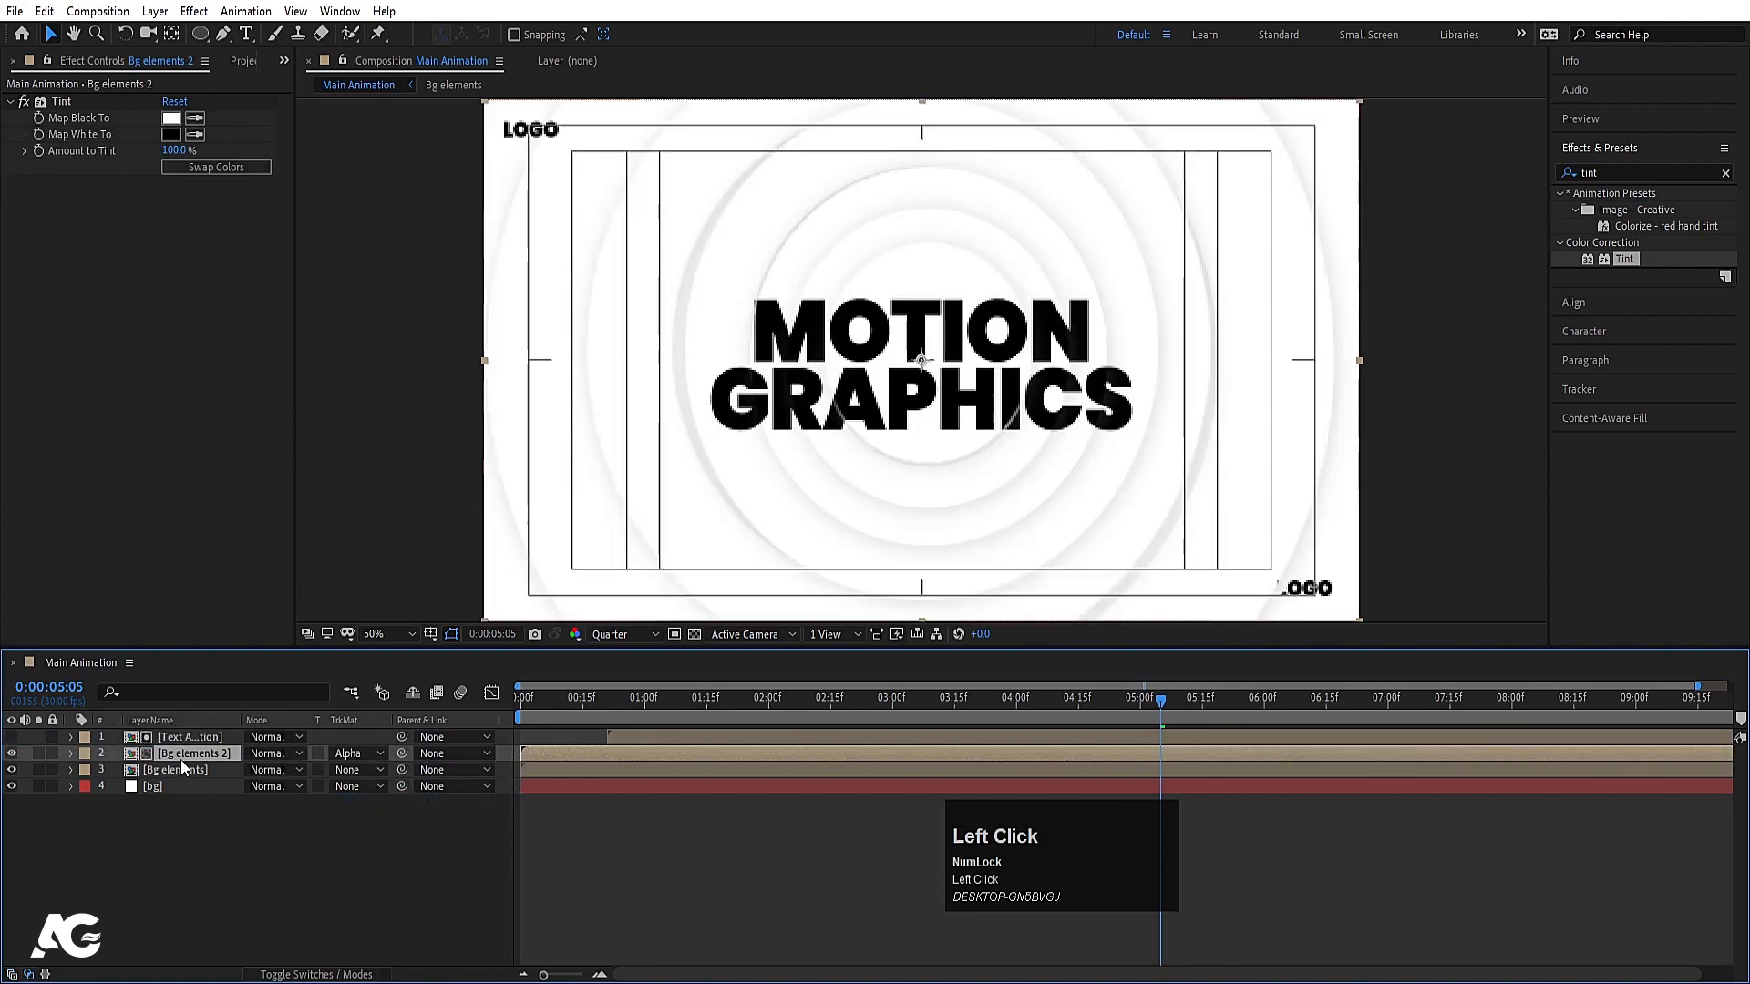
# Try a 67% scale on the Bg elements 2 layer, previewing the result, and return the scale to 100%
pyautogui.press('s')
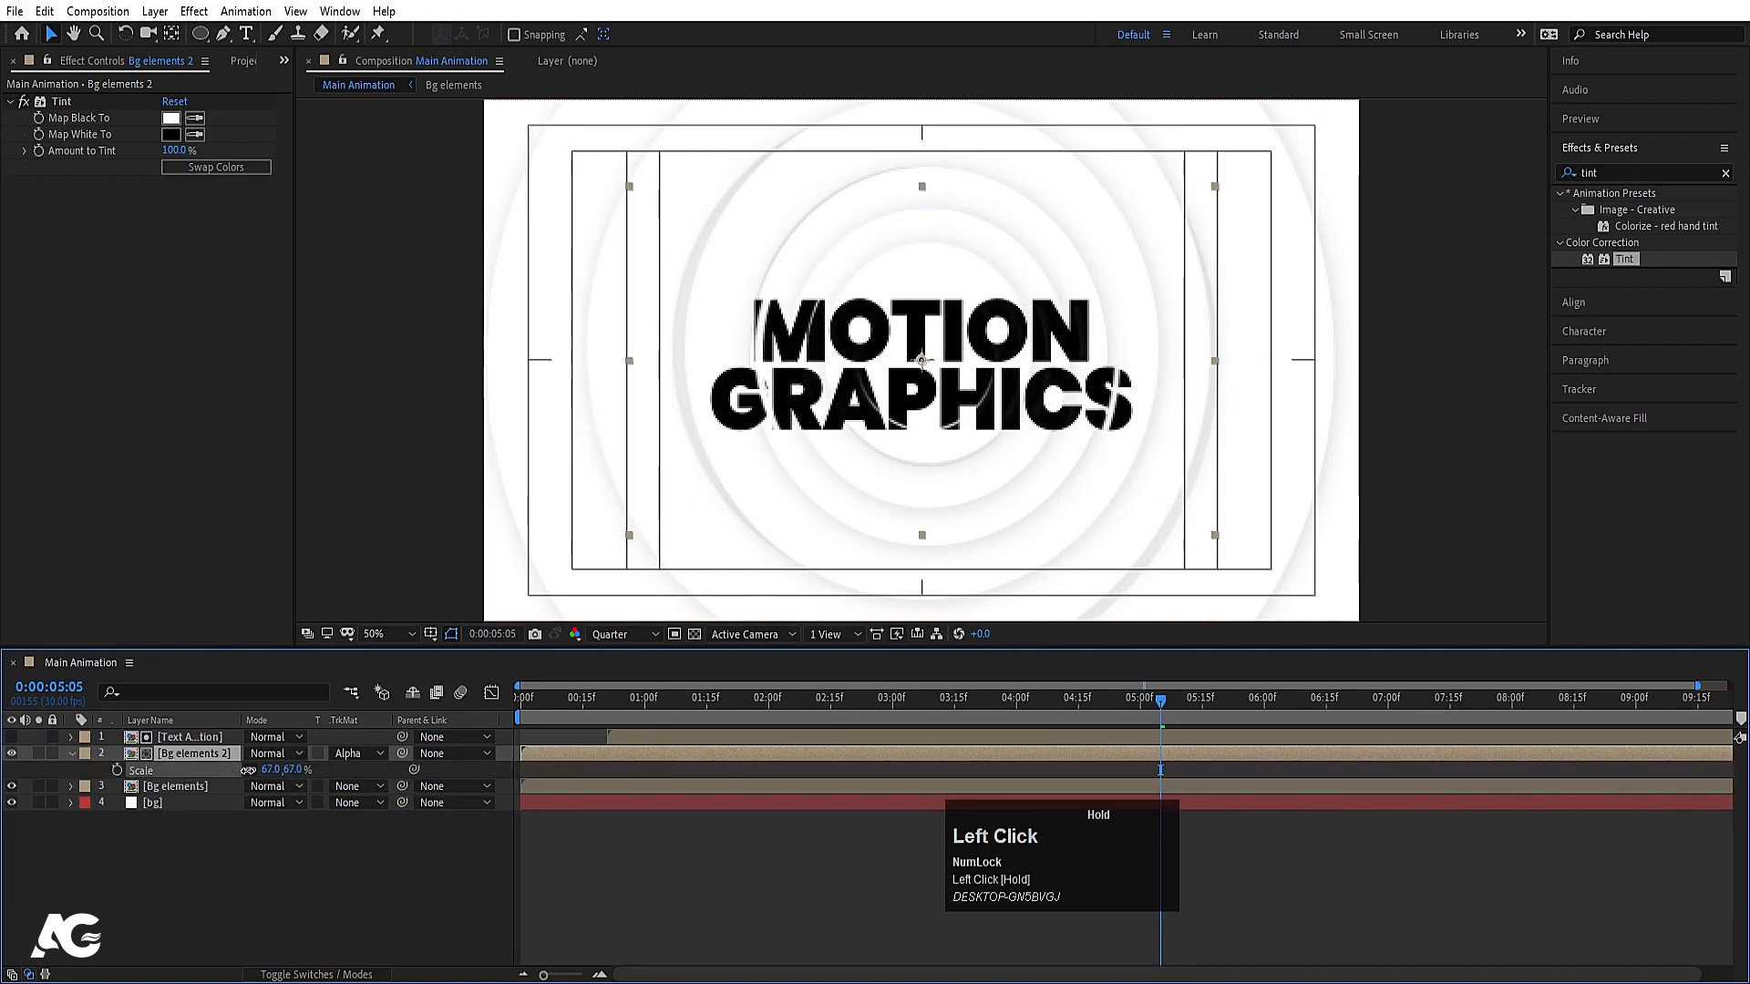
pyautogui.press('space')
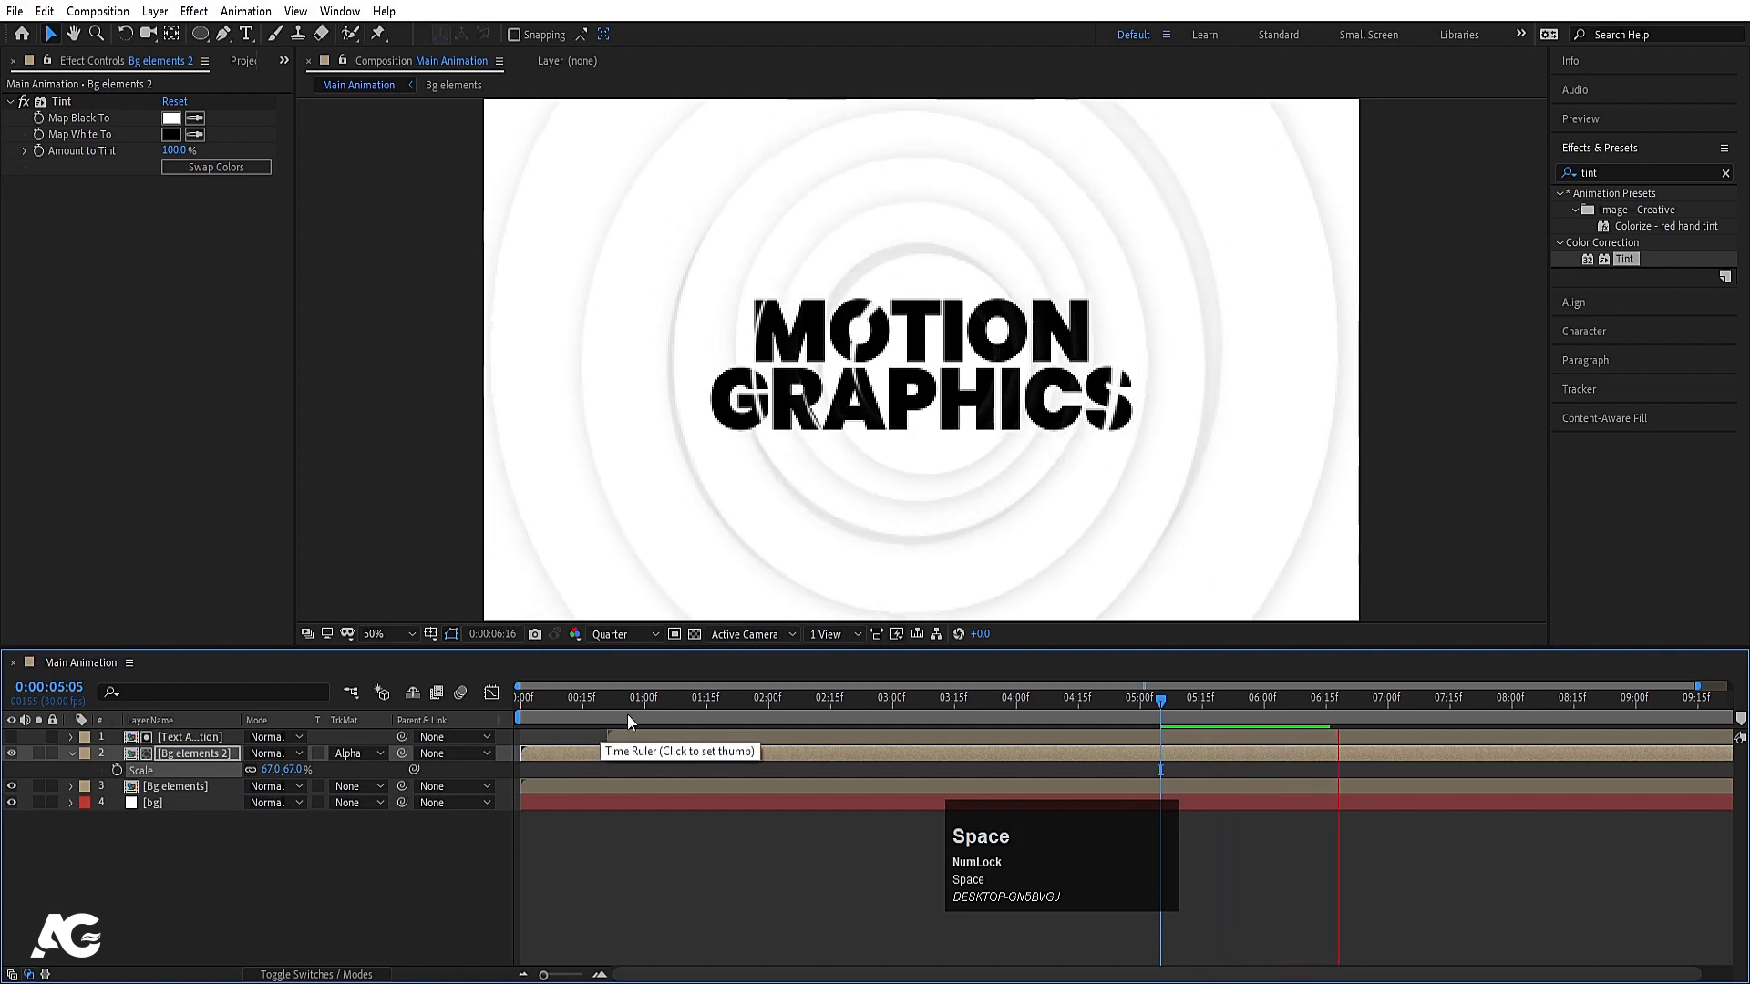
pyautogui.press('space')
pyautogui.moveTo(562, 696); pyautogui.dragTo(505, 707)
pyautogui.press('space')
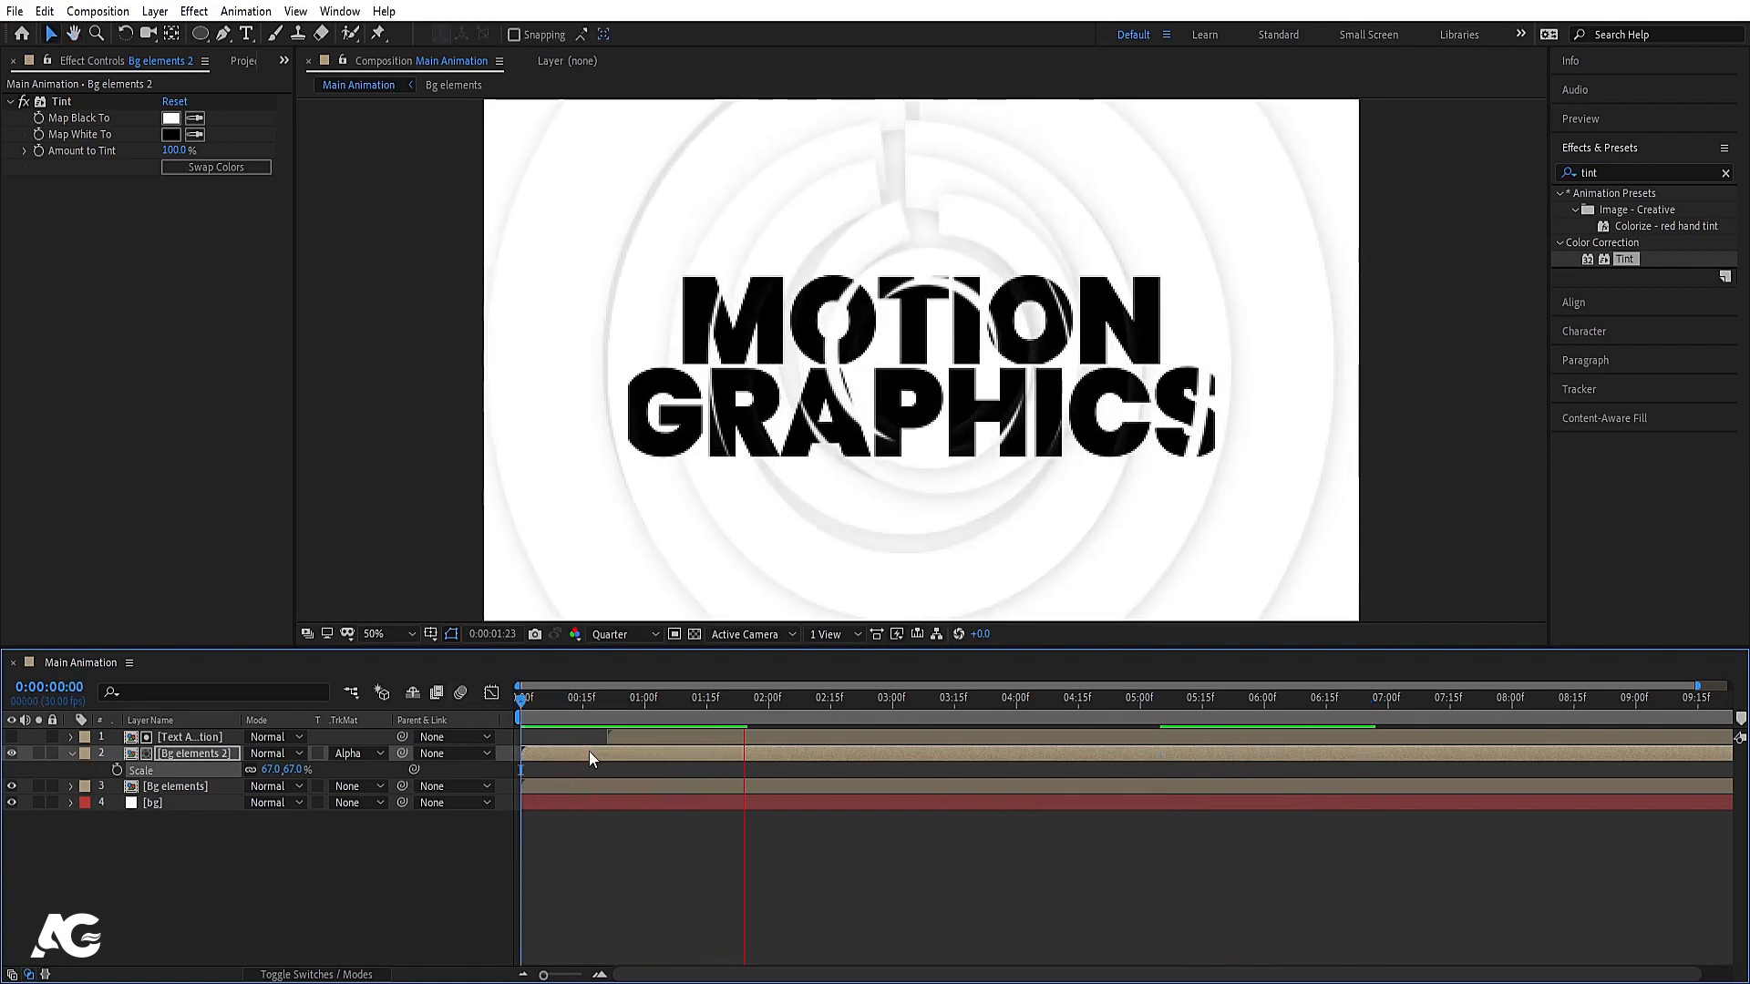
pyautogui.press('space')
pyautogui.click(282, 770)
pyautogui.write('10')
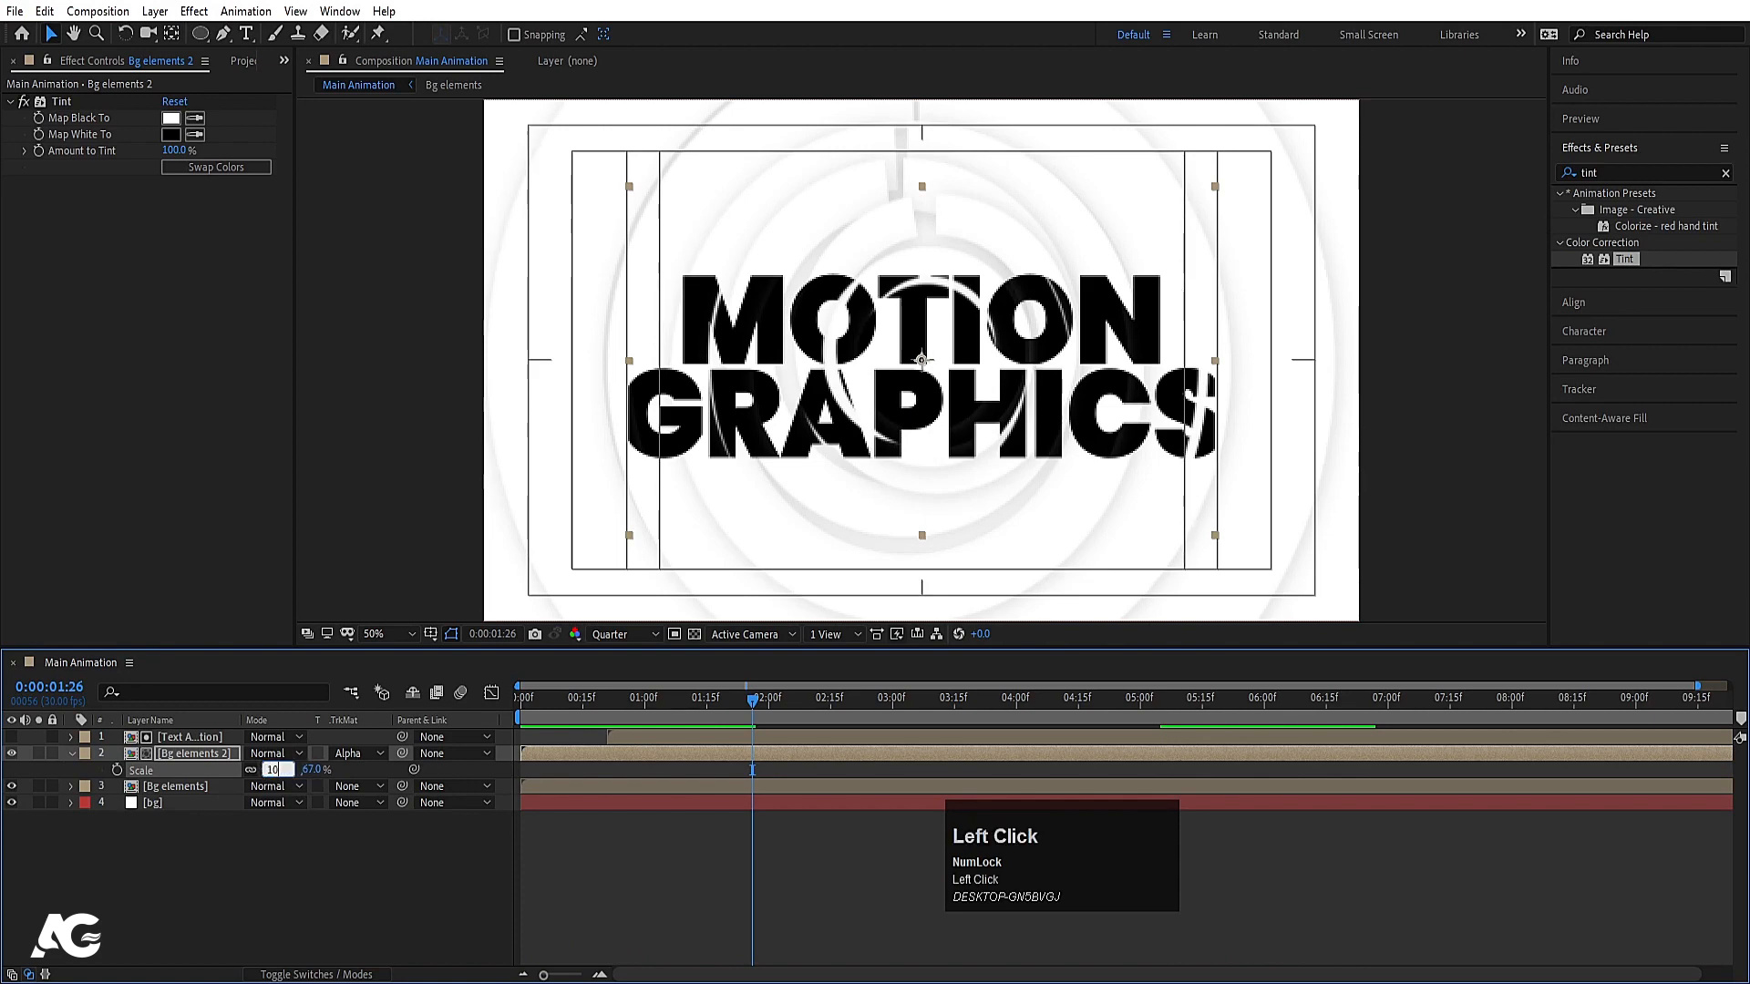
pyautogui.write('0')
pyautogui.press('Return')
# Preview the matted text animation and set the preview resolution to Full
pyautogui.press('space')
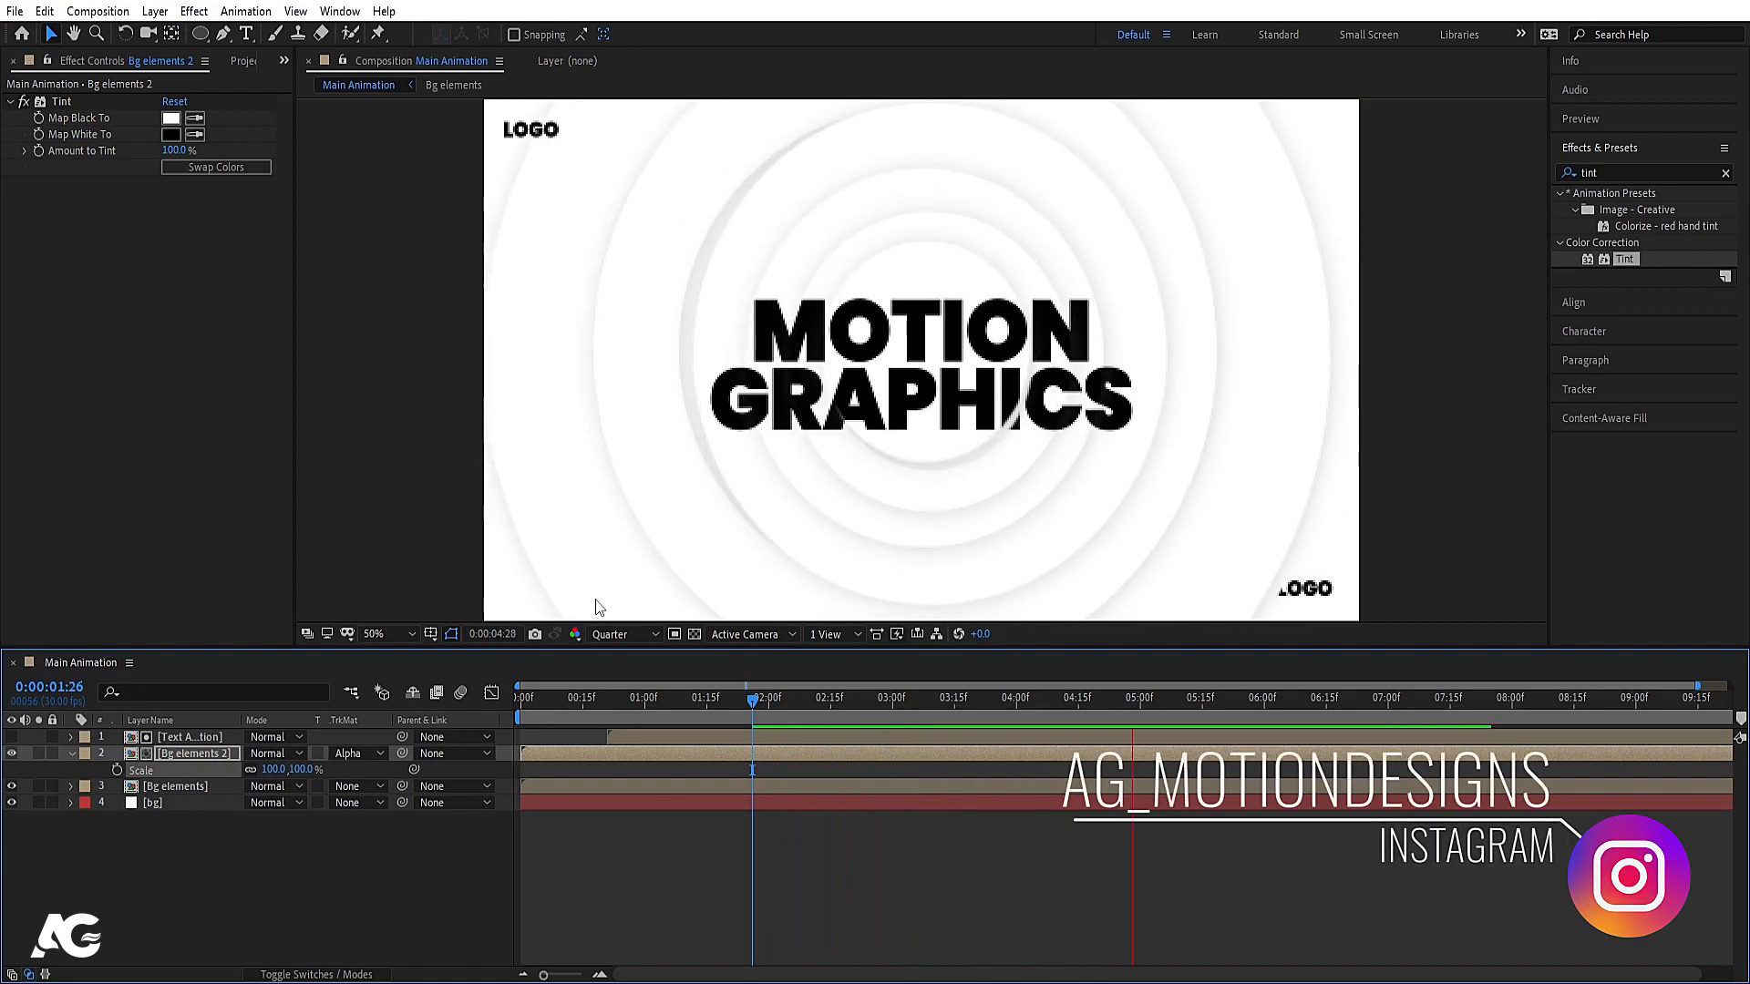
pyautogui.press('space')
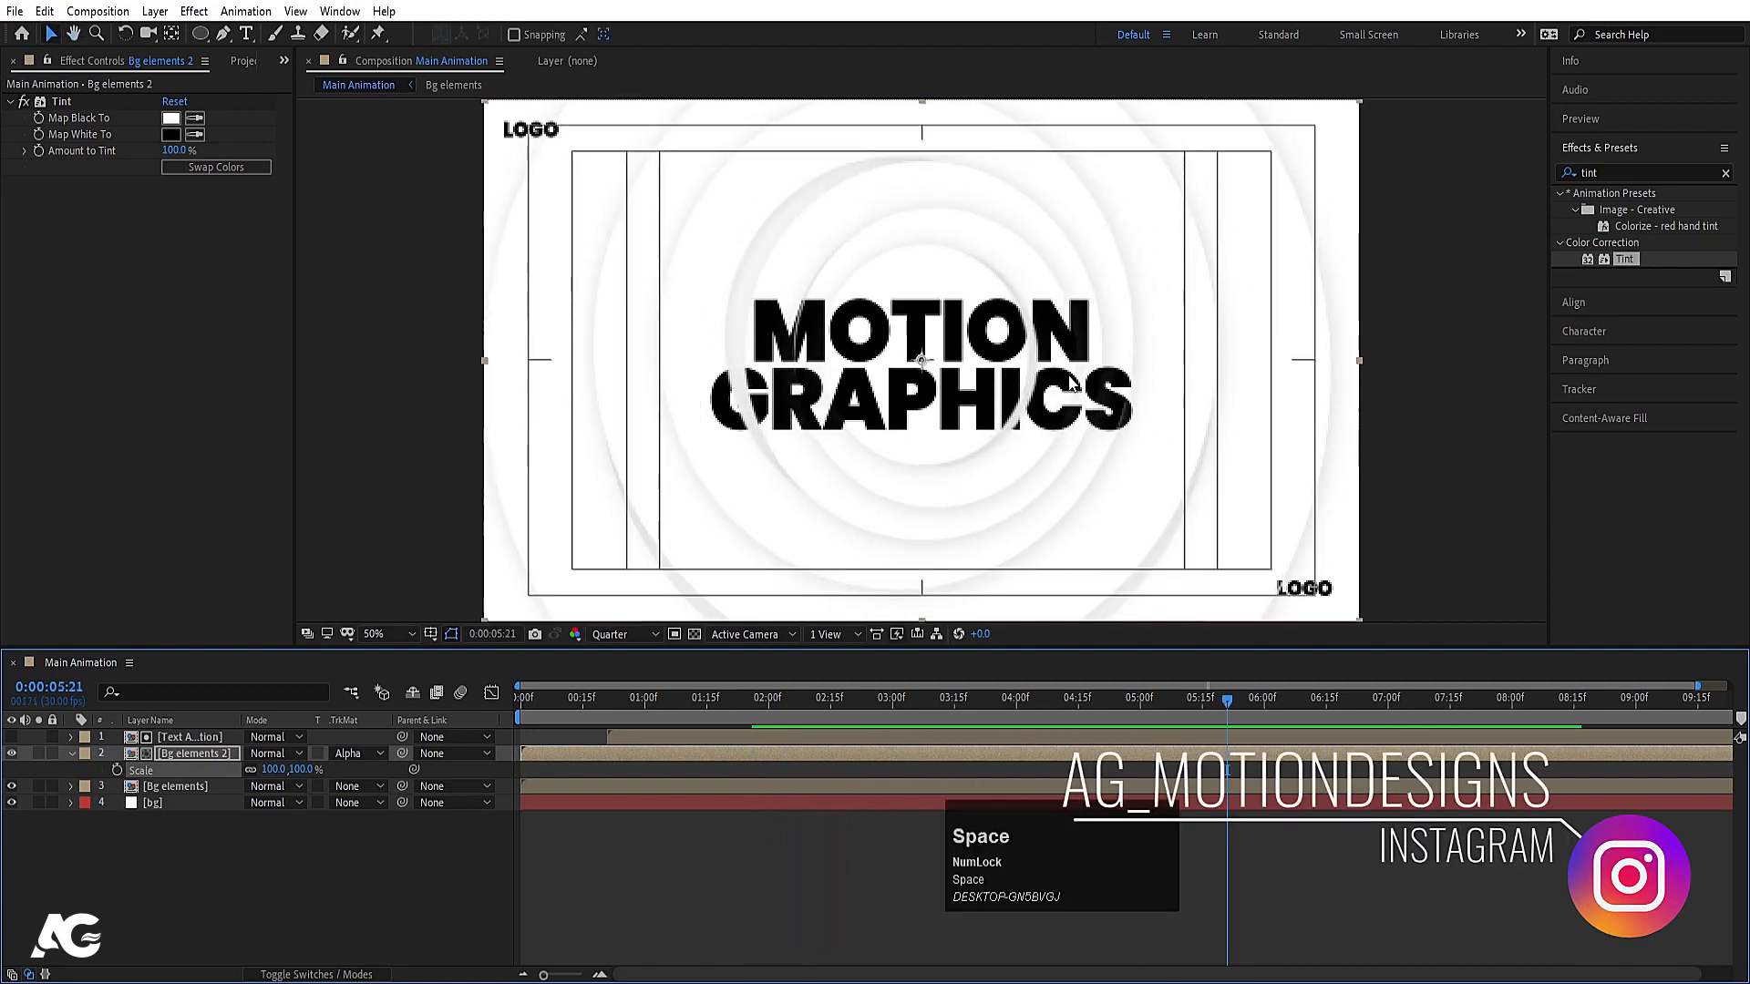
pyautogui.click(632, 637)
pyautogui.click(624, 676)
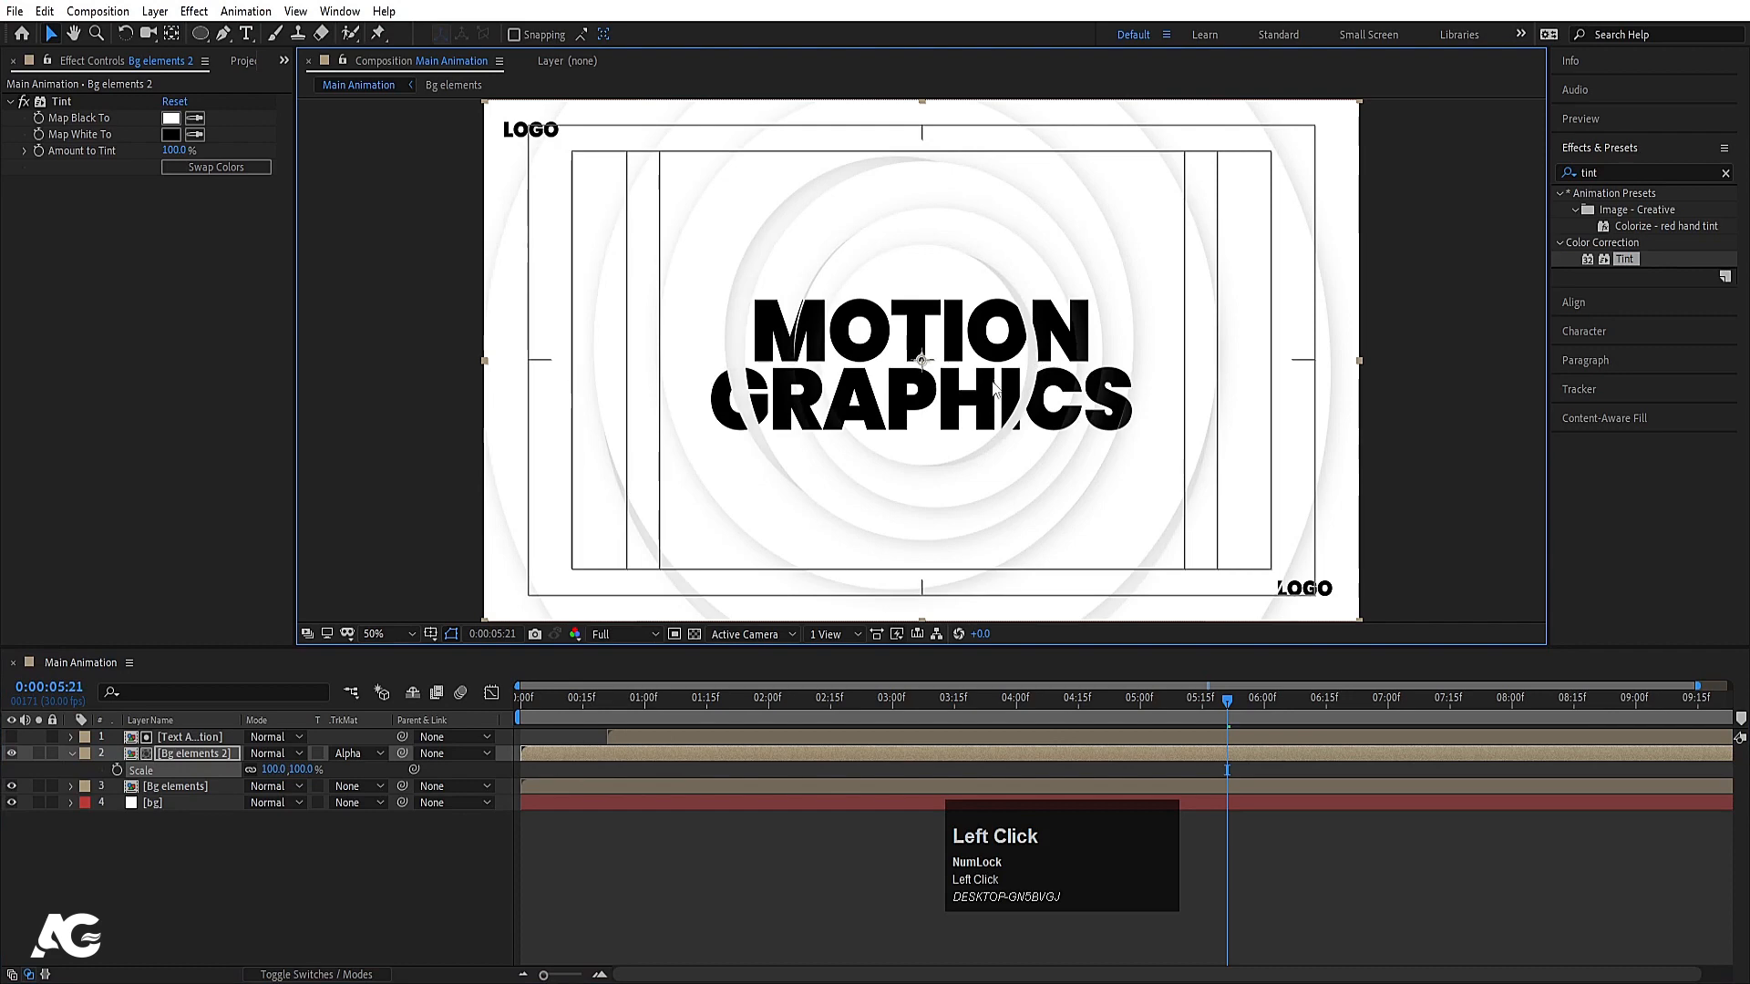
pyautogui.press('`')
pyautogui.press('`')
pyautogui.press('space')
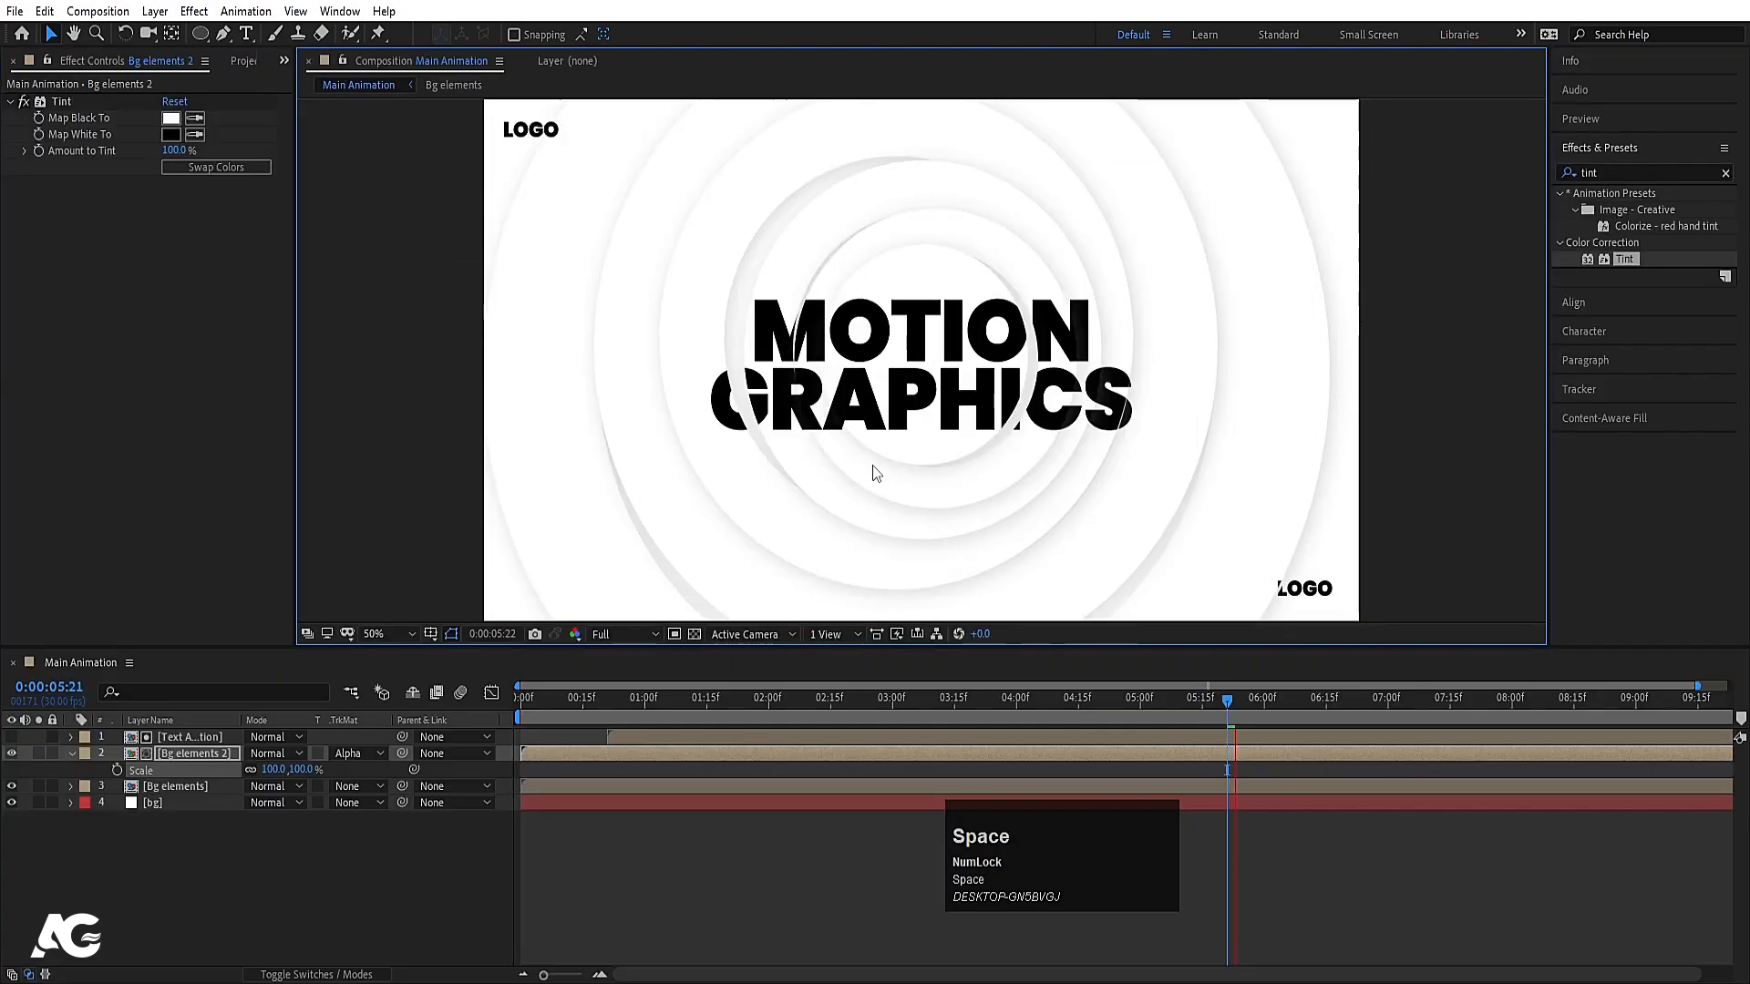
# Reduce the Tint effect's Amount to Tint on the Bg elements 2 layer to 86%
pyautogui.scroll(2, 1027, 419)
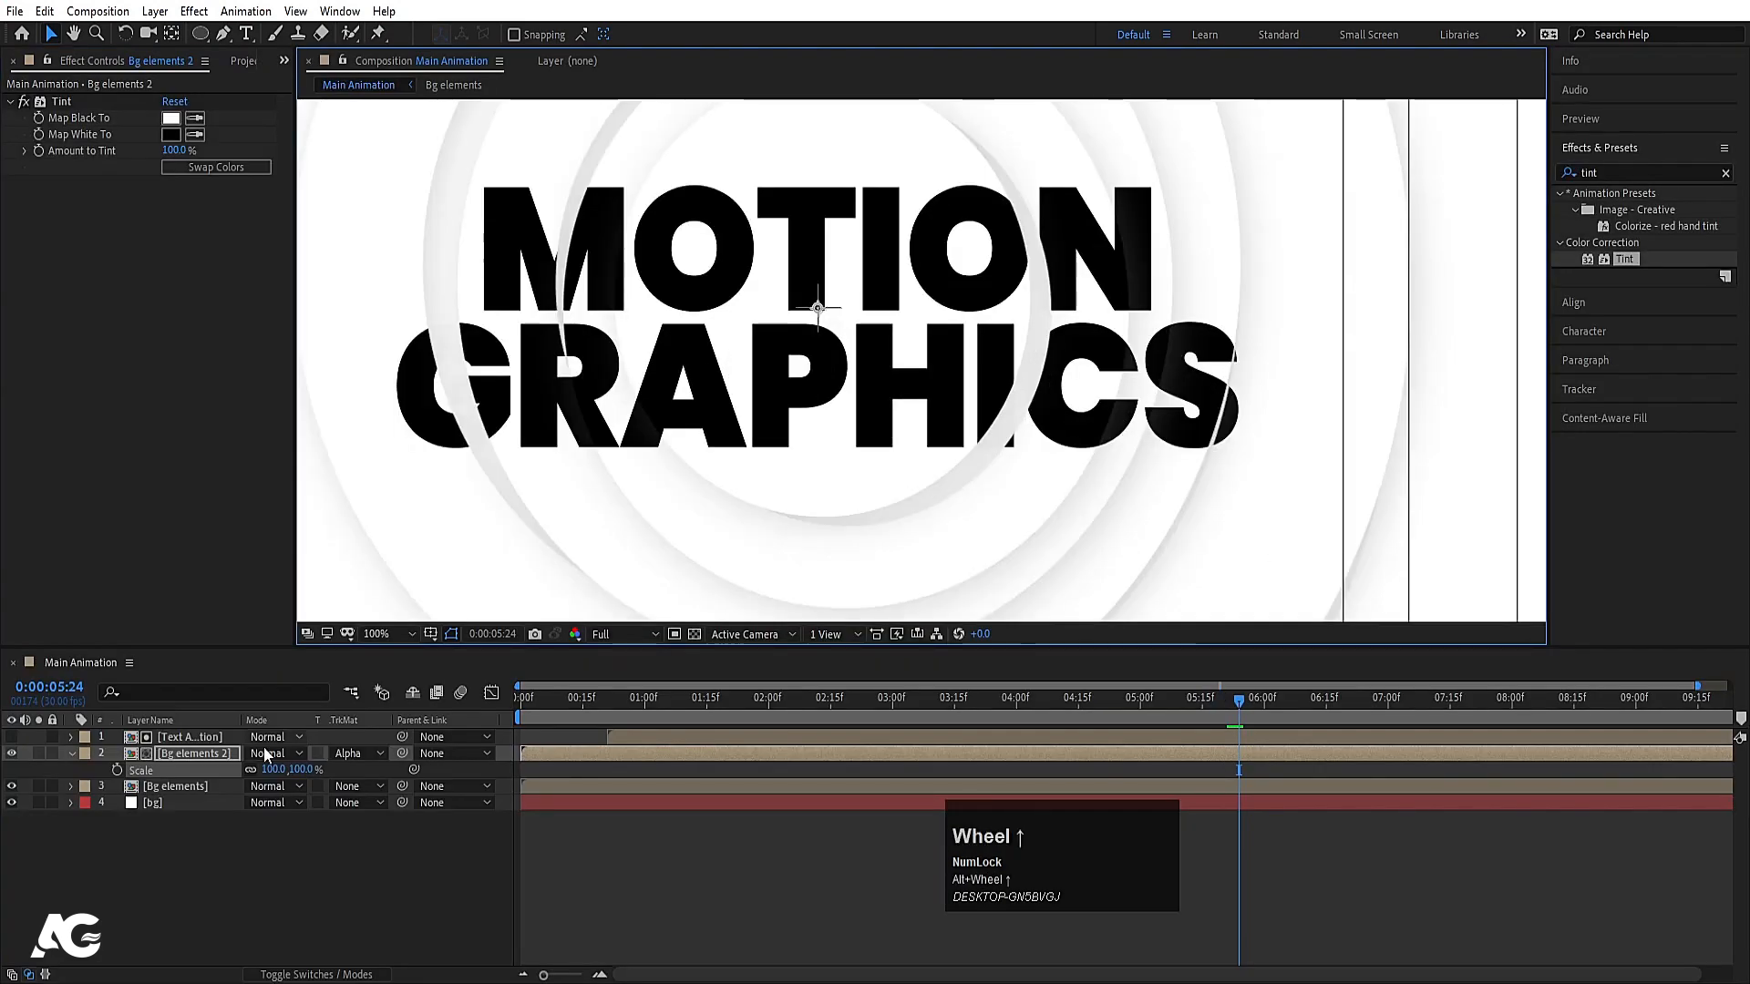
pyautogui.click(217, 755)
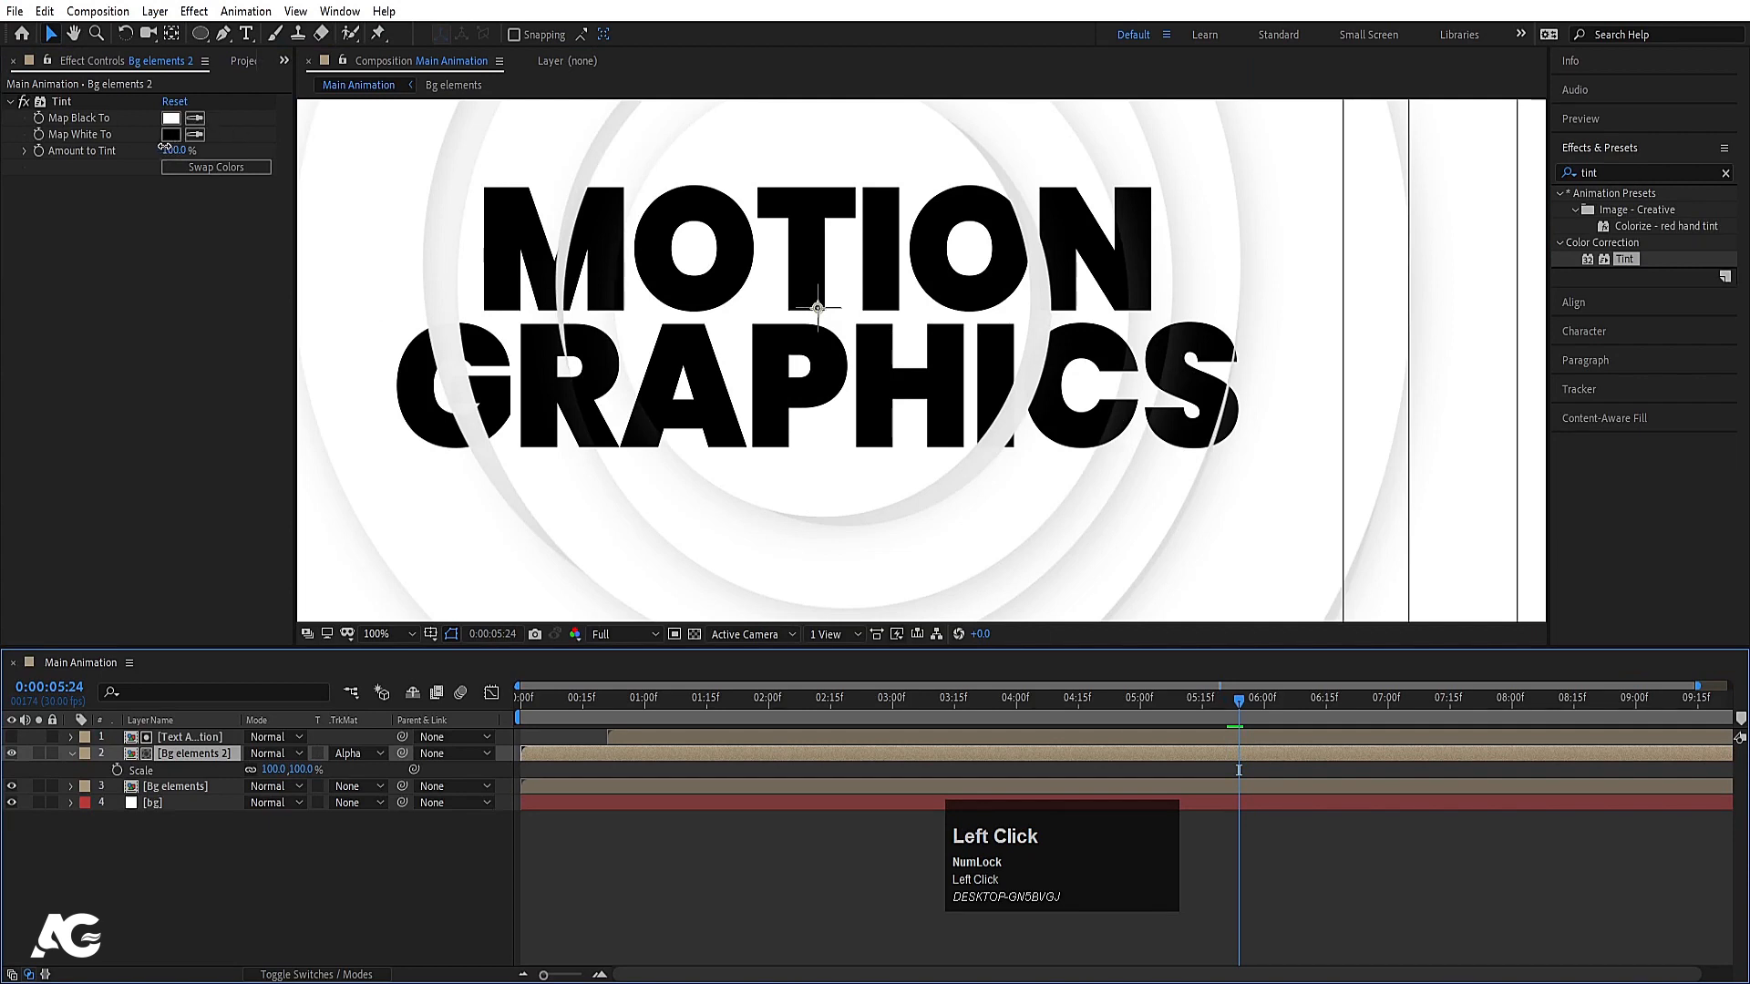
pyautogui.moveTo(165, 147); pyautogui.dragTo(156, 147)
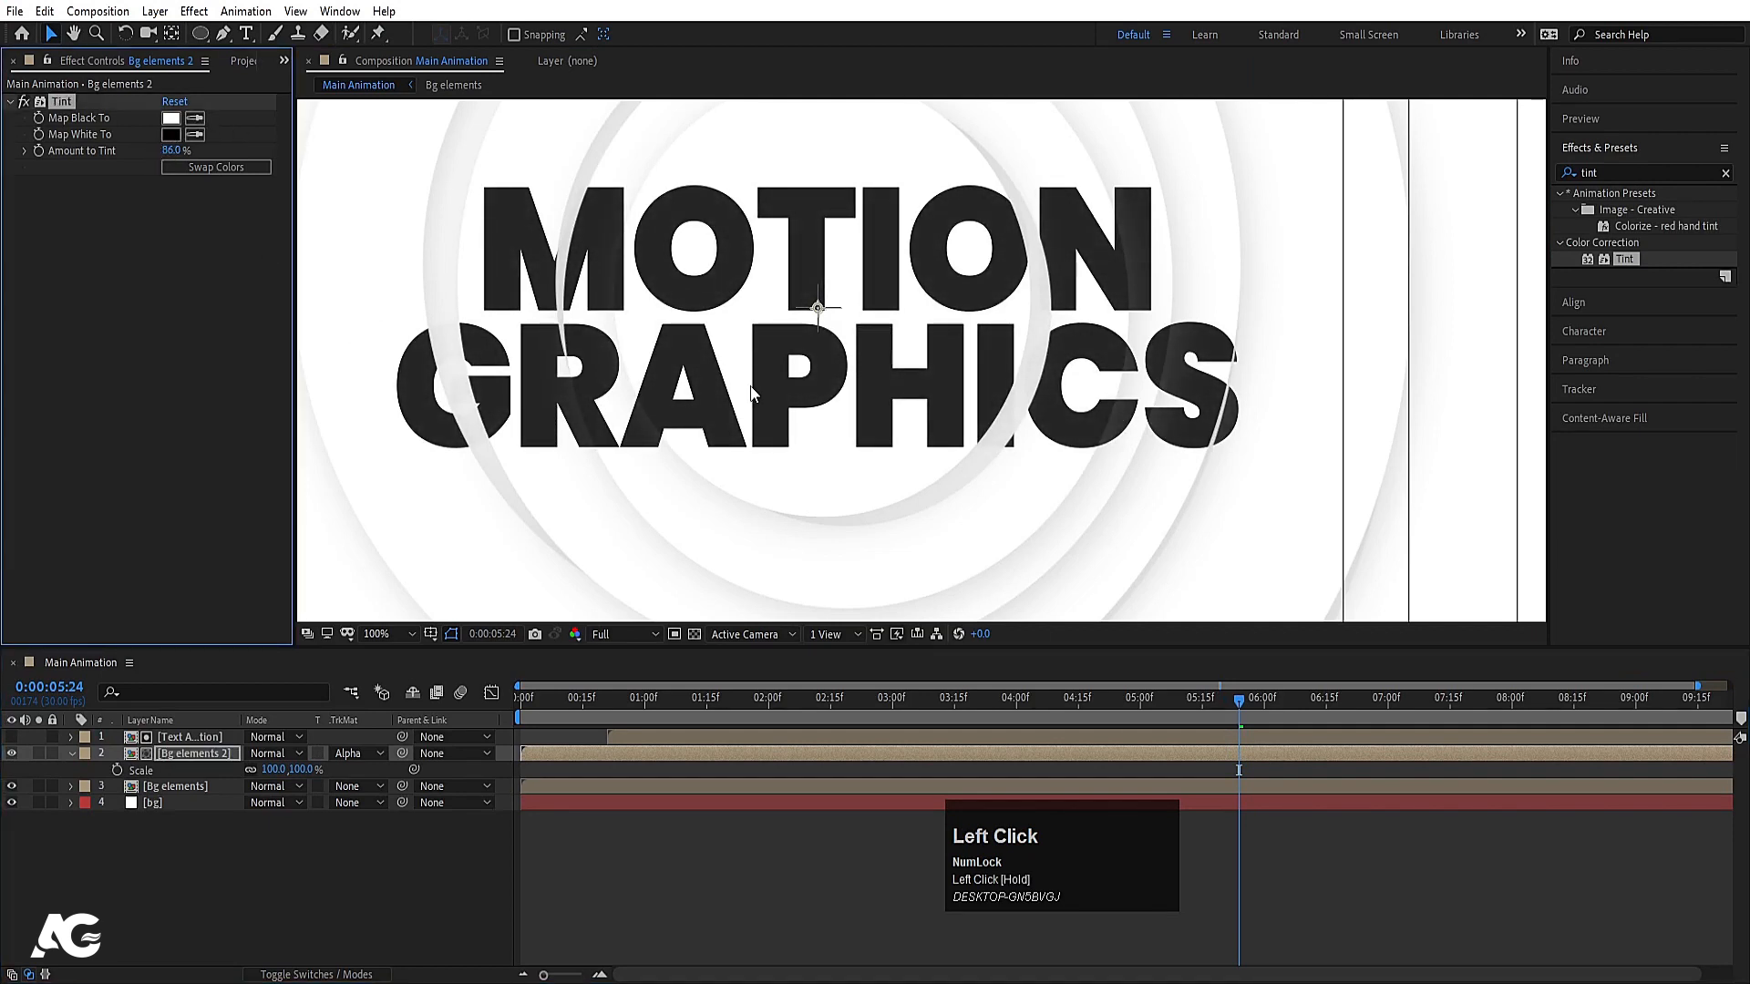
# Fit the whole composition in the viewer and preview the finished text and ring animation repeatedly from the first frame
pyautogui.click(388, 635)
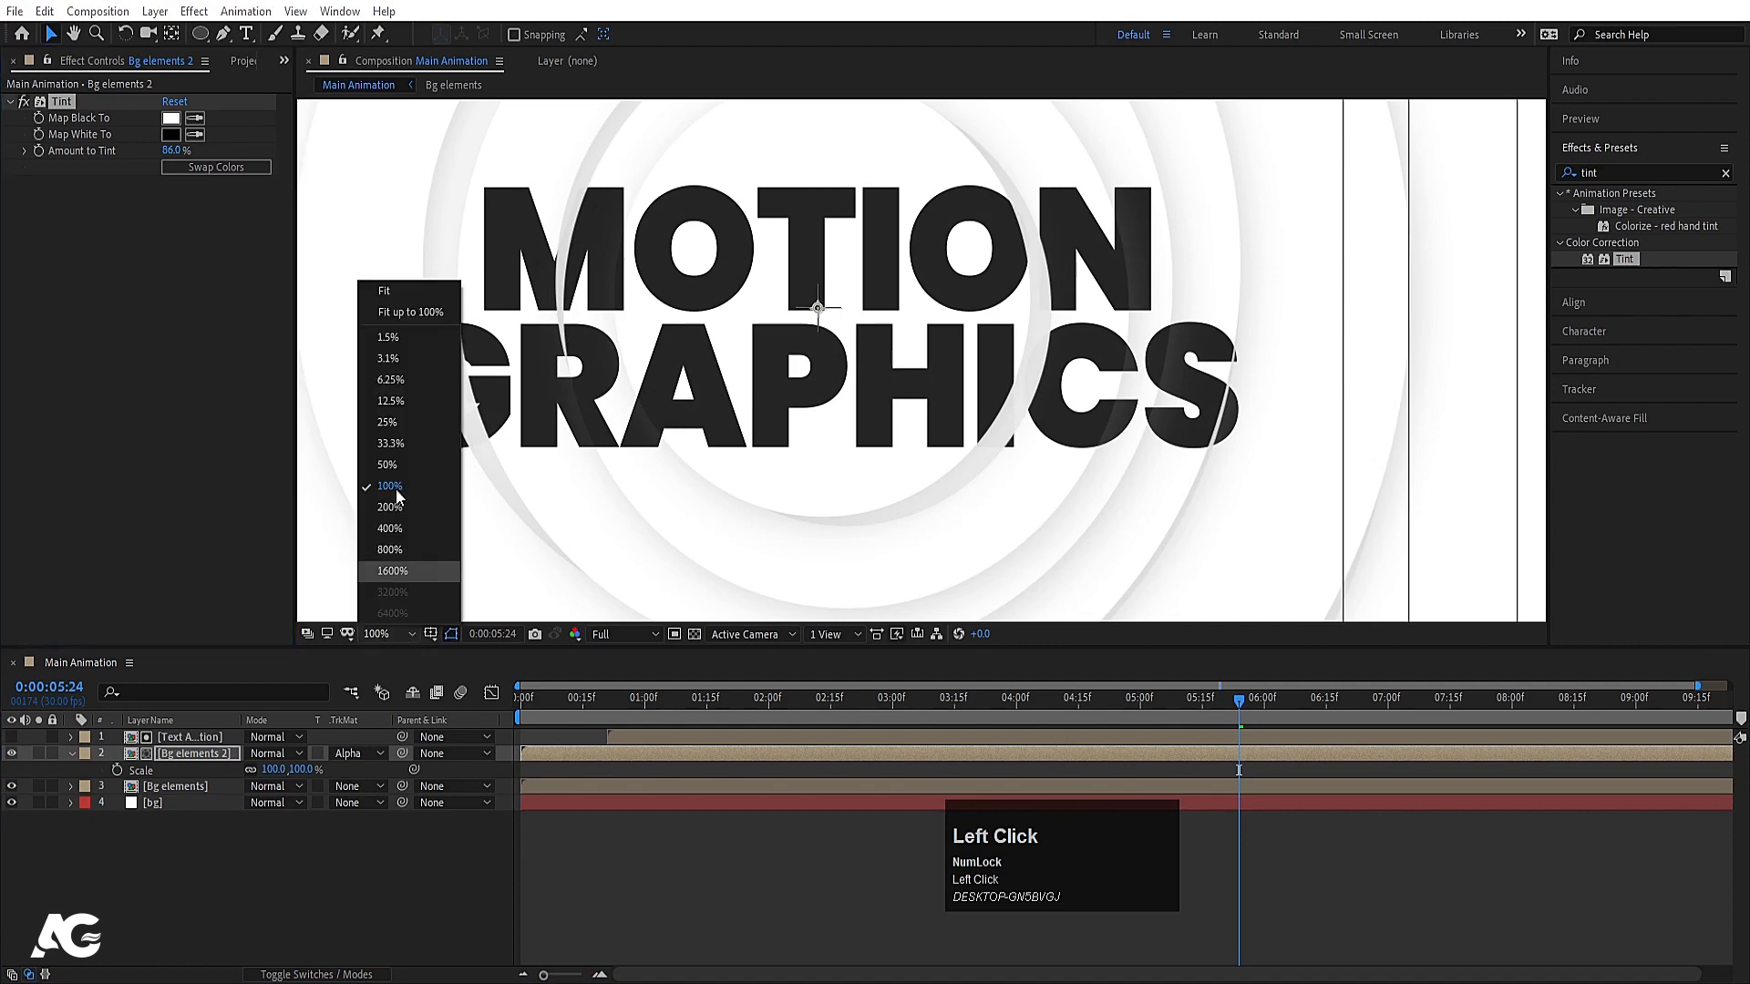
pyautogui.click(390, 290)
pyautogui.press('space')
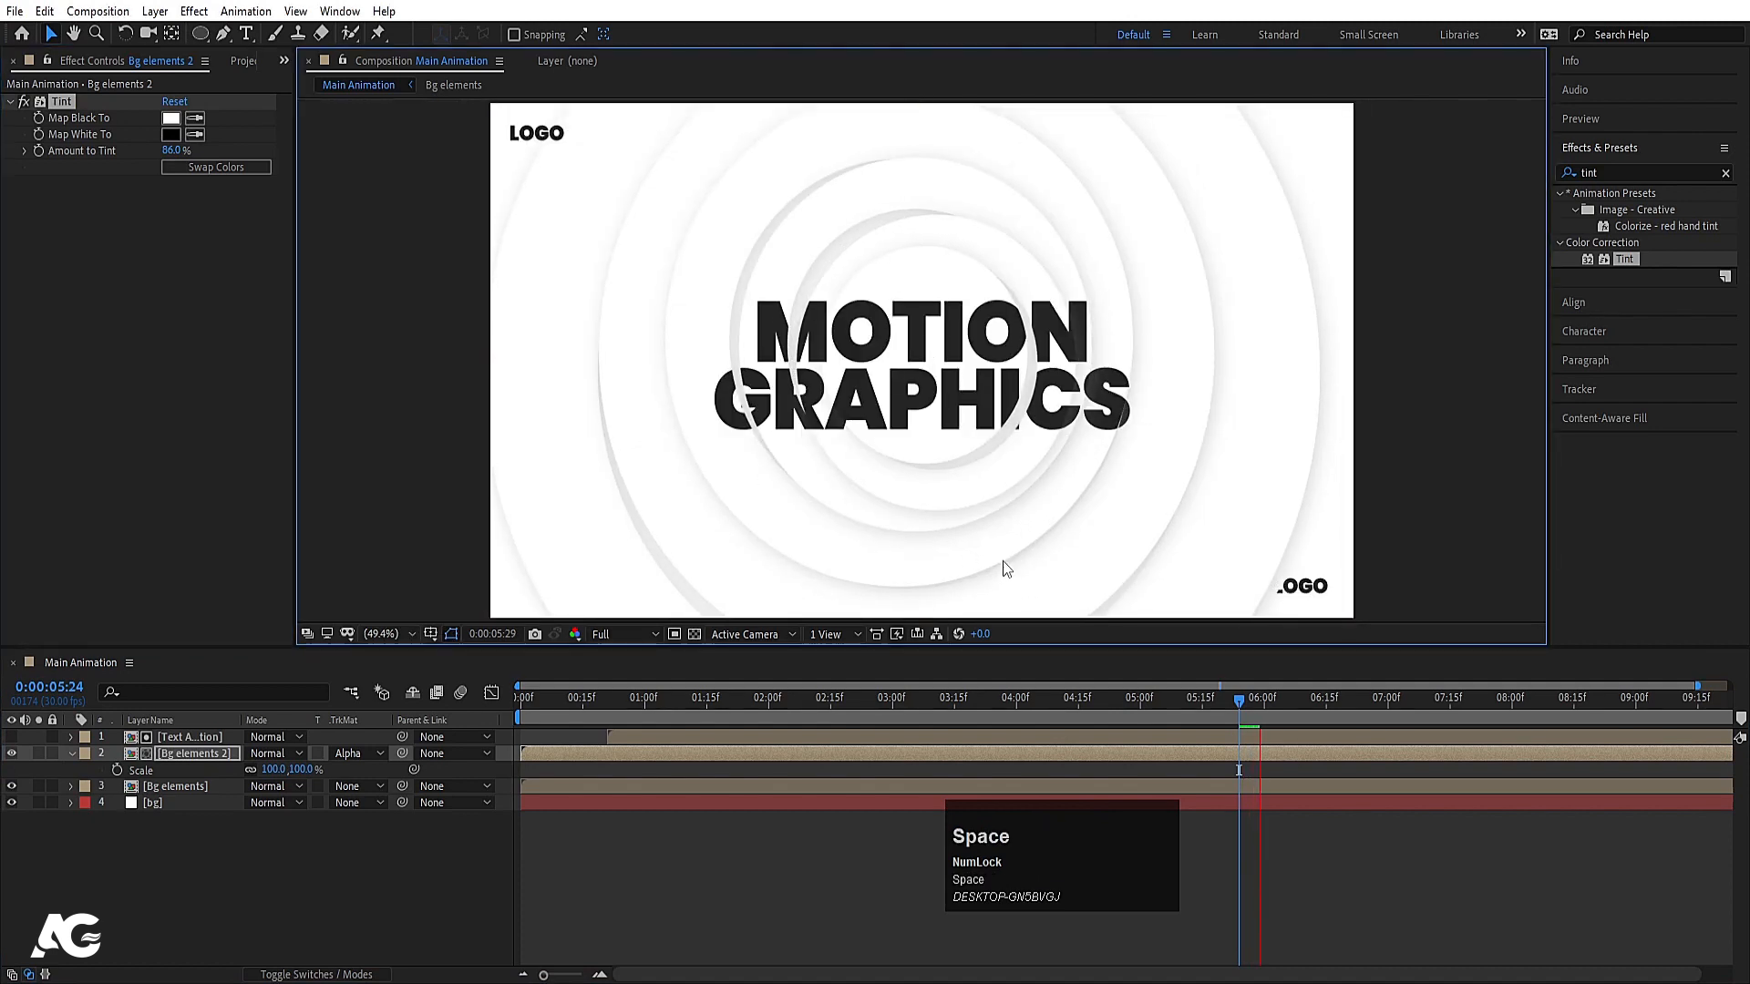
pyautogui.press('space')
pyautogui.click(519, 698)
pyautogui.press('space')
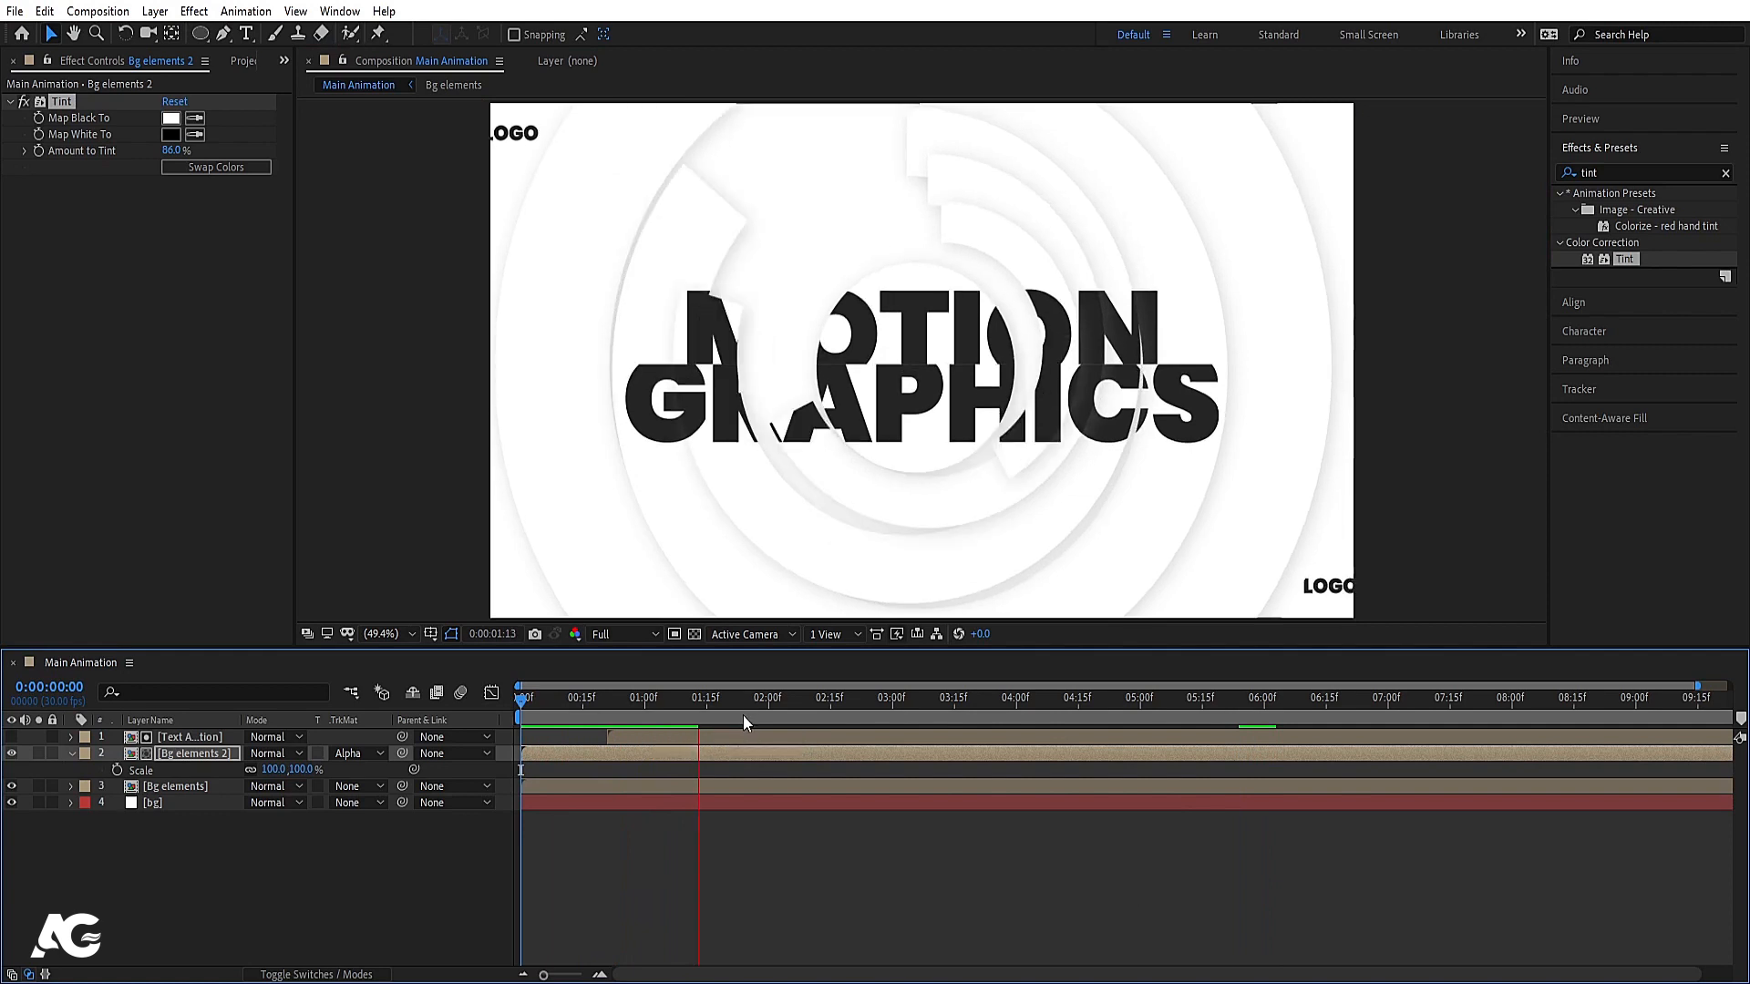
pyautogui.press('space')
pyautogui.click(555, 713)
pyautogui.press('space')
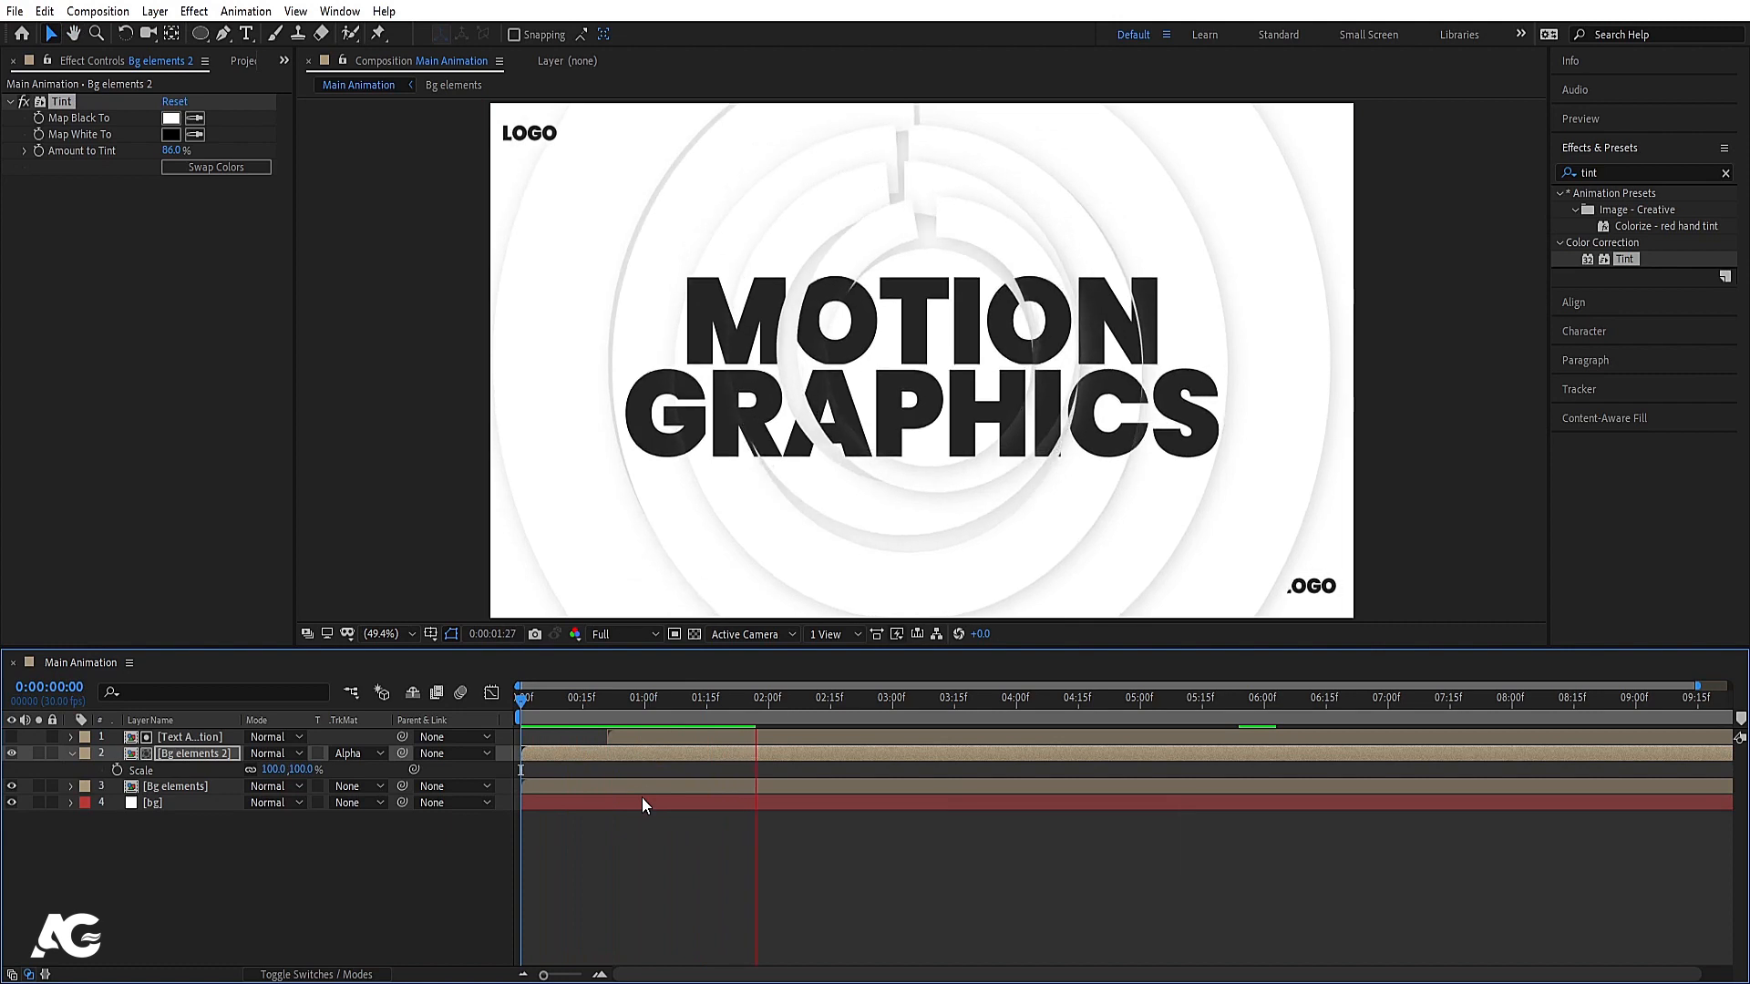
pyautogui.press('space')
pyautogui.click(522, 698)
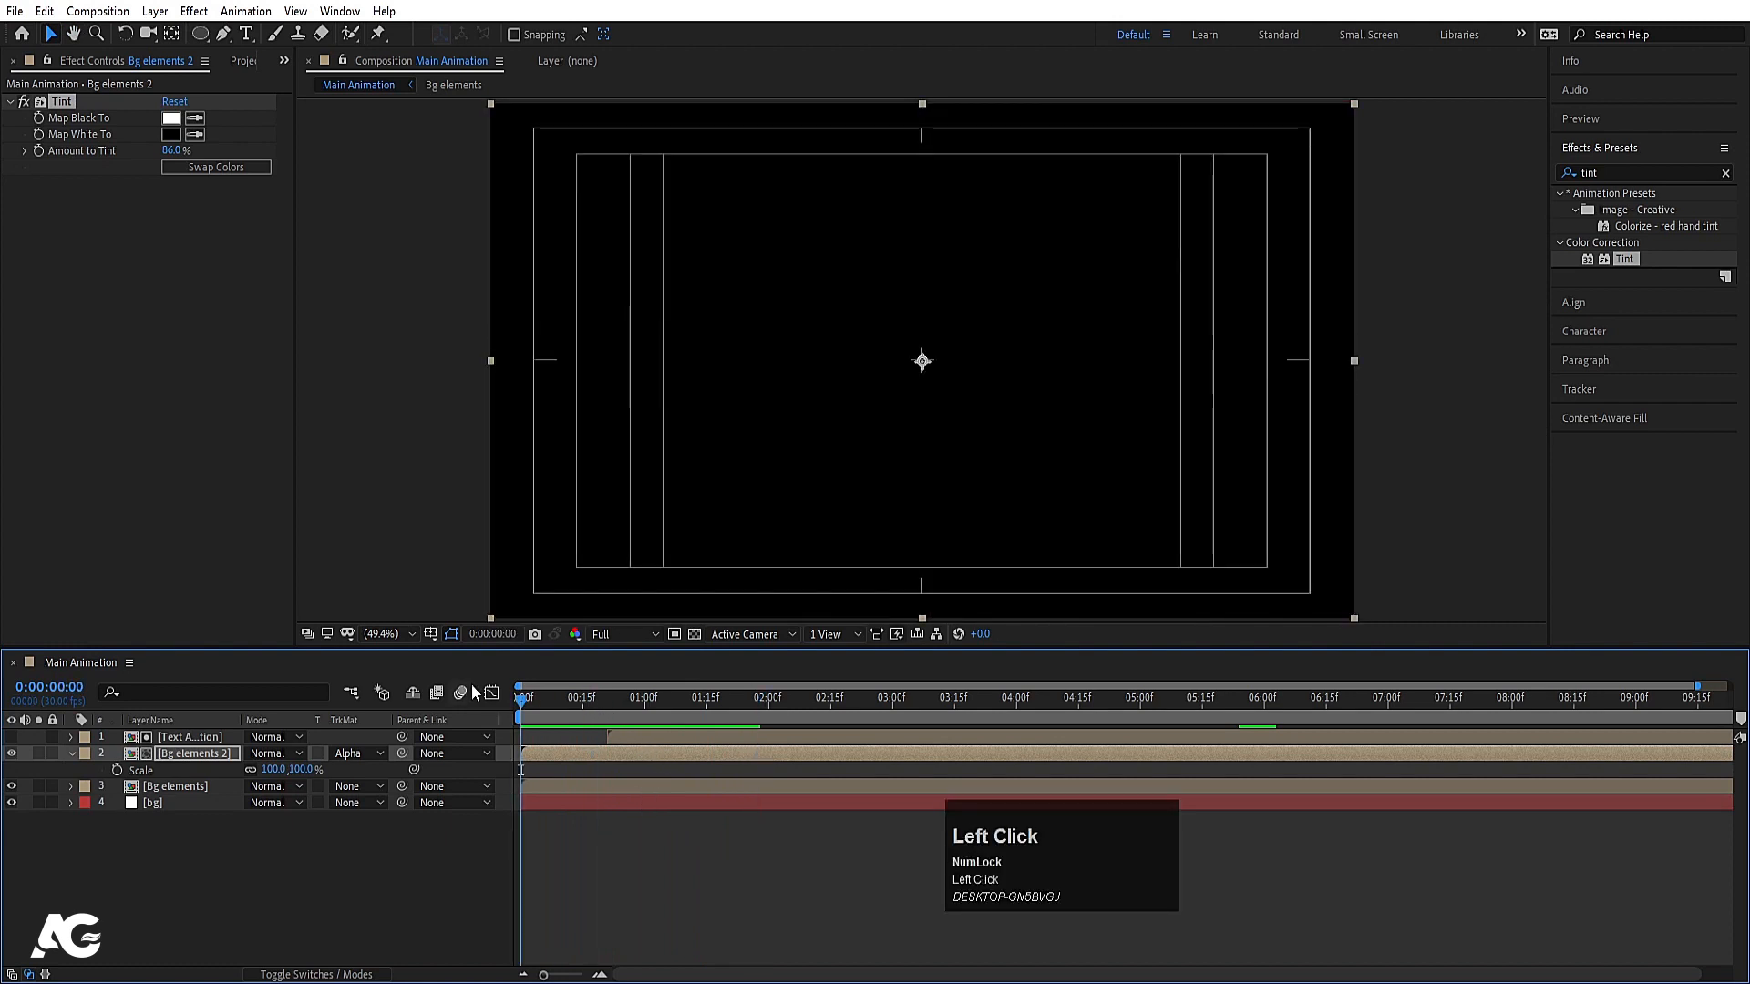
pyautogui.press('space')
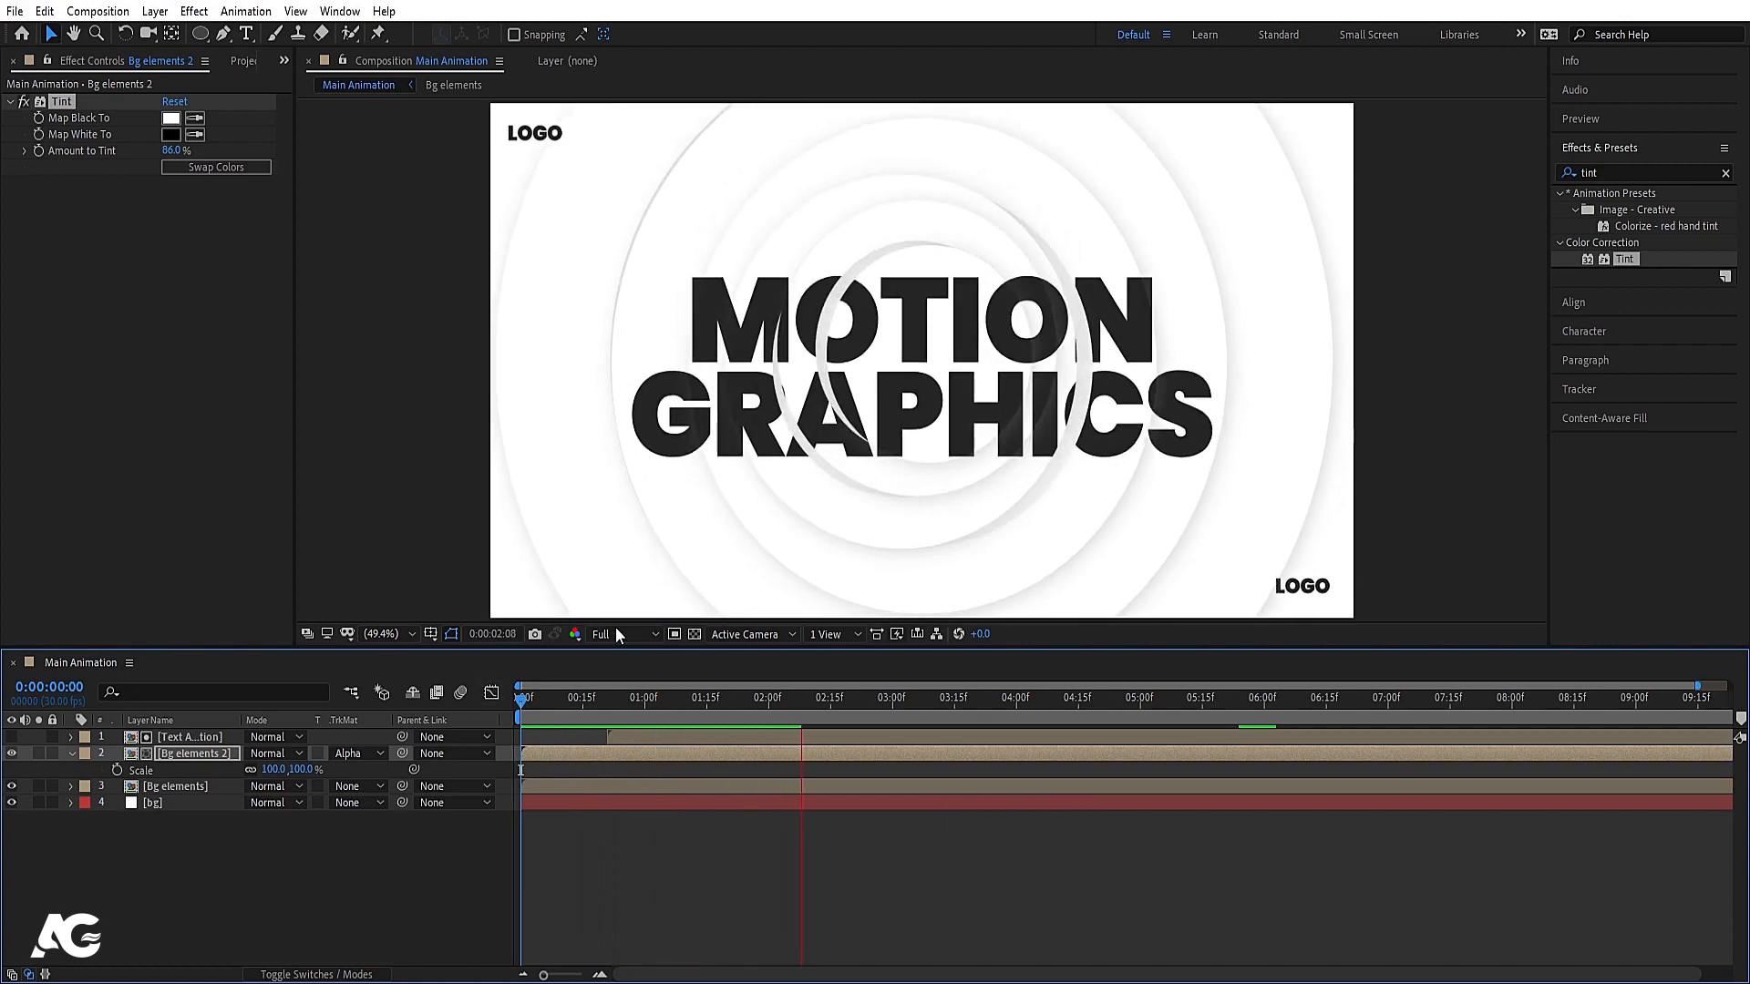
pyautogui.press('space')
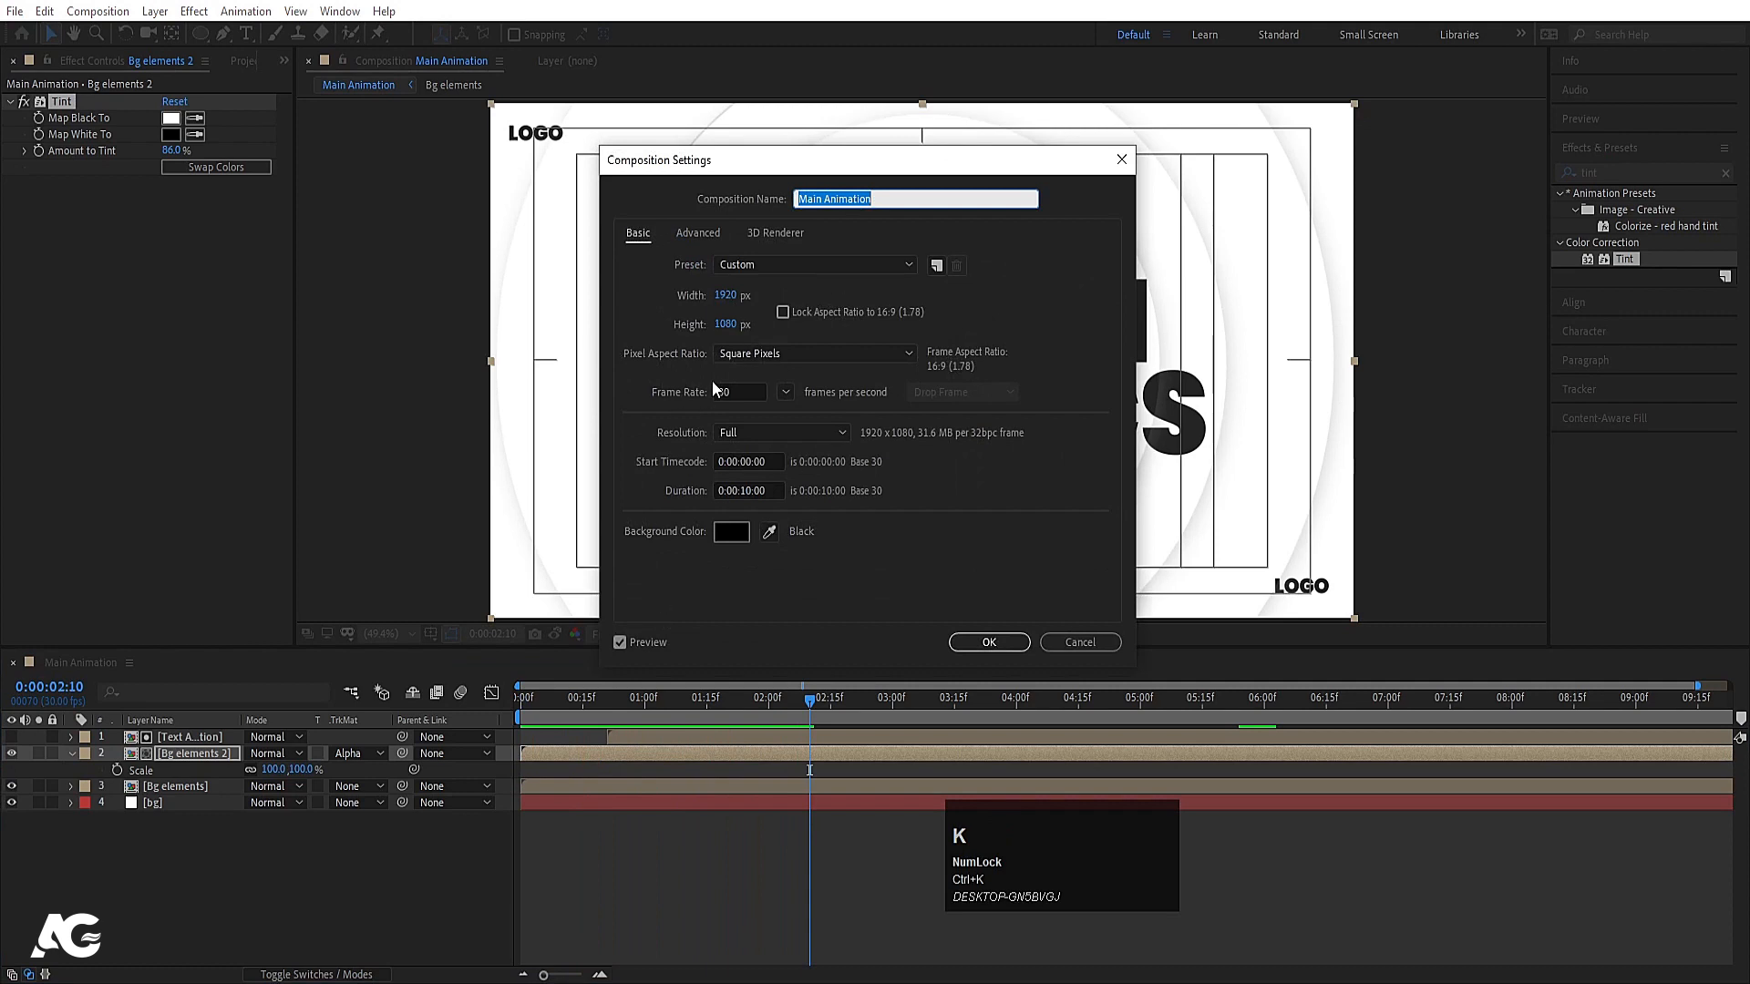
# Set the Main Animation composition's frame rate to 60 frames per second and lower the preview resolution to Quarter
pyautogui.moveTo(724, 391); pyautogui.dragTo(686, 394)
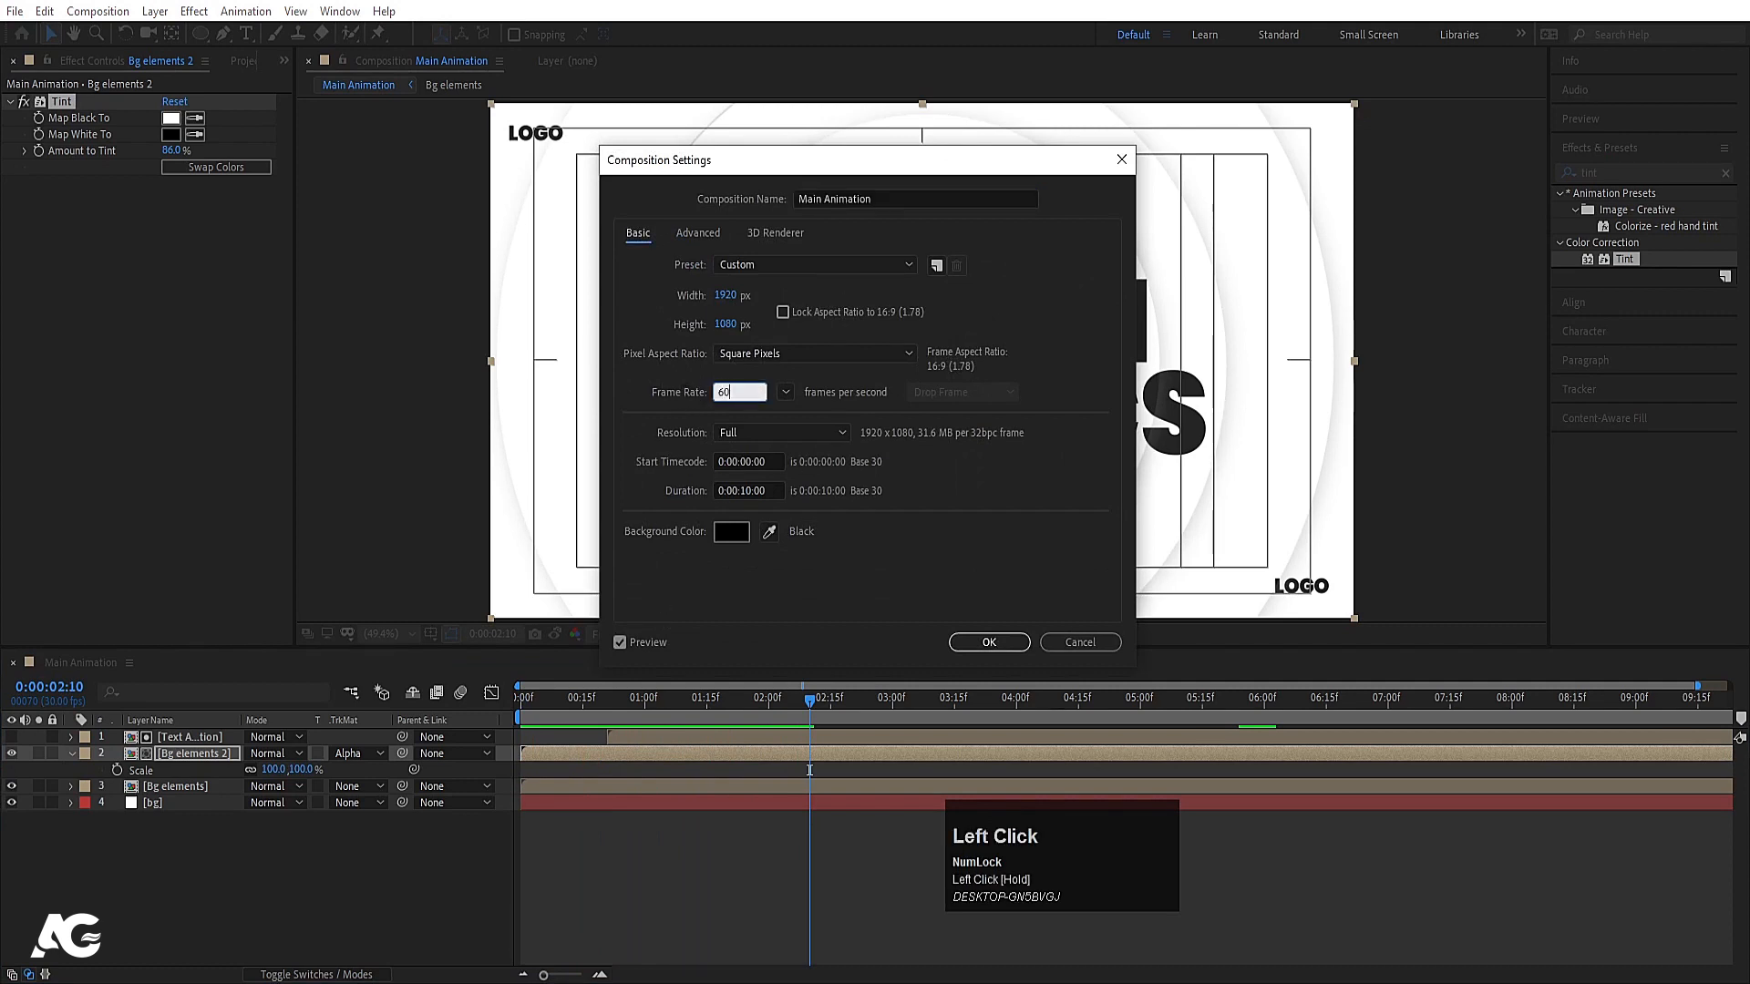
pyautogui.write('60')
pyautogui.press('Return')
pyautogui.click(611, 637)
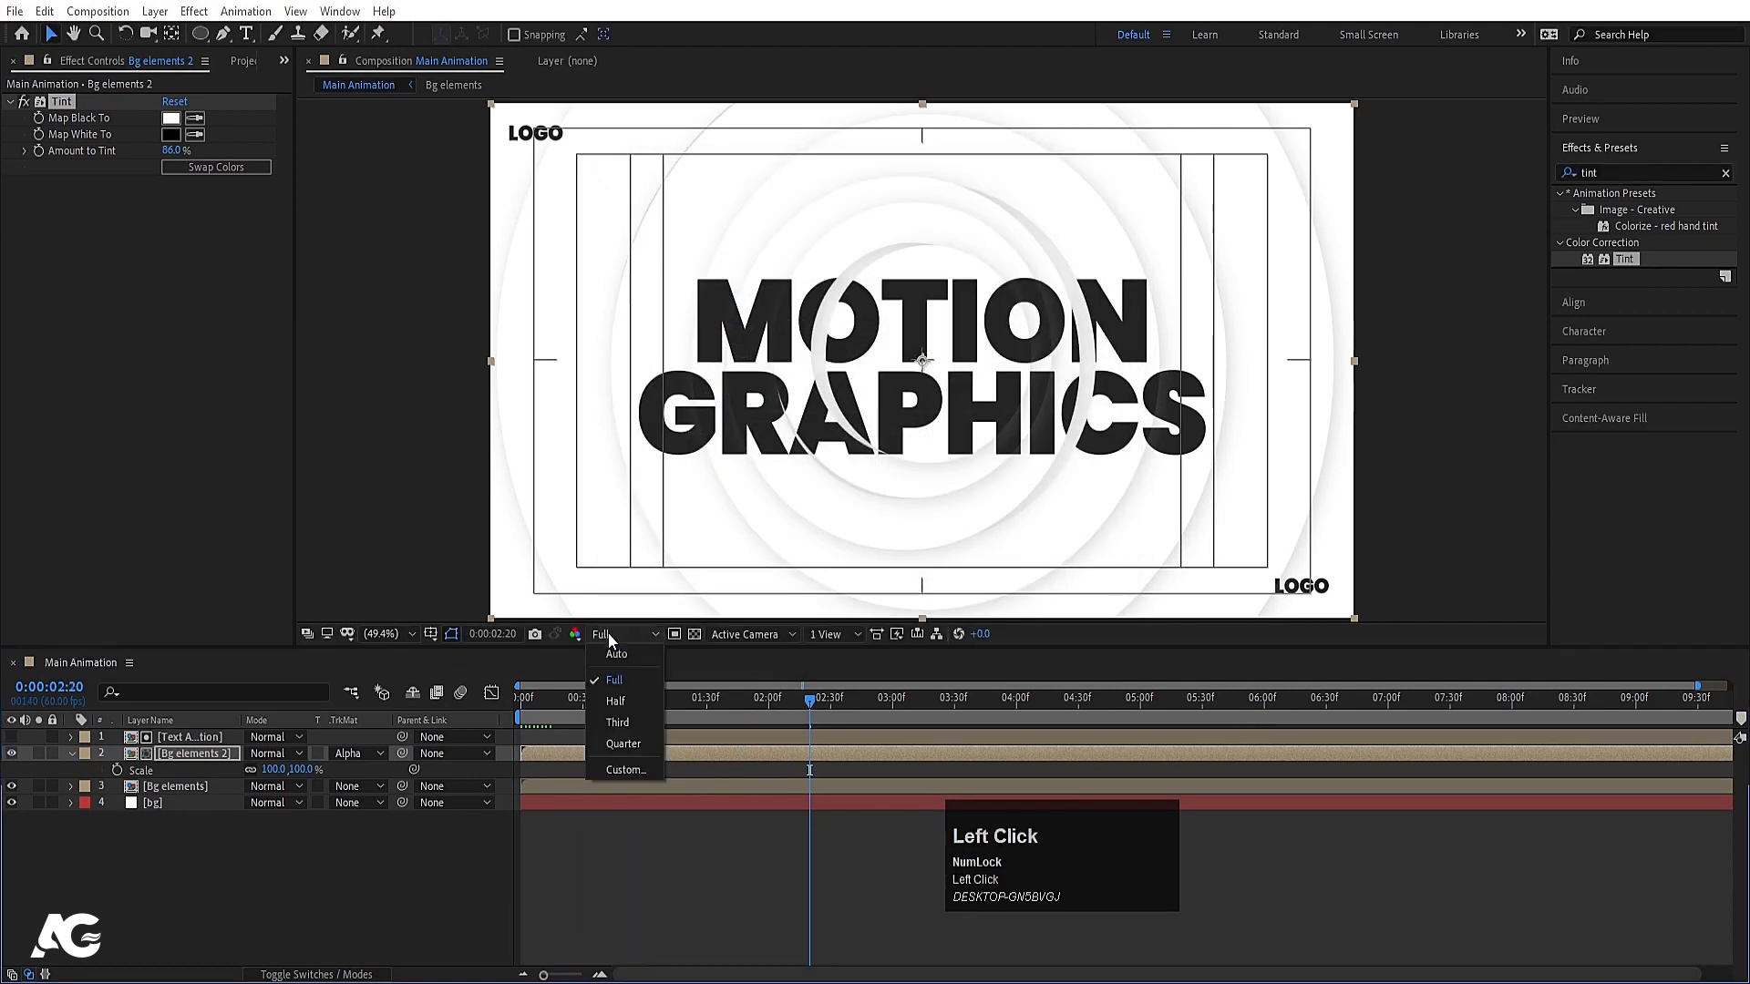
pyautogui.click(623, 744)
# Preview the finished text and ring animation repeatedly from the first frame to check its motion
pyautogui.moveTo(569, 699); pyautogui.dragTo(472, 685)
pyautogui.press('space')
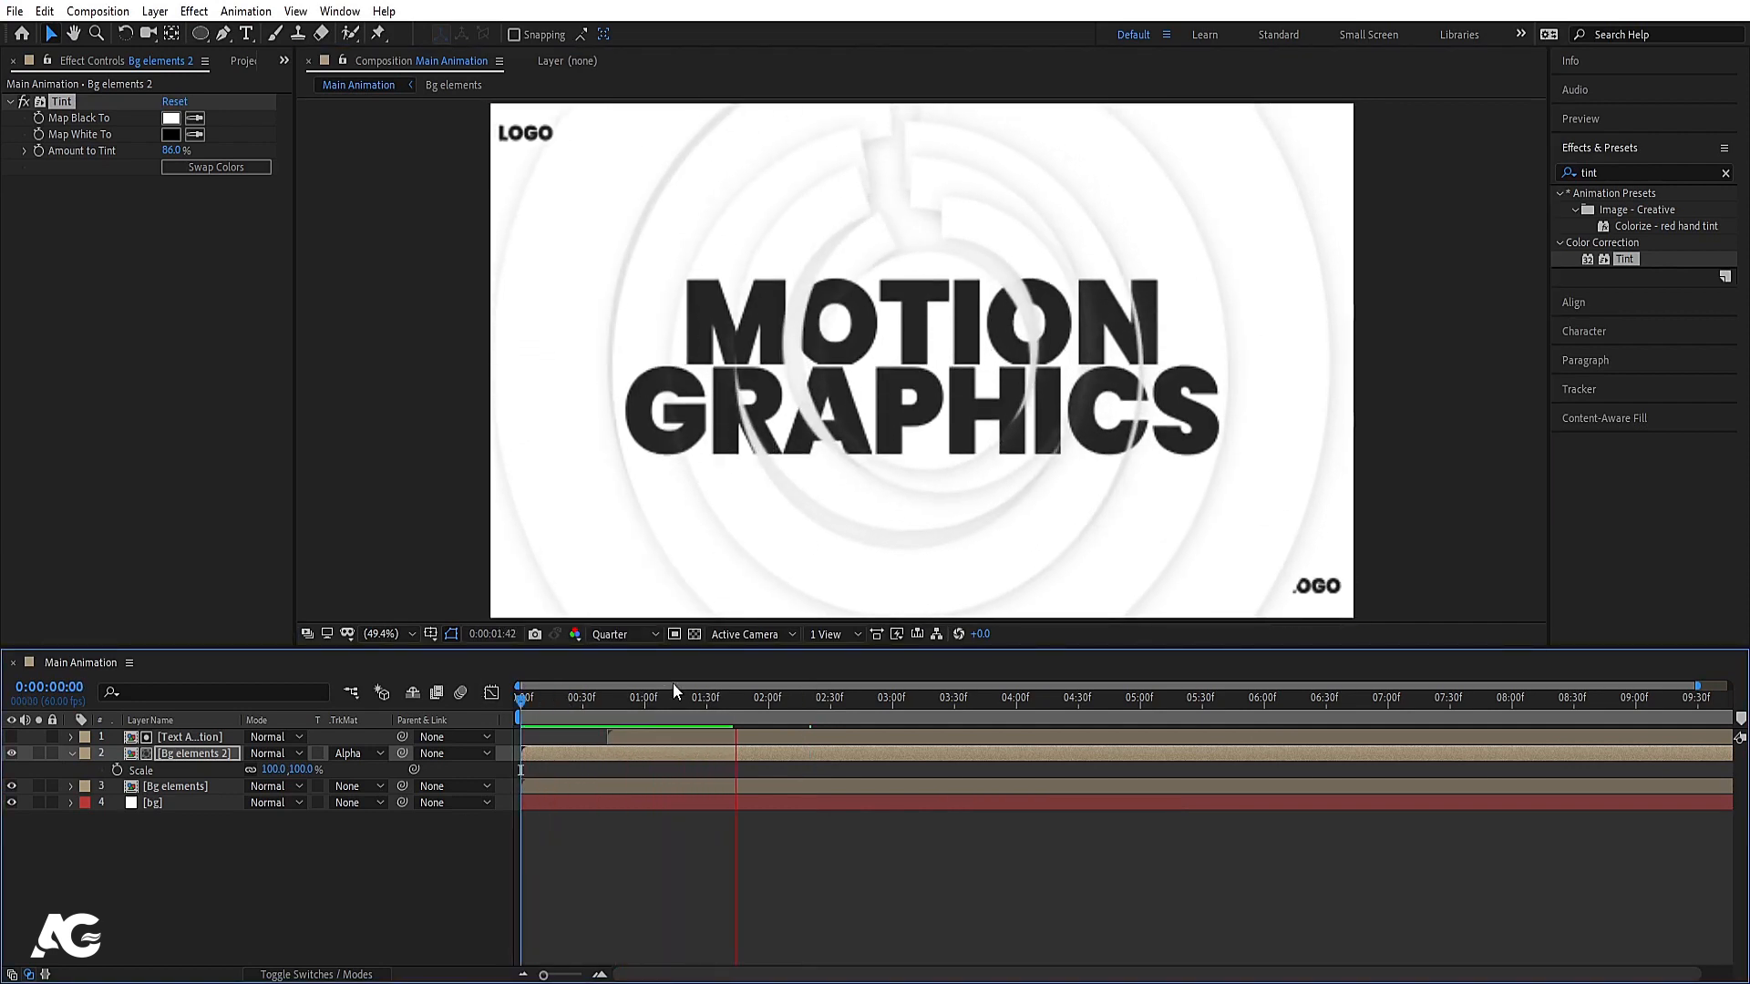
pyautogui.press('space')
pyautogui.press('space')
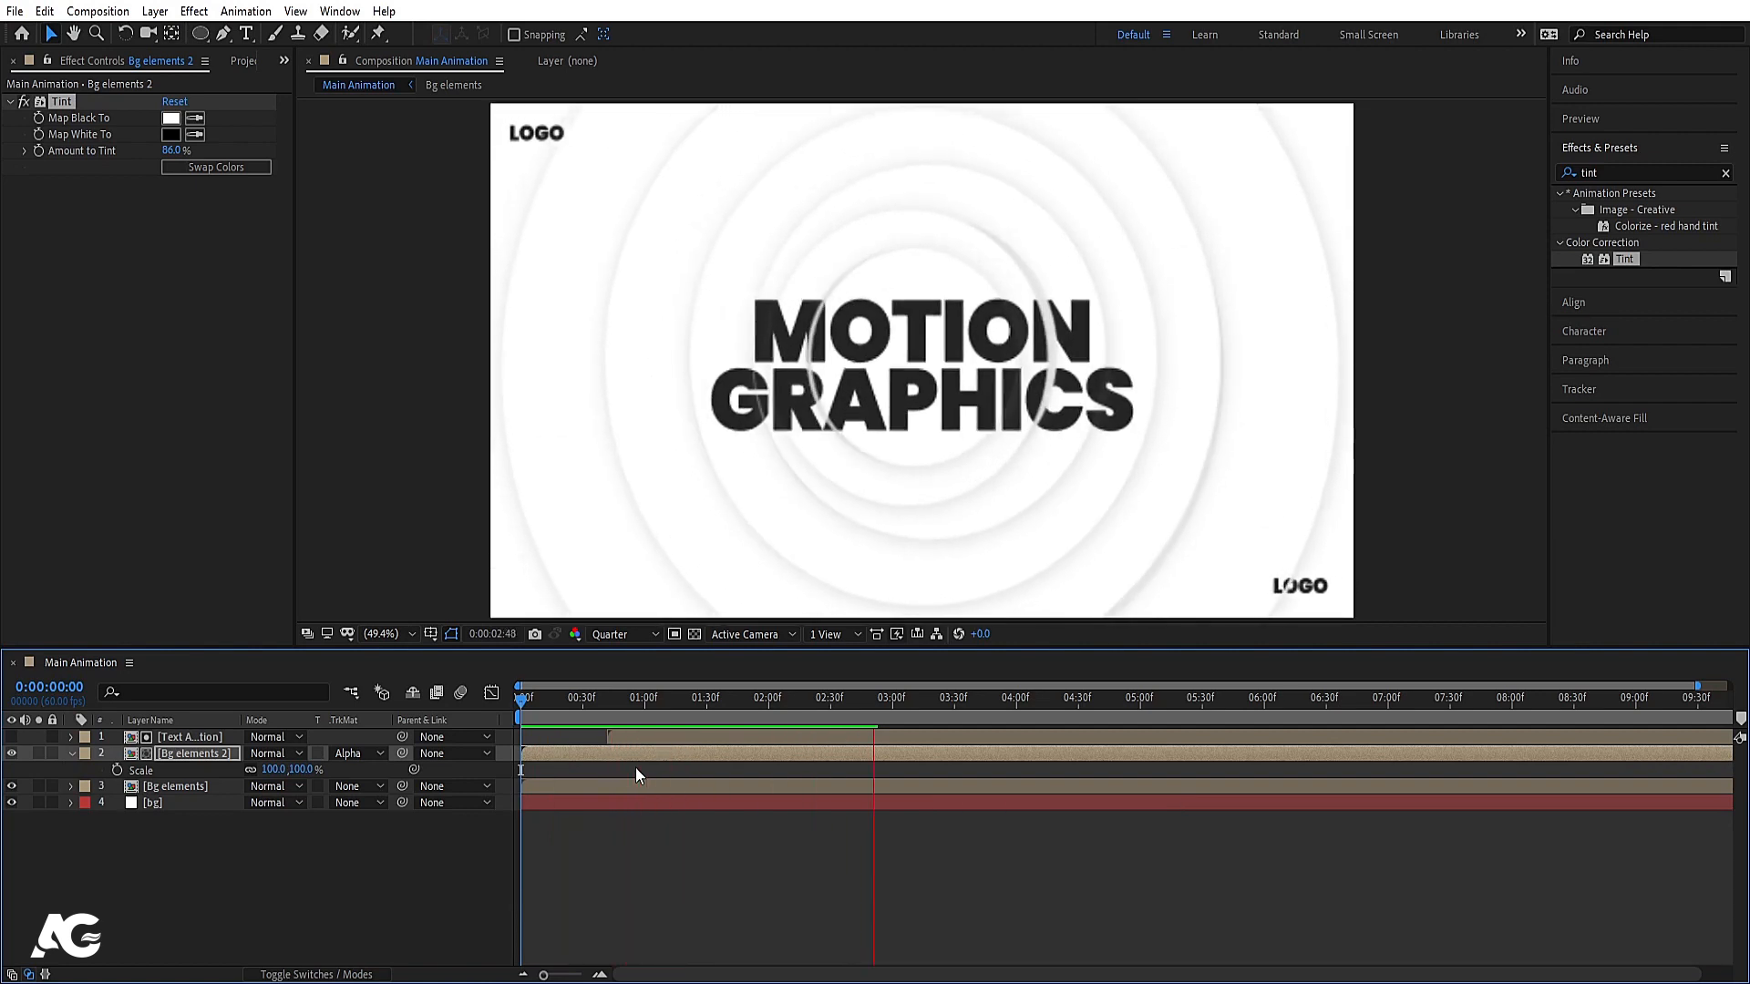
pyautogui.press('space')
pyautogui.click(457, 695)
pyautogui.press('space')
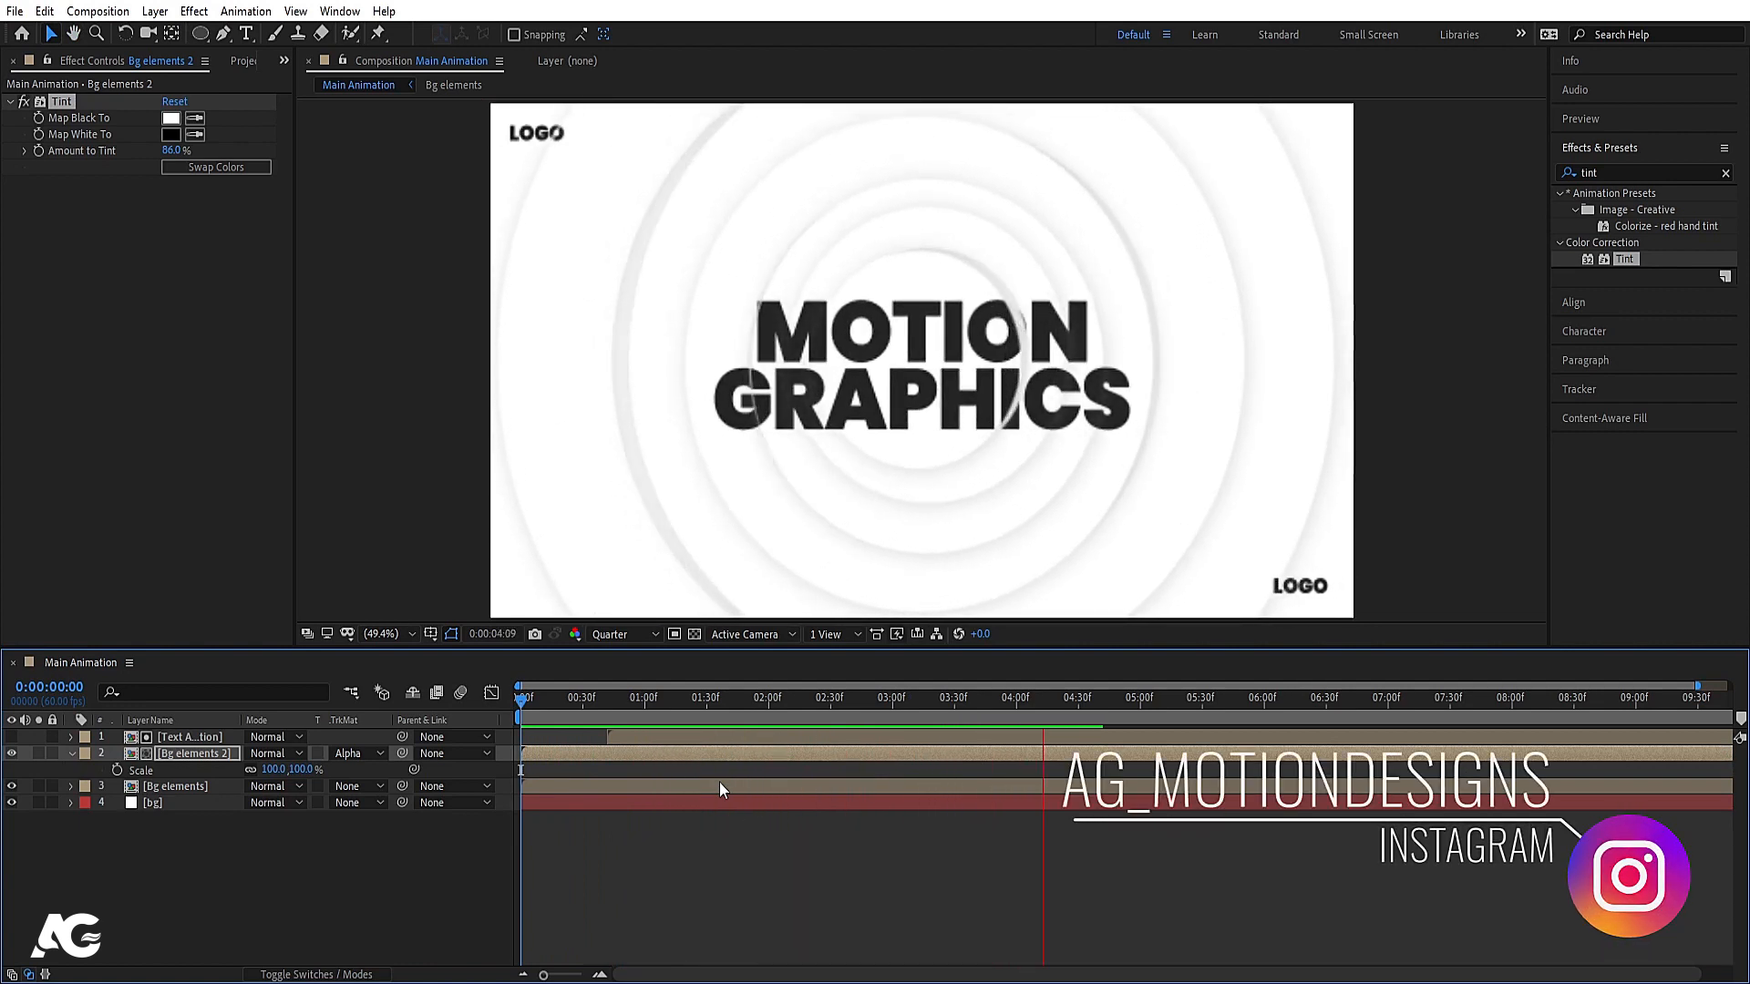
# End the work area at 0:00:04:57 and play back the shortened range
pyautogui.press('space')
pyautogui.press('space')
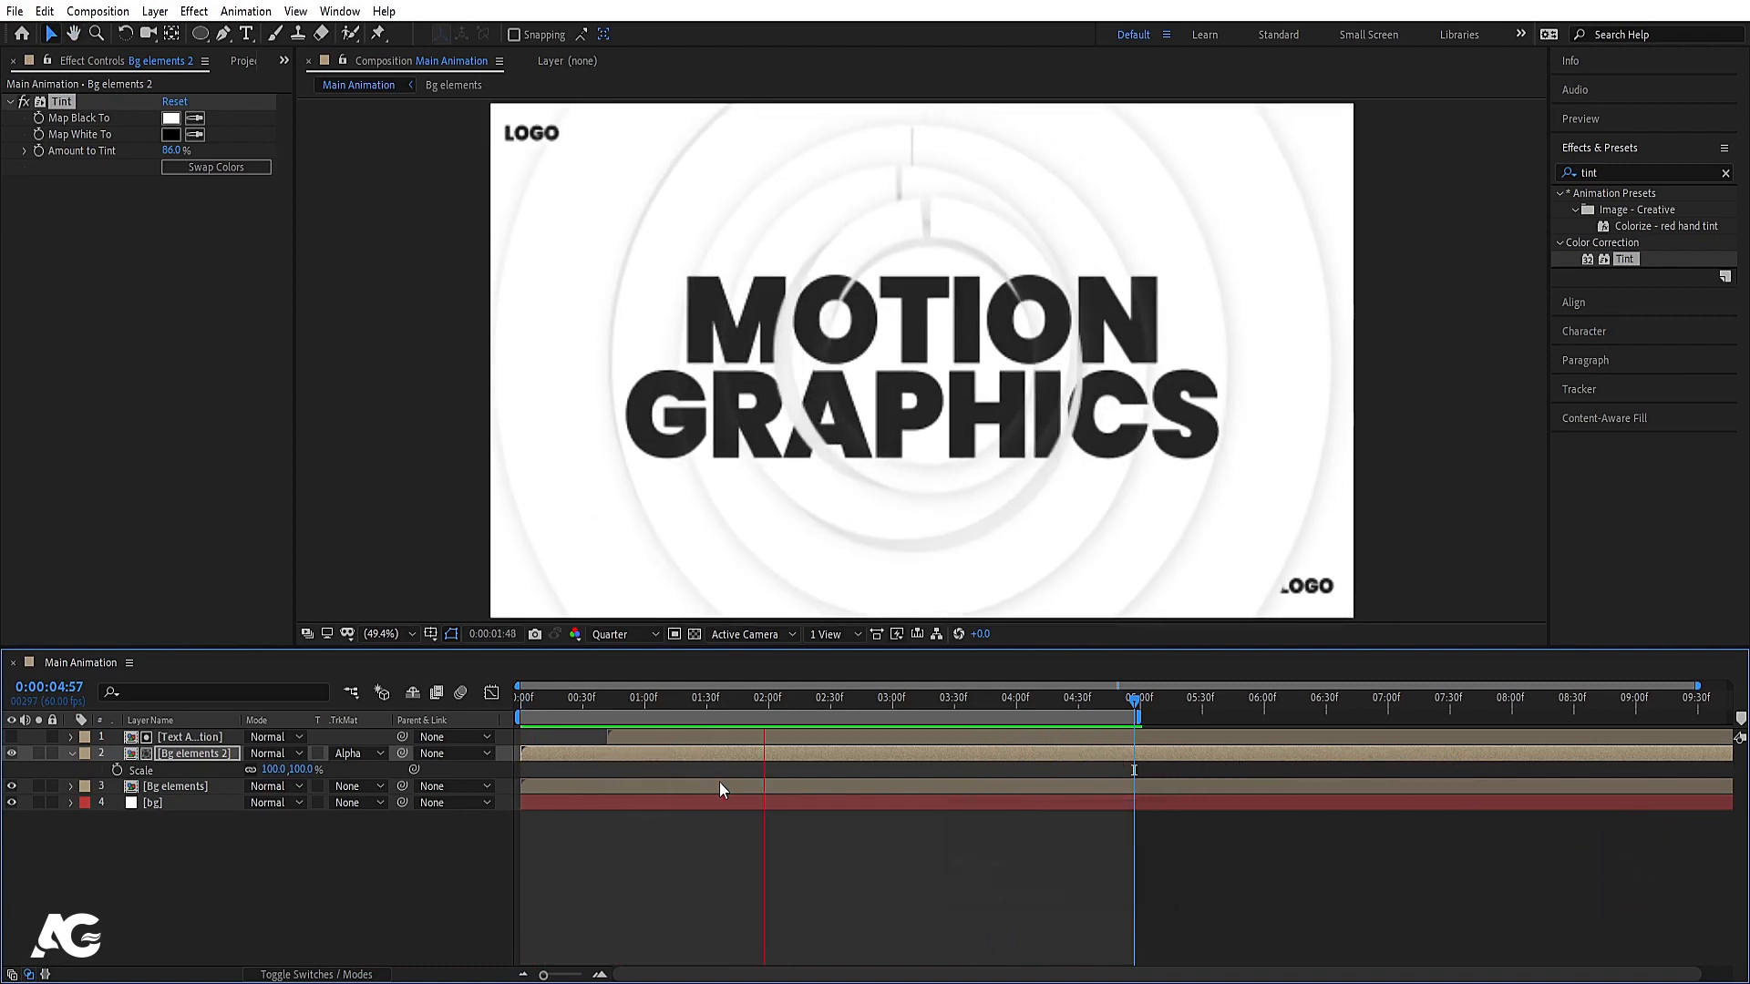
pyautogui.press('space')
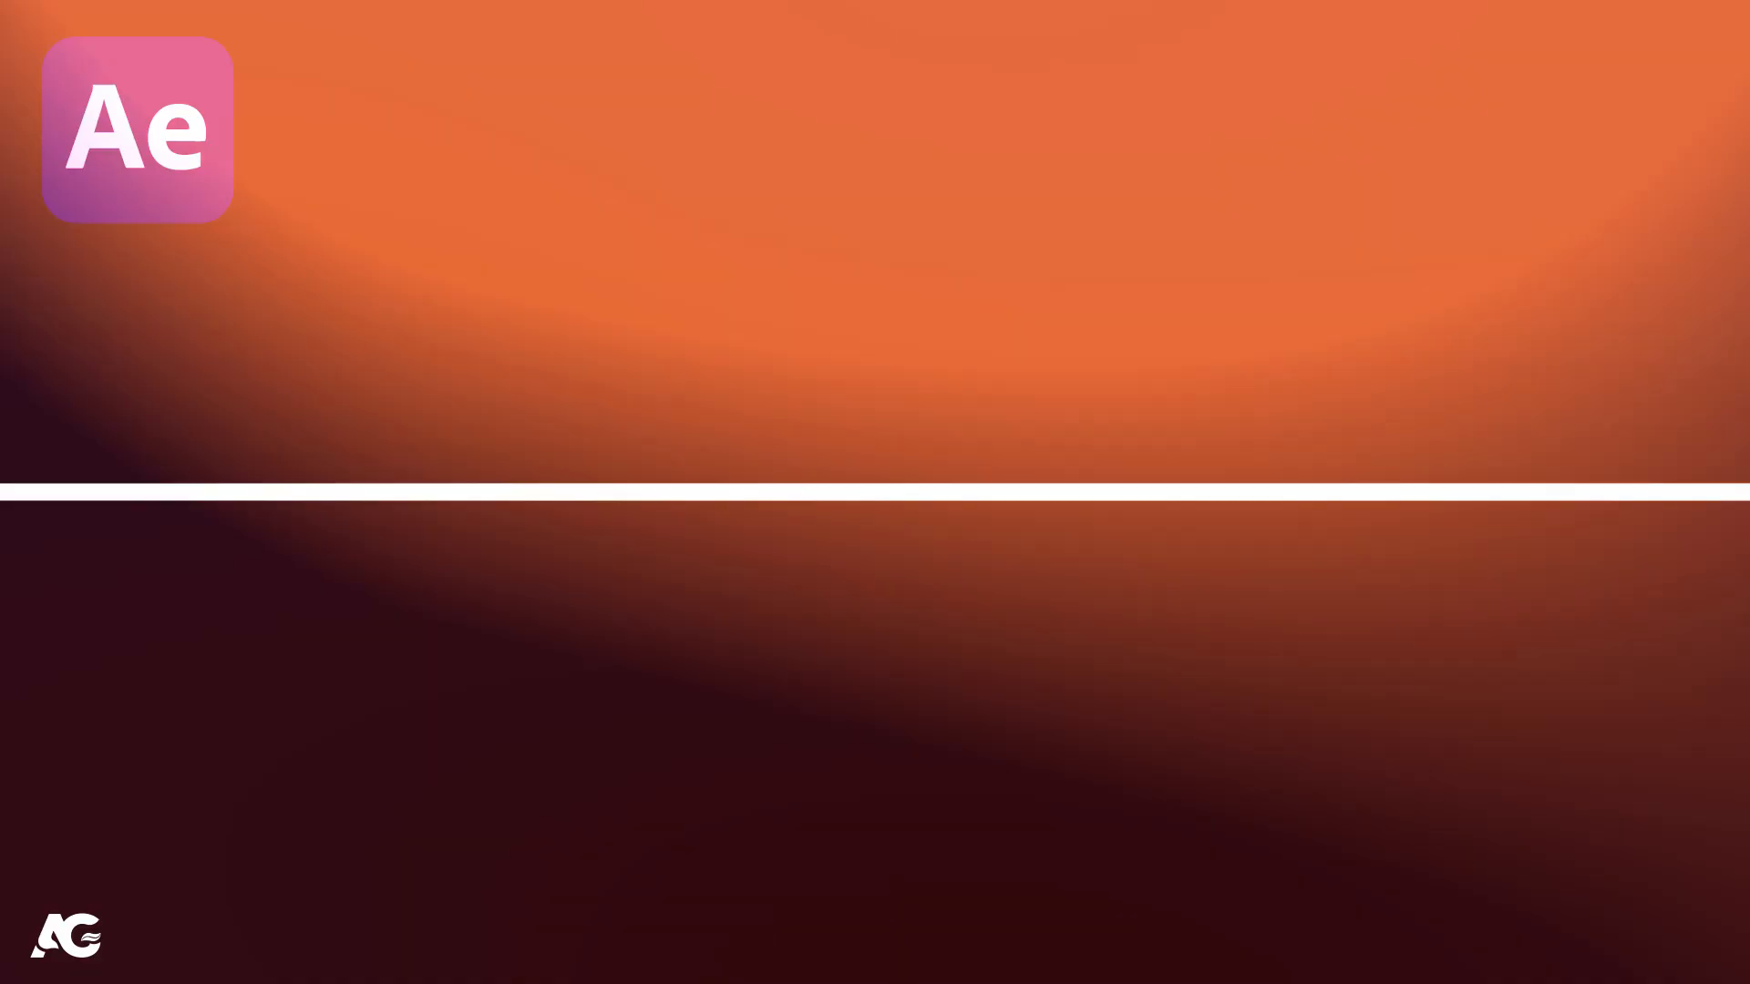